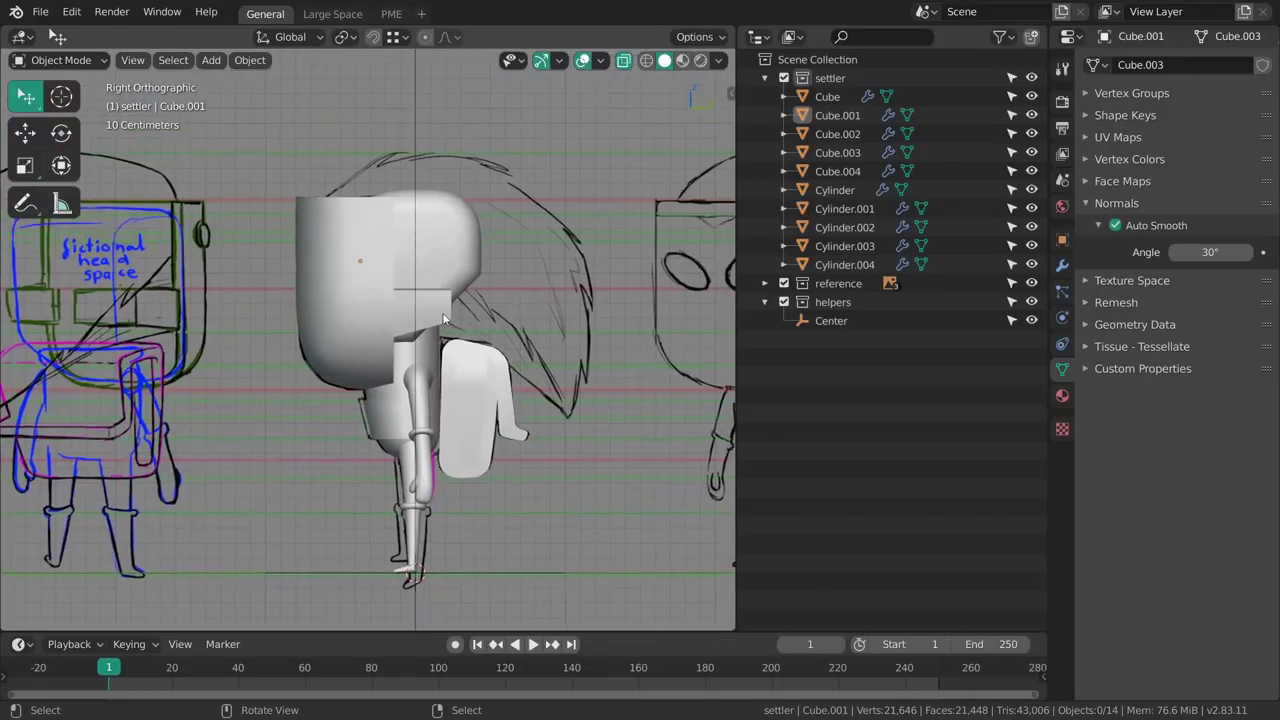
Select the mask shell (Cube.001) and compare its lower rear edge with the side reference drawing.
scroll(449, 311, up, 3)
click(448, 304)
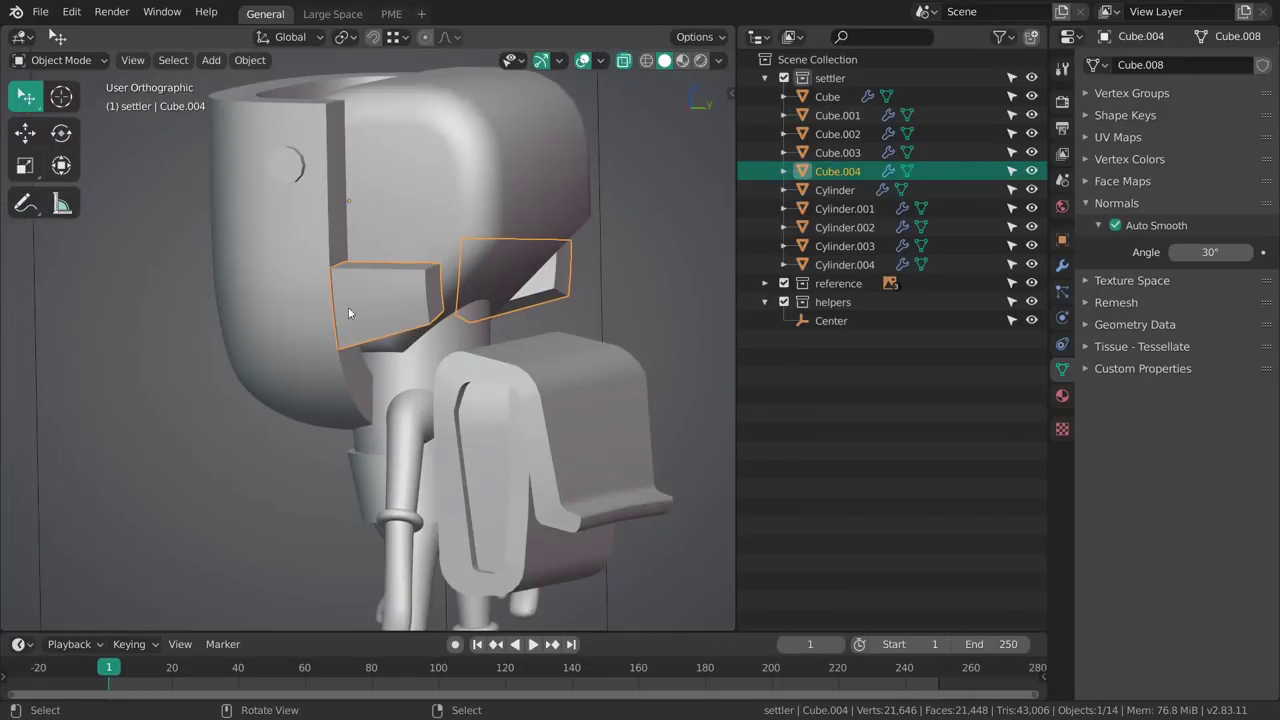
click(385, 385)
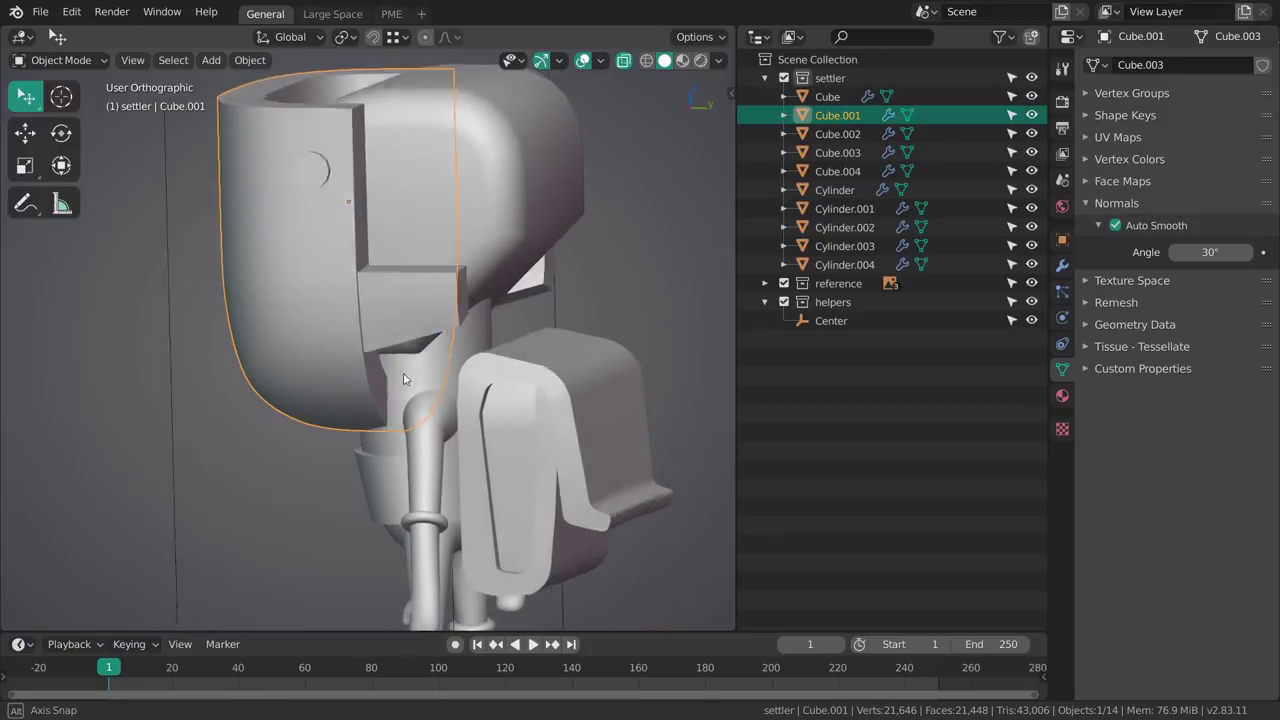
key(KP_3)
mouse_move(480, 404)
shift+middle_down()
mouse_move(486, 295)
mouse_move(488, 311)
shift+middle_up()
key(z)
click(428, 338)
scroll(440, 320, up, 6)
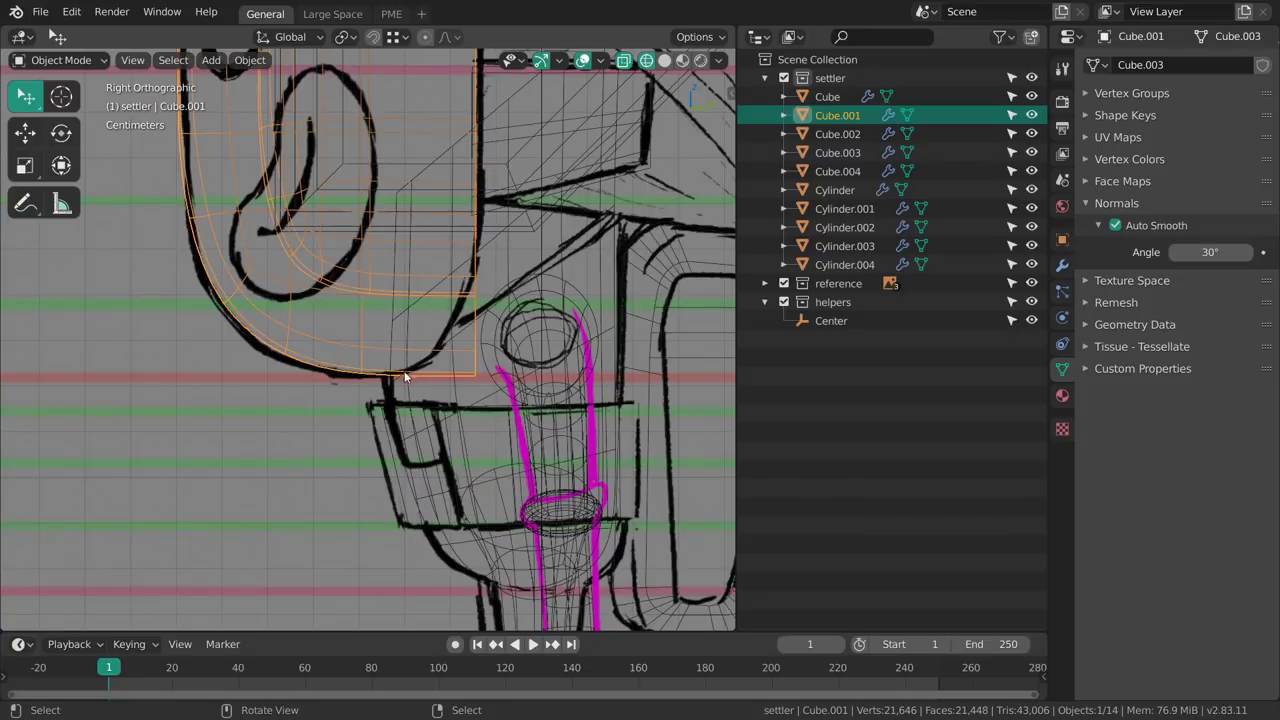
key(shift+z)
mouse_move(465, 374)
middle_down()
mouse_move(449, 363)
mouse_move(445, 327)
mouse_move(470, 335)
mouse_move(478, 291)
middle_up()
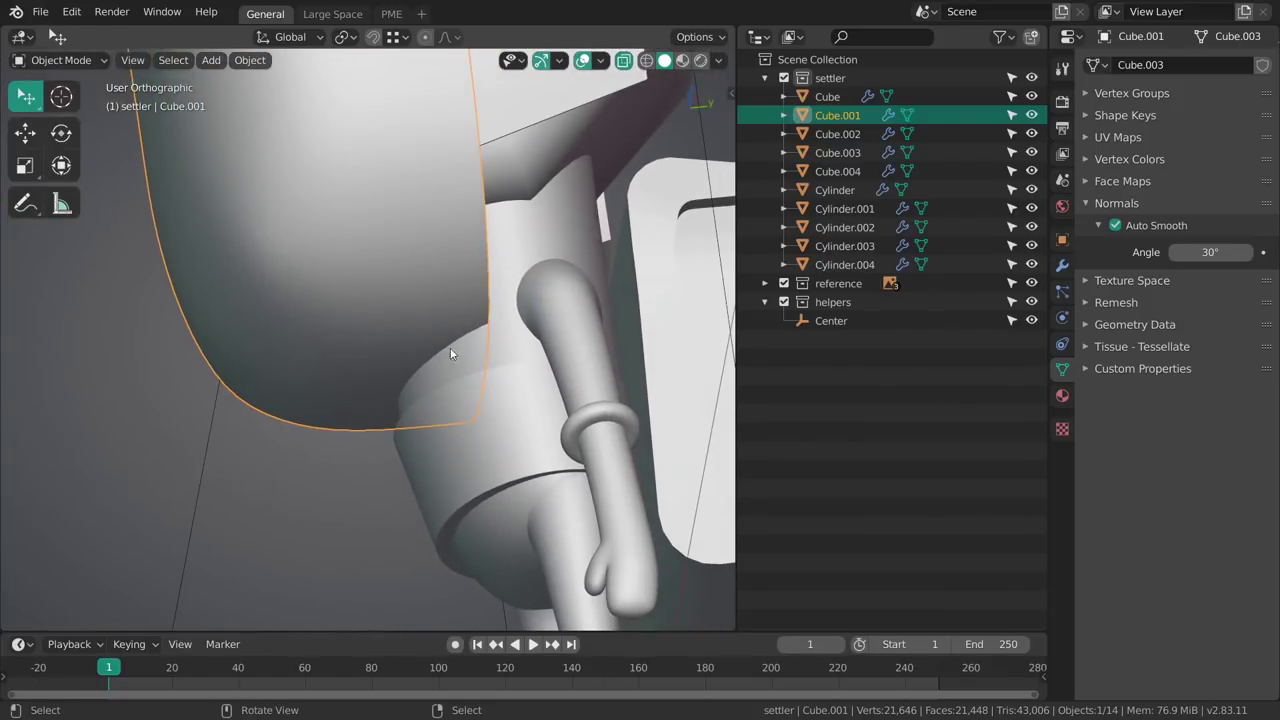
middle_drag(461, 346, 402, 347)
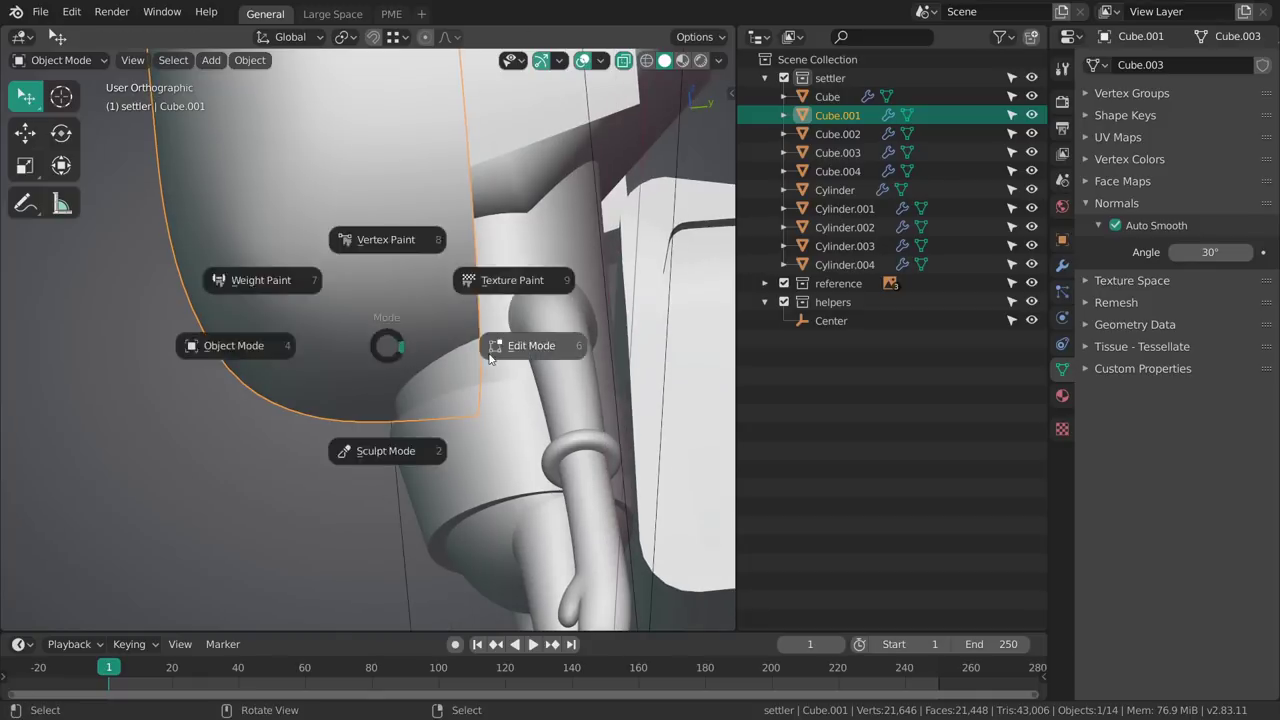
Pull the mask's lowest rear rim vertex forward along Y with the Move tool.
key(Tab)
middle_drag(481, 379, 518, 369)
right_click(477, 378)
key(shift+space)
key(g)
drag(543, 374, 457, 383)
mouse_move(457, 383)
middle_down()
mouse_move(416, 333)
mouse_move(431, 328)
mouse_move(492, 376)
middle_up()
Shift the rim vertices above the mask's lower rear corner forward along Y to form a tapering curve.
key(z)
click(444, 405)
drag(488, 357, 497, 357)
drag(491, 402, 487, 403)
right_click(488, 291)
drag(544, 275, 508, 276)
drag(539, 187, 522, 189)
middle_drag(454, 266, 393, 347)
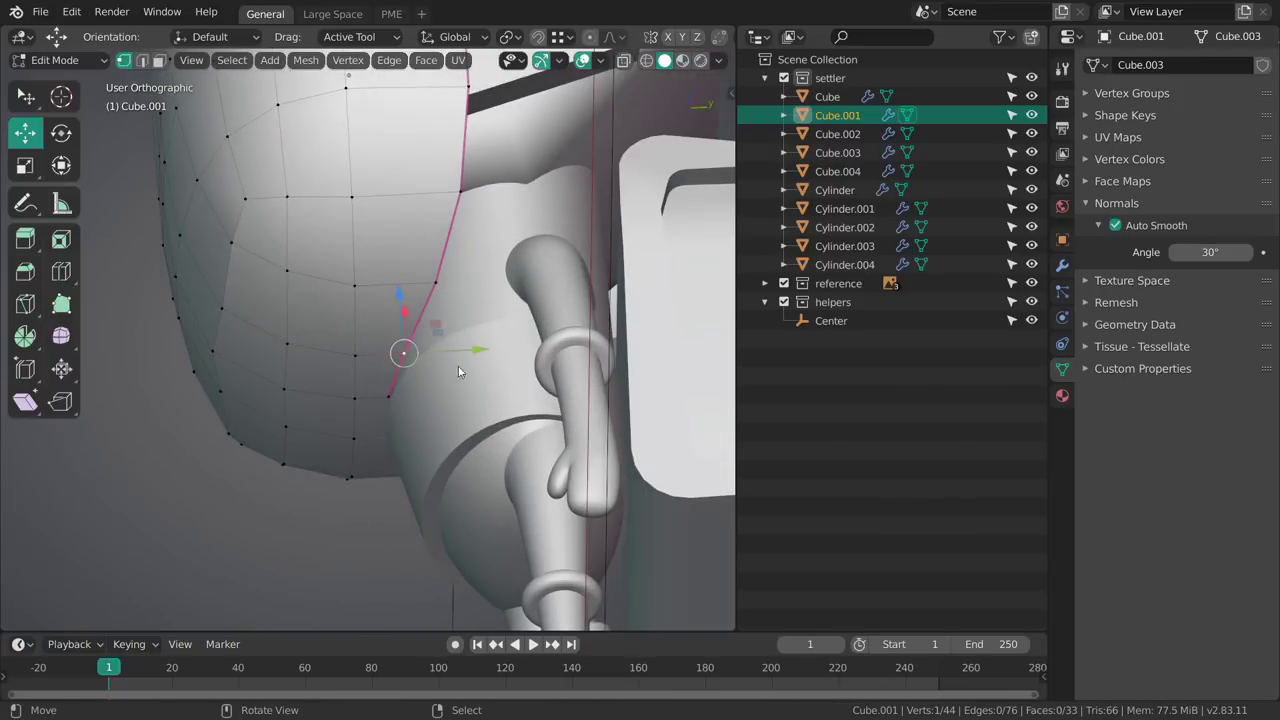
Show the mask's Subdivision modifier result in Edit Mode and view its rear rim from below.
click(1063, 264)
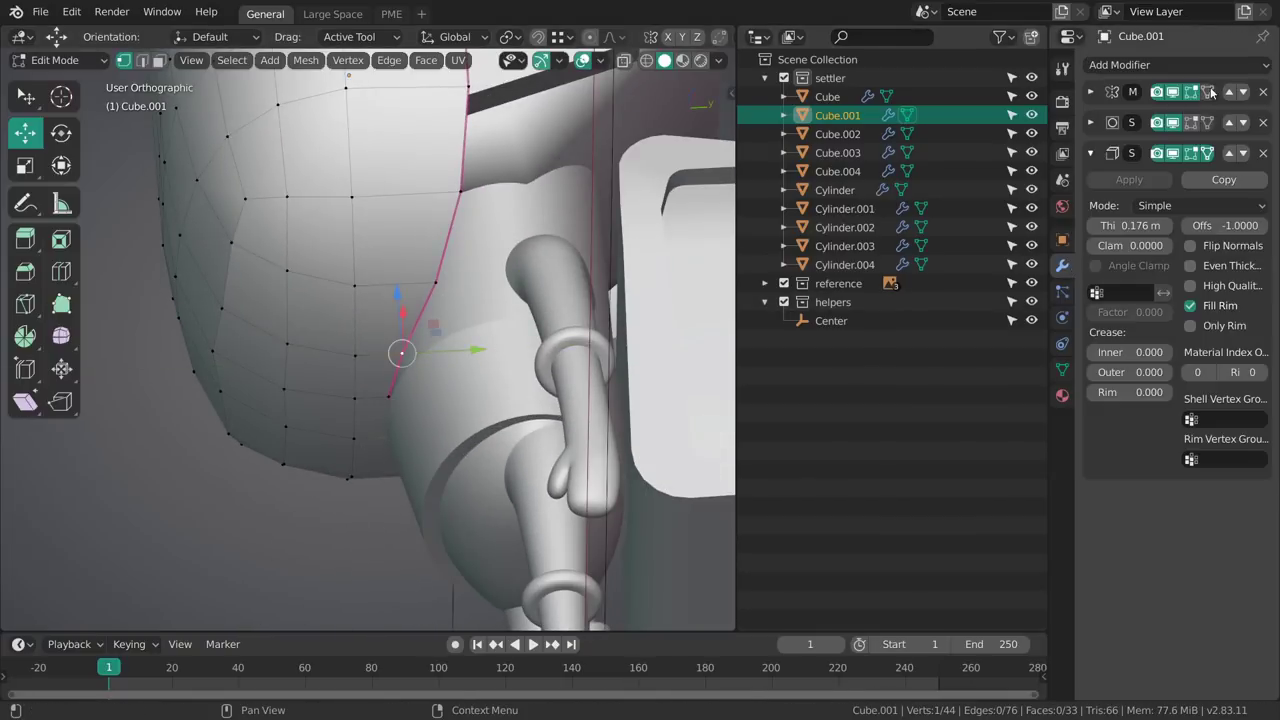
click(1197, 125)
middle_drag(462, 232, 490, 302)
key(Tab)
scroll(391, 338, down, 4)
middle_drag(391, 338, 413, 361)
key(Tab)
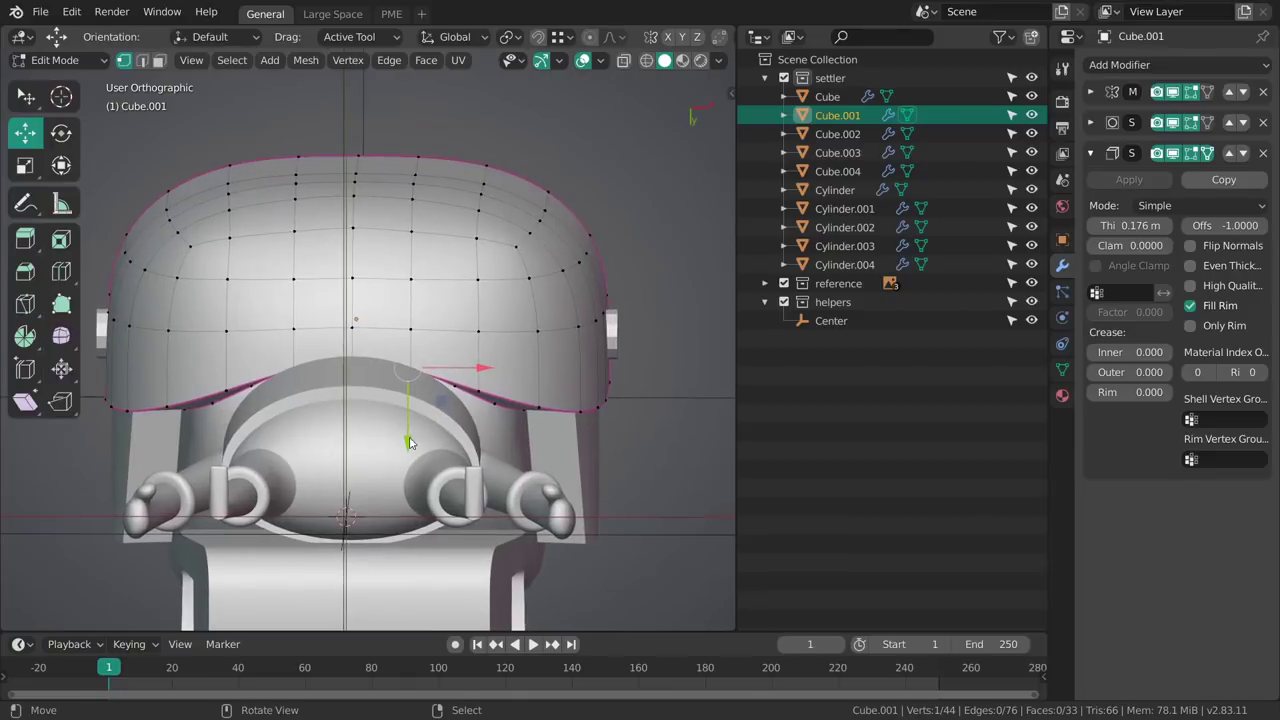
Adjust the mask's rear rim vertices beside the torso along Y, then check the smoothed shape and clear the selection.
drag(409, 439, 409, 433)
middle_drag(420, 401, 432, 381)
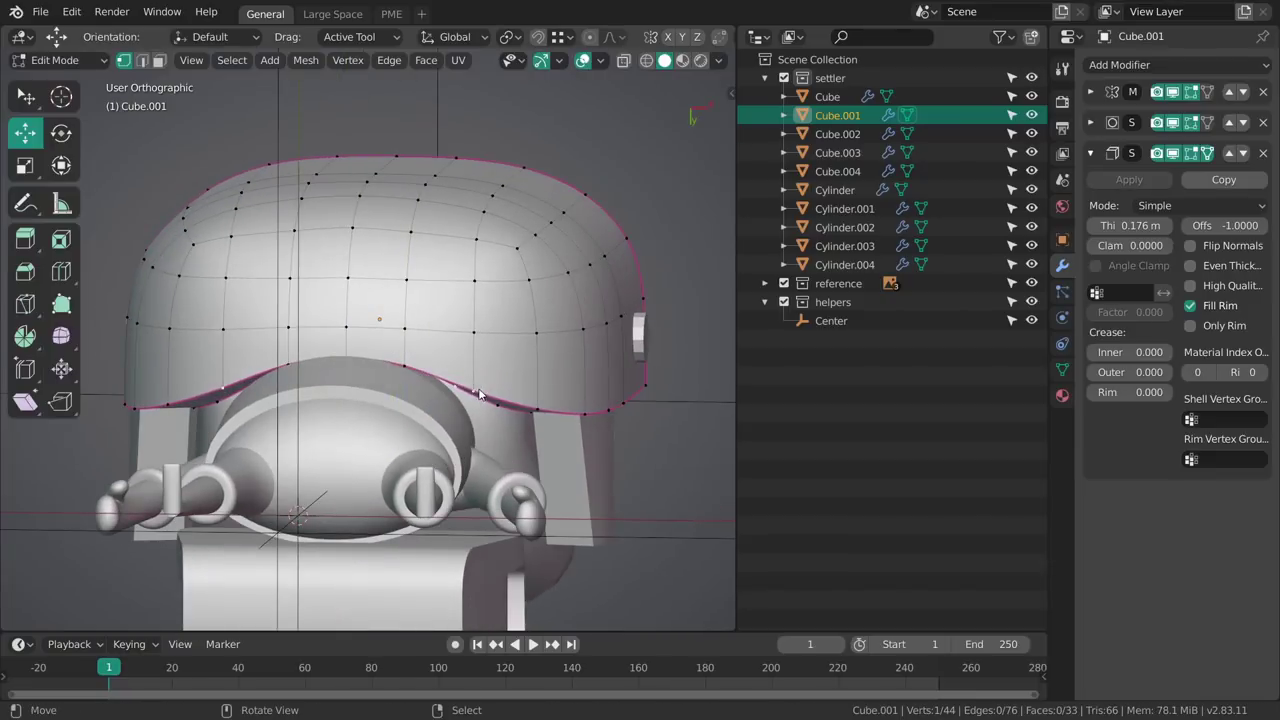
drag(476, 462, 510, 405)
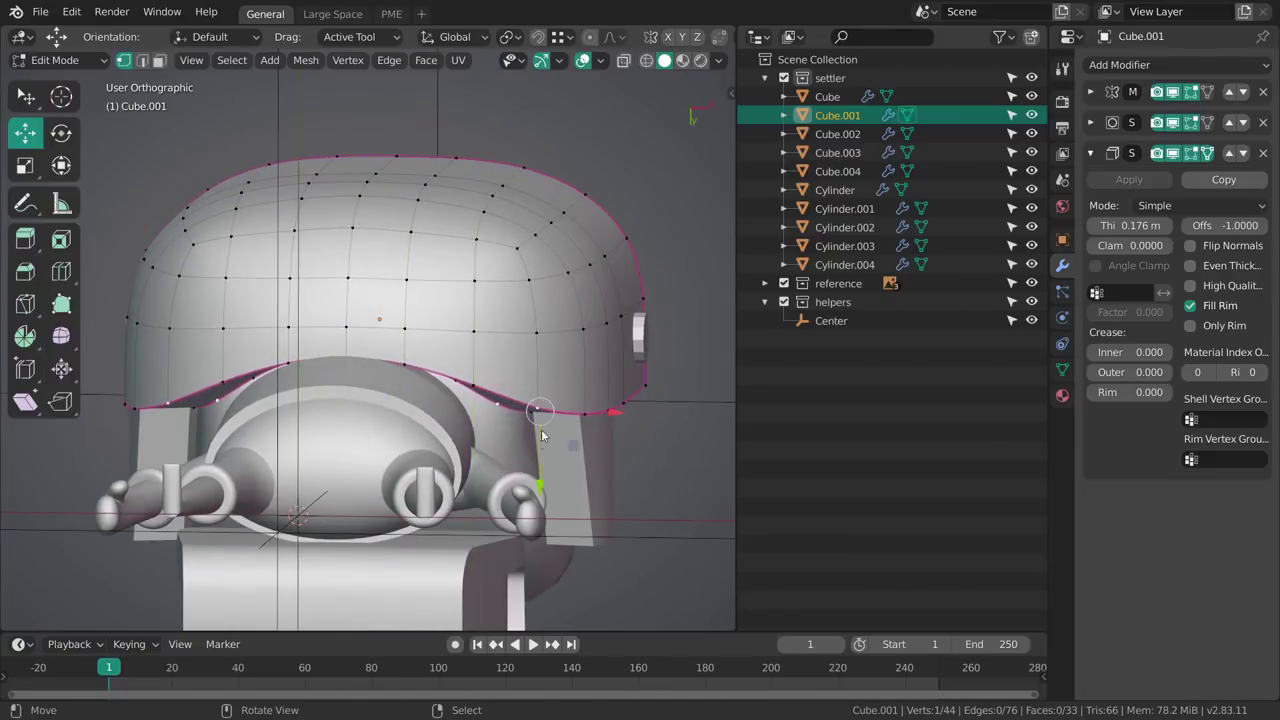
key(Tab)
middle_drag(541, 443, 430, 270)
key(alt+a)
Move the rim vertices closest to the middle of the torso along Y to smooth the mask's lower edge.
middle_drag(430, 270, 427, 360)
mouse_move(427, 360)
middle_down()
mouse_move(440, 340)
mouse_move(395, 375)
mouse_move(204, 421)
mouse_move(311, 343)
mouse_move(417, 376)
middle_up()
key(Tab)
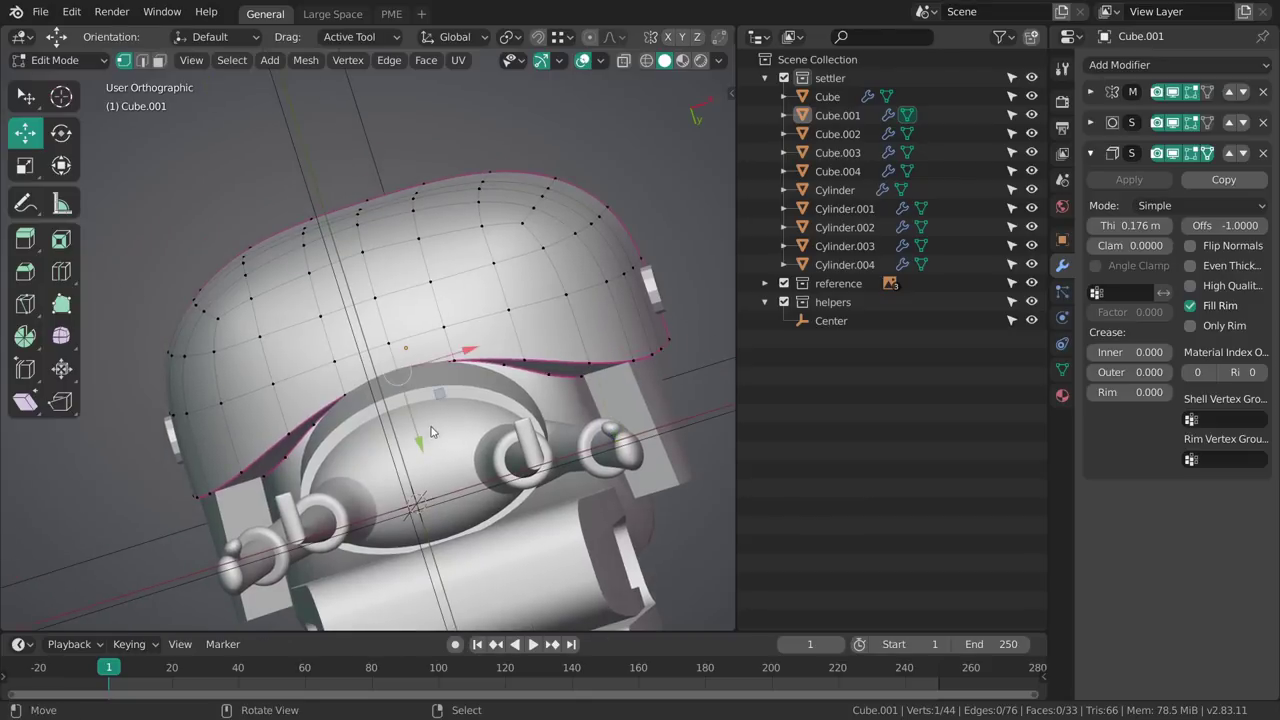
drag(422, 436, 463, 427)
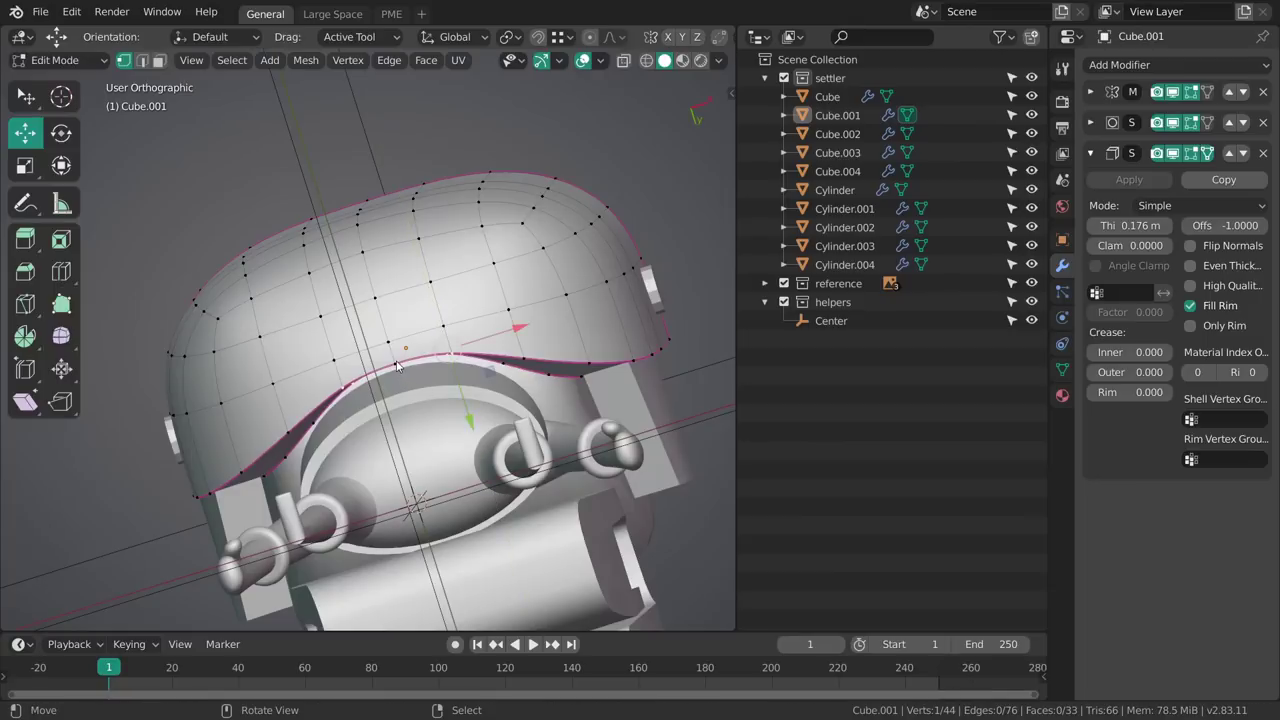
drag(546, 430, 546, 427)
Turn off the subdivision preview in Edit Mode and even out the remaining rim vertices of the mask.
click(1191, 122)
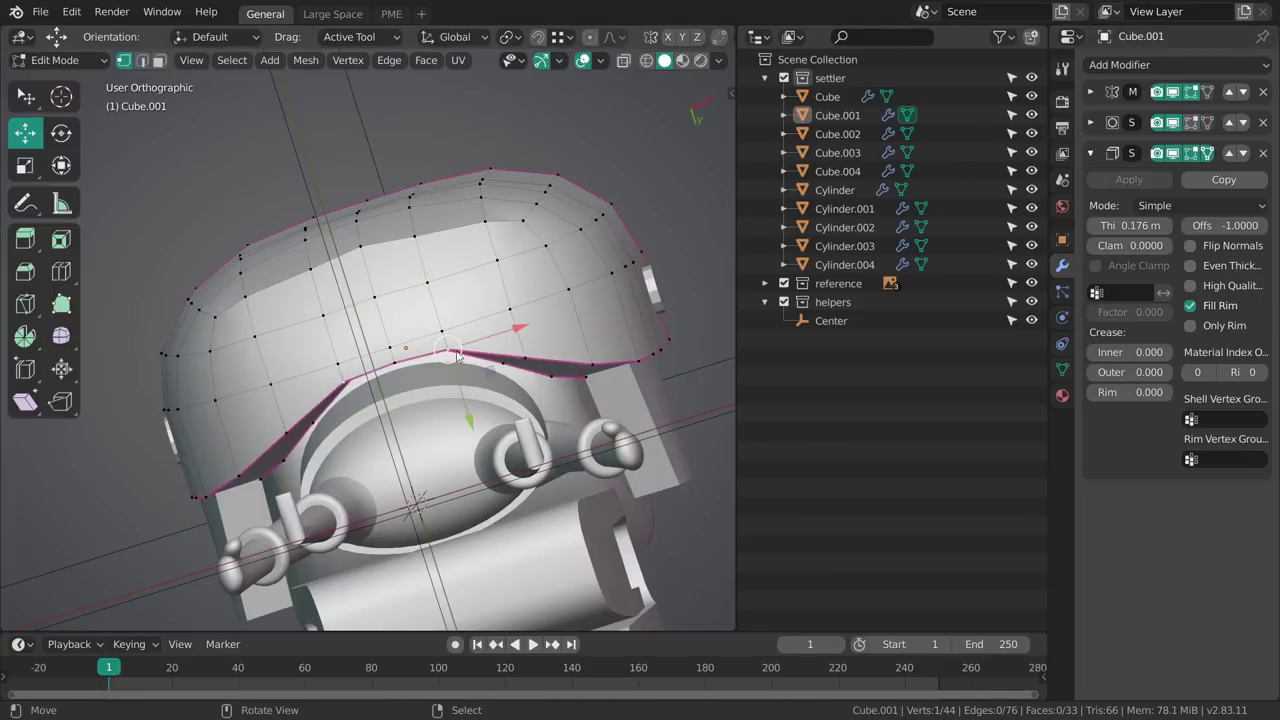
drag(467, 377, 437, 400)
drag(531, 381, 528, 368)
middle_drag(500, 340, 394, 296)
right_click(371, 248)
drag(381, 308, 384, 318)
Select an edge loop on the mask and slide it to even out the spacing near the rim.
middle_drag(397, 232, 458, 325)
key(alt+a)
alt+right_click(321, 343)
key(g)
key(g)
click(331, 288)
key(alt+a)
Examine the reshaped mask all around and compare the character with the front and side reference drawings.
middle_drag(333, 291, 430, 378)
key(Tab)
mouse_move(541, 378)
middle_down()
mouse_move(412, 338)
mouse_move(421, 361)
mouse_move(363, 349)
mouse_move(425, 325)
mouse_move(390, 345)
mouse_move(408, 380)
mouse_move(440, 320)
mouse_move(487, 284)
middle_up()
scroll(468, 391, down, 3)
mouse_move(474, 387)
shift+middle_down()
mouse_move(465, 324)
mouse_move(468, 390)
shift+middle_up()
middle_drag(480, 340, 506, 296)
key(grave)
click(490, 325)
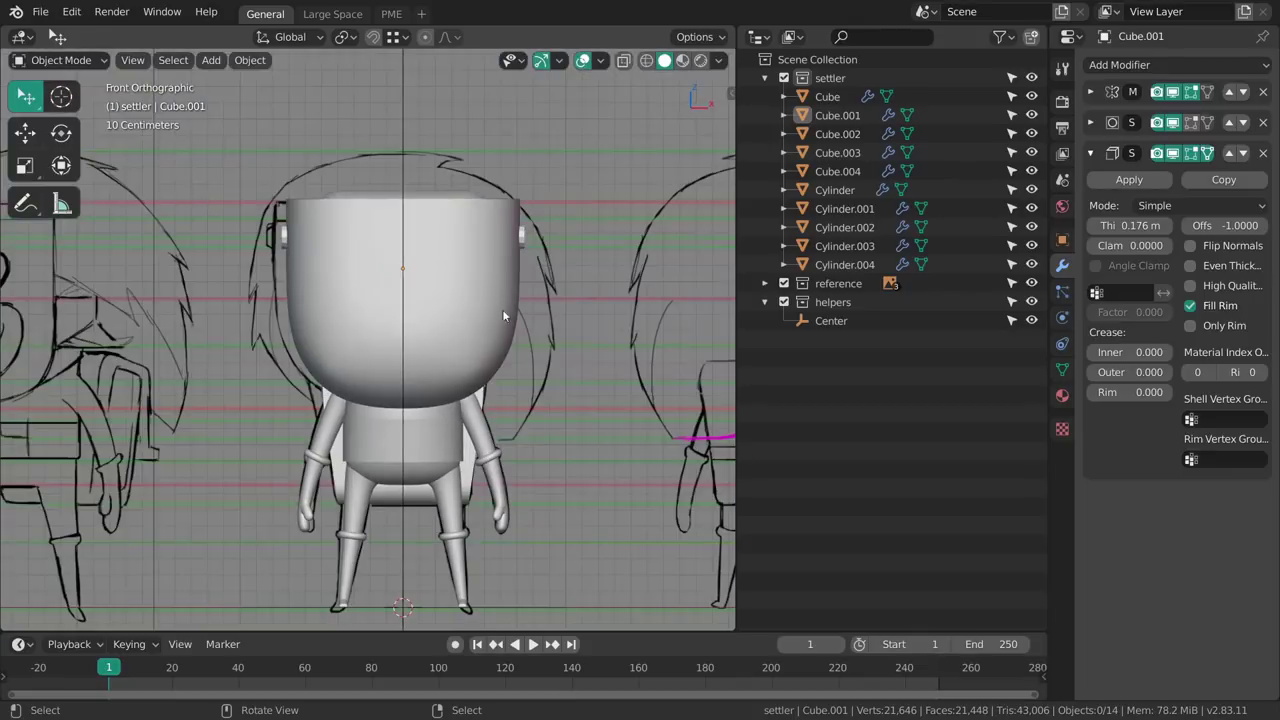
key(shift+z)
scroll(357, 291, up, 2)
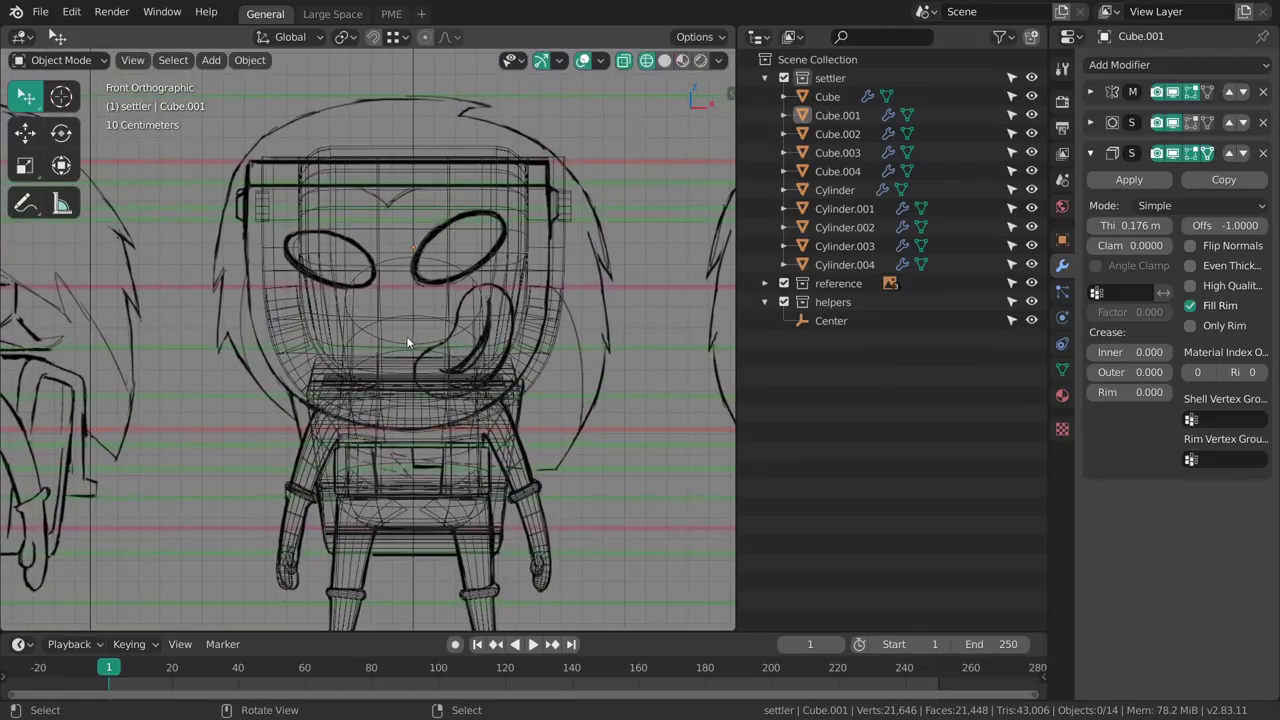
key(z)
click(526, 350)
key(grave)
click(557, 361)
shift+middle_drag(511, 407, 457, 288)
scroll(452, 345, up, 4)
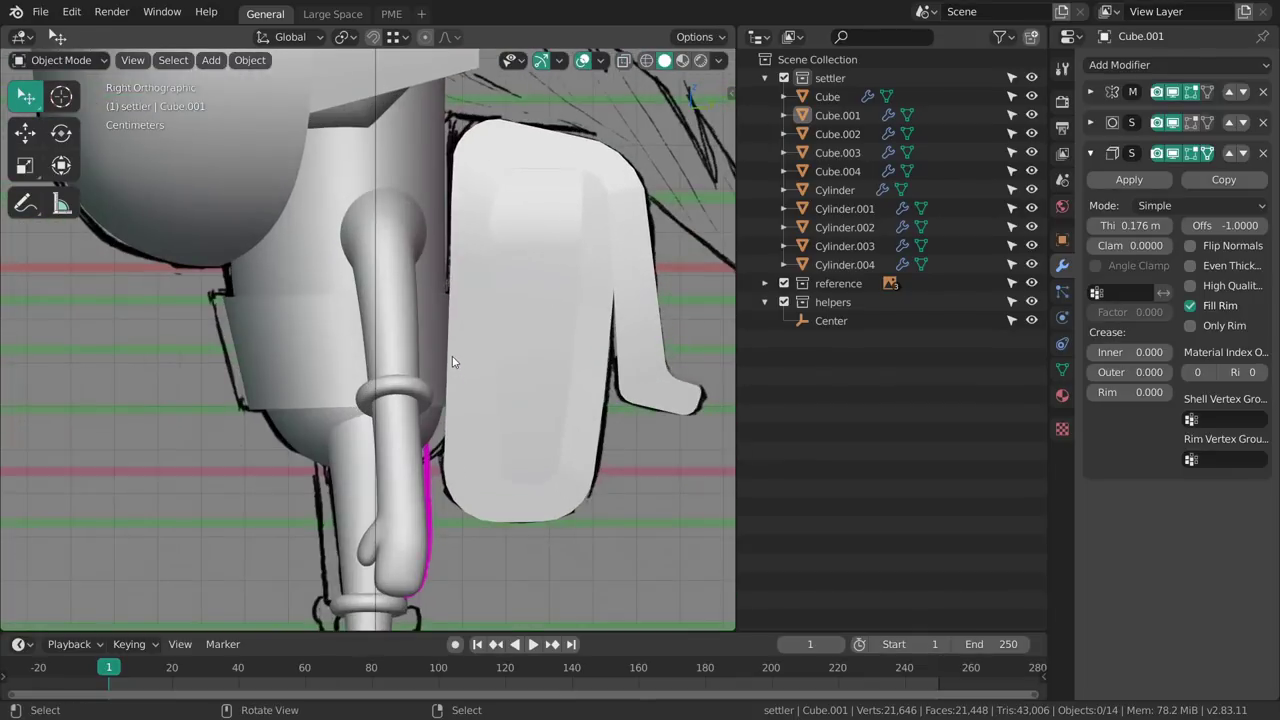
Isolate the belt ring (Cylinder.004), delete its rear section, and return to the full scene.
click(450, 358)
middle_drag(450, 358, 559, 364)
click(345, 361)
scroll(364, 377, up, 2)
key(ctrl+Tab)
click(378, 345)
middle_drag(443, 362, 457, 332)
key(KP_Divide)
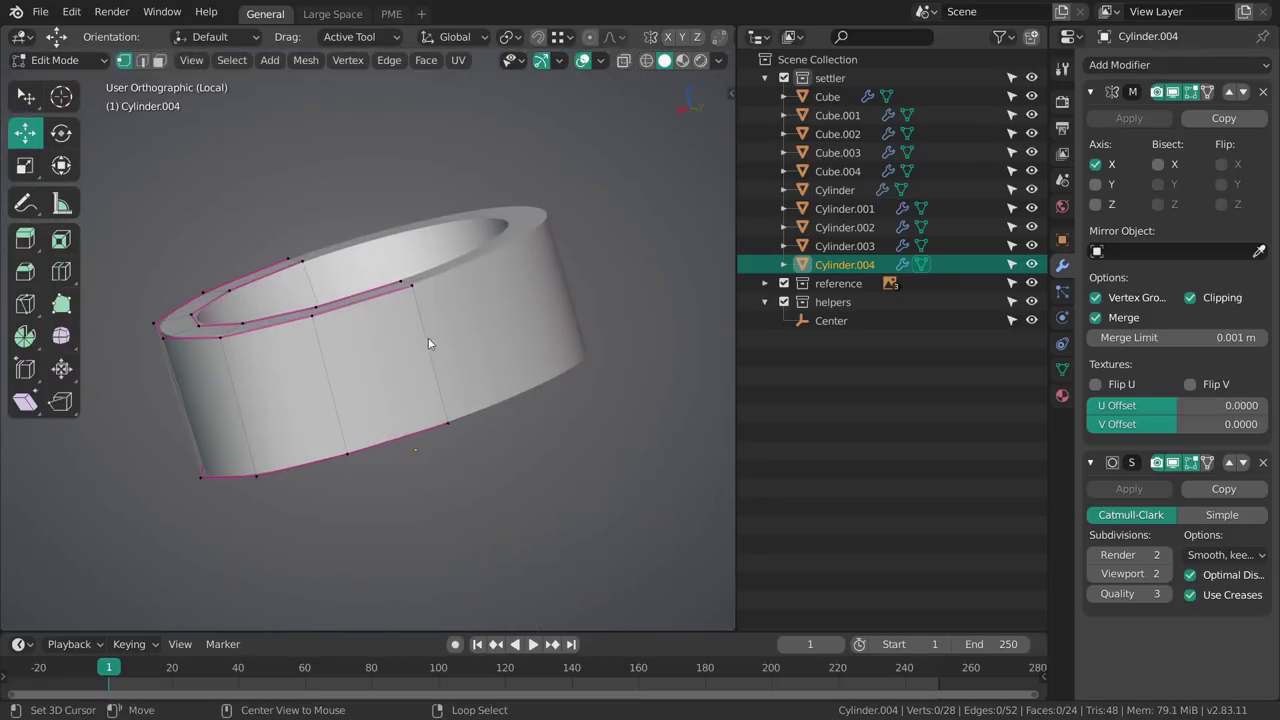
key(x)
click(362, 335)
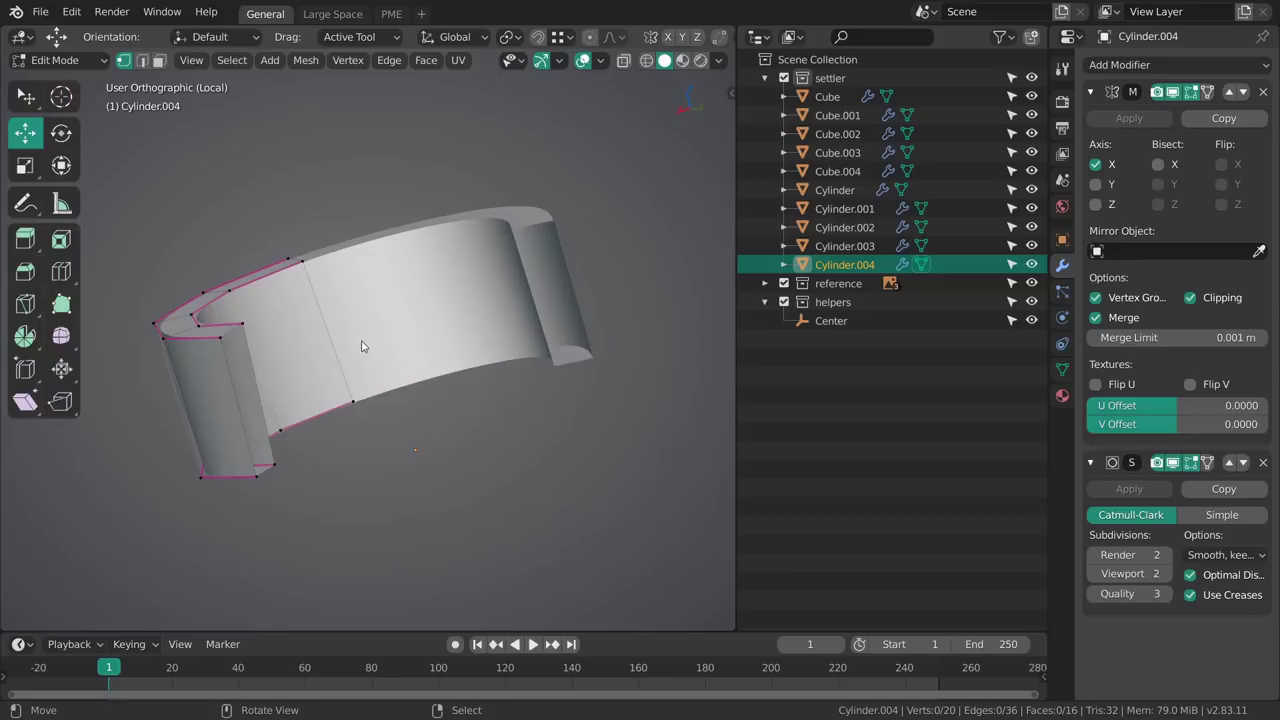
middle_drag(363, 349, 451, 338)
key(KP_Divide)
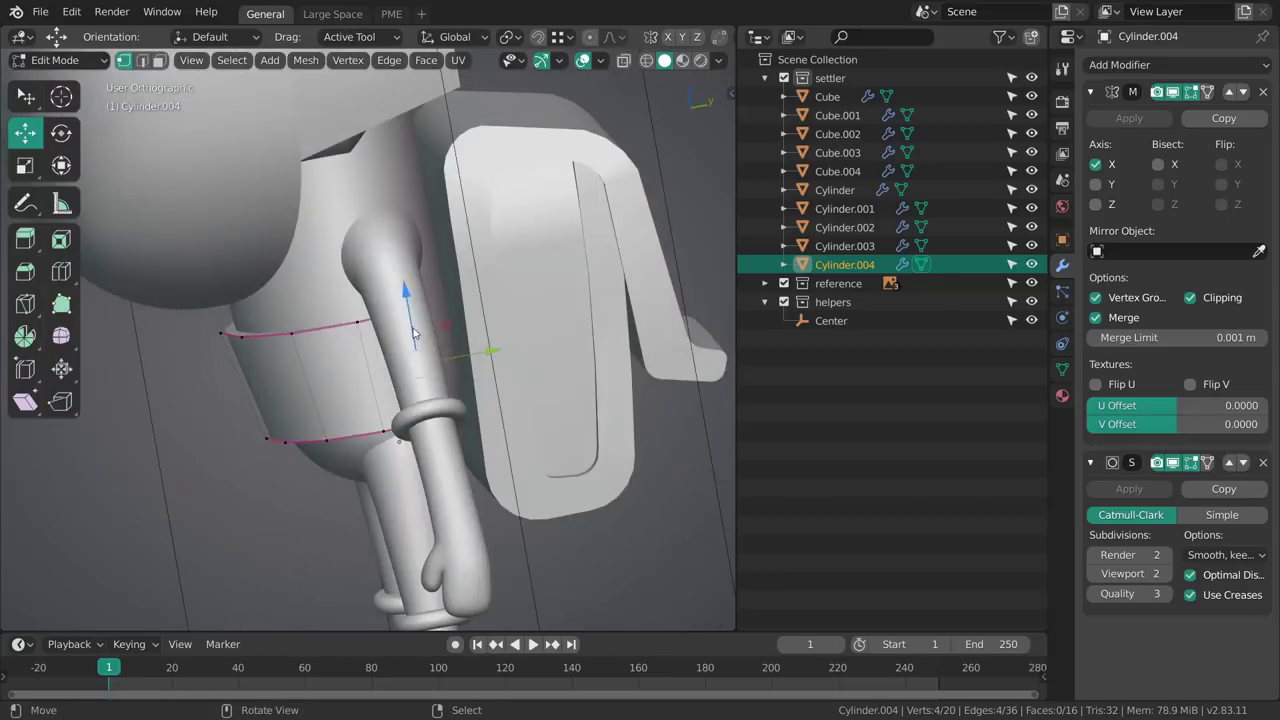
Move the belt's open end outward by about 0.038 m to fit the front reference, using wireframe shading.
middle_drag(433, 392, 527, 296)
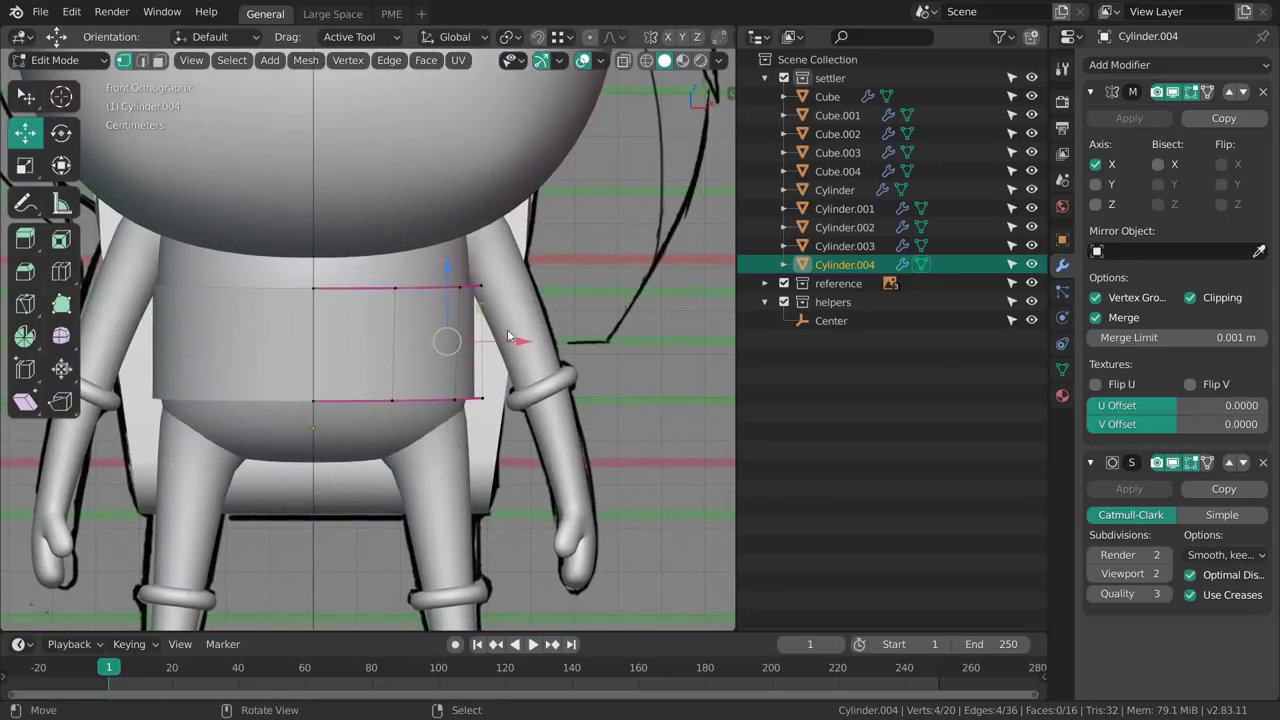
key(shift+z)
scroll(540, 325, up, 6)
key(g)
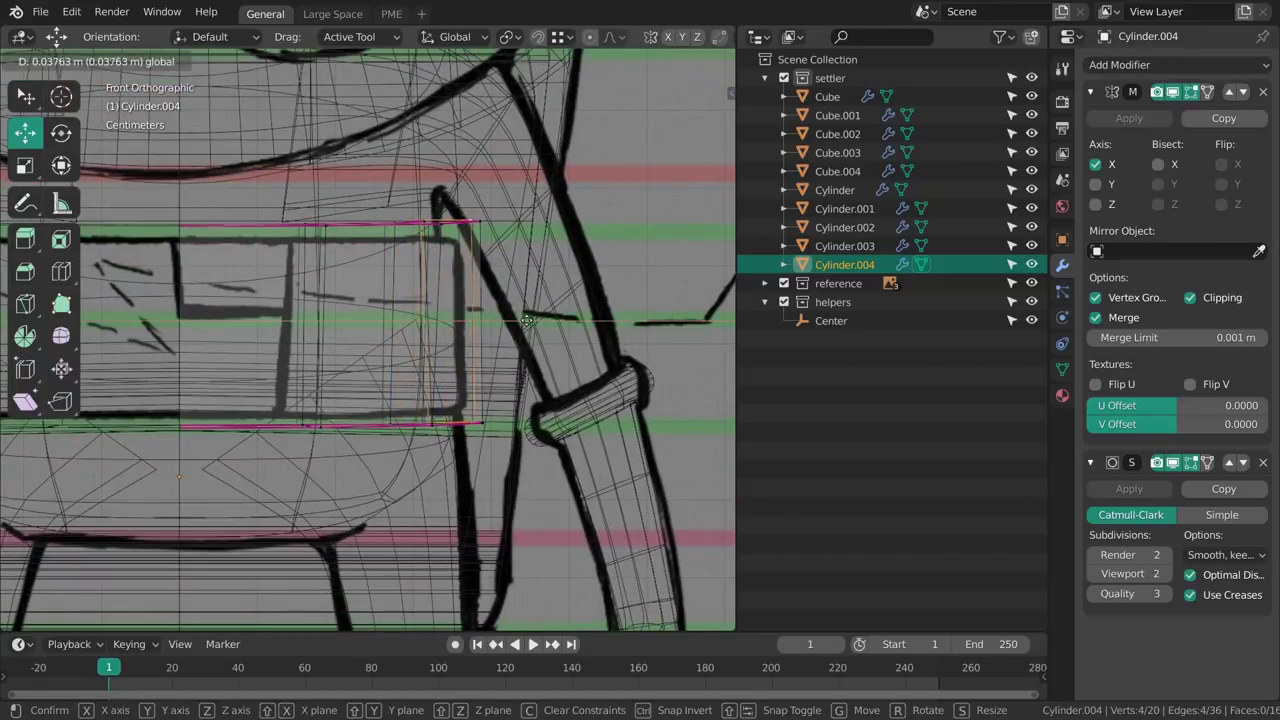
click(527, 320)
key(grave)
click(487, 337)
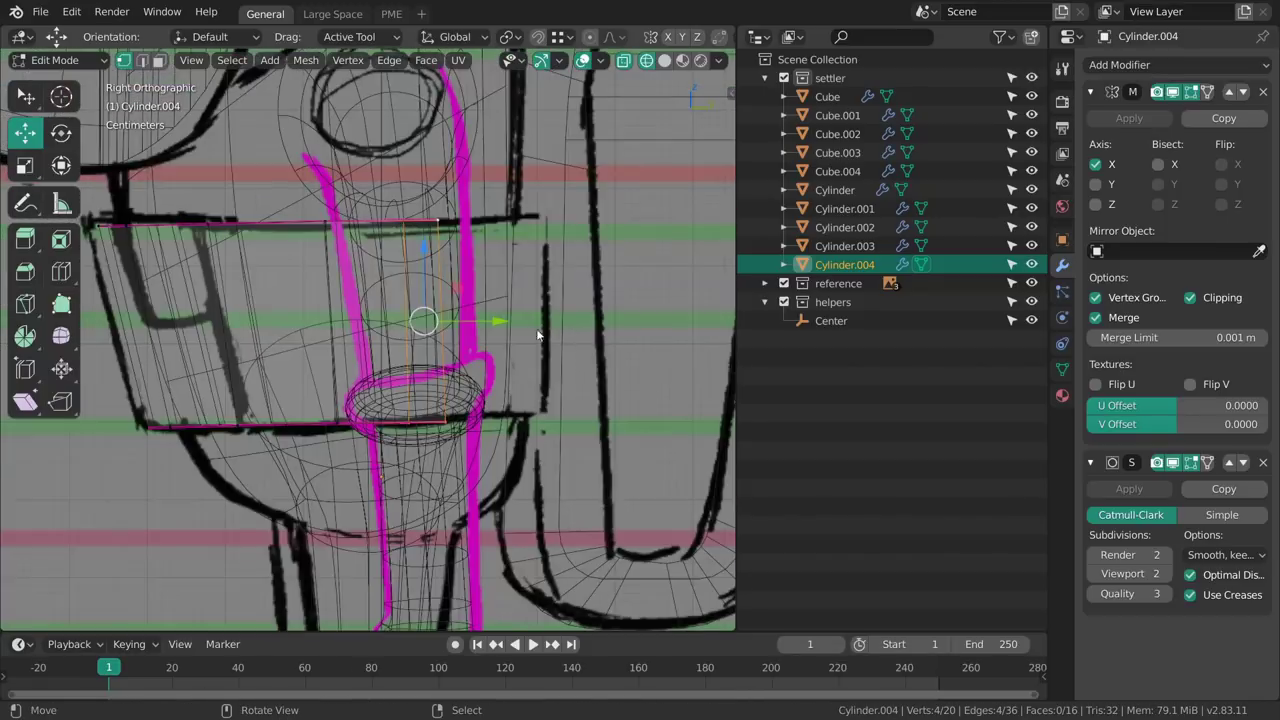
key(z)
click(592, 337)
mouse_move(430, 300)
middle_down()
mouse_move(414, 294)
mouse_move(428, 295)
mouse_move(399, 326)
middle_up()
key(shift+space)
key(e)
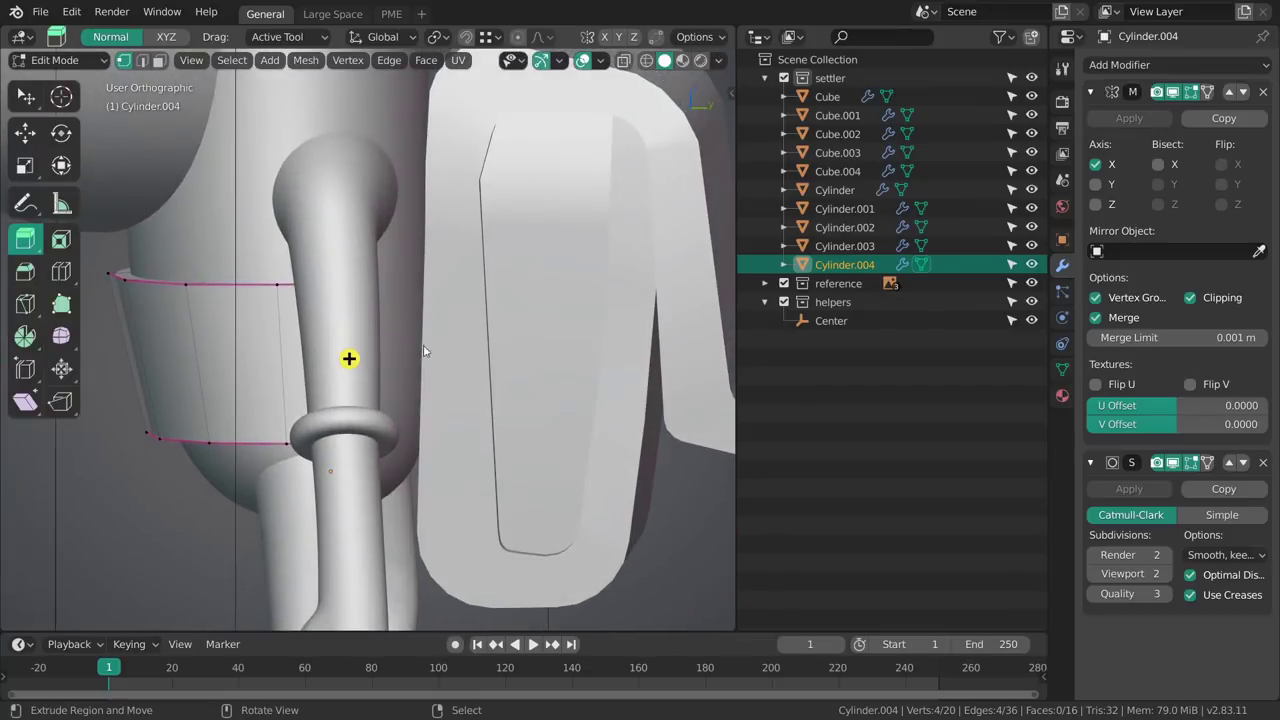
key(grave)
click(594, 404)
key(e)
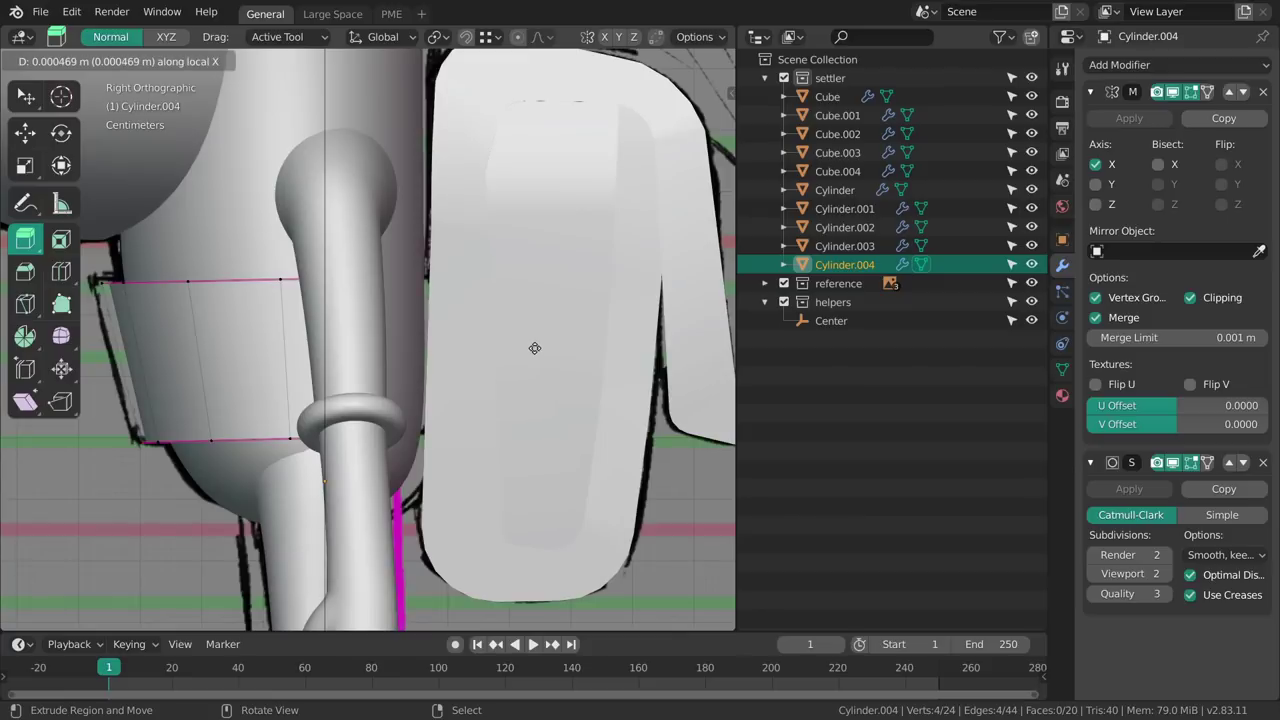
right_click(466, 343)
middle_drag(466, 343, 527, 362)
key(ctrl+z)
Extrude the belt's open end back toward the backpack.
key(e)
click(466, 390)
Leave Edit Mode and hide the arms that cover the belt.
key(Tab)
right_click(380, 396)
key(h)
Crease the edges of the belt's extruded rear section so its border stays sharp.
right_click(406, 471)
click(414, 396)
middle_drag(414, 396, 440, 372)
key(Tab)
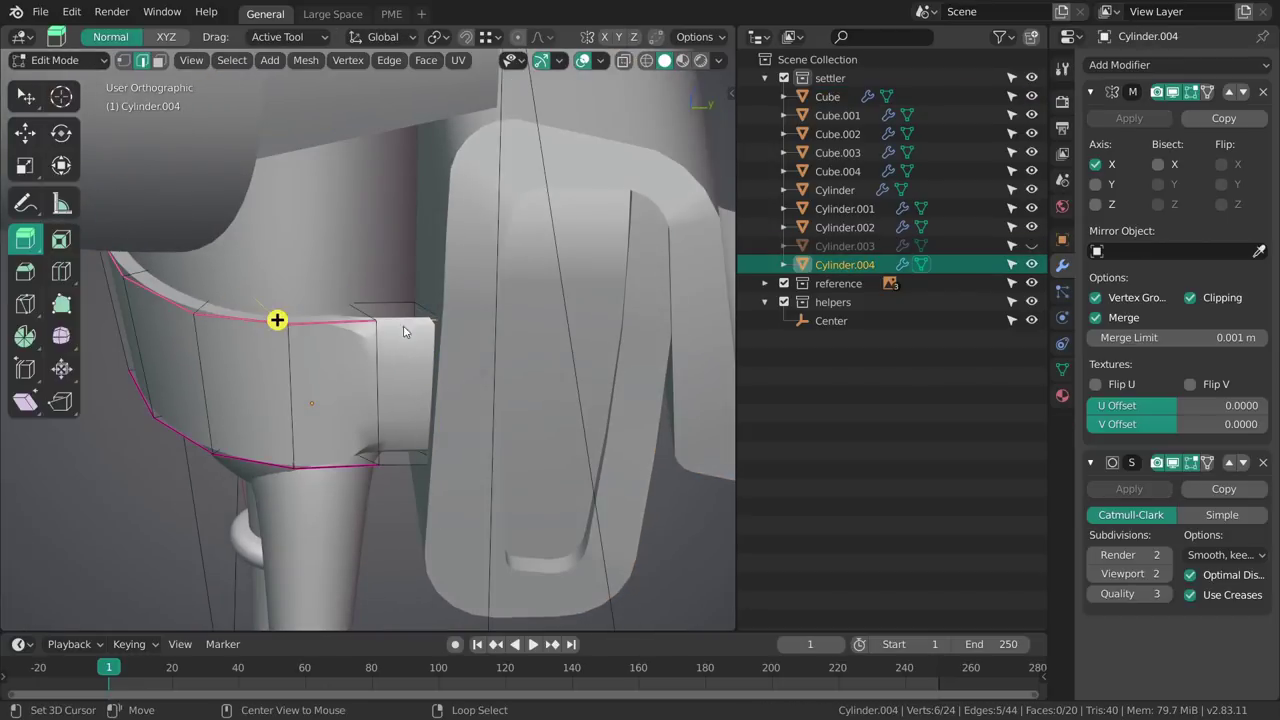
key(Tab)
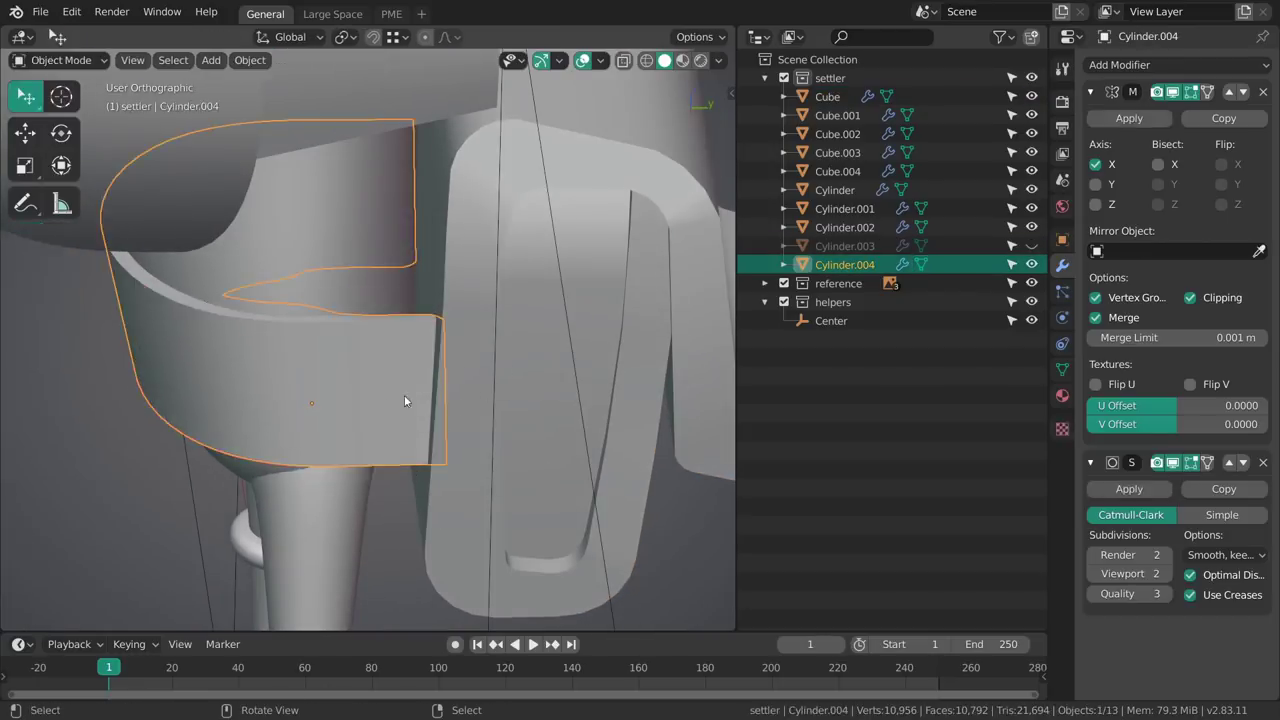
Reposition the vertical edges near the belt's extruded section along Y, using see-through solid shading.
middle_drag(410, 392, 474, 410)
click(474, 410)
key(Tab)
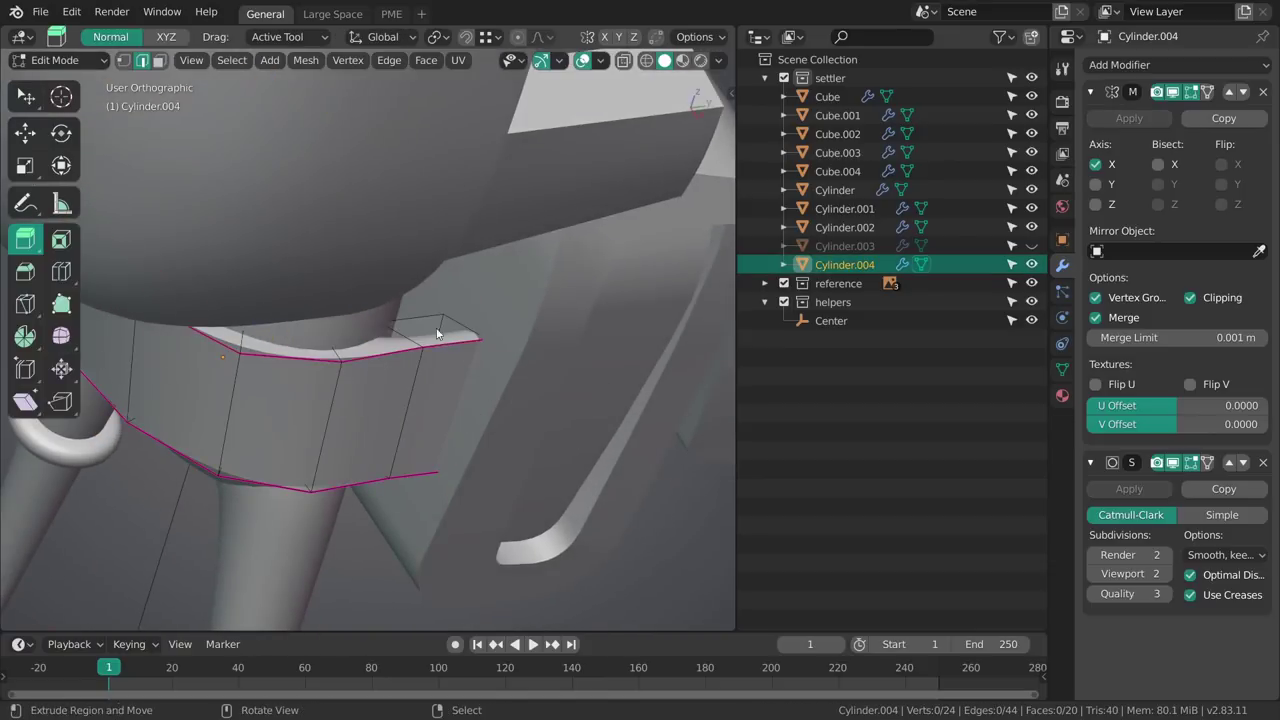
mouse_move(485, 347)
middle_down()
mouse_move(428, 345)
mouse_move(500, 345)
middle_up()
mouse_move(433, 317)
middle_down()
mouse_move(508, 357)
mouse_move(443, 337)
mouse_move(366, 372)
middle_up()
key(shift+z)
key(shift+z)
key(z)
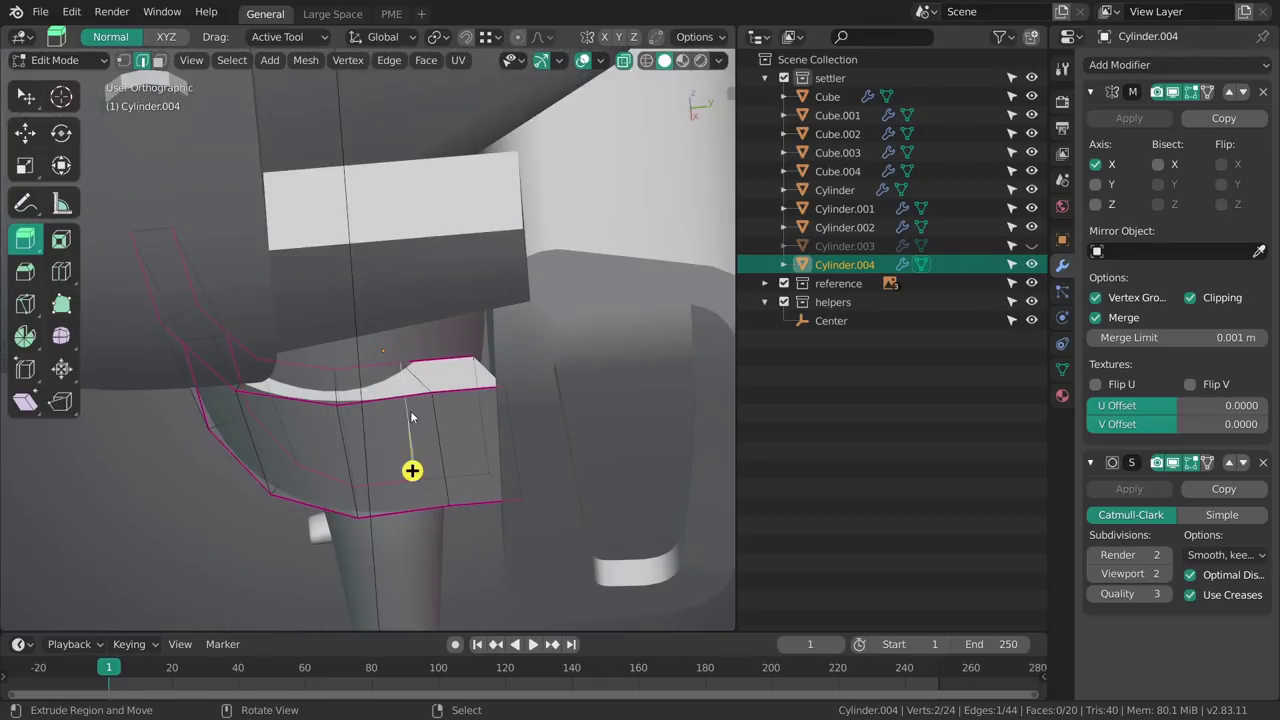
middle_drag(412, 418, 403, 372)
middle_drag(455, 414, 434, 363)
key(shift+space)
key(g)
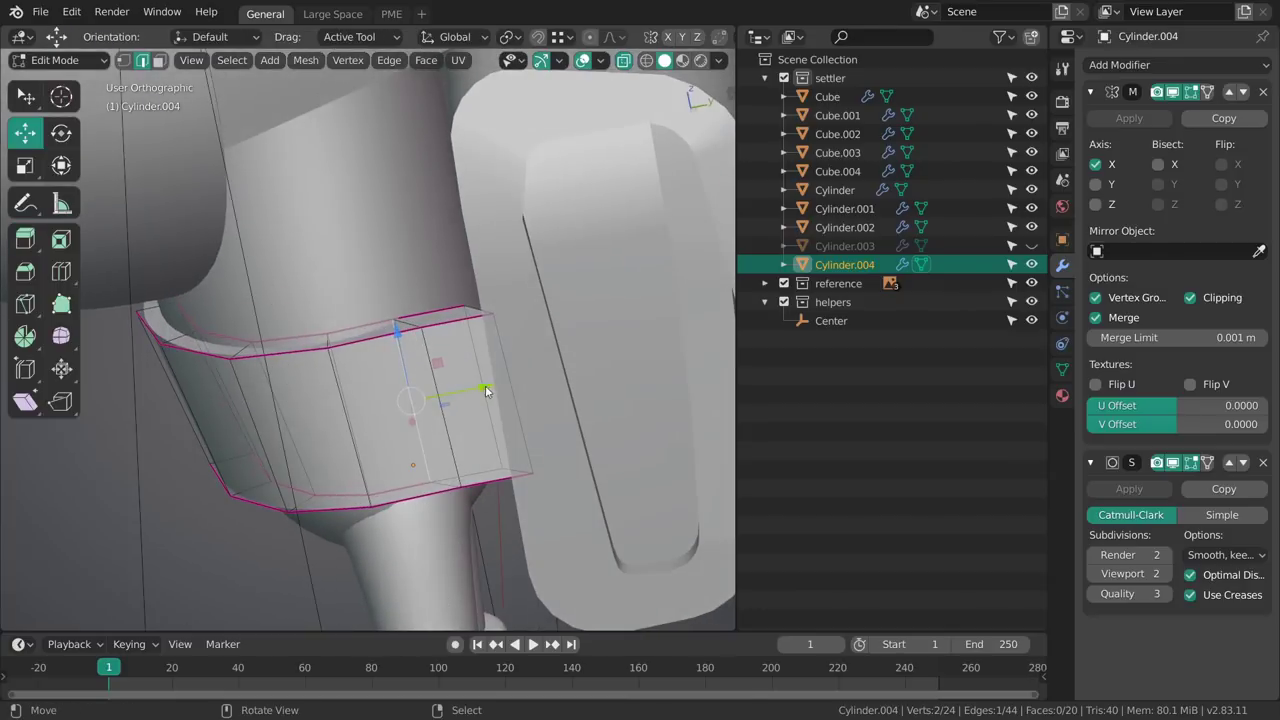
drag(487, 393, 463, 376)
drag(545, 375, 573, 367)
Select the next vertical edge farther forward on the belt and move it to even out the curve.
middle_drag(573, 367, 457, 334)
right_click(384, 311)
middle_drag(384, 313, 401, 358)
drag(401, 358, 420, 351)
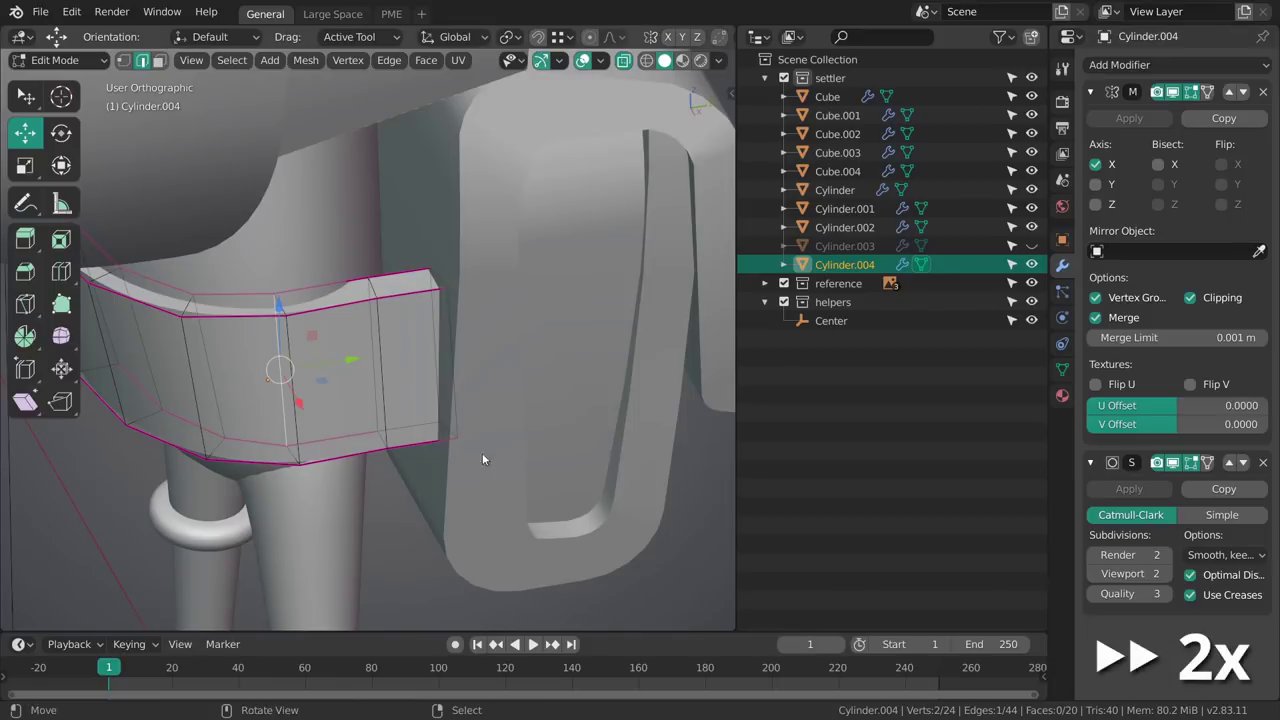
Select the edge loop at the belt's rear end and push it farther back along Y.
alt+right_click(436, 406)
middle_drag(475, 459, 538, 402)
drag(541, 405, 557, 408)
mouse_move(557, 408)
middle_down()
mouse_move(390, 384)
mouse_move(526, 377)
middle_up()
Lower the belt's upper edge loops slightly along Z to match the top of the belt in the front reference drawing.
key(Tab)
scroll(391, 389, down, 3)
key(alt+a)
key(KP_1)
right_click(456, 343)
shift+middle_drag(456, 343, 507, 345)
key(shift+z)
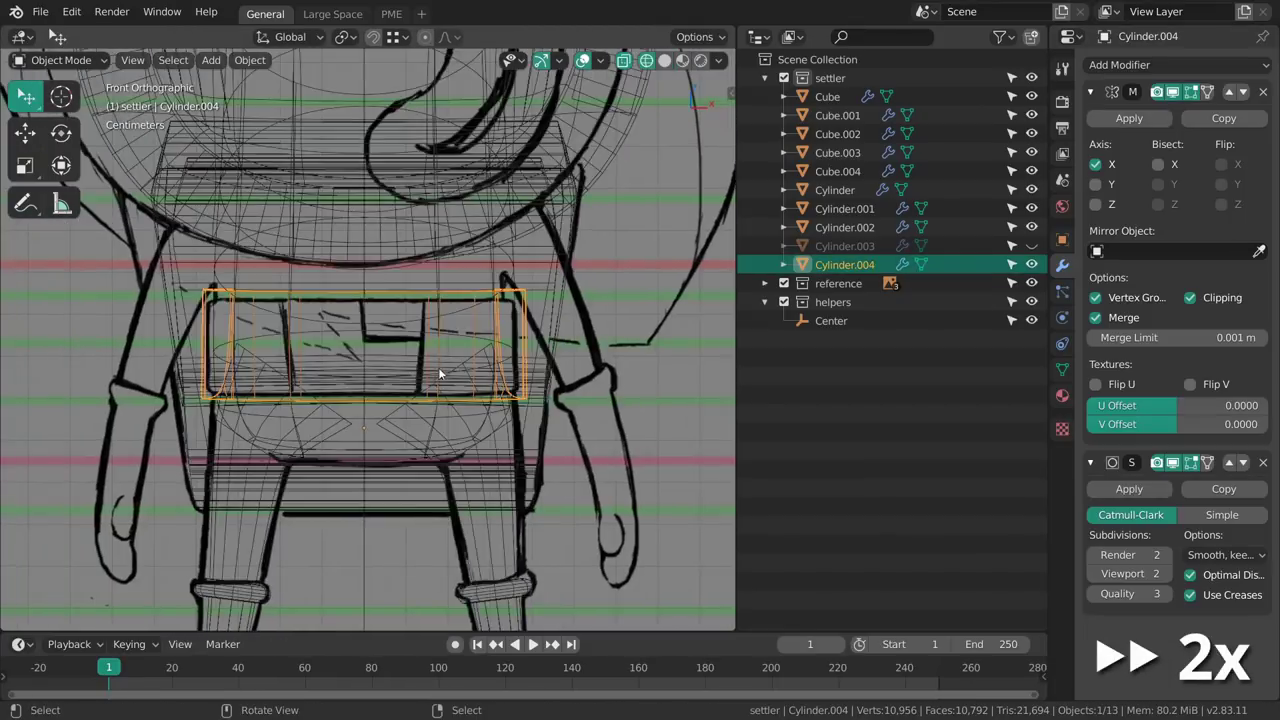
key(Tab)
scroll(430, 320, up, 2)
alt+click(480, 279)
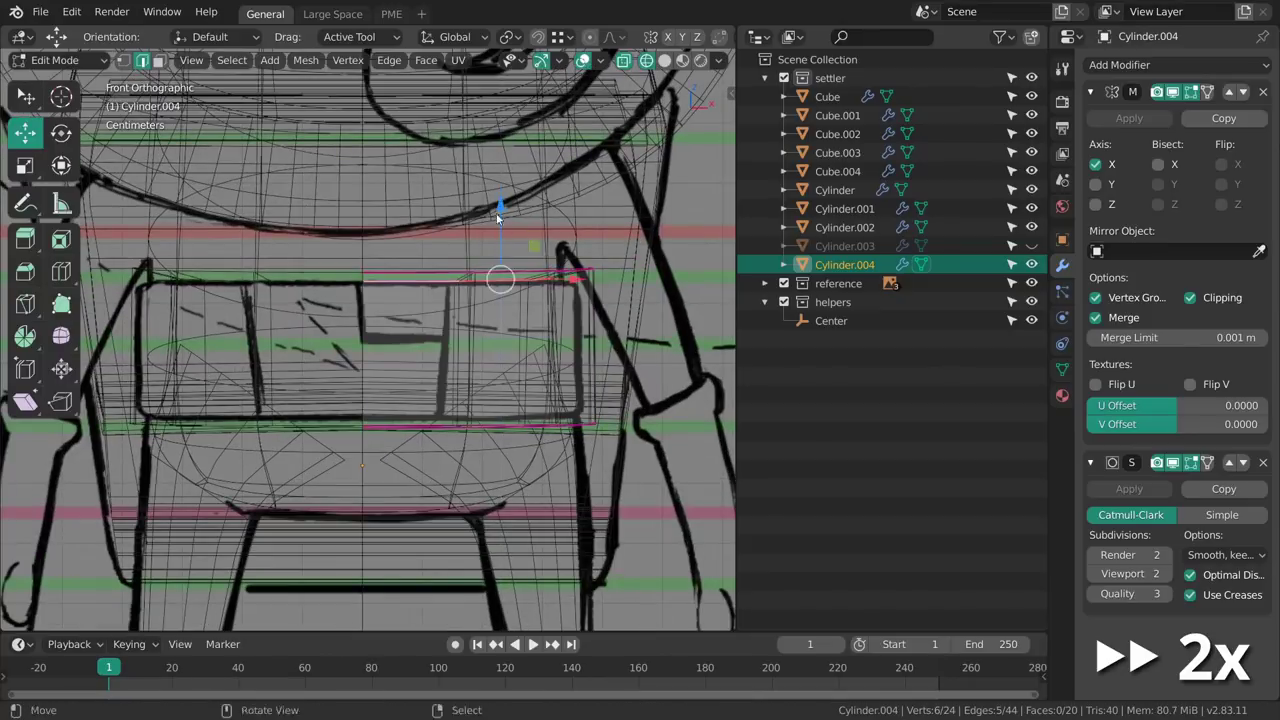
middle_drag(489, 277, 510, 296)
alt+shift+right_click(520, 284)
key(KP_1)
drag(529, 196, 529, 207)
Raise the belt's lower edge loop slightly along Z to meet the bottom line of the belt drawing.
alt+right_click(503, 430)
drag(517, 357, 517, 352)
key(alt+a)
key(z)
scroll(564, 346, down, 4)
key(z)
click(456, 352)
Bevel the belt's outer upper and lower edge loops narrowly with one segment and return to Object Mode.
scroll(478, 392, up, 2)
scroll(484, 404, up, 2)
key(z)
shift+middle_drag(608, 286, 480, 330)
alt+right_click(480, 328)
middle_drag(524, 436, 534, 392)
alt+shift+right_click(534, 392)
key(ctrl+b)
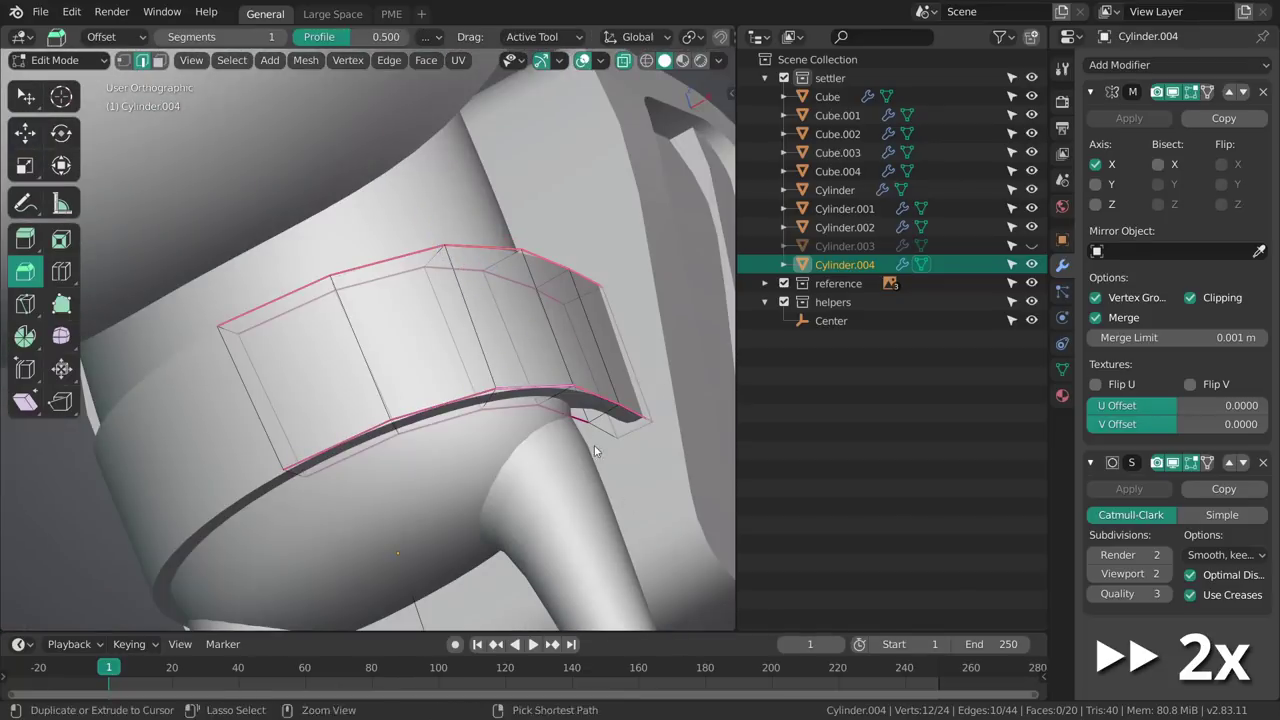
drag(624, 475, 617, 468)
scroll(594, 426, down, 5)
key(Tab)
key(alt+a)
Place the 3D cursor on the right-hand eye of the front reference and add a Bezier circle there.
middle_drag(524, 250, 391, 274)
right_click(465, 347)
key(alt+a)
key(KP_1)
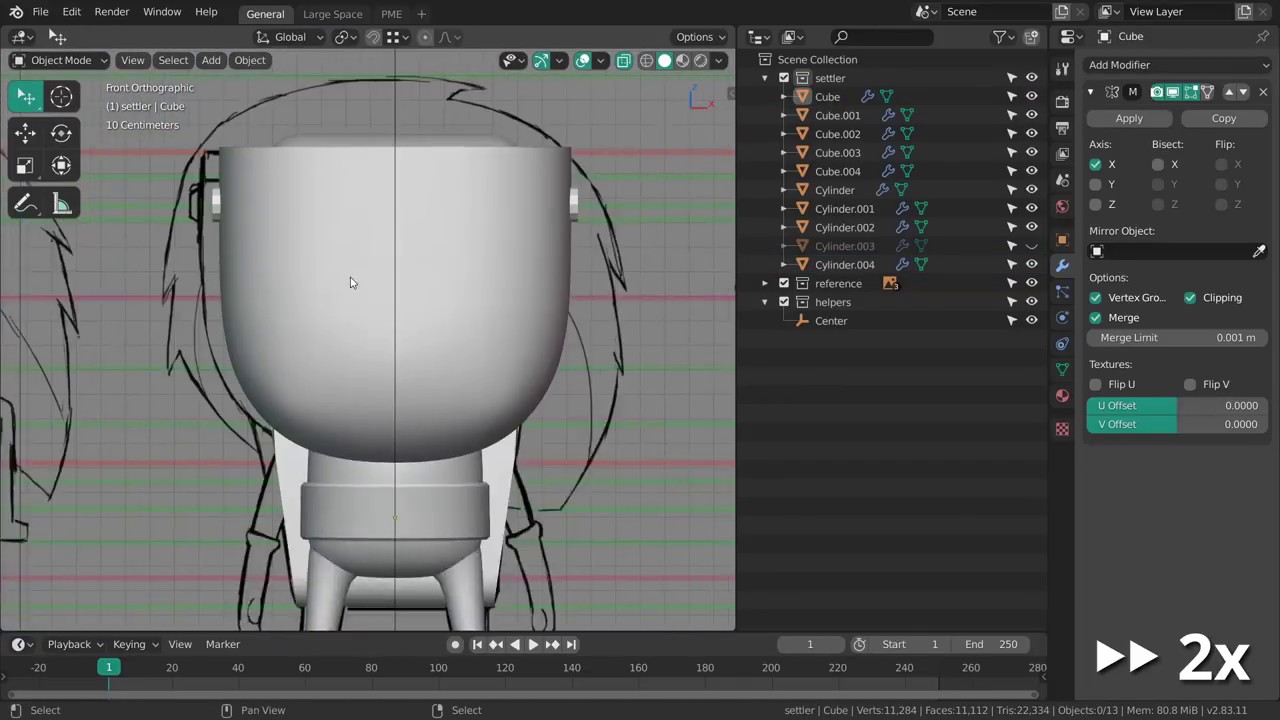
click(489, 316)
key(shift+z)
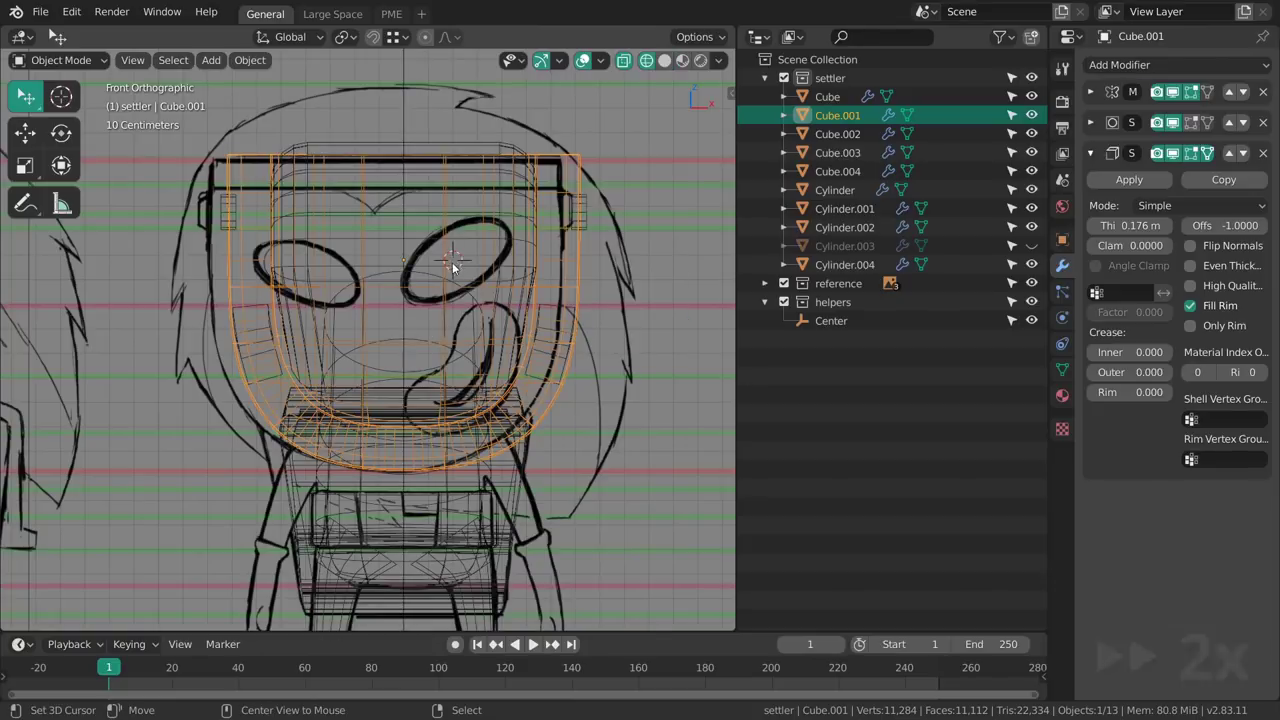
key(shift+a)
mouse_move(452, 279)
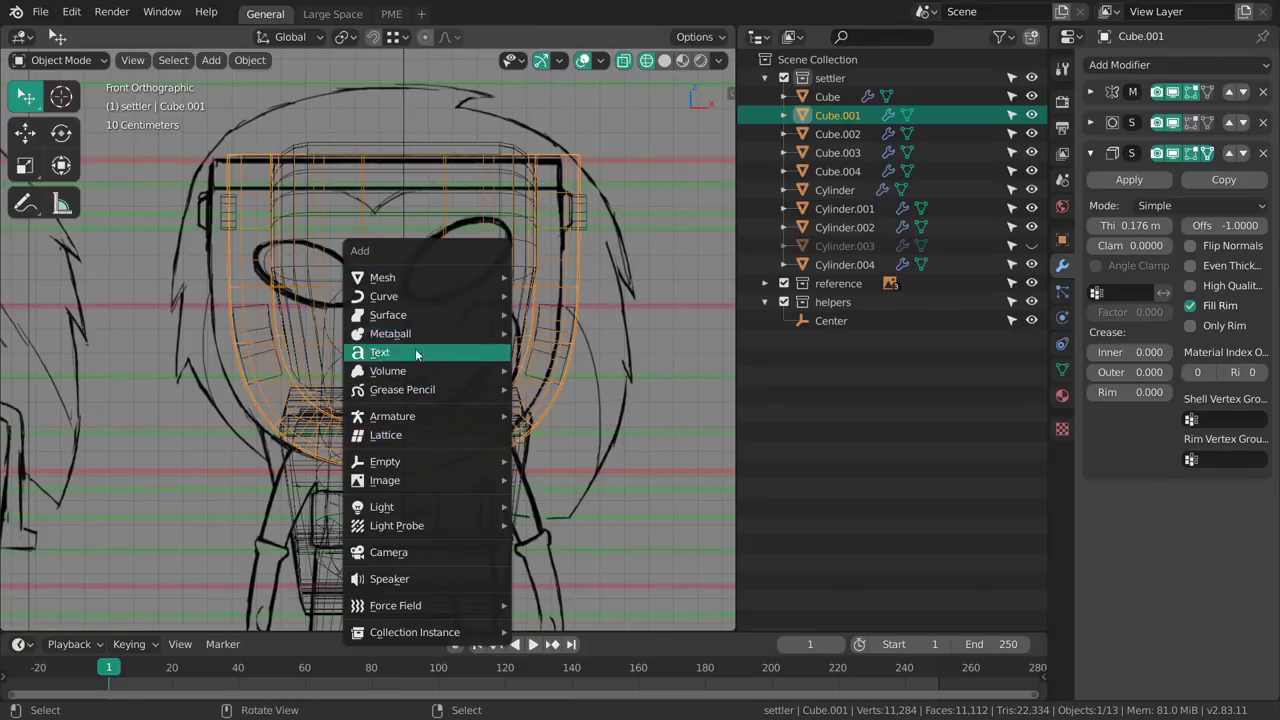
mouse_move(438, 338)
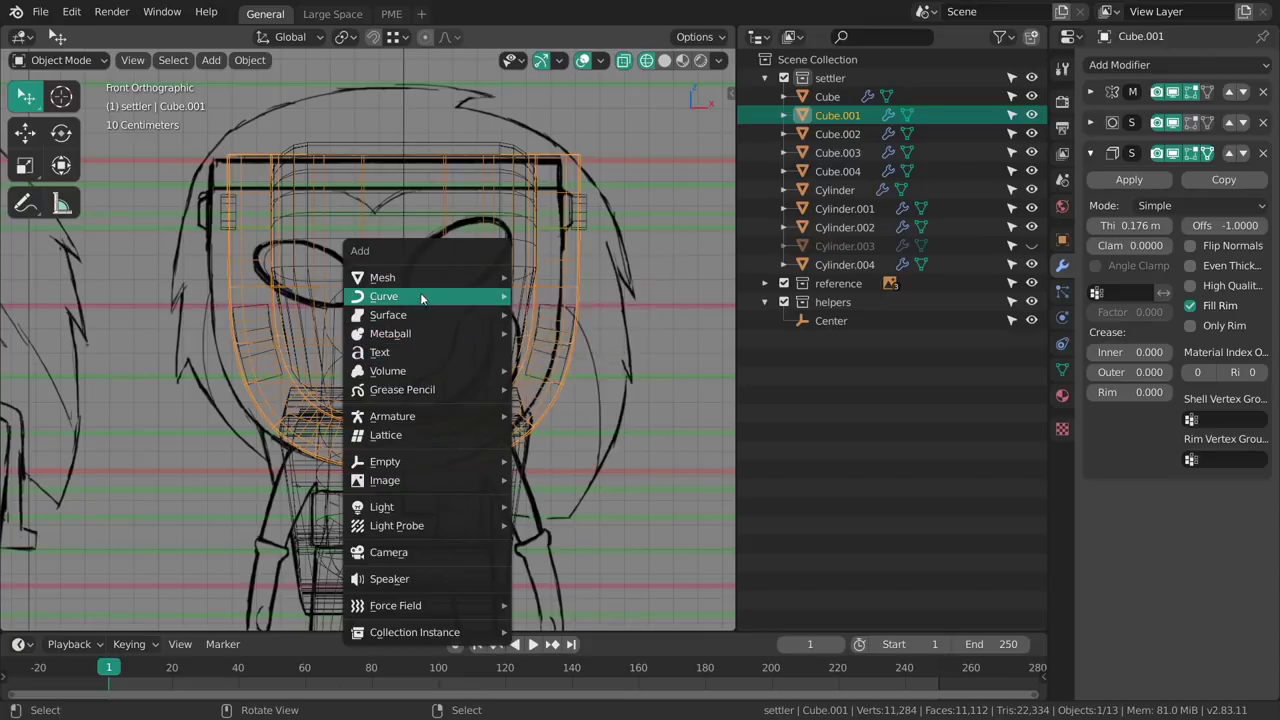
mouse_move(420, 296)
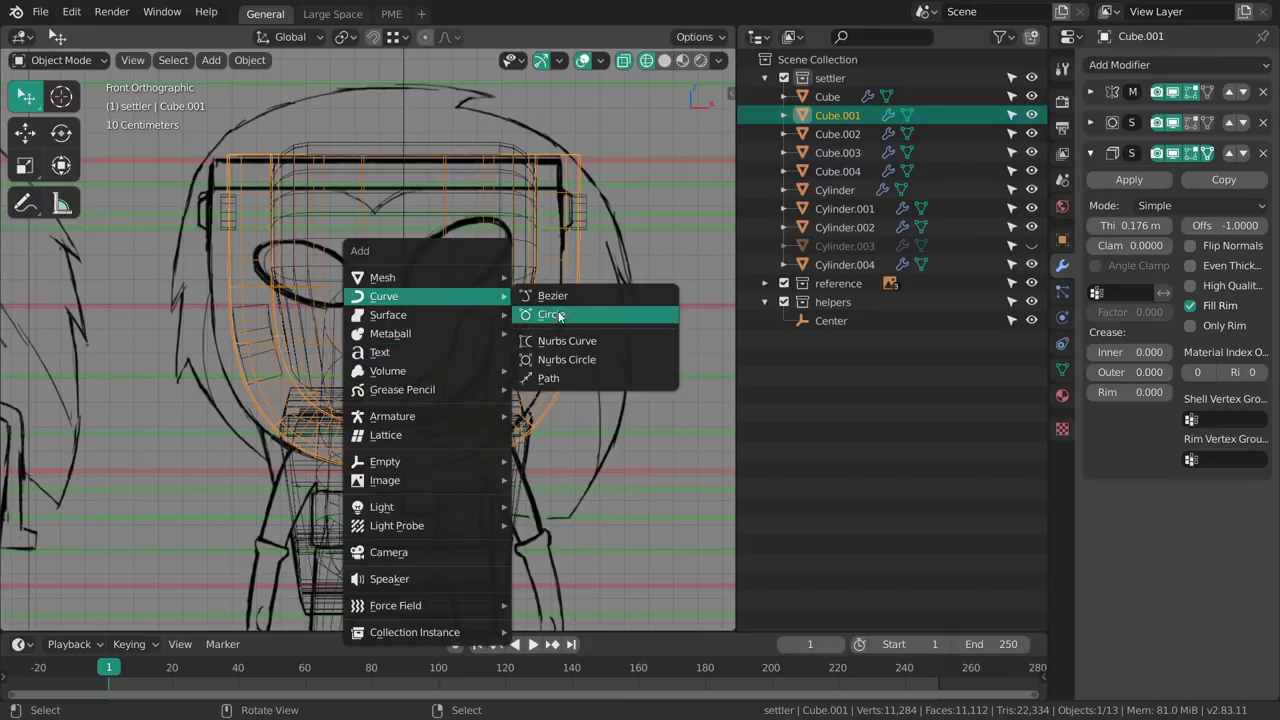
click(563, 316)
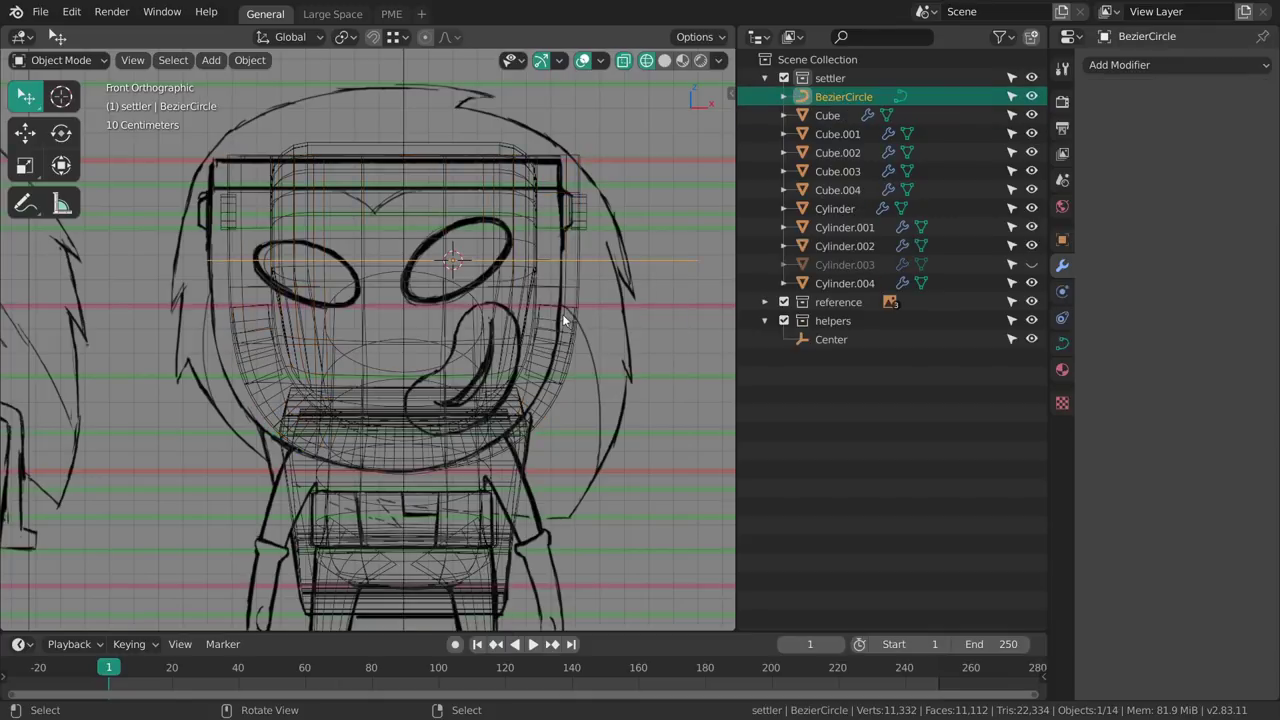
Rotate the Bezier circle 90 degrees about X and scale it down to roughly the size of the eye.
key(shift+space)
key(r)
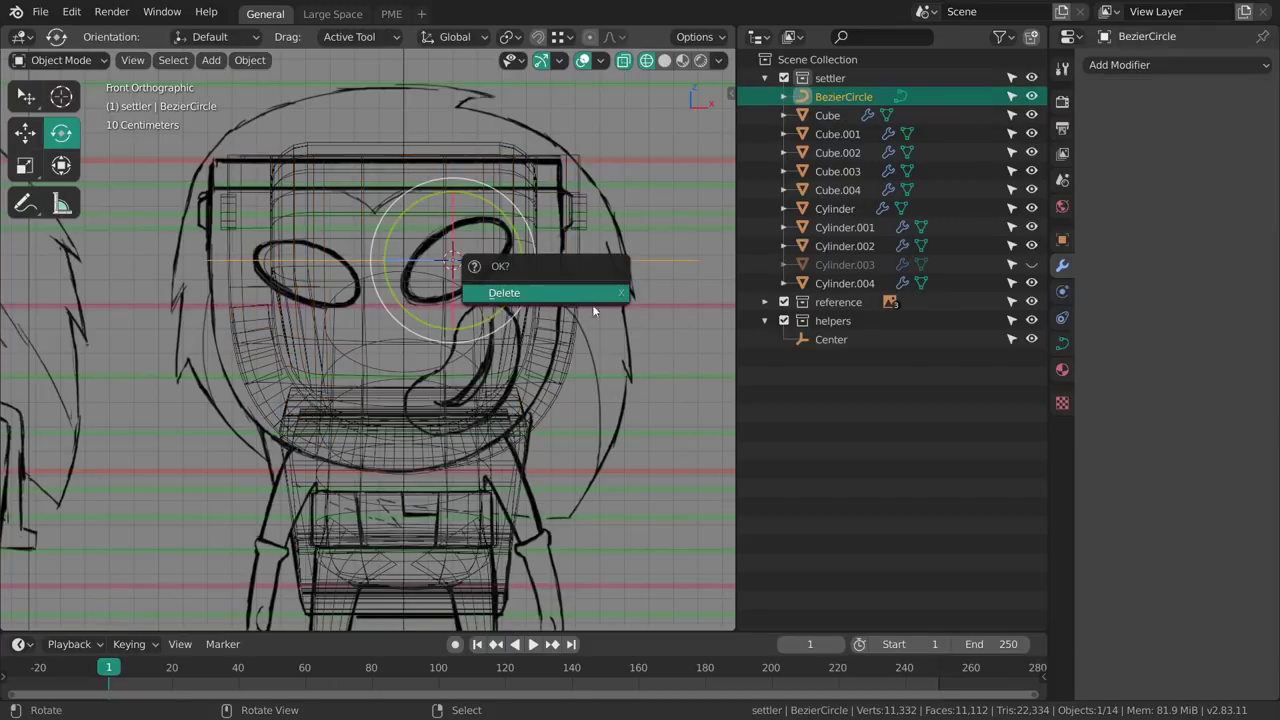
key(Escape)
text(rx90)
key(Return)
key(s)
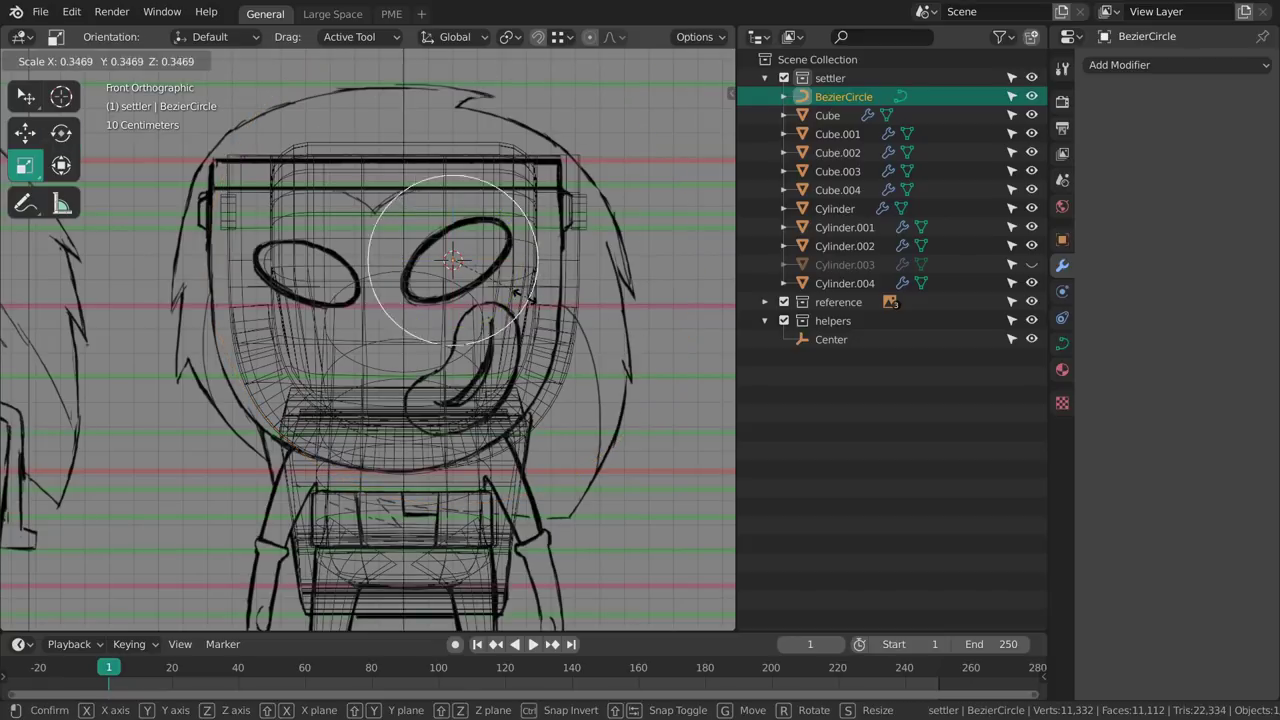
click(508, 308)
Check the eye circle's placement against the mask in shaded and wireframe display.
key(shift+z)
mouse_move(536, 280)
shift+middle_down()
mouse_move(518, 294)
mouse_move(606, 280)
shift+middle_up()
mouse_move(606, 280)
middle_down()
mouse_move(413, 334)
mouse_move(578, 287)
mouse_move(583, 327)
middle_up()
key(z)
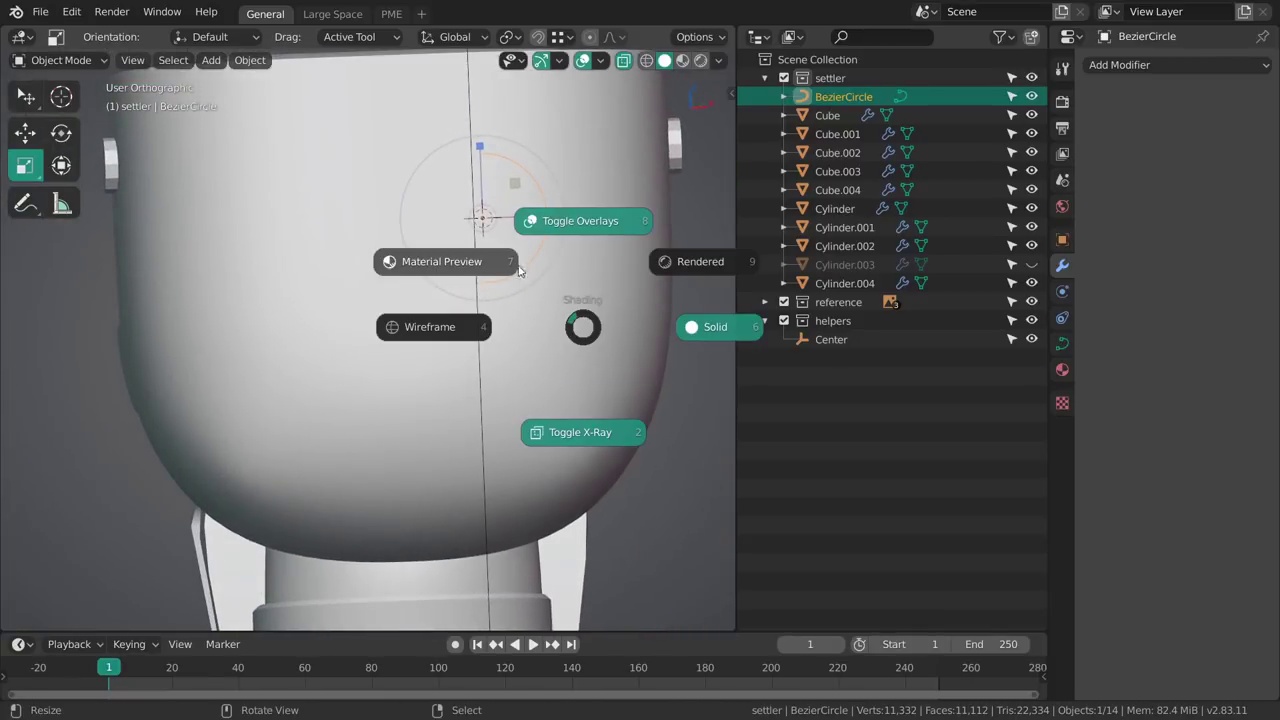
click(519, 271)
key(z)
click(586, 303)
key(grave)
click(536, 268)
shift+middle_drag(534, 266, 494, 286)
key(z)
click(430, 313)
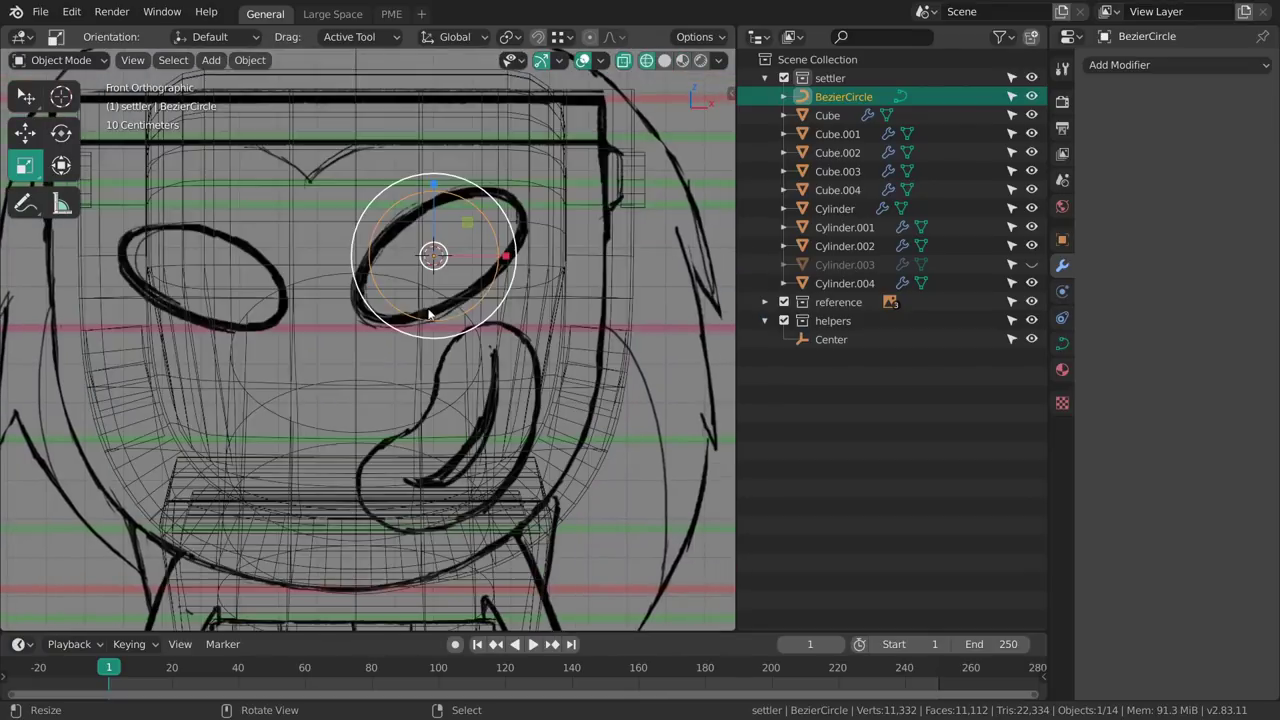
Rotate the circle's control points to the slant of the right-hand eye and move its end points toward the drawn outline.
scroll(476, 280, down, 1)
key(ctrl+Tab)
key(shift+space)
key(g)
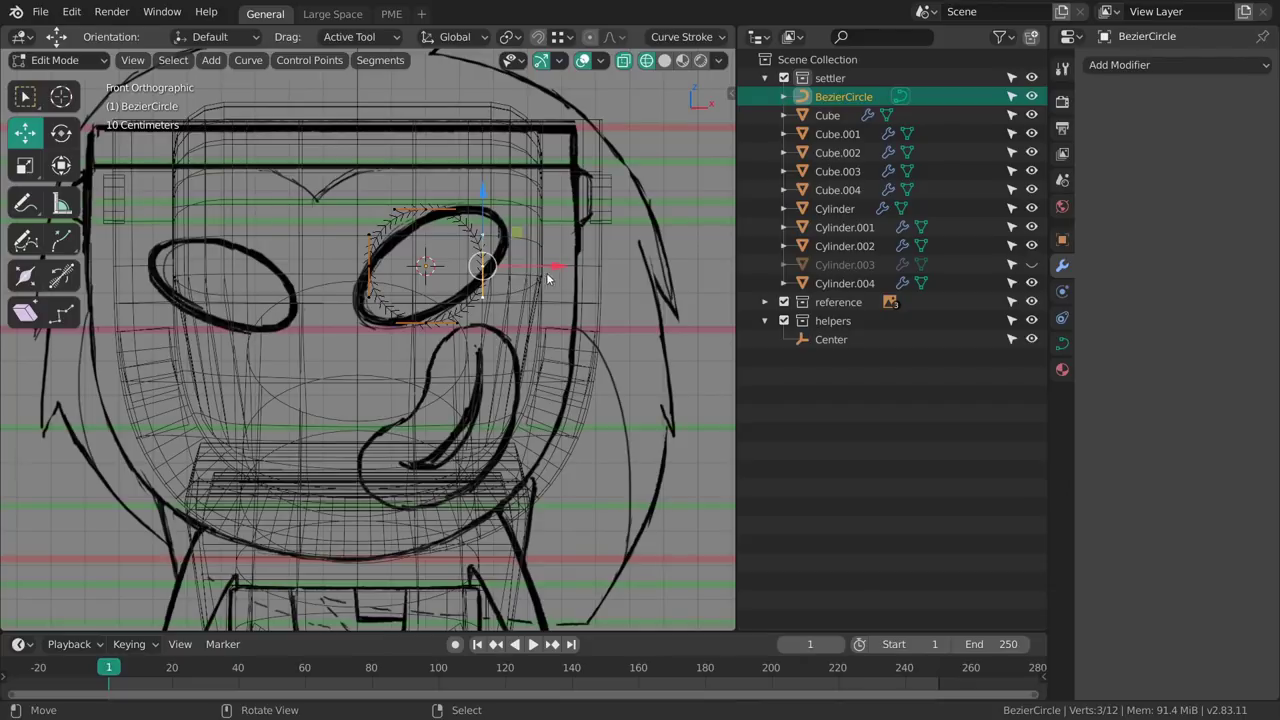
key(r)
drag(551, 329, 506, 232)
key(alt+a)
right_click(471, 234)
key(g)
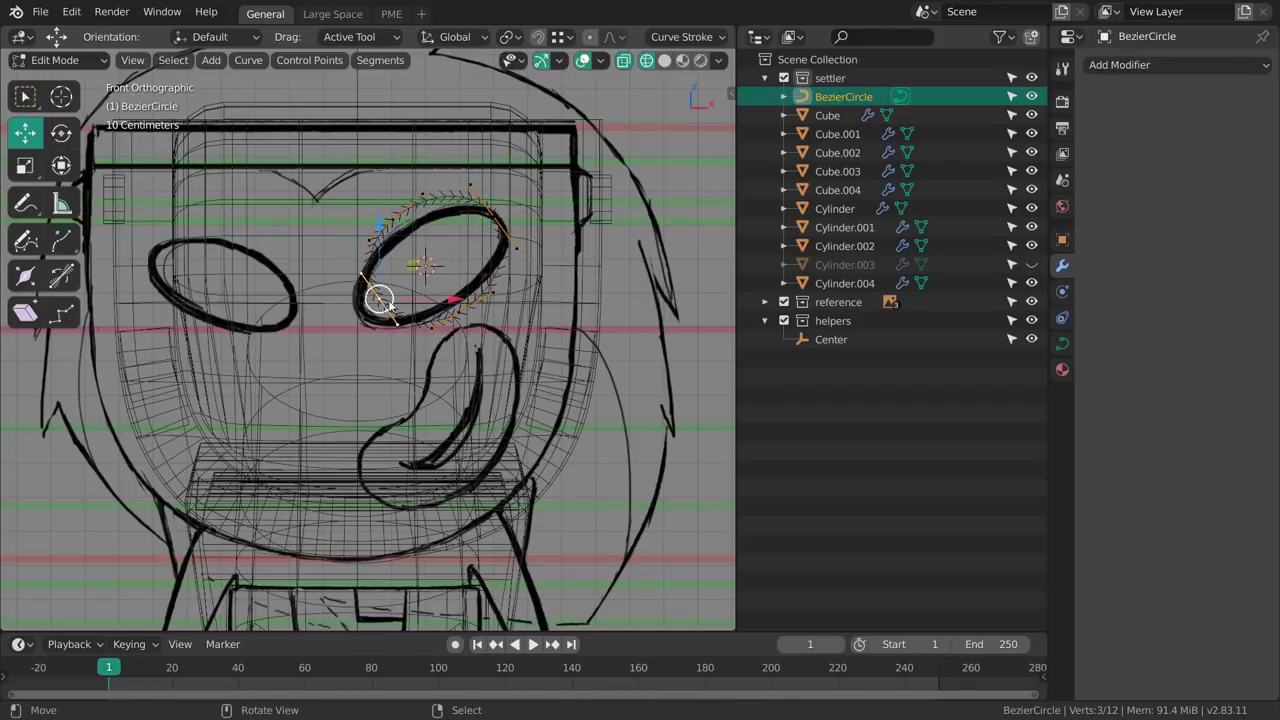
drag(380, 299, 366, 314)
Fine-tune the curve's individual control points so it traces the outline of the right-hand eye.
key(w)
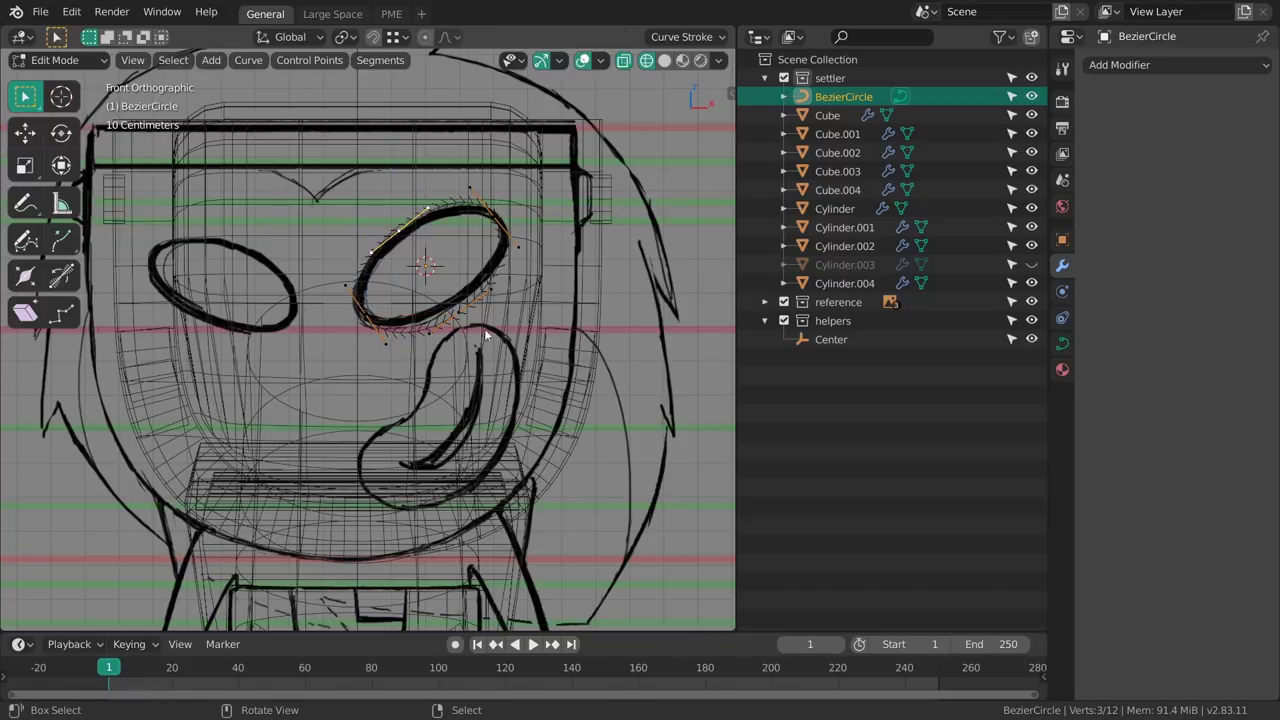
drag(458, 307, 448, 296)
drag(368, 316, 362, 315)
drag(491, 214, 495, 217)
drag(399, 230, 403, 233)
drag(486, 283, 484, 281)
shift+middle_drag(446, 306, 516, 291)
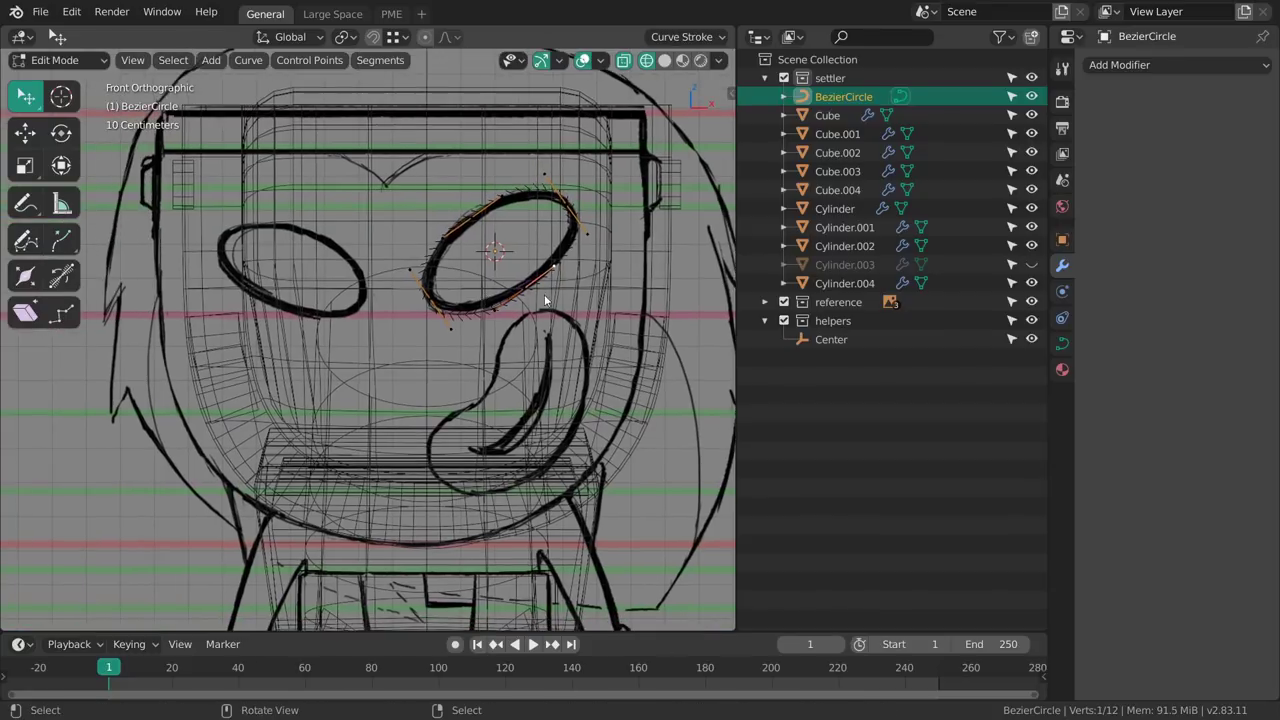
key(Tab)
Duplicate the eye curve onto the left-hand eye and rotate its control points to that eye's slant.
key(shift+d)
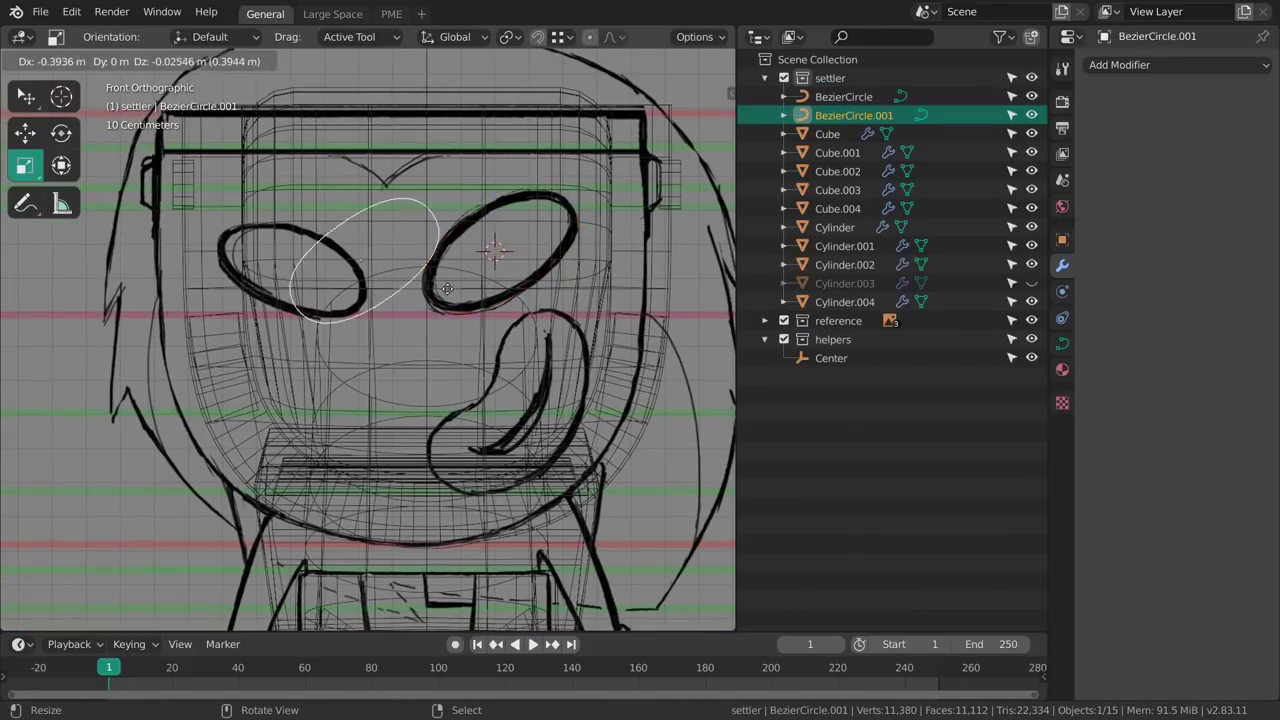
click(395, 300)
key(Tab)
key(a)
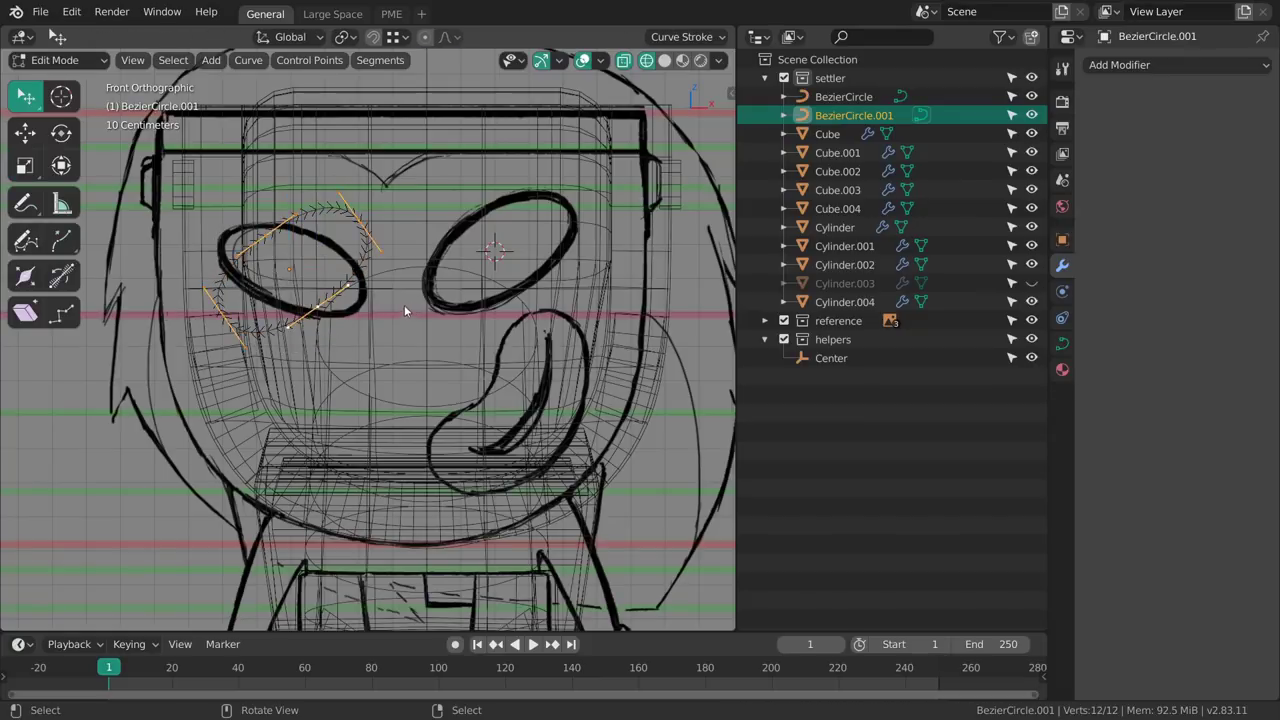
key(r)
drag(392, 331, 289, 187)
Adjust the duplicated curve's control points to trace the outline of the left-hand eye.
key(alt+a)
key(w)
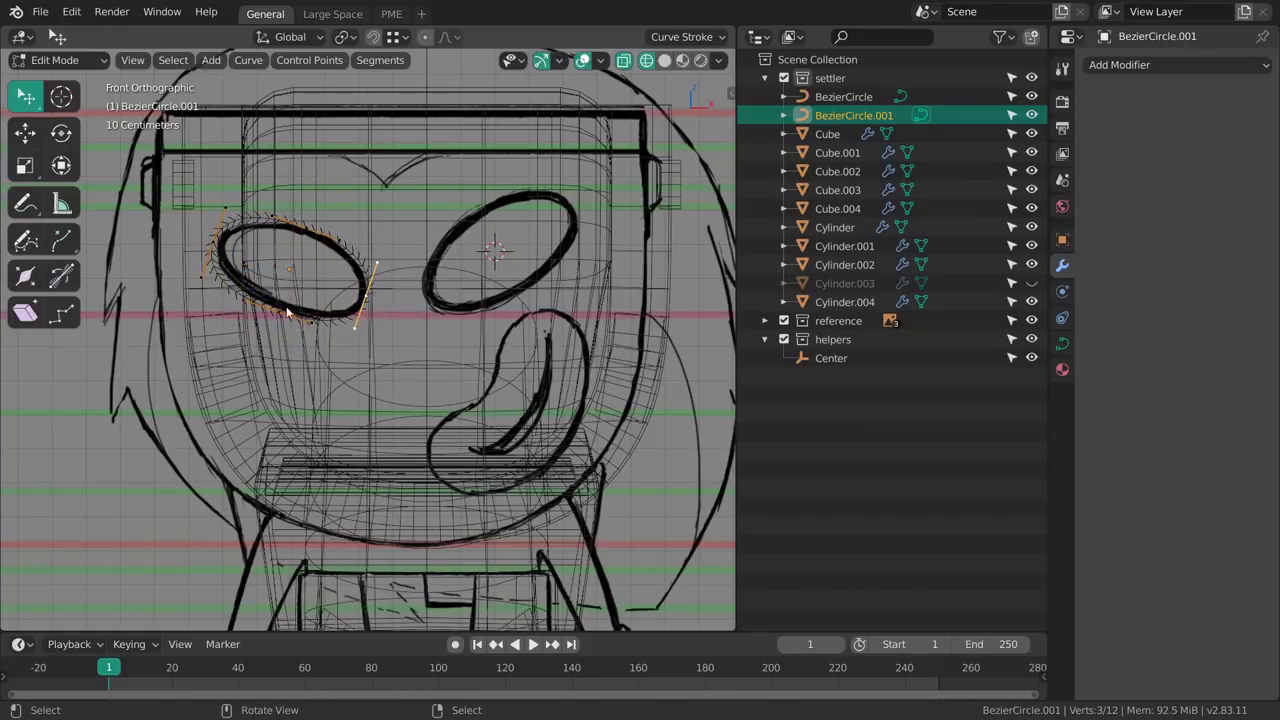
click(297, 243)
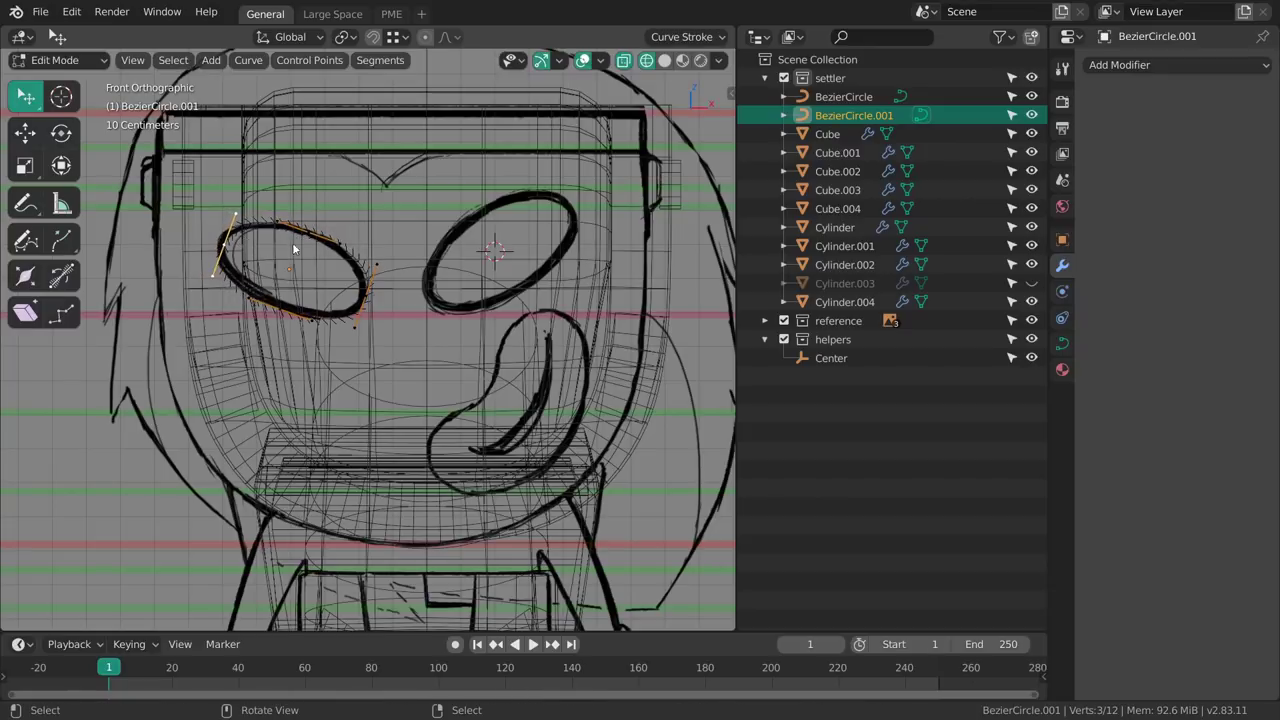
click(266, 287)
drag(231, 244, 230, 243)
drag(370, 296, 371, 295)
shift+middle_drag(498, 314, 471, 312)
key(Tab)
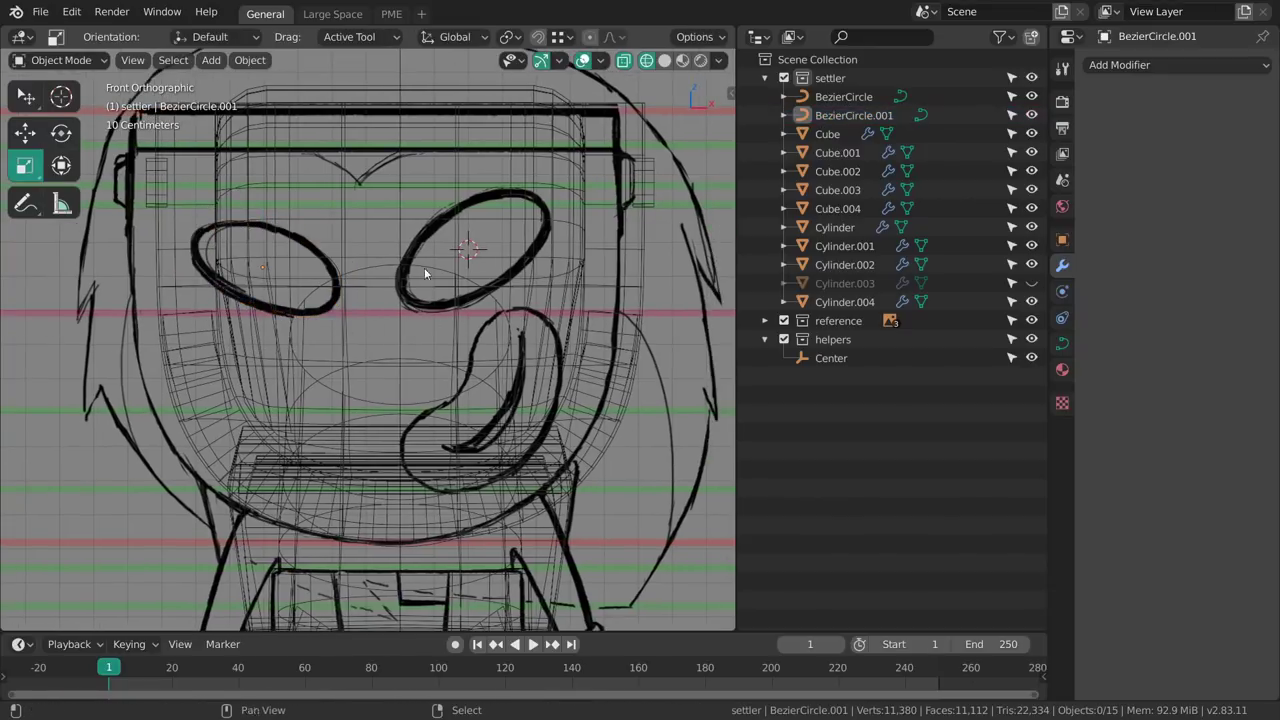
Duplicate the left-hand eye curve and place the copy over the bean-shaped drawing below the right-hand eye.
ctrl+scroll(427, 268, down, 2)
key(Tab)
shift+scroll(438, 287, down, 1)
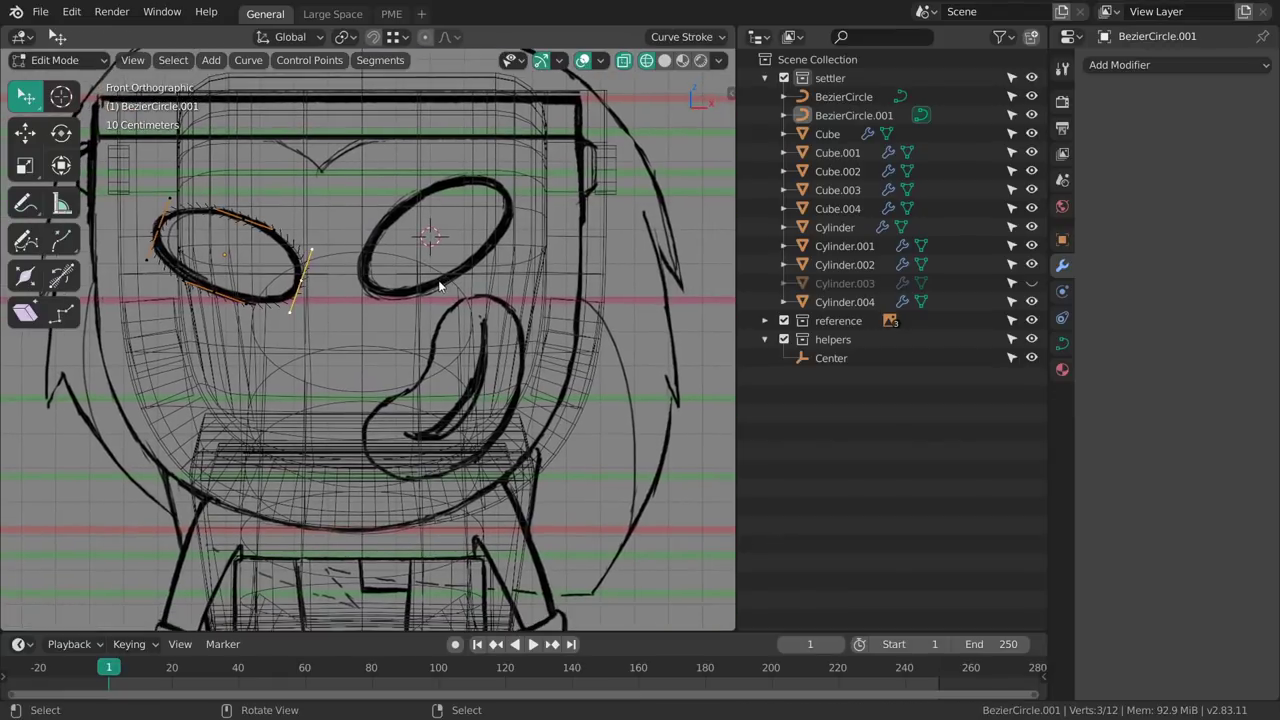
key(Tab)
click(286, 294)
click(290, 302)
key(shift+d)
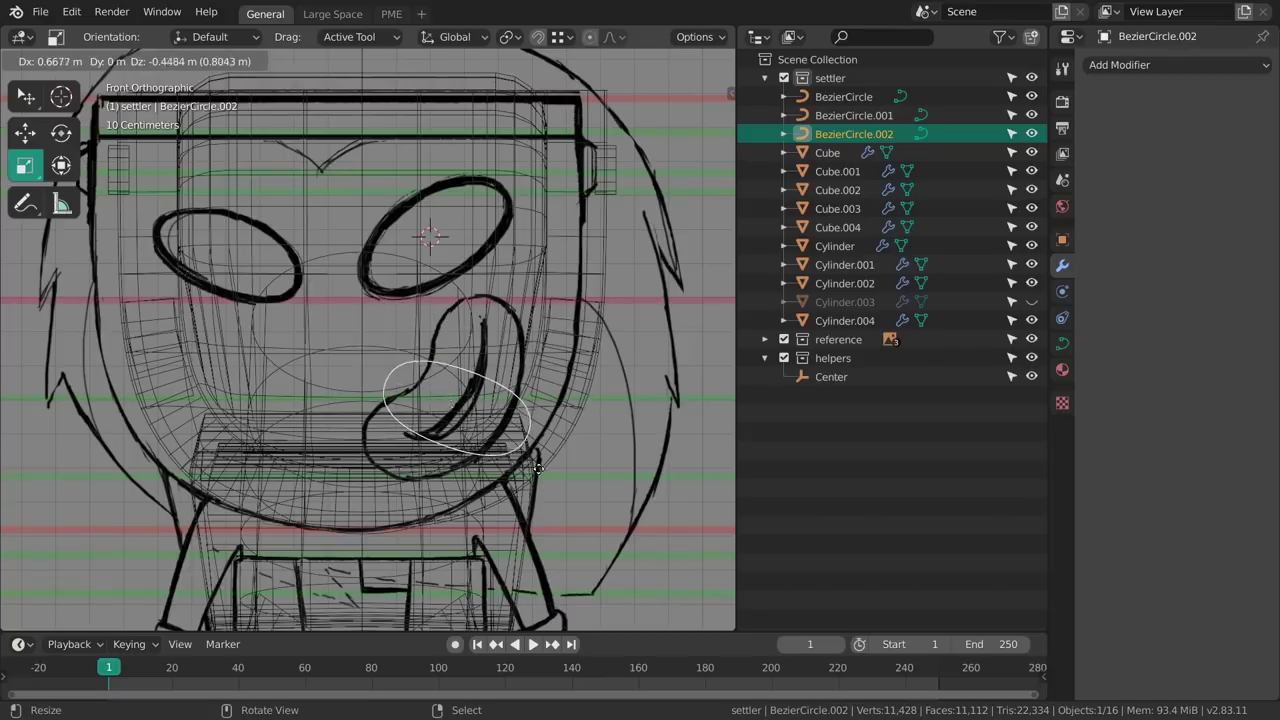
click(540, 469)
shift+middle_drag(530, 463, 470, 365)
Rotate all control points of the new copy and shift them to line up with the bean-shaped drawing.
key(Tab)
shift+middle_drag(462, 291, 476, 305)
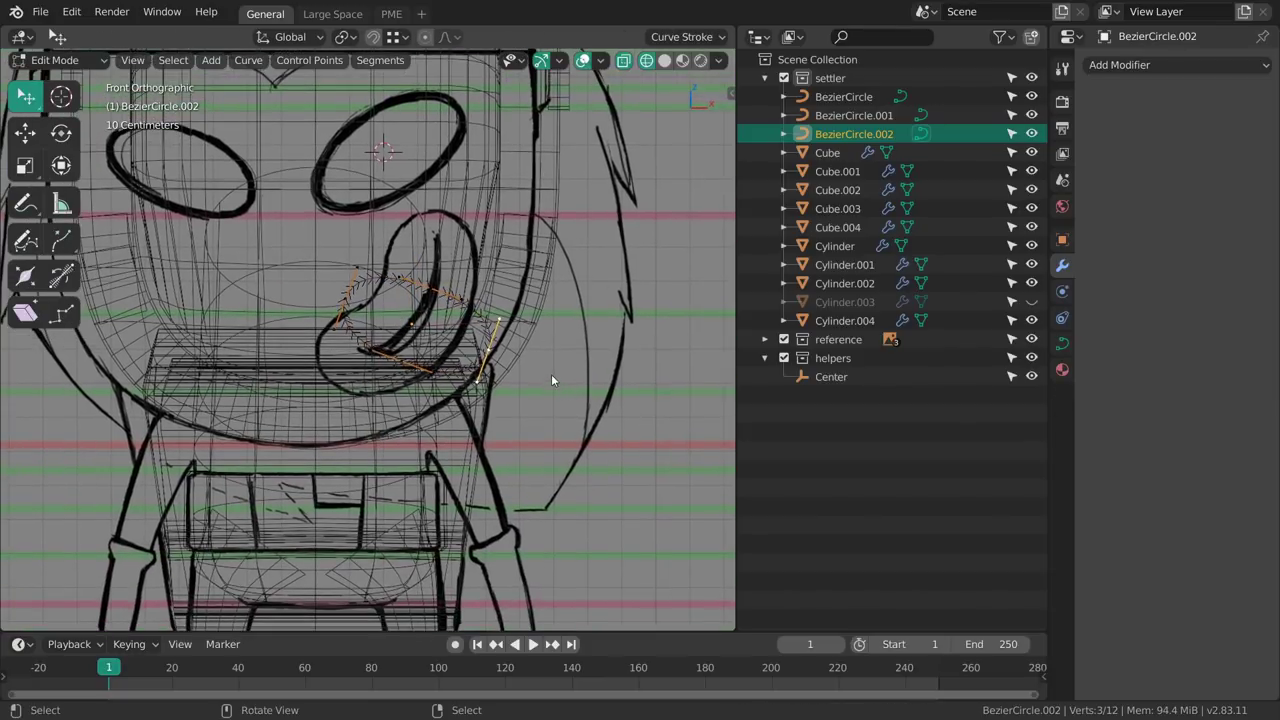
key(a)
key(r)
drag(554, 387, 512, 234)
key(g)
drag(529, 274, 429, 214)
click(474, 266)
Move the copy's control points and handles individually to bend the curve along the bean-shaped outline.
key(w)
drag(386, 299, 327, 358)
drag(436, 347, 451, 351)
drag(486, 227, 499, 214)
drag(353, 390, 354, 409)
drag(322, 356, 320, 358)
drag(390, 295, 385, 292)
drag(398, 210, 385, 210)
drag(387, 283, 387, 285)
shift+middle_drag(404, 260, 408, 262)
drag(446, 226, 442, 242)
Resize the bean-shaped curve's end handles and reposition its inner side and lower end points.
key(s)
drag(559, 260, 550, 257)
drag(380, 303, 402, 310)
key(w)
drag(328, 359, 339, 361)
key(s)
drag(480, 390, 441, 333)
Shorten the handles at the upper end of the bean-shaped curve, refine its remaining points and leave Edit Mode.
key(g)
key(shift+space)
key(s)
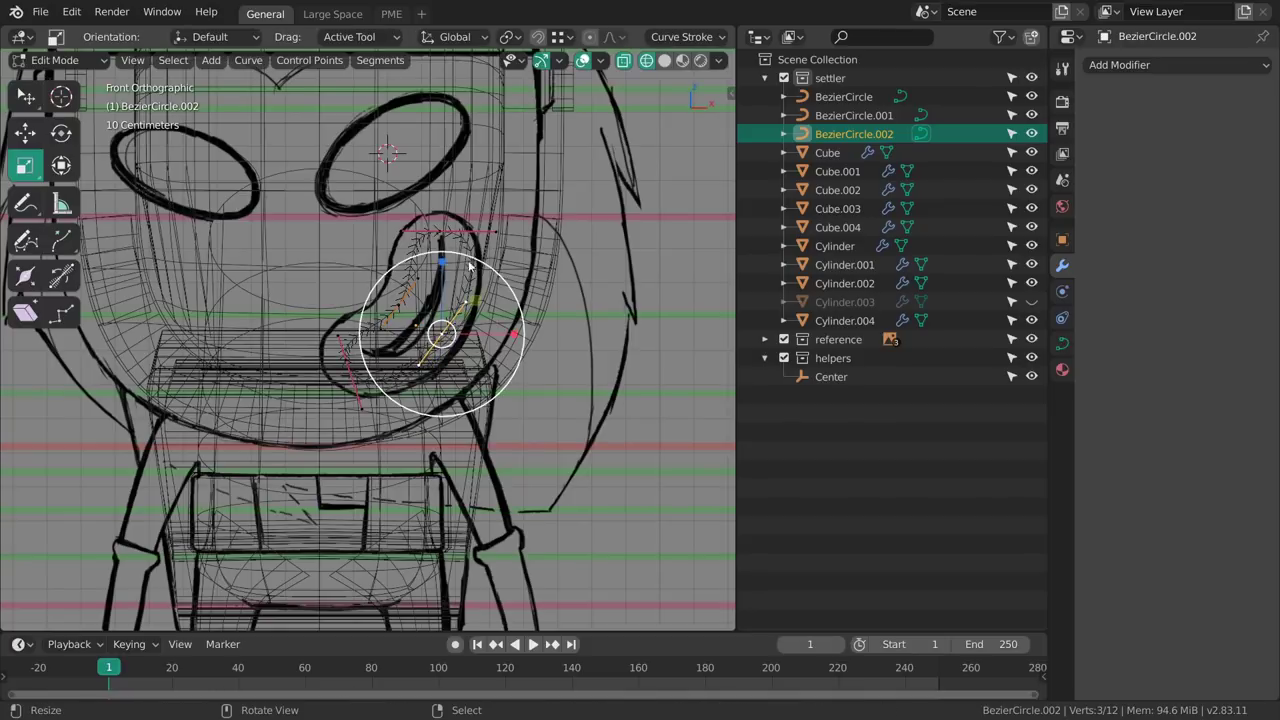
key(w)
drag(499, 237, 478, 239)
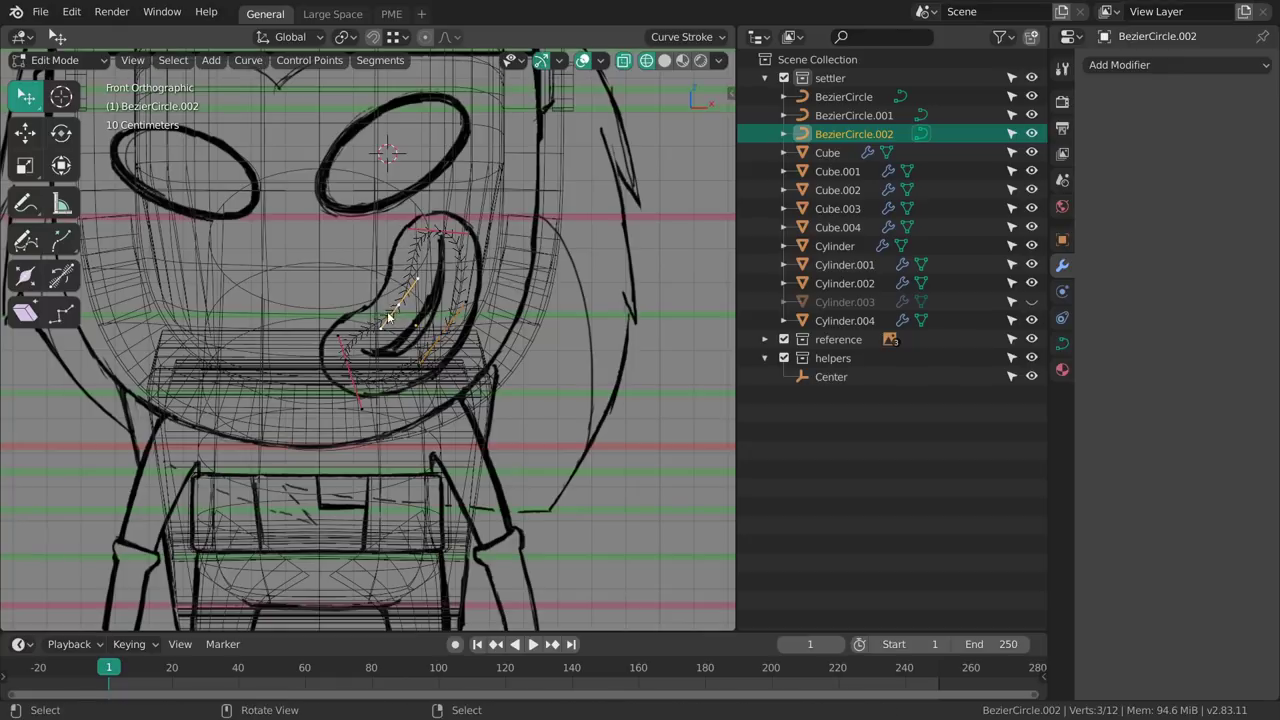
click(348, 363)
click(342, 340)
mouse_move(497, 343)
middle_down()
mouse_move(462, 336)
mouse_move(496, 275)
mouse_move(443, 322)
mouse_move(462, 294)
middle_up()
key(Tab)
Rotate the right-hand eye curve slightly about Z toward the mask's curved front, using solid shading.
key(z)
click(545, 329)
shift+middle_drag(409, 249, 455, 305)
right_click(437, 250)
shift+middle_drag(445, 257, 423, 401)
key(r)
drag(434, 452, 434, 452)
Rotate the left-hand eye curve about Z so it follows the curvature of the mask's front.
click(252, 437)
click(236, 440)
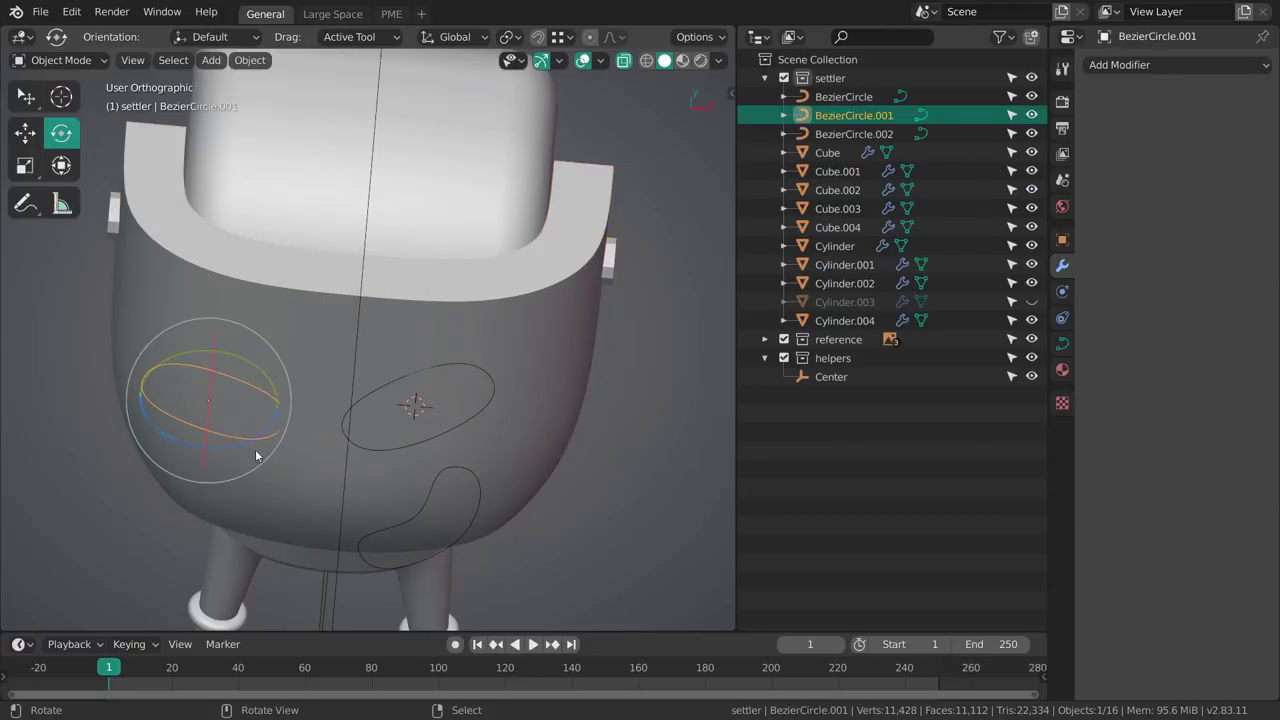
drag(253, 438, 170, 443)
middle_drag(262, 455, 316, 506)
drag(314, 519, 299, 533)
Move the left-hand eye curve within the XY plane to position it just in front of the mask.
key(shift+space)
key(g)
drag(287, 441, 289, 438)
key(c)
key(Escape)
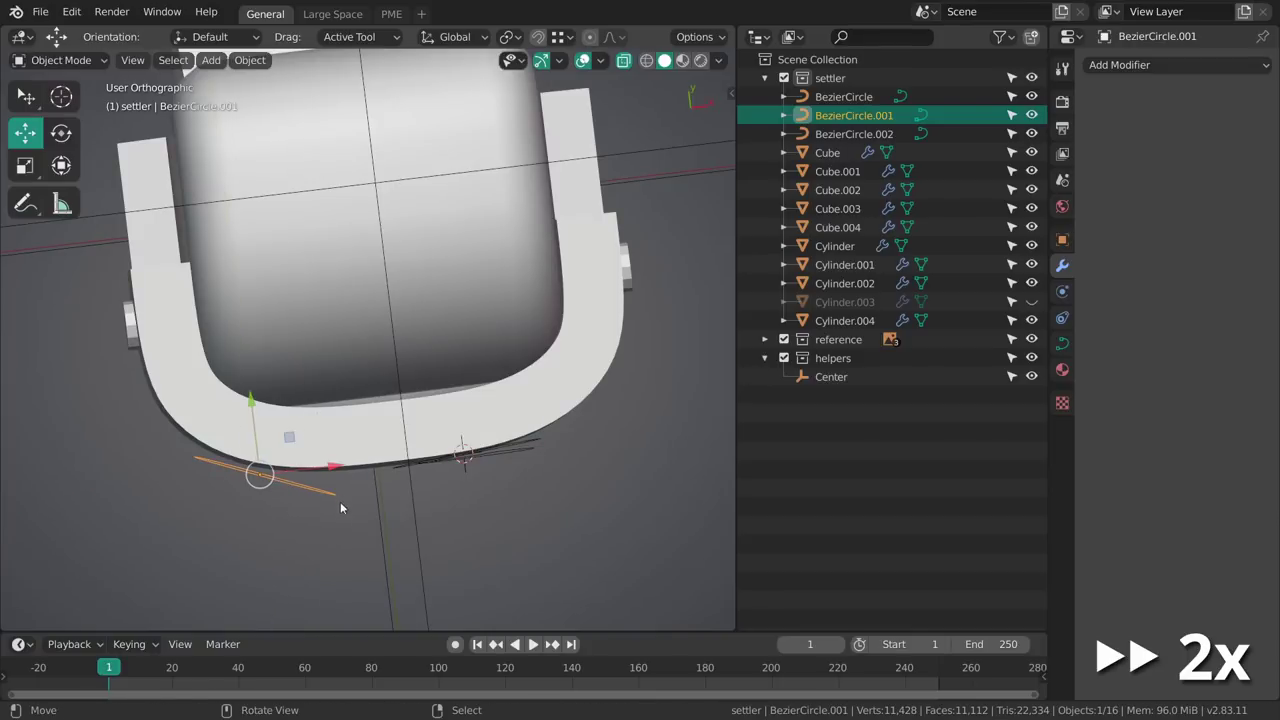
Rotate the left-hand eye curve slightly about Z so it lies closer to the mask's curved front.
key(shift+space)
key(r)
drag(311, 517, 316, 520)
key(alt+a)
Rotate the bean-shaped curve about X to follow the slope of the mask and move it close to the mask's lower front.
middle_drag(420, 485, 531, 382)
right_click(416, 390)
right_click(416, 390)
key(KP_3)
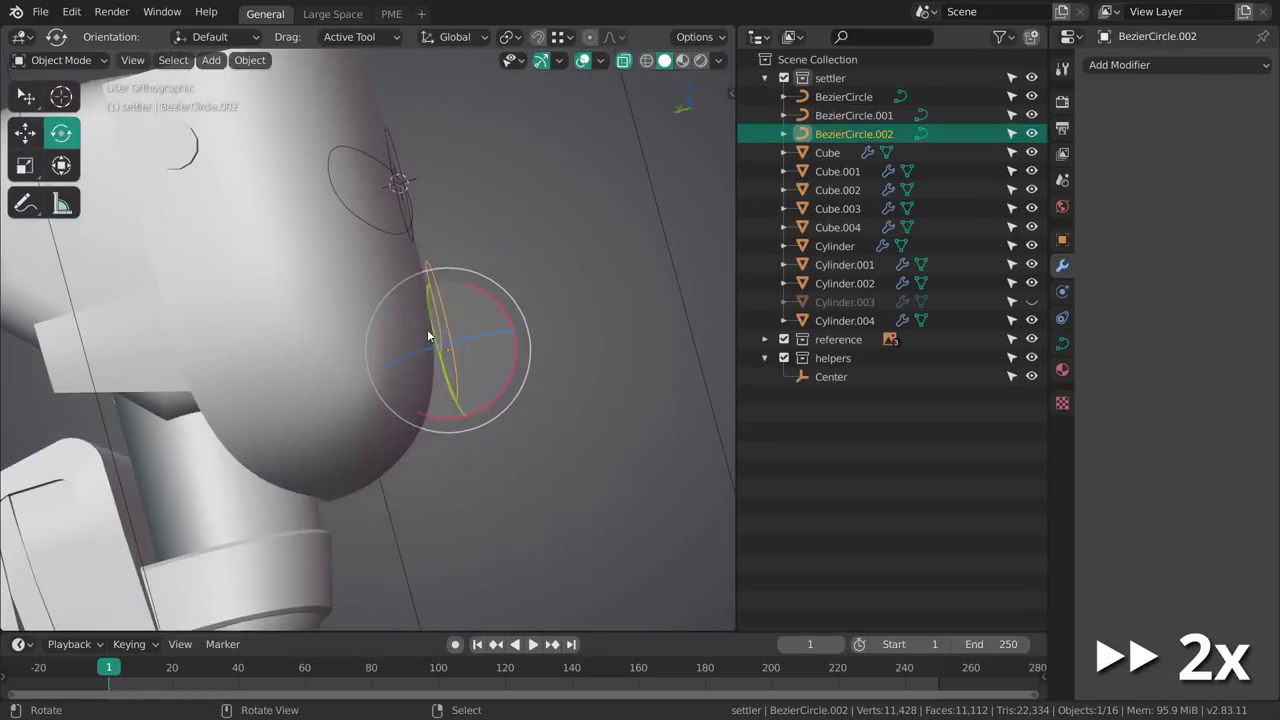
drag(267, 302, 252, 311)
key(shift+space)
key(g)
drag(318, 359, 322, 368)
key(alt+a)
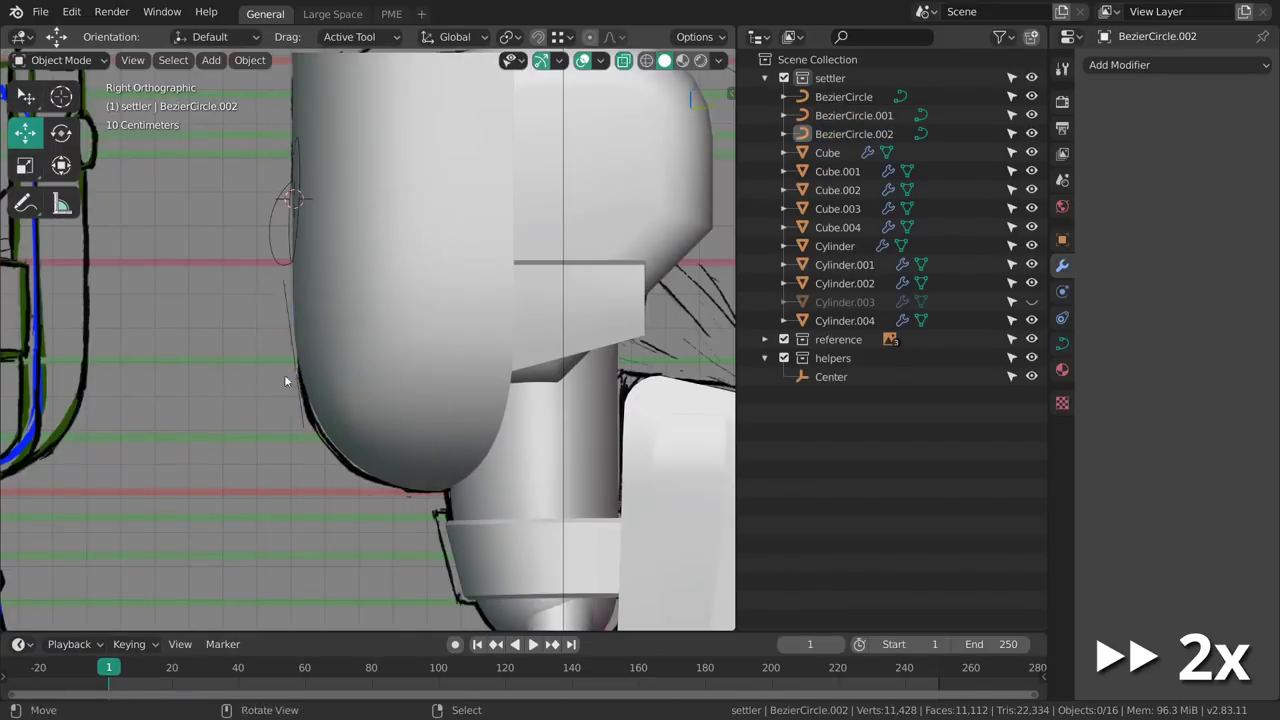
Make the bean-shaped curve a 2D shape with its fill mode set to Front.
middle_drag(322, 368, 625, 345)
right_click(479, 358)
click(1062, 343)
click(1130, 120)
scroll(625, 345, up, 2)
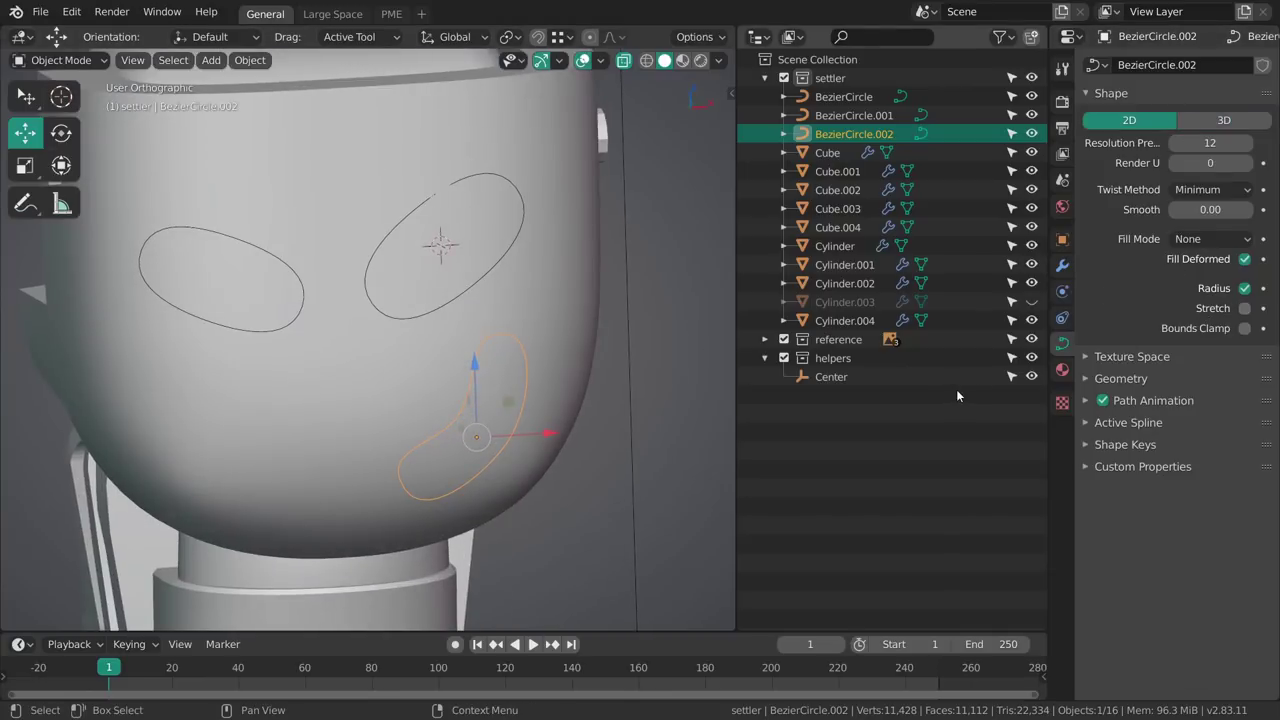
click(1120, 378)
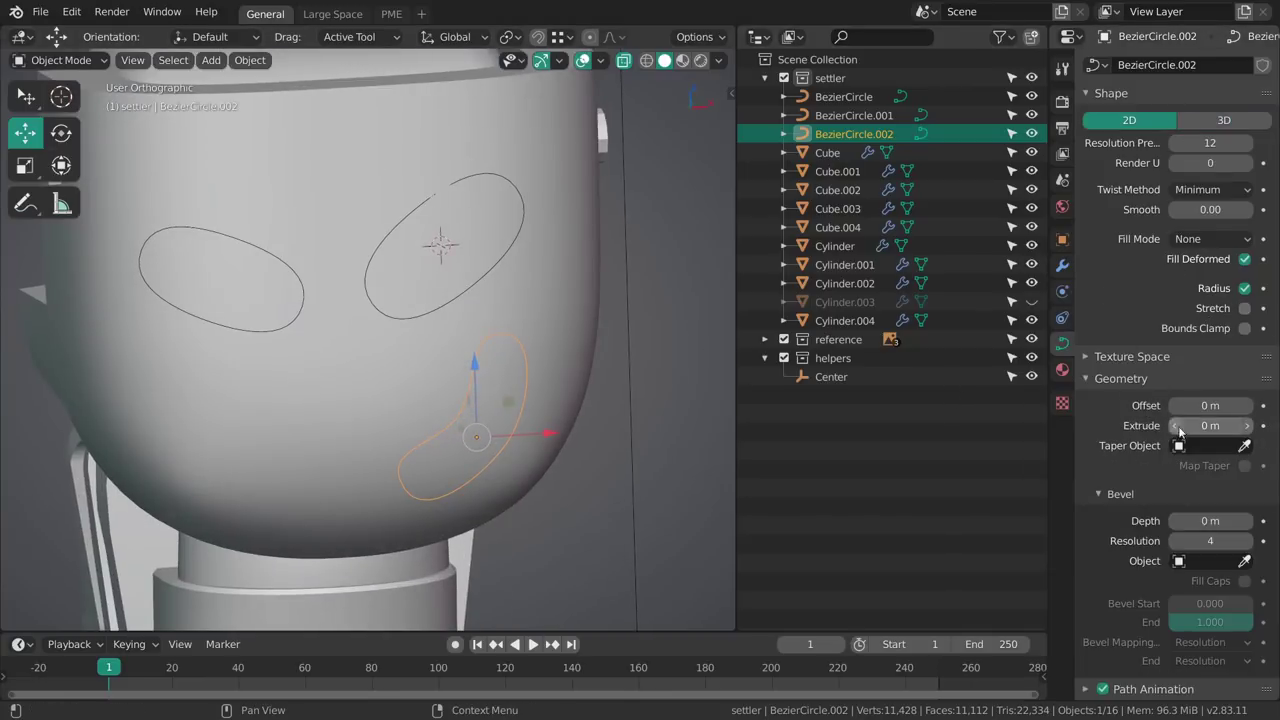
click(1199, 239)
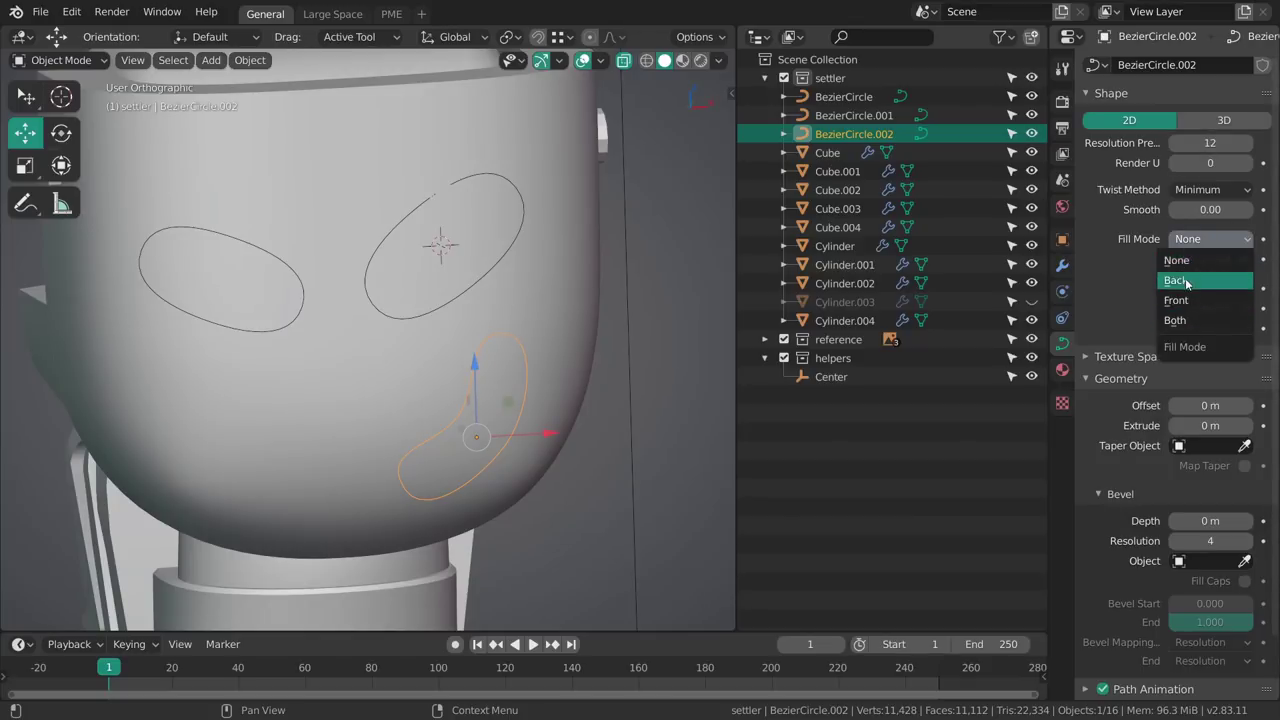
click(1196, 240)
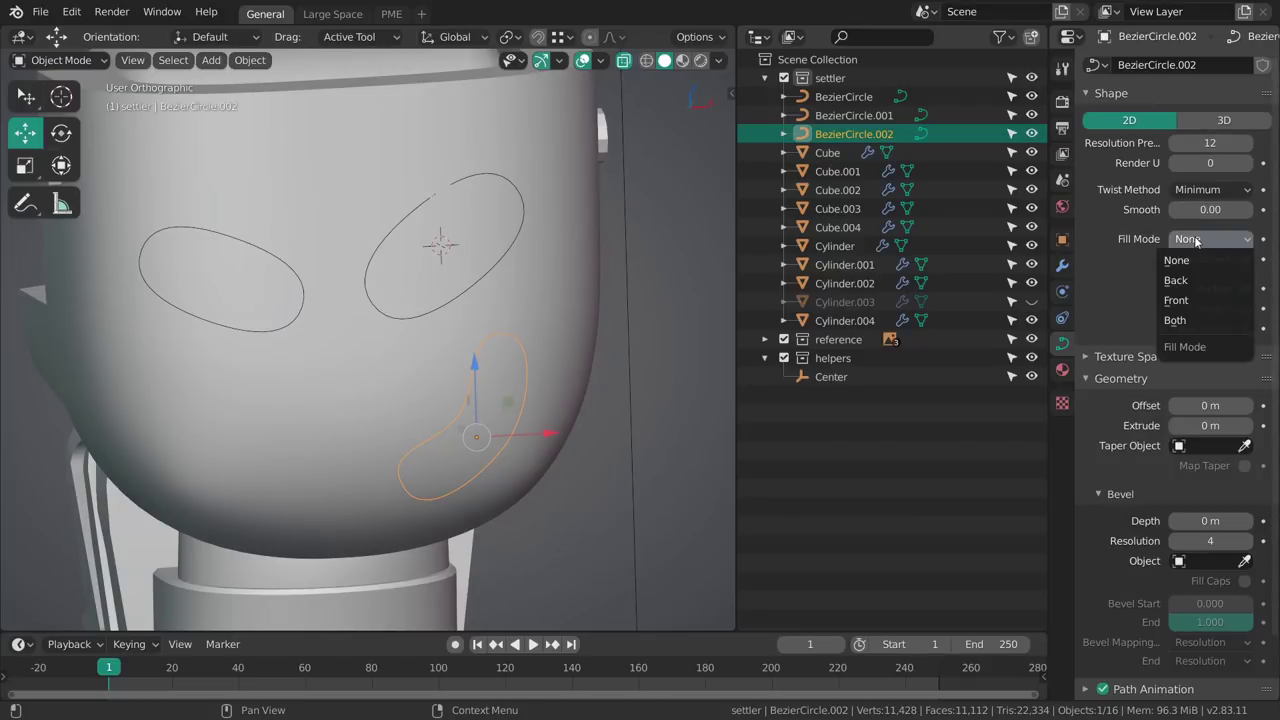
click(1176, 300)
middle_drag(728, 400, 587, 356)
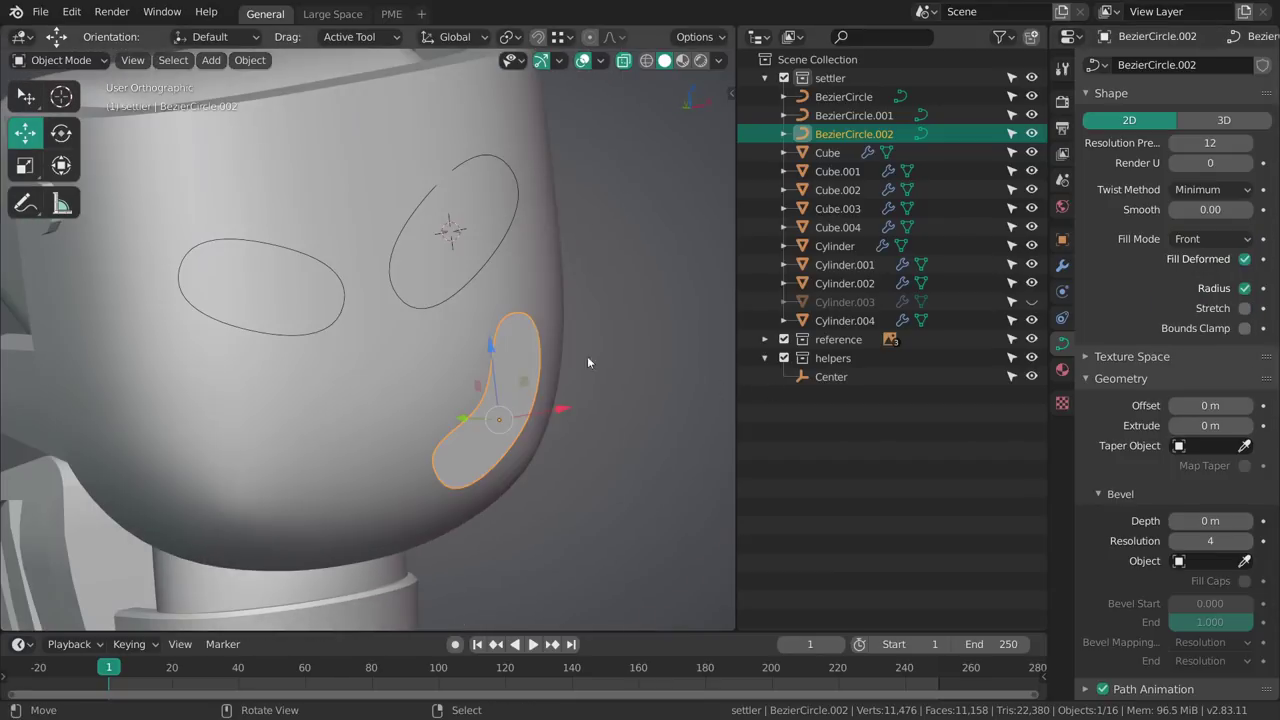
Set the fill mode of the two eye curves to Front.
click(461, 286)
shift+click(288, 341)
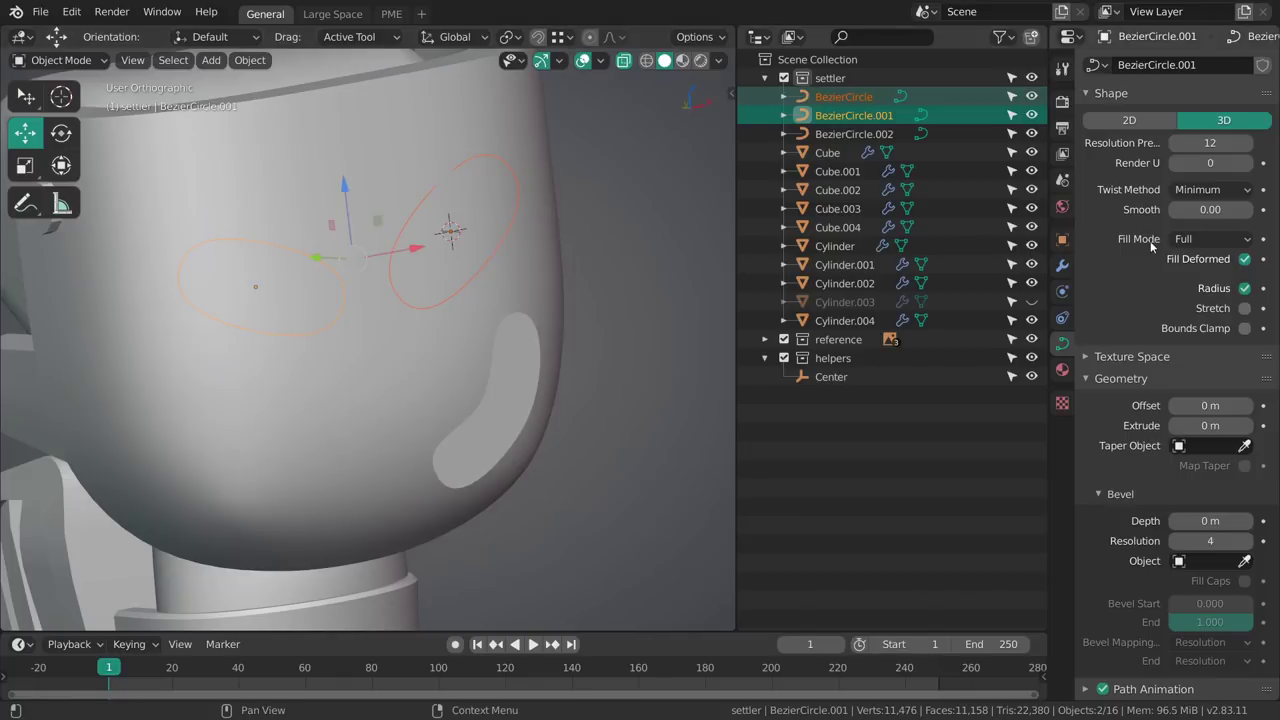
click(1210, 239)
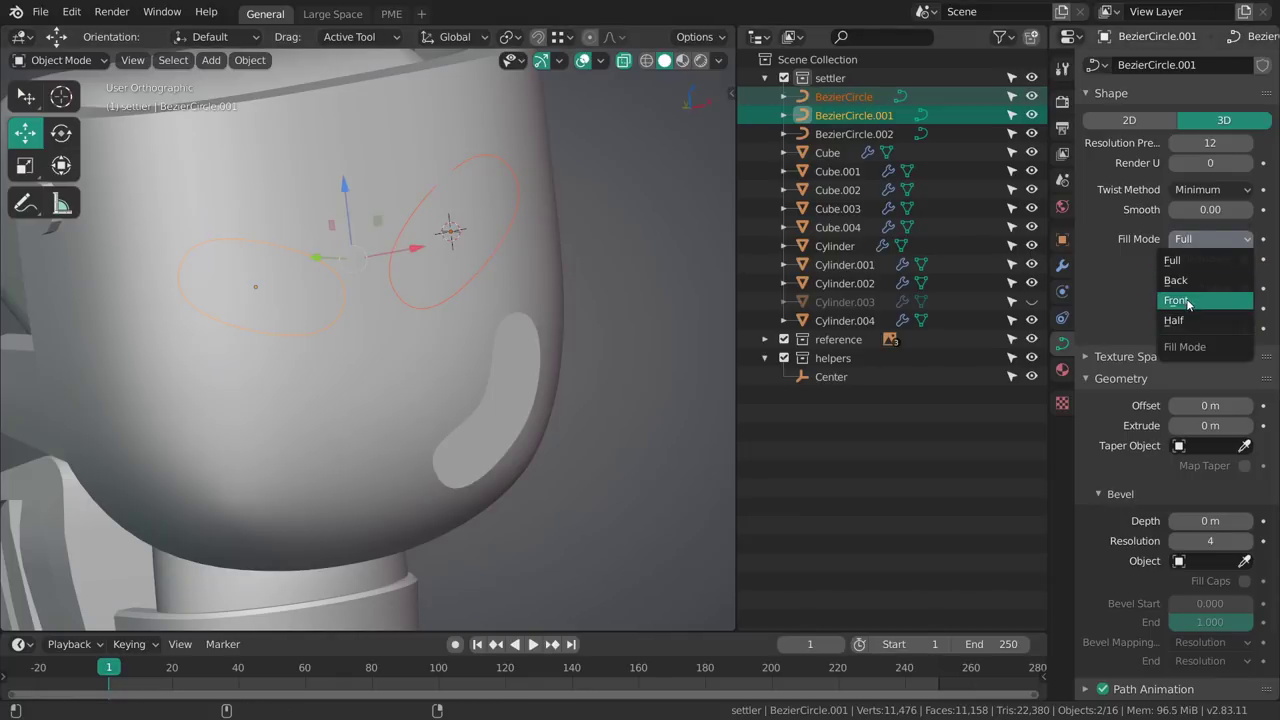
click(1188, 300)
middle_drag(620, 370, 520, 339)
click(1214, 240)
click(1203, 301)
key(alt+a)
Make the right-hand eye curve a 2D shape with Front fill mode so it becomes a filled surface.
click(535, 341)
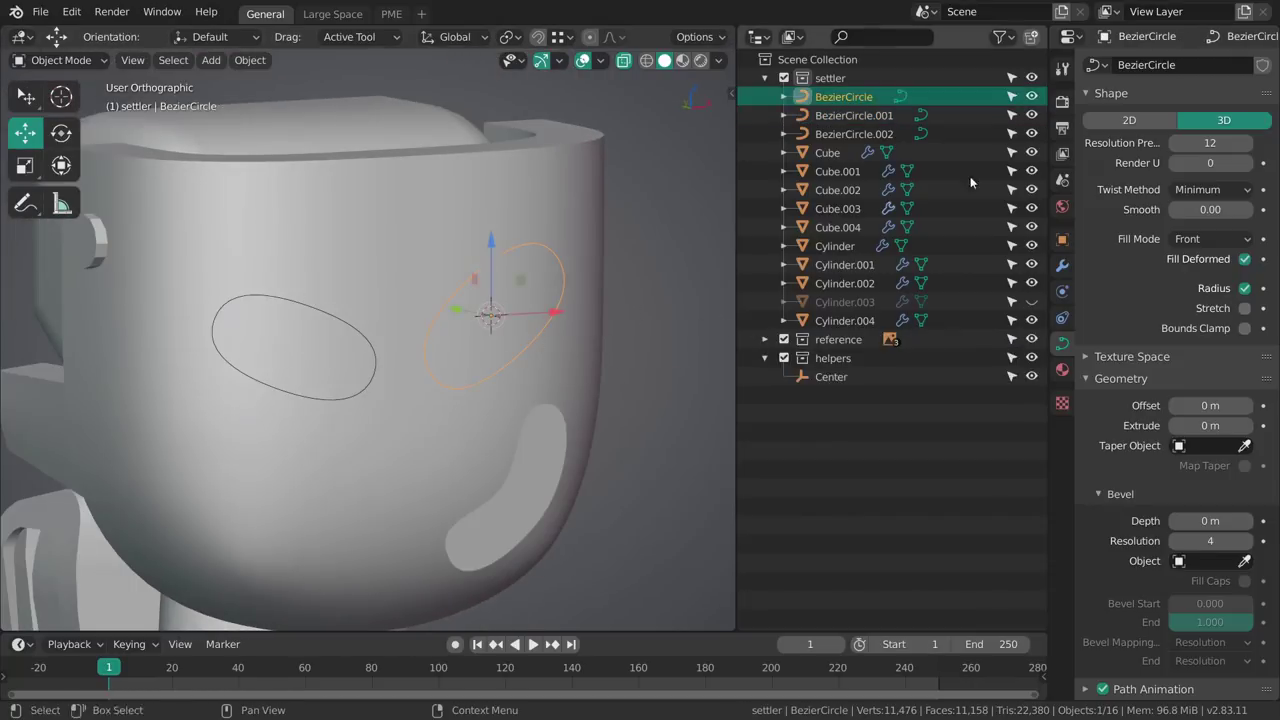
click(1205, 239)
click(1187, 286)
click(1196, 241)
click(1189, 300)
Make the left-hand eye curve a 2D shape with Front fill mode.
click(372, 382)
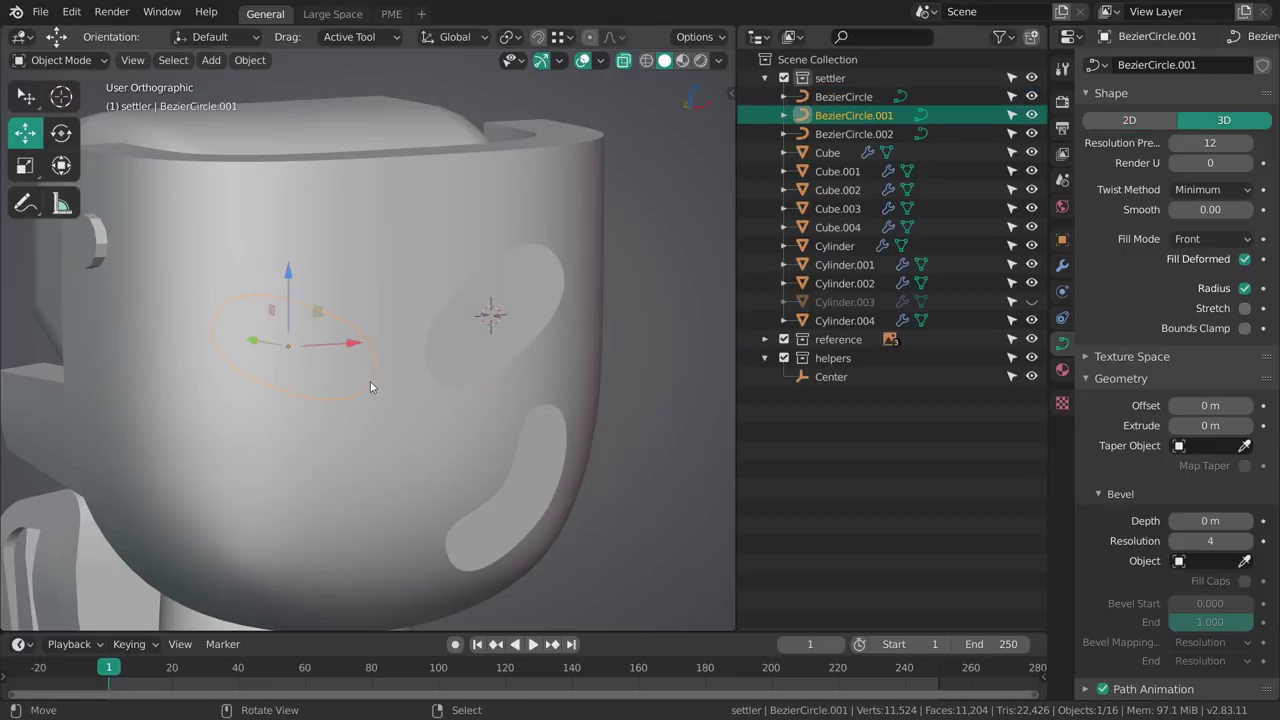
click(1136, 124)
click(1191, 239)
click(1195, 300)
key(alt+a)
Duplicate the filled right-hand eye curve and keep the copy in its original place.
middle_drag(632, 392, 429, 416)
right_click(416, 352)
middle_drag(460, 364, 506, 314)
key(alt+a)
right_click(490, 304)
right_click(493, 307)
key(shift+d)
right_click(512, 288)
scroll(497, 368, up, 2)
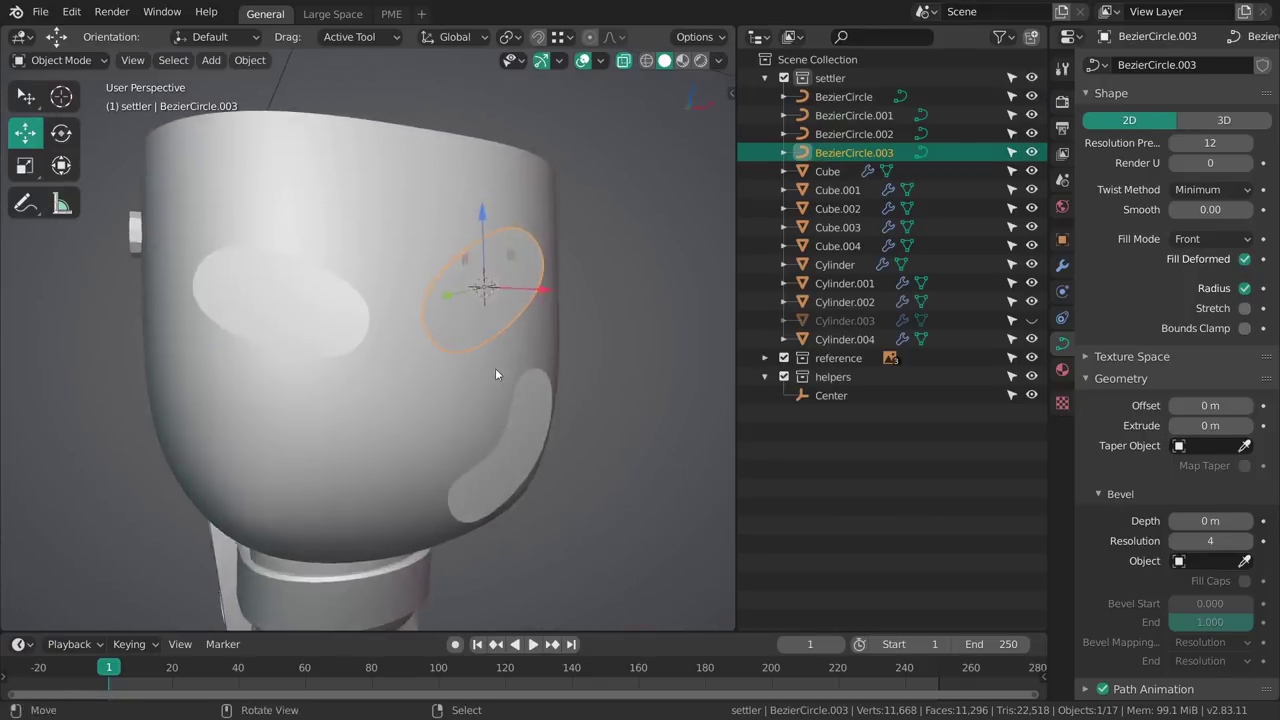
Switch the duplicated right-hand eye curve to 3D and give it a bevel depth of 0.062 m.
middle_drag(650, 320, 479, 269)
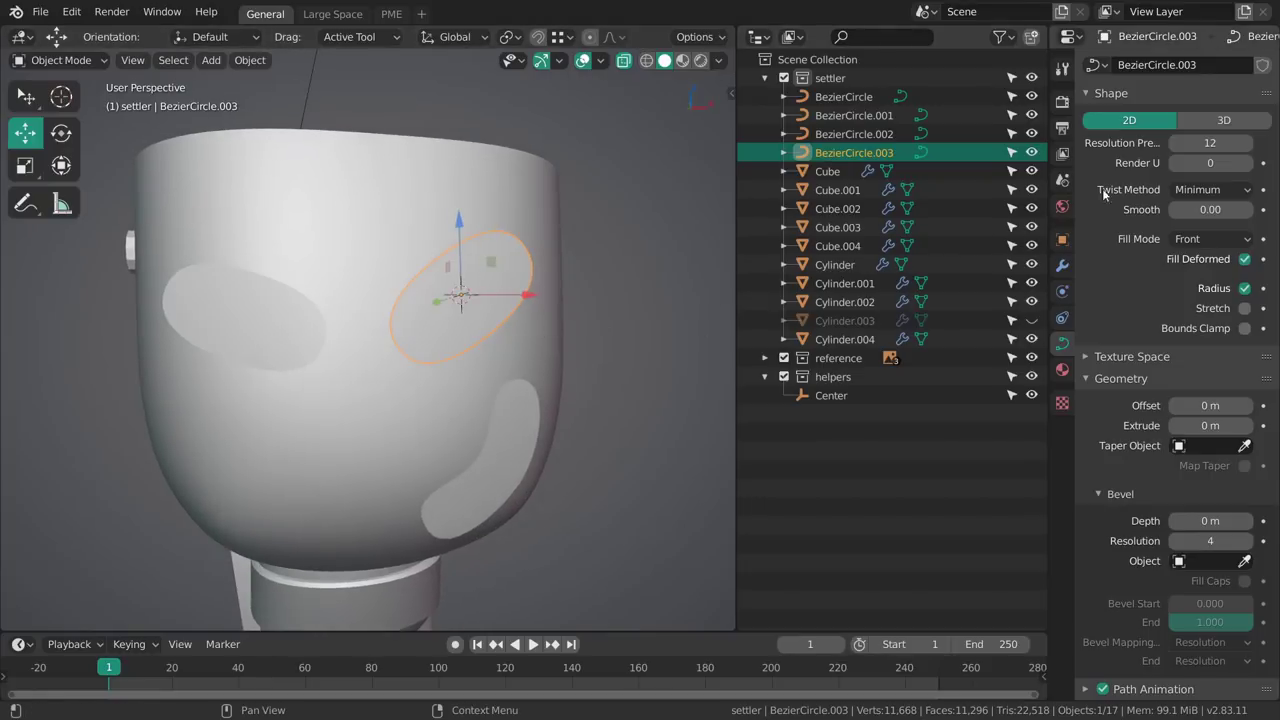
click(1208, 121)
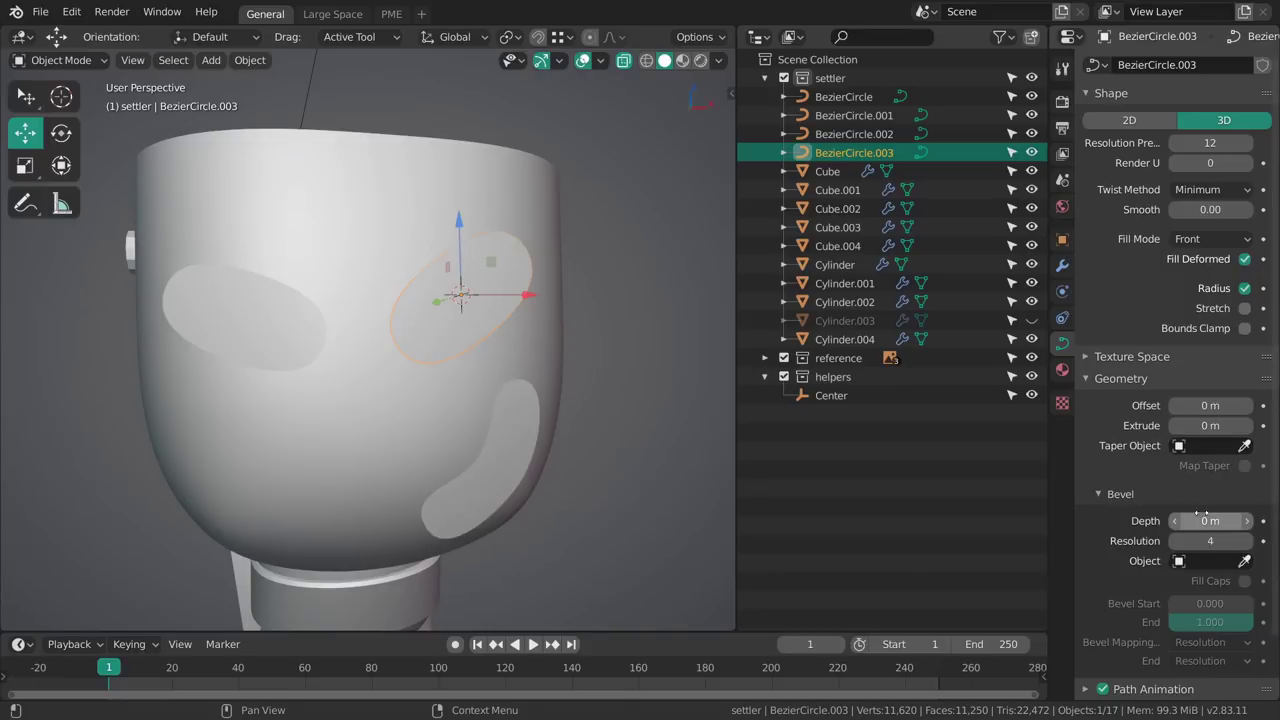
drag(1205, 521, 1254, 534)
scroll(610, 370, up, 2)
middle_drag(610, 370, 460, 391)
scroll(460, 391, up, 2)
key(alt+a)
middle_drag(550, 382, 573, 411)
Set the fill mode of the beveled right-hand eye rim to Full.
click(504, 380)
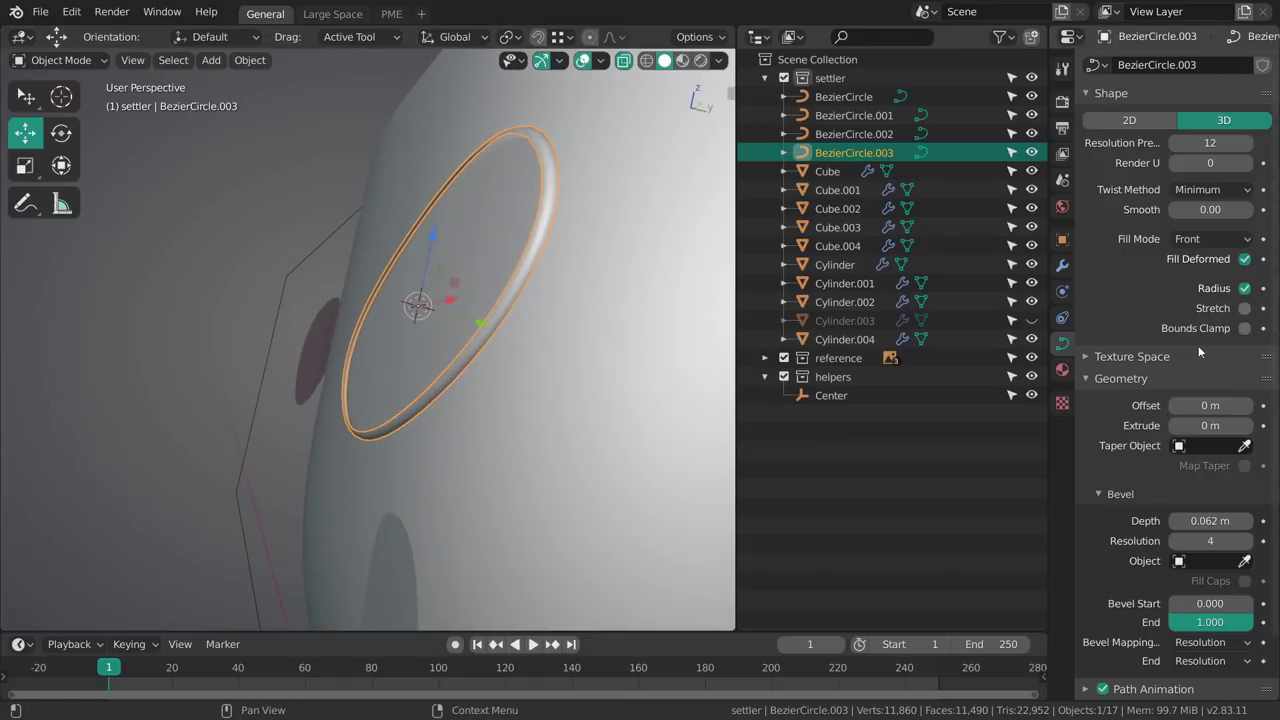
click(1199, 242)
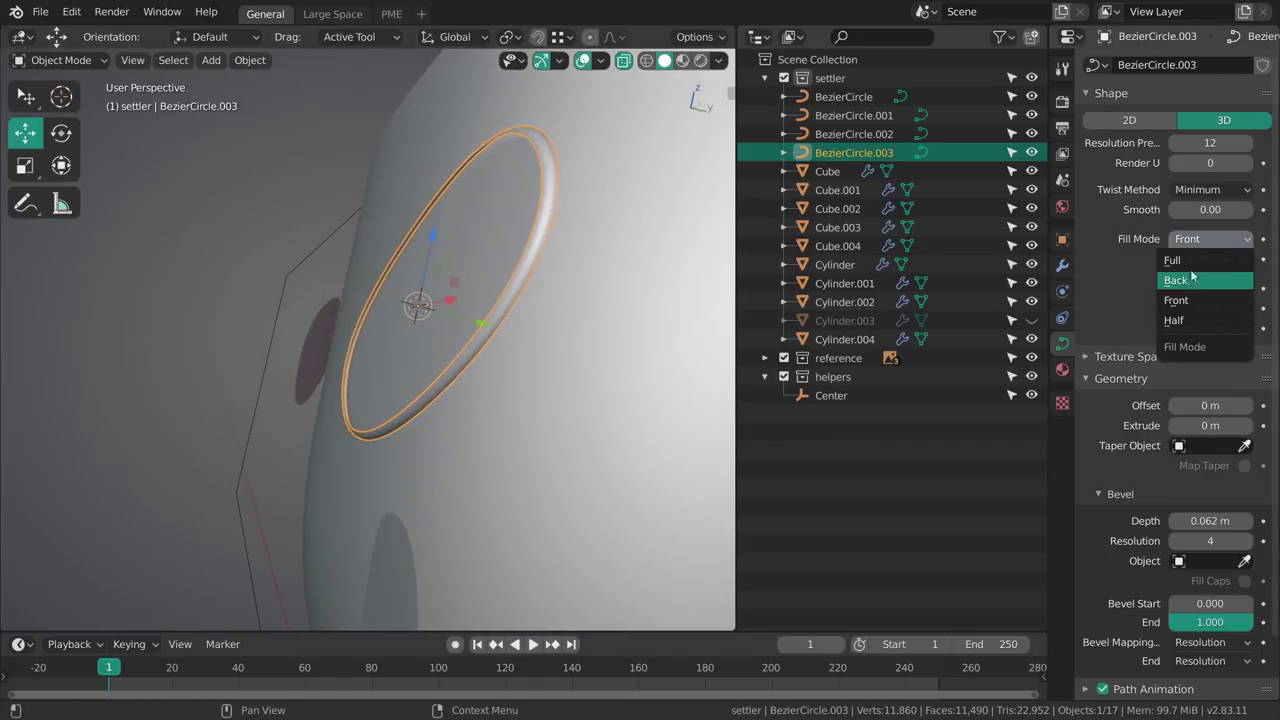
click(1191, 269)
middle_drag(640, 476, 757, 483)
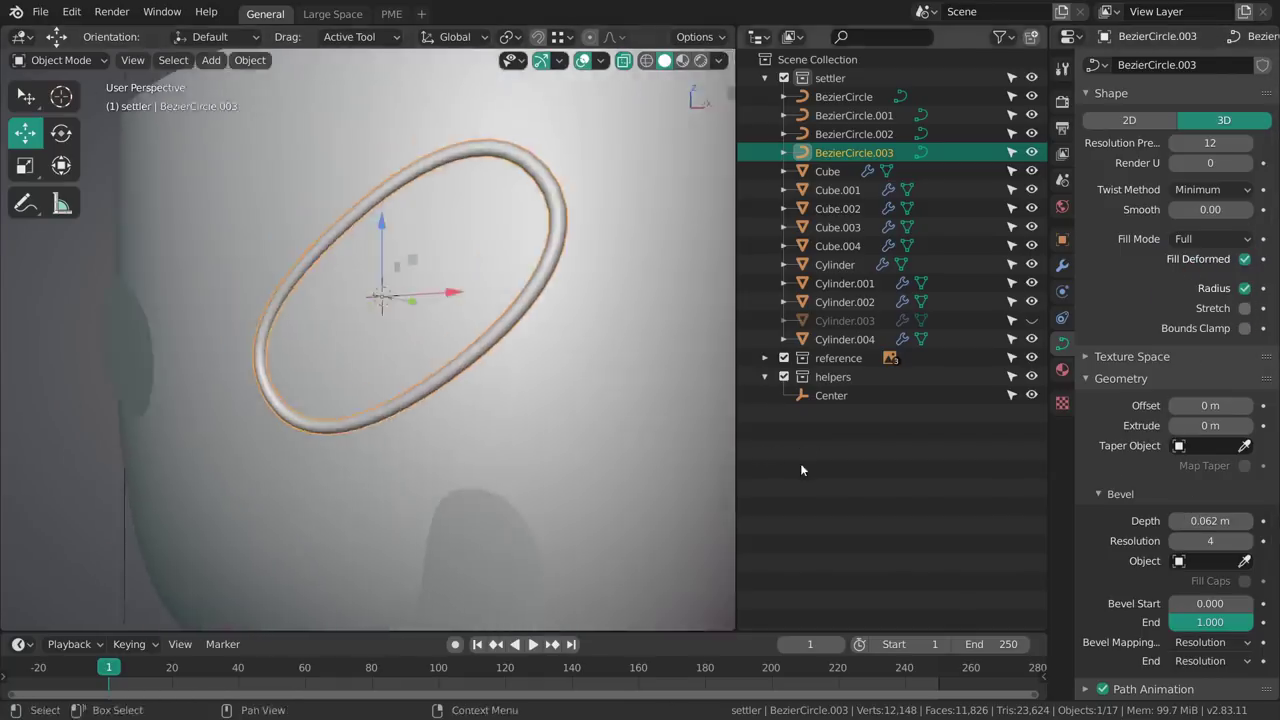
scroll(560, 350, down, 3)
key(alt+a)
Increase the bevel depth of the right-hand eye rim to thicken it slightly.
middle_drag(551, 346, 694, 350)
scroll(600, 365, down, 2)
middle_drag(568, 370, 608, 376)
click(599, 366)
click(1220, 499)
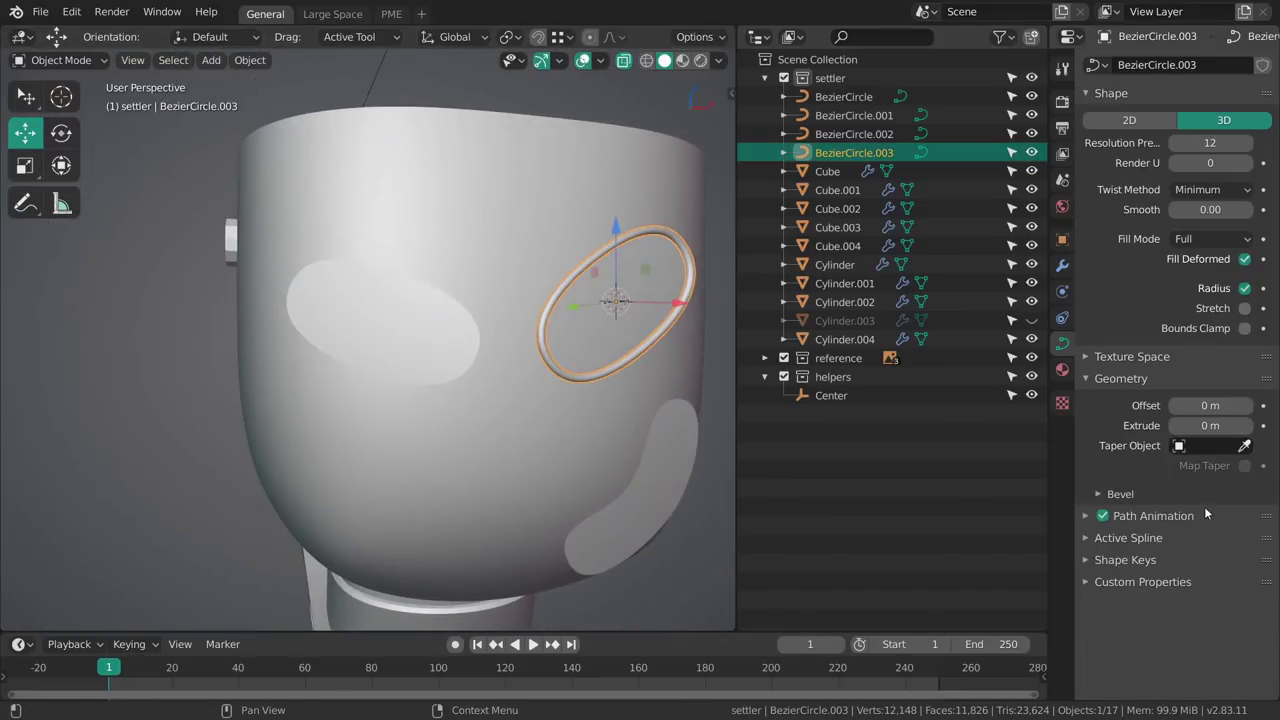
click(1196, 495)
drag(1203, 521, 1251, 521)
key(alt+a)
Duplicate the left-hand eye curve in place and make the copy a 3D curve with Full fill mode.
click(438, 350)
key(shift+d)
right_click(525, 400)
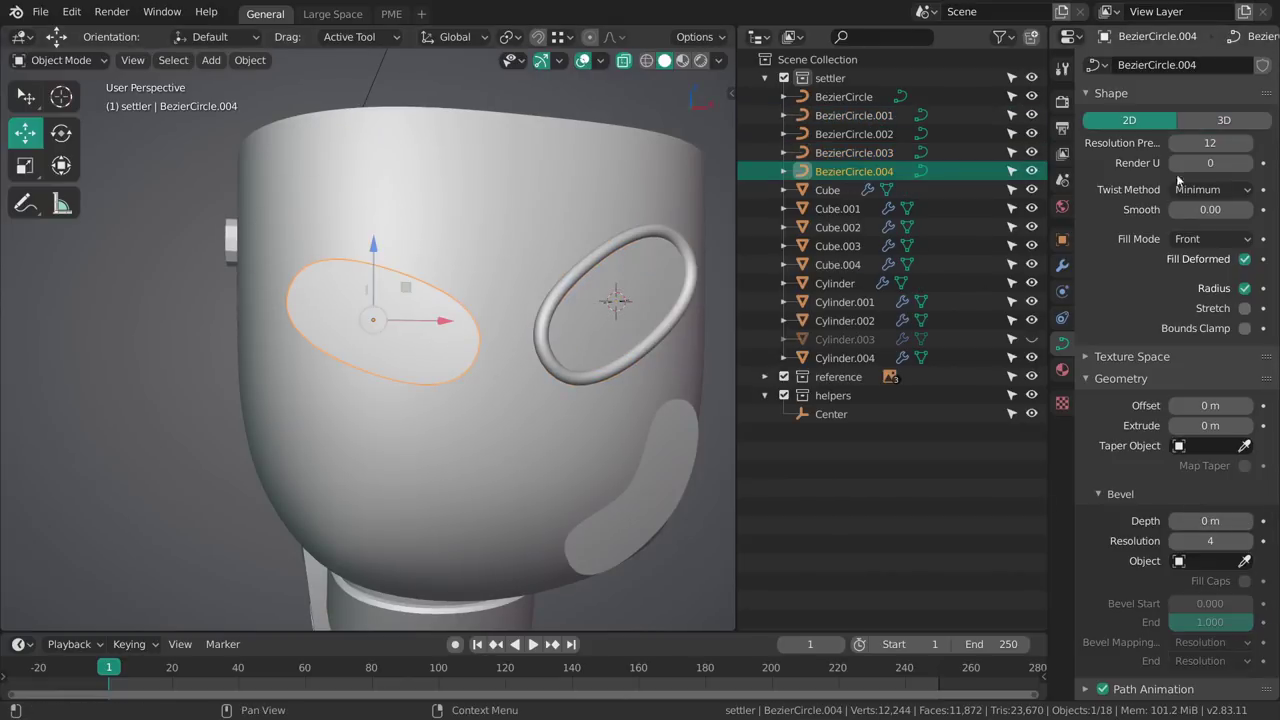
click(1212, 241)
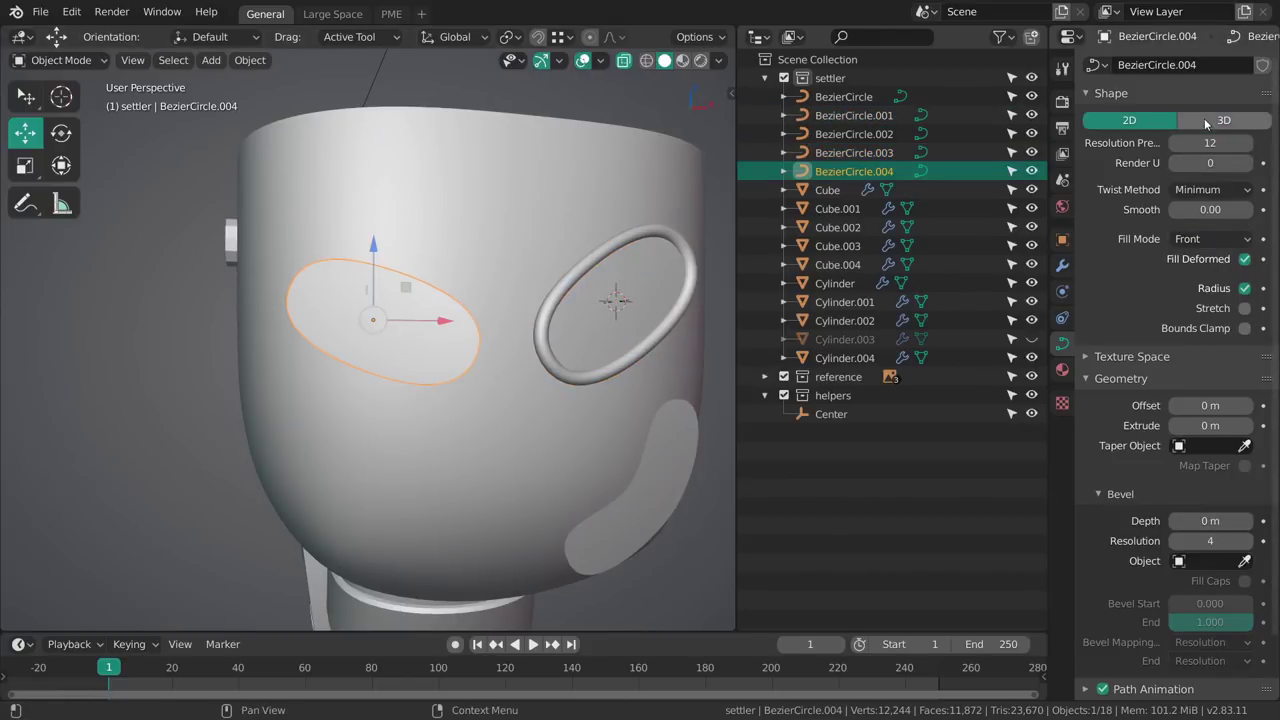
click(1198, 241)
click(1196, 266)
Bevel the left-hand eye rim so that both eye rims have a bevel depth of 0.1 m.
drag(1210, 521, 1240, 521)
click(1192, 239)
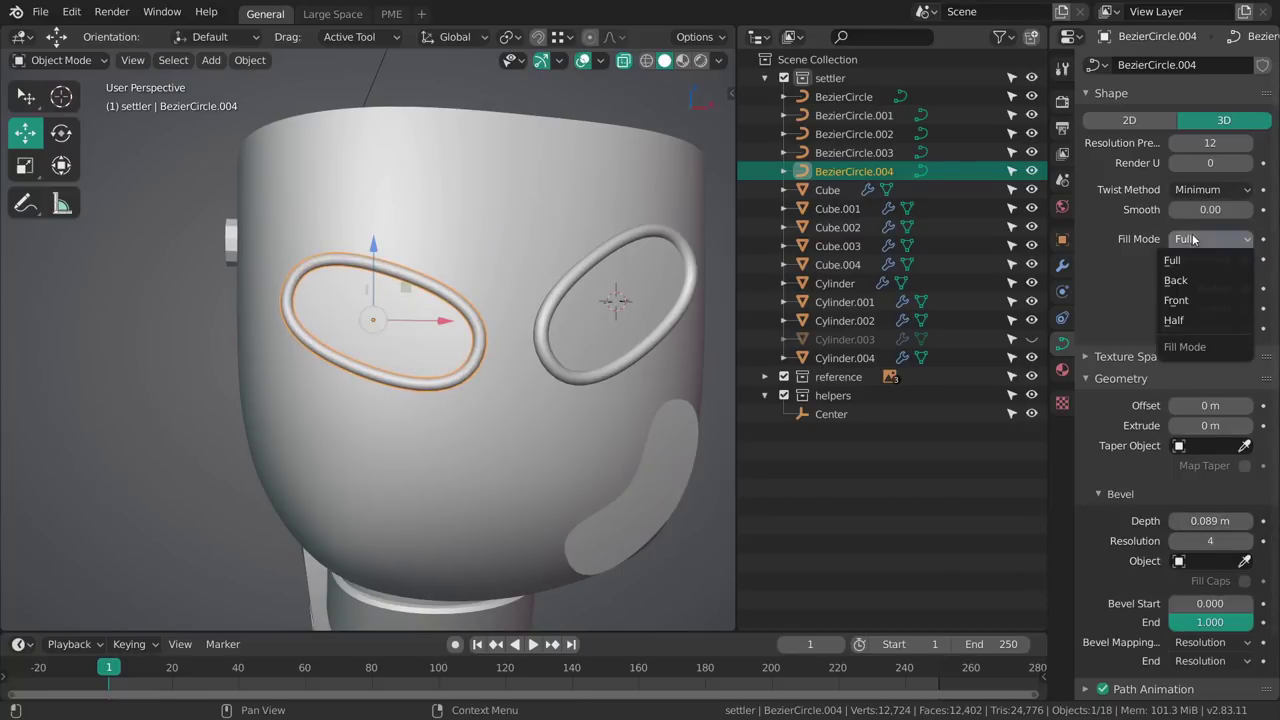
click(1198, 238)
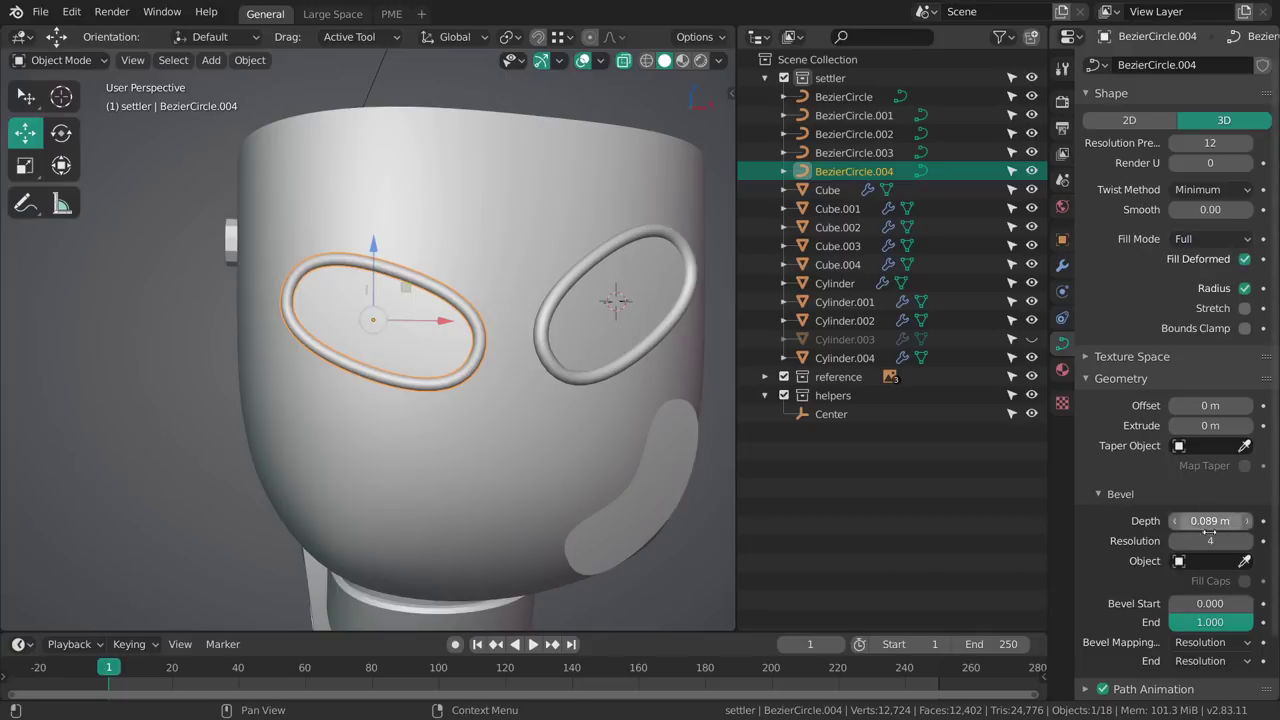
click(601, 380)
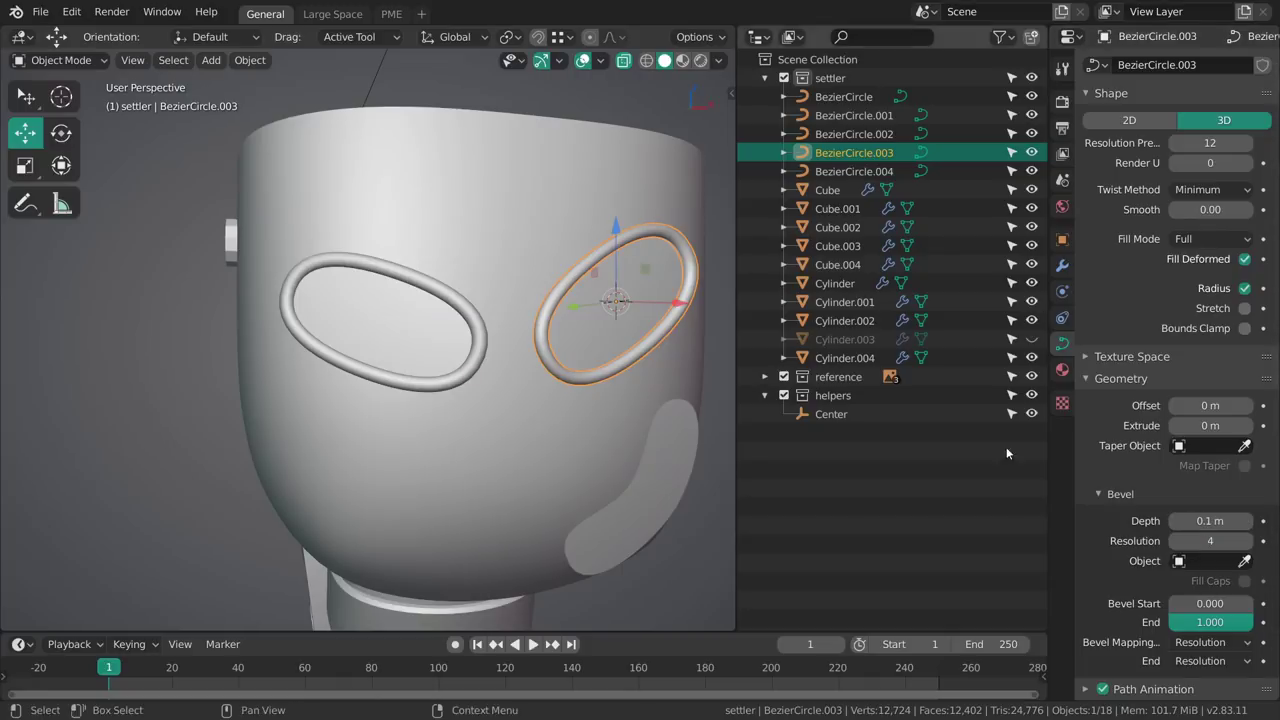
click(473, 371)
shift+middle_drag(600, 389, 557, 388)
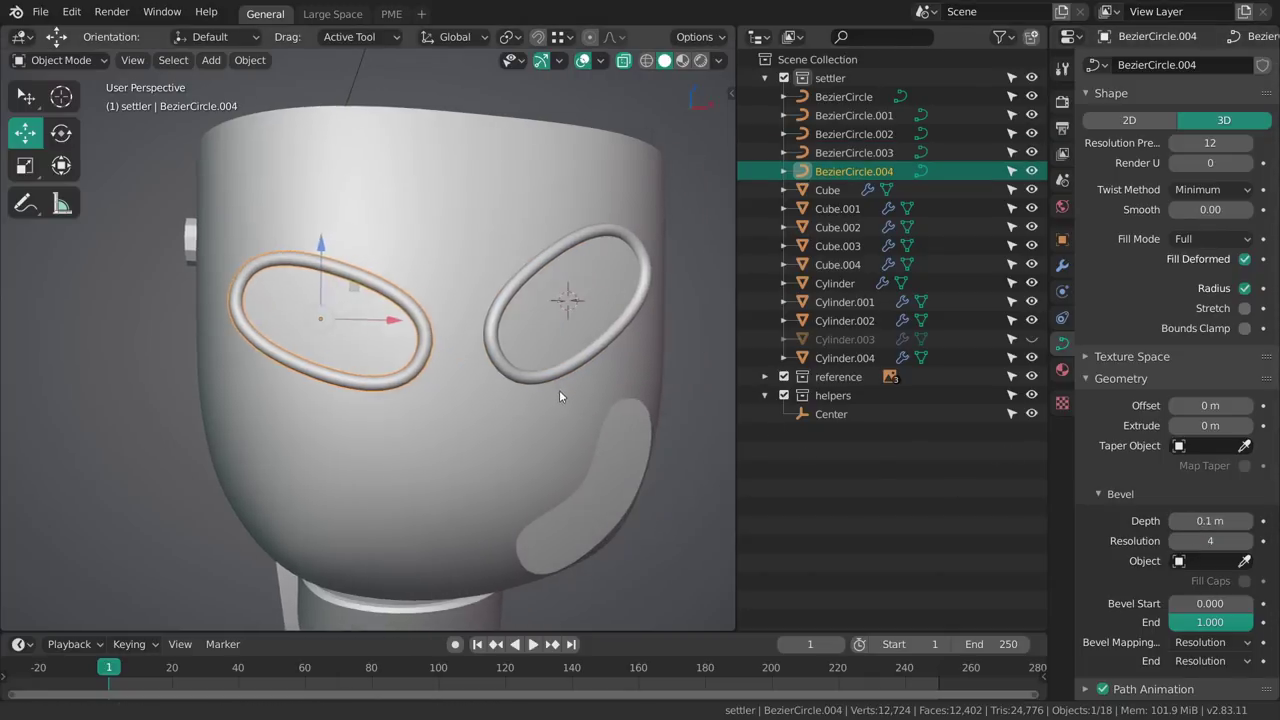
key(alt+a)
Duplicate the bean-shaped curve in place and make the copy a 3D curve with Full fill mode.
key(KP_1)
shift+middle_drag(635, 532, 507, 338)
right_click(568, 373)
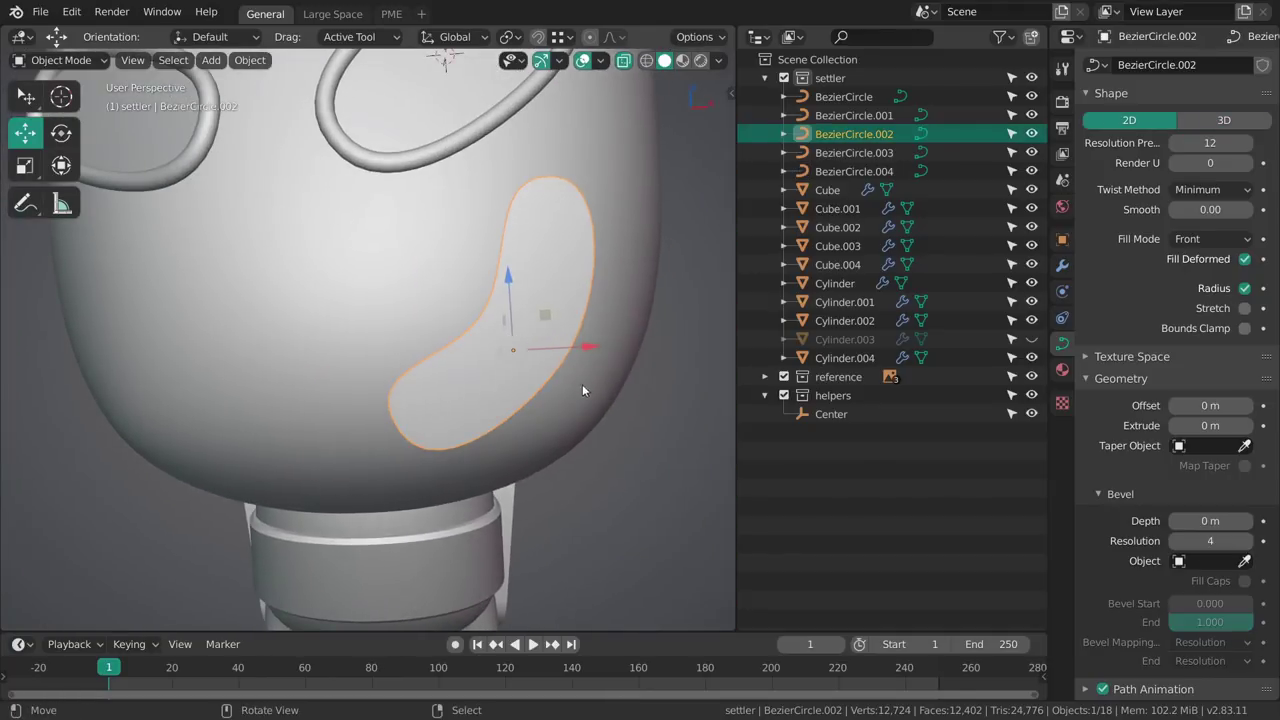
key(shift+d)
right_click(531, 356)
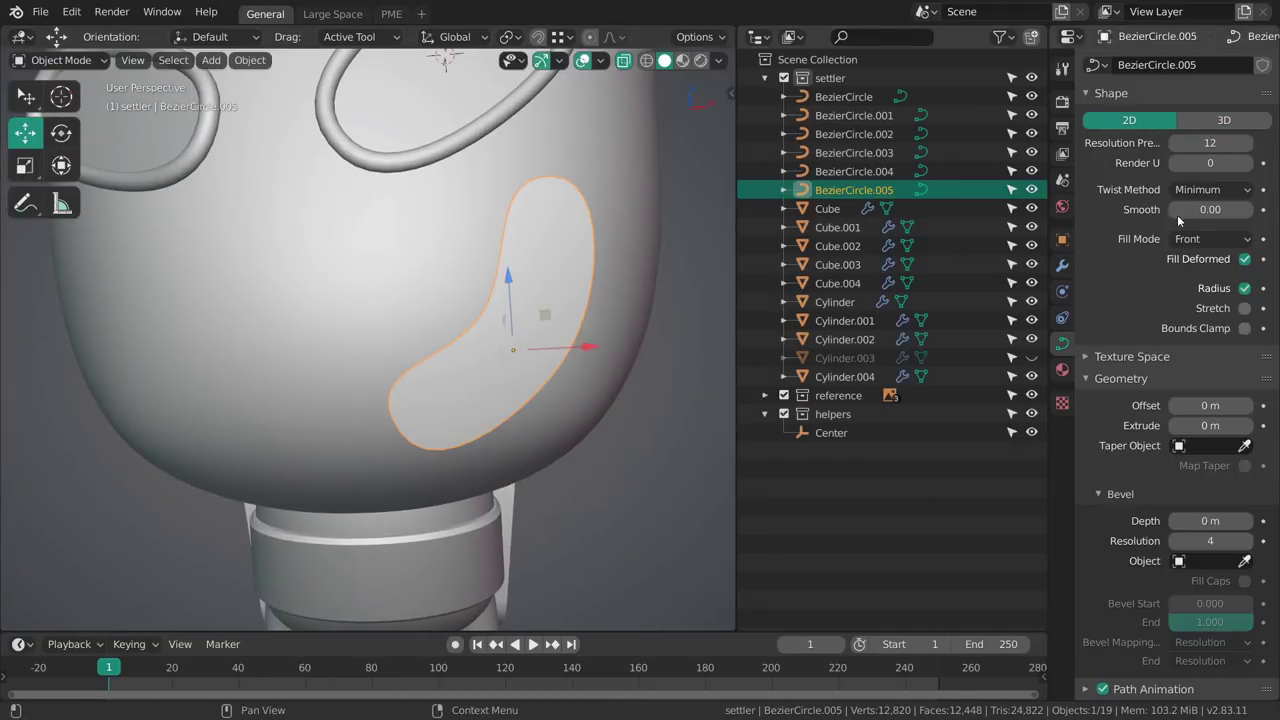
click(1213, 123)
middle_drag(708, 377, 685, 375)
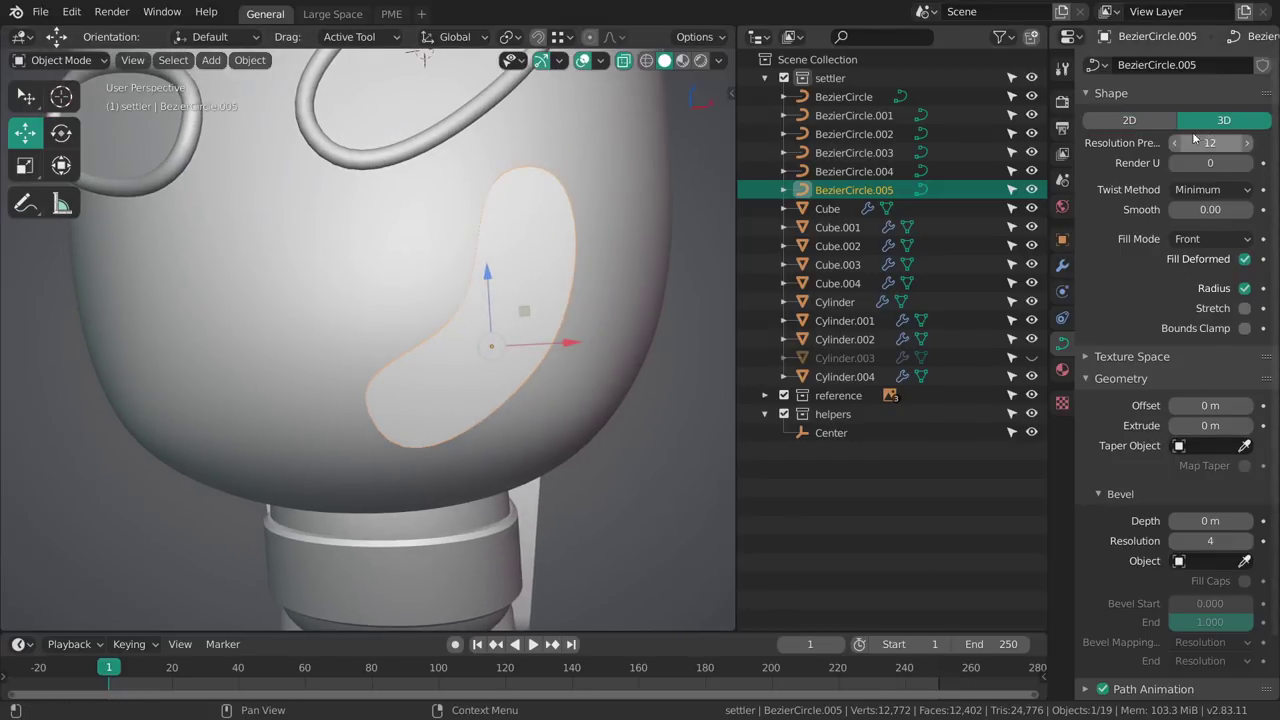
click(1206, 239)
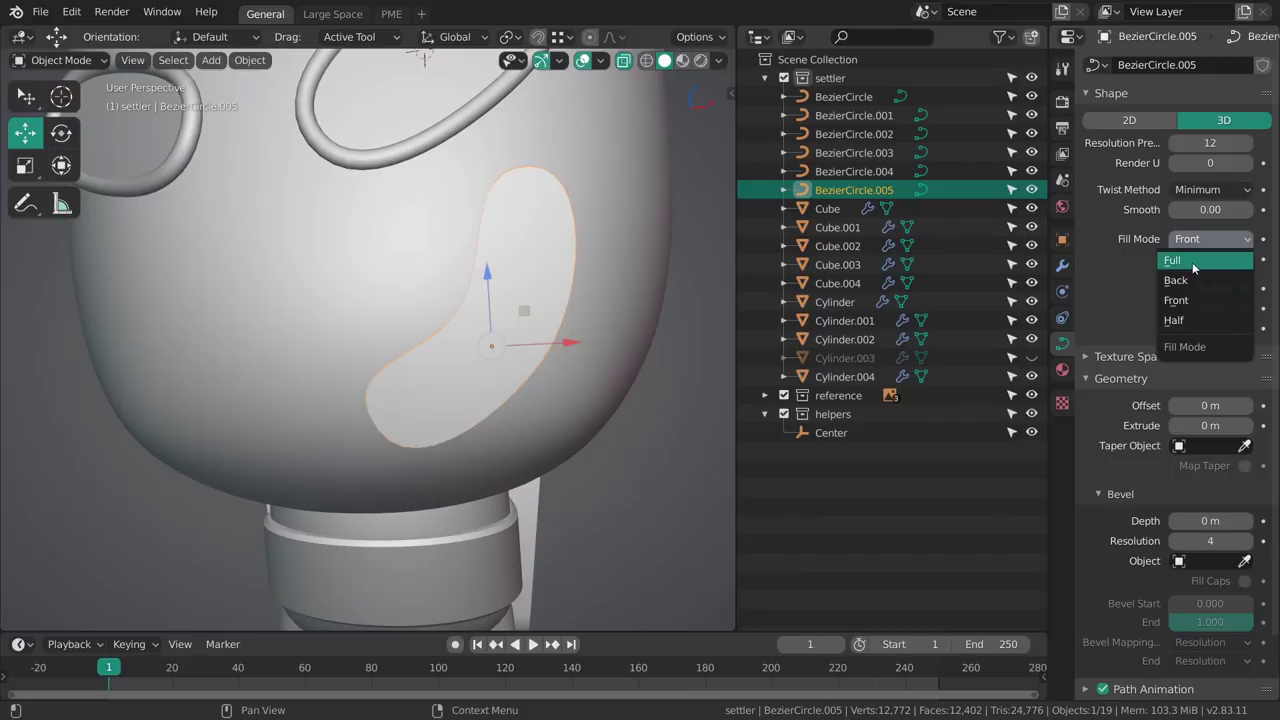
click(1192, 262)
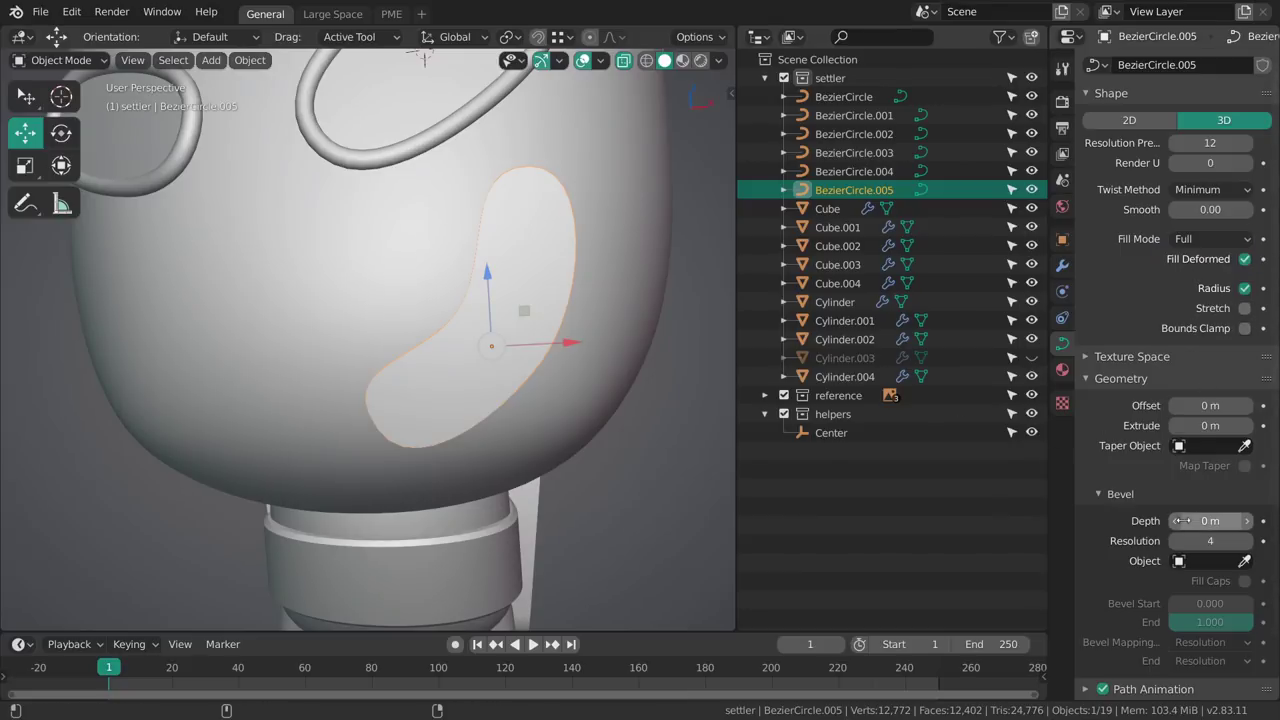
Give the duplicated bean-shaped curve a thick bevel with a depth of 0.399 m.
drag(1182, 520, 1230, 520)
key(KP_1)
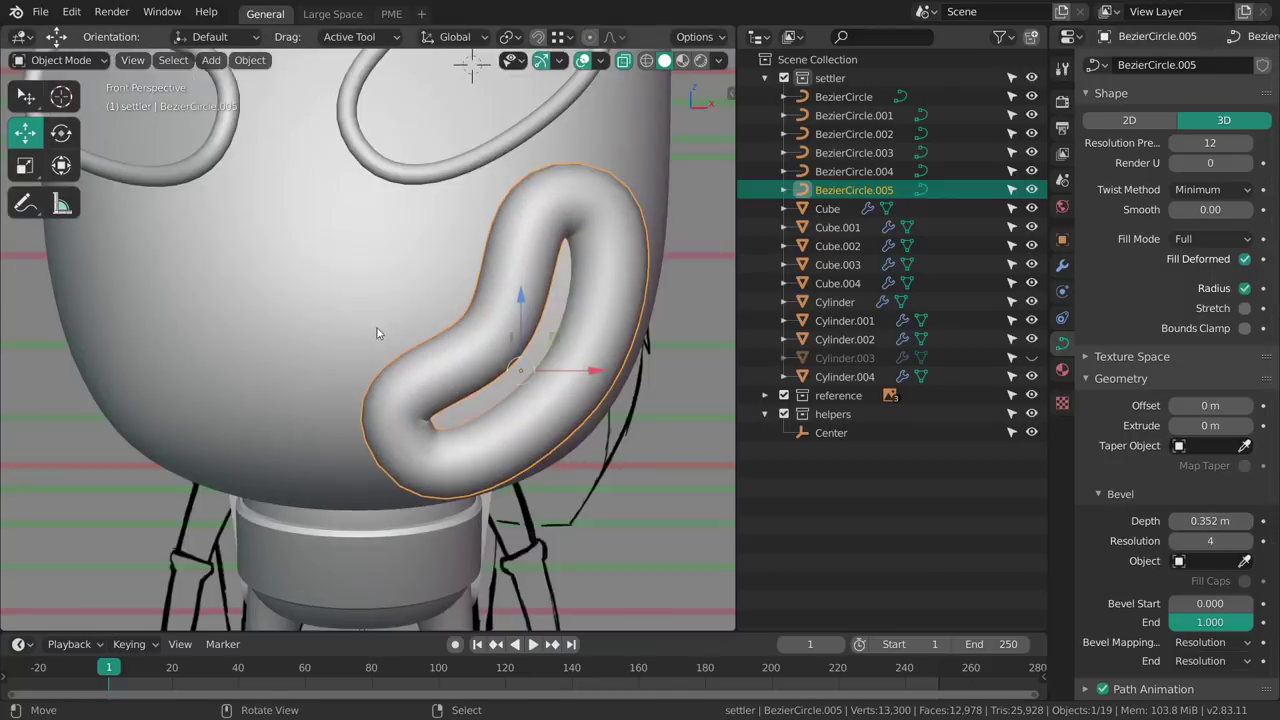
scroll(376, 332, down, 5)
middle_drag(376, 332, 466, 347)
drag(1228, 521, 1236, 521)
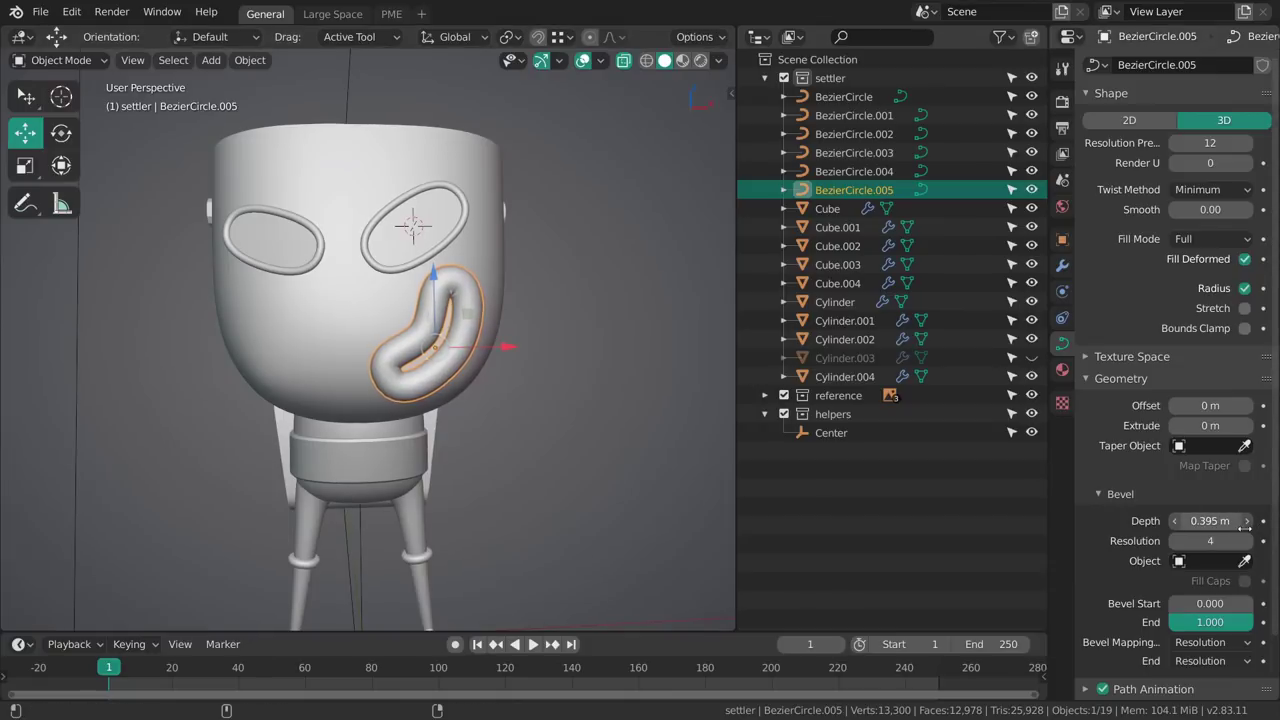
drag(1246, 528, 1244, 528)
mouse_move(545, 404)
middle_down()
mouse_move(590, 411)
mouse_move(535, 408)
middle_up()
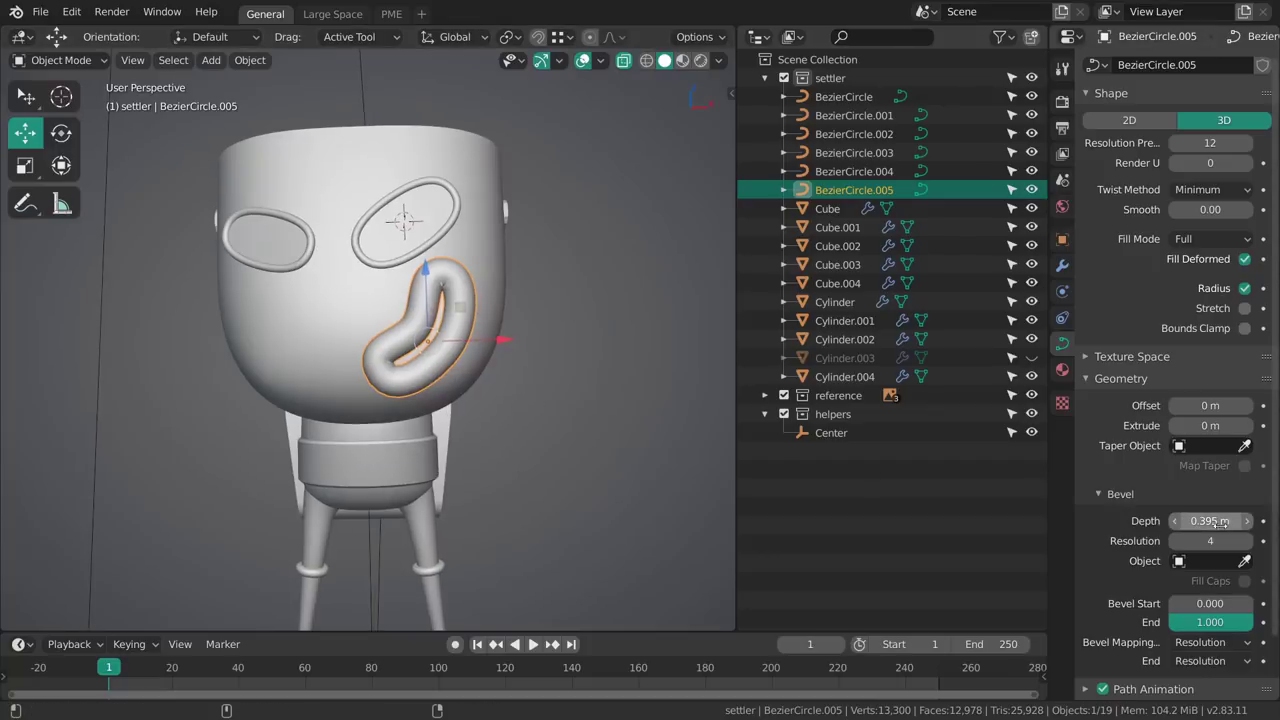
drag(1212, 521, 1216, 521)
key(KP_1)
scroll(460, 349, up, 5)
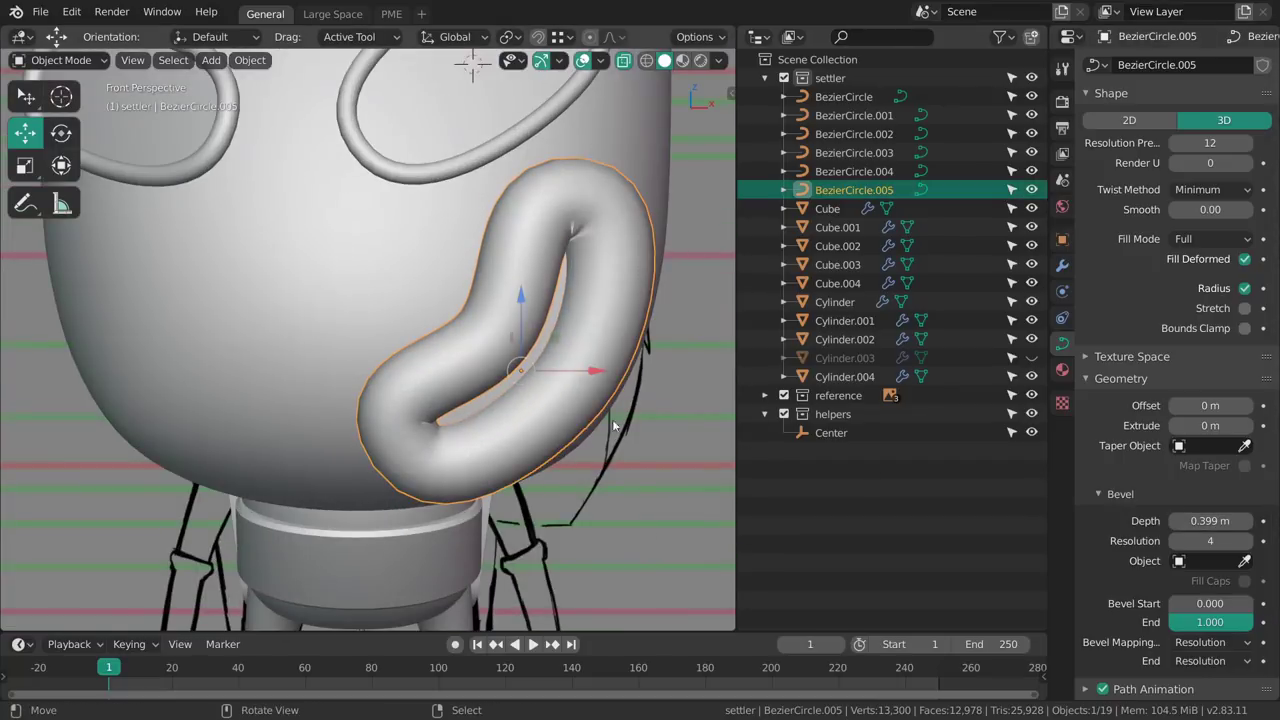
Turn on the wireframe overlay and test the bean-shaped rim's preview resolution, keeping it at 12.
mouse_move(1207, 143)
mouse_down()
mouse_move(1165, 143)
mouse_move(1246, 143)
mouse_move(1196, 143)
mouse_move(1214, 143)
mouse_up()
key(shift+w)
click(1177, 143)
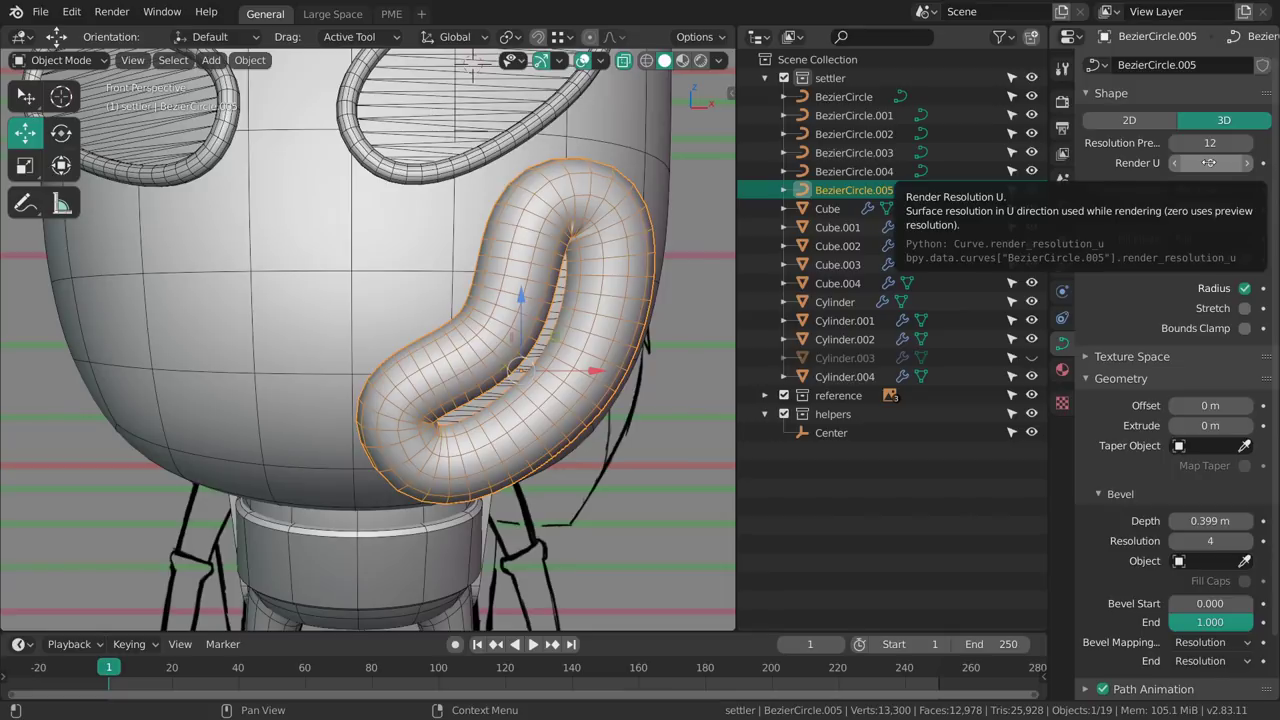
shift+middle_drag(569, 378, 606, 353)
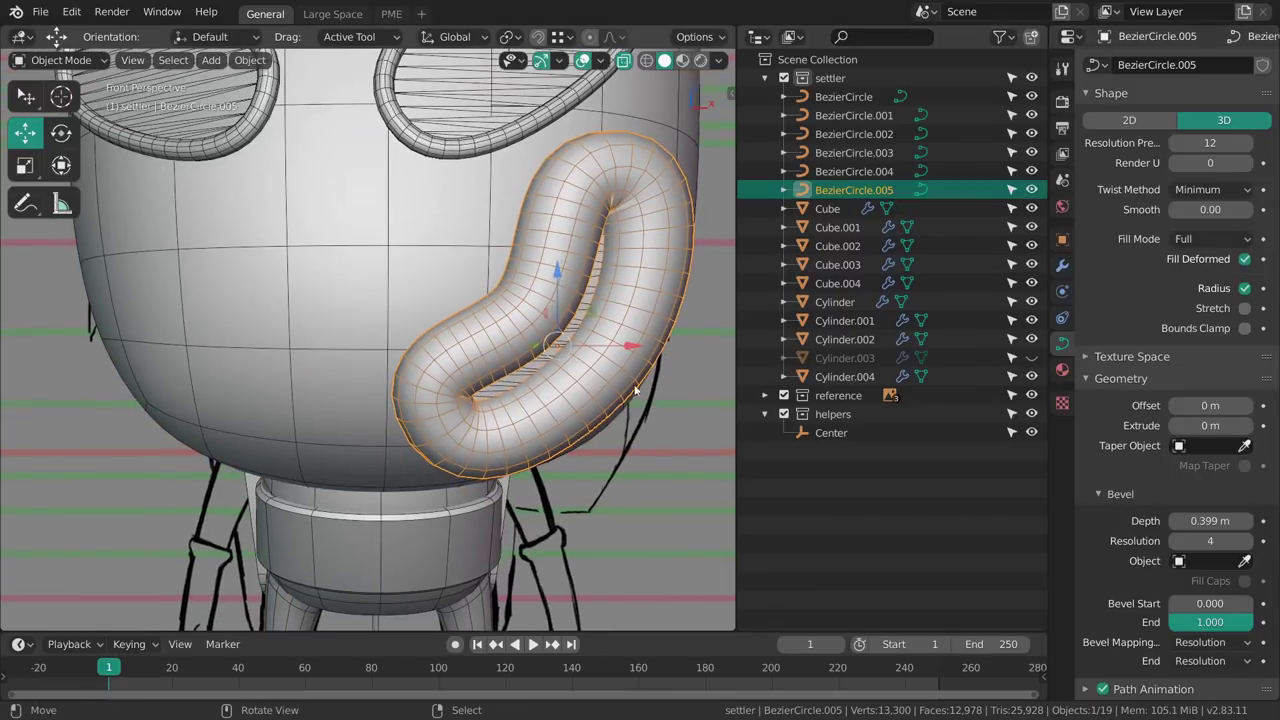
Try moving a curve handle of the bean-shaped rim in Edit Mode.
shift+middle_drag(545, 383, 526, 322)
scroll(526, 322, up, 1)
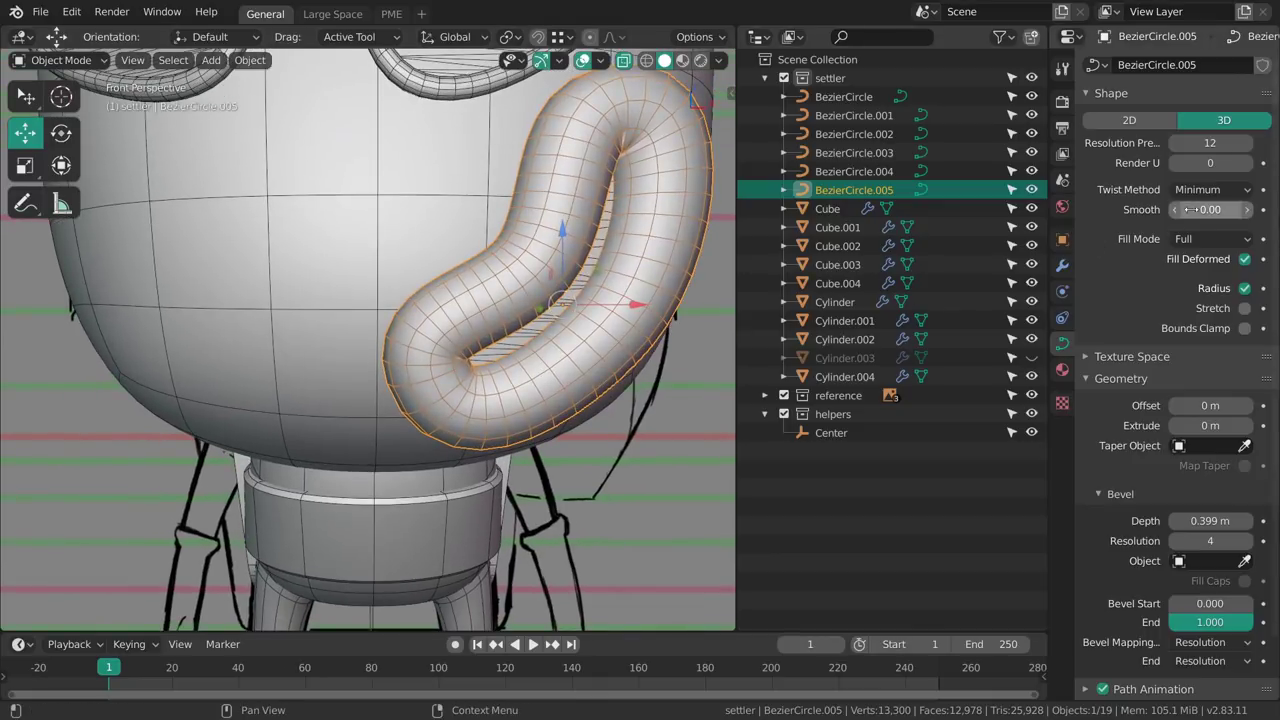
drag(1213, 209, 1217, 209)
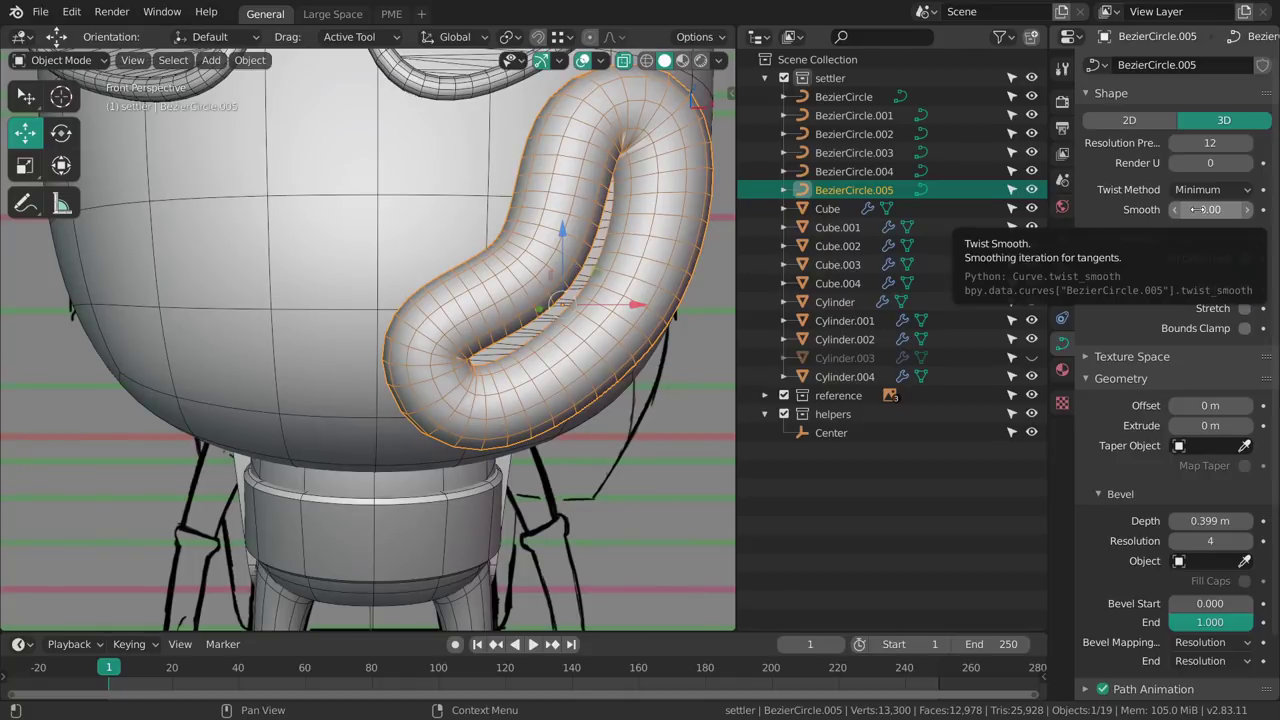
shift+middle_drag(545, 386, 443, 389)
key(Tab)
key(KP_1)
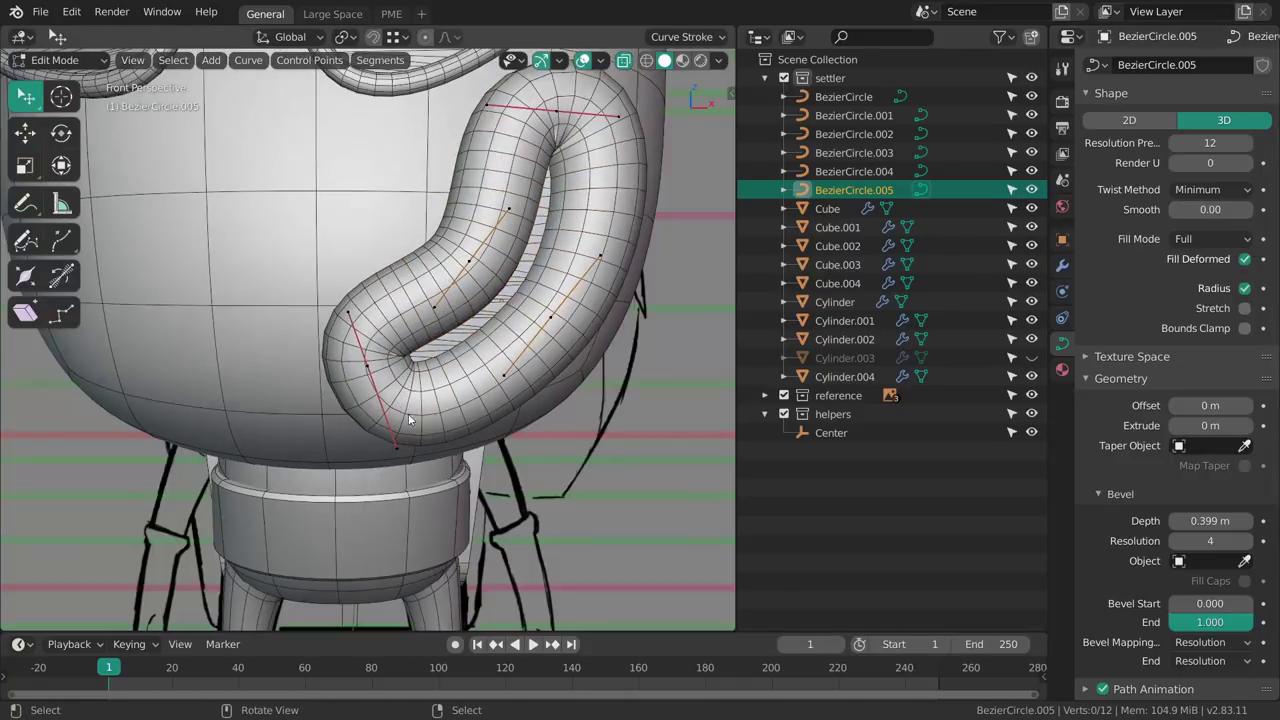
middle_drag(429, 458, 567, 270)
click(563, 253)
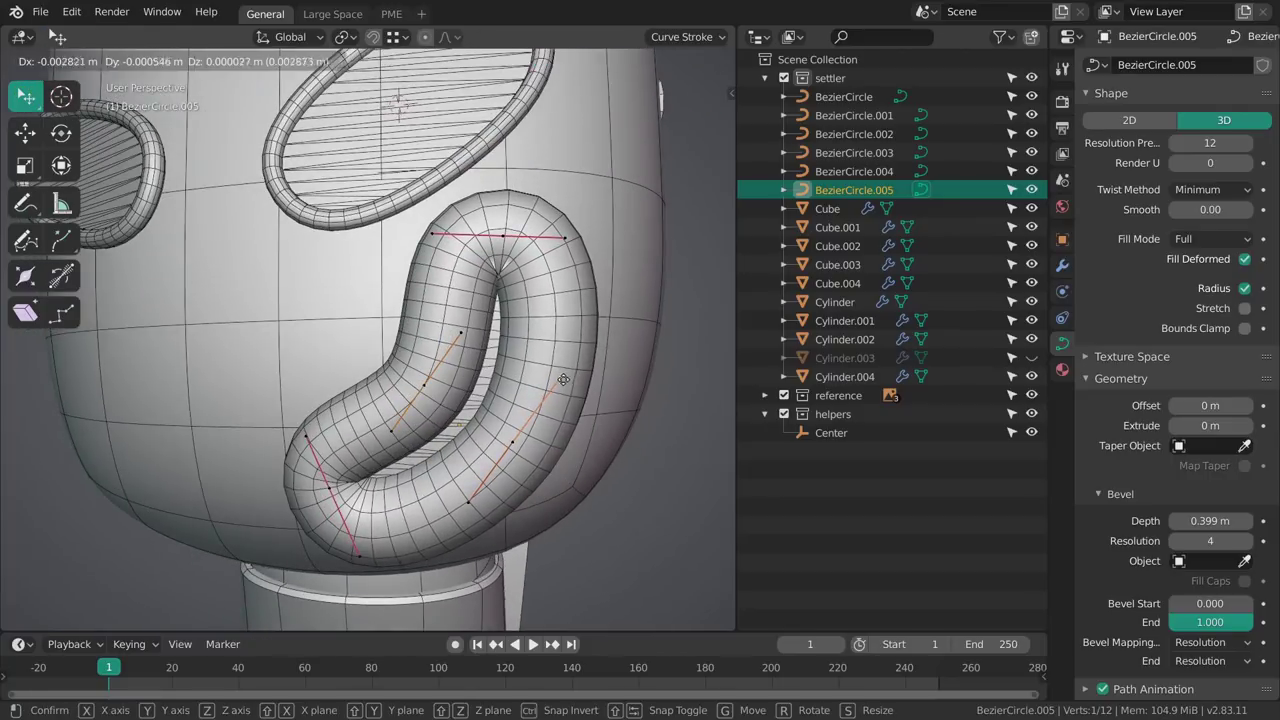
scroll(556, 345, down, 5)
key(Tab)
Turn off the wireframe overlay and clear the selection.
middle_drag(503, 355, 628, 360)
right_click(540, 260)
shift+middle_drag(548, 283, 563, 397)
key(grave)
shift+middle_drag(557, 331, 508, 328)
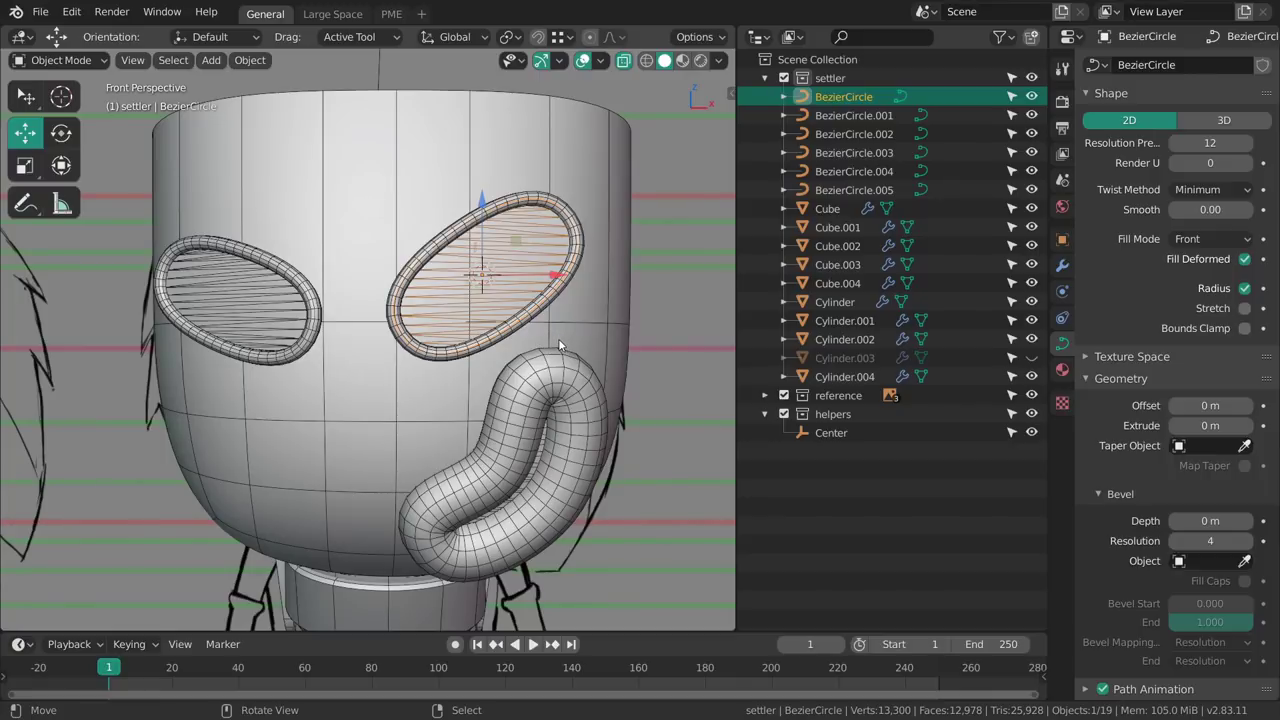
key(alt+a)
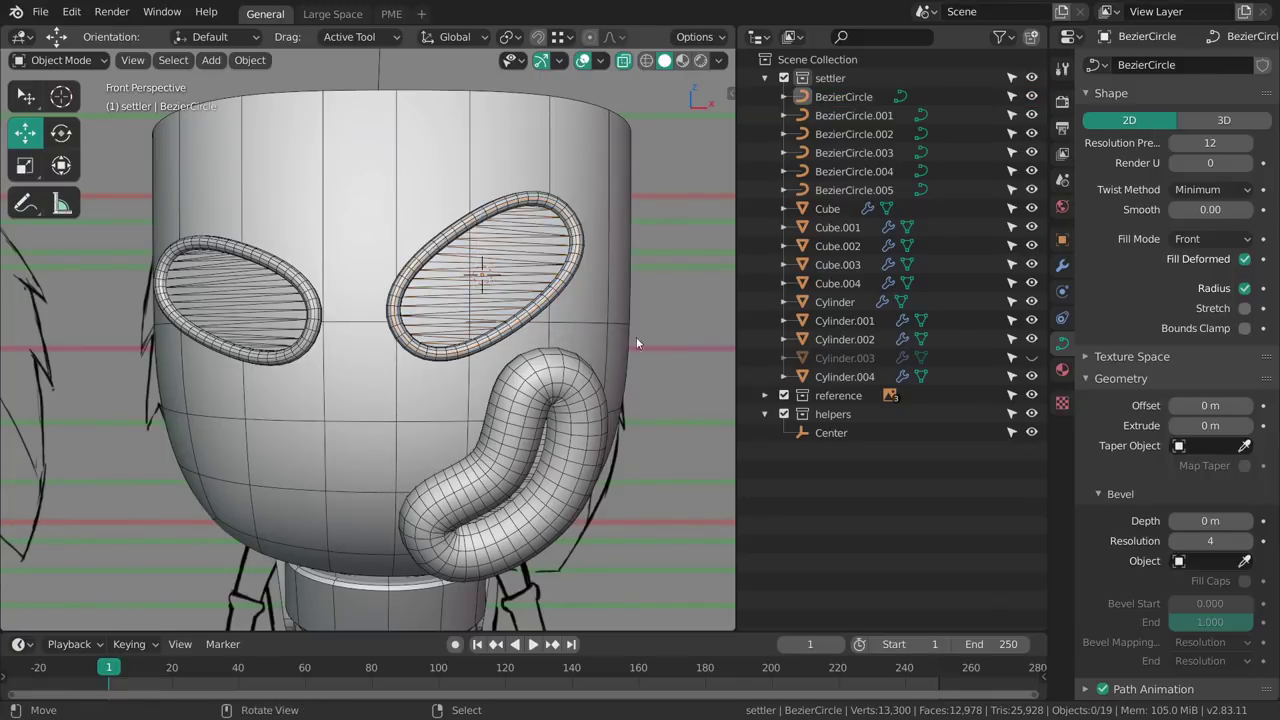
middle_drag(659, 334, 448, 374)
scroll(536, 319, down, 1)
key(shift+w)
scroll(520, 308, down, 4)
right_click(449, 375)
middle_drag(480, 474, 460, 393)
key(alt+a)
scroll(414, 320, up, 4)
middle_drag(553, 347, 575, 370)
Add a Shrinkwrap modifier to the right-hand eye's filled curve with the mask as its target.
click(510, 342)
click(1062, 265)
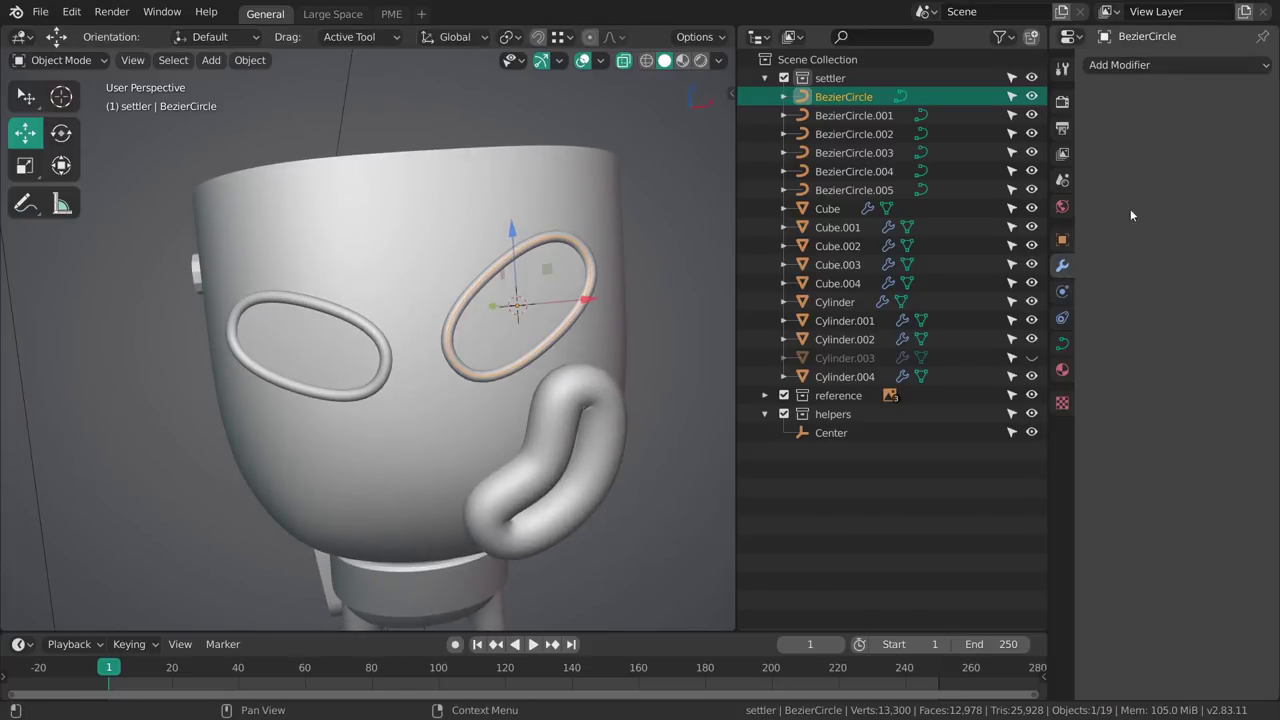
click(1134, 65)
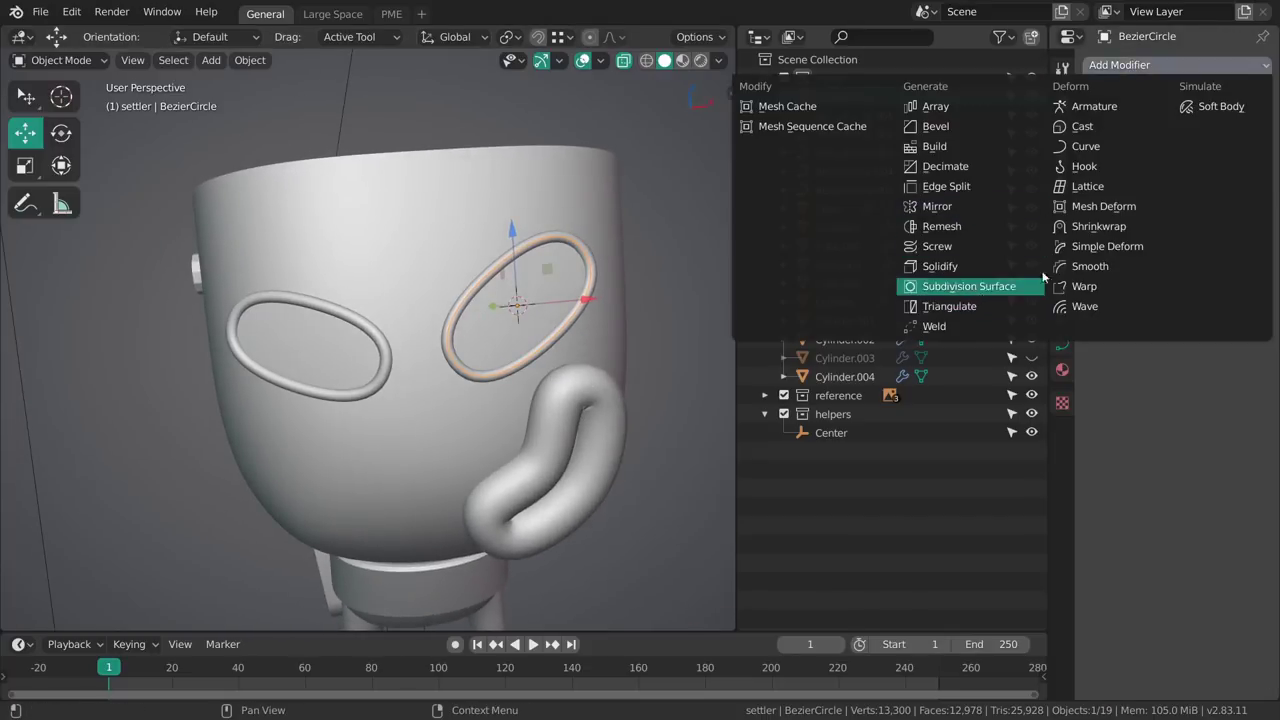
click(1127, 229)
middle_drag(680, 360, 594, 366)
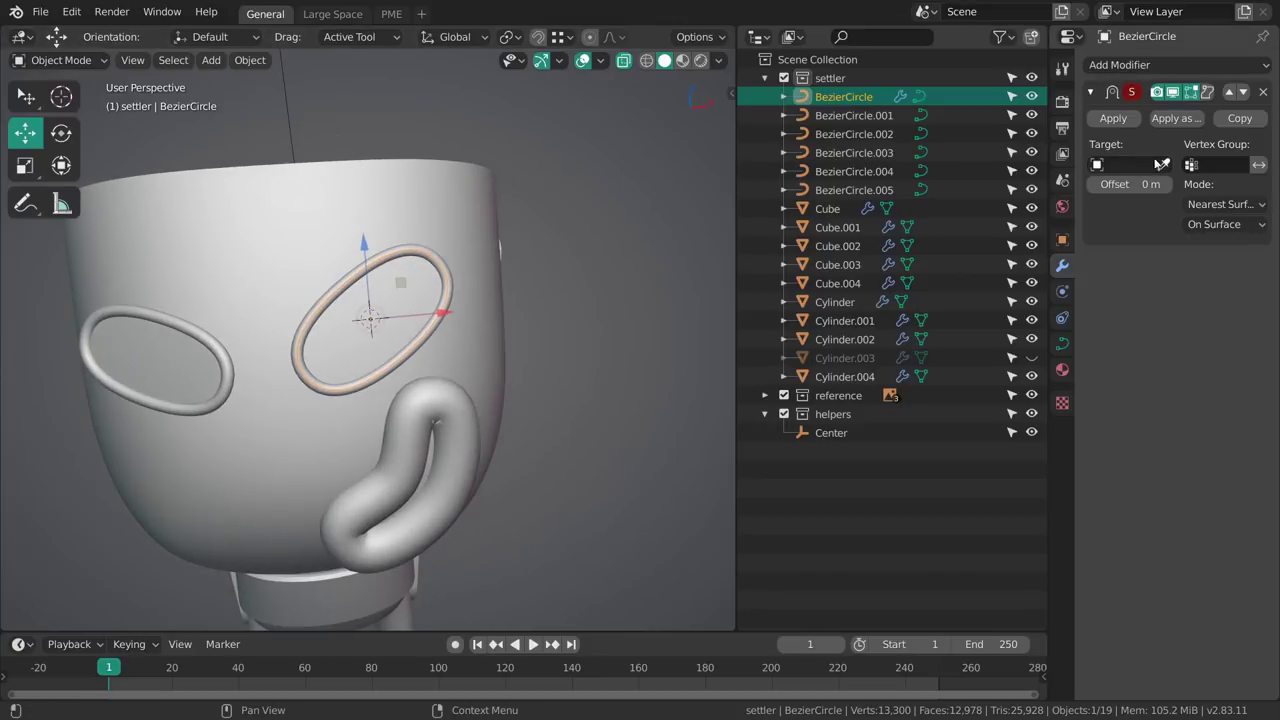
click(1162, 165)
click(380, 215)
Set the right-hand eye fill's Shrinkwrap mode to Target Normal Project.
middle_drag(380, 215, 593, 355)
click(1212, 205)
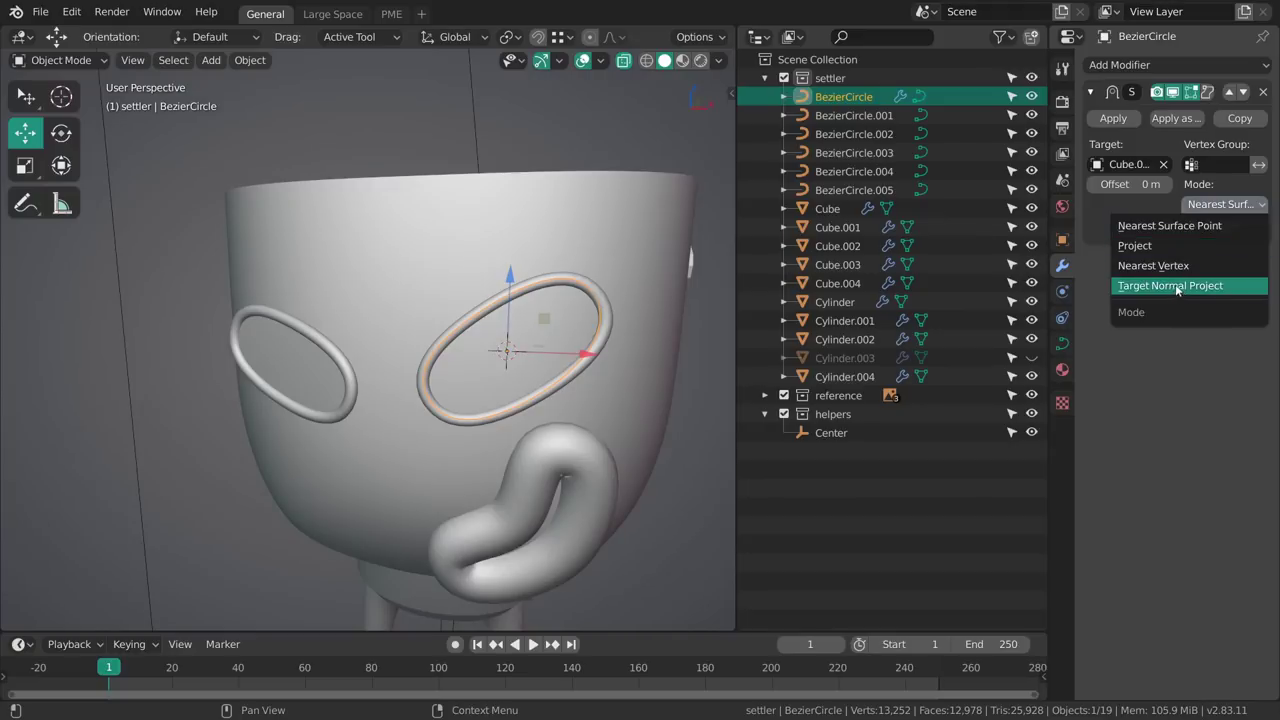
click(1176, 286)
middle_drag(665, 440, 515, 320)
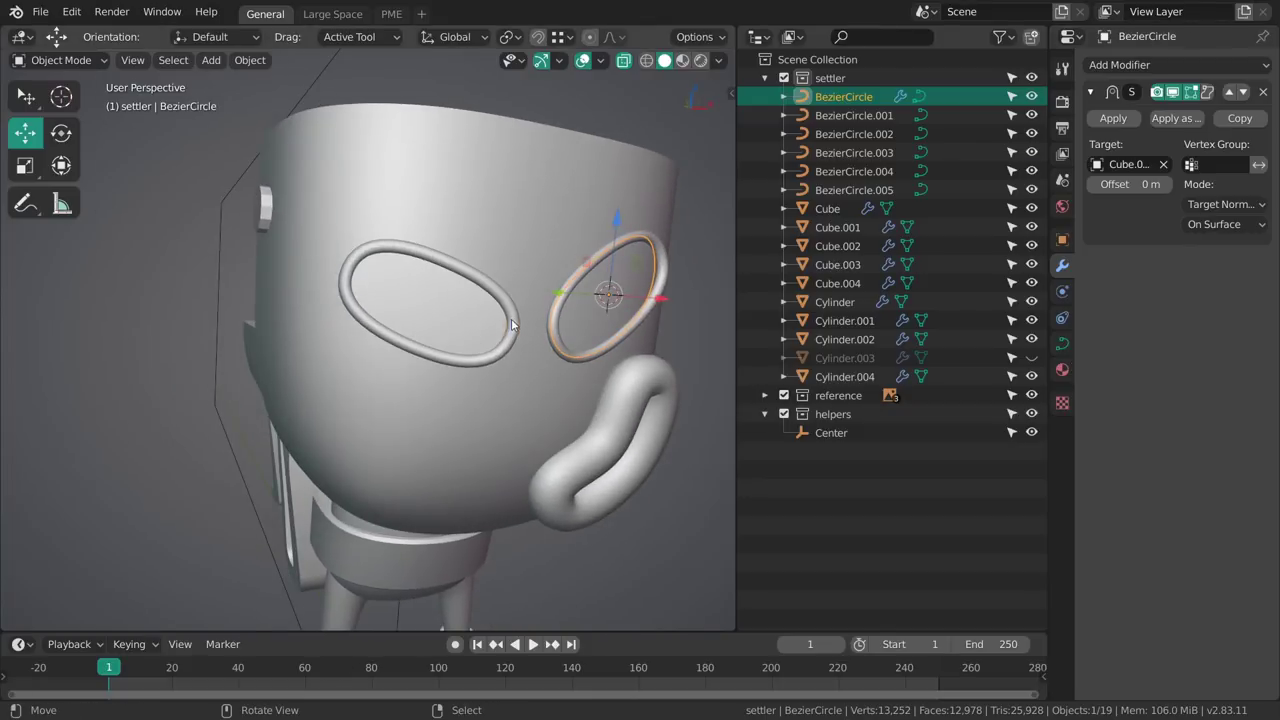
Try copying modifiers to the left-hand eye fill and both eye rims with the mask active, and undo the copy.
right_click(512, 326)
shift+right_click(513, 325)
shift+right_click(555, 319)
shift+right_click(563, 317)
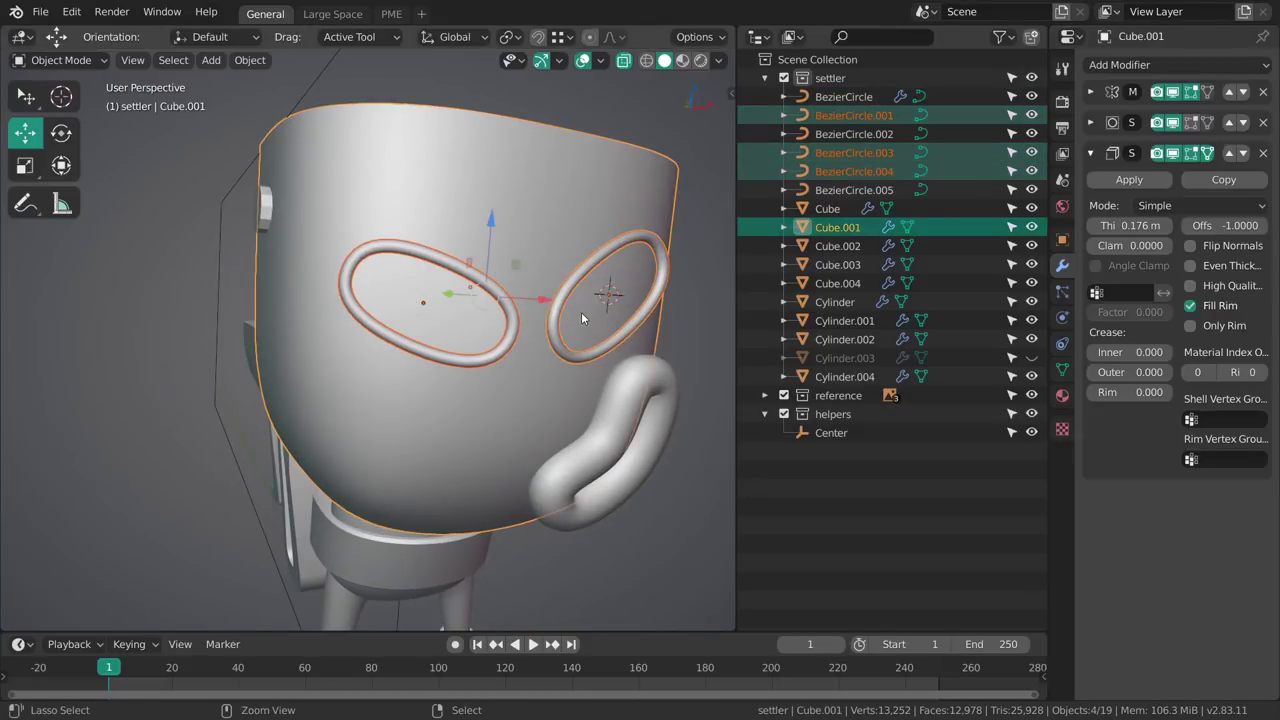
key(ctrl+l)
mouse_move(582, 315)
key(Down)
key(Down)
key(Down)
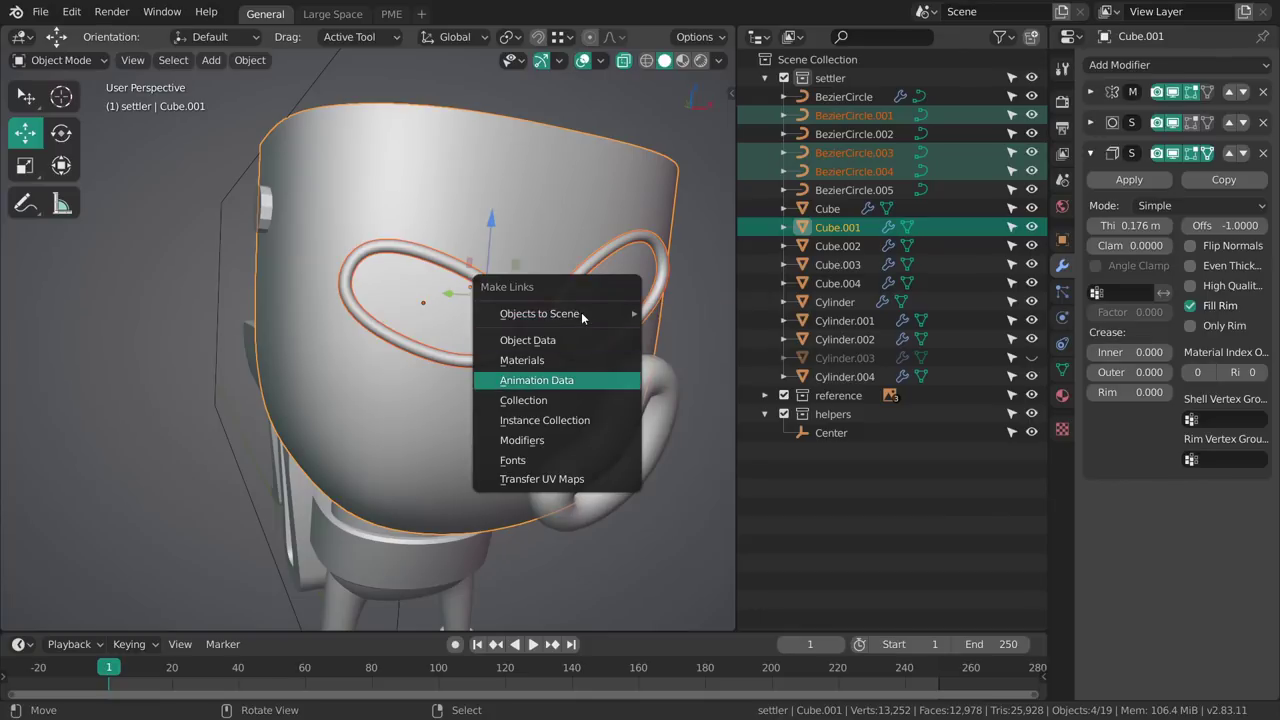
key(Escape)
key(ctrl+c)
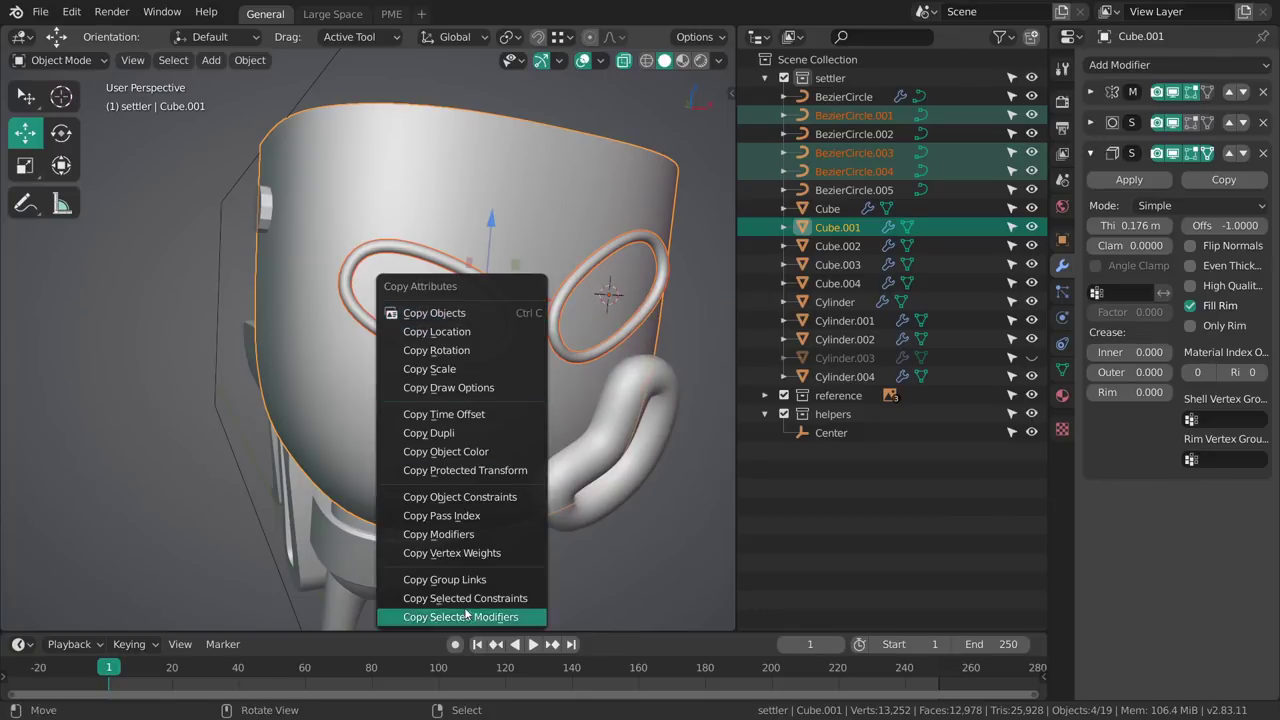
click(471, 534)
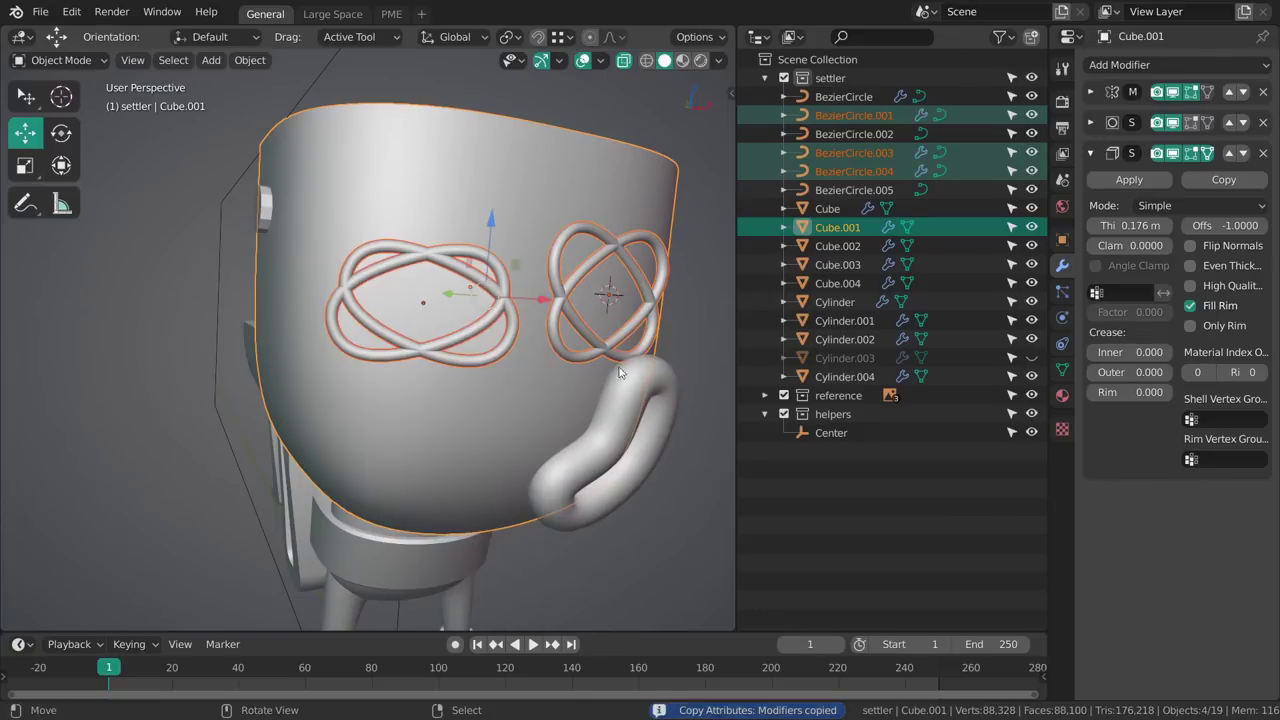
middle_drag(622, 371, 566, 350)
mouse_move(566, 350)
ctrl+middle_down()
mouse_move(582, 334)
mouse_move(555, 345)
ctrl+middle_up()
key(ctrl+z)
key(ctrl+z)
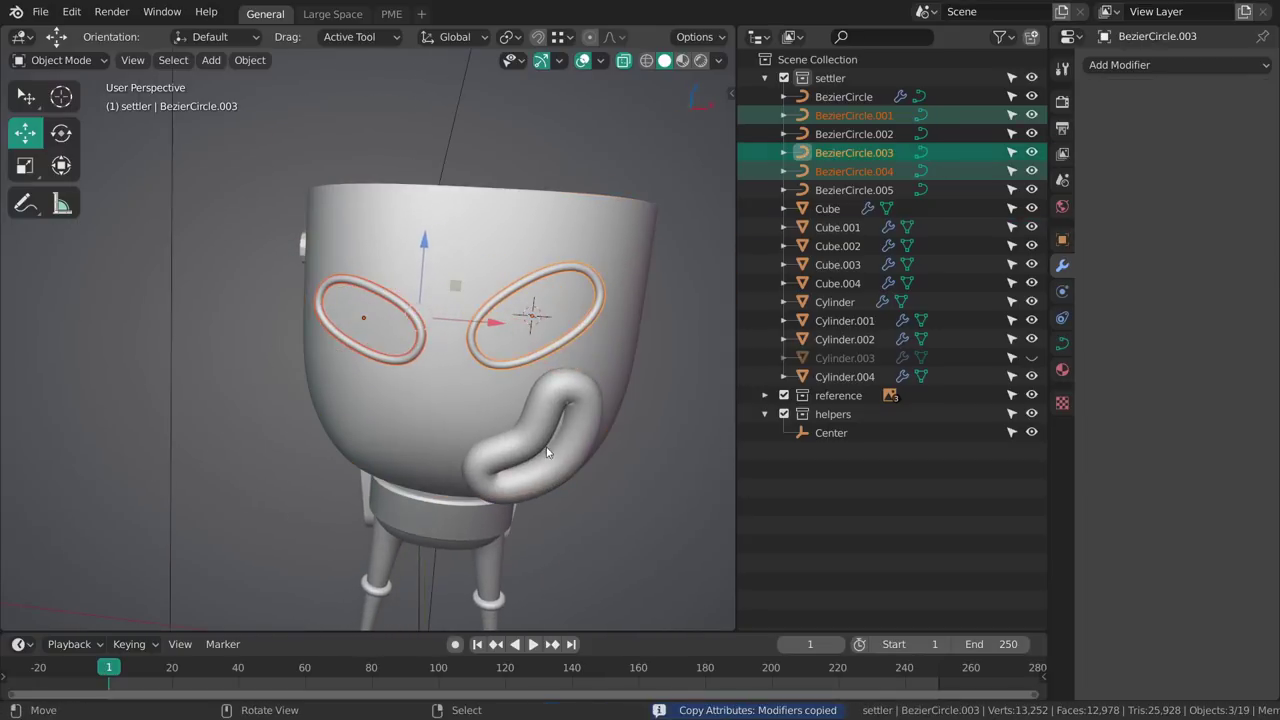
middle_drag(523, 410, 499, 314)
middle_drag(488, 247, 427, 358)
scroll(427, 358, up, 4)
click(417, 316)
shift+click(537, 350)
shift+click(602, 318)
shift+click(638, 345)
middle_drag(638, 345, 323, 398)
key(ctrl+z)
Hide the mask object so that the eye curves can be selected directly.
click(476, 419)
key(h)
middle_drag(476, 419, 544, 423)
mouse_move(425, 353)
middle_down()
mouse_move(512, 350)
mouse_move(445, 340)
middle_up()
Try copying the right-hand eye fill's modifiers to the left-hand eye fill and both eye rims.
scroll(445, 340, down, 2)
click(394, 390)
shift+click(395, 392)
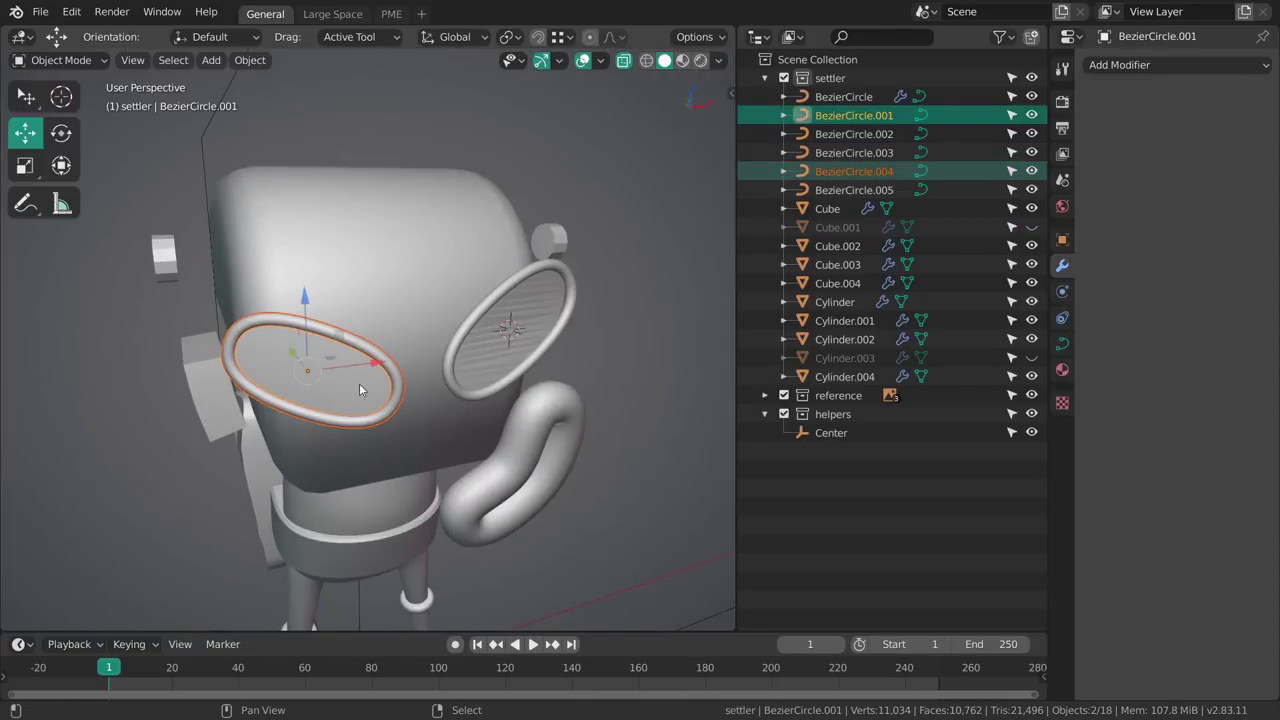
shift+click(490, 330)
shift+click(503, 343)
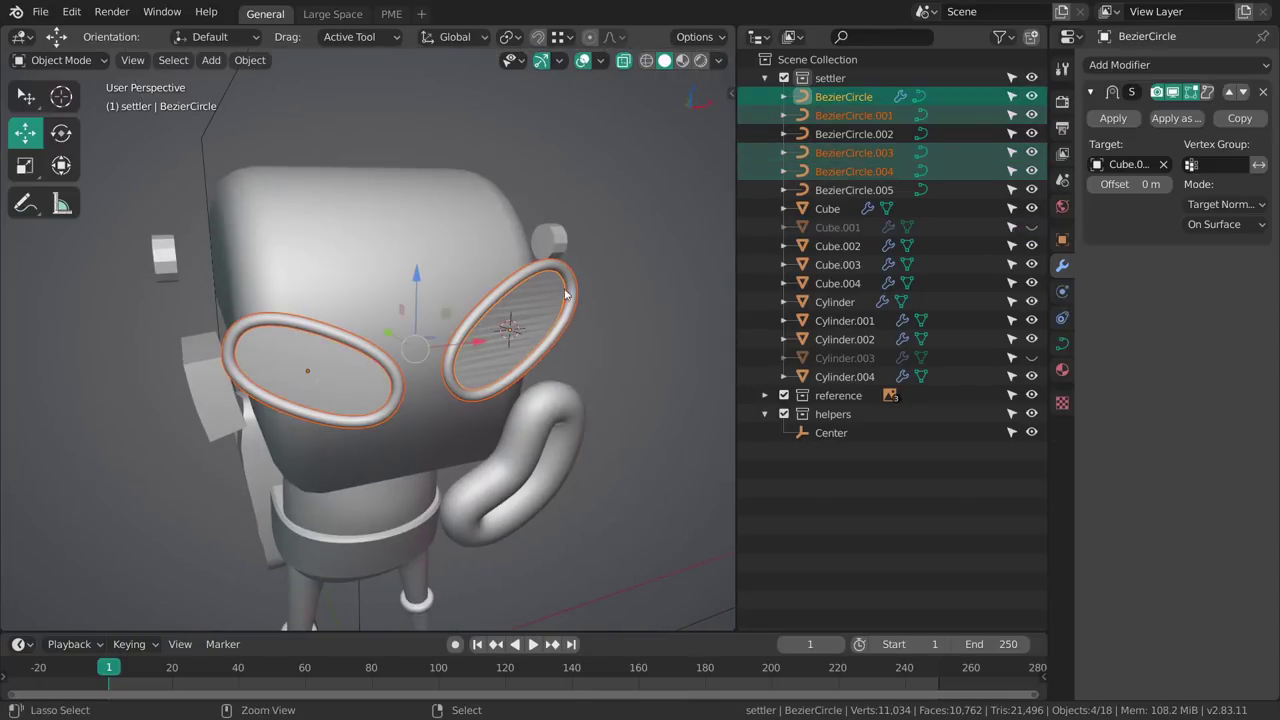
key(ctrl+c)
click(514, 313)
Examine the right-hand eye's shrinkwrapped fill up close.
right_click(506, 337)
mouse_move(578, 394)
middle_down()
mouse_move(470, 390)
mouse_move(440, 304)
mouse_move(547, 208)
mouse_move(480, 296)
mouse_move(500, 366)
mouse_move(376, 388)
mouse_move(449, 333)
mouse_move(491, 357)
mouse_move(583, 350)
mouse_move(620, 366)
mouse_move(680, 300)
middle_up()
scroll(445, 370, up, 4)
key(shift+z)
key(z)
click(511, 357)
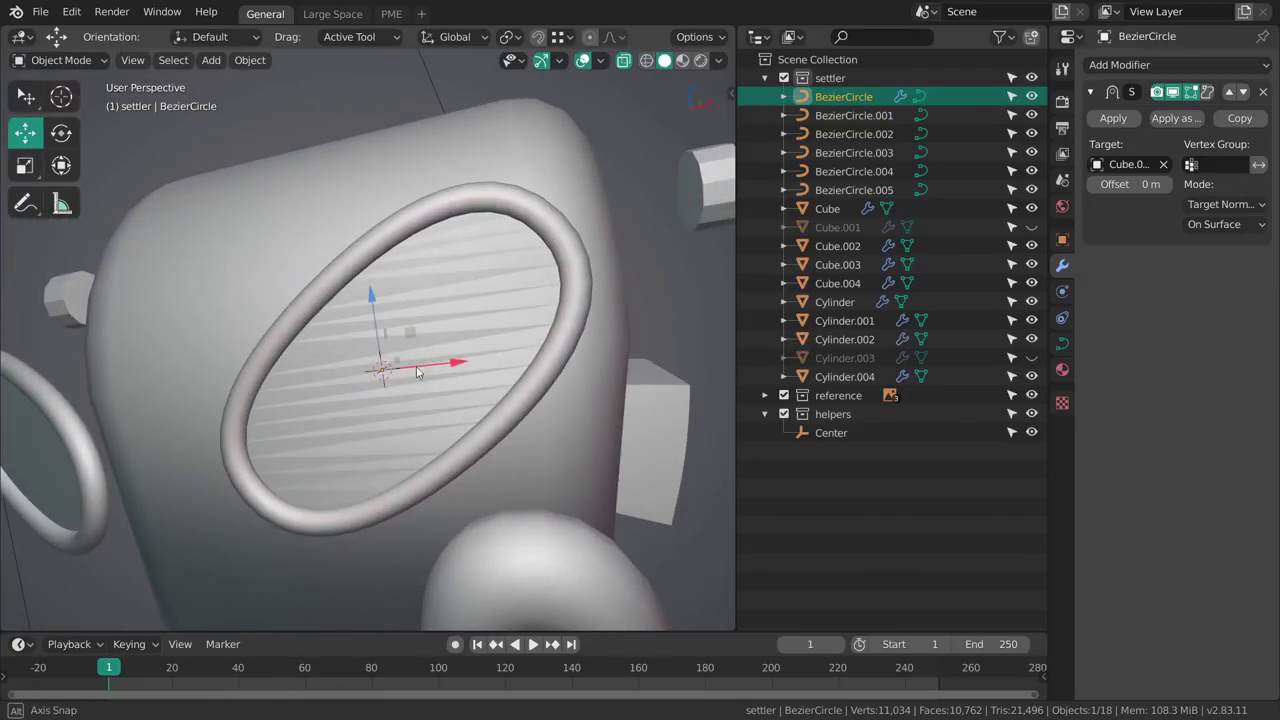
click(1143, 63)
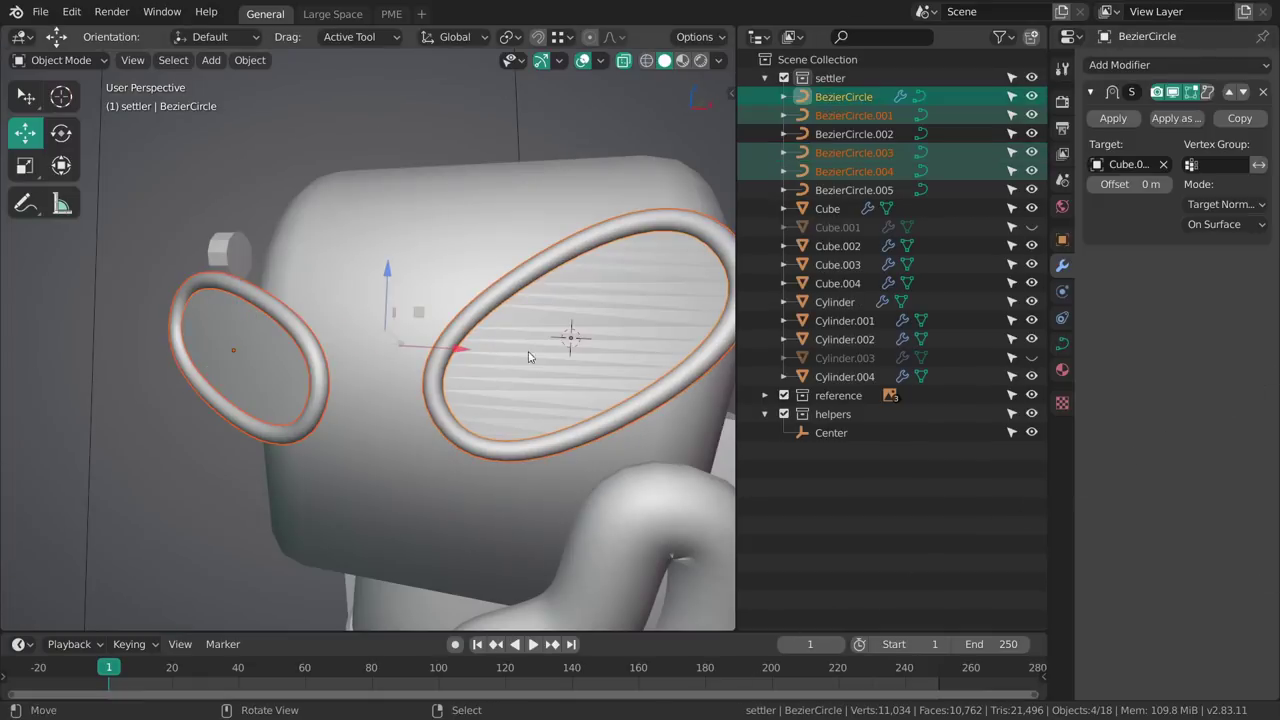
Copy the right-hand eye fill's Shrinkwrap modifier to the left-hand eye fill and both eye rims, and clear the selection.
key(ctrl+c)
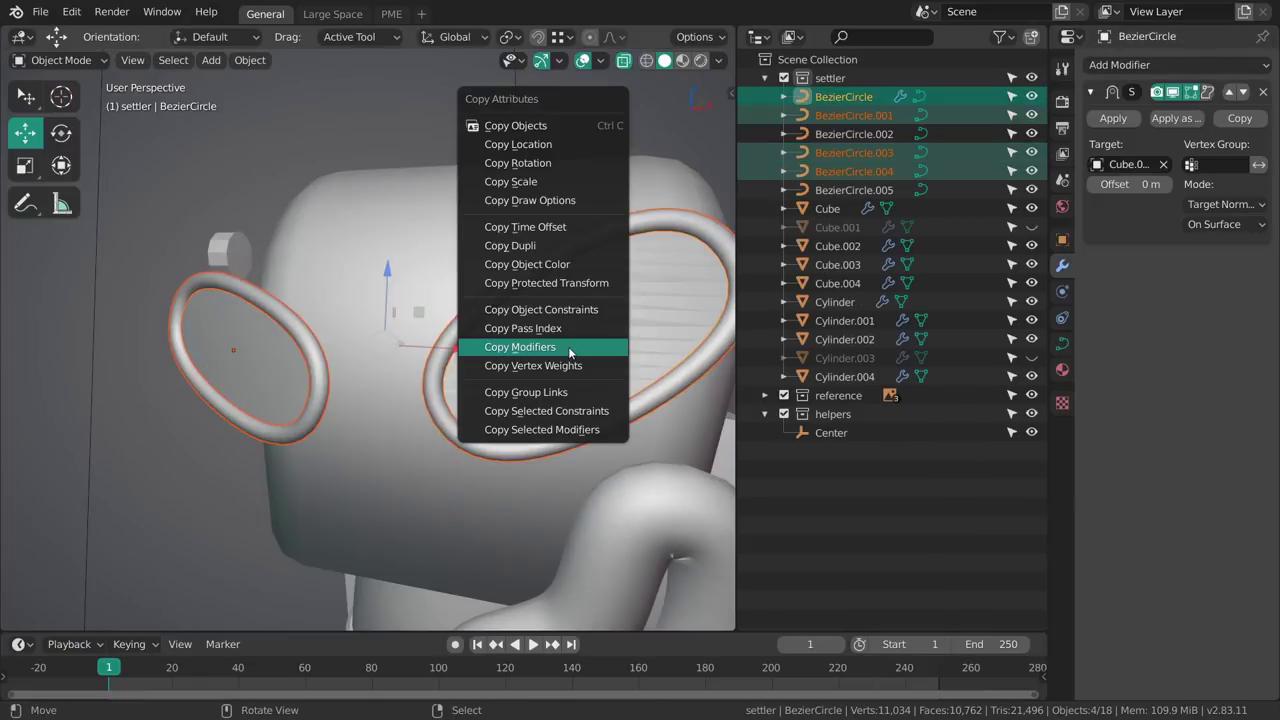
click(567, 349)
middle_drag(566, 353, 520, 361)
key(alt+a)
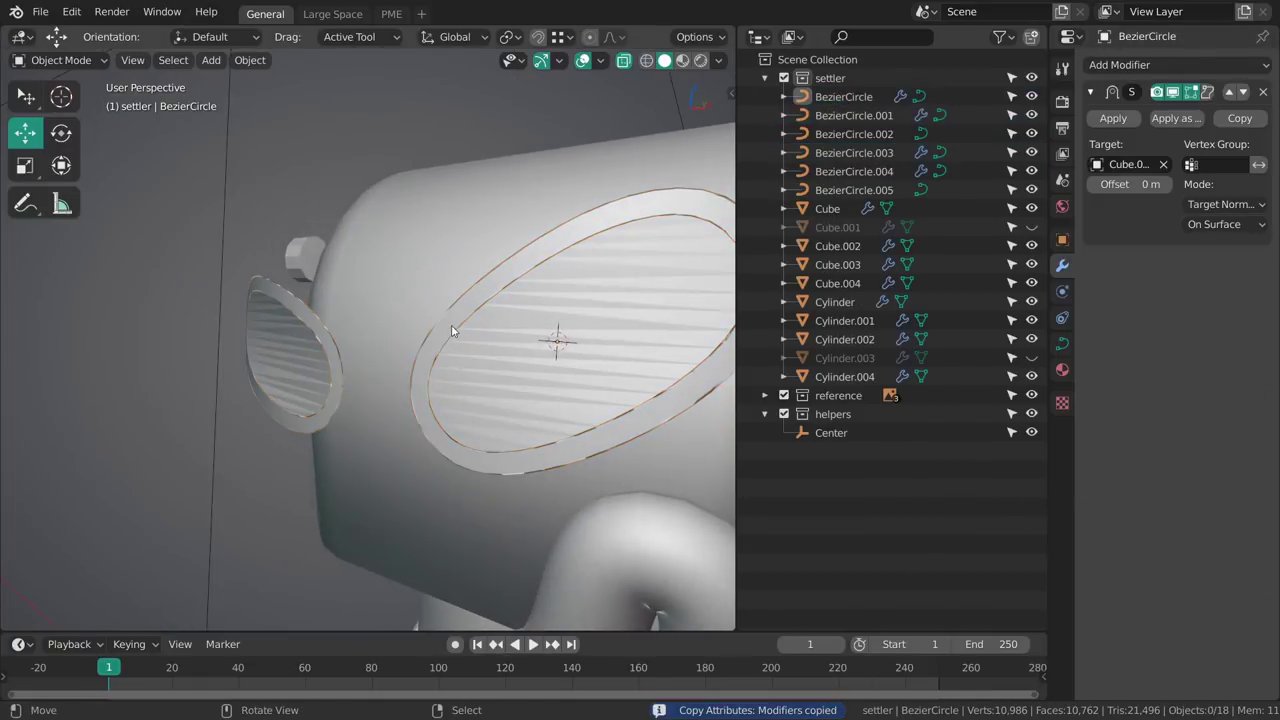
Select the right-hand eye rim and check its curve settings and its Shrinkwrap modifier.
right_click(452, 325)
click(1061, 343)
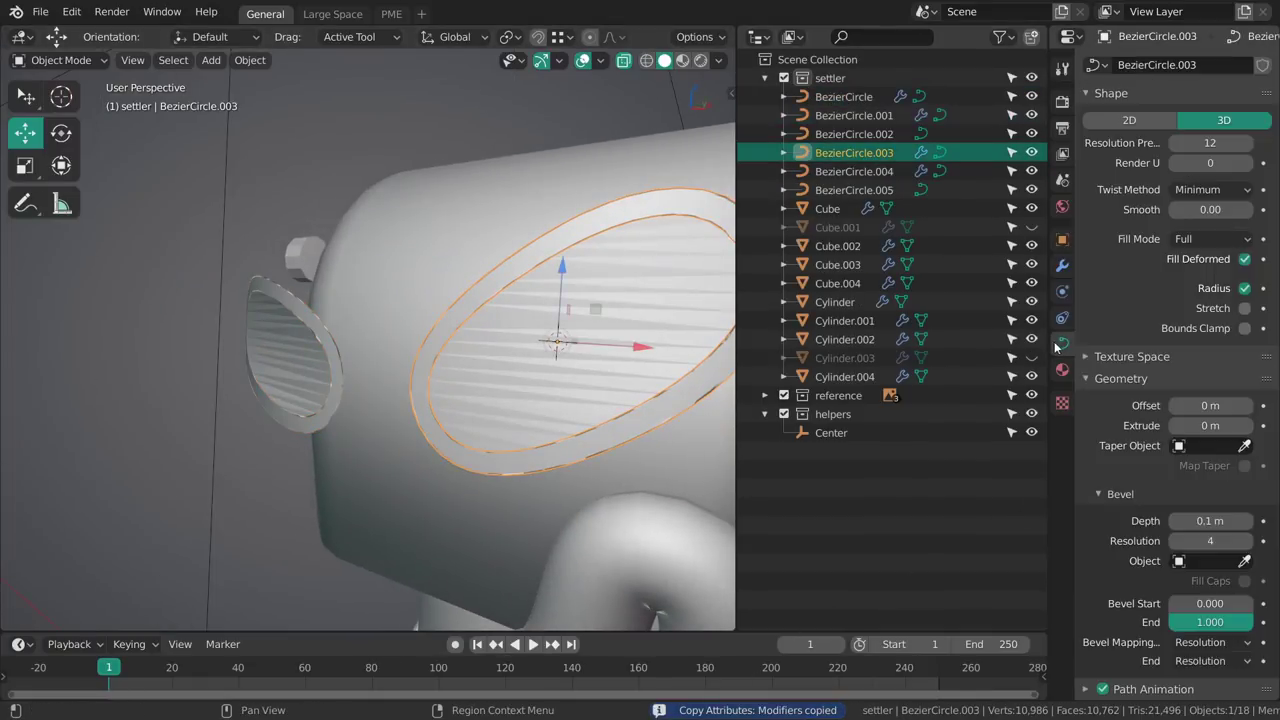
middle_drag(534, 414, 690, 350)
scroll(541, 398, down, 2)
key(alt+a)
click(522, 378)
click(1061, 266)
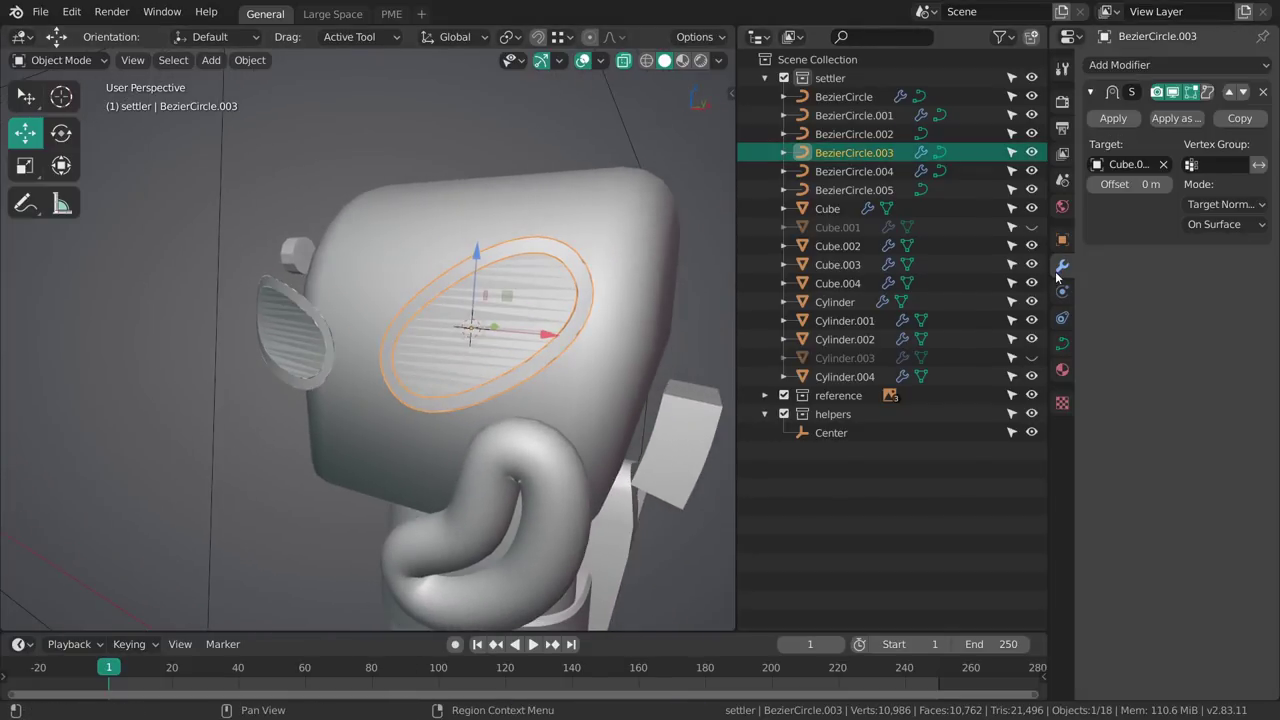
Compare the right-hand eye rim with its Shrinkwrap shown and hidden in the viewport, leaving the modifier shown.
click(1176, 94)
click(1176, 94)
click(1176, 94)
click(1176, 94)
click(1176, 94)
click(1176, 93)
click(1176, 93)
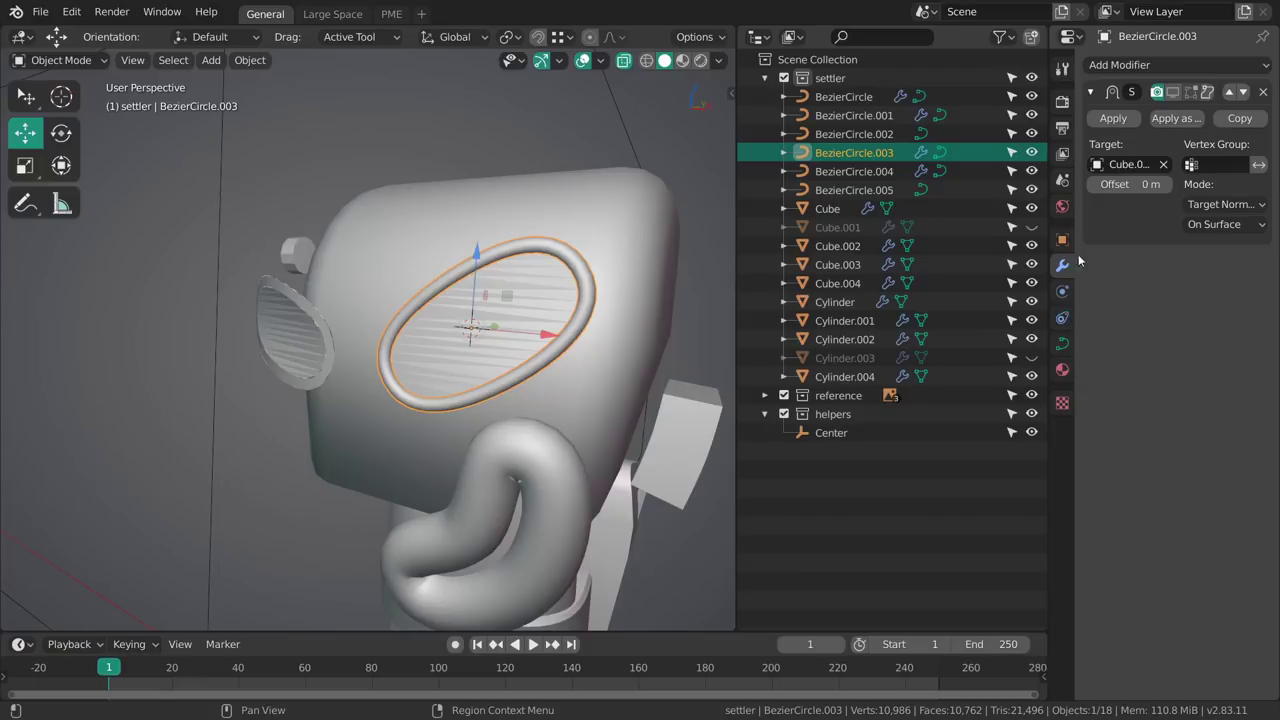
click(1171, 95)
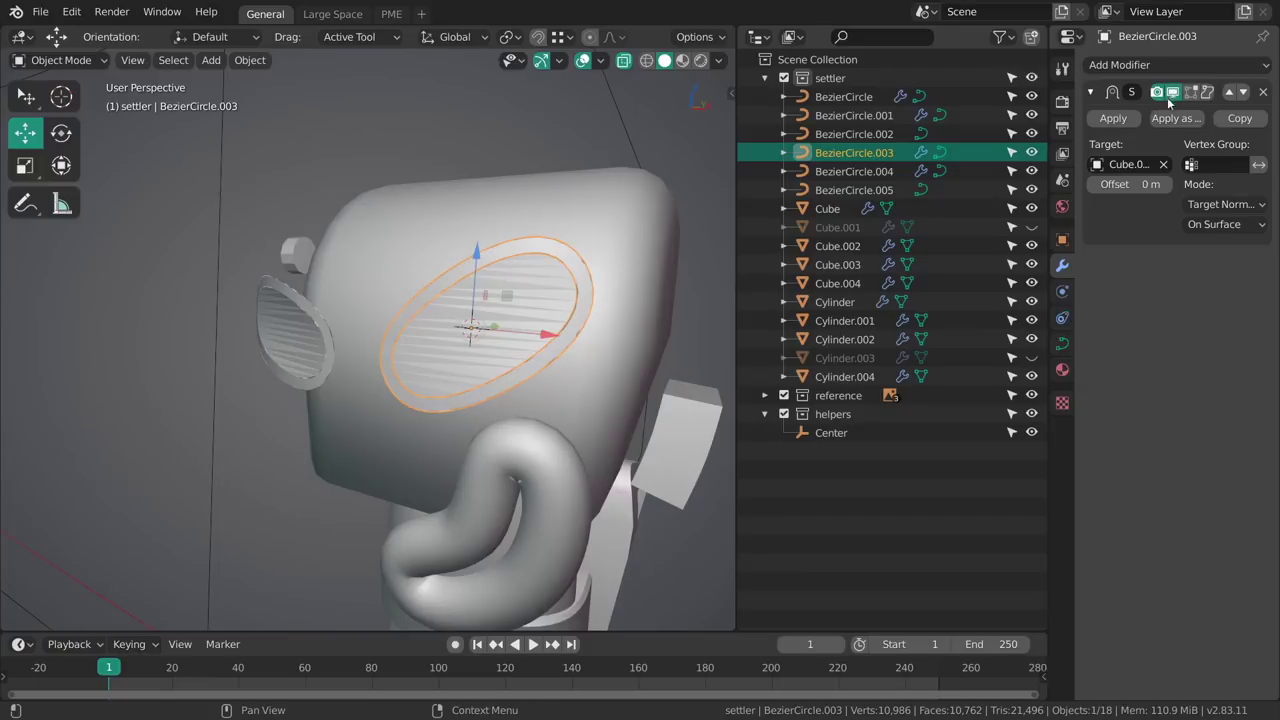
Apply the Shrinkwrap modifier on the right-hand eye rim and on the left-hand eye rim.
middle_drag(616, 350, 684, 354)
click(1112, 119)
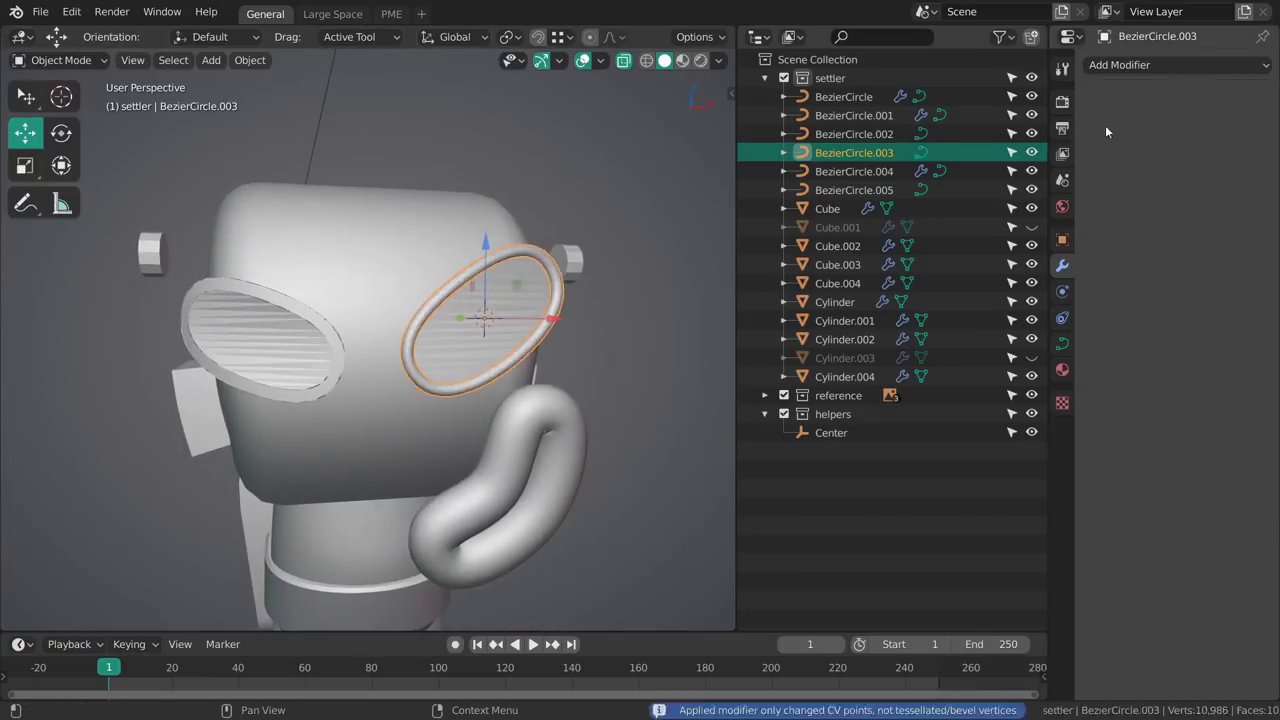
click(854, 171)
click(1113, 118)
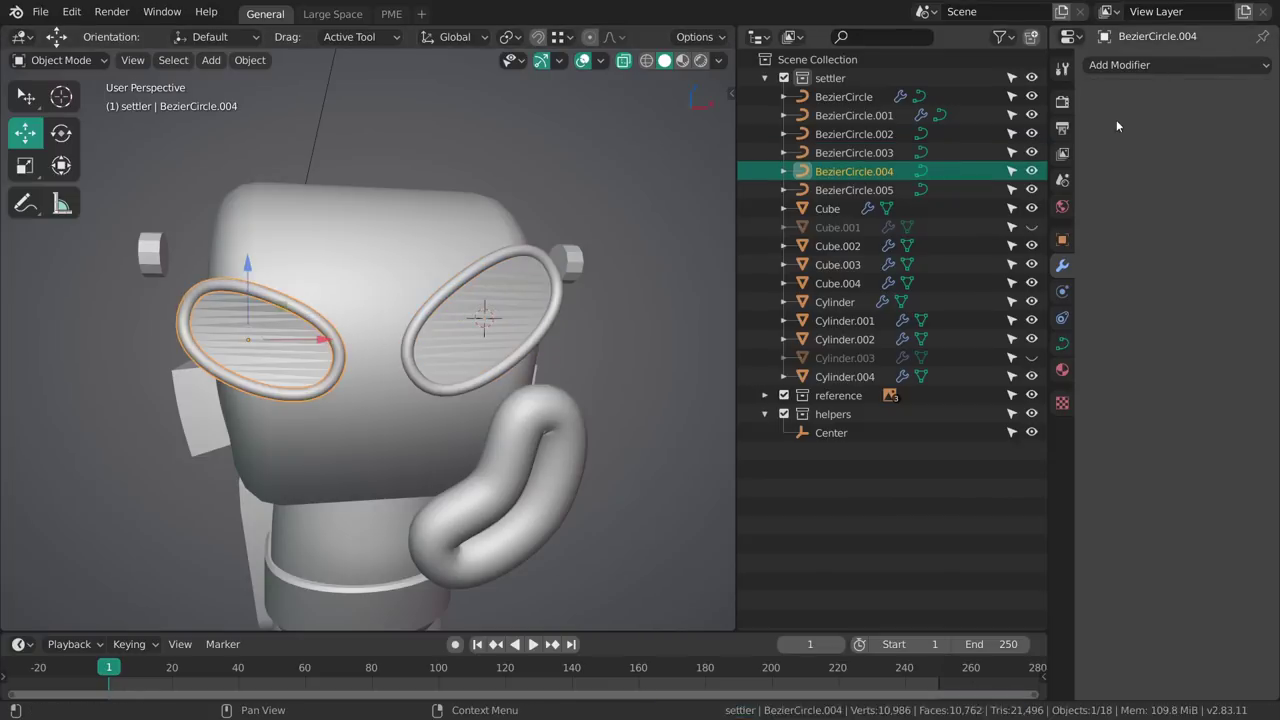
middle_drag(440, 345, 491, 348)
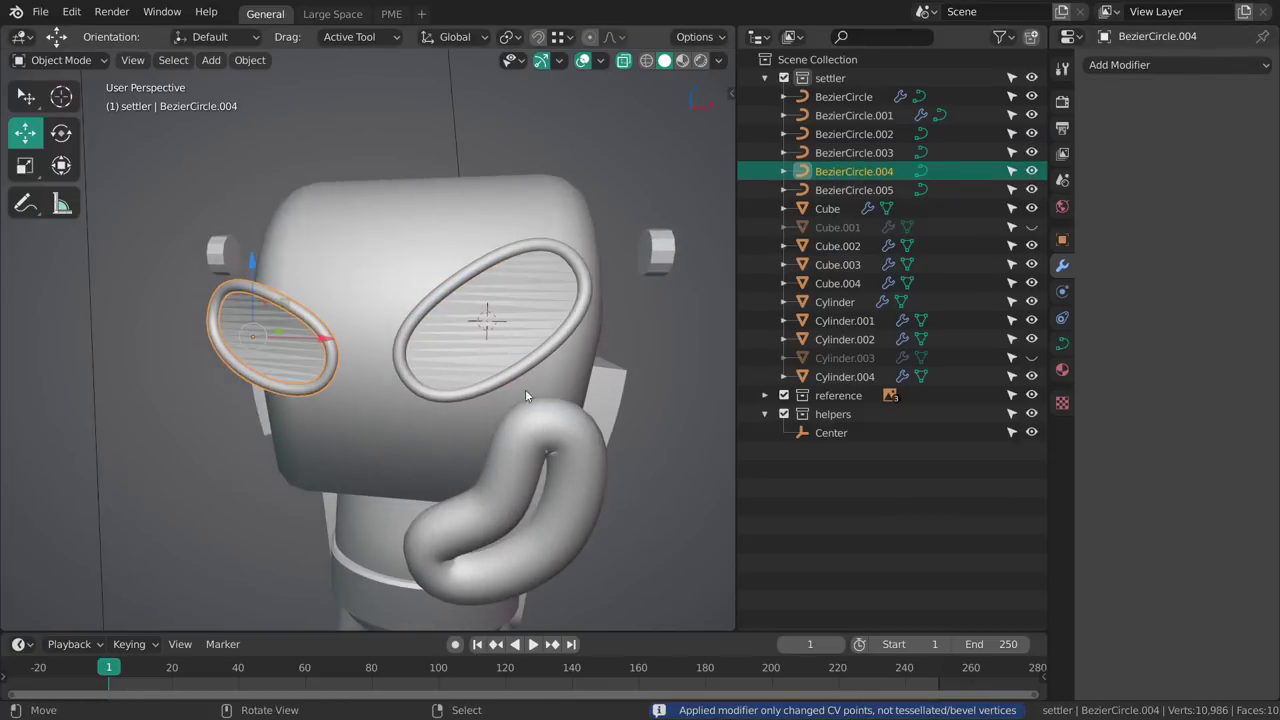
Copy the right-hand eye fill's Shrinkwrap modifier to the bean-shaped fill curve.
middle_drag(509, 408, 485, 378)
click(483, 375)
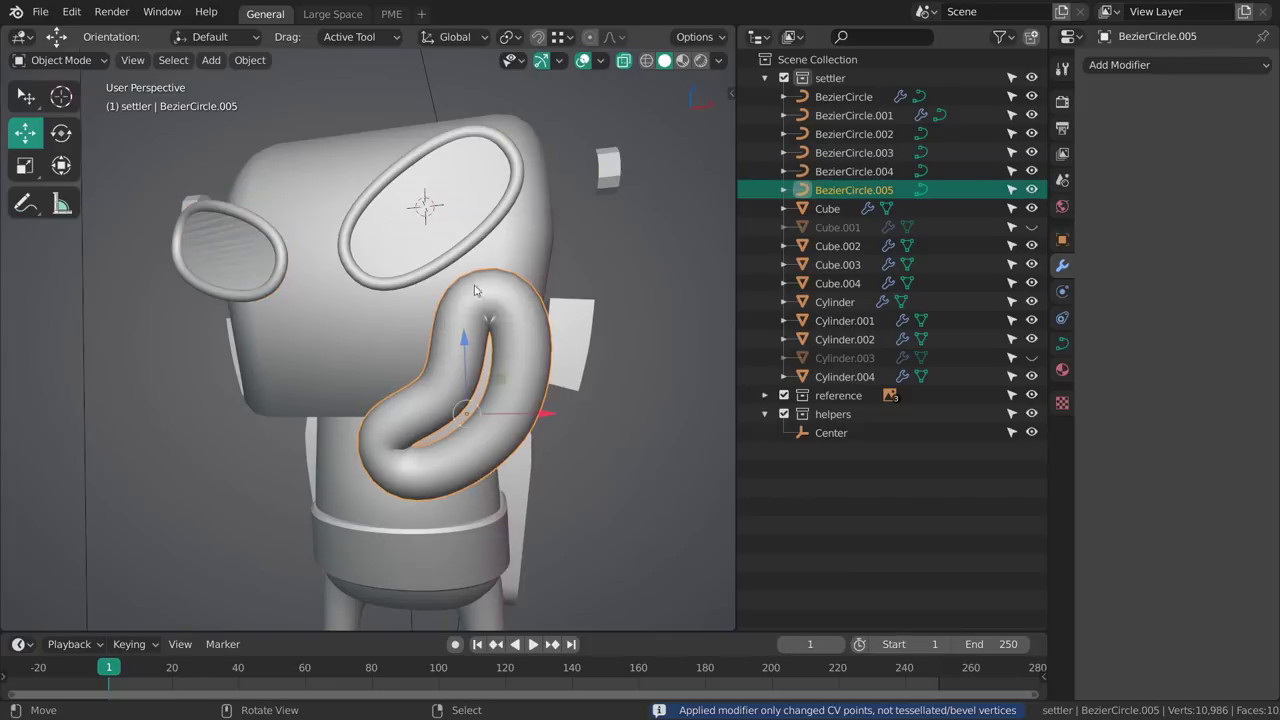
click(452, 217)
click(484, 393)
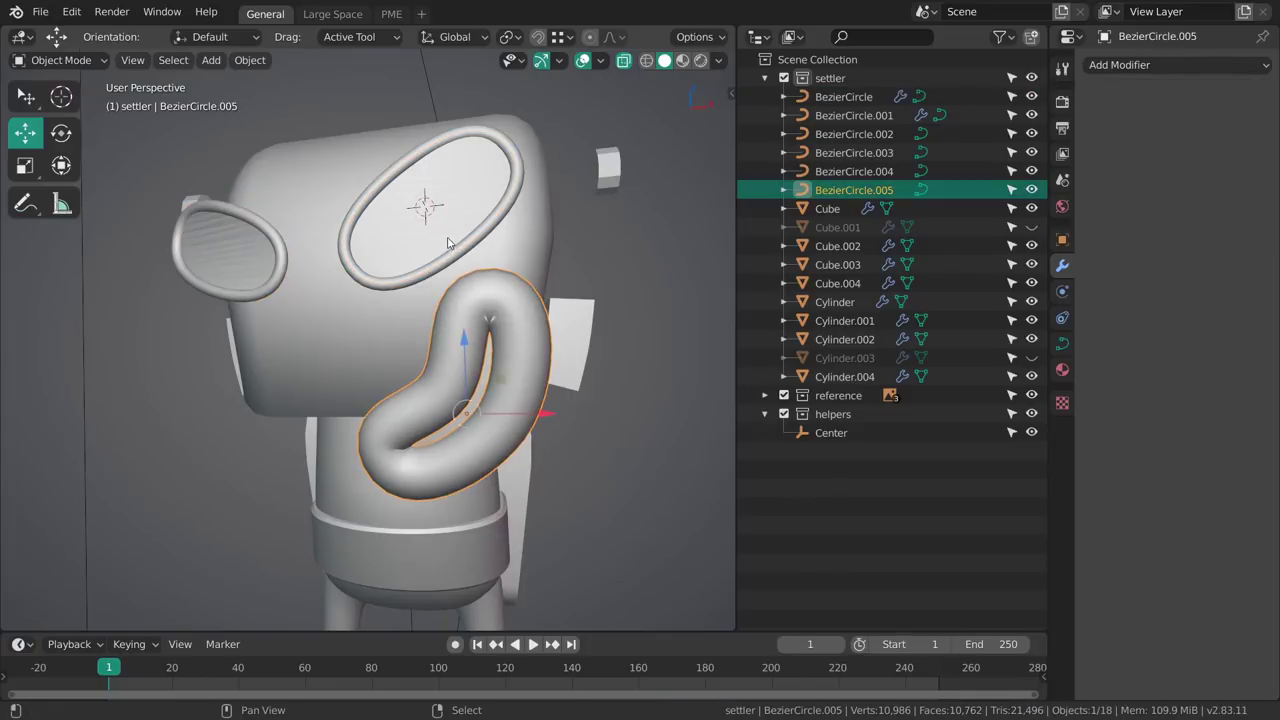
click(485, 383)
shift+click(462, 245)
key(ctrl+c)
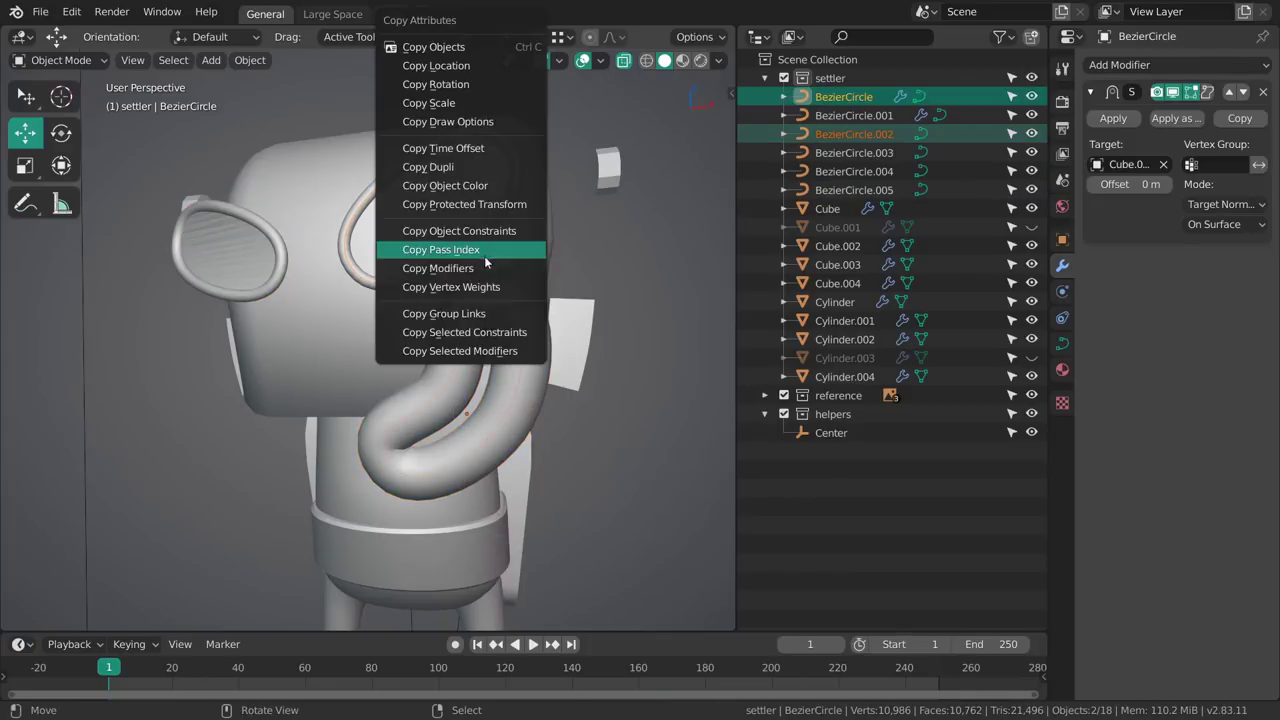
click(438, 268)
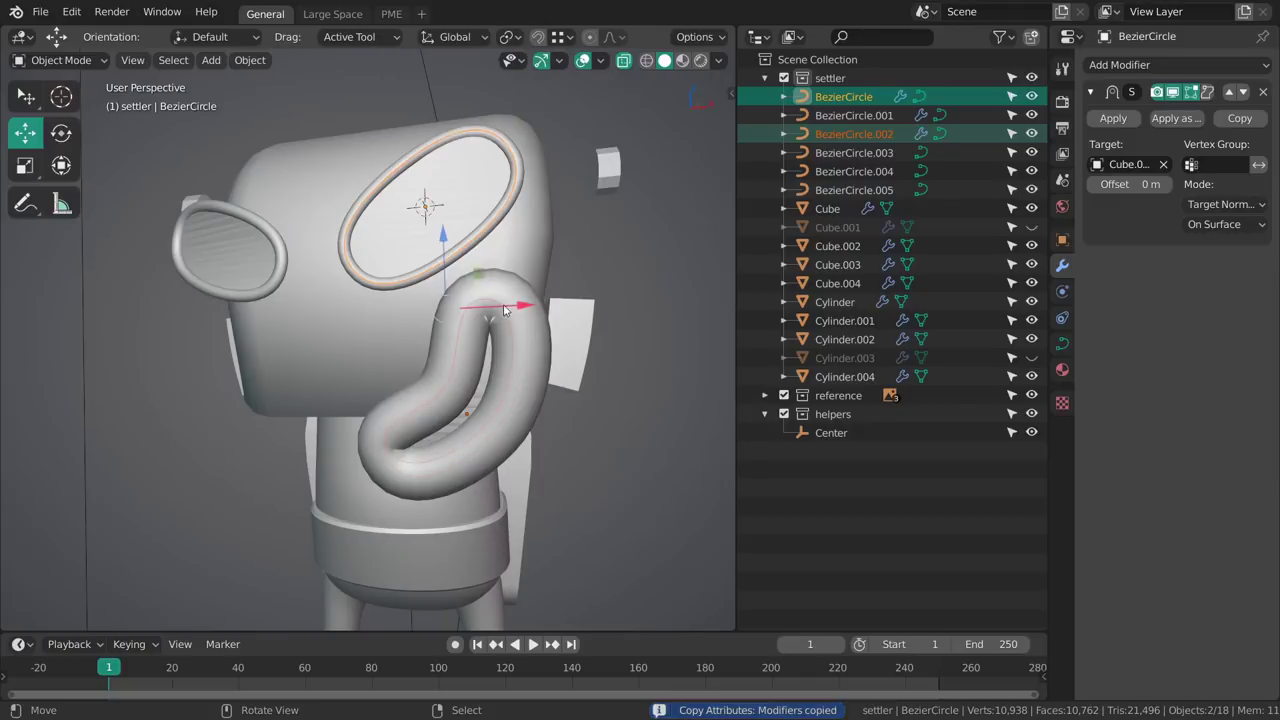
middle_drag(507, 292, 507, 343)
scroll(507, 343, up, 1)
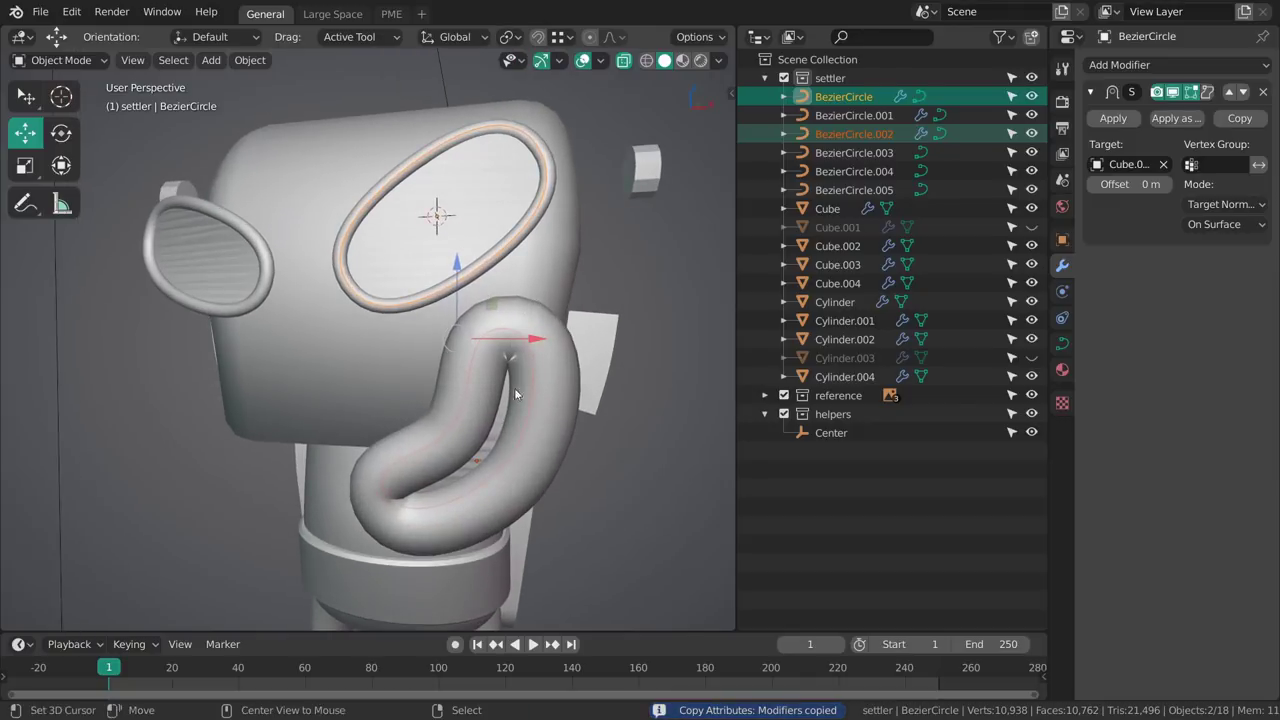
Copy the right-hand eye rim's Shrinkwrap modifier to the bean-shaped rim curve and select only that curve.
key(alt+a)
right_click(500, 425)
right_click(500, 425)
right_click(527, 427)
shift+click(489, 271)
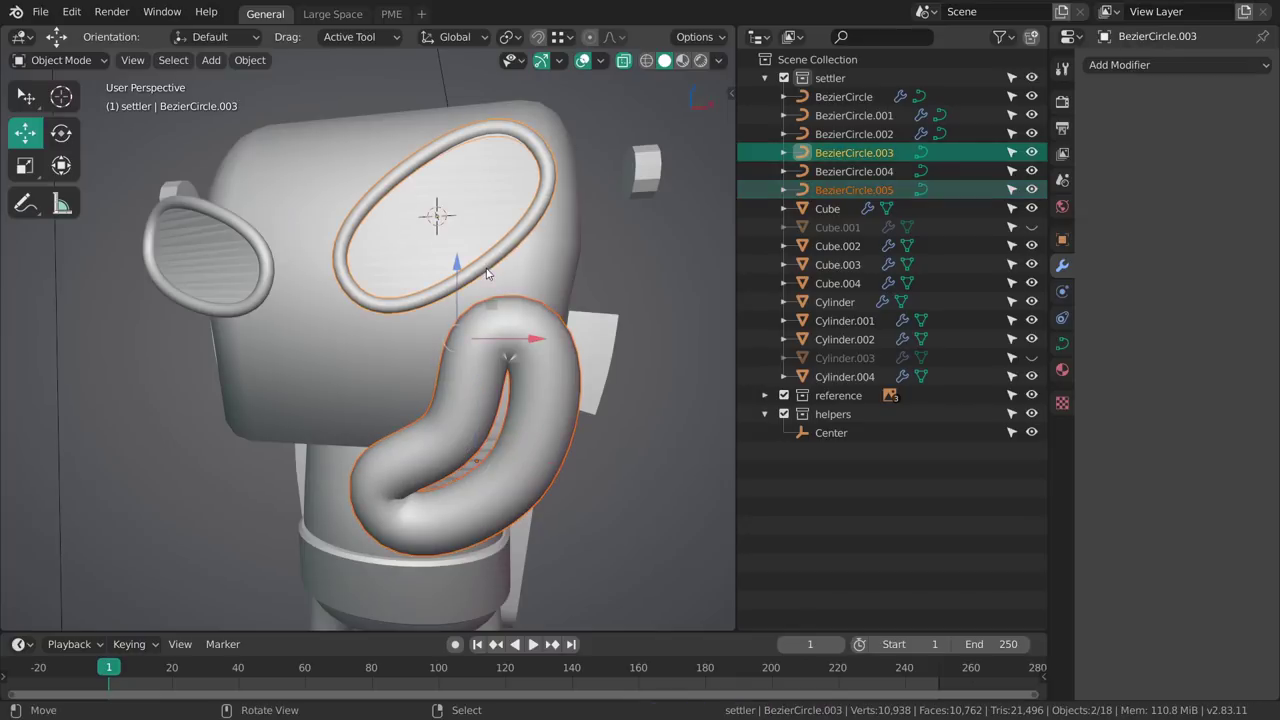
right_click(496, 332)
shift+right_click(475, 266)
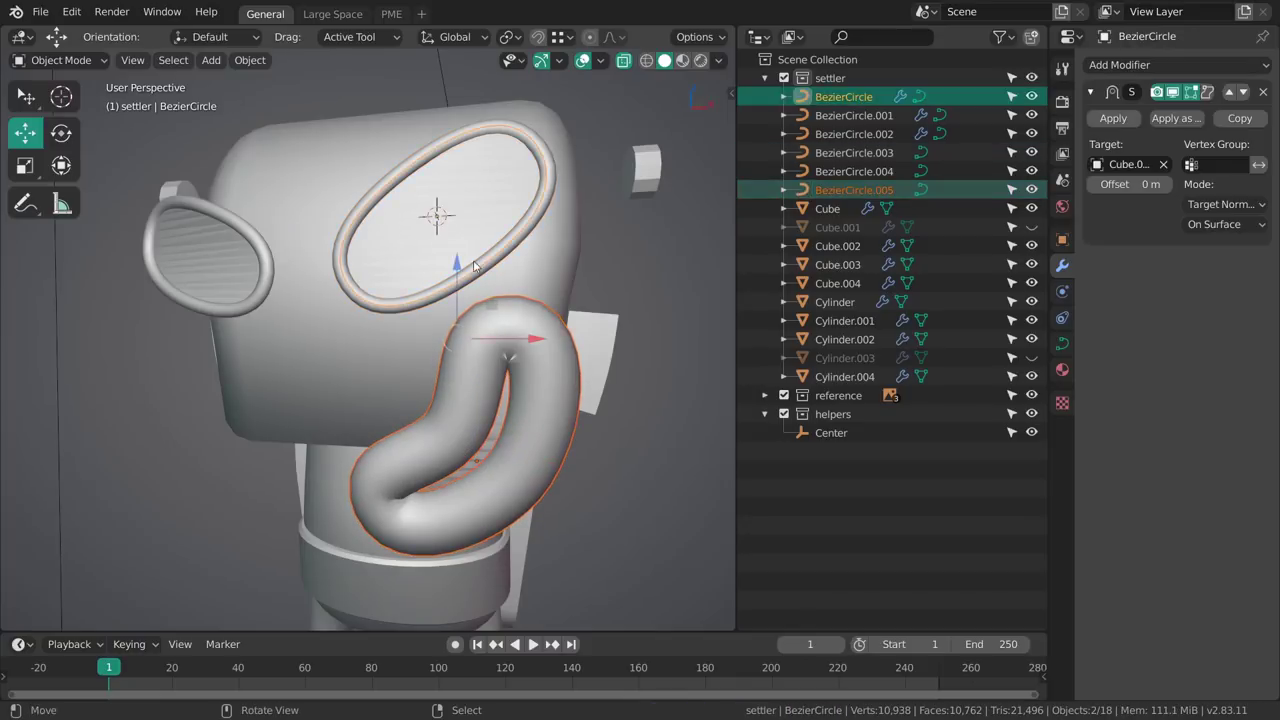
key(ctrl+c)
click(487, 275)
click(512, 367)
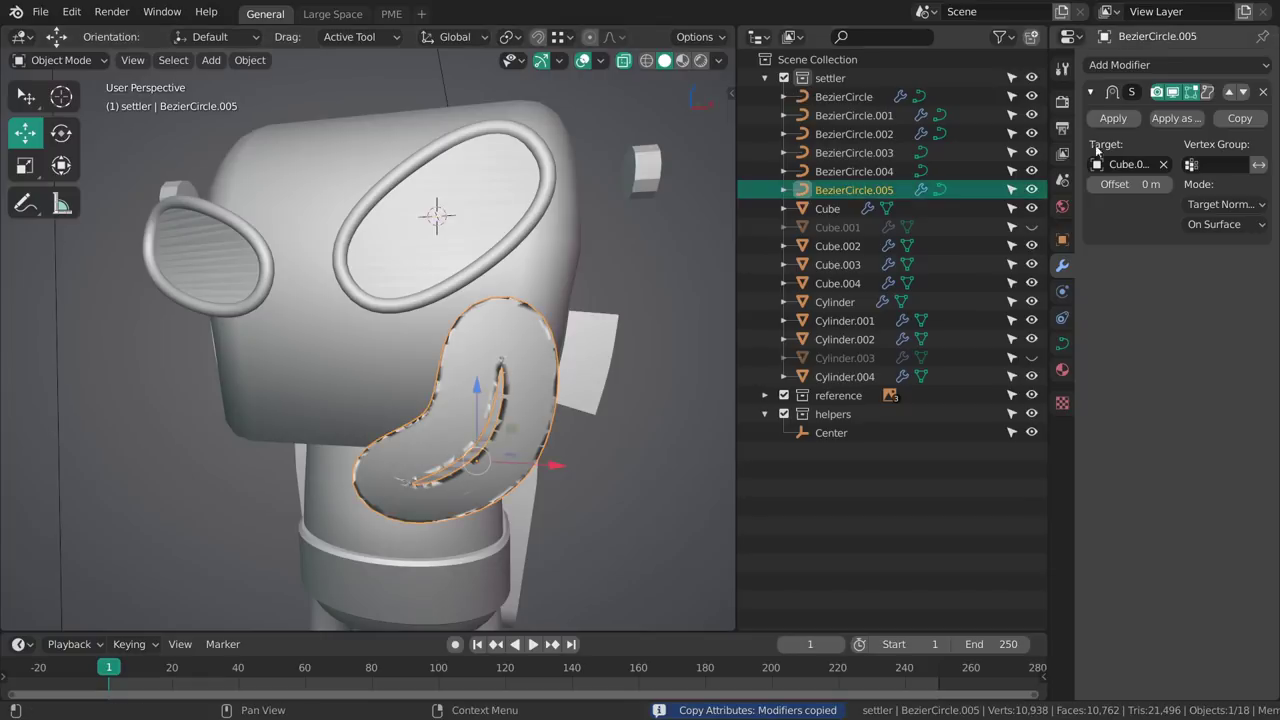
Apply the Shrinkwrap modifier on the bean-shaped rim.
click(1113, 118)
middle_drag(460, 372, 501, 391)
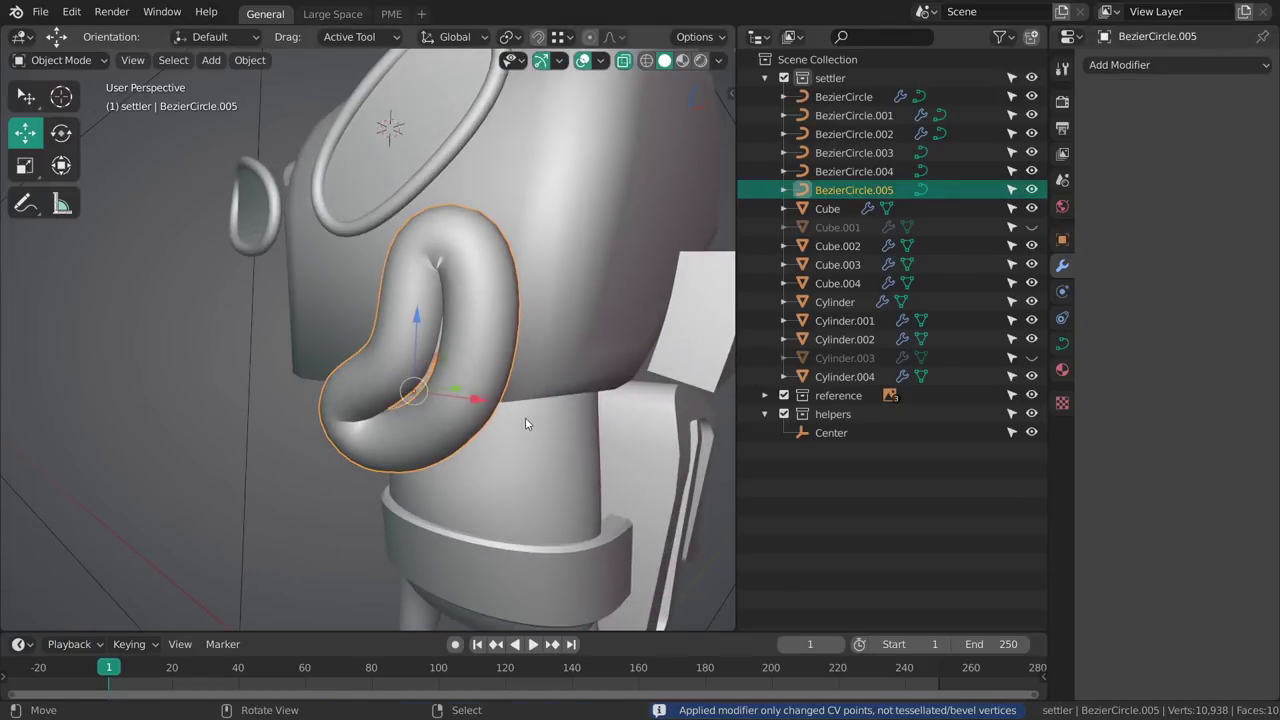
key(KP_Divide)
key(KP_Divide)
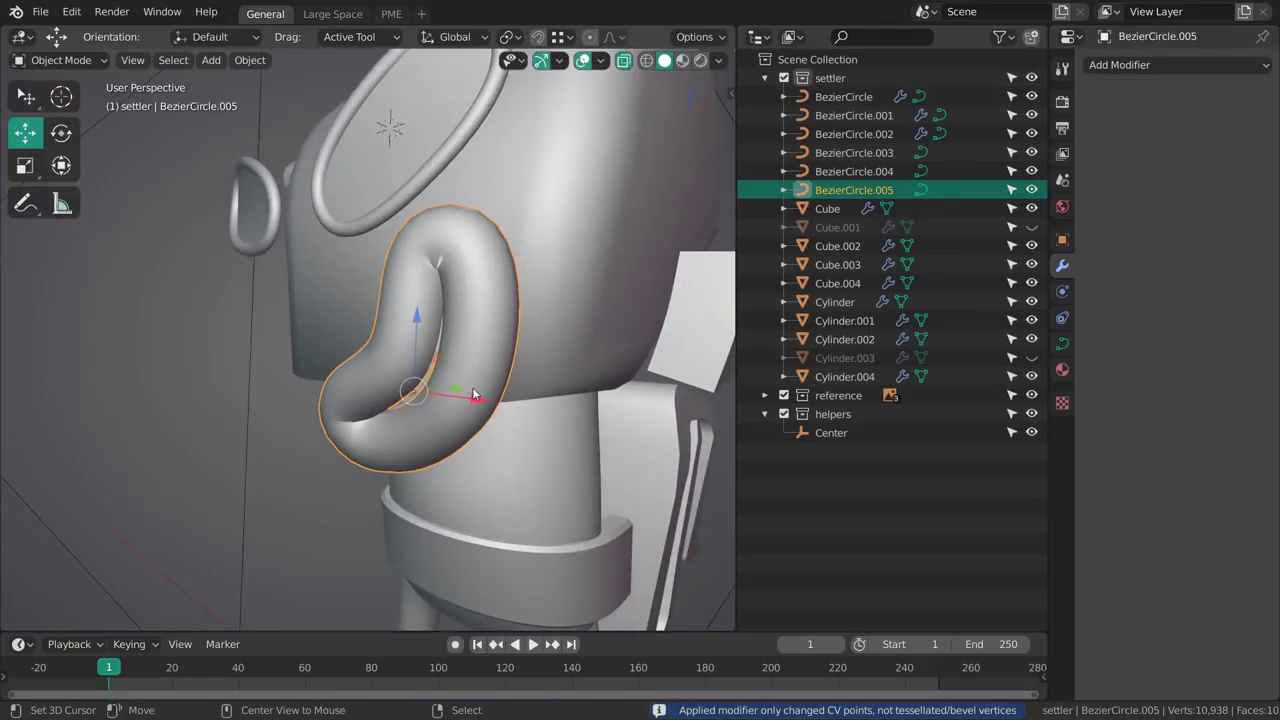
Reveal all hidden objects of the settler and select the bean-shaped rim again.
key(alt+a)
middle_drag(512, 380, 475, 384)
middle_drag(475, 384, 562, 242)
scroll(547, 313, up, 3)
click(547, 313)
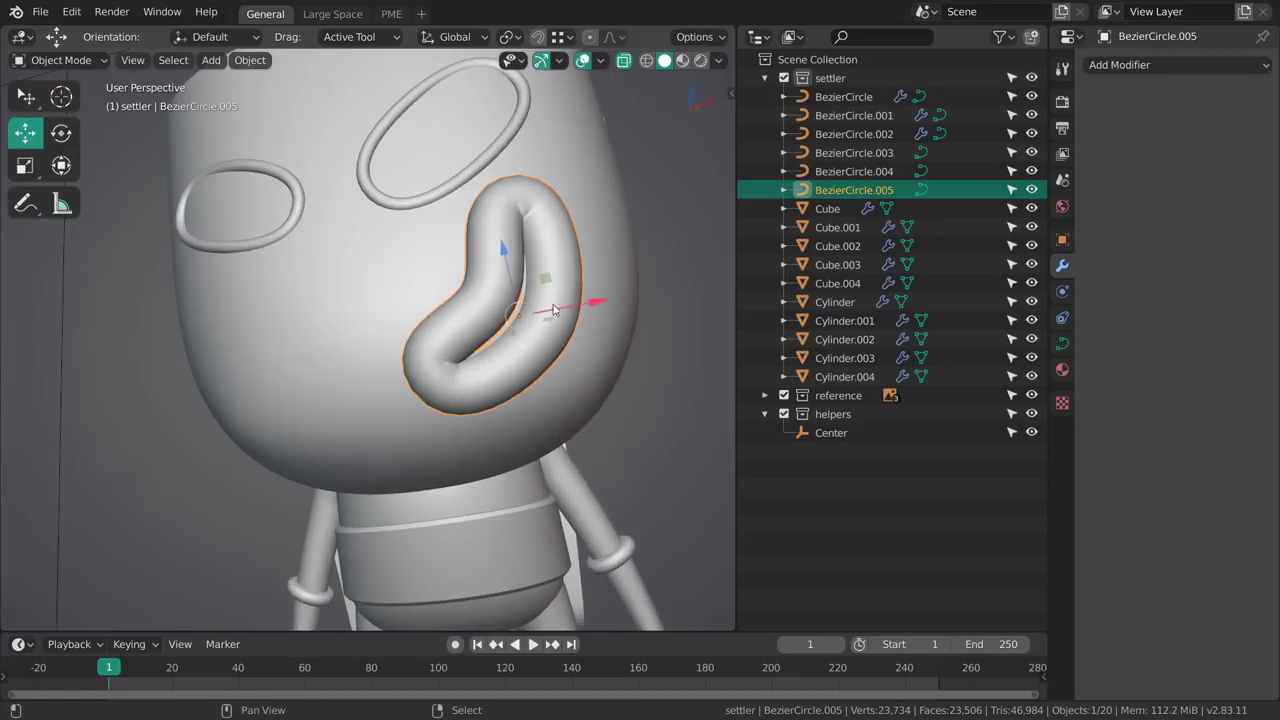
middle_drag(547, 313, 446, 263)
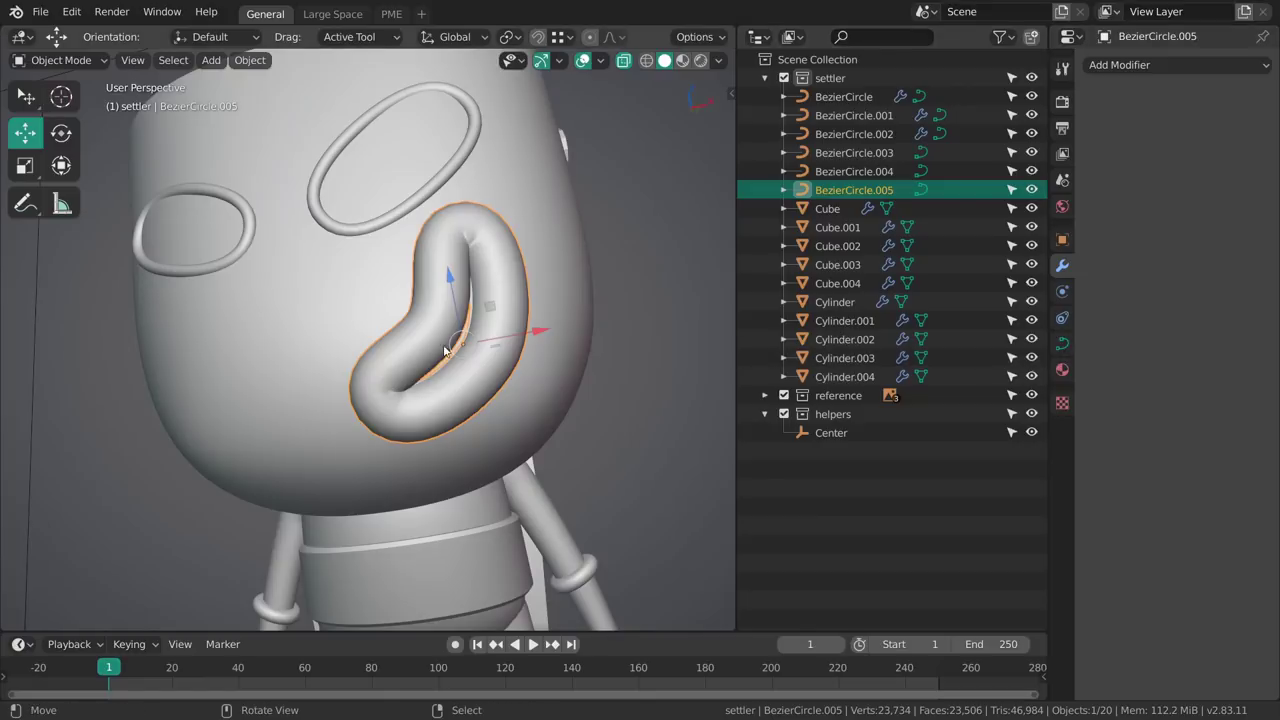
Check the bean-shaped rim's curve bevel settings, its modifiers and its control points.
click(1064, 343)
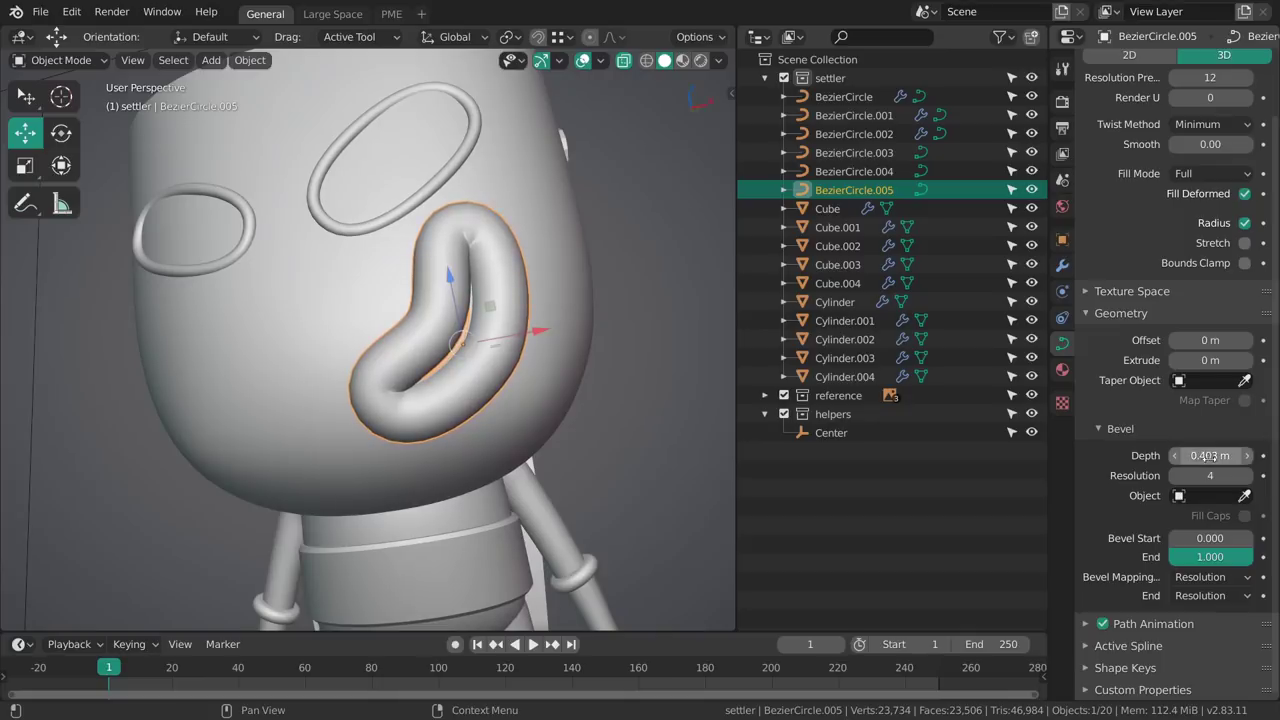
middle_drag(588, 314, 458, 390)
click(1064, 269)
key(Tab)
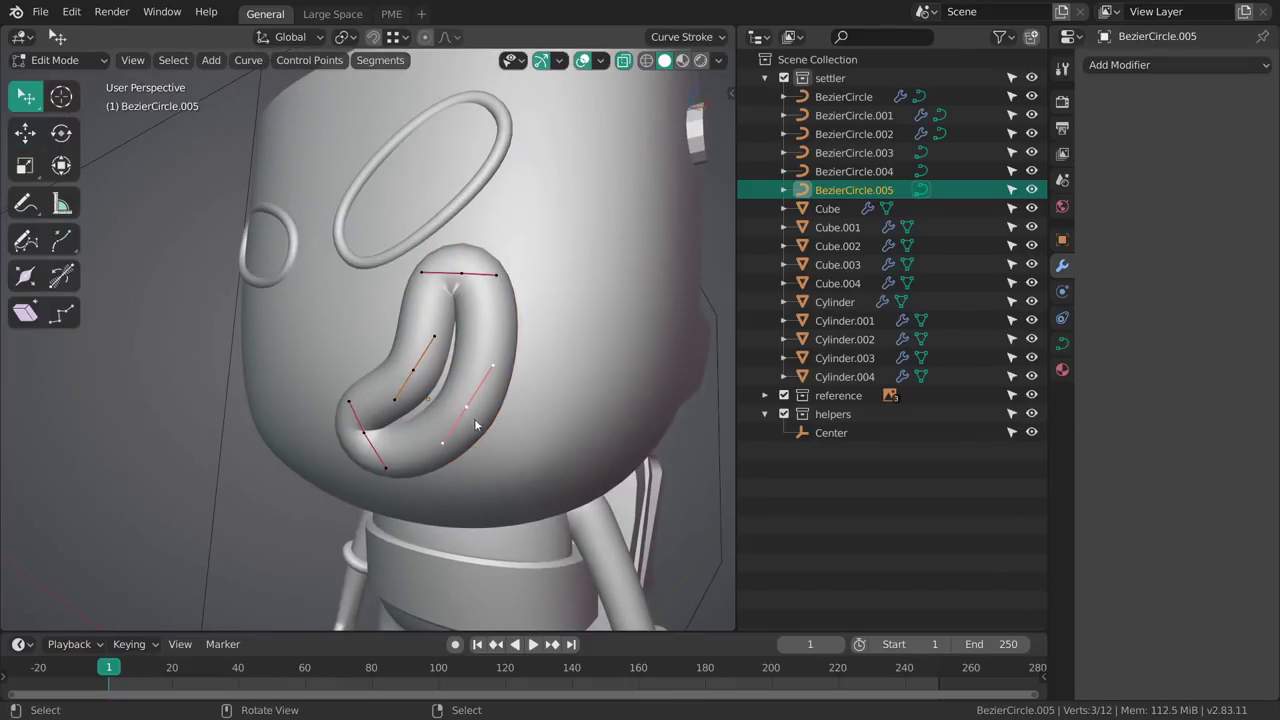
key(Tab)
Lower the Auto Smooth angle of the rounded head block to 16.1° and turn Auto Smooth off.
mouse_move(392, 398)
alt+middle_down()
mouse_move(536, 350)
mouse_move(558, 381)
mouse_move(652, 366)
mouse_move(550, 370)
mouse_move(607, 357)
mouse_move(454, 456)
mouse_move(483, 506)
alt+middle_up()
click(409, 346)
scroll(409, 346, up, 3)
alt+middle_drag(409, 346, 540, 351)
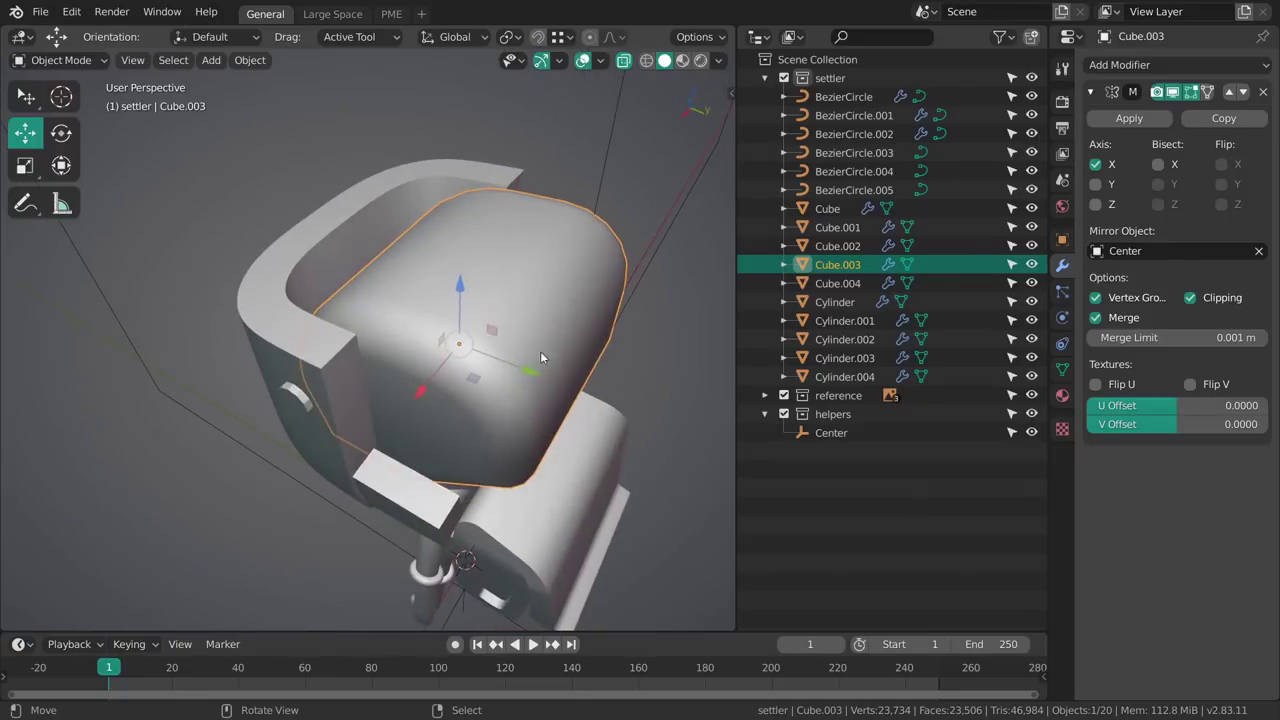
click(1062, 369)
scroll(1115, 175, up, 3)
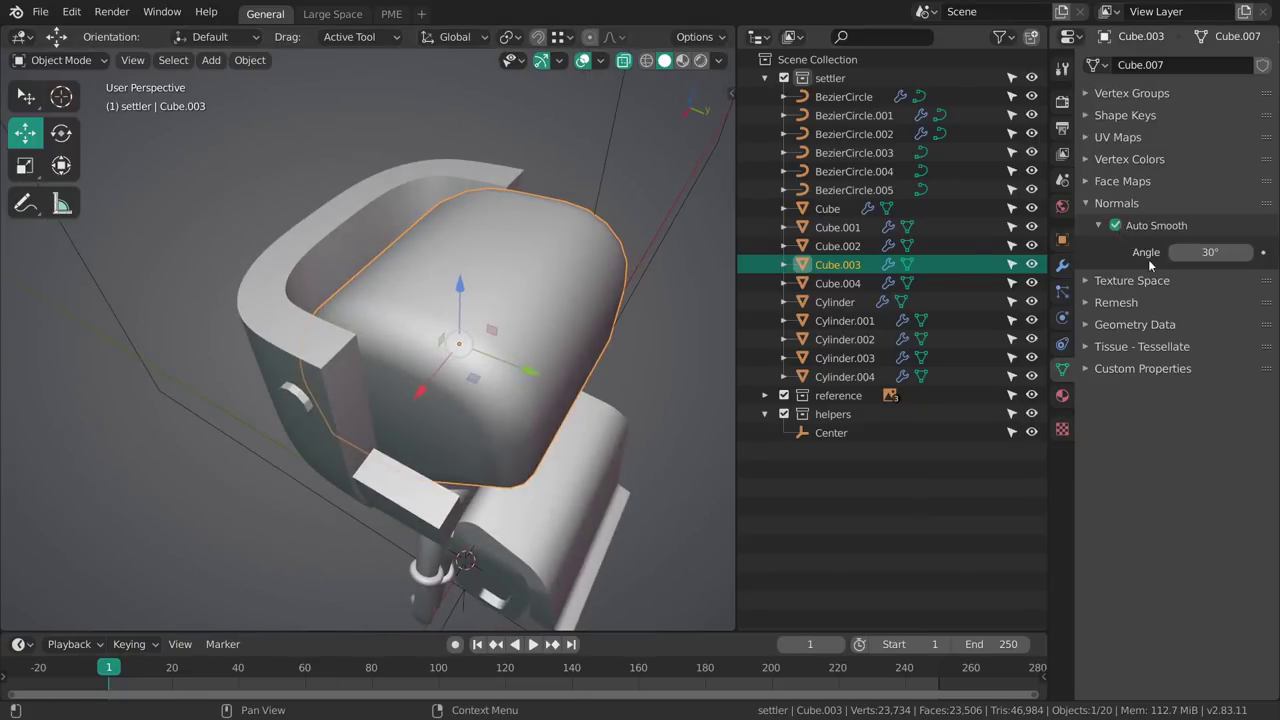
drag(1138, 252, 1107, 248)
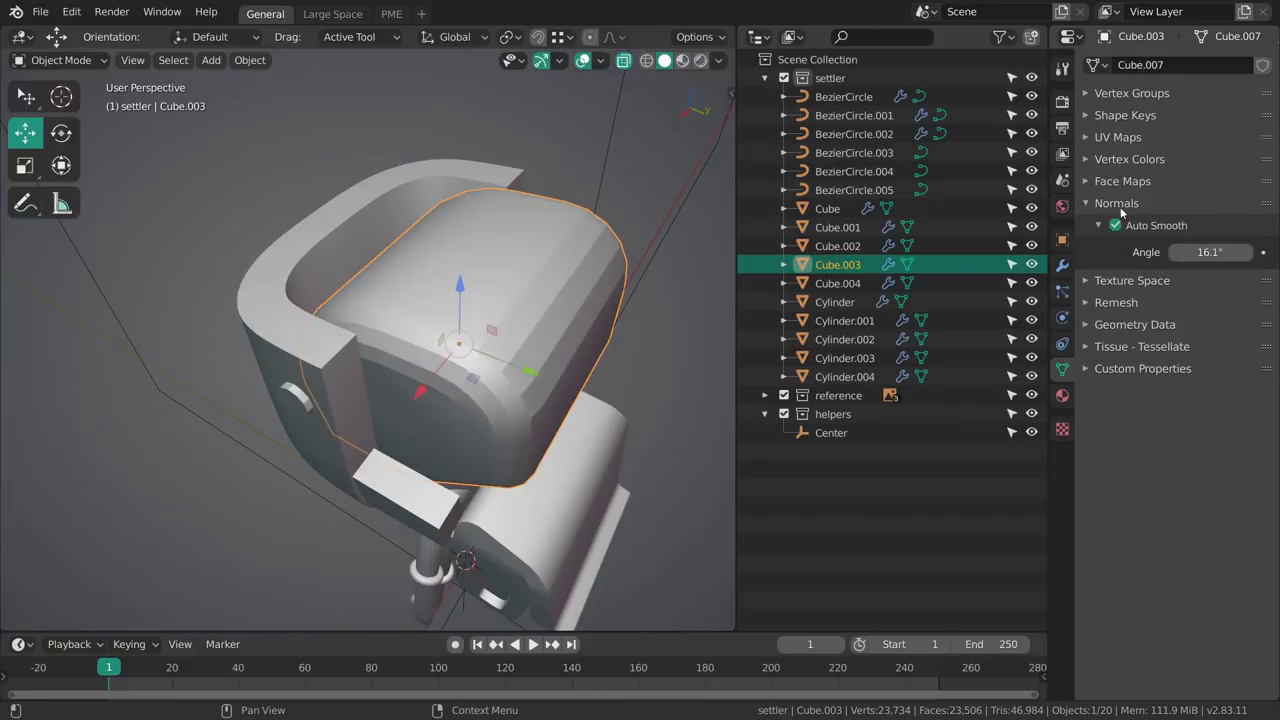
click(1115, 225)
Mark the edges of the head block's flat side face as sharp.
key(Tab)
click(454, 401)
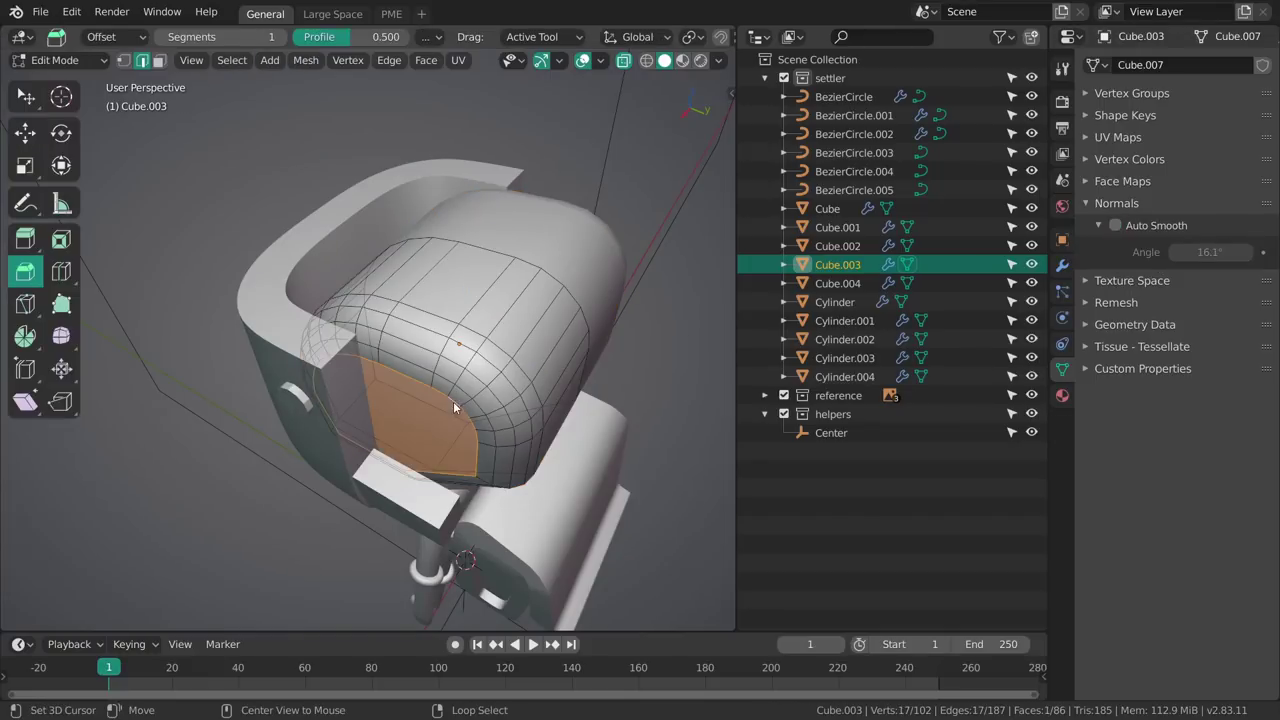
middle_drag(454, 401, 486, 375)
key(ctrl+e)
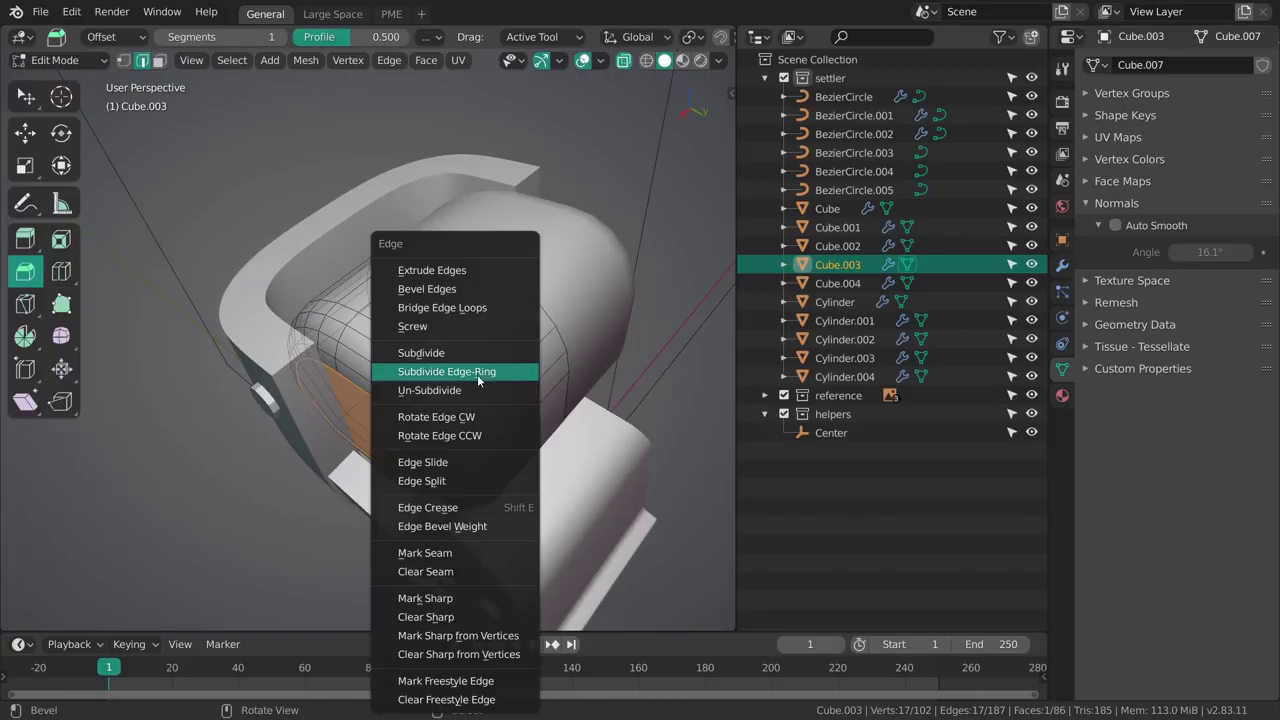
click(470, 599)
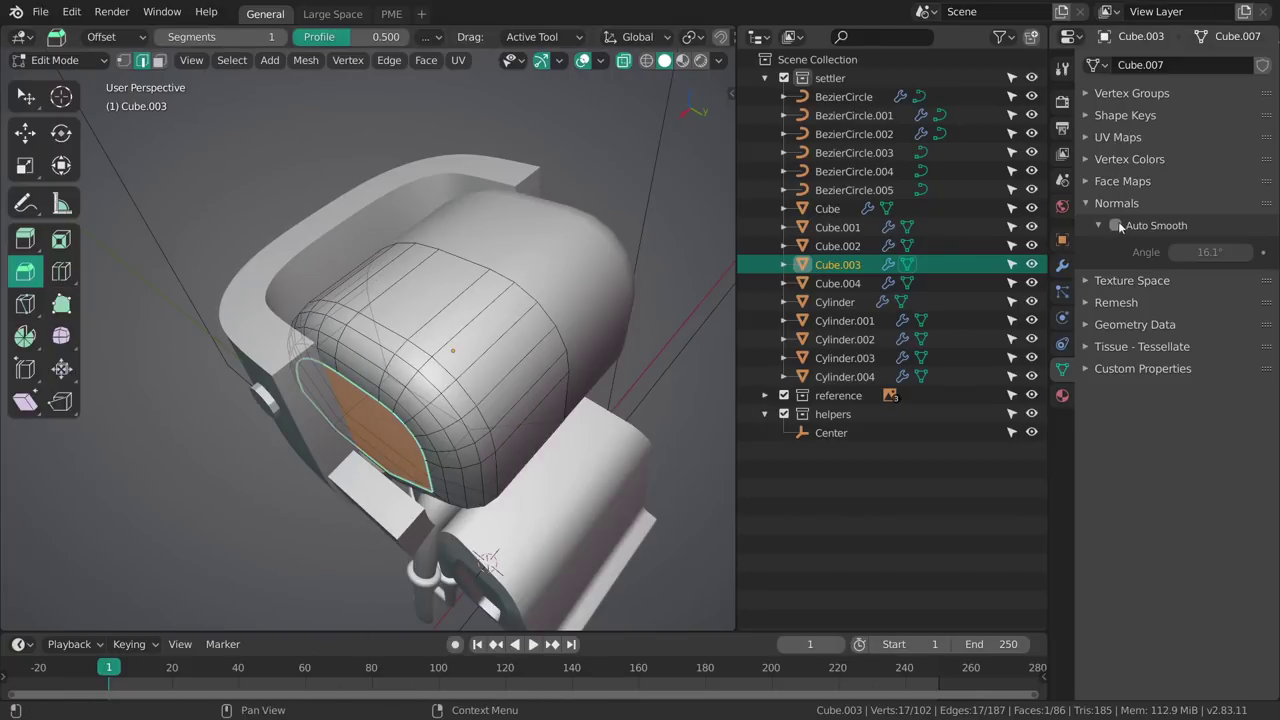
Enable Auto Smooth with a 180° angle on the head block and inspect its shading.
click(1115, 225)
key(Return)
mouse_move(560, 352)
middle_down()
mouse_move(646, 254)
mouse_move(608, 372)
mouse_move(534, 416)
mouse_move(555, 372)
middle_up()
key(shift+alt+z)
key(Tab)
key(alt+a)
Turn Auto Smooth off for the head block and clear the sharp marking from all its edges.
click(1115, 225)
key(Tab)
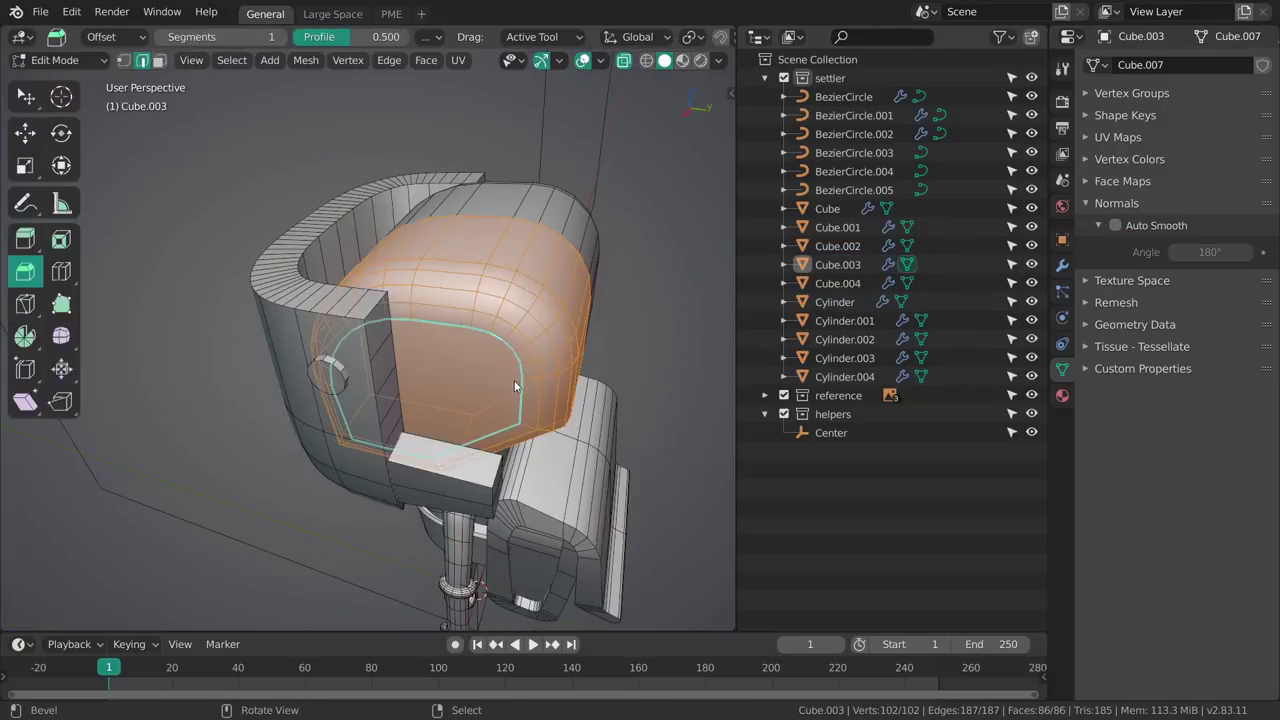
key(ctrl+e)
click(457, 393)
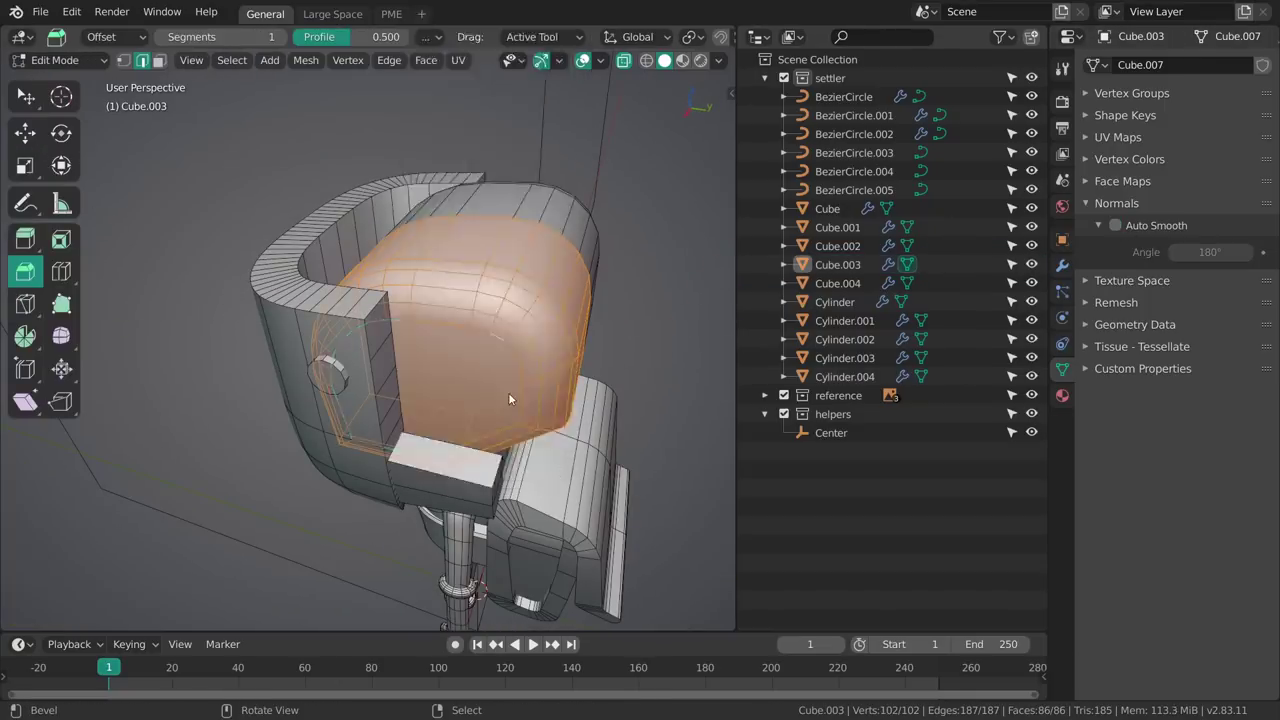
key(Tab)
Snap the 3D cursor to the rounded head block and deselect everything.
scroll(466, 388, down, 4)
middle_drag(515, 334, 488, 396)
scroll(494, 440, up, 4)
middle_drag(500, 484, 468, 450)
right_click(470, 373)
key(shift+s)
click(481, 496)
middle_drag(481, 494, 487, 412)
key(alt+a)
scroll(489, 443, down, 1)
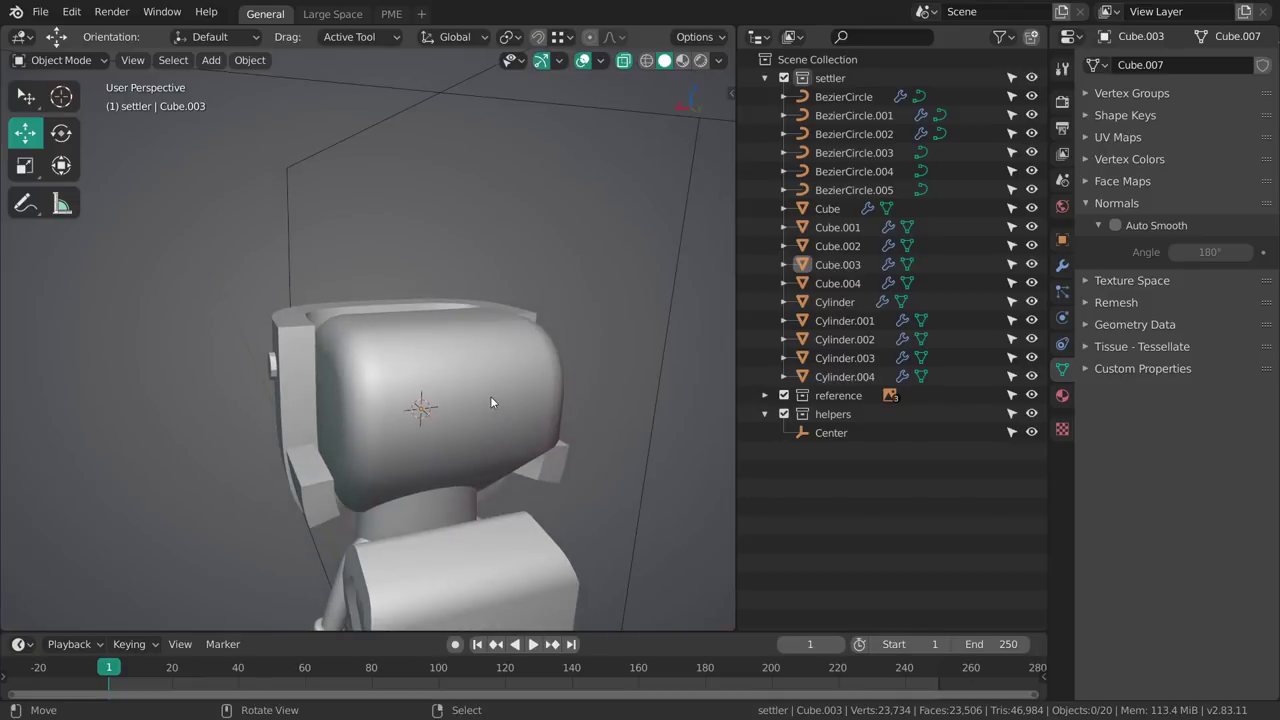
Add a mesh cube at the 3D cursor and delete it.
middle_drag(490, 394, 478, 326)
key(shift+a)
mouse_move(478, 307)
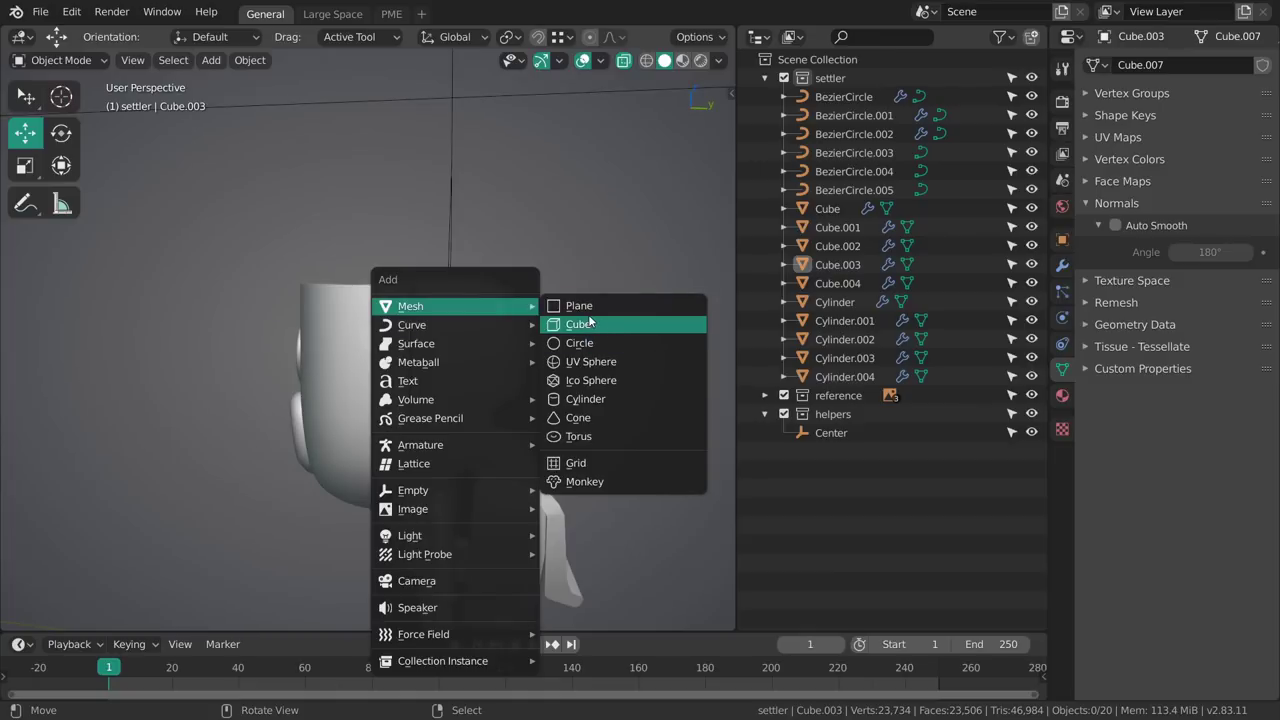
click(591, 327)
scroll(604, 332, down, 3)
middle_drag(604, 332, 540, 395)
key(Delete)
Add a mesh cylinder with 16 vertices at the 3D cursor in the head.
key(shift+a)
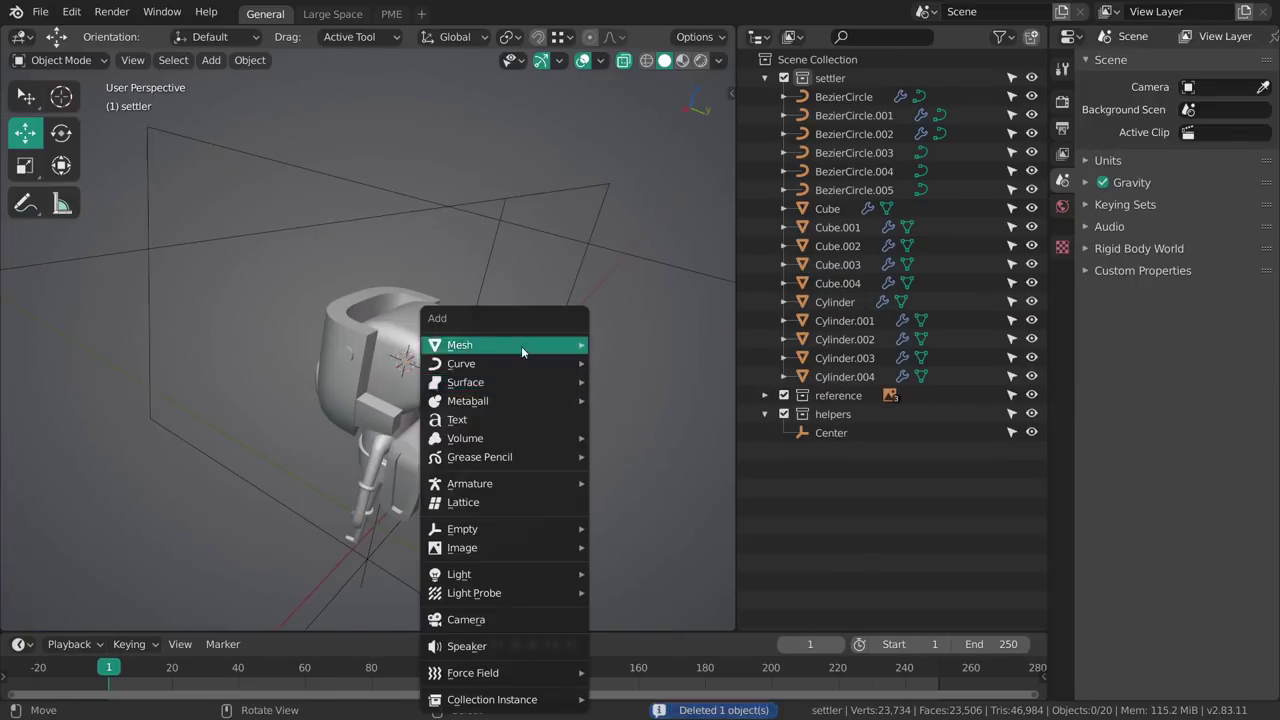
mouse_move(520, 343)
click(637, 440)
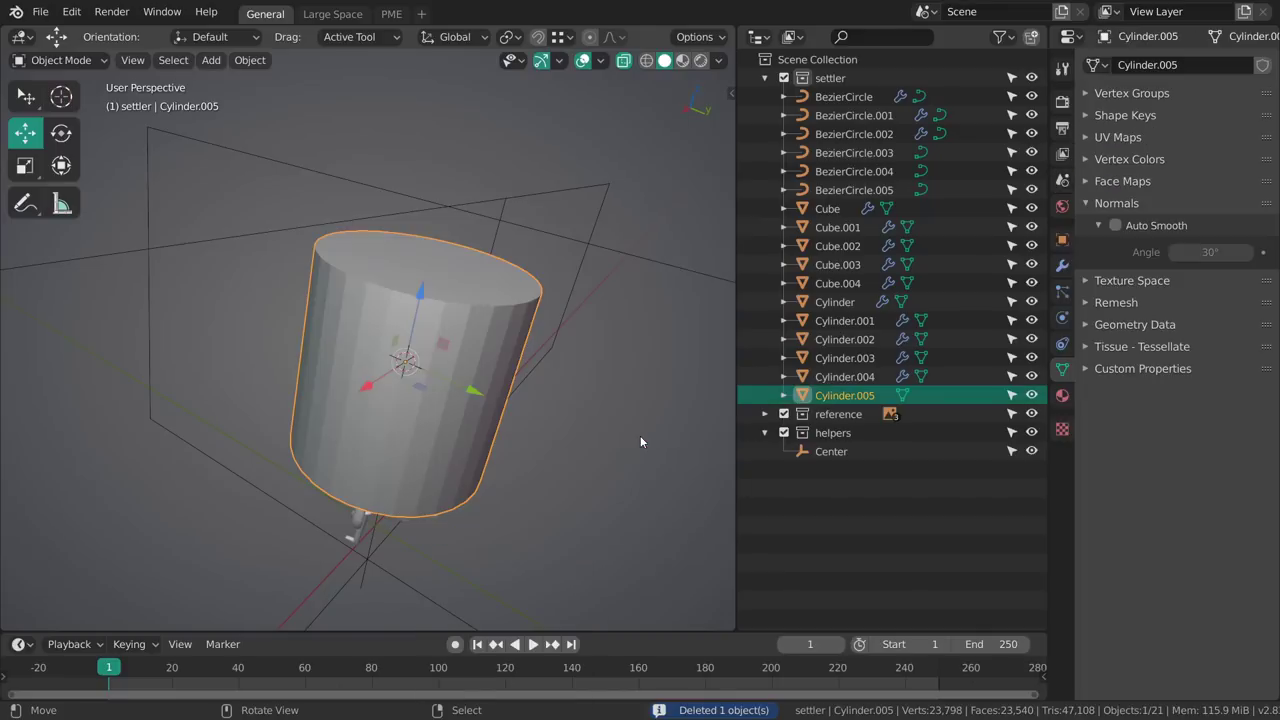
scroll(560, 400, up, 3)
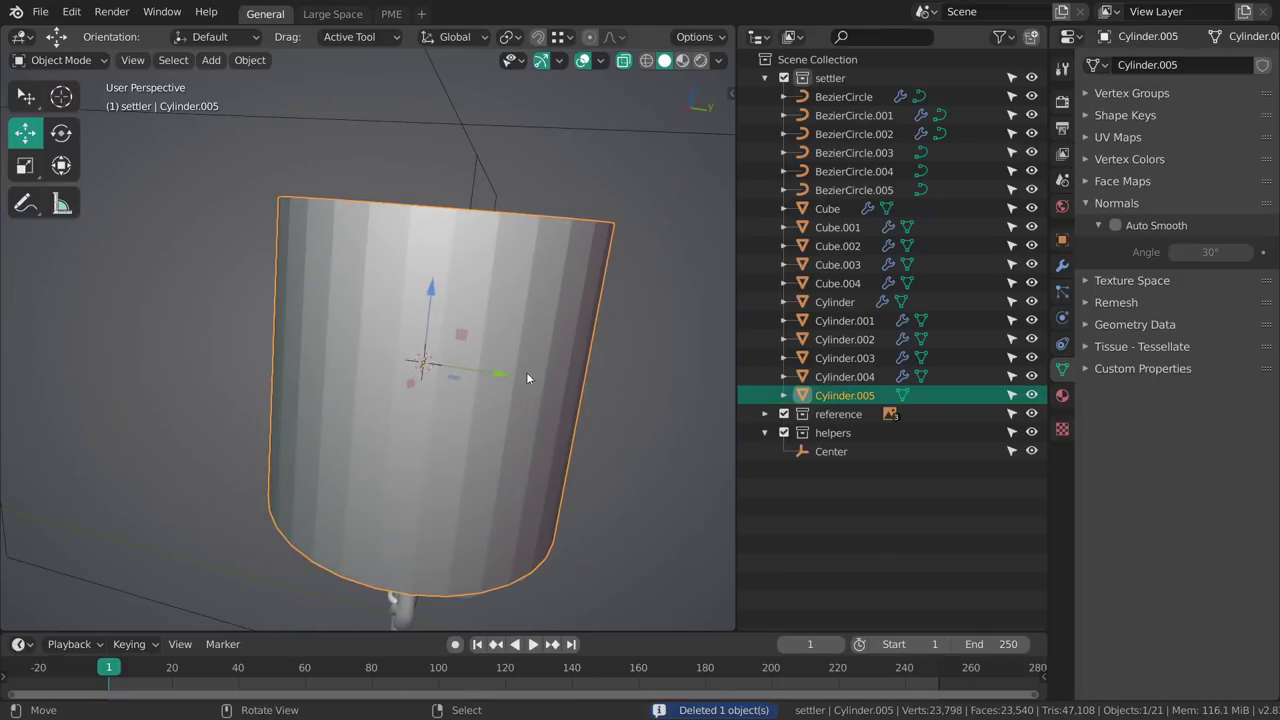
key(n)
click(519, 382)
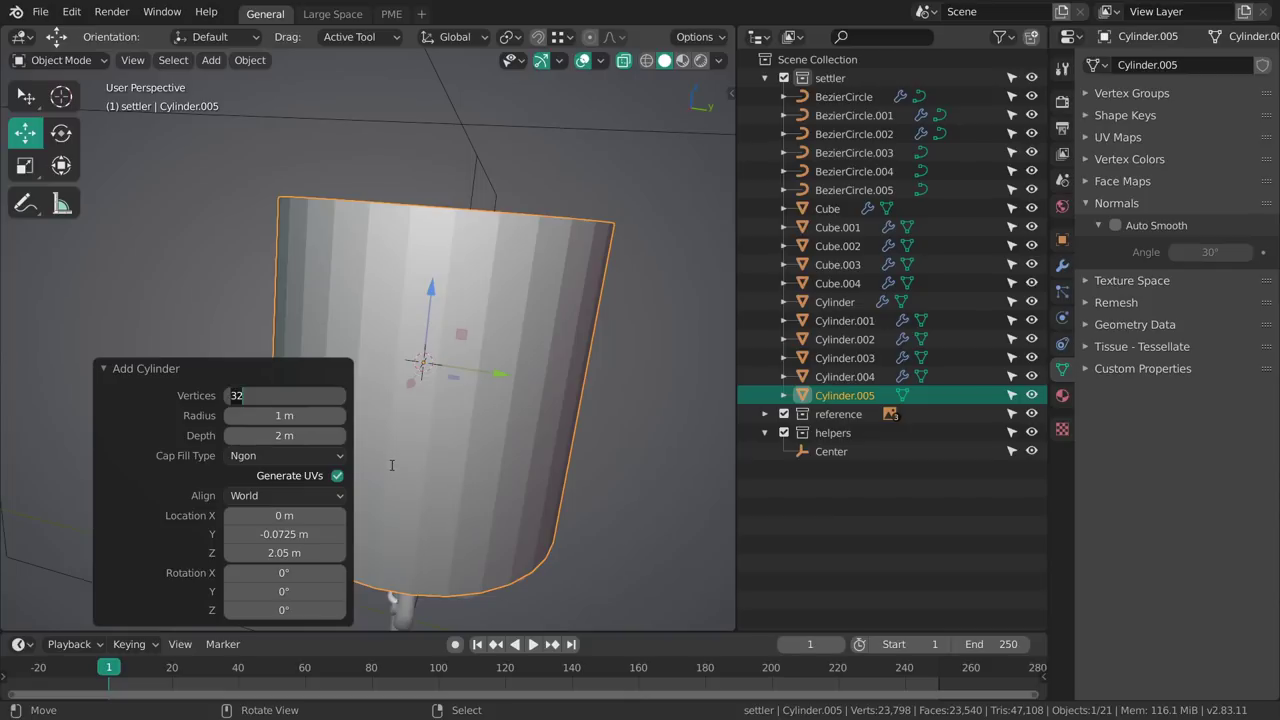
key(Return)
middle_drag(480, 388, 507, 340)
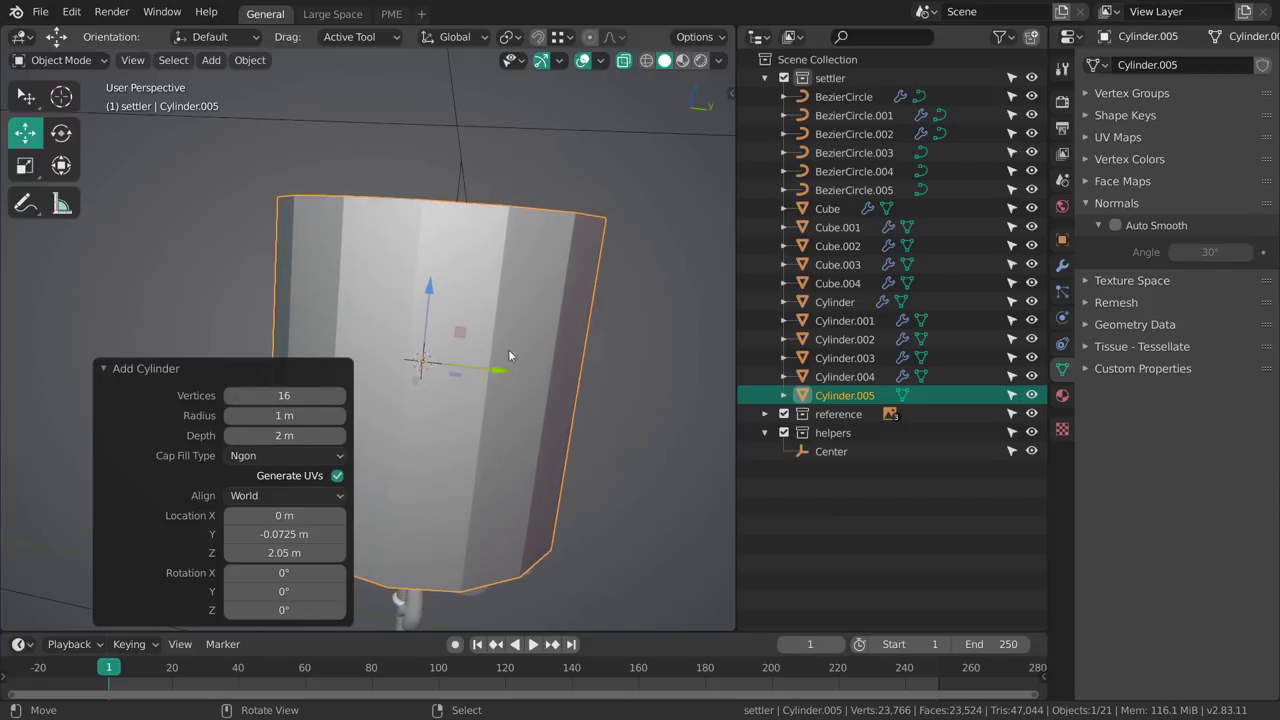
key(n)
click(492, 386)
middle_drag(439, 433, 463, 426)
key(n)
click(451, 518)
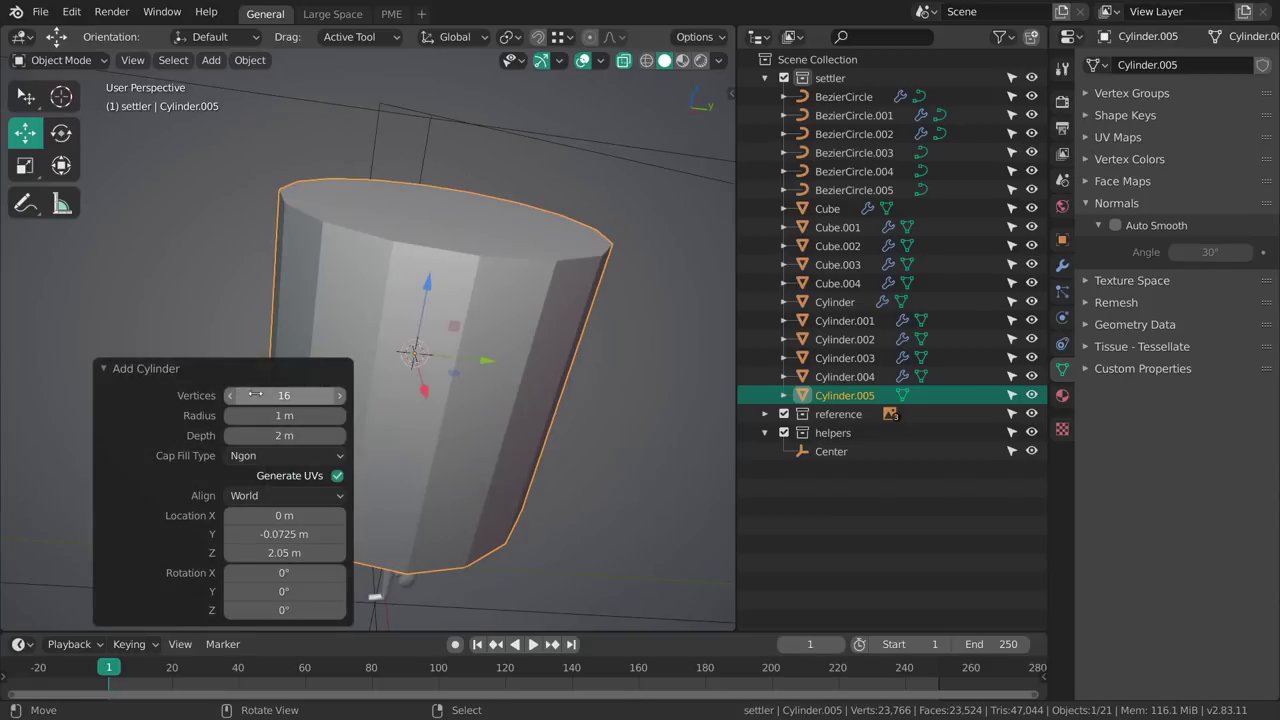
Rotate, scale and position the cylinder in the right orthographic view so it tilts over the back of the head.
mouse_move(471, 373)
middle_down()
mouse_move(512, 503)
mouse_move(544, 418)
mouse_move(498, 386)
middle_up()
key(KP_5)
key(r)
drag(606, 360, 446, 545)
key(s)
drag(536, 555, 538, 414)
key(g)
Examine the arm mesh's face and edge loops in Edit Mode from the side.
shift+middle_drag(447, 543, 441, 386)
scroll(441, 384, up, 5)
click(451, 400)
key(Tab)
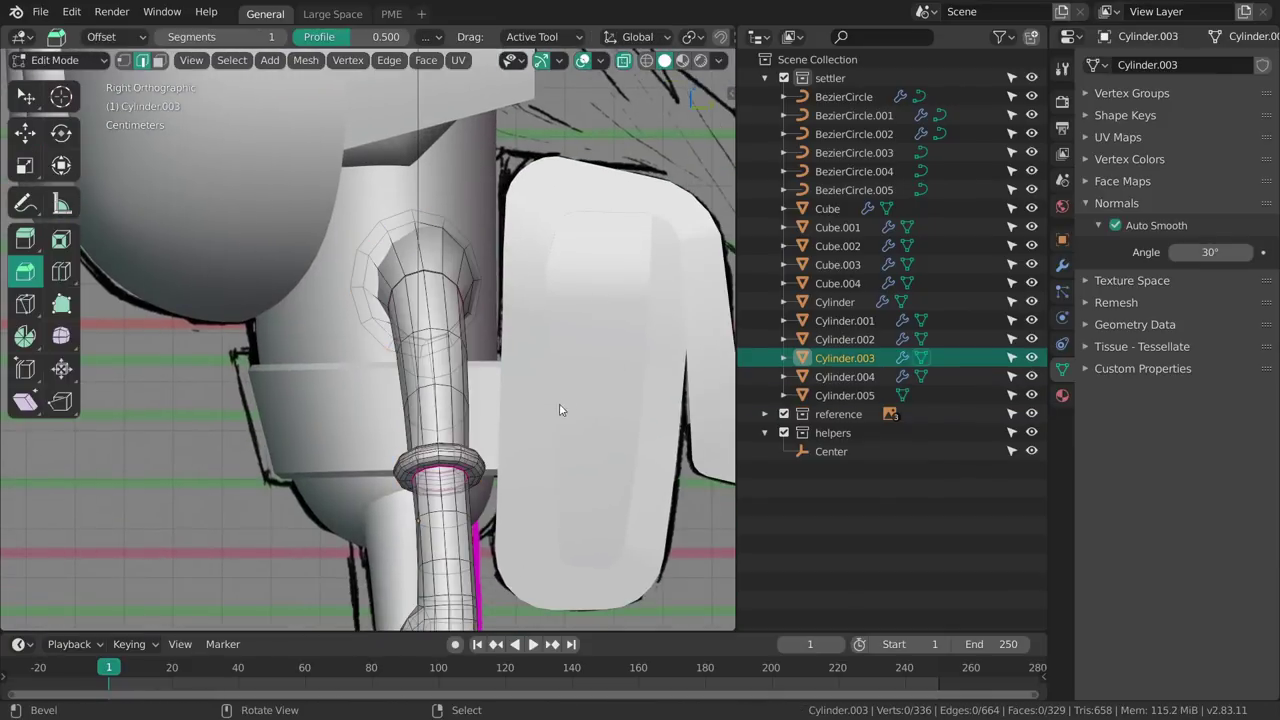
scroll(447, 405, up, 2)
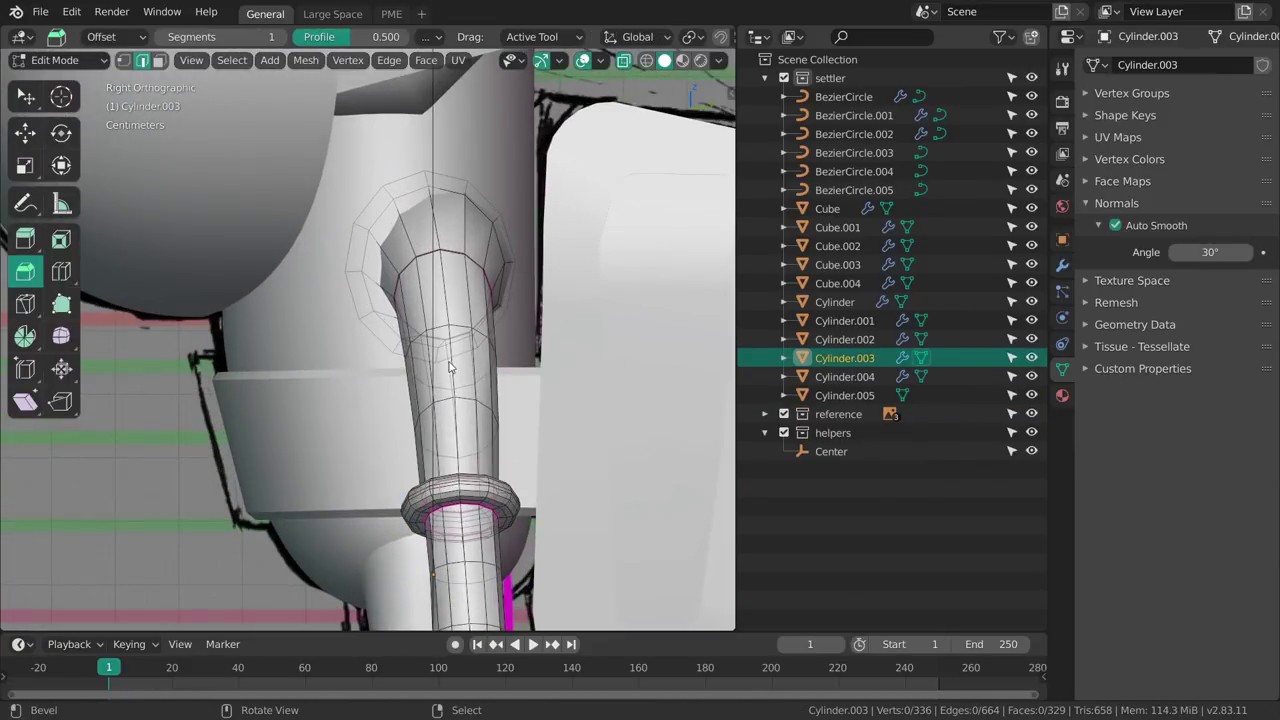
alt+click(458, 328)
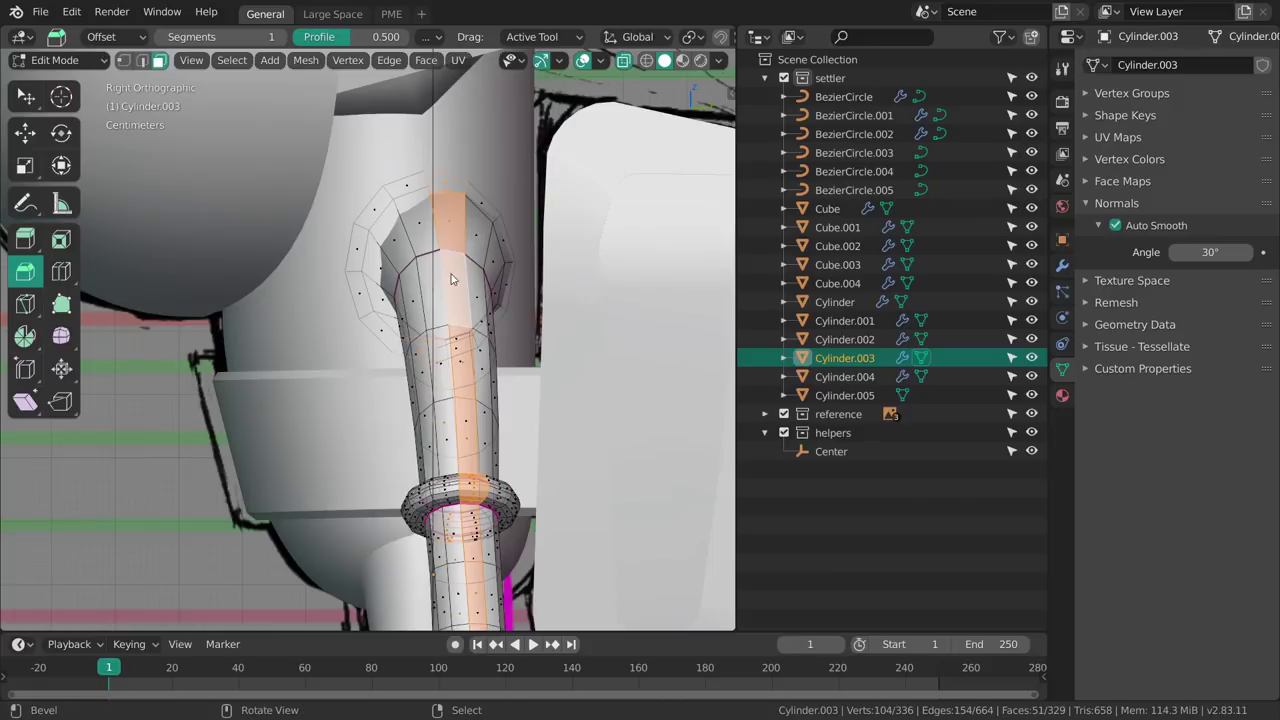
shift+middle_drag(446, 343, 443, 323)
key(2)
alt+click(443, 287)
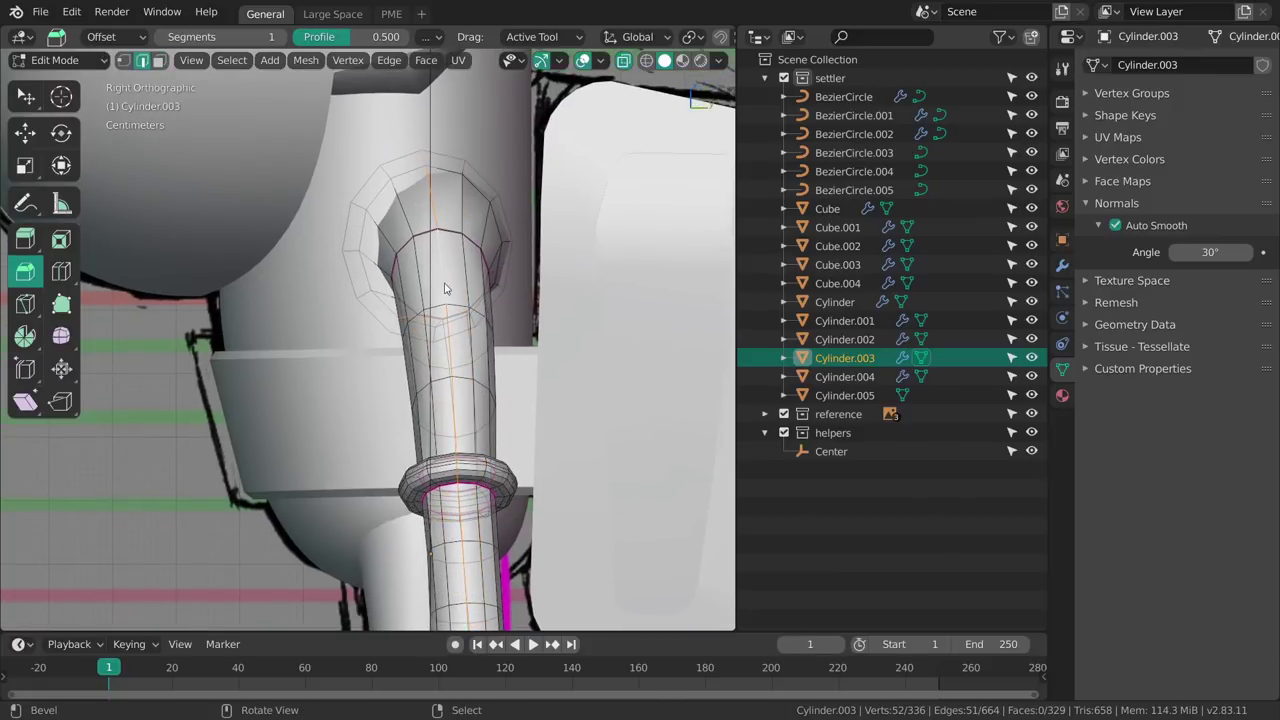
shift+middle_drag(449, 346, 473, 262)
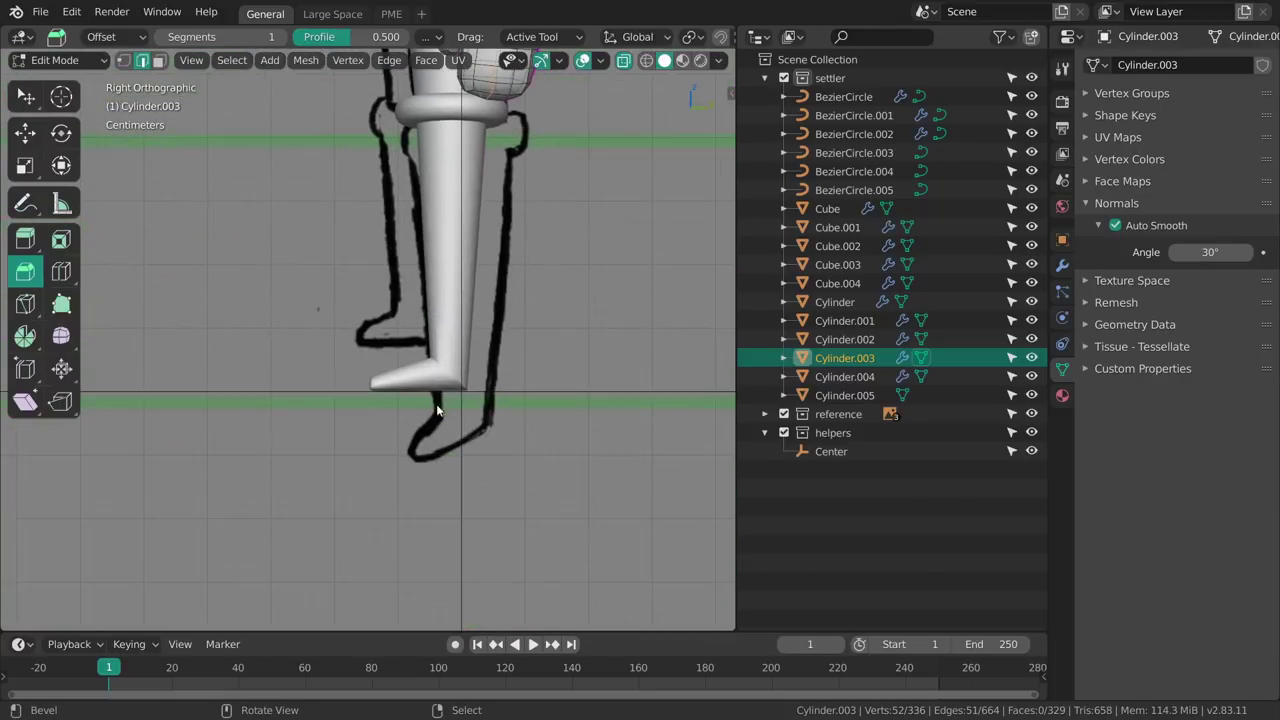
key(Tab)
Move the tilted cylinder's front cap face backward in side view to shorten the cylinder.
middle_drag(440, 403, 447, 300)
shift+middle_drag(447, 300, 450, 620)
middle_drag(490, 400, 516, 473)
key(KP_3)
key(alt+a)
right_click(573, 257)
key(Tab)
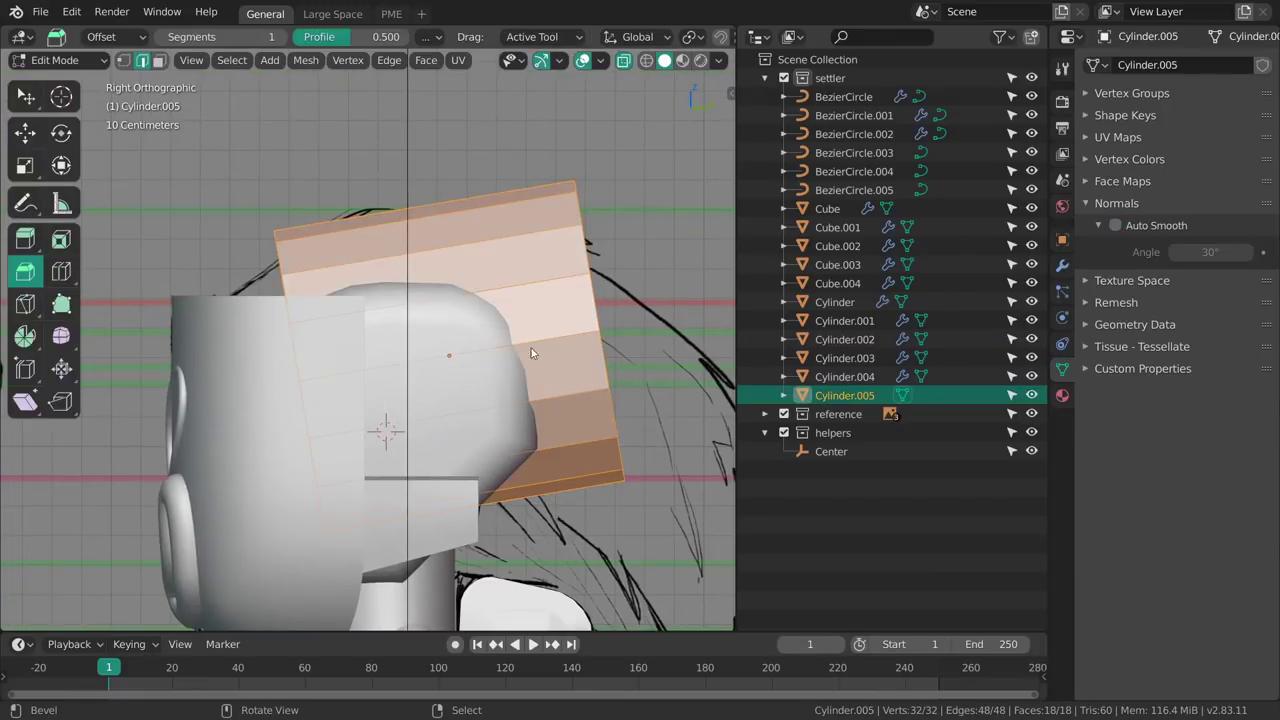
key(3)
right_click(303, 390)
shift+middle_drag(417, 467, 480, 424)
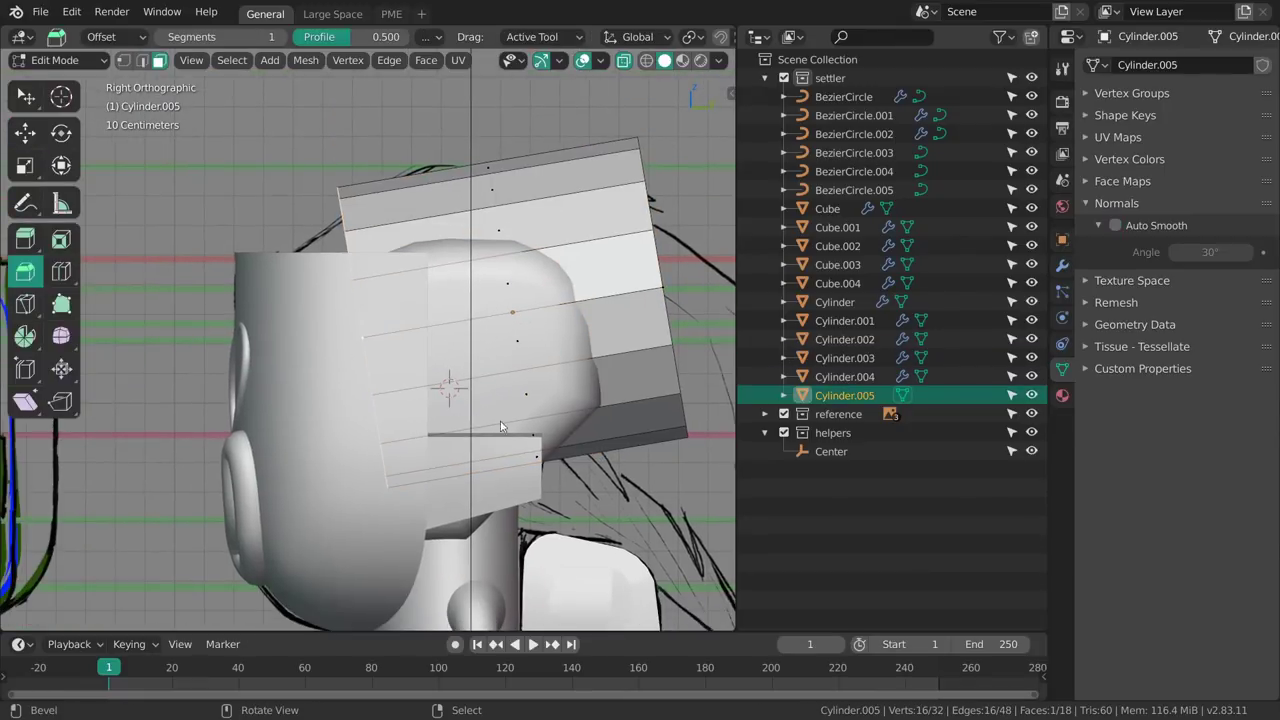
key(g)
drag(472, 410, 571, 394)
Select the whole cylinder mesh, then move and enlarge it to match the reference outline behind the head, using wireframe display.
ctrl+middle_drag(572, 393, 563, 338)
key(alt+a)
key(a)
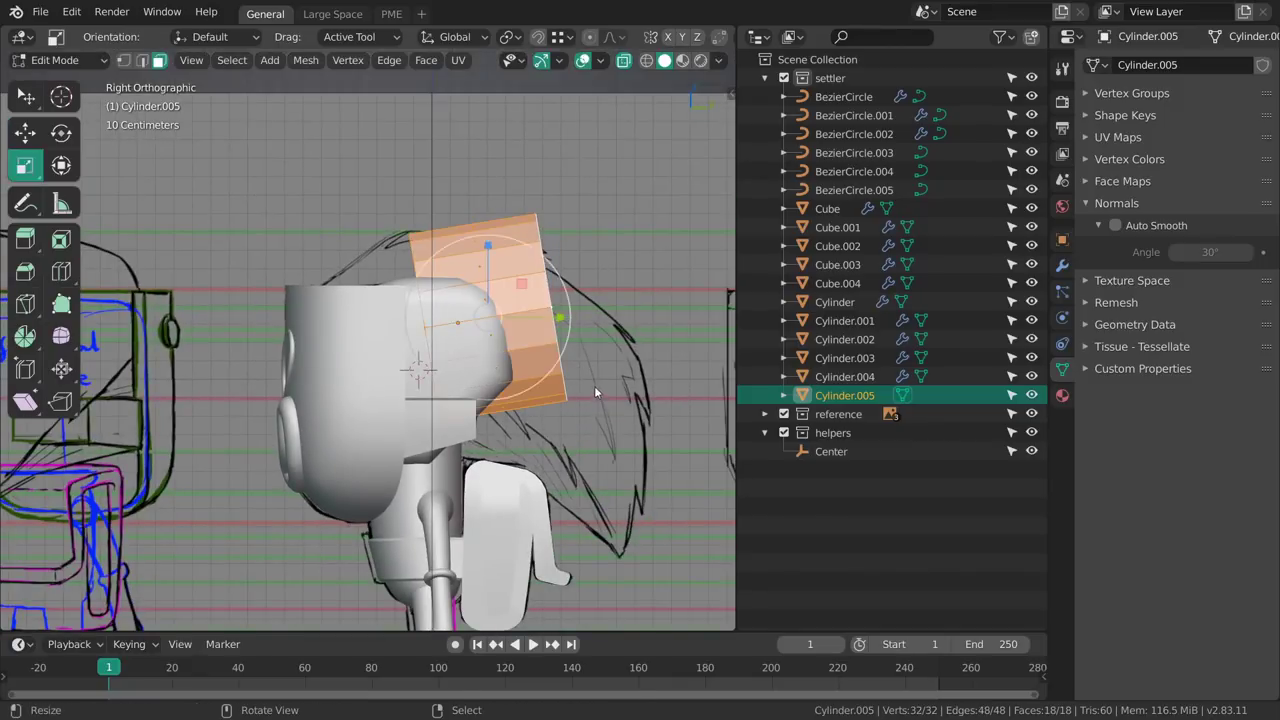
drag(600, 389, 641, 389)
key(g)
drag(641, 388, 662, 425)
key(s)
key(shift+space)
key(g)
key(shift+z)
key(s)
Rotate and move the cylinder's front cap face in side view to fit the reference head outline.
key(alt+a)
right_click(415, 366)
key(r)
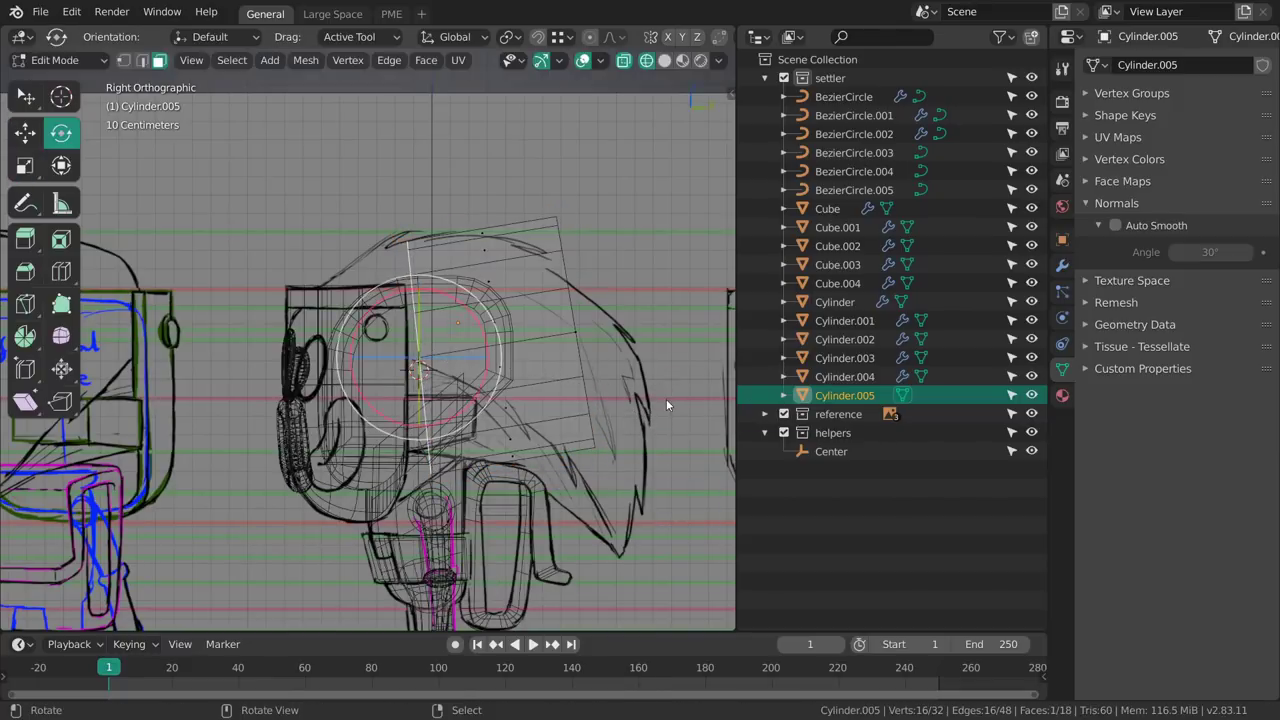
key(shift+space)
key(g)
Rotate, scale and move the cylinder's rear cap face to match the reference outline at the back of the head.
right_click(583, 331)
key(r)
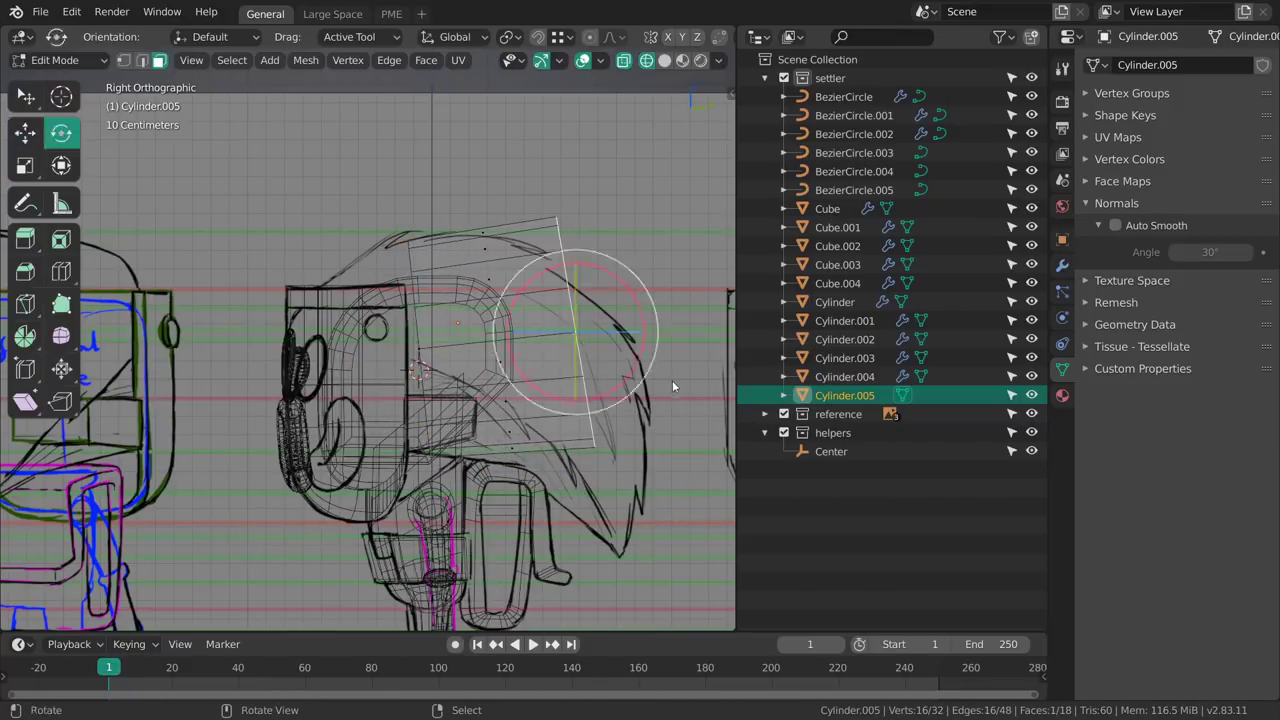
drag(675, 381, 592, 424)
key(s)
key(g)
key(s)
drag(604, 421, 628, 397)
key(g)
key(r)
key(shift+space)
key(s)
key(s)
Extrude the front cap face to the cursor twice, curving the shape forward and down over the head.
shift+middle_drag(412, 355, 446, 349)
right_click(458, 366)
scroll(457, 368, up, 2)
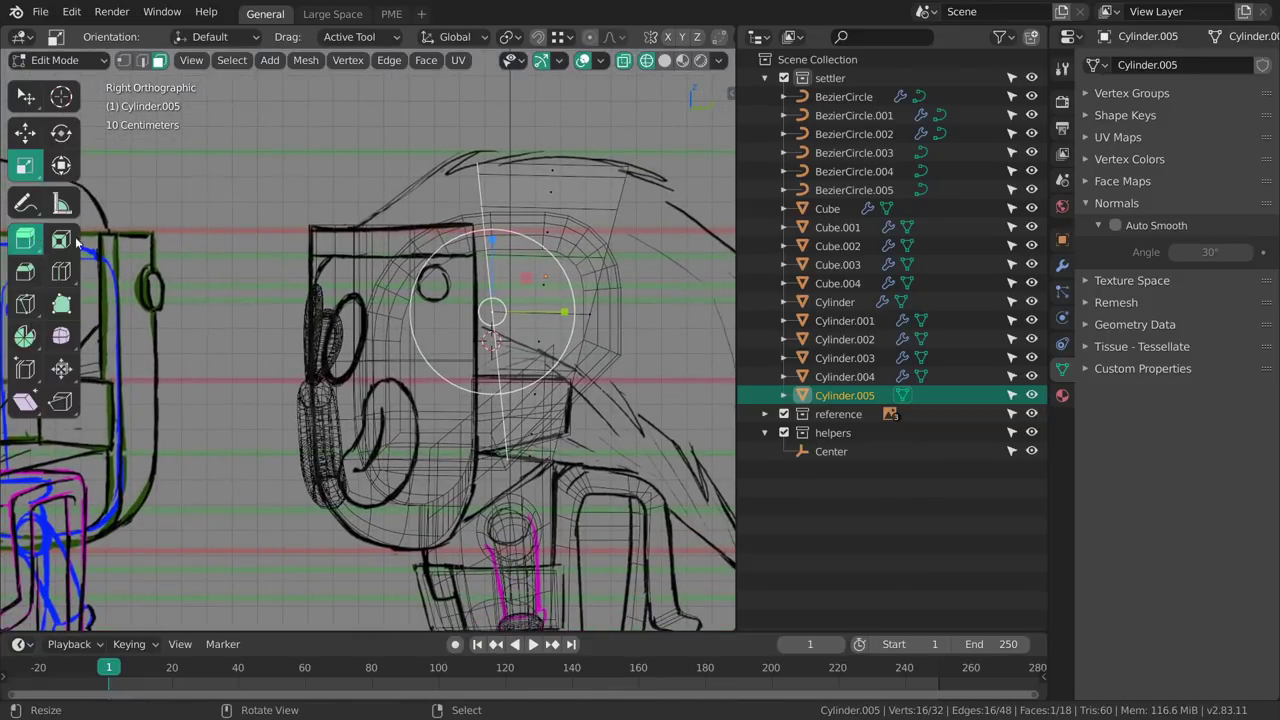
drag(25, 237, 124, 356)
shift+middle_drag(533, 356, 539, 324)
click(436, 316)
click(380, 367)
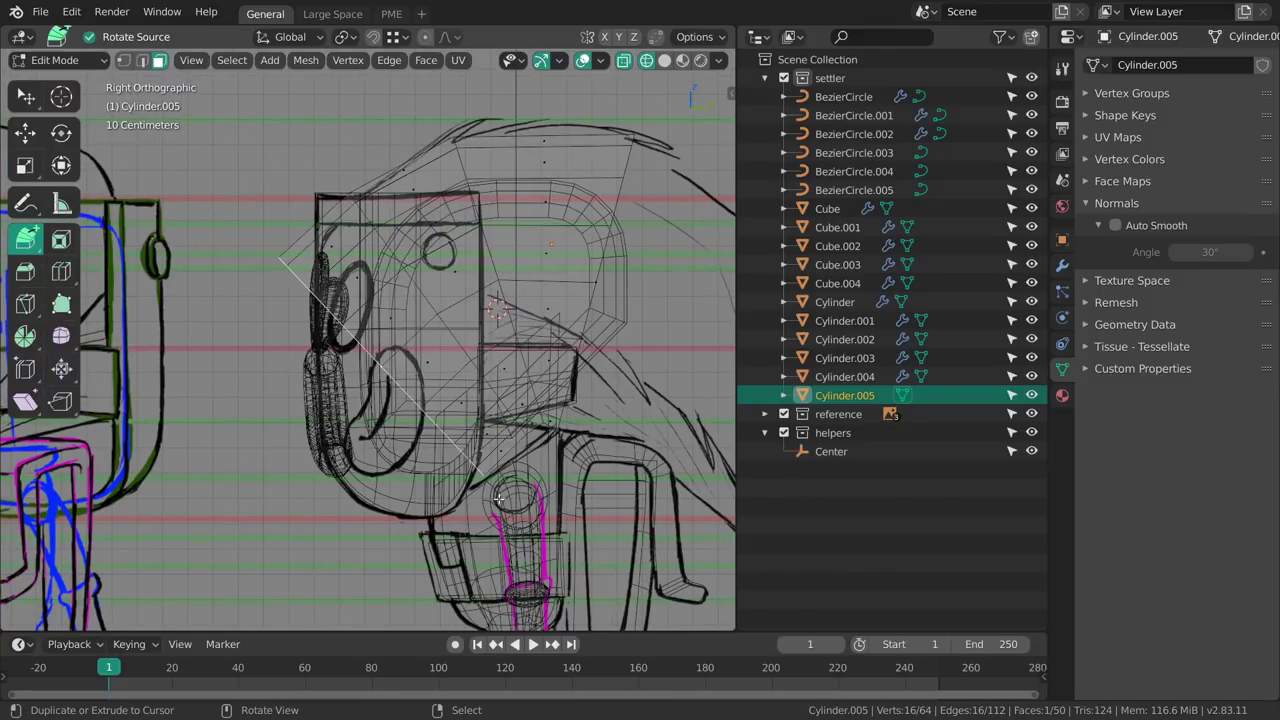
Scale down the front end ring of the extruded shape so it fits within the head.
key(shift+space)
key(s)
drag(597, 508, 540, 470)
key(2)
alt+right_click(458, 343)
key(s)
key(Escape)
alt+click(388, 376)
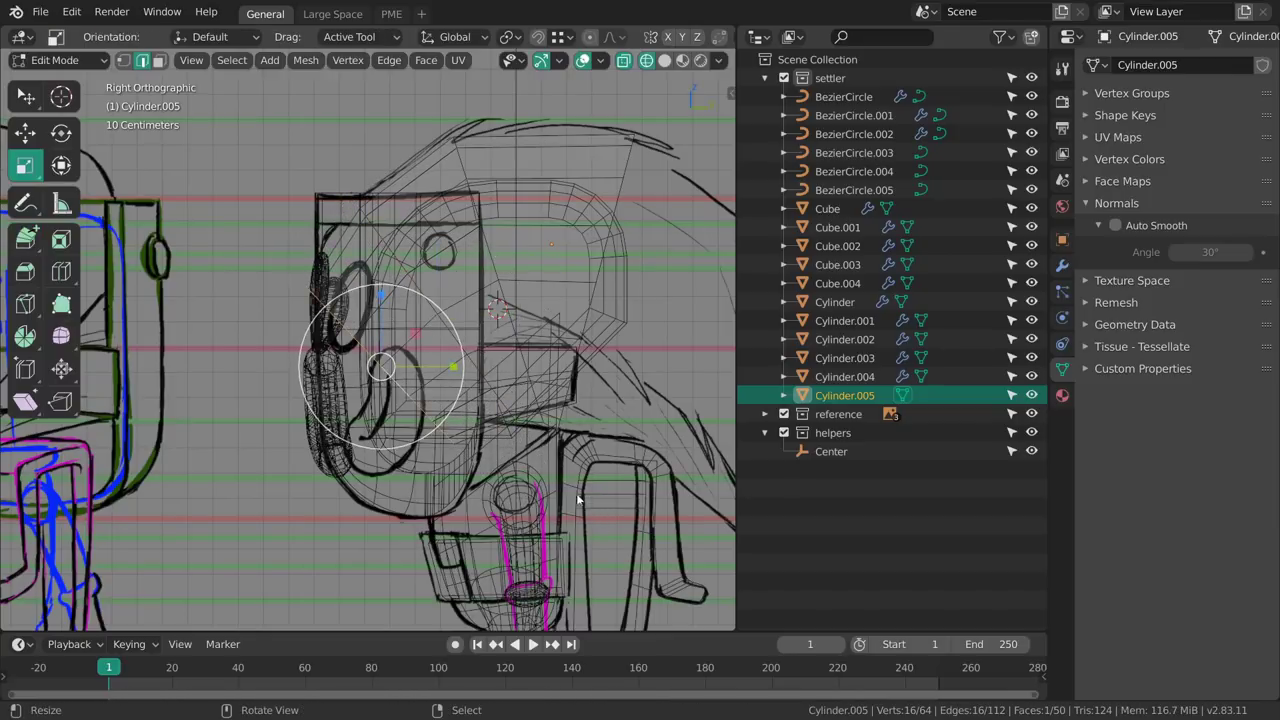
drag(577, 486, 547, 486)
shift+middle_drag(540, 382, 544, 406)
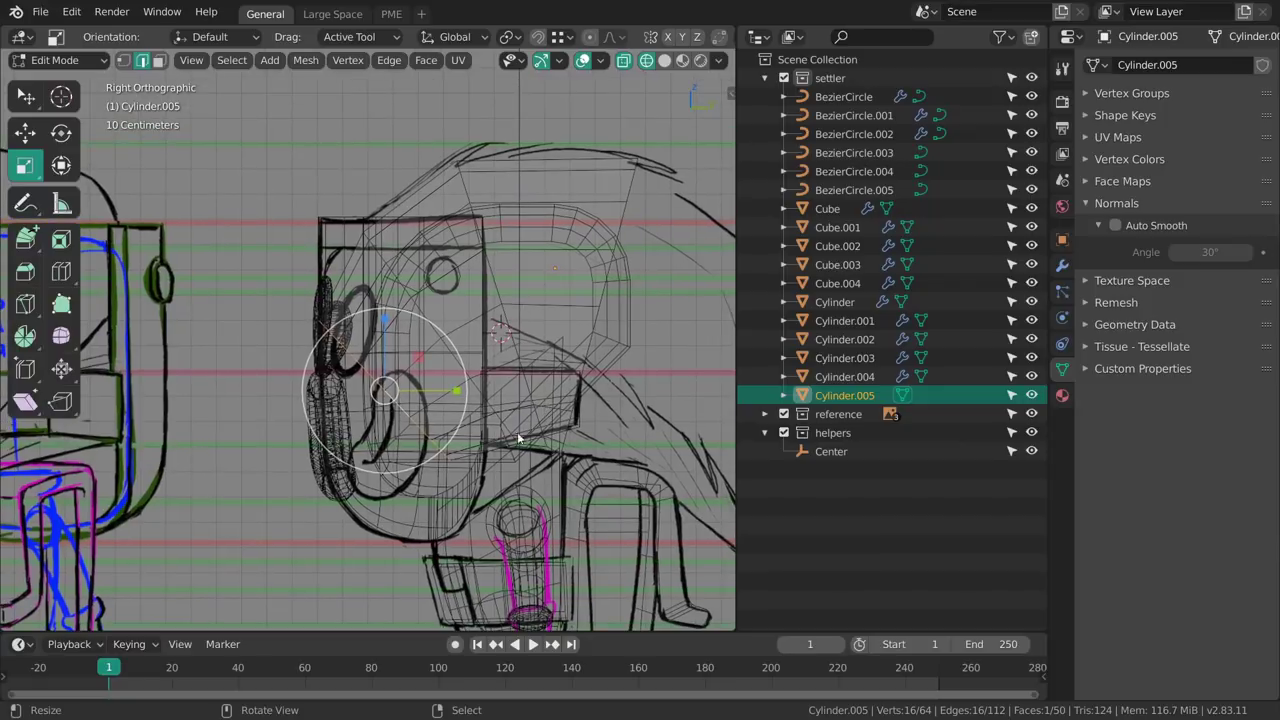
Scale and move the edge loops behind the front end so the shape follows the reference outline over the head.
alt+right_click(436, 322)
drag(589, 495, 600, 507)
key(g)
drag(600, 507, 612, 479)
key(g)
key(s)
key(g)
drag(612, 479, 633, 486)
key(s)
shift+middle_drag(625, 453, 611, 441)
drag(617, 448, 601, 454)
key(g)
shift+middle_drag(611, 451, 421, 451)
Extrude the rear cap face to the cursor once, backward along the reference hair.
key(alt+a)
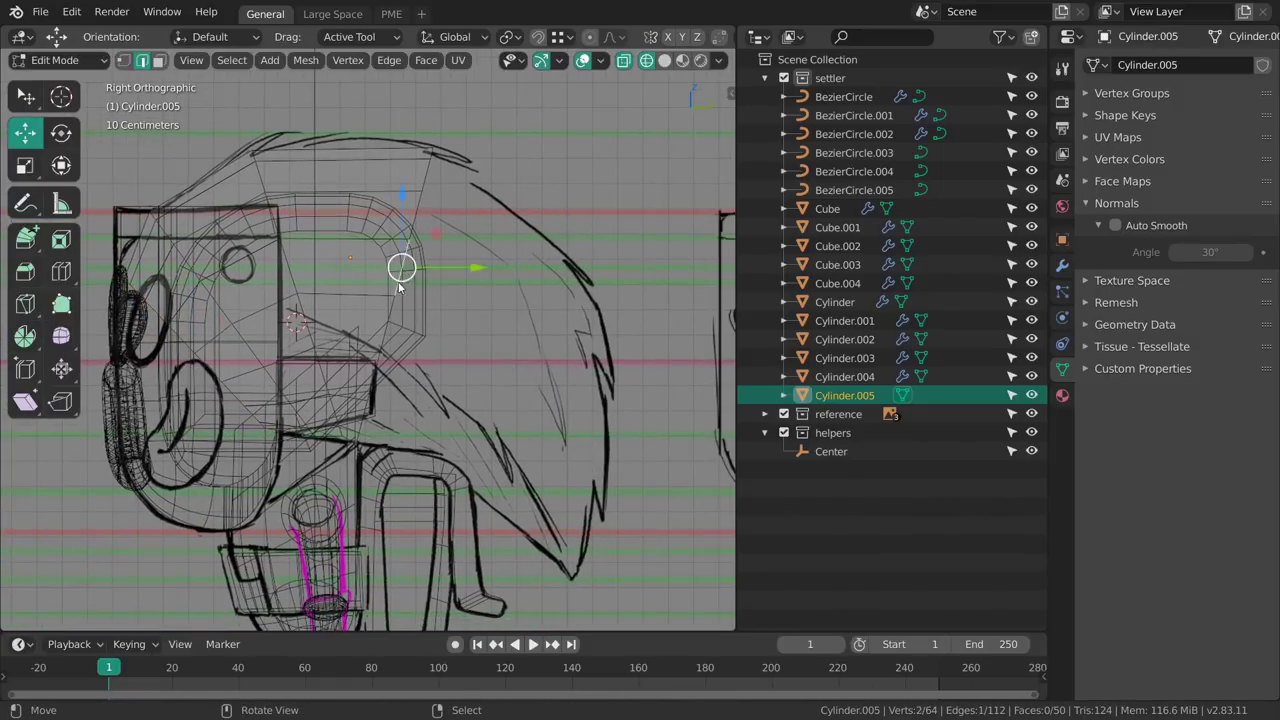
key(3)
click(31, 243)
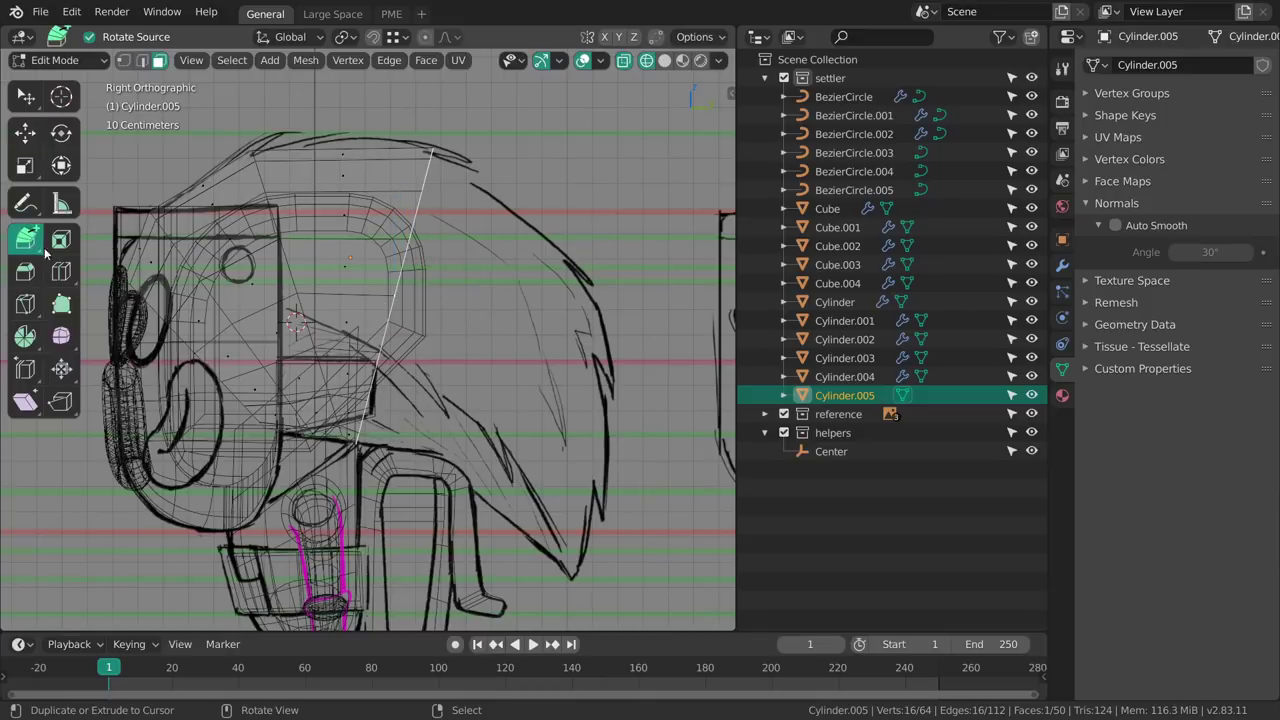
shift+middle_drag(475, 355, 457, 318)
click(442, 294)
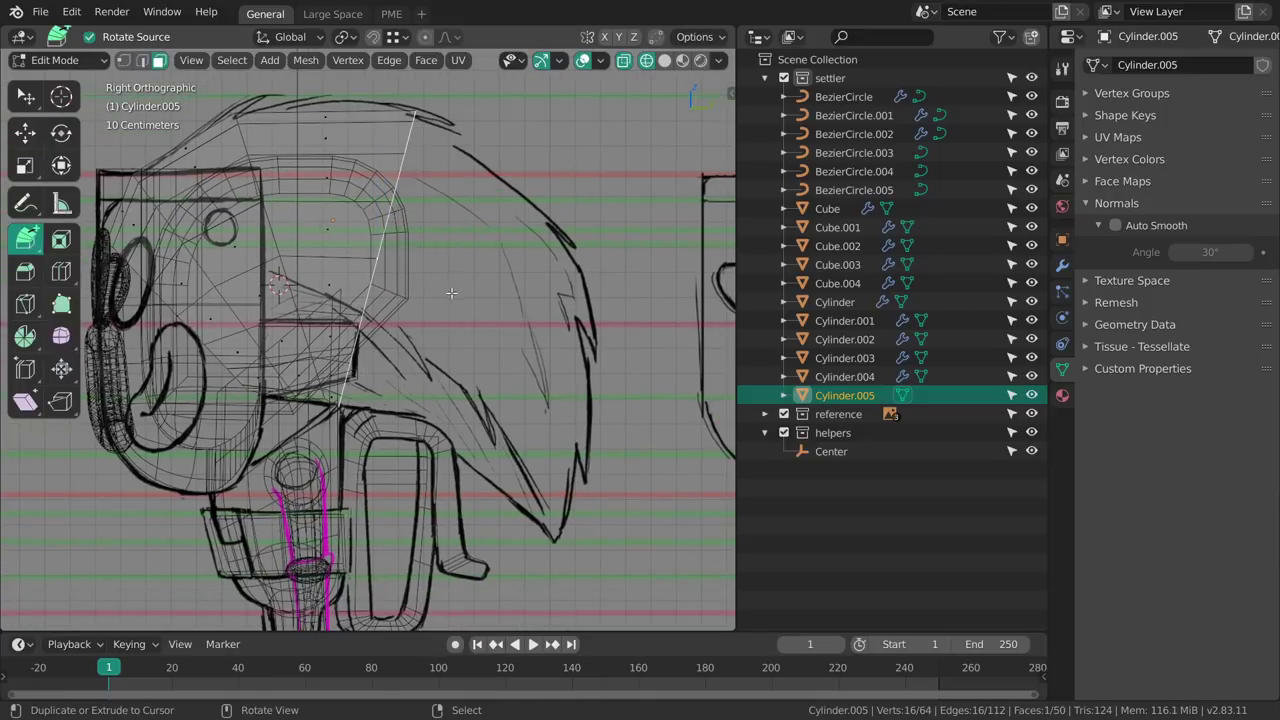
click(507, 342)
click(527, 389)
shift+middle_drag(527, 391, 518, 339)
key(ctrl+z)
key(ctrl+z)
Extrude the rear cap face to the cursor four times along the reference hair, ending at its pointed tip.
click(498, 296)
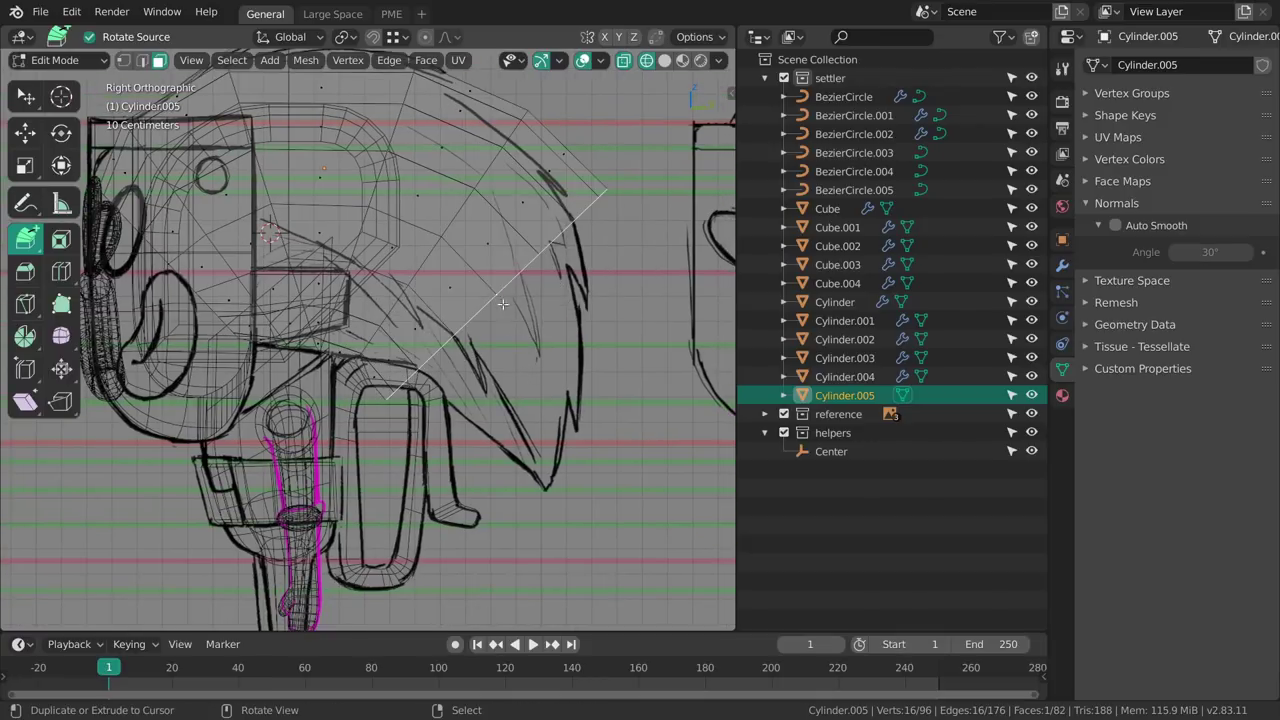
click(528, 368)
click(540, 432)
ctrl+click(545, 487)
Scale the last extruded face to 0 and merge its vertices into a single tip point.
shift+middle_drag(660, 533, 600, 478)
key(shift+space)
key(s)
key(s)
key(0)
key(Return)
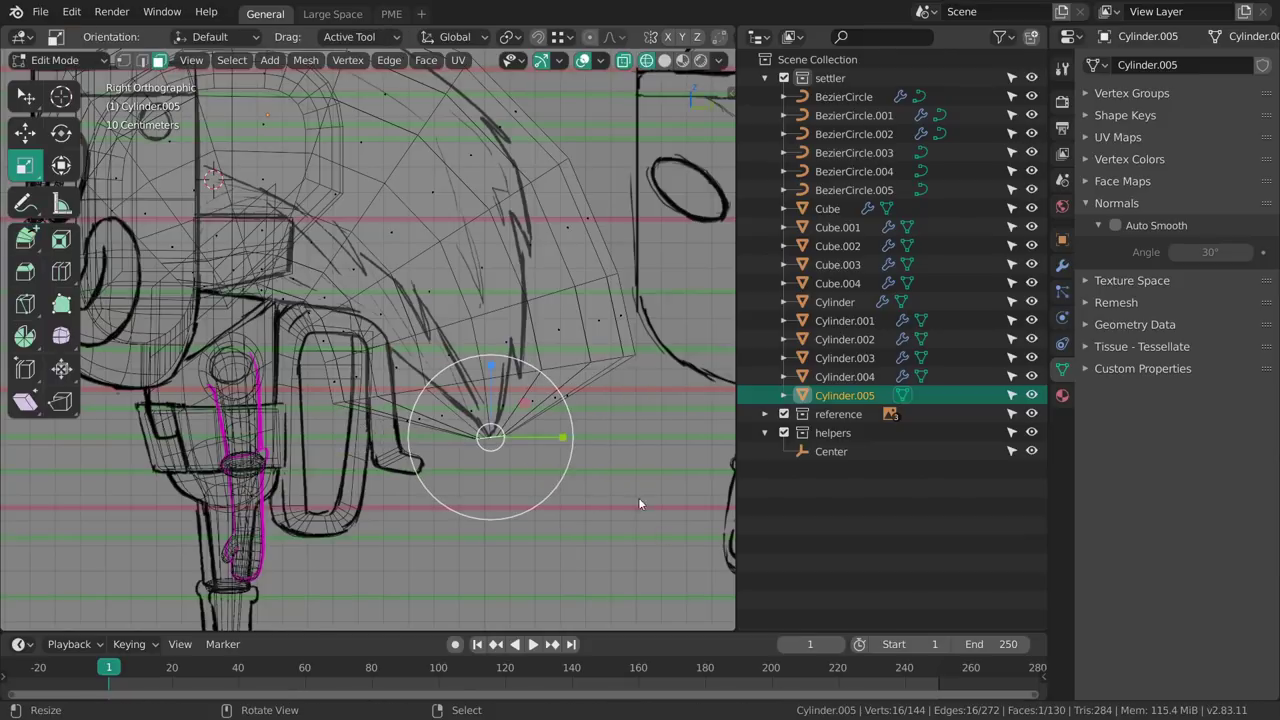
key(m)
click(566, 451)
Select the edge loop just above the hair tip and scale it down to the reference width.
alt+click(514, 383)
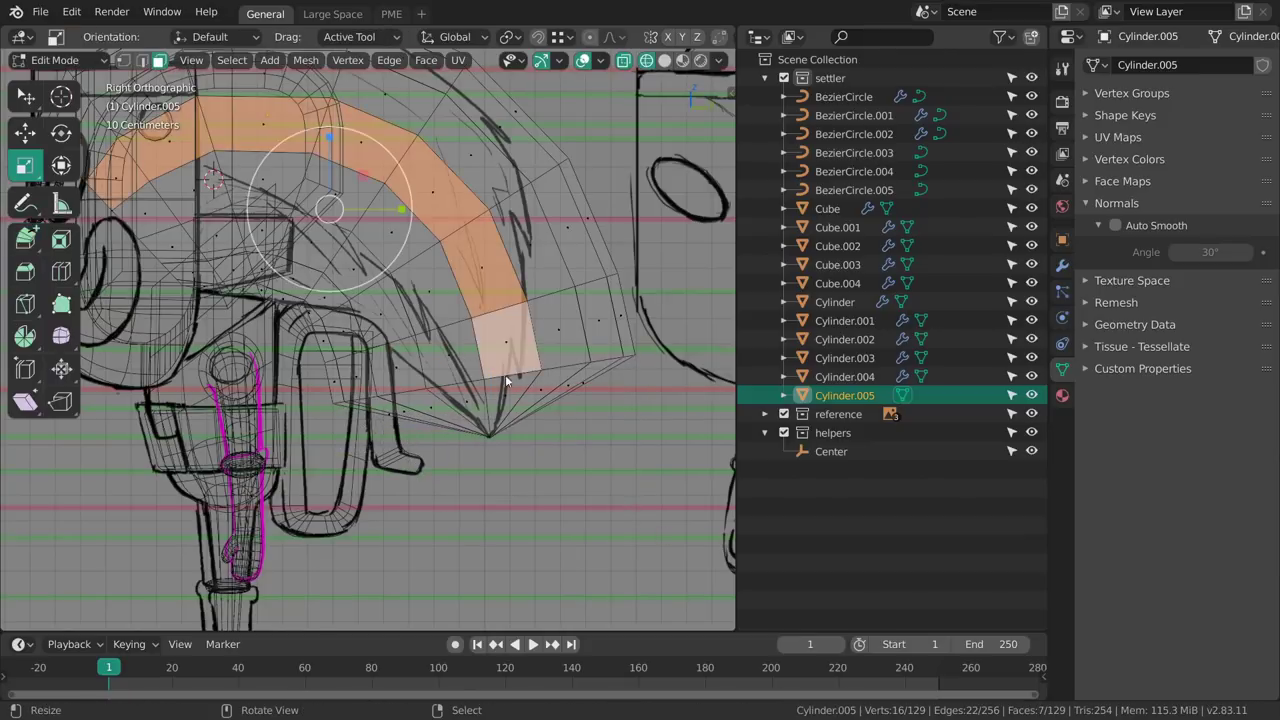
alt+click(508, 368)
key(s)
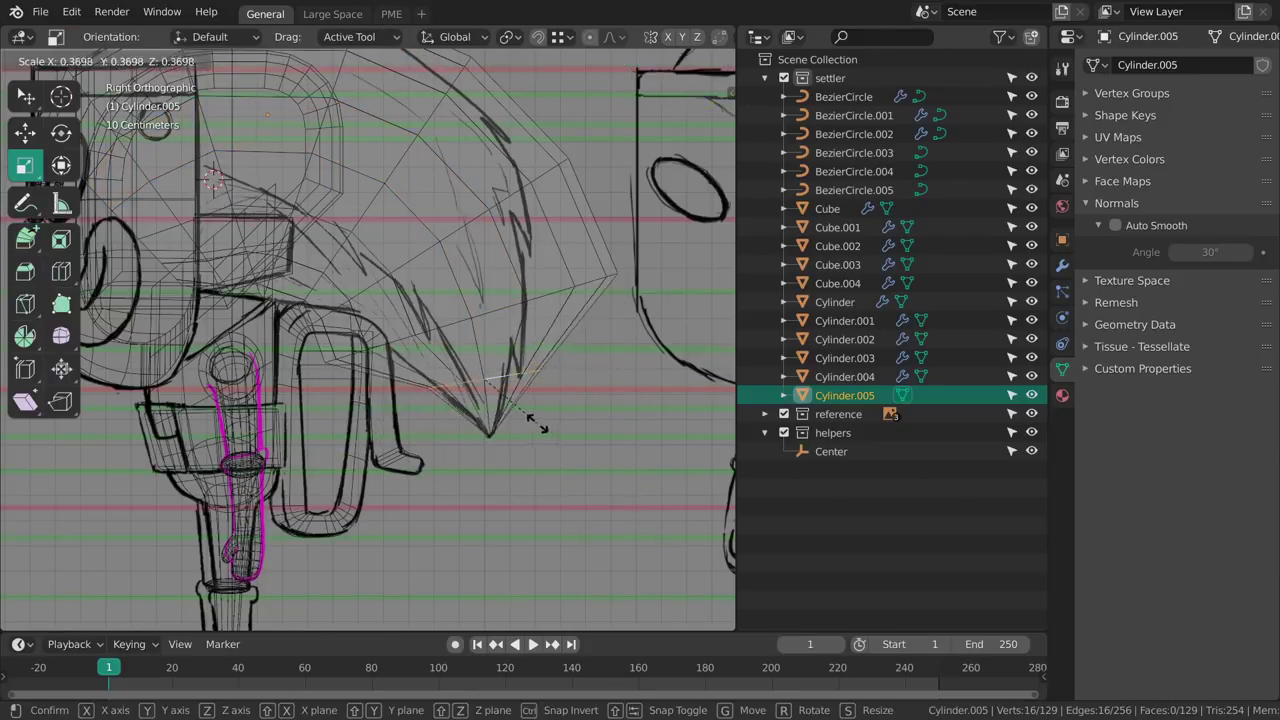
click(573, 420)
Scale, rotate and move the second edge loop up from the hair tip to match the reference outline.
key(s)
click(577, 365)
key(g)
click(587, 351)
key(s)
click(577, 348)
key(r)
click(601, 331)
key(g)
click(598, 333)
Scale, move and rotate the edge loops in the hair's rear bend to fit the reference curve.
shift+middle_drag(545, 300, 576, 378)
key(s)
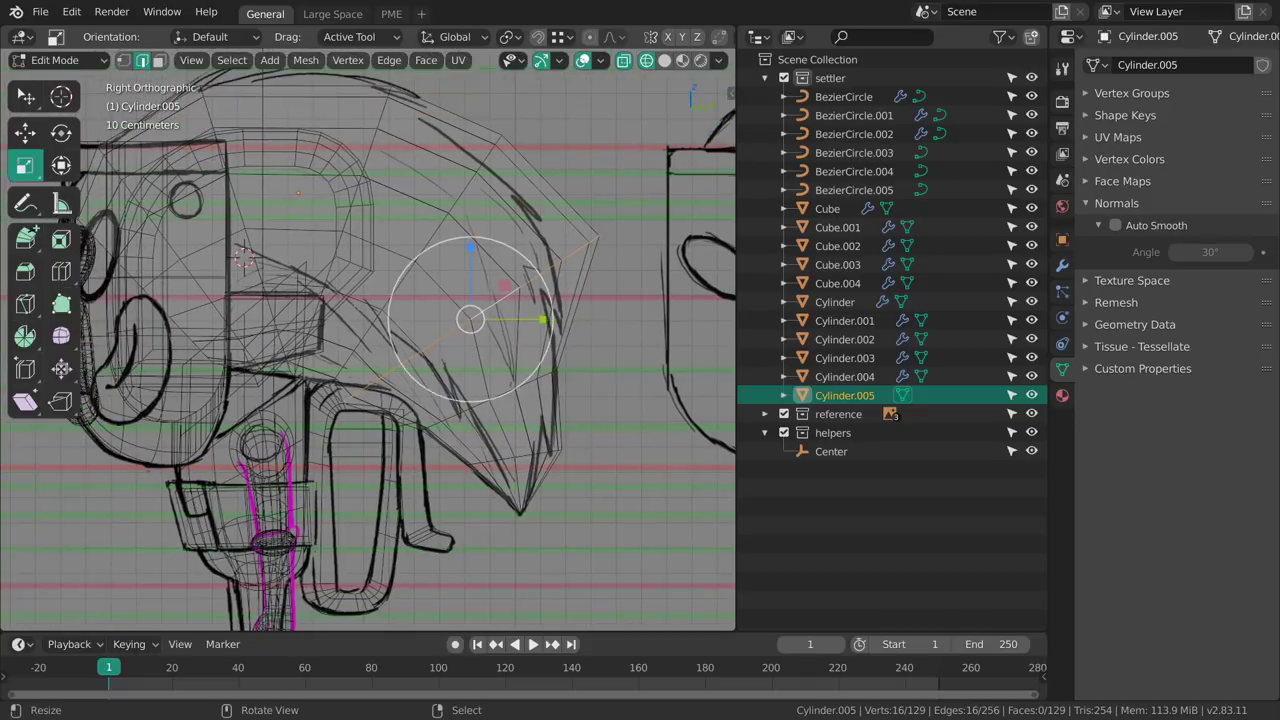
click(631, 352)
key(g)
click(617, 360)
key(s)
key(r)
click(640, 336)
key(g)
click(649, 338)
key(s)
click(643, 331)
key(g)
click(589, 357)
Refine the loop in the lower hair by rotating, moving and scaling it, and fit the loop behind the head.
key(s)
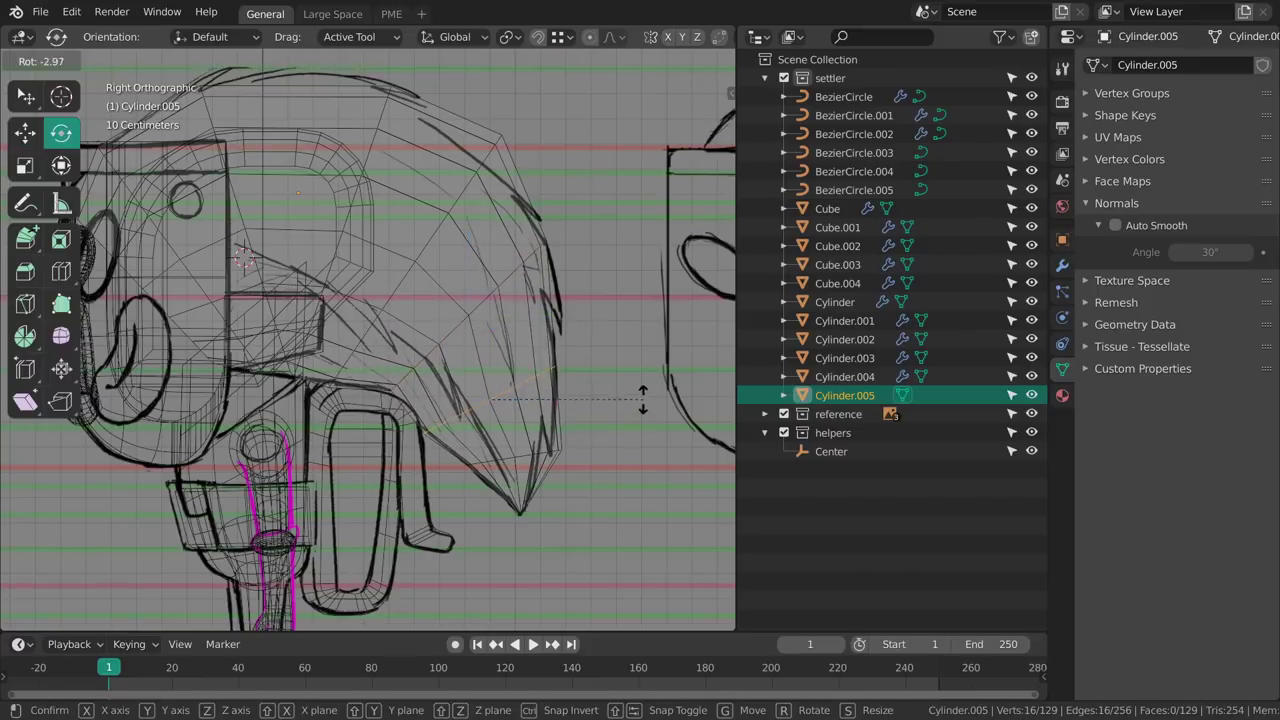
click(646, 386)
key(g)
click(644, 384)
key(s)
click(626, 293)
key(g)
click(624, 287)
click(620, 297)
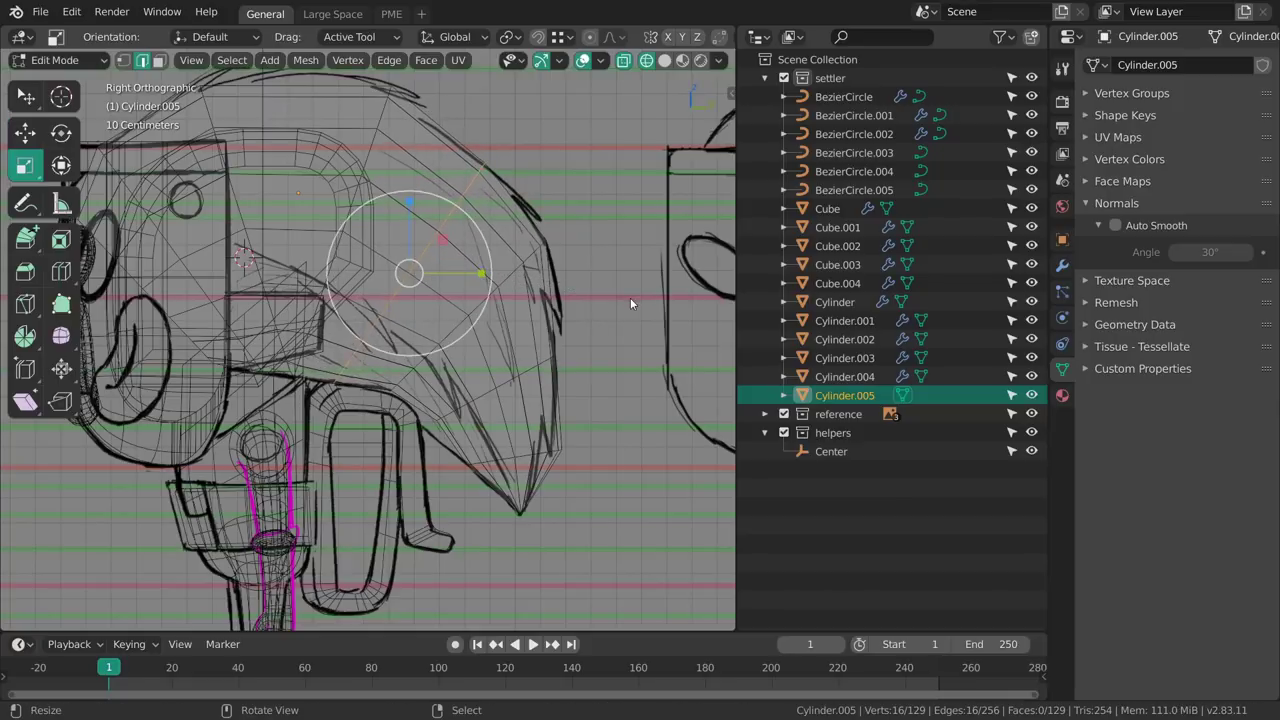
Move, scale and rotate the edge loop at the original rear end of the cylinder to match the reference.
shift+middle_drag(530, 302, 582, 318)
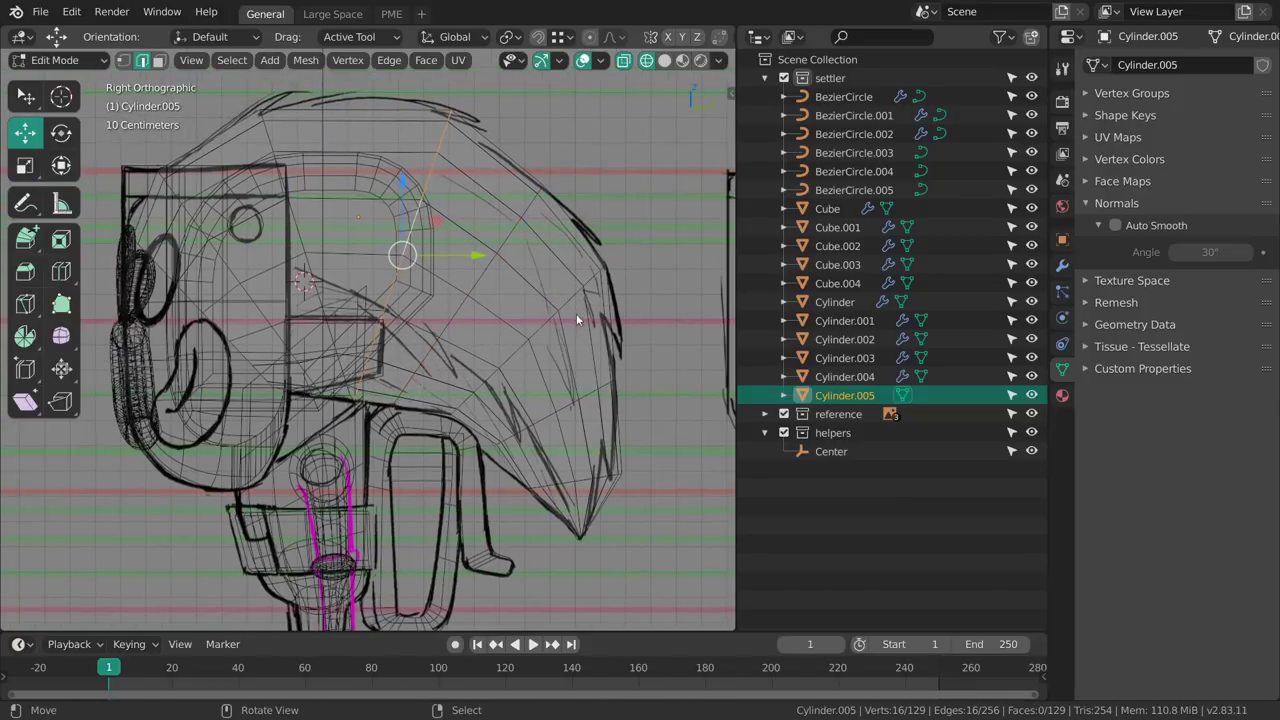
key(g)
click(587, 306)
key(s)
click(526, 300)
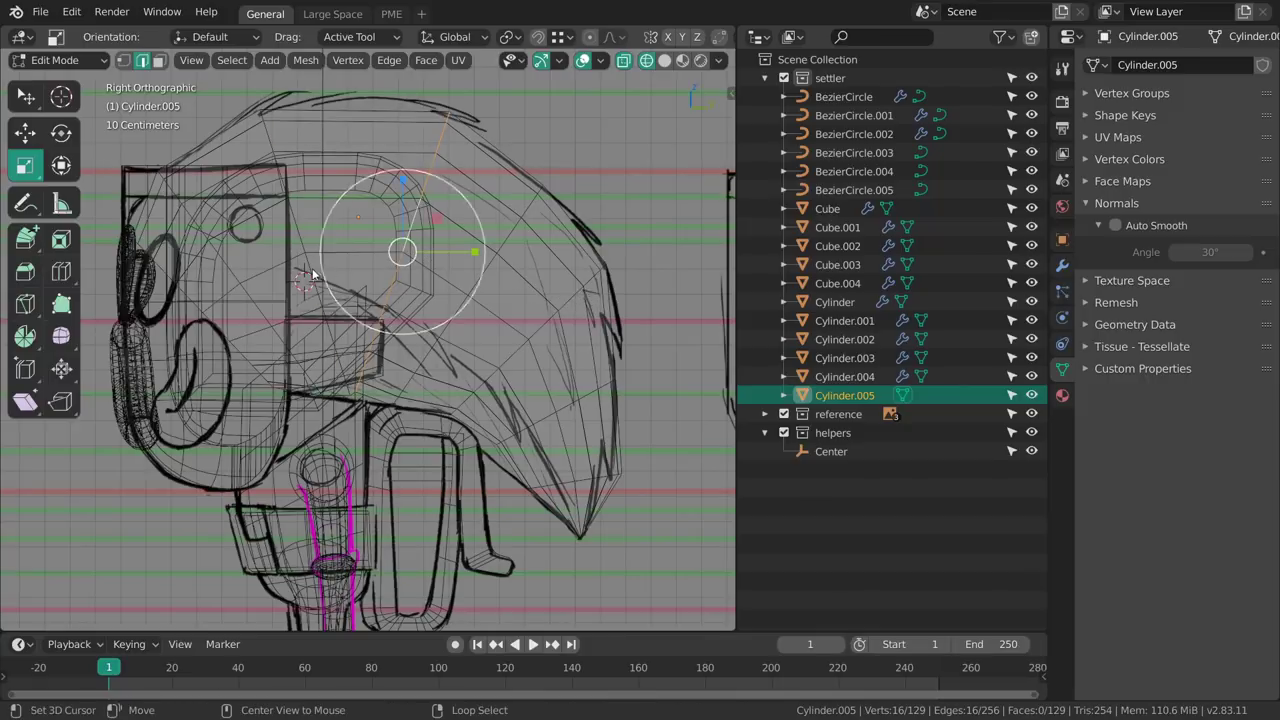
key(r)
mouse_move(514, 321)
mouse_down()
mouse_move(519, 341)
mouse_move(516, 330)
mouse_up()
key(s)
key(s)
click(535, 336)
key(s)
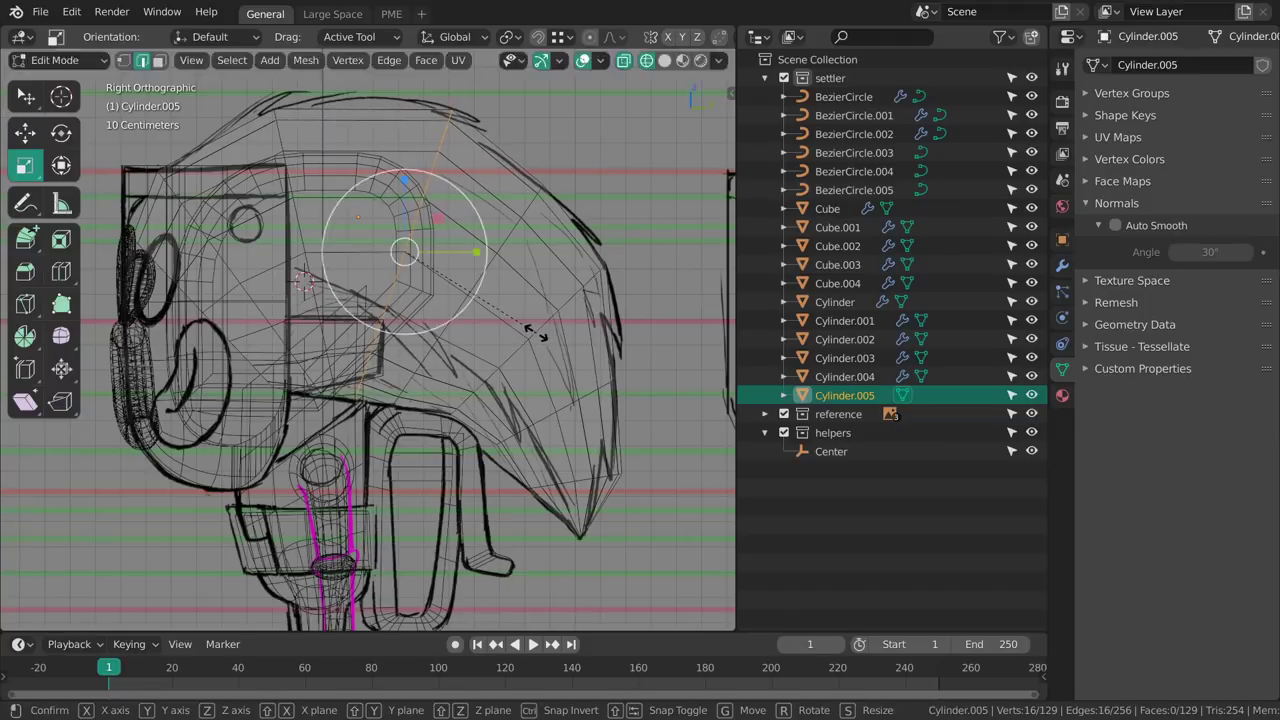
click(533, 330)
Scale and move the next edge loop behind the head to smooth the hair's curve.
alt+click(460, 288)
key(s)
click(595, 343)
key(g)
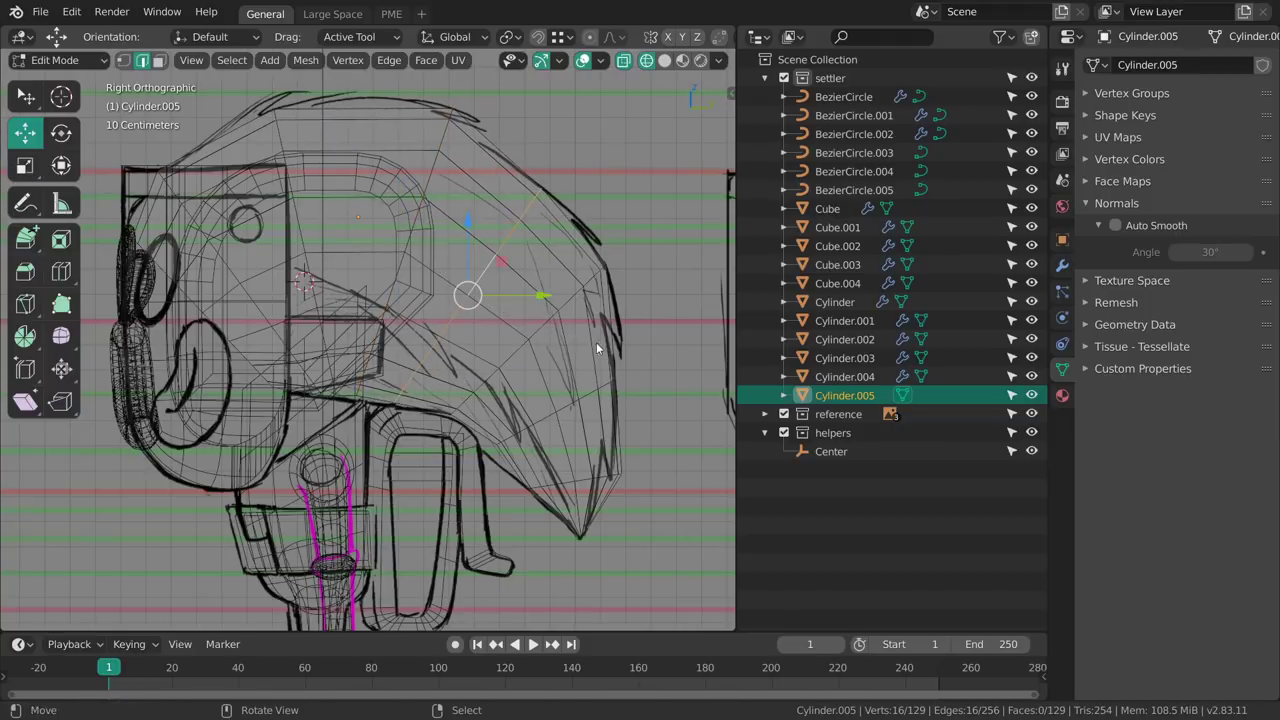
click(596, 342)
Switch to solid shading and narrow the edge loop above the hair tip along X, seen from behind.
middle_drag(561, 410, 624, 352)
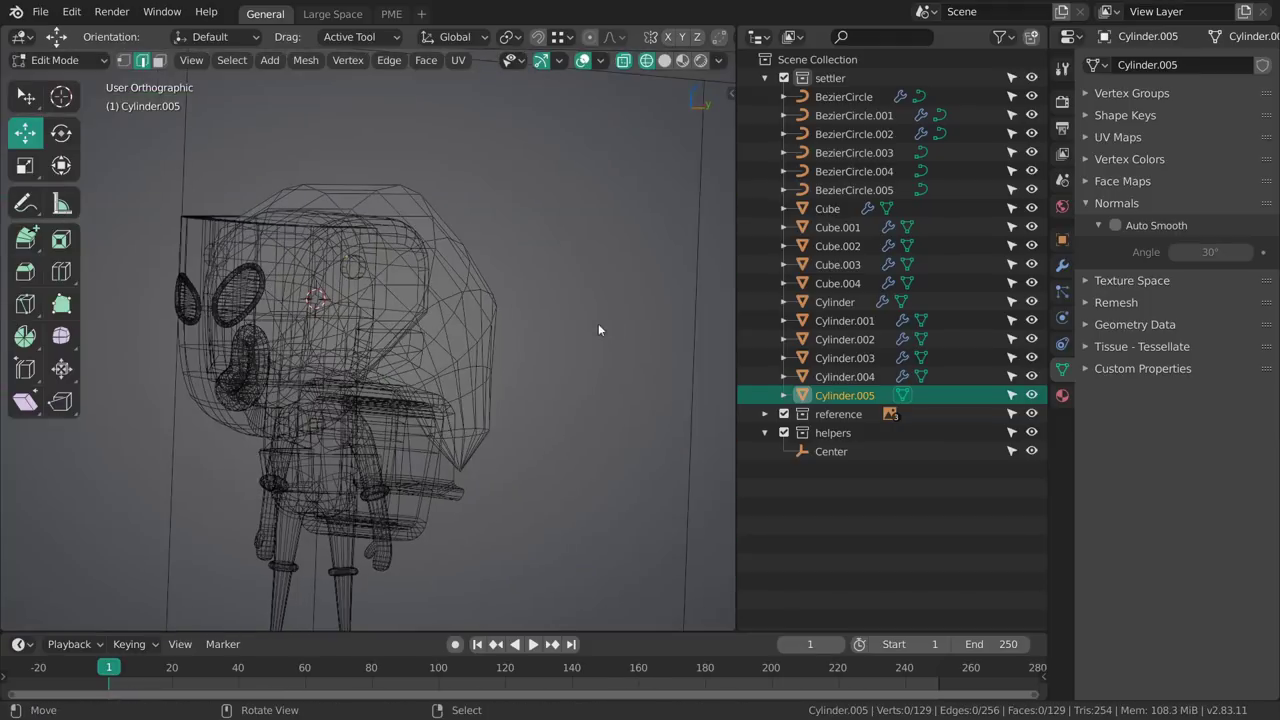
key(z)
click(609, 328)
mouse_move(700, 385)
middle_down()
mouse_move(637, 429)
mouse_move(441, 408)
mouse_move(420, 400)
mouse_move(430, 386)
middle_up()
scroll(437, 410, up, 3)
alt+click(428, 392)
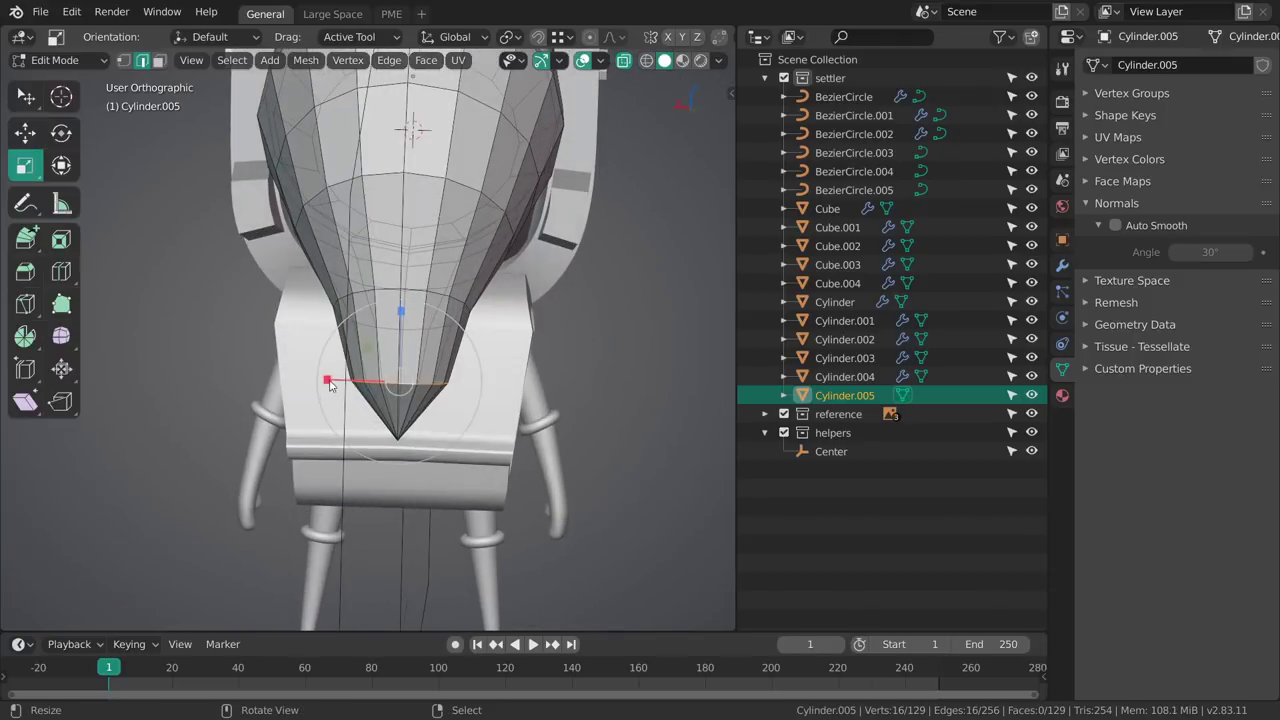
drag(328, 383, 353, 379)
shift+middle_drag(373, 299, 413, 359)
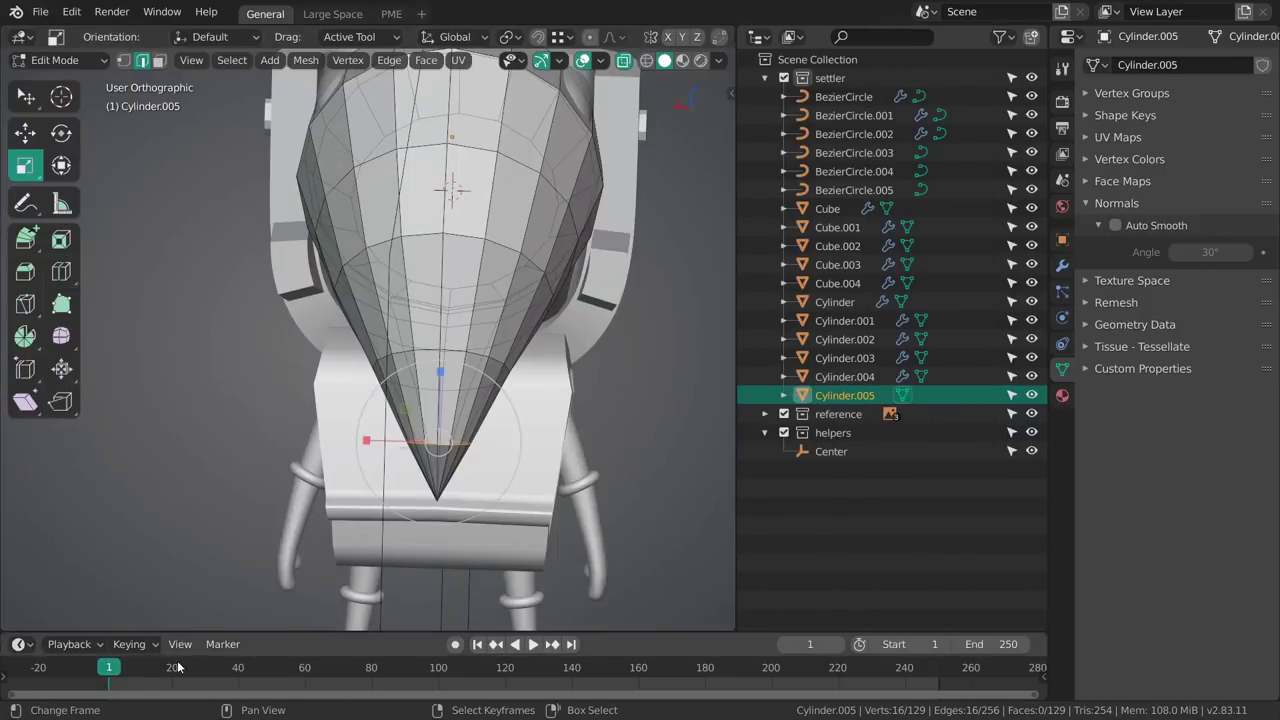
In wireframe back view, move the hair's tip vertex sideways to the outer end of the magenta sketch line.
mouse_move(549, 399)
middle_down()
mouse_move(457, 394)
mouse_move(490, 398)
middle_up()
key(ctrl+KP_1)
scroll(544, 282, down, 2)
key(alt+a)
key(shift+z)
scroll(499, 447, up, 1)
key(1)
key(g)
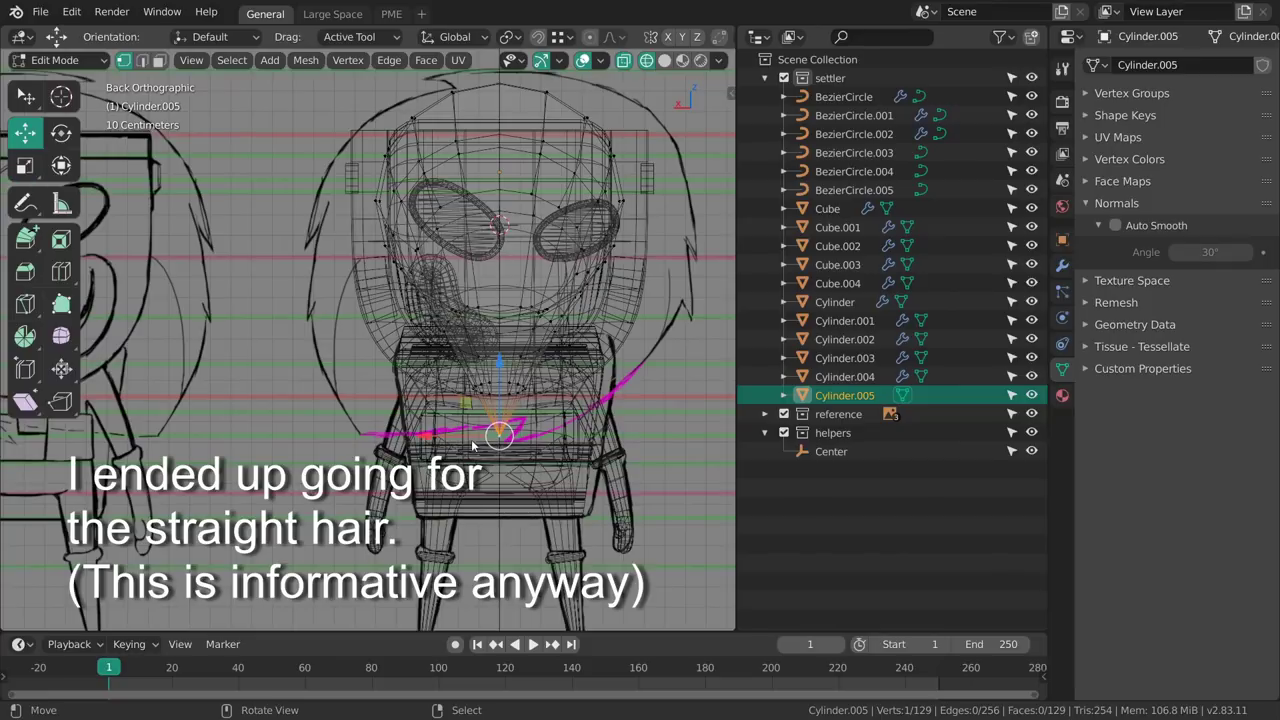
click(318, 437)
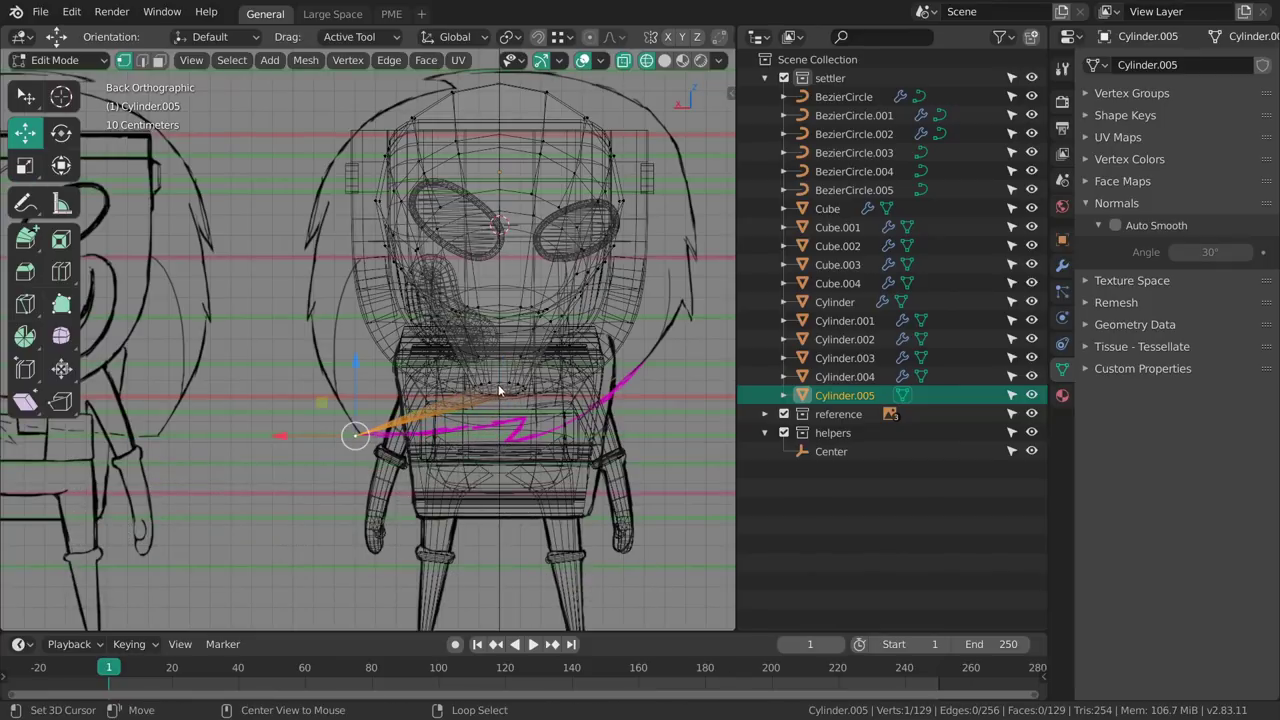
Try to move, scale and rotate the edge loops above the hair tip toward the sideways sketch outline in back view.
alt+click(498, 389)
key(g)
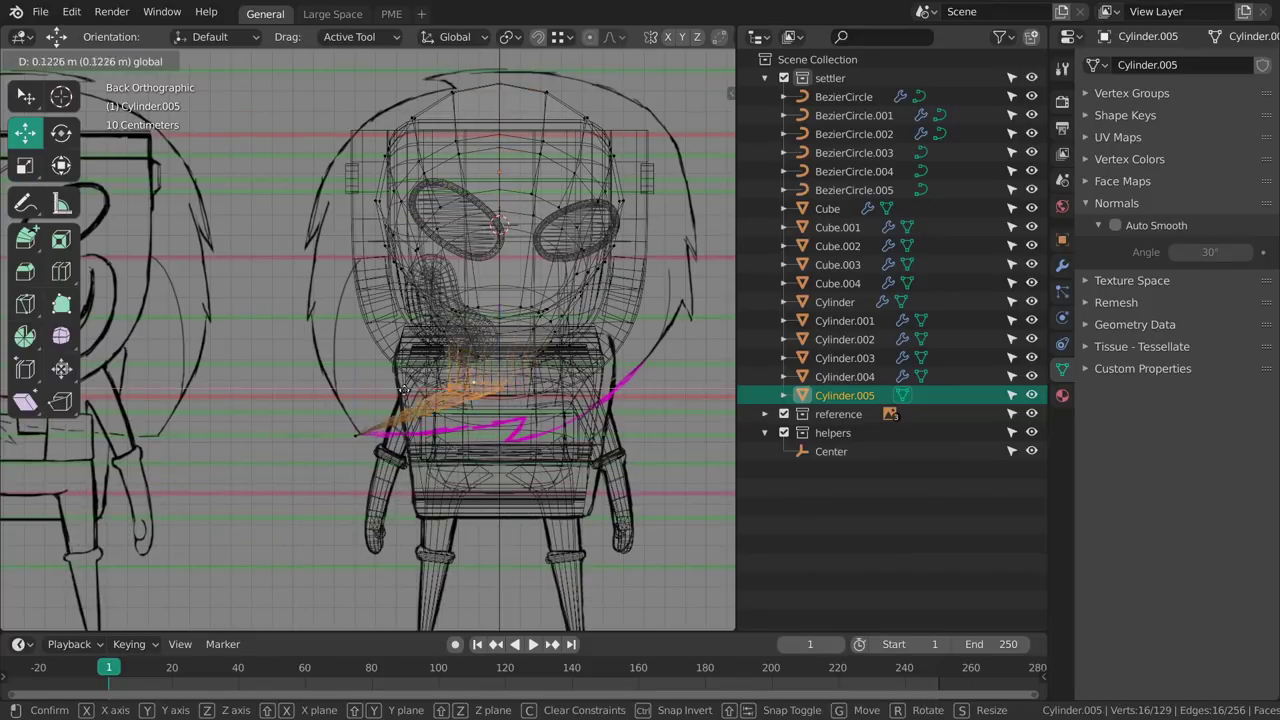
key(s)
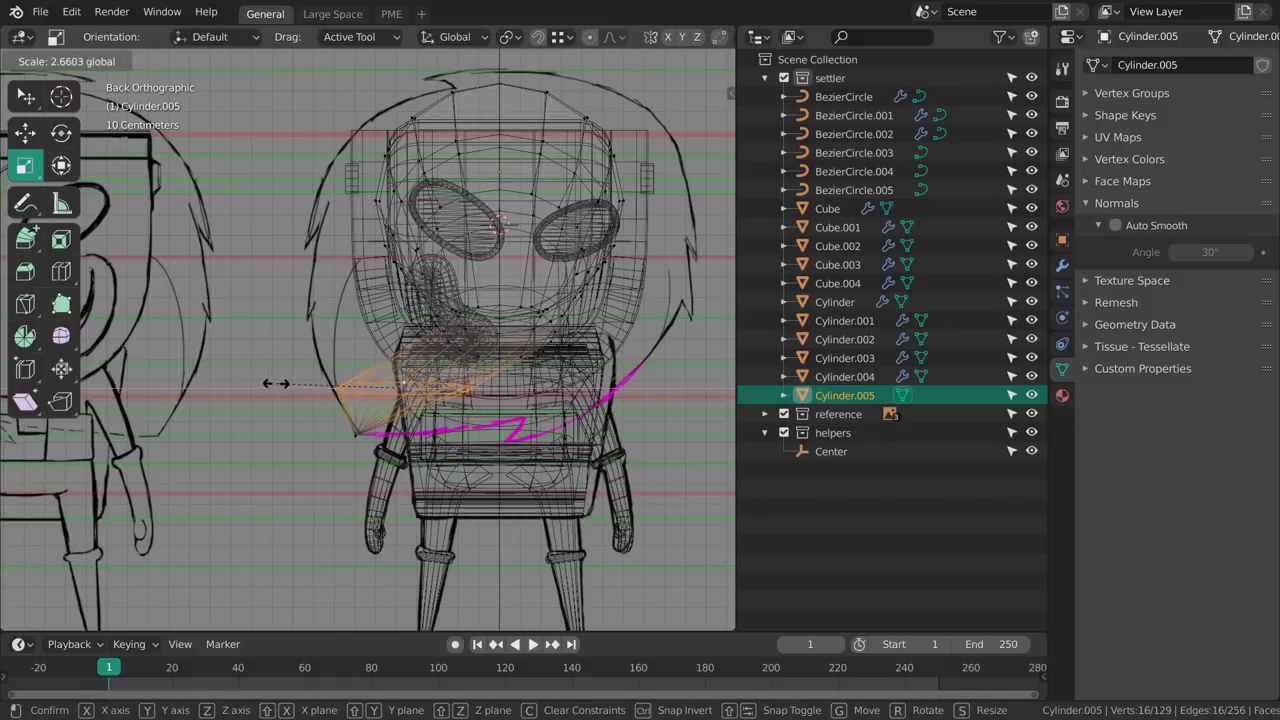
key(r)
key(s)
drag(593, 488, 609, 457)
key(g)
alt+right_click(496, 302)
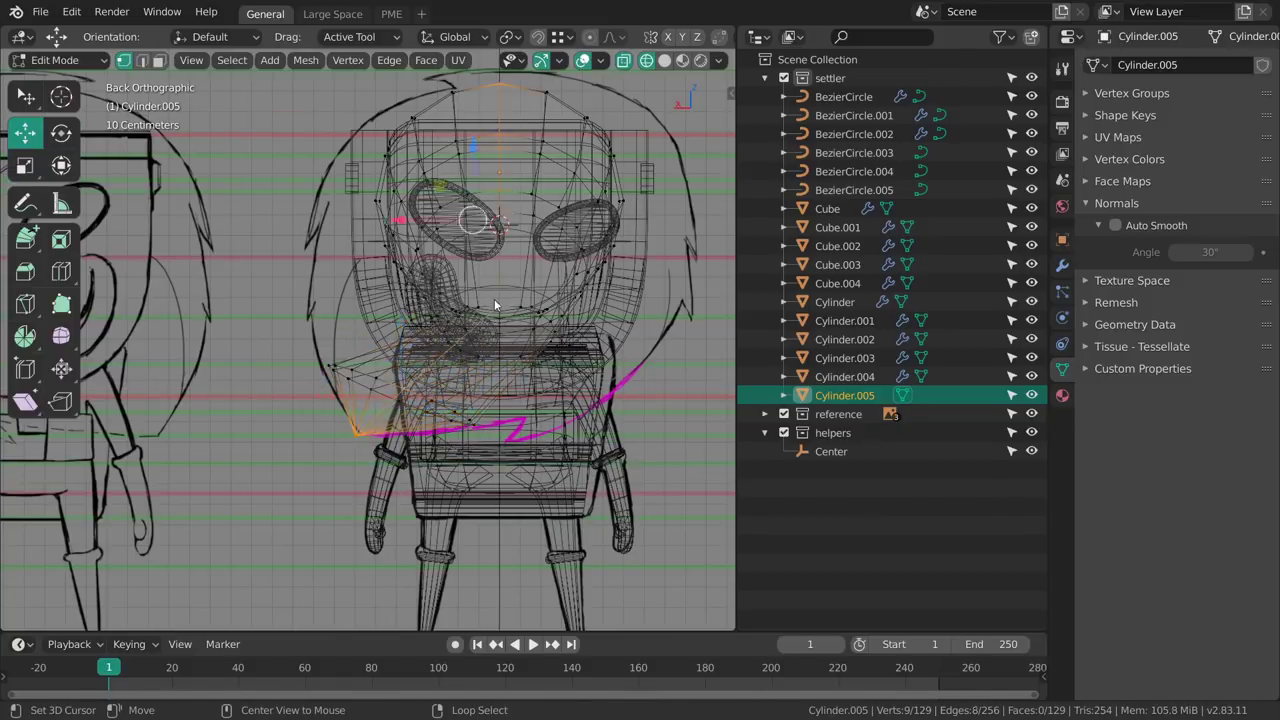
alt+right_click(498, 305)
Undo the sideways edits of the hair tip and its edge loops, and switch back to solid shading.
key(ctrl+z)
key(ctrl+z)
key(ctrl+z)
key(ctrl+z)
key(ctrl+z)
key(ctrl+z)
key(ctrl+z)
key(ctrl+z)
key(shift+z)
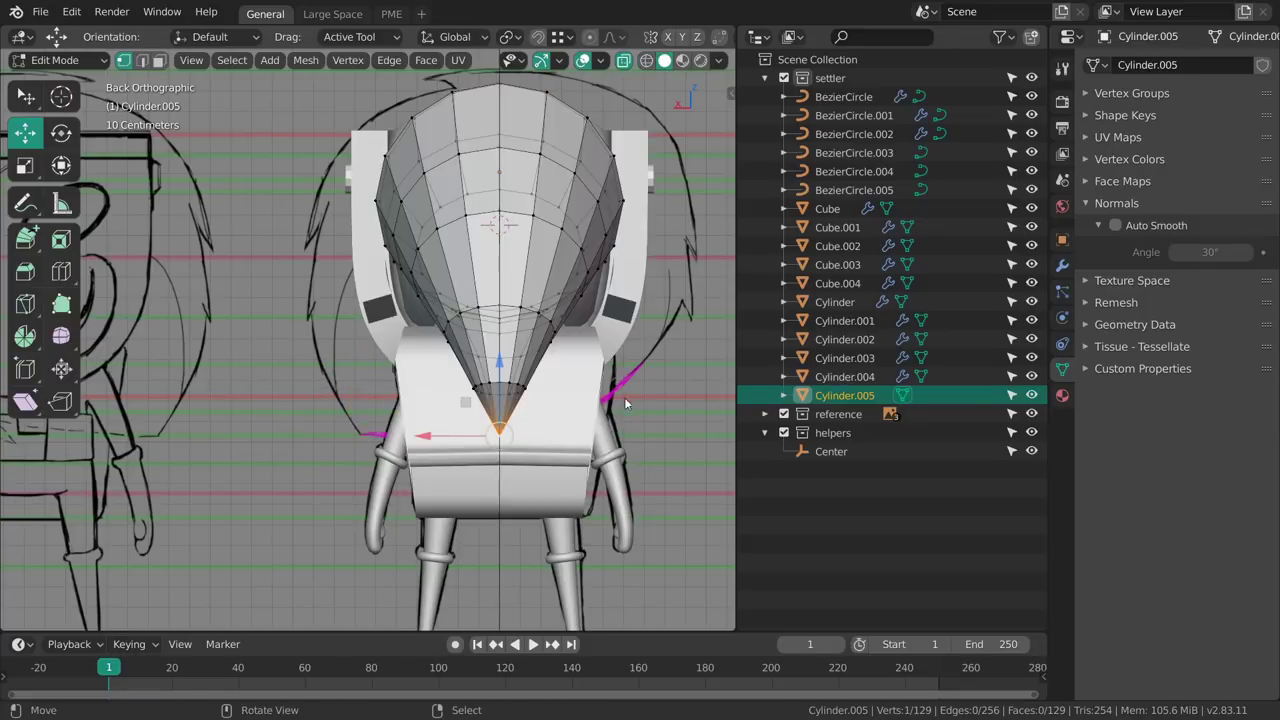
Select the whole hair mesh and deselect its front loops, keeping only the rear part down to the tip selected.
scroll(612, 400, down, 3)
key(a)
middle_drag(545, 335, 560, 425)
middle_drag(491, 201, 532, 263)
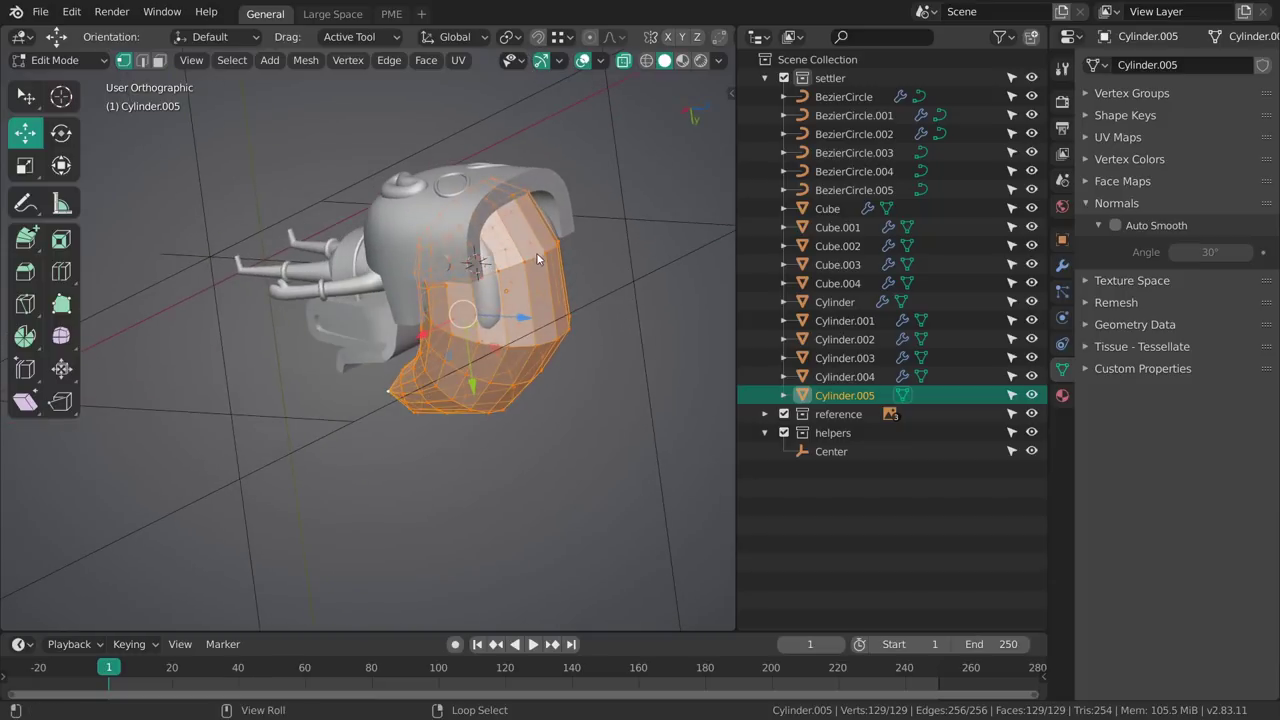
alt+shift+click(538, 259)
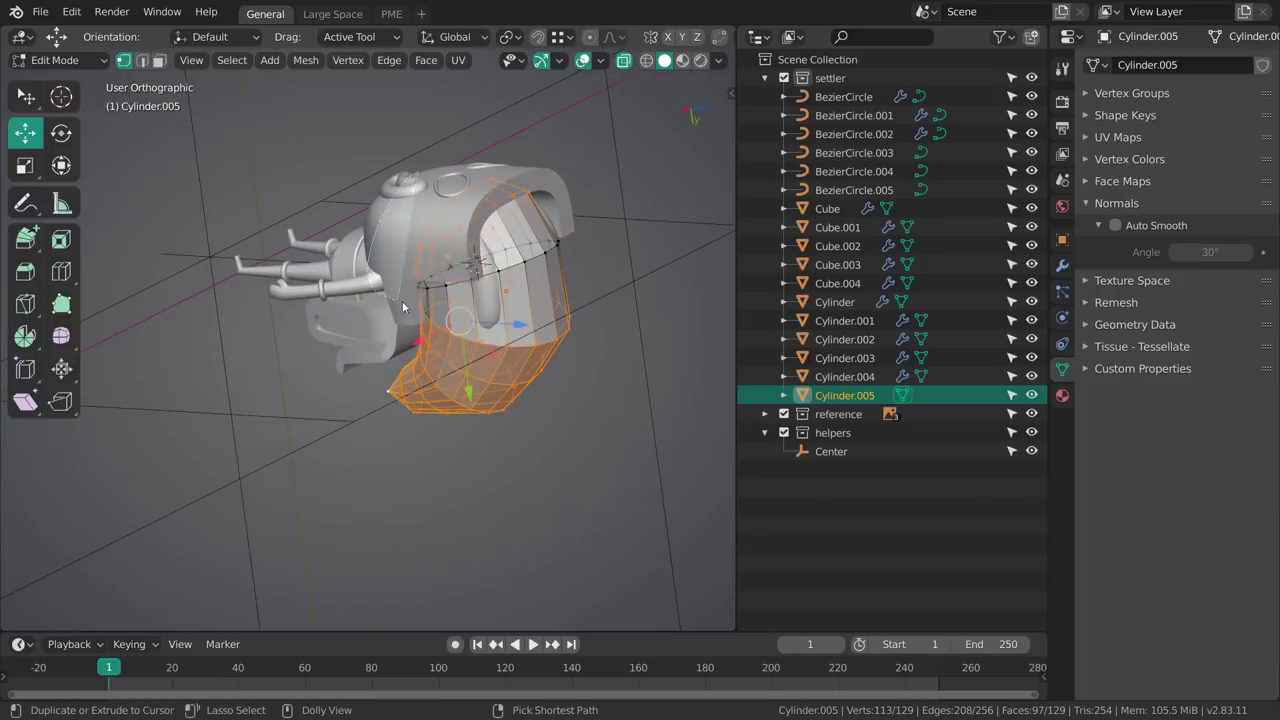
mouse_move(412, 302)
ctrl+shift+mouse_down()
mouse_move(494, 94)
mouse_move(455, 112)
ctrl+shift+mouse_up()
Bend the selected rear part of the hair sideways in two passes, viewing it from above and behind.
mouse_move(430, 345)
middle_down()
mouse_move(442, 277)
mouse_move(426, 286)
mouse_move(447, 290)
middle_up()
key(grave)
click(474, 223)
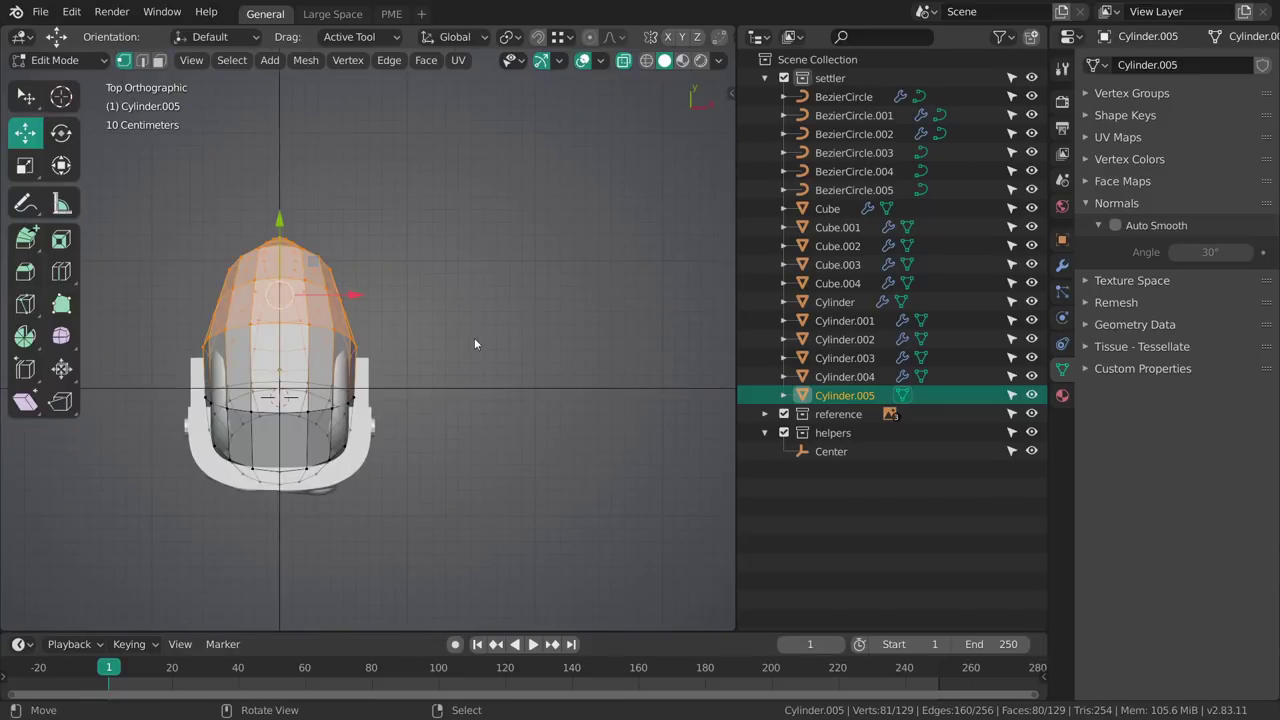
middle_drag(517, 397, 474, 400)
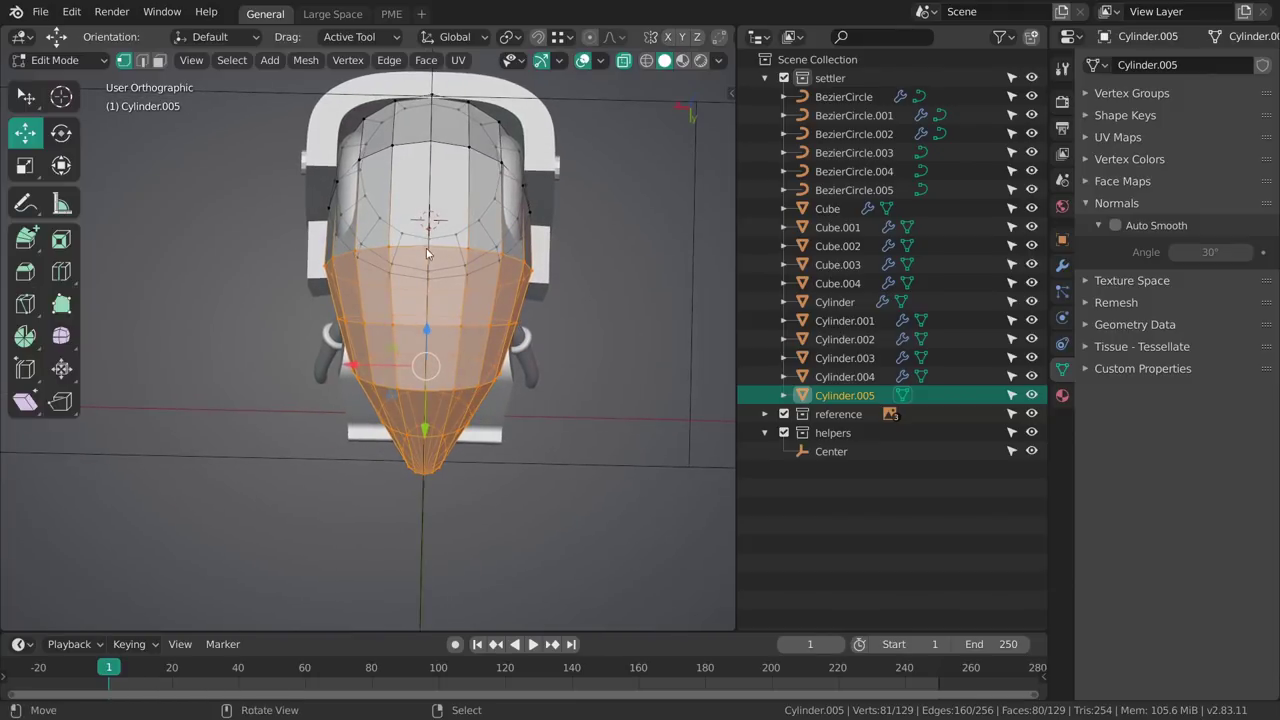
key(shift+w)
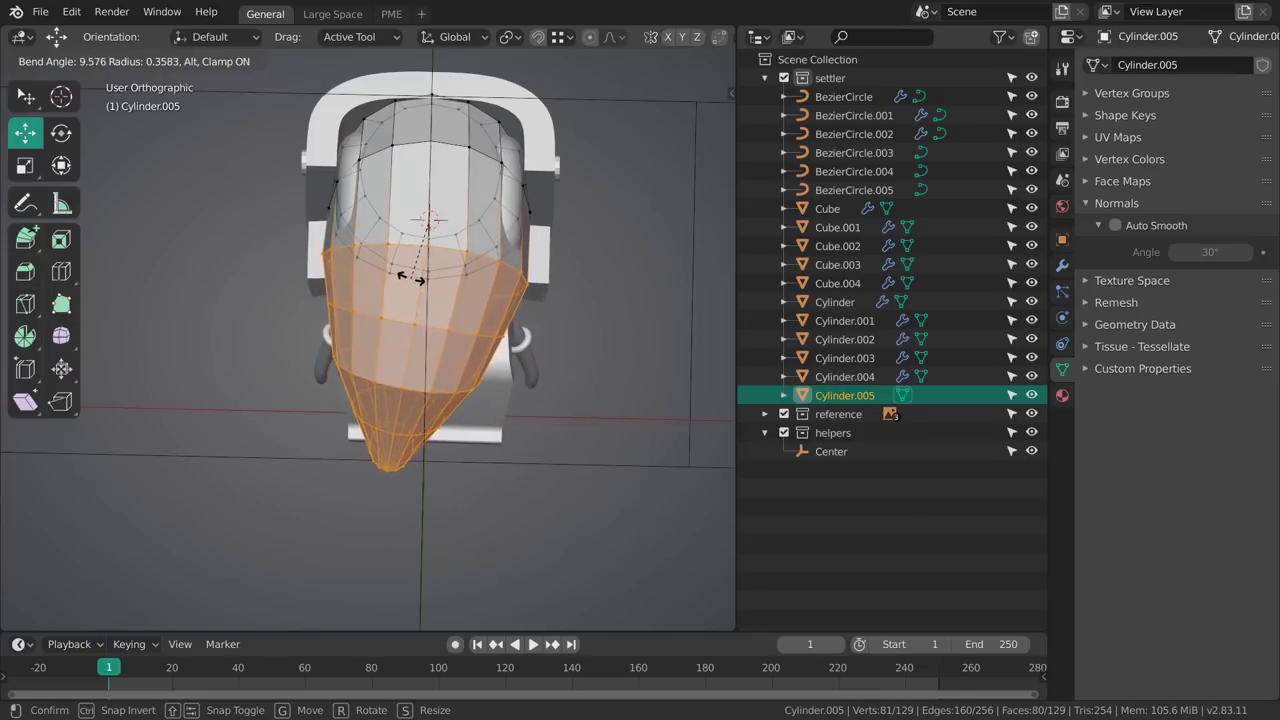
click(404, 285)
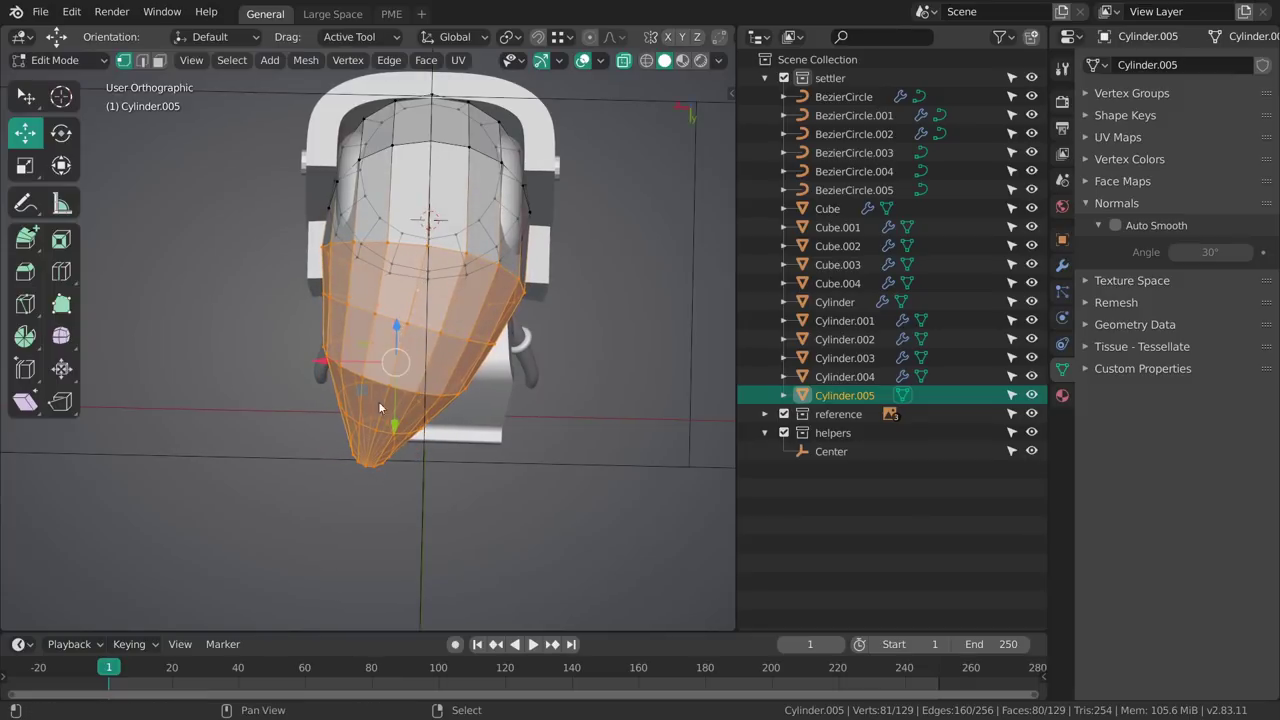
key(shift+w)
click(352, 389)
Deselect the foremost selected edge loop, place the 3D cursor behind the head and bend the remaining hair further sideways.
alt+shift+right_click(444, 252)
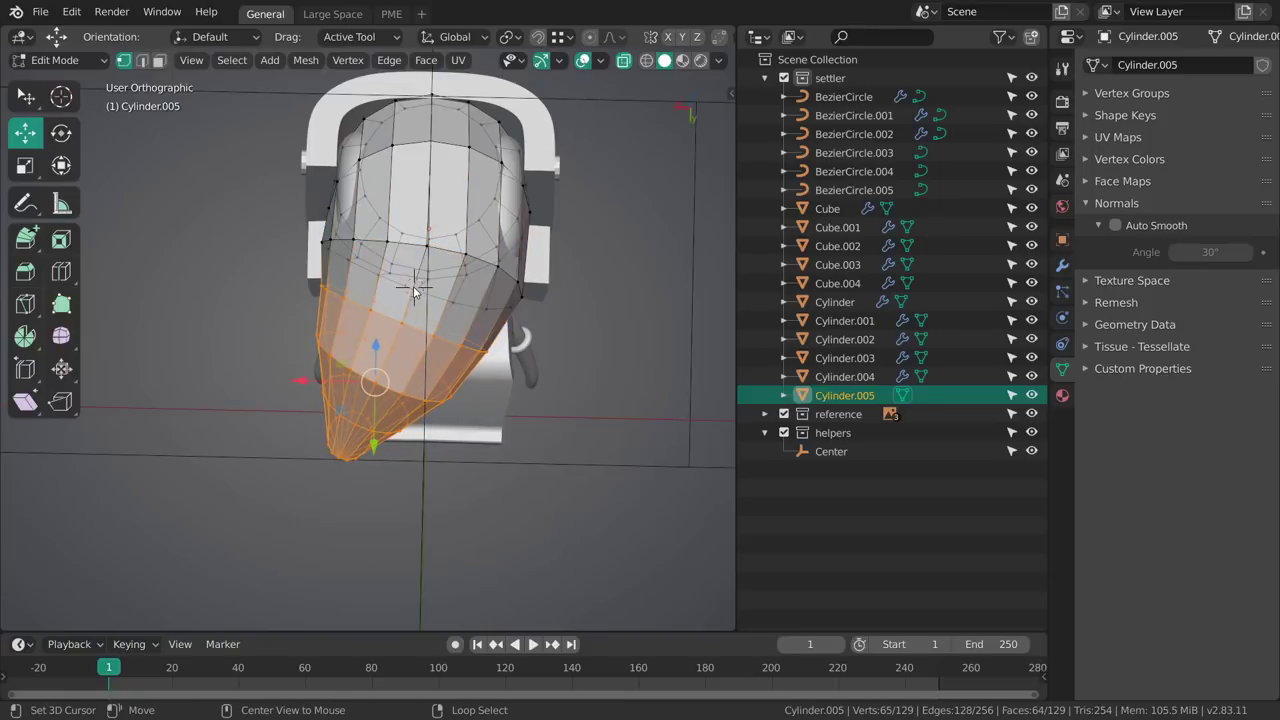
key(shift+w)
click(303, 420)
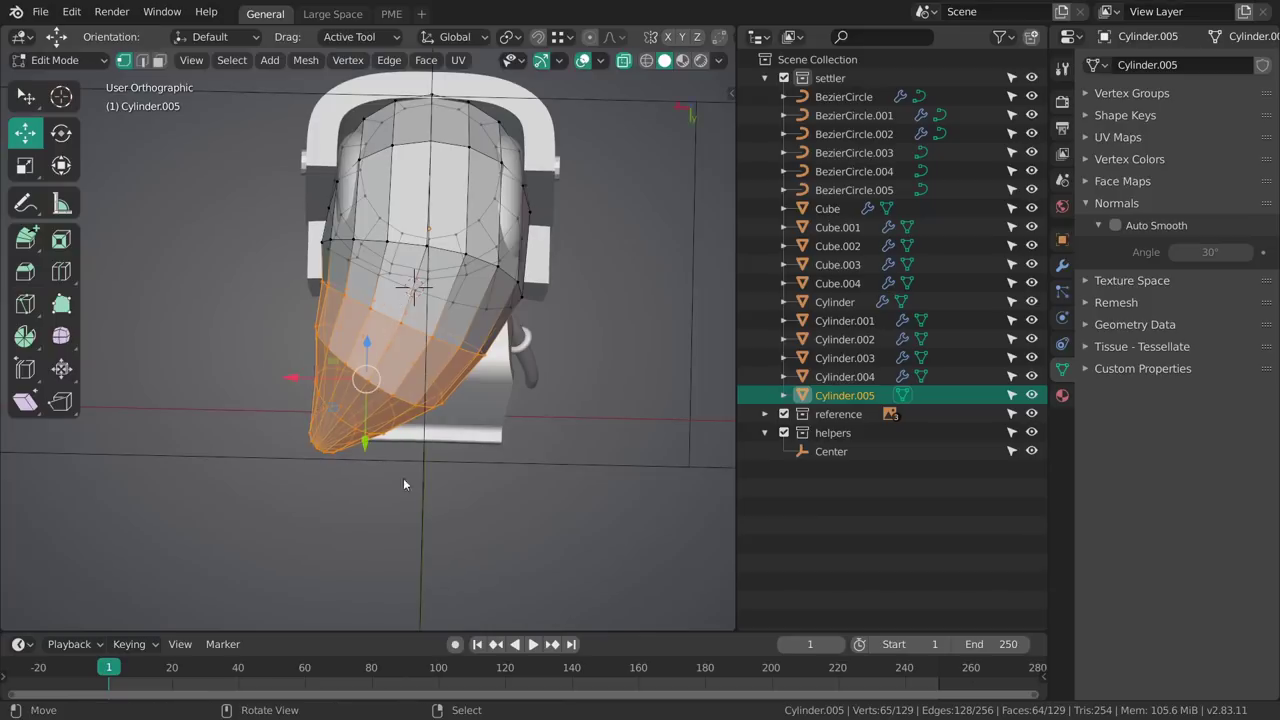
In back view, move the hair's tip vertex onto the outer end of the magenta sketch line.
key(KP_1)
key(ctrl+KP_1)
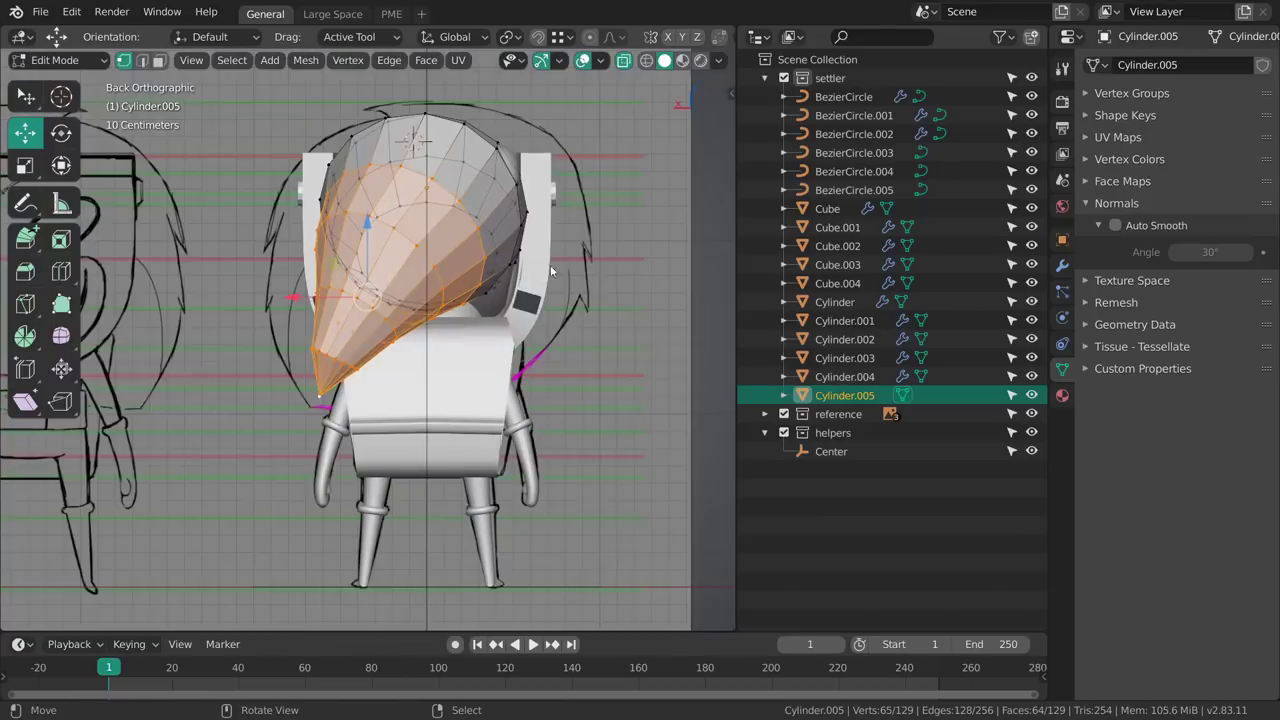
shift+middle_drag(445, 352, 451, 340)
key(alt+a)
right_click(332, 396)
scroll(338, 406, up, 3)
shift+middle_drag(343, 447, 397, 427)
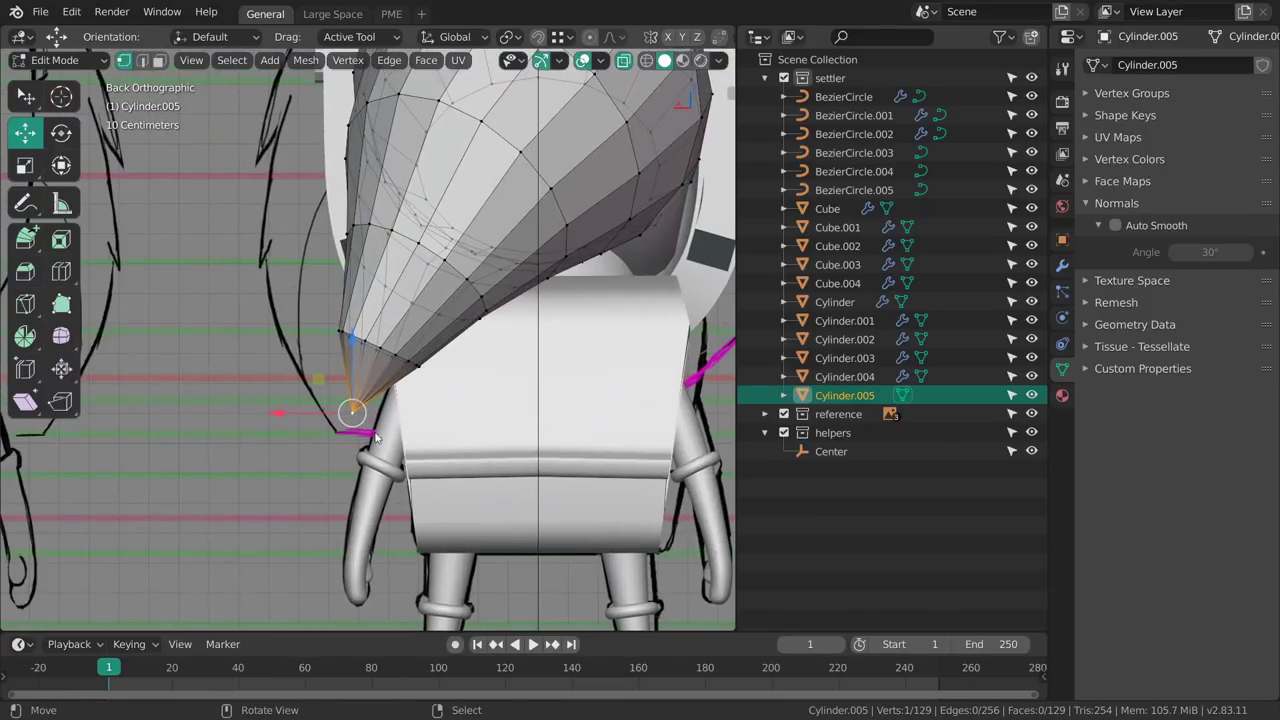
Reposition and scale the edge loops above the hair tip to smooth the taper, and return to Object Mode.
alt+click(374, 354)
scroll(374, 354, down, 4)
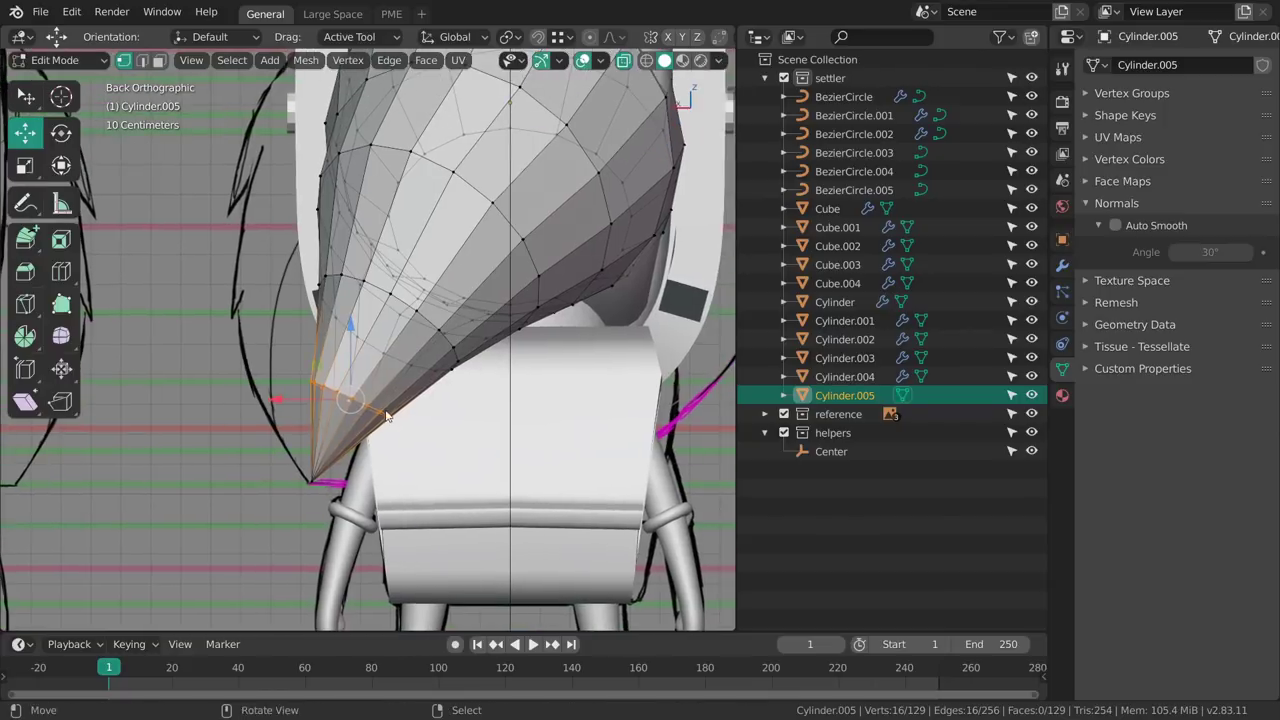
drag(451, 405, 450, 391)
key(ctrl+z)
key(s)
middle_drag(450, 395, 502, 366)
key(Tab)
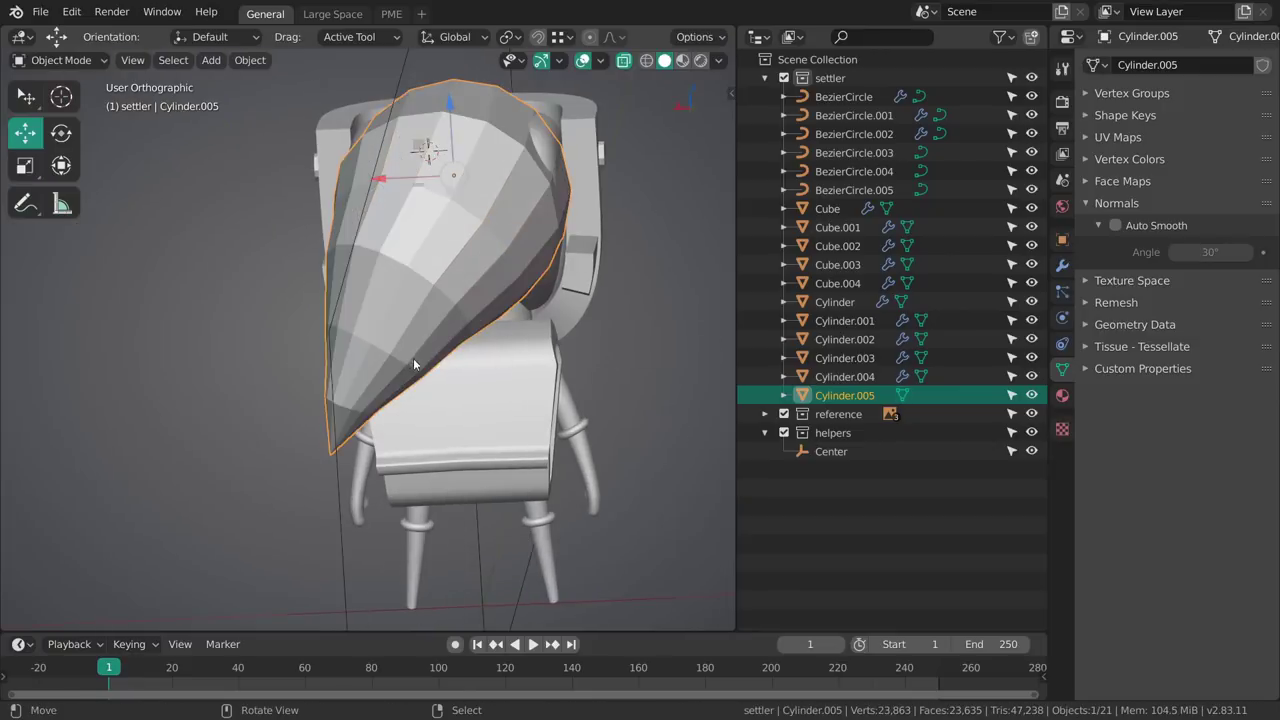
Switch to front view and enter Sculpt Mode on the hair with the Grab brush.
middle_drag(423, 363, 480, 311)
key(Tab)
key(grave)
click(505, 360)
key(grave)
click(387, 300)
key(ctrl+Tab)
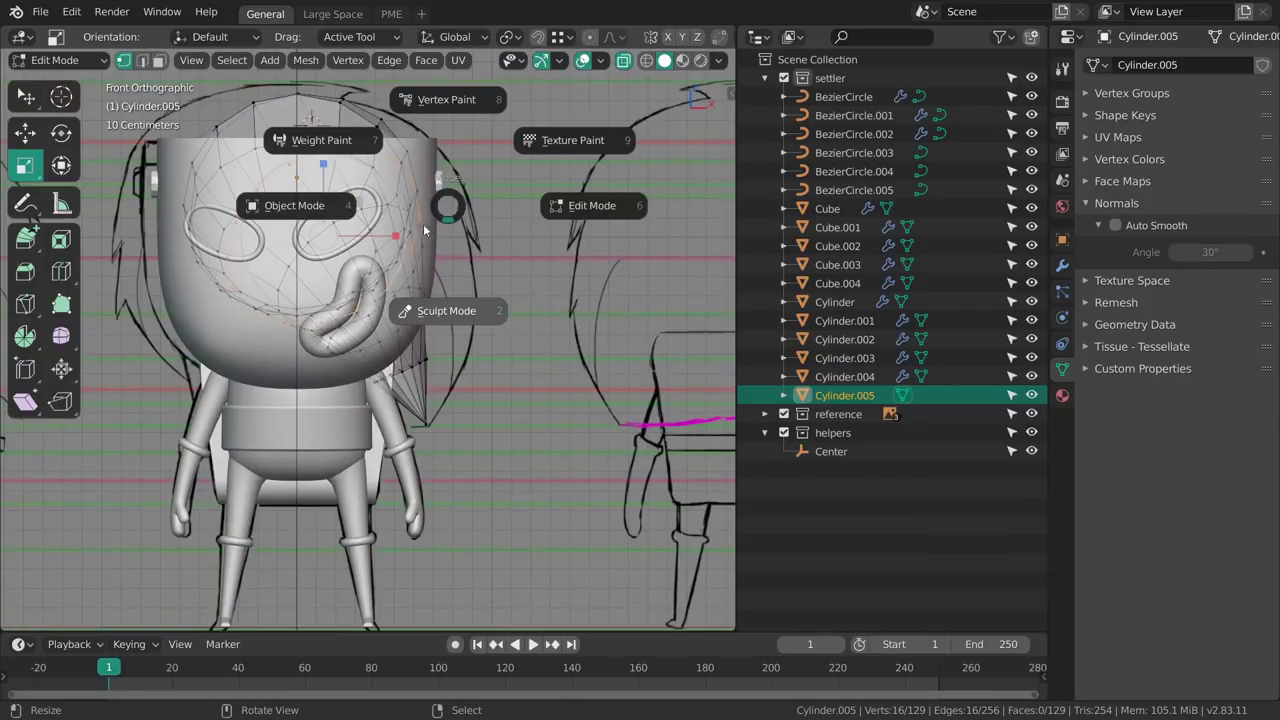
click(416, 266)
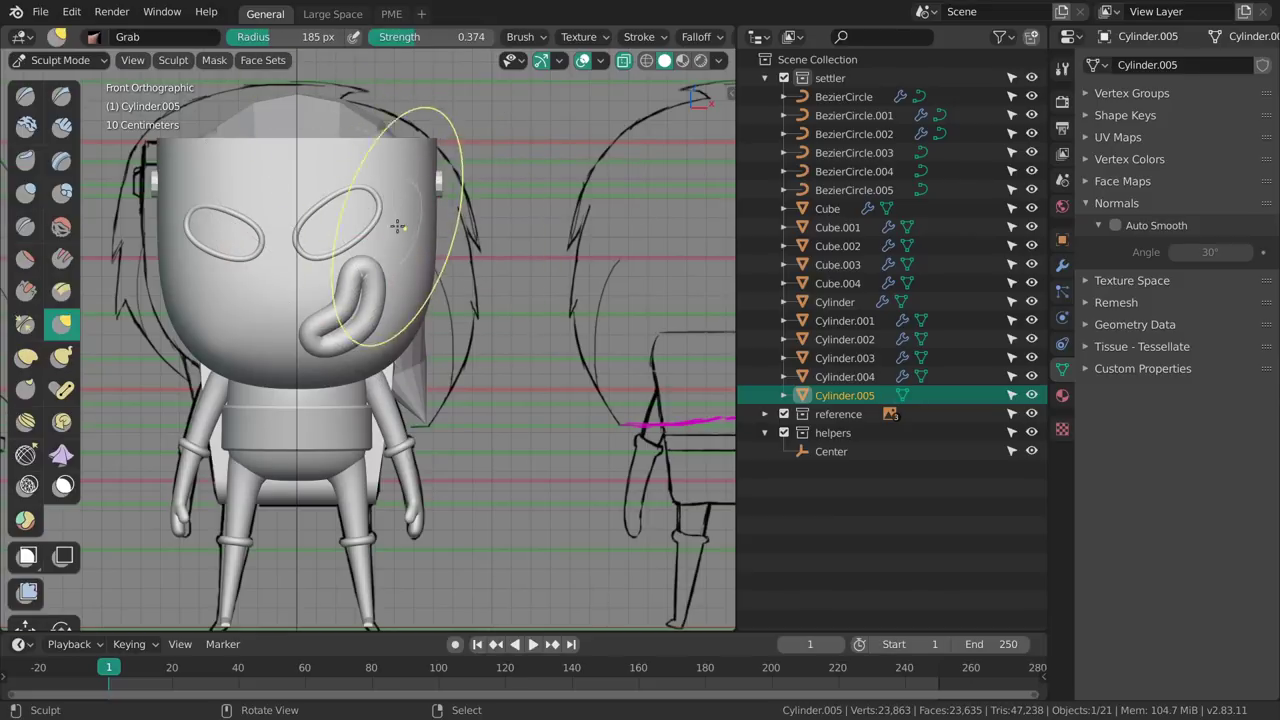
click(525, 38)
Apply the hair object's scale in Object Mode and return to Sculpt Mode.
key(ctrl+Tab)
click(410, 288)
key(ctrl+a)
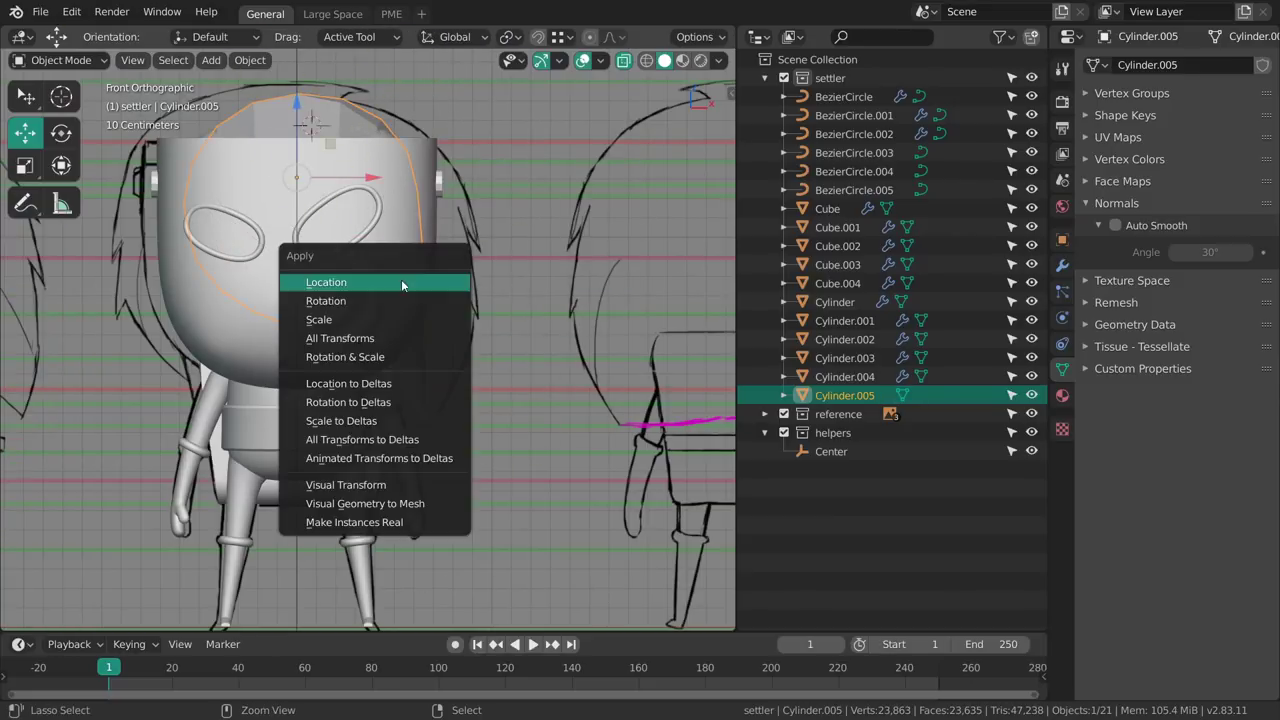
click(388, 320)
key(ctrl+Tab)
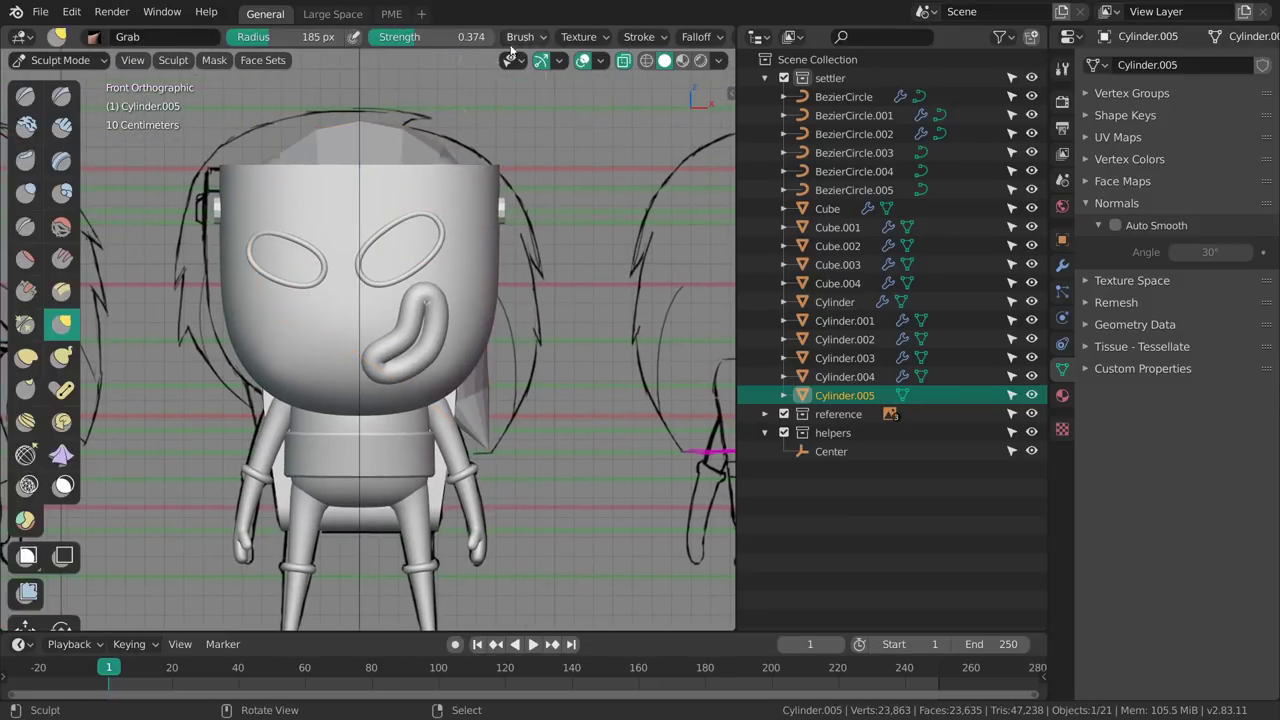
Set the Grab brush radius to 219 px and review its brush options, including Grab Active Vertex.
click(525, 40)
key(f)
click(494, 280)
click(520, 37)
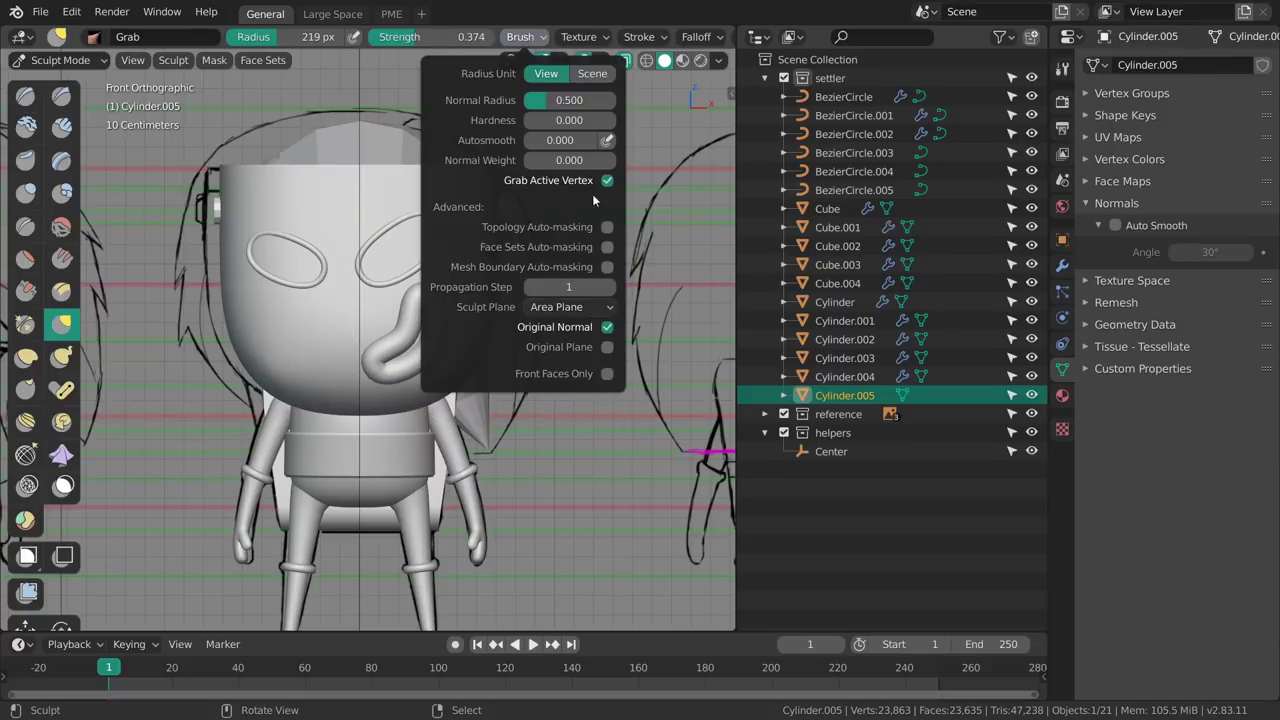
mouse_move(480, 280)
middle_down()
mouse_move(402, 292)
mouse_move(475, 260)
mouse_move(481, 124)
middle_up()
click(520, 37)
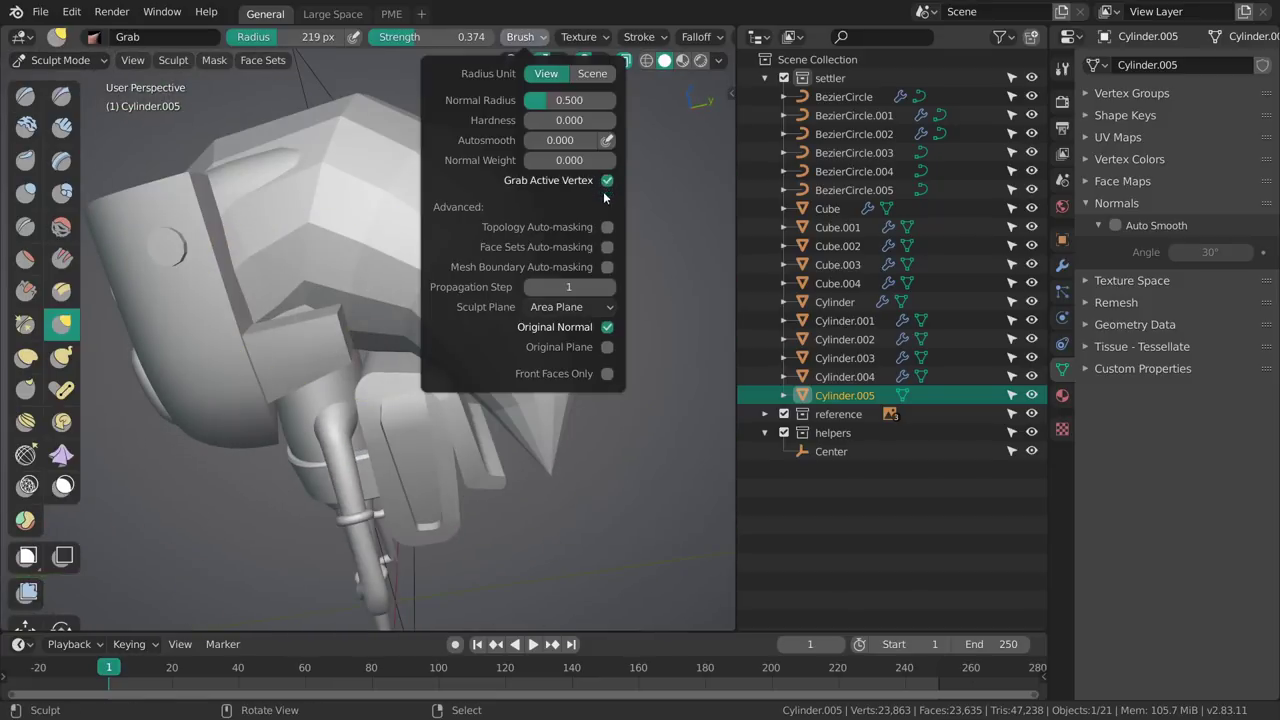
mouse_move(471, 243)
middle_down()
mouse_move(320, 329)
mouse_move(322, 295)
mouse_move(440, 303)
middle_up()
Switch to back view and set the Grab brush radius to 253 px.
key(grave)
click(369, 286)
scroll(380, 297, down, 2)
key(f)
click(457, 298)
key(f)
click(434, 309)
key(f)
click(434, 298)
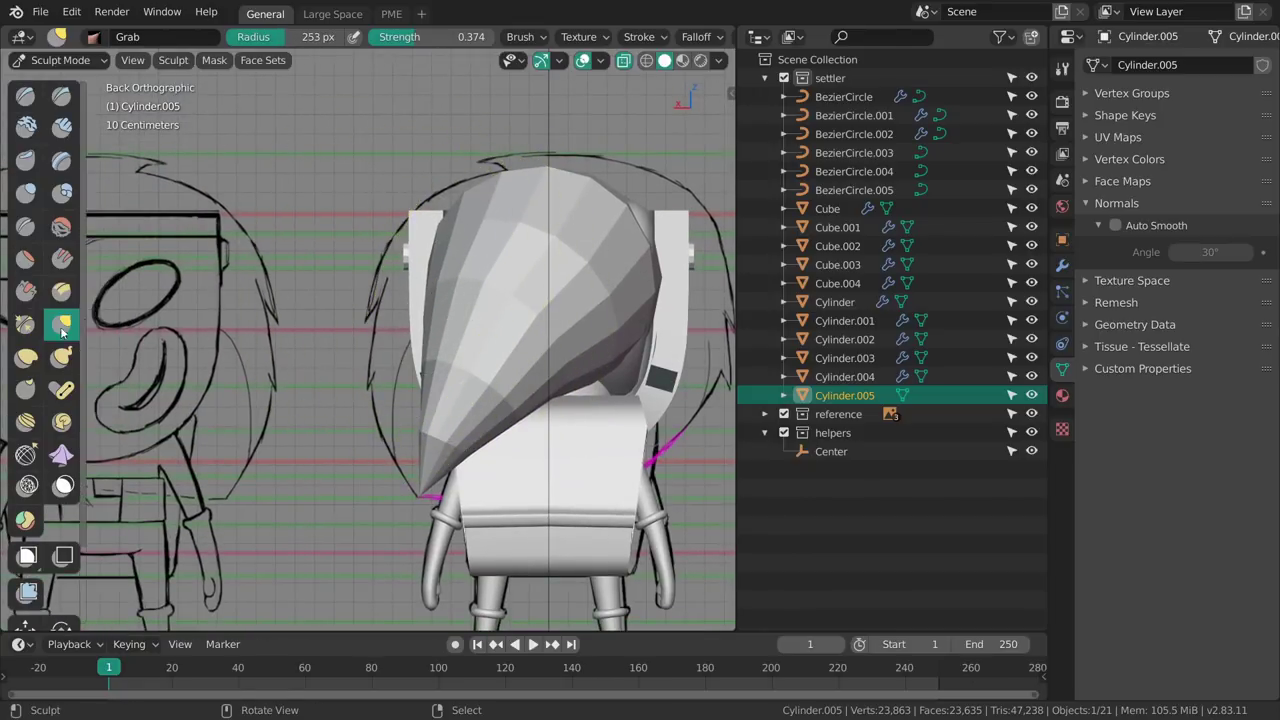
Pull the hair's outer side toward the back sketch outline using the Grab brush at radii between 184 and 269 px.
click(524, 36)
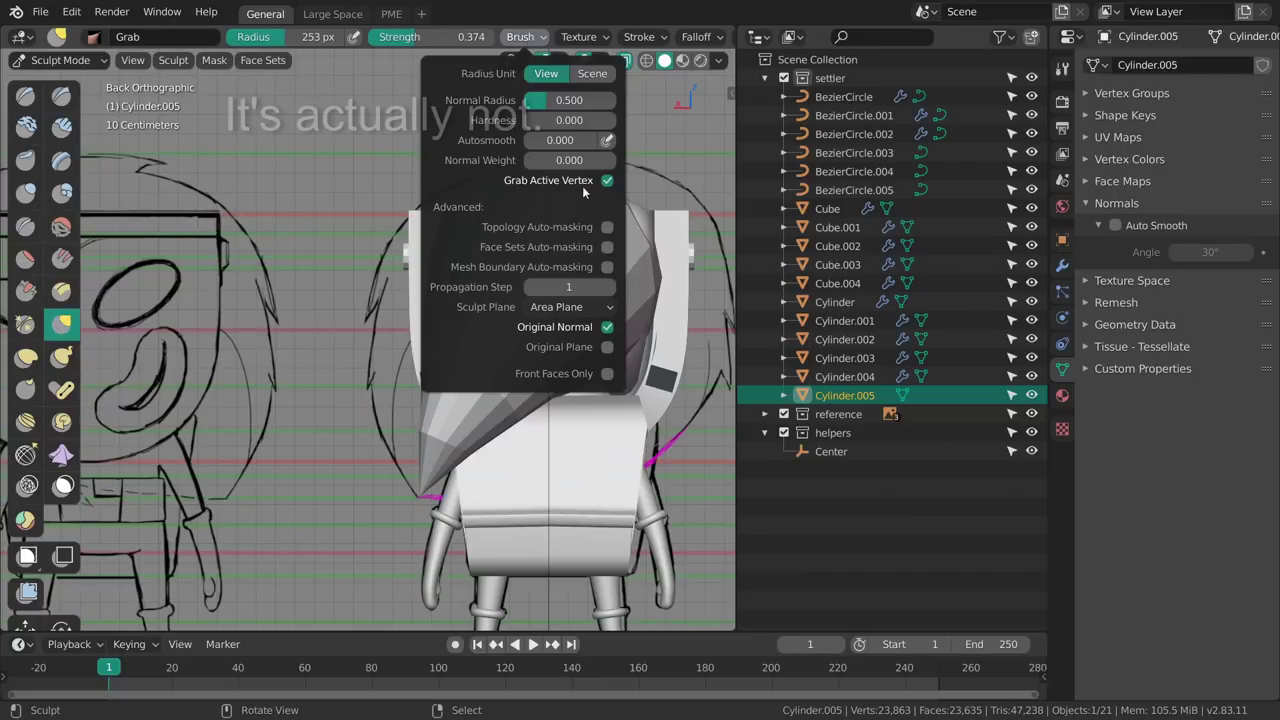
key(f)
click(420, 313)
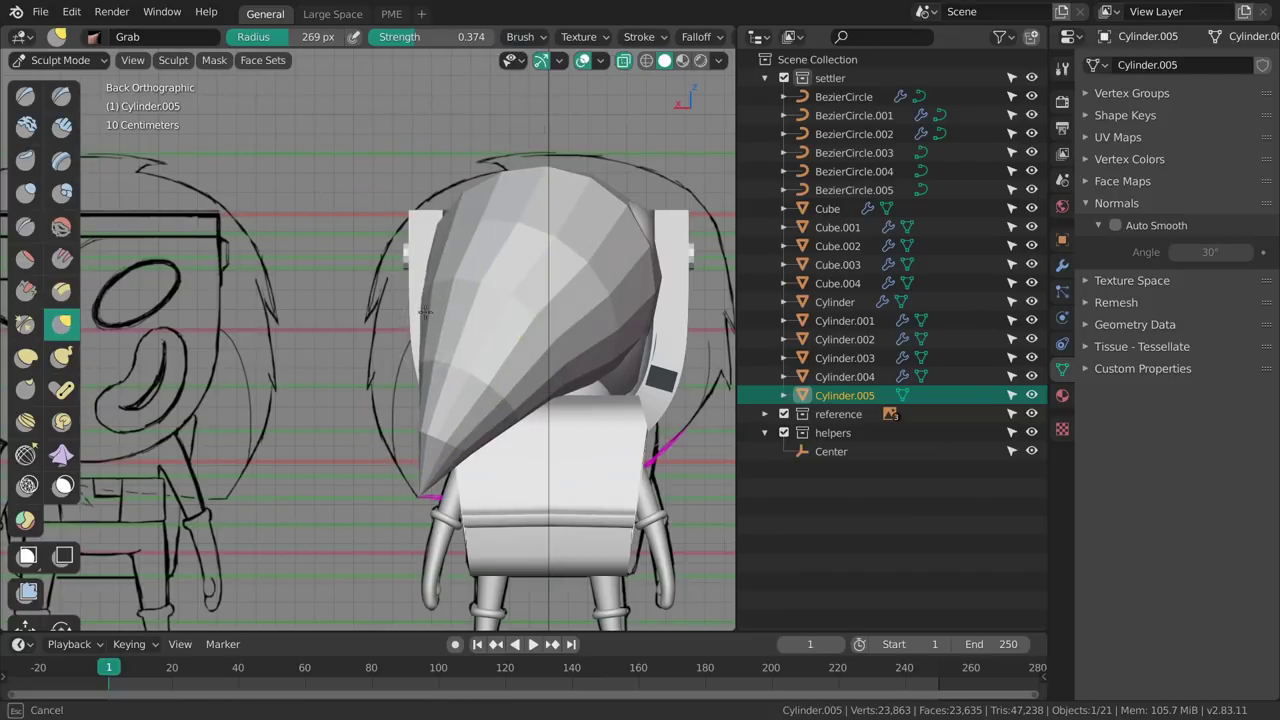
key(f)
click(422, 388)
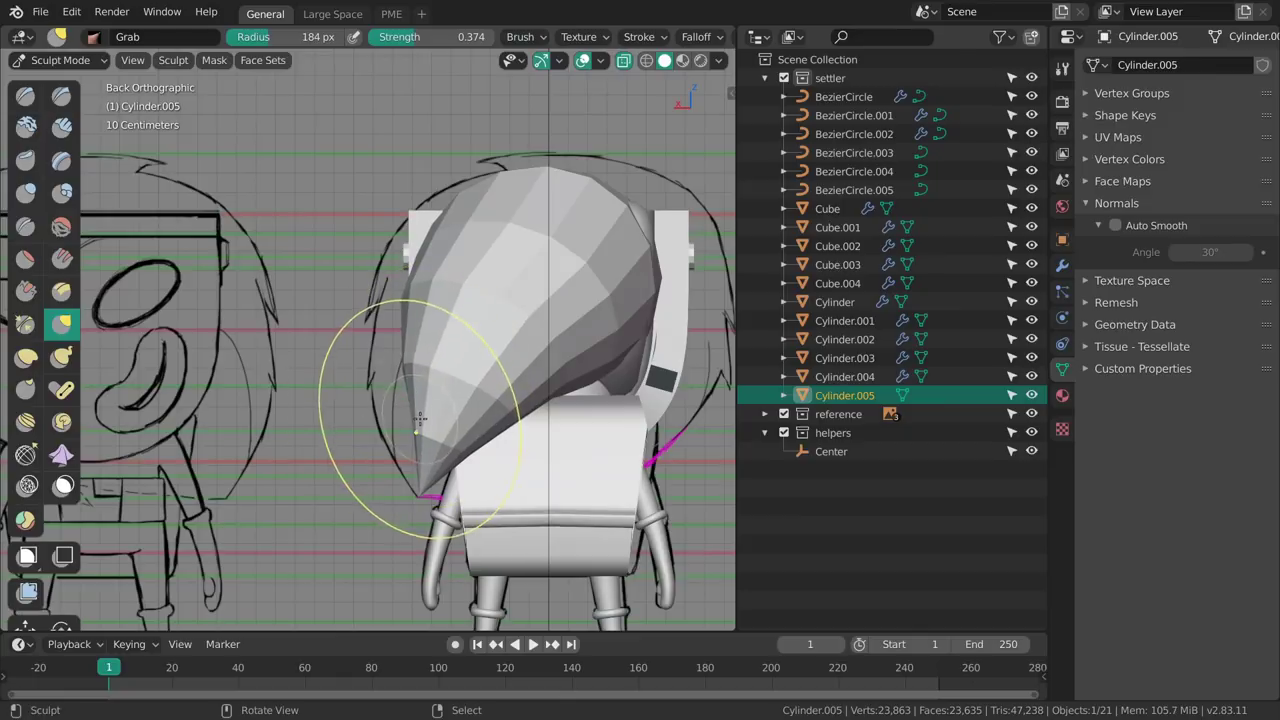
click(425, 272)
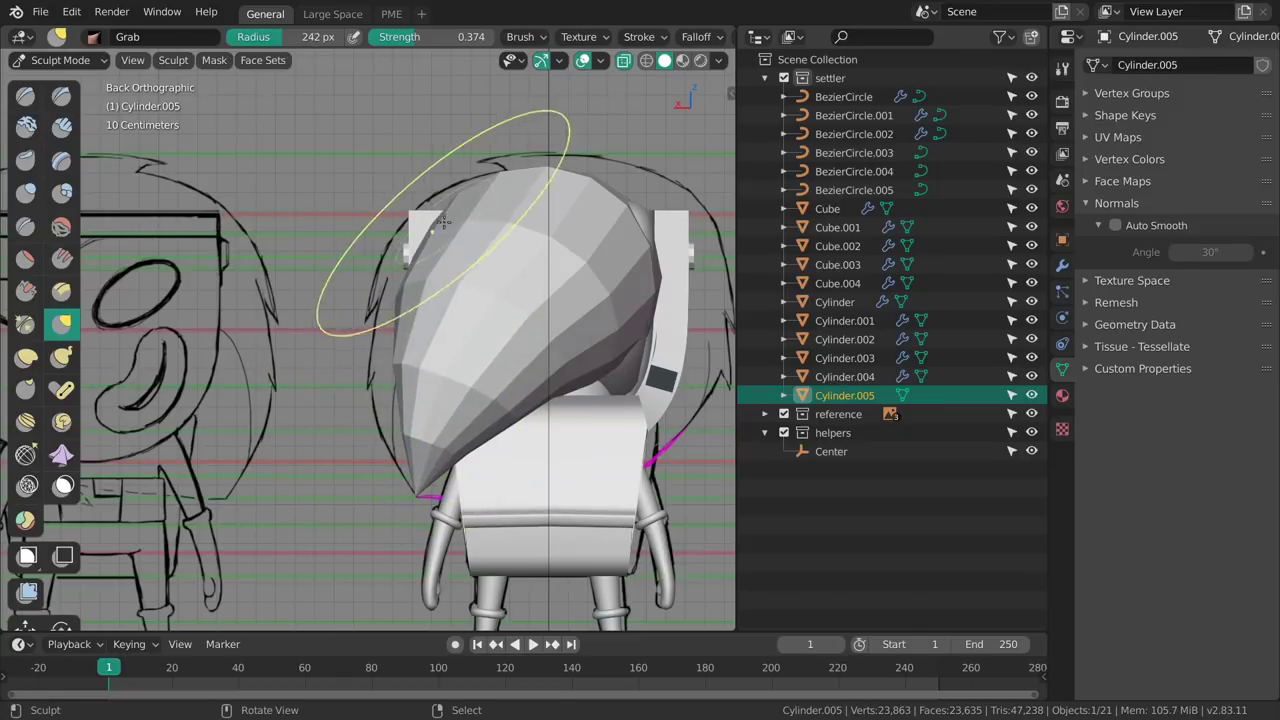
mouse_move(418, 249)
mouse_down()
mouse_move(407, 357)
mouse_move(393, 357)
mouse_up()
Check the hair from above, and in front view pull its lower outer edge outward with a 104 px Grab brush.
key(f)
click(412, 376)
middle_drag(393, 357, 590, 295)
middle_drag(370, 314, 430, 375)
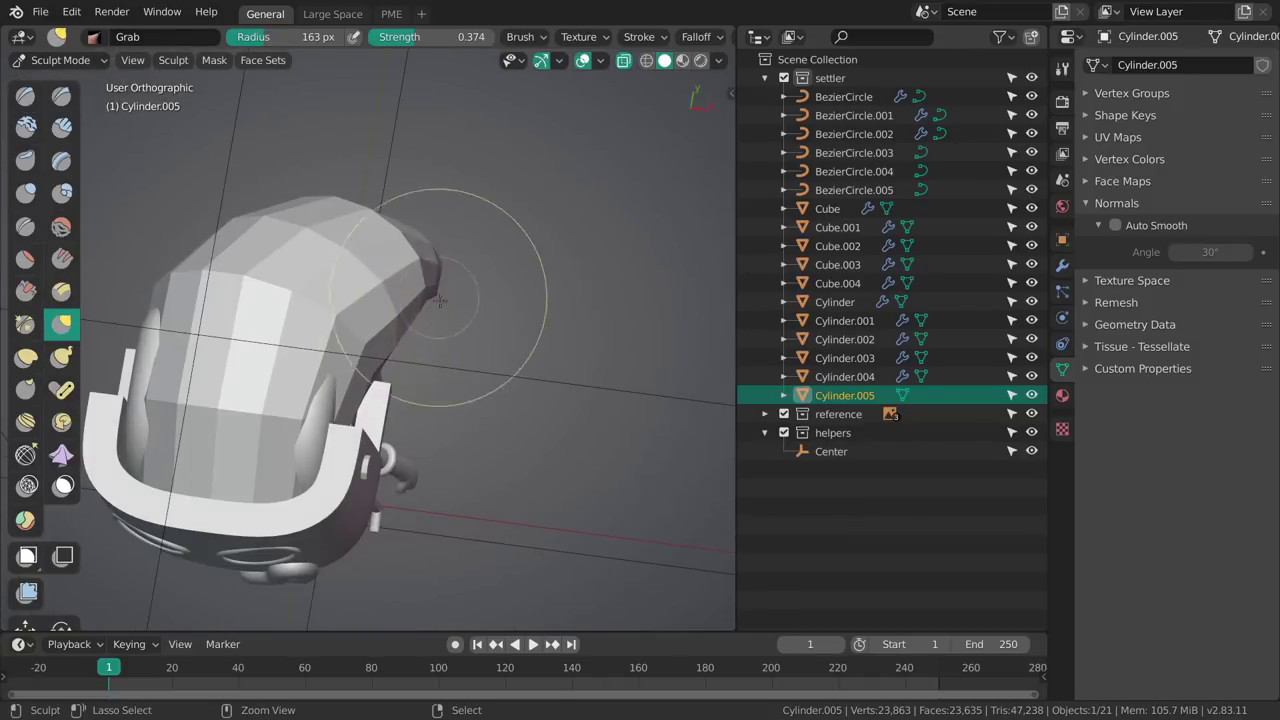
mouse_move(444, 290)
middle_down()
mouse_move(423, 249)
mouse_move(451, 371)
mouse_move(429, 300)
middle_up()
key(KP_1)
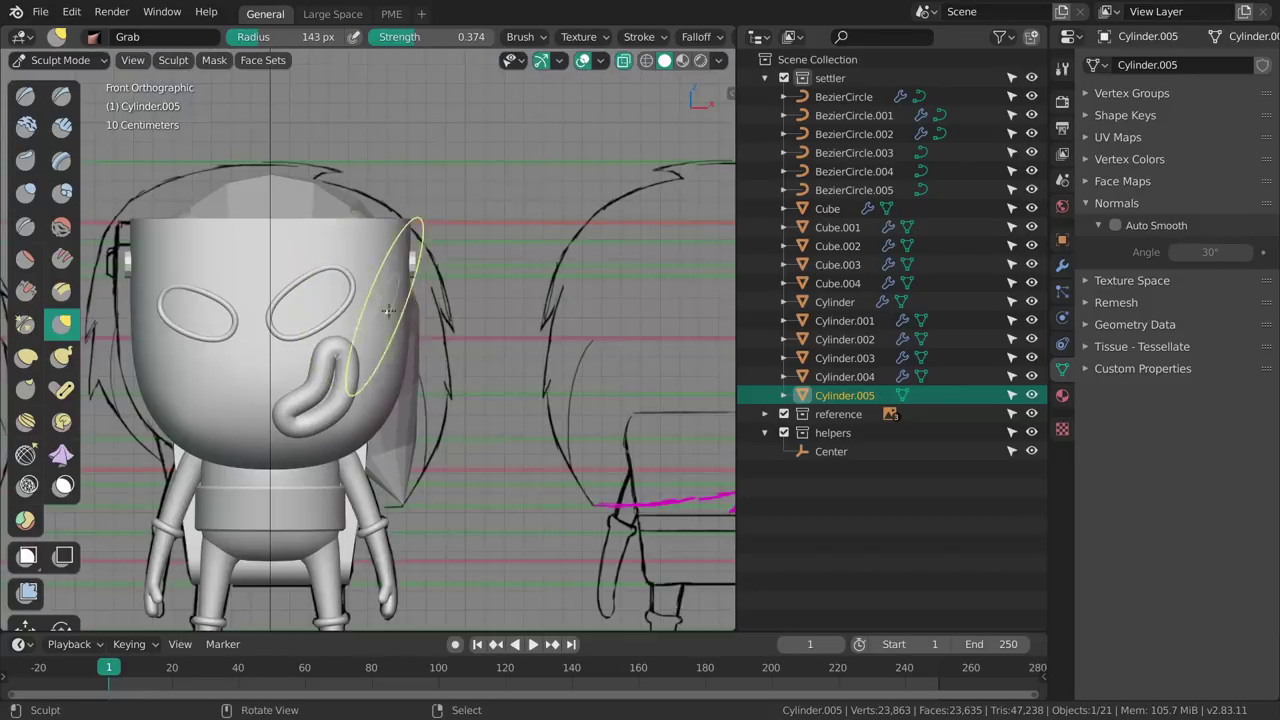
shift+middle_drag(430, 400, 432, 344)
key(f)
click(463, 379)
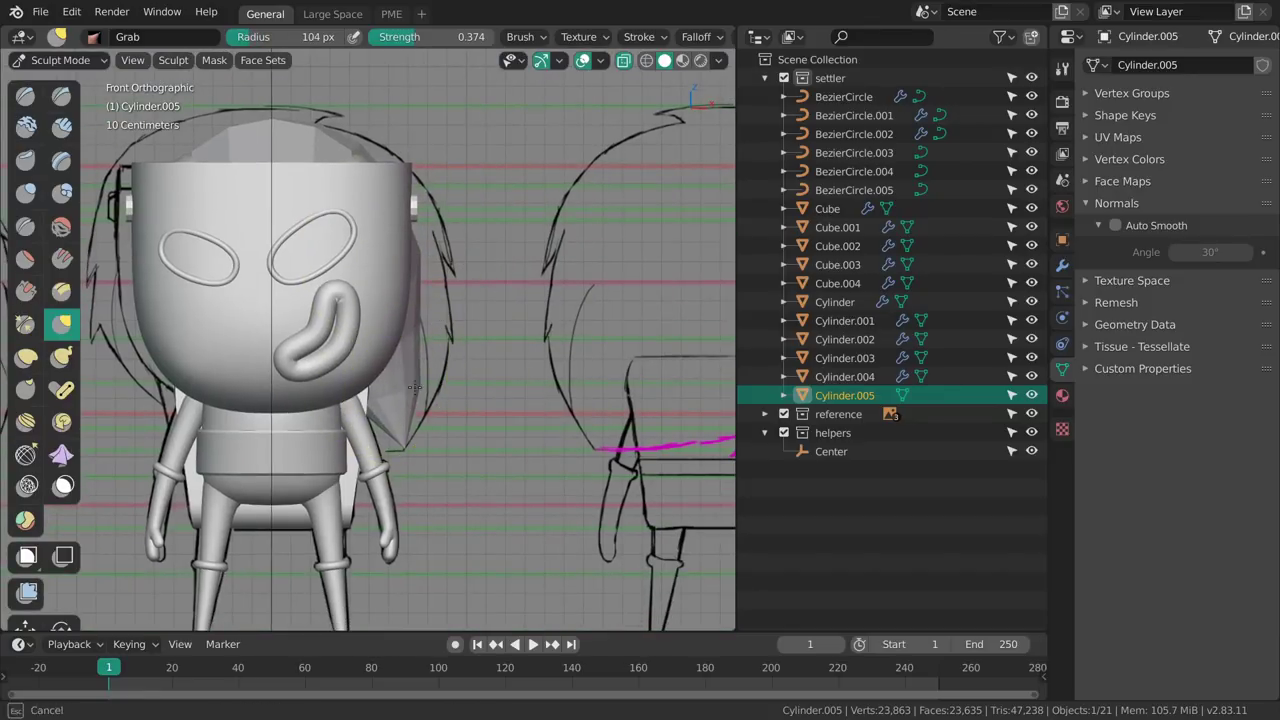
Bulge the hair's outer side further toward the front sketch outline with a 198 to 231 px Grab brush, and check the falloff settings.
key(f)
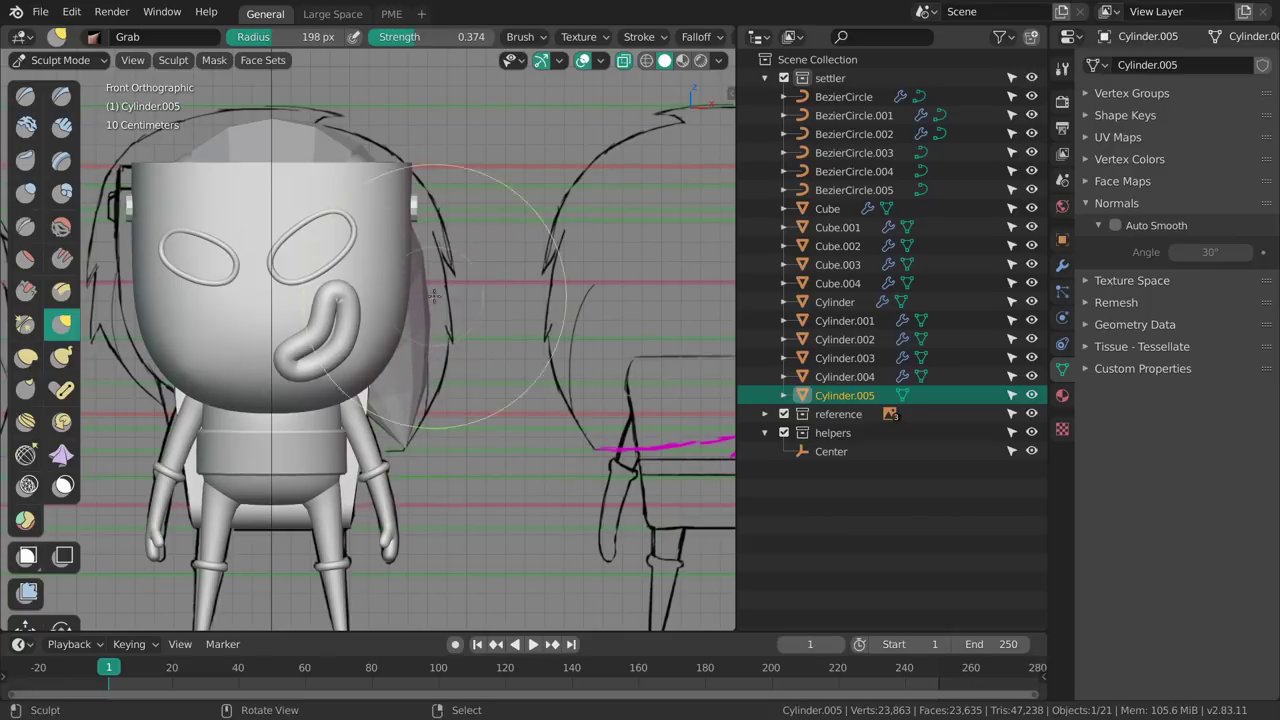
click(428, 322)
key(f)
click(416, 385)
key(f)
click(577, 357)
shift+middle_drag(431, 240, 457, 275)
click(531, 38)
click(690, 36)
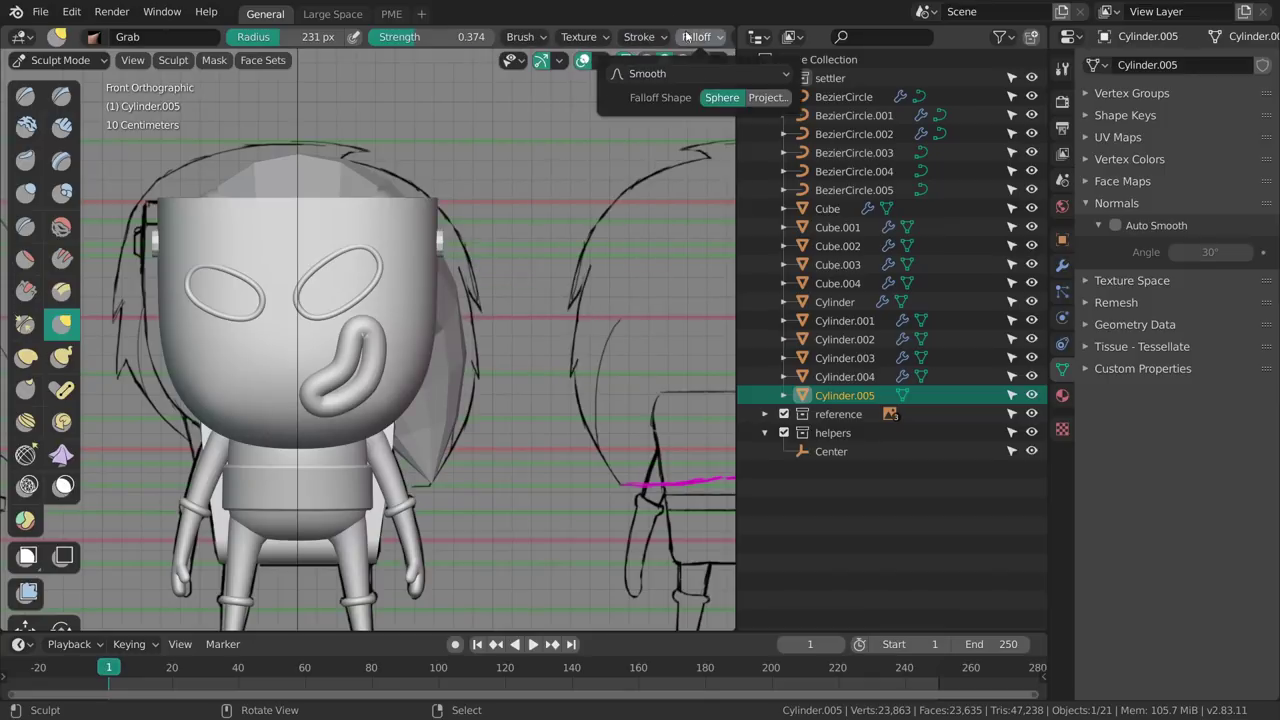
Refine the middle and lower outer edge of the hair against the front sketch with the Grab brush at 142 and 181 px.
key(f)
click(454, 332)
drag(454, 332, 477, 315)
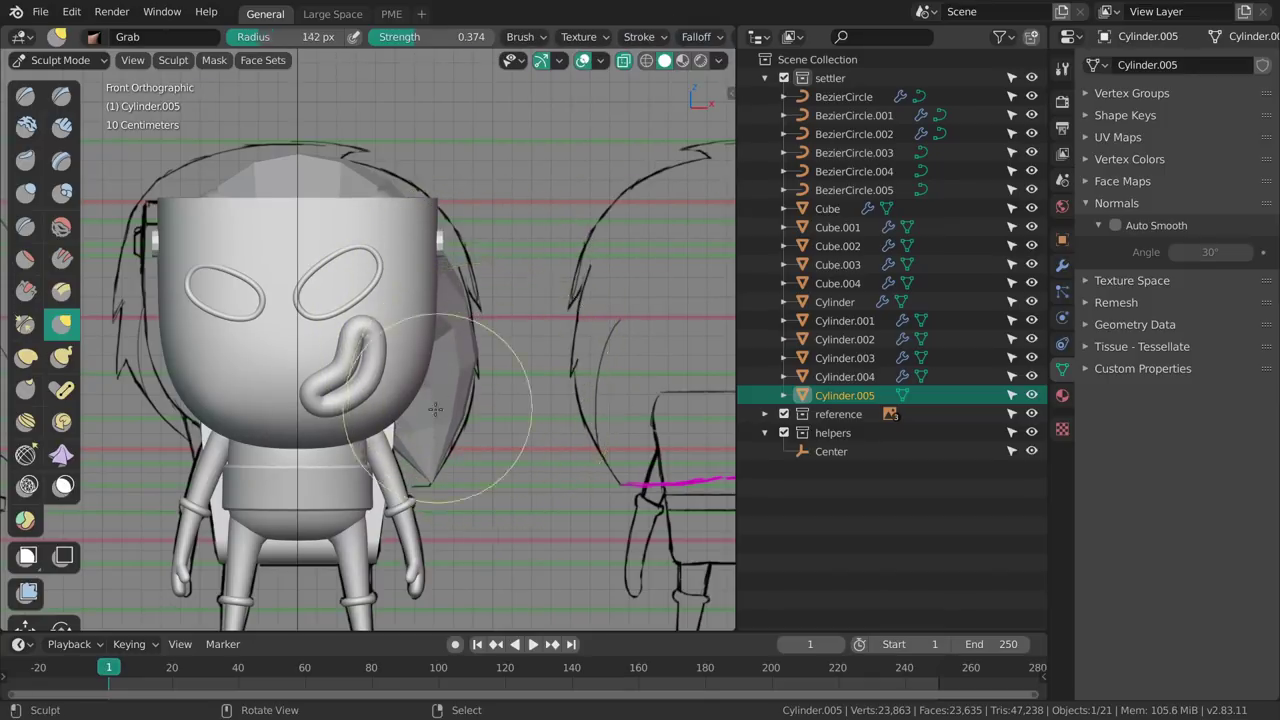
drag(444, 412, 465, 427)
key(f)
click(597, 388)
drag(473, 338, 475, 307)
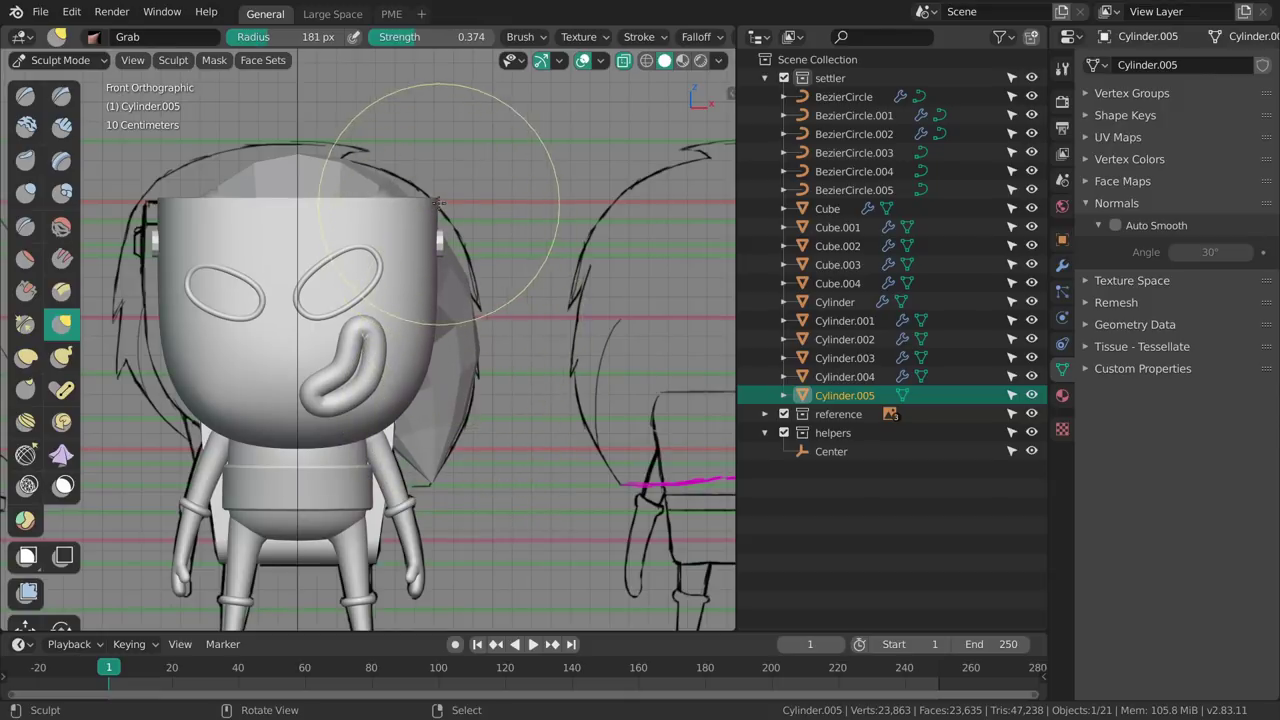
Adjust the hair's upper outer edge against the front sketch with the Grab brush at 198 px.
key(f)
click(448, 190)
key(f)
click(425, 211)
shift+middle_drag(427, 234, 498, 223)
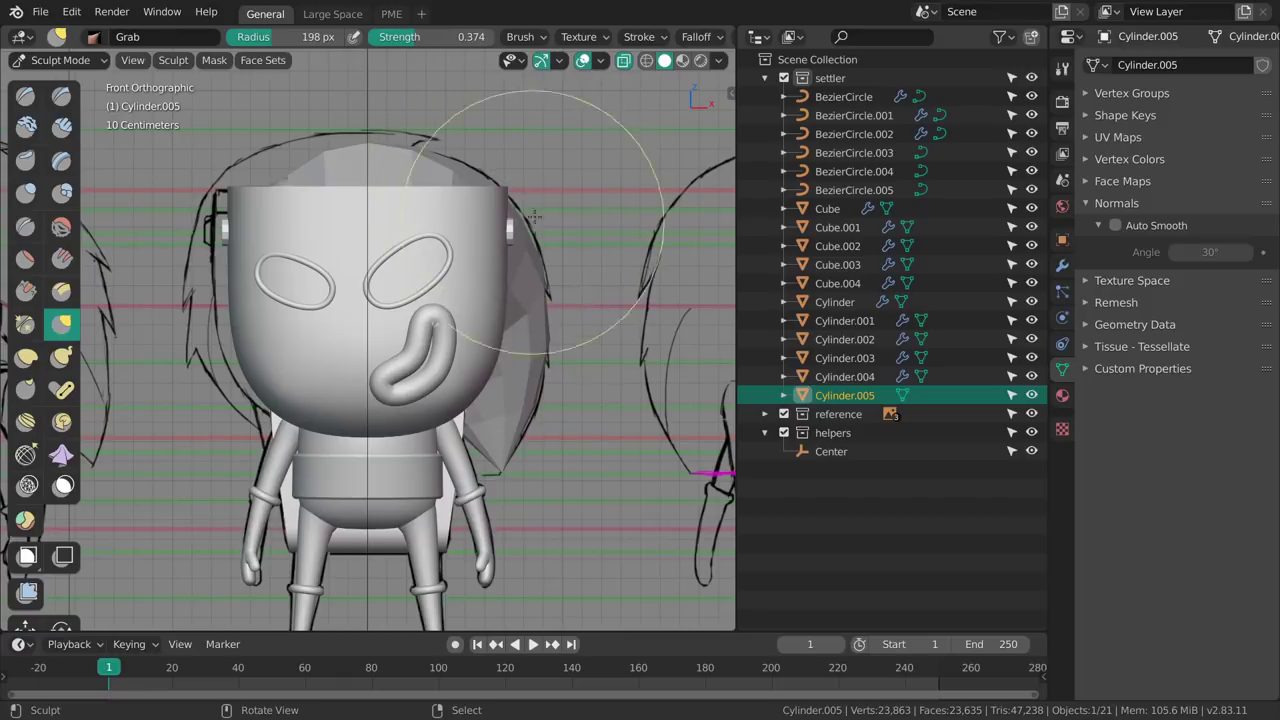
In back view, refine the hair's lower edge near the tip with the Grab brush reduced to about 72 px.
key(ctrl+KP_1)
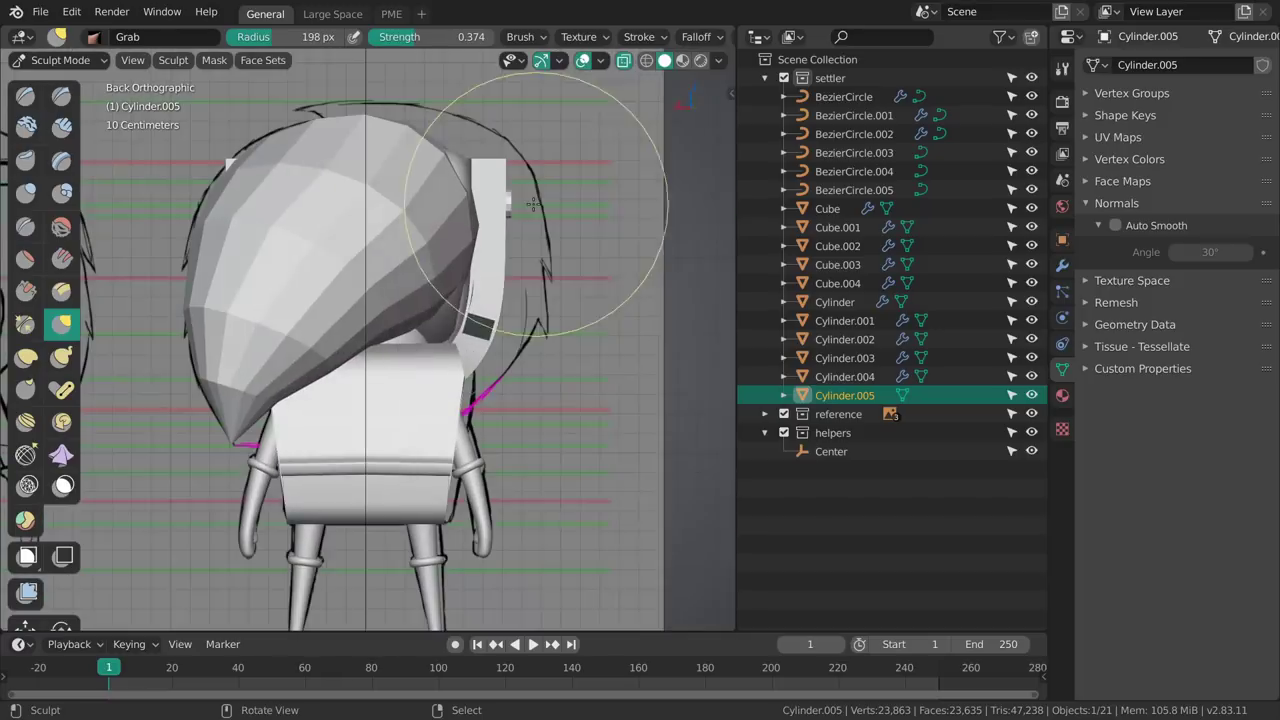
shift+middle_drag(273, 325, 319, 335)
key(f)
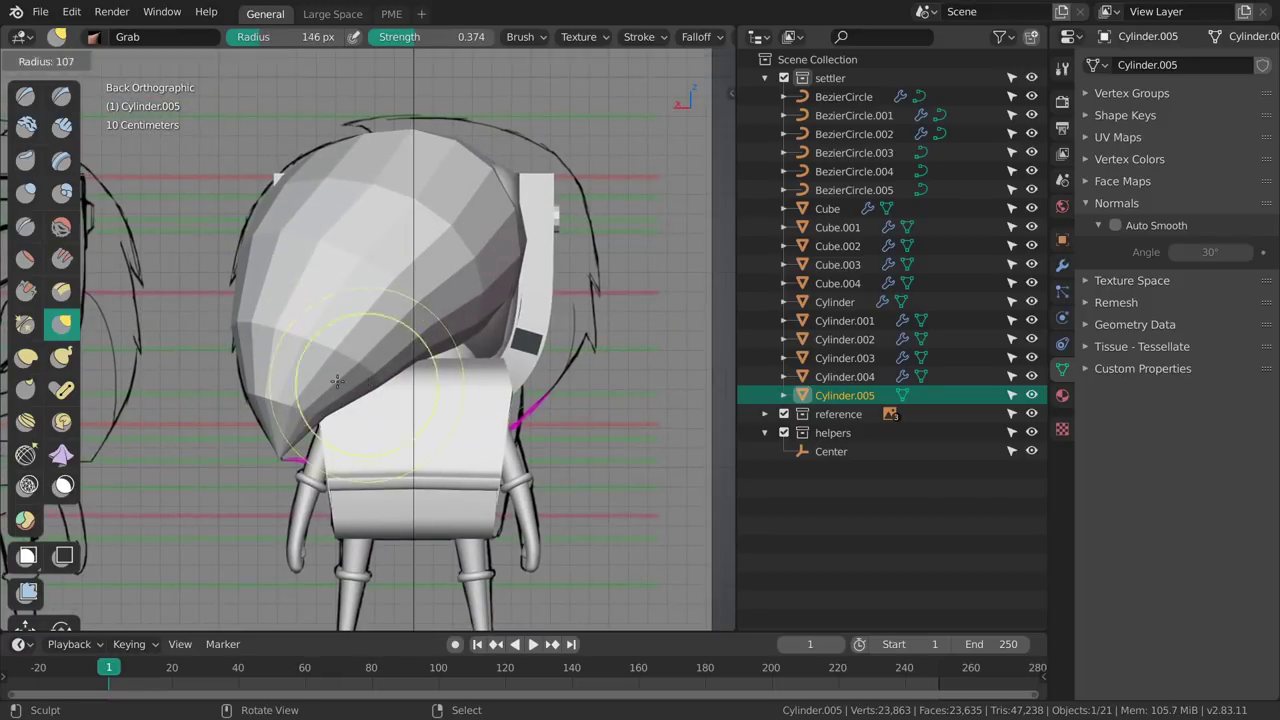
mouse_move(406, 375)
shift+middle_down()
mouse_move(380, 356)
mouse_move(400, 384)
shift+middle_up()
key(f)
click(386, 396)
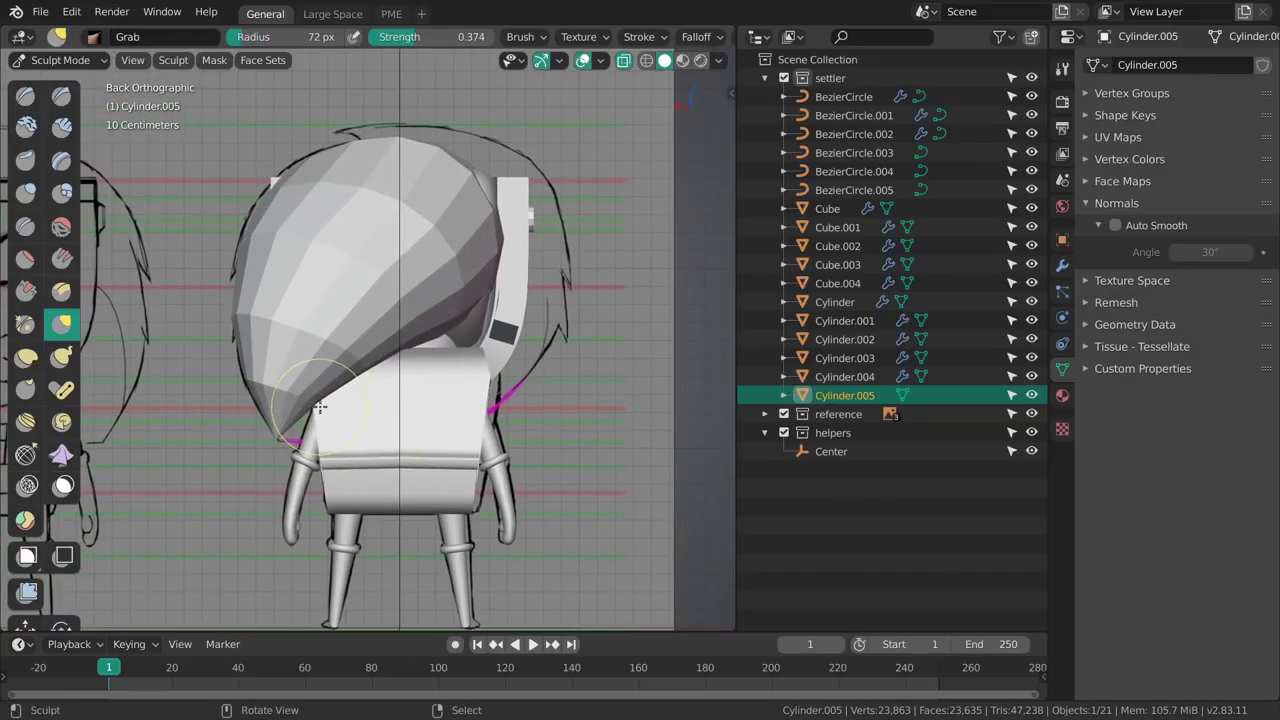
key(bracketleft)
shift+middle_drag(330, 406, 381, 362)
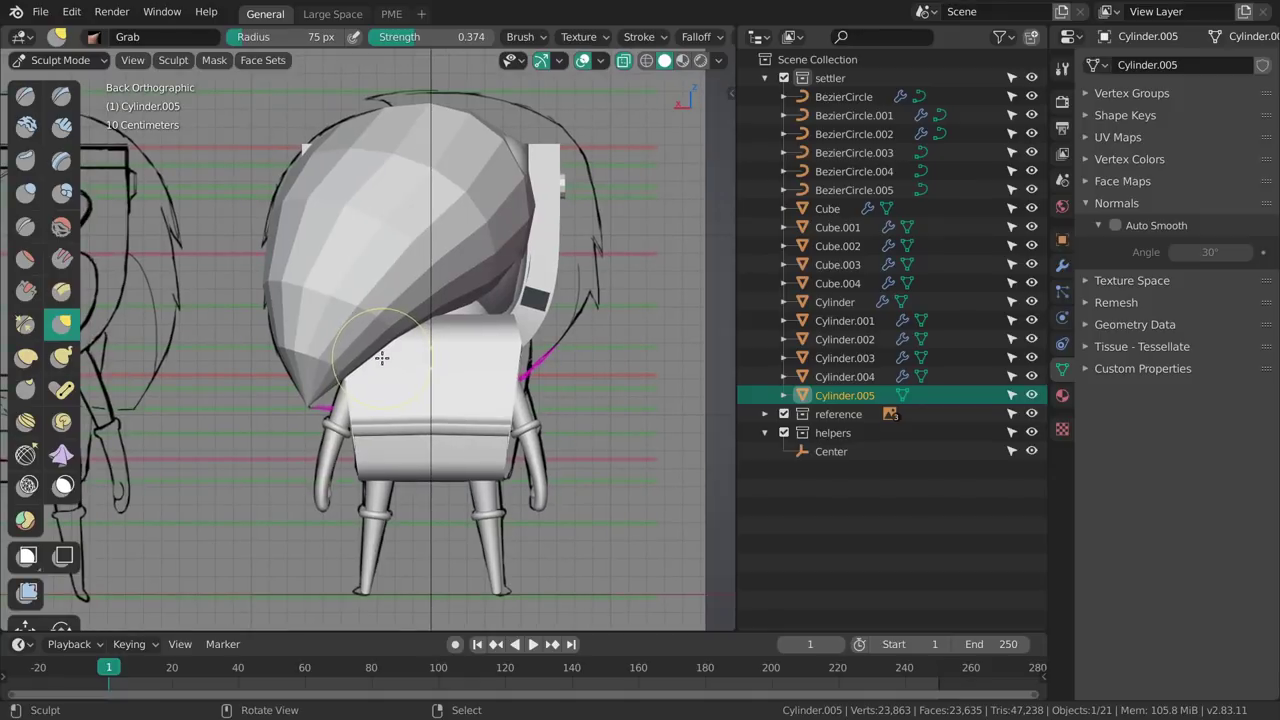
Bulge the middle of the hair's lower edge downward in back view with the Grab brush at 109 and 131 px.
key(f)
click(396, 341)
key(f)
click(450, 291)
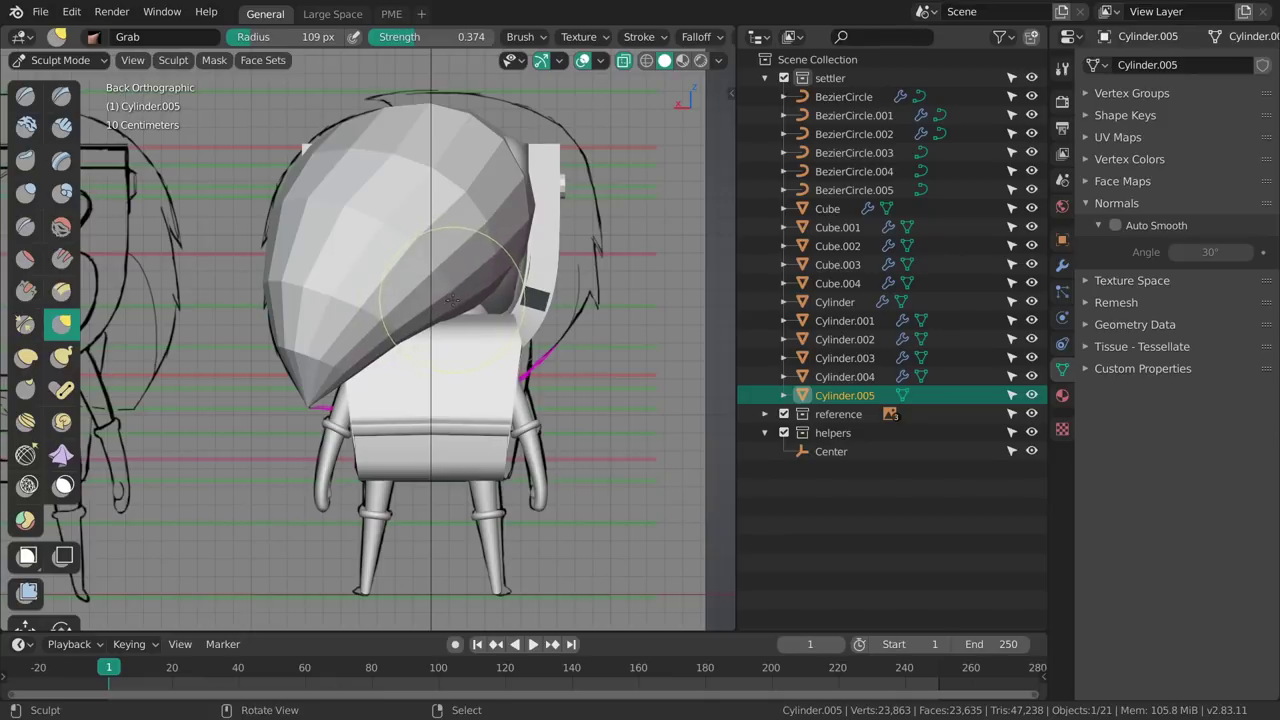
click(450, 314)
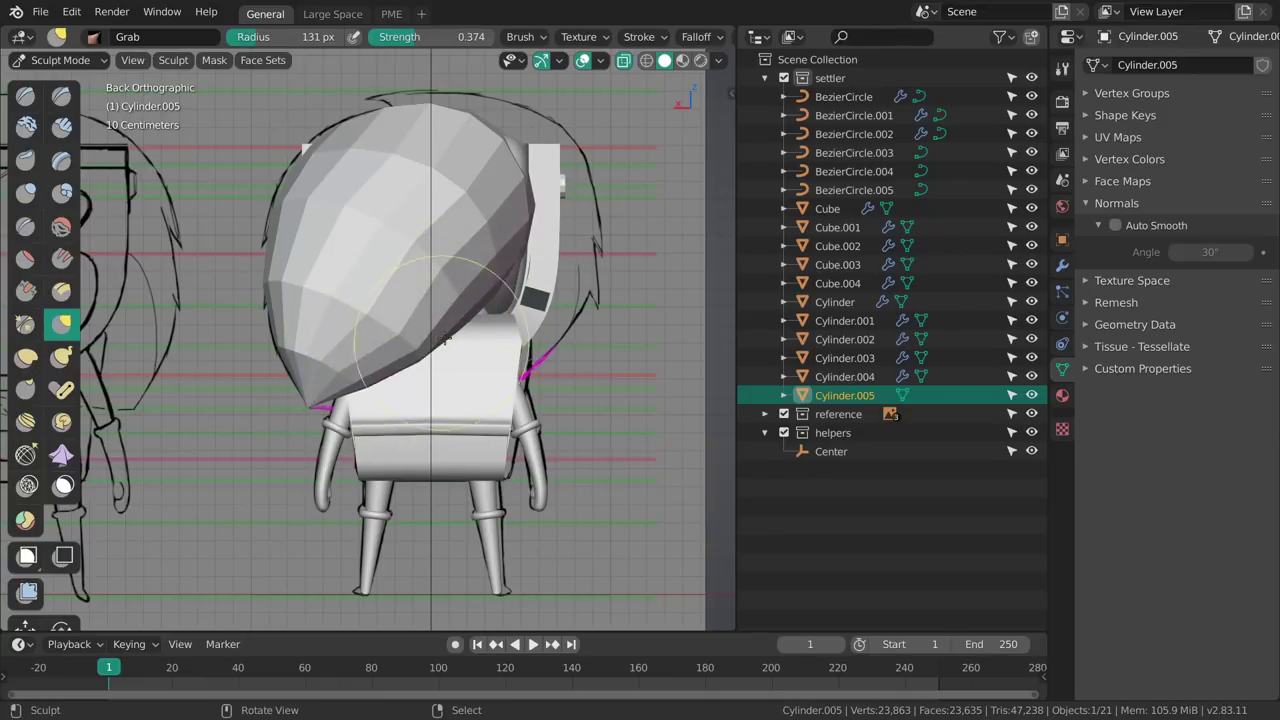
Set the Grab brush's falloff shape to Sphere and its radius to 204 px in back view.
mouse_move(440, 260)
middle_down()
mouse_move(629, 143)
mouse_move(380, 209)
mouse_move(376, 290)
mouse_move(429, 214)
middle_up()
key(grave)
click(300, 220)
click(655, 36)
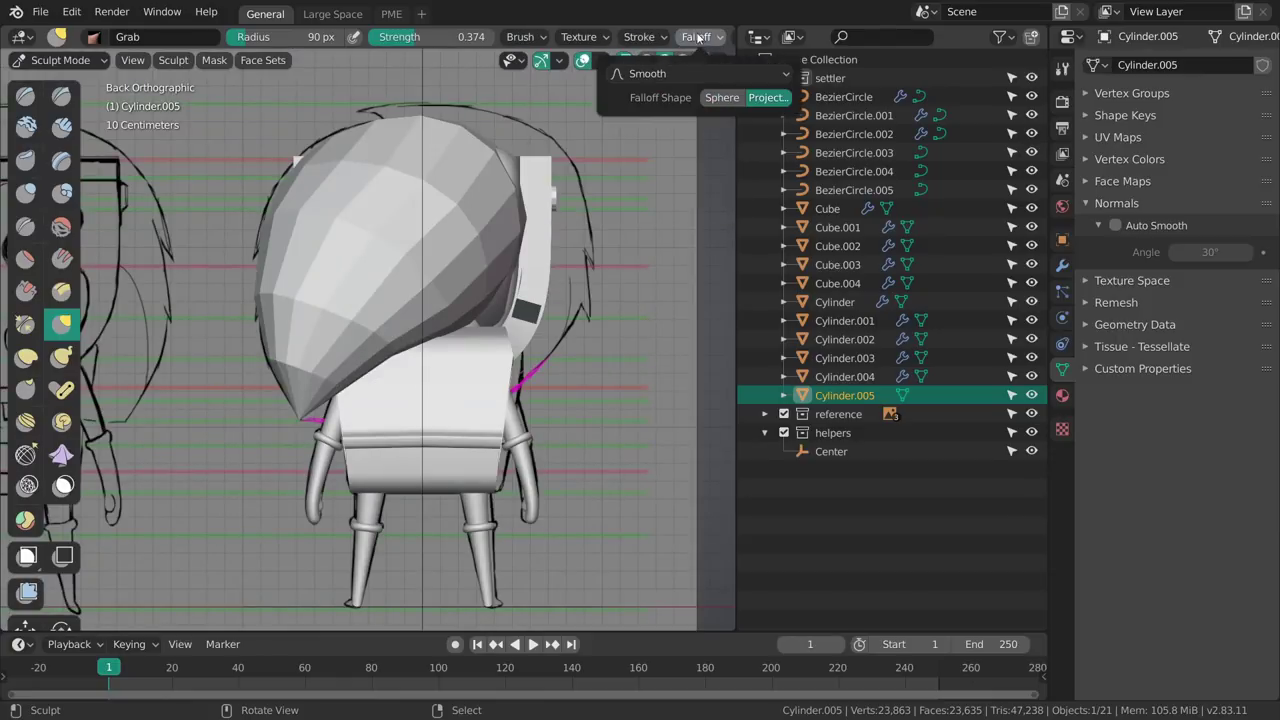
key(f)
click(399, 325)
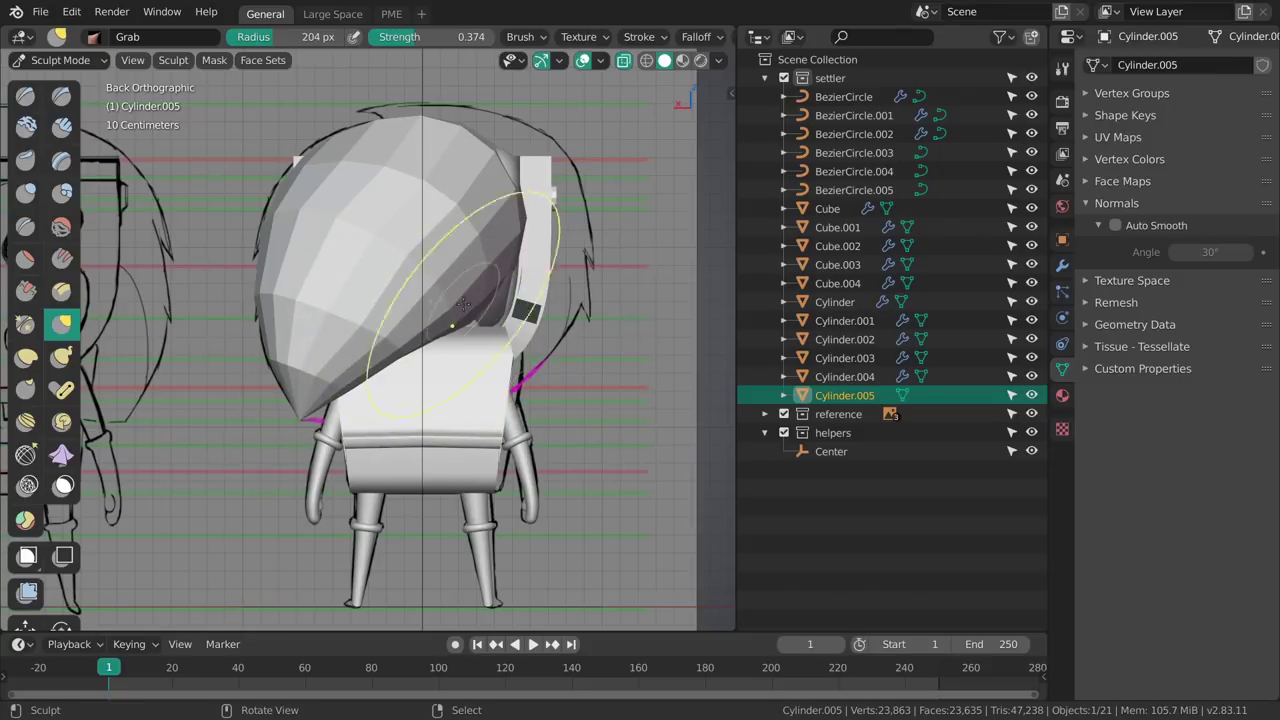
Pull the hair's inner side outward beside the backpack, and reduce the Grab radius to 162 px.
drag(460, 300, 480, 312)
drag(502, 262, 513, 268)
key(f)
click(459, 283)
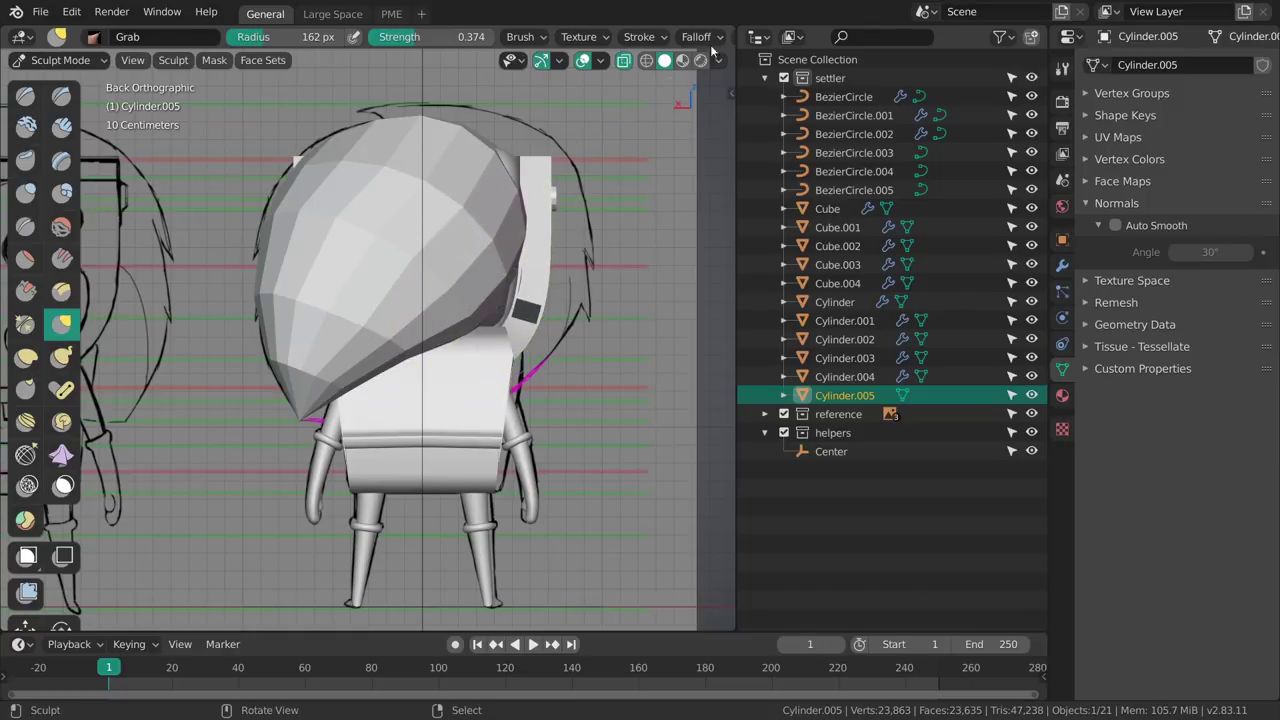
Duplicate the Grab brush and name the copy Grab 2D.
scroll(600, 36, down, 4)
click(548, 36)
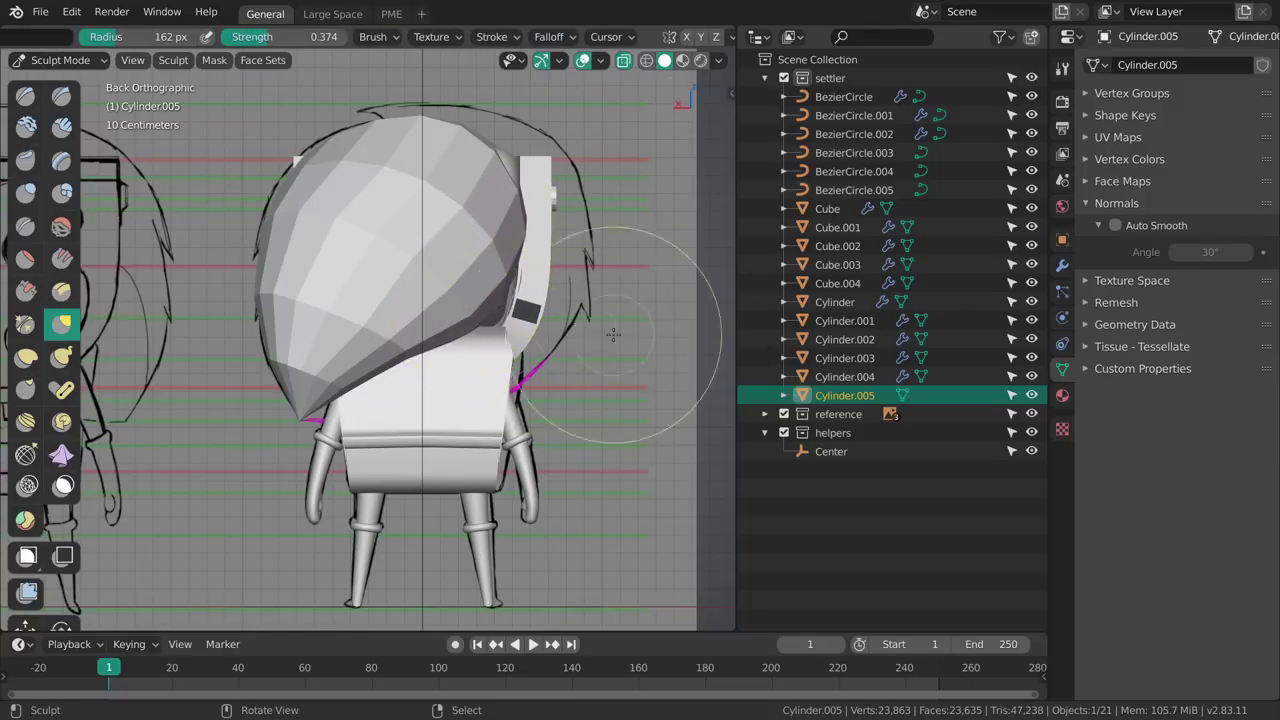
key(n)
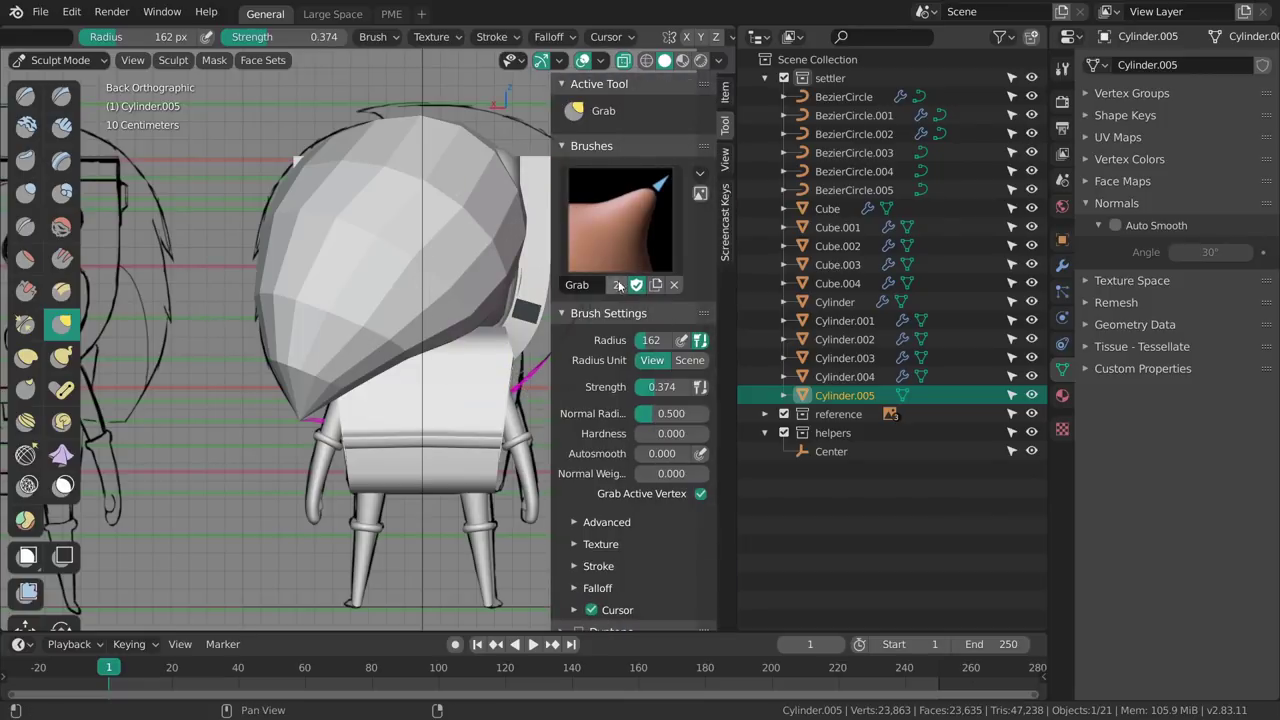
click(625, 258)
click(601, 346)
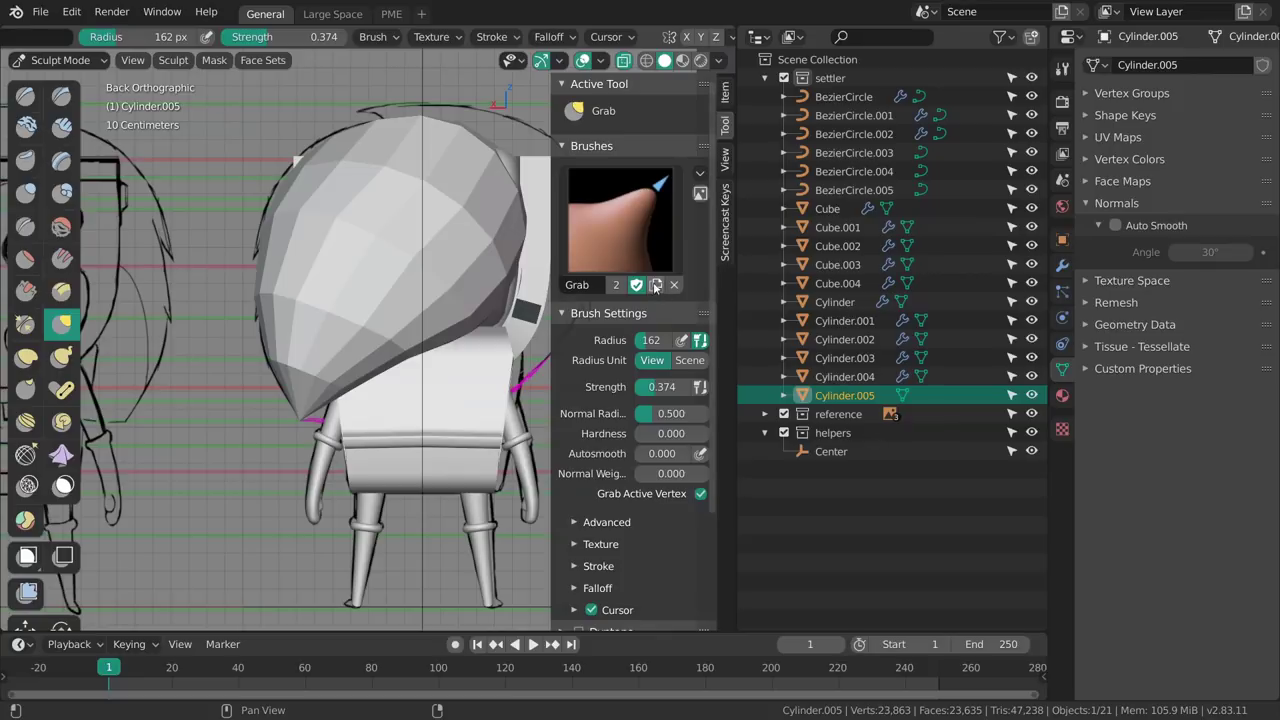
click(656, 285)
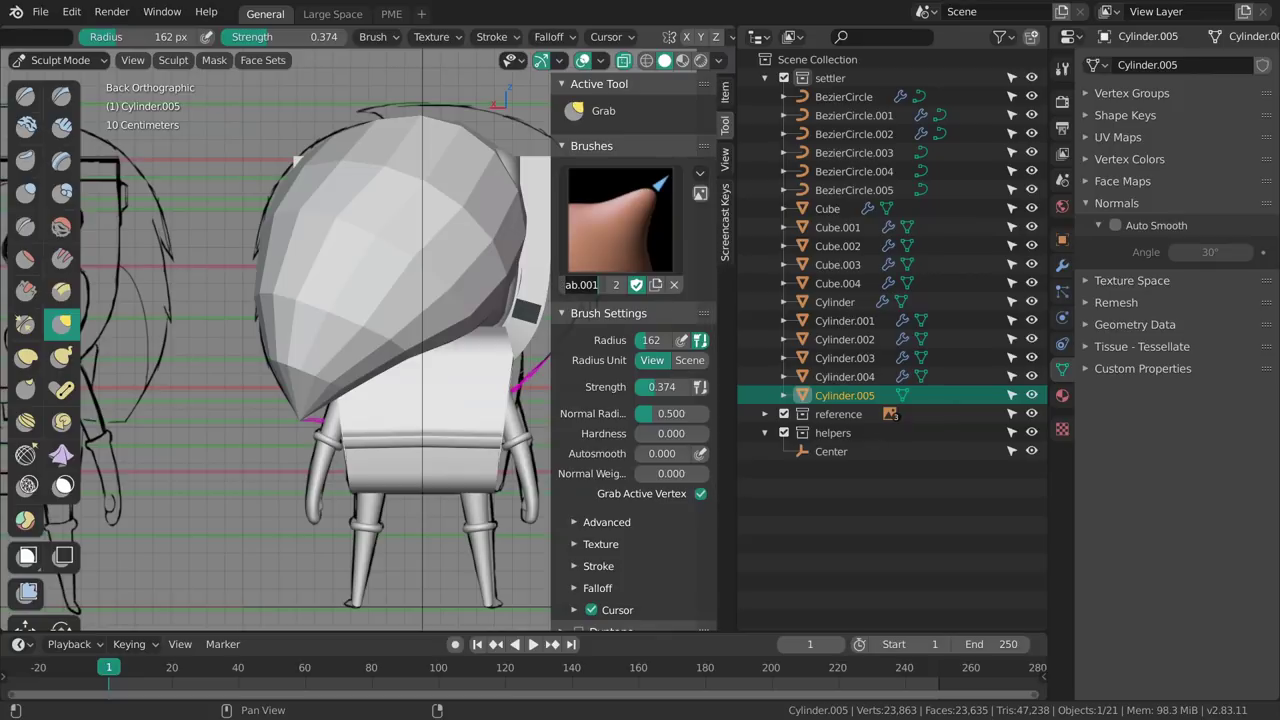
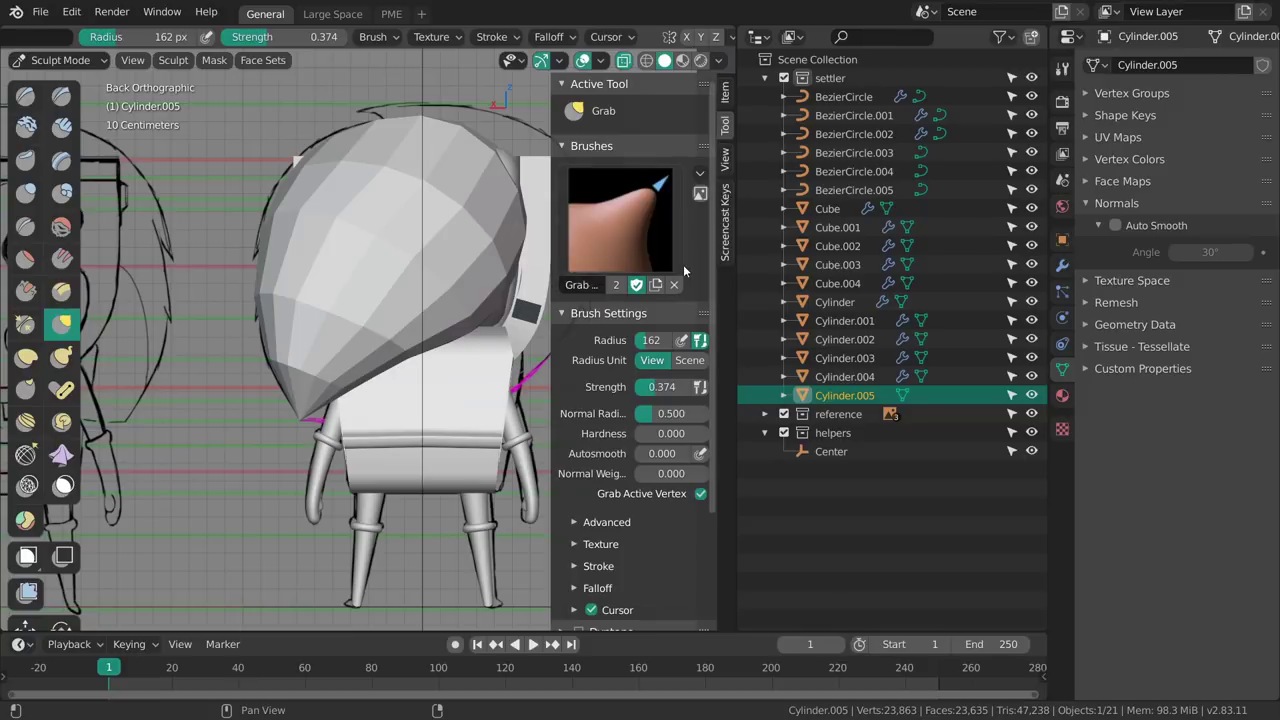
Compare the Grab and Grab 2D brushes, and set the falloff shape of Grab 2D to Projected.
click(583, 240)
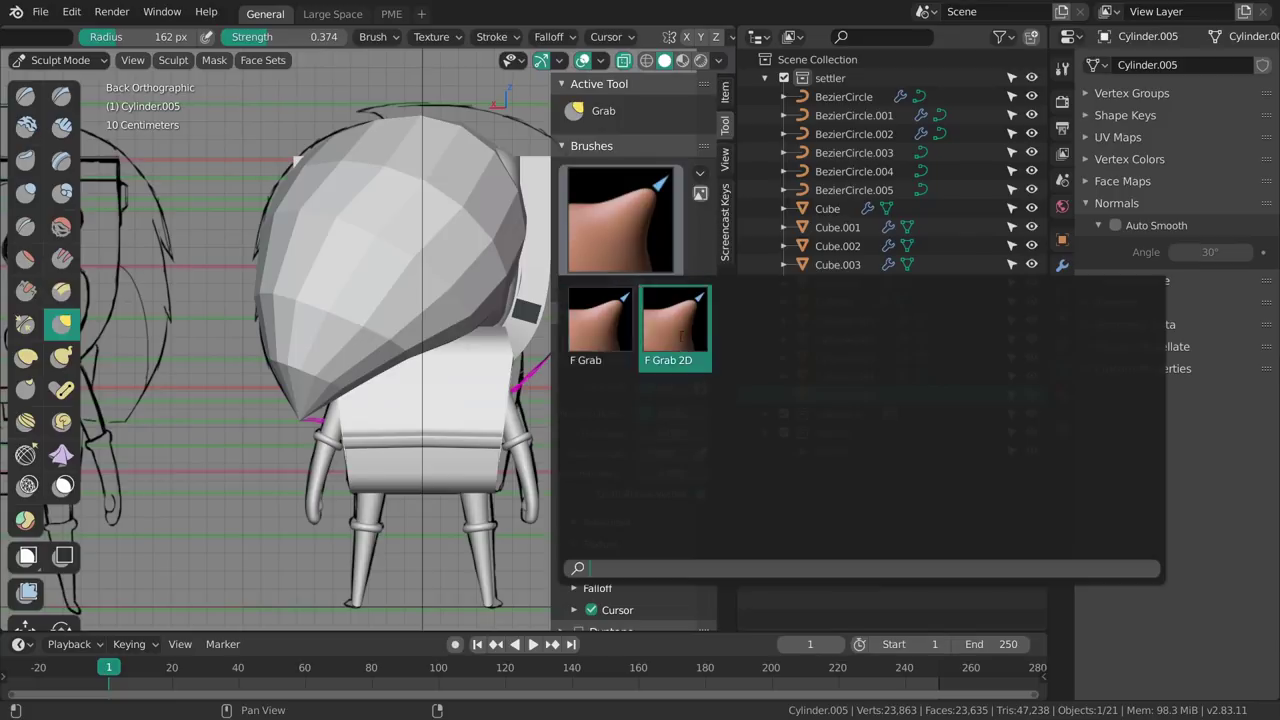
click(606, 320)
click(625, 243)
click(663, 317)
click(553, 38)
click(607, 103)
Switch back to the original Grab brush, check its falloff settings, and hide the brush settings sidebar.
click(613, 243)
click(600, 311)
click(557, 37)
key(n)
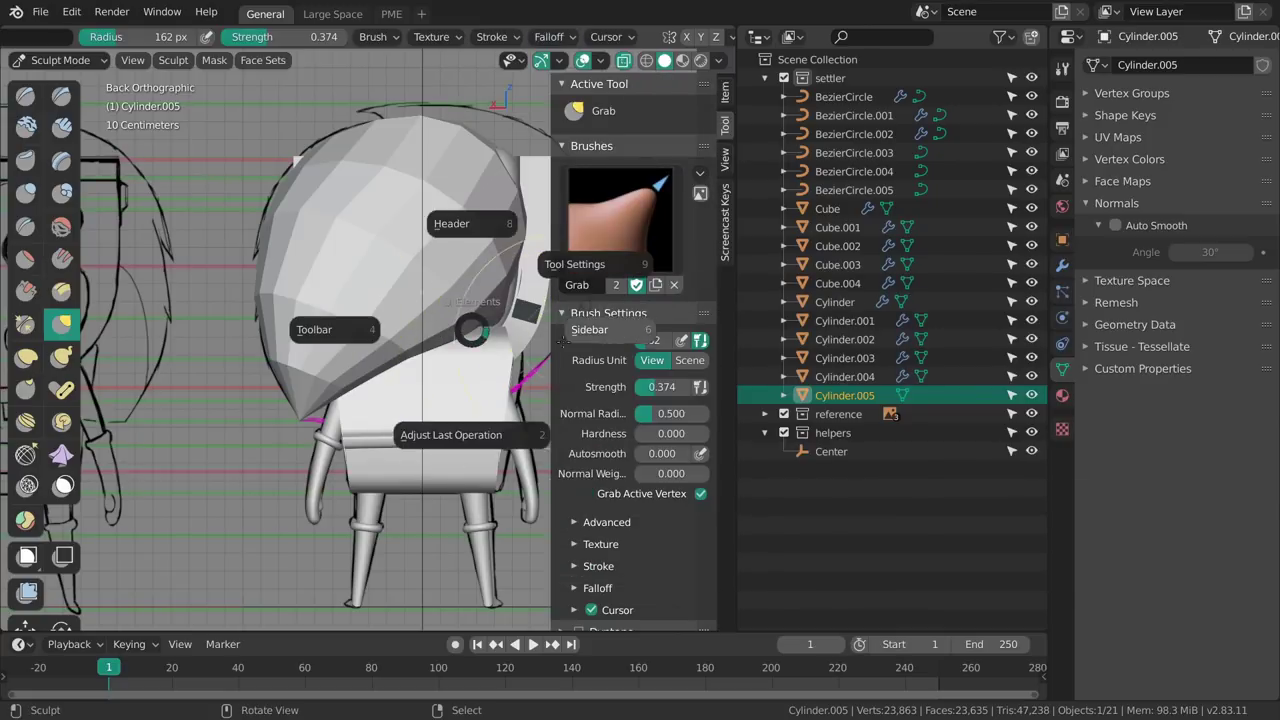
click(498, 328)
shift+middle_drag(454, 306, 464, 290)
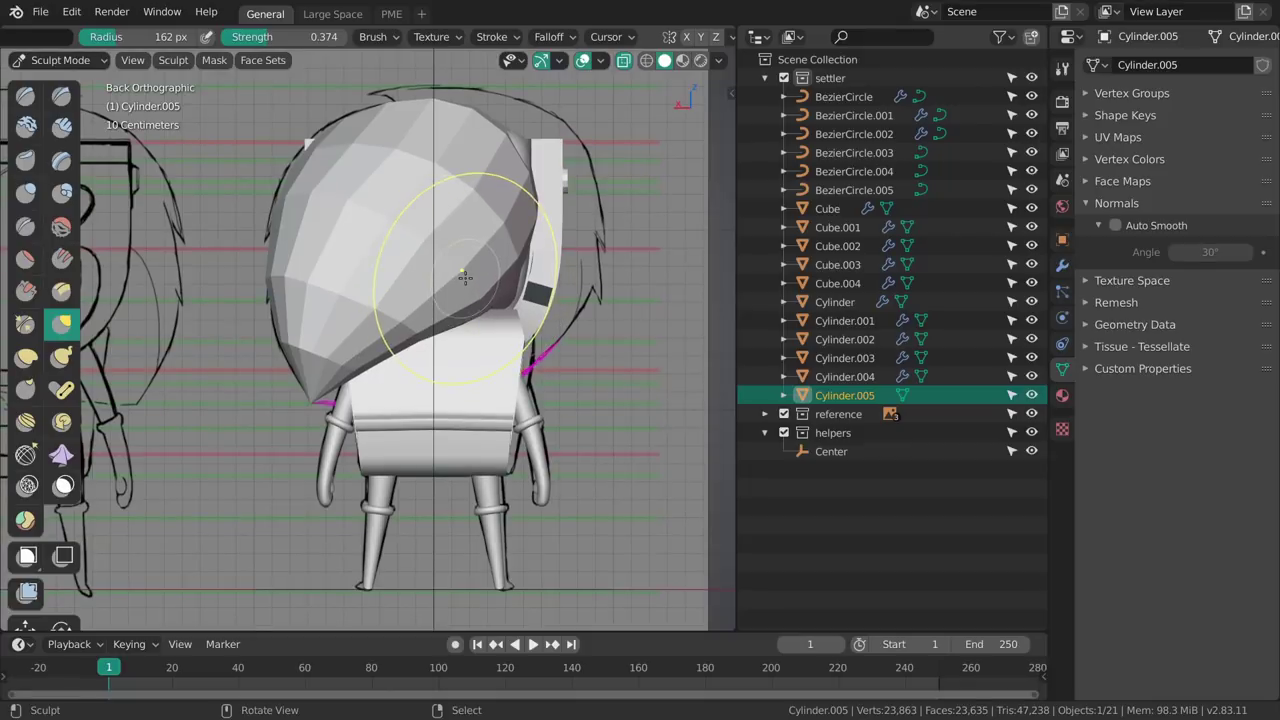
Try Grab 2D over the hair in back view, return to Grab, and set its radius to 158 px.
scroll(163, 40, up, 3)
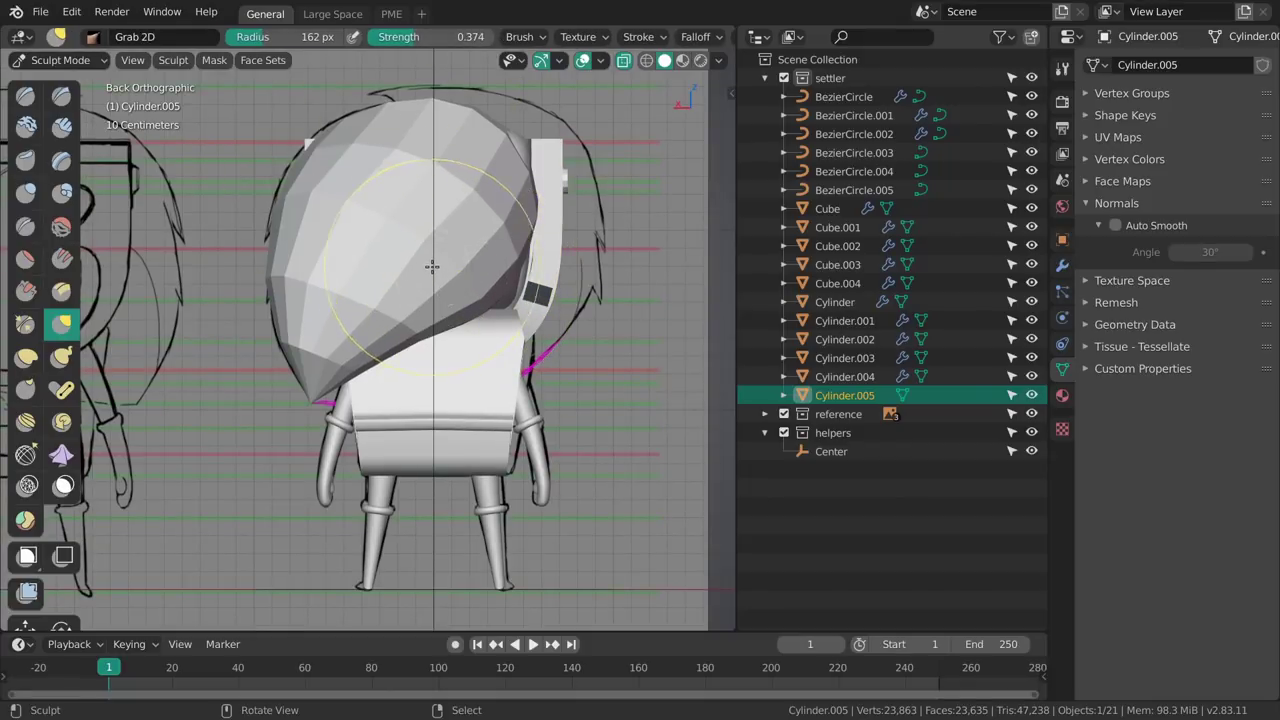
shift+middle_drag(433, 269, 452, 307)
key(f)
click(478, 313)
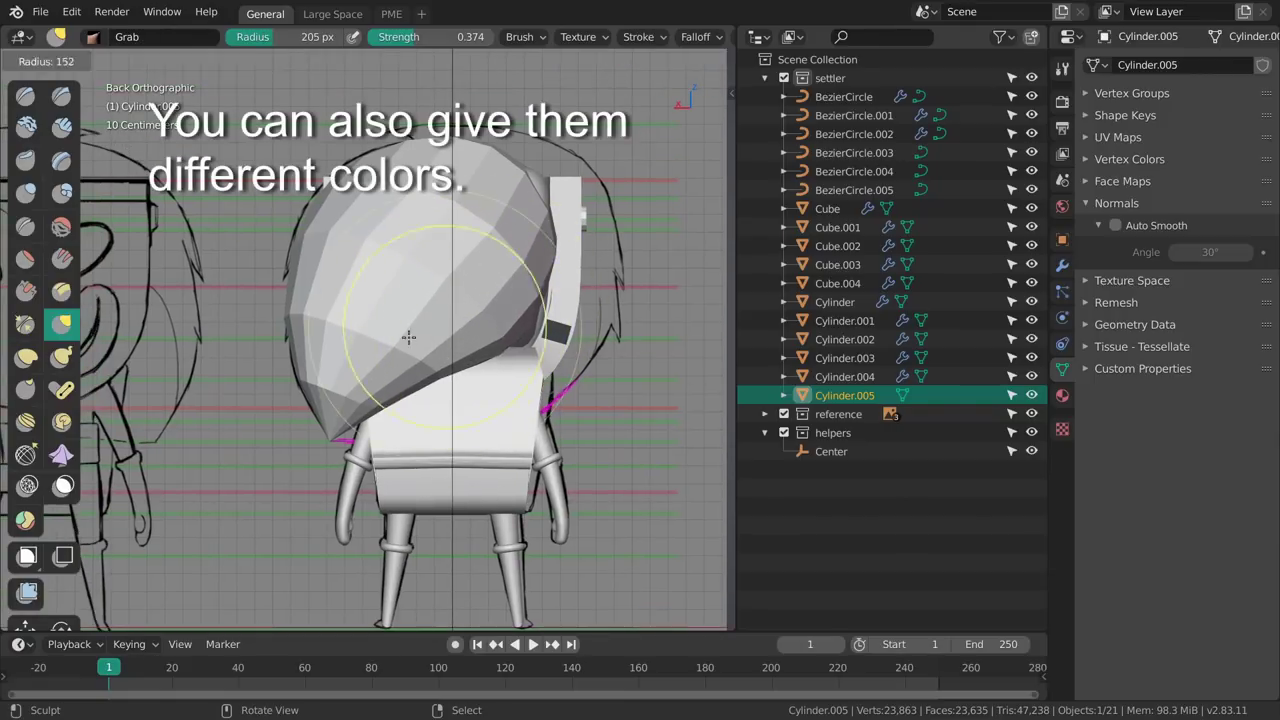
key(f)
click(396, 338)
key(f)
click(434, 275)
key(f)
click(467, 285)
shift+middle_drag(561, 325, 516, 300)
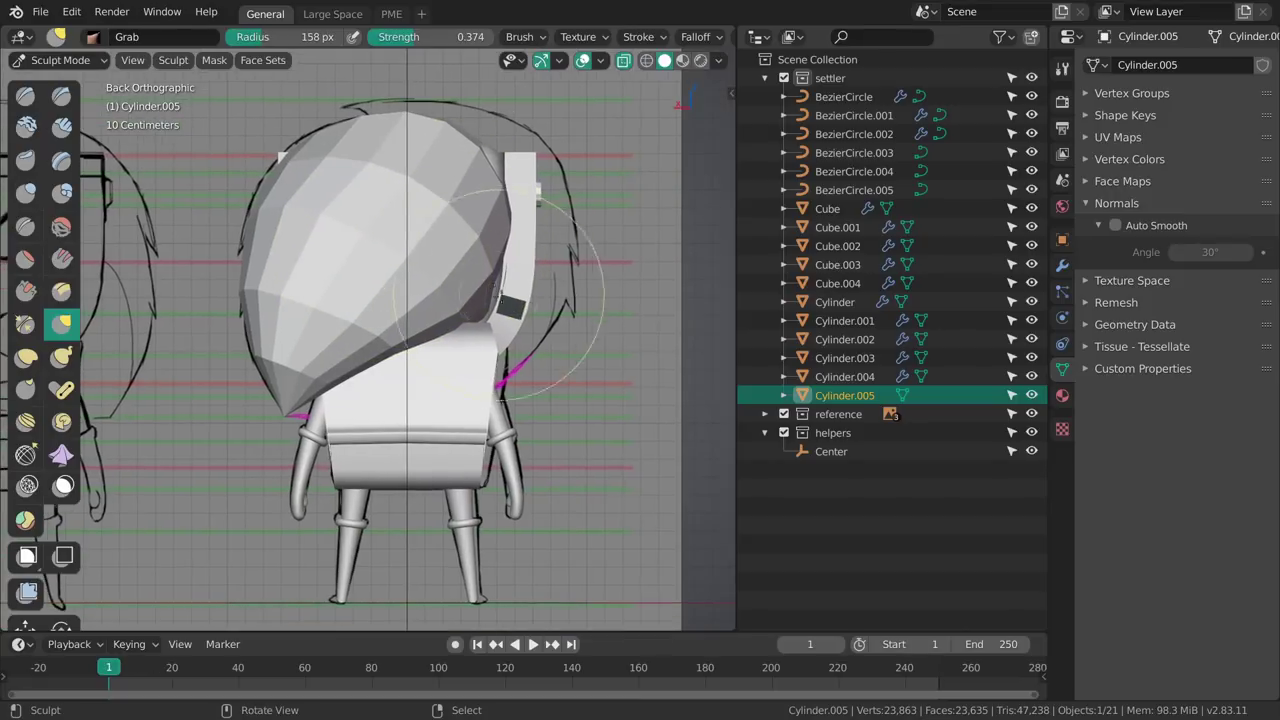
Pull the hair's inner side outward in back view with the Grab brush at 244 to 254 px.
key(f)
click(500, 248)
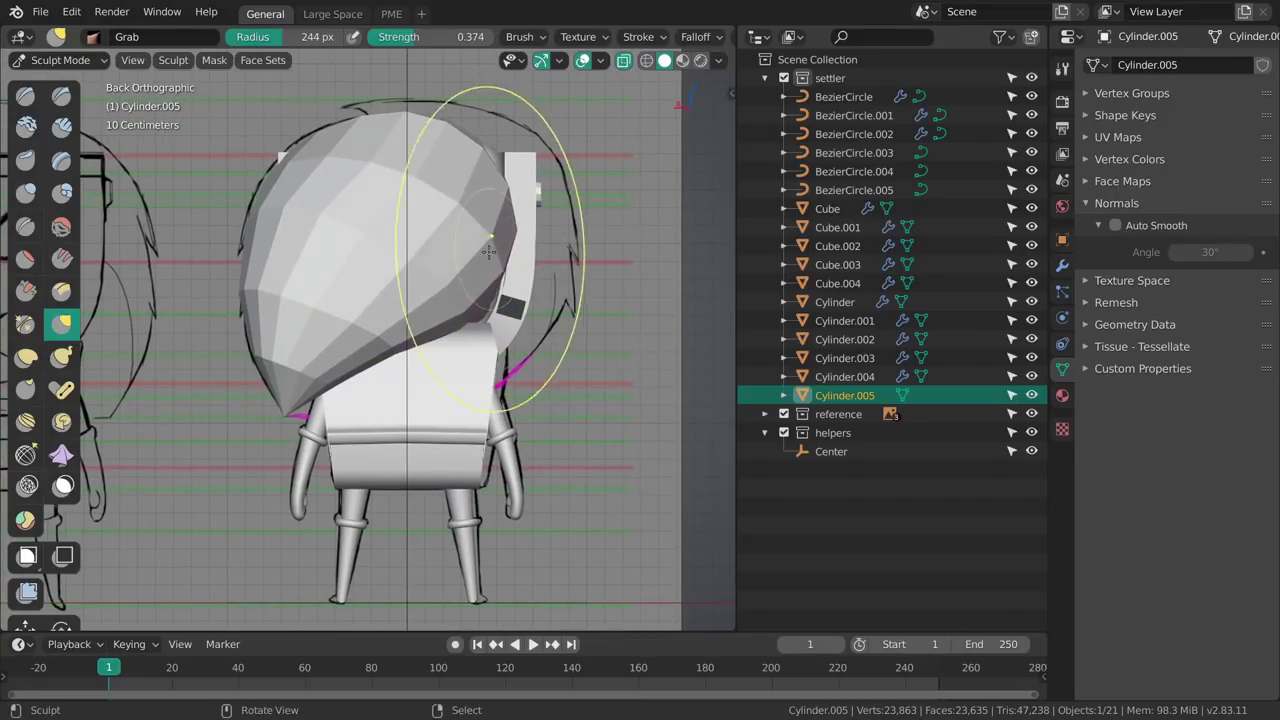
key(f)
click(471, 166)
Reshape the hair's volume from above and from the side with the Grab brush at 201 px.
mouse_move(471, 166)
middle_down()
mouse_move(477, 228)
mouse_move(386, 263)
mouse_move(606, 371)
middle_up()
key(f)
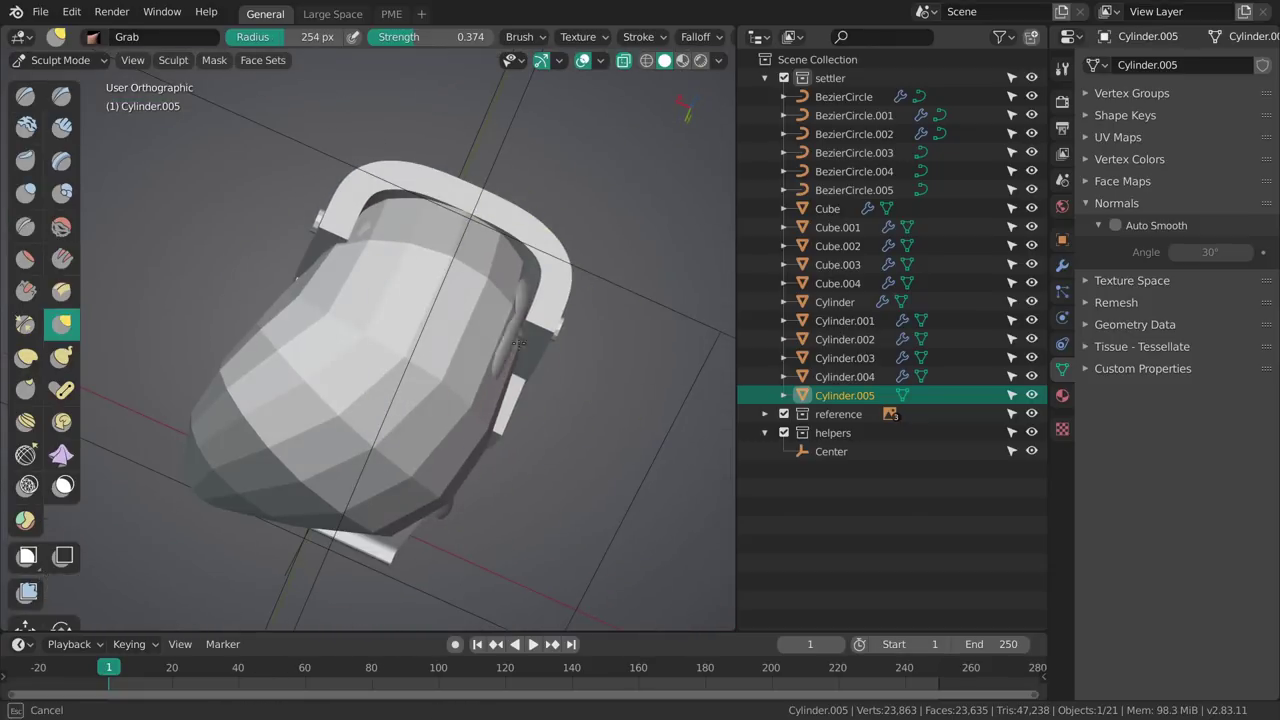
click(525, 357)
mouse_move(443, 263)
middle_down()
mouse_move(435, 251)
mouse_move(343, 251)
middle_up()
key(f)
click(370, 310)
drag(378, 322, 322, 278)
mouse_move(322, 278)
middle_down()
mouse_move(434, 340)
mouse_move(625, 486)
mouse_move(466, 297)
middle_up()
Add a Subdivision Surface modifier to the hair with 2 viewport subdivisions.
click(1062, 264)
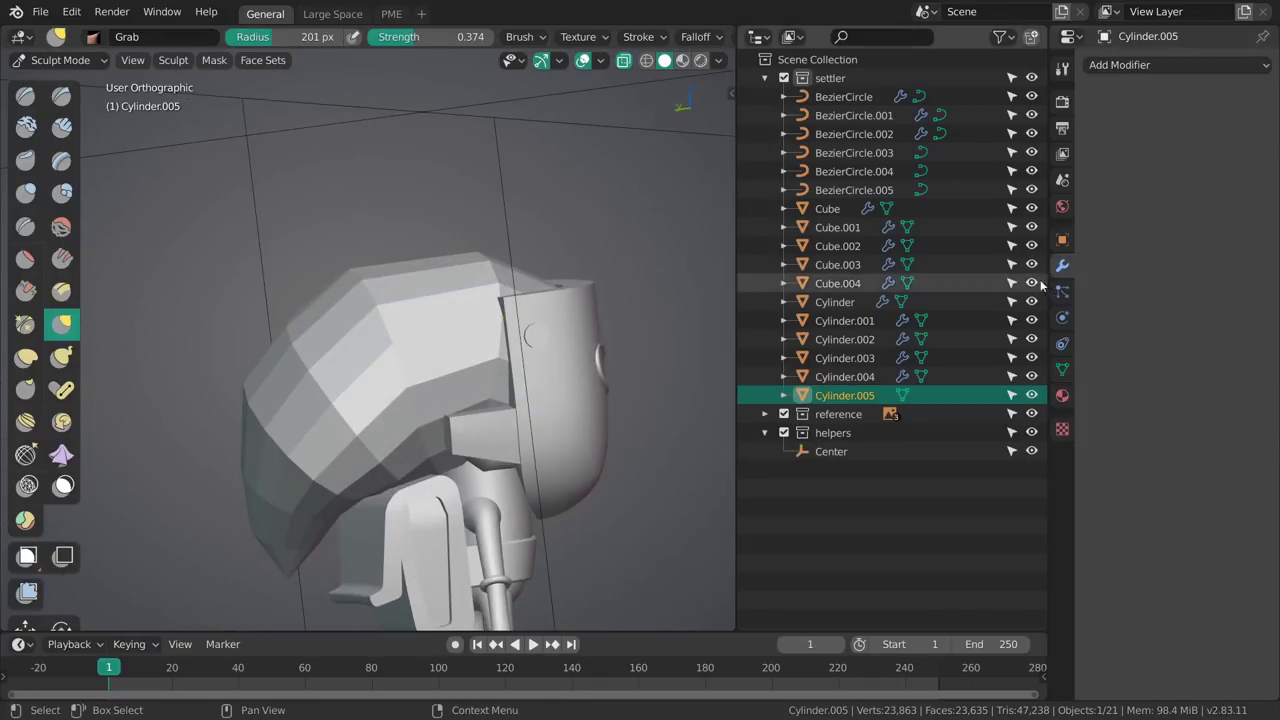
click(1134, 66)
click(915, 350)
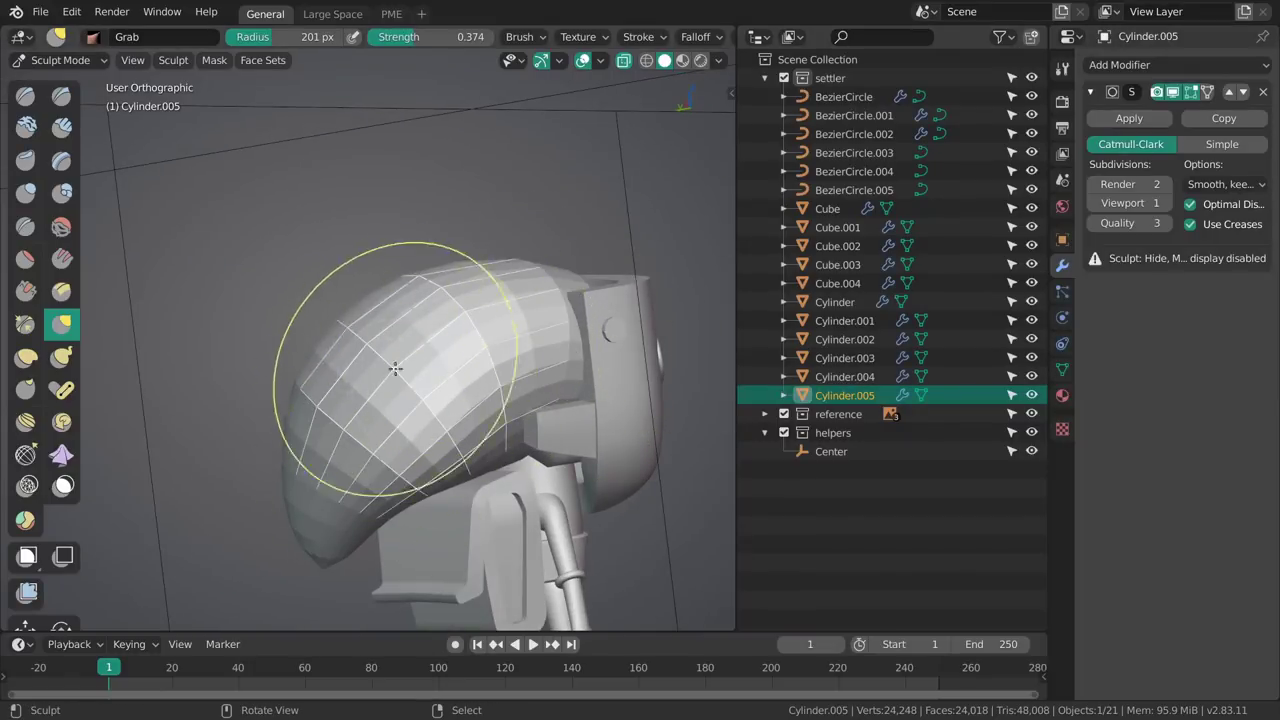
click(1167, 203)
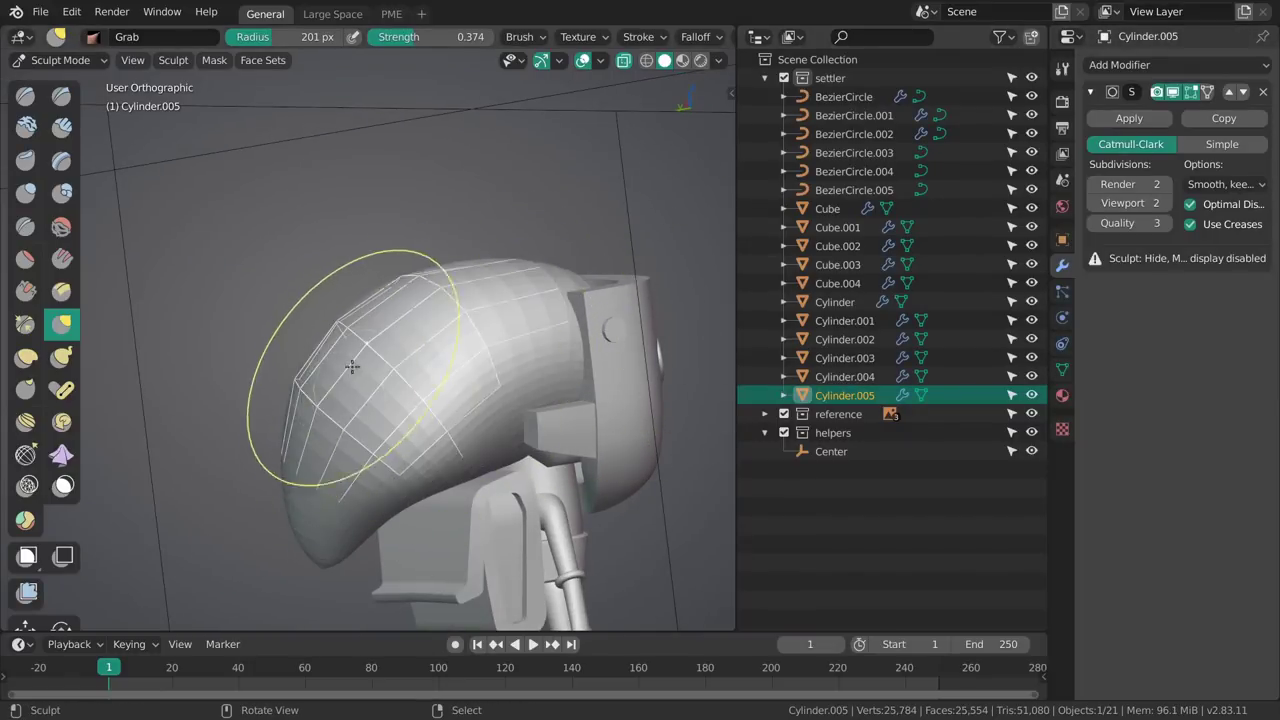
Round out the smoothed hair from several angles with smaller Grab strokes at about 165 px.
mouse_move(349, 357)
middle_down()
mouse_move(653, 302)
mouse_move(457, 365)
mouse_move(463, 347)
mouse_move(457, 374)
middle_up()
key(bracketleft)
mouse_move(457, 376)
middle_down()
mouse_move(480, 391)
mouse_move(423, 417)
middle_up()
key(bracketleft)
drag(422, 420, 424, 397)
middle_drag(424, 397, 449, 399)
key(bracketright)
drag(449, 398, 458, 386)
middle_drag(458, 386, 455, 316)
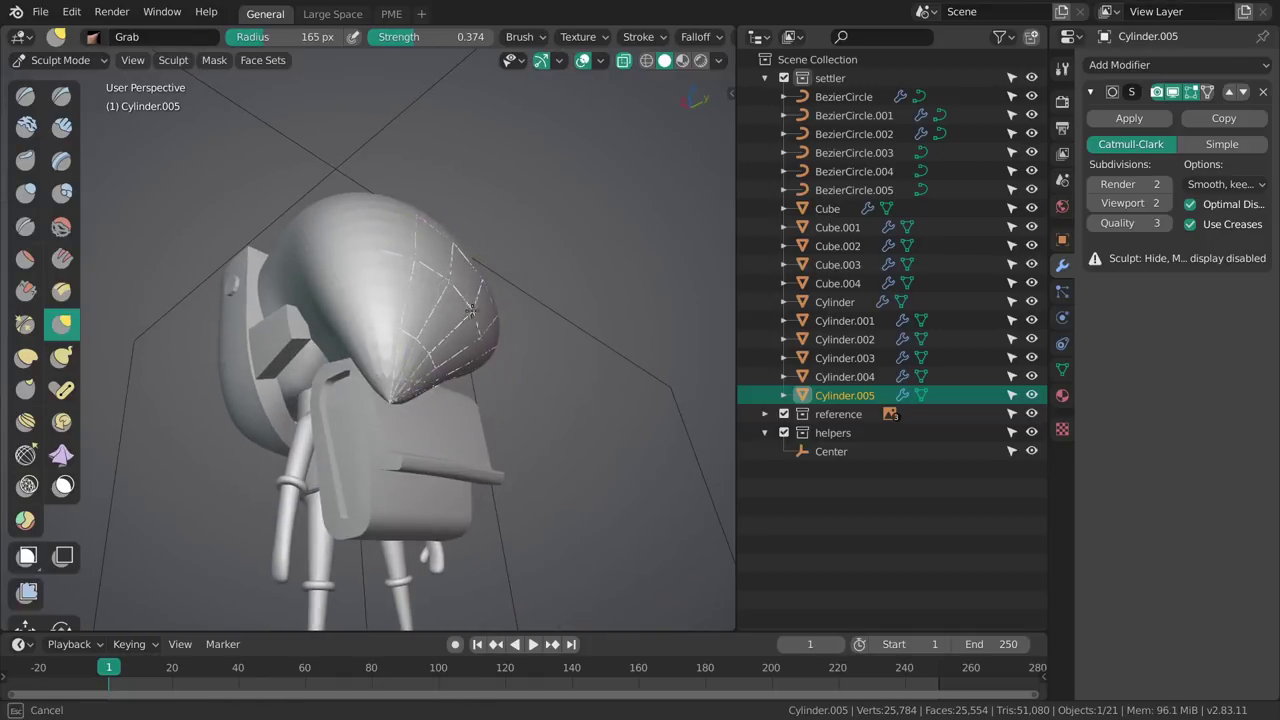
drag(422, 331, 429, 343)
mouse_move(429, 343)
middle_down()
mouse_move(482, 360)
mouse_move(624, 336)
mouse_move(570, 371)
mouse_move(519, 380)
middle_up()
Move the hair's tip toward the sketch outline in right view with a 153 px Grab brush.
key(KP_3)
key(f)
click(492, 382)
drag(487, 383, 502, 394)
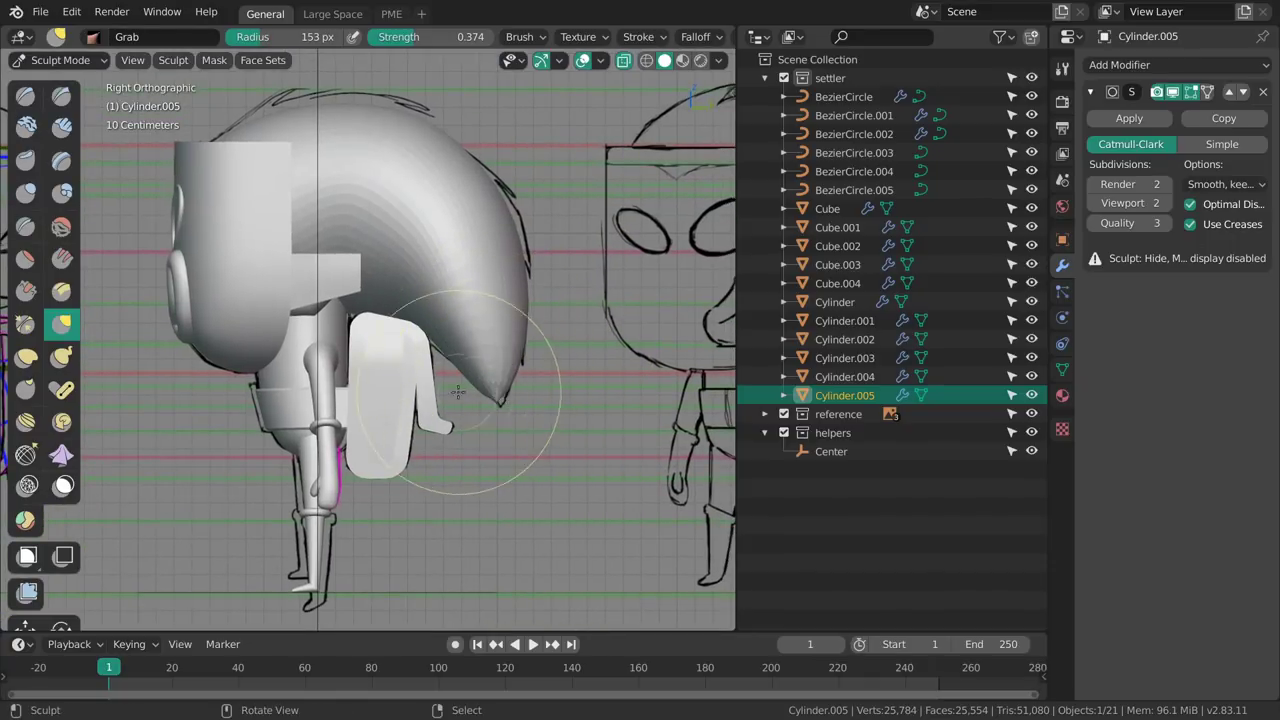
Edit the hair mesh in vertex mode and select the last vertex ring above the pointed tip.
key(Tab)
middle_drag(548, 393, 487, 348)
scroll(516, 390, up, 3)
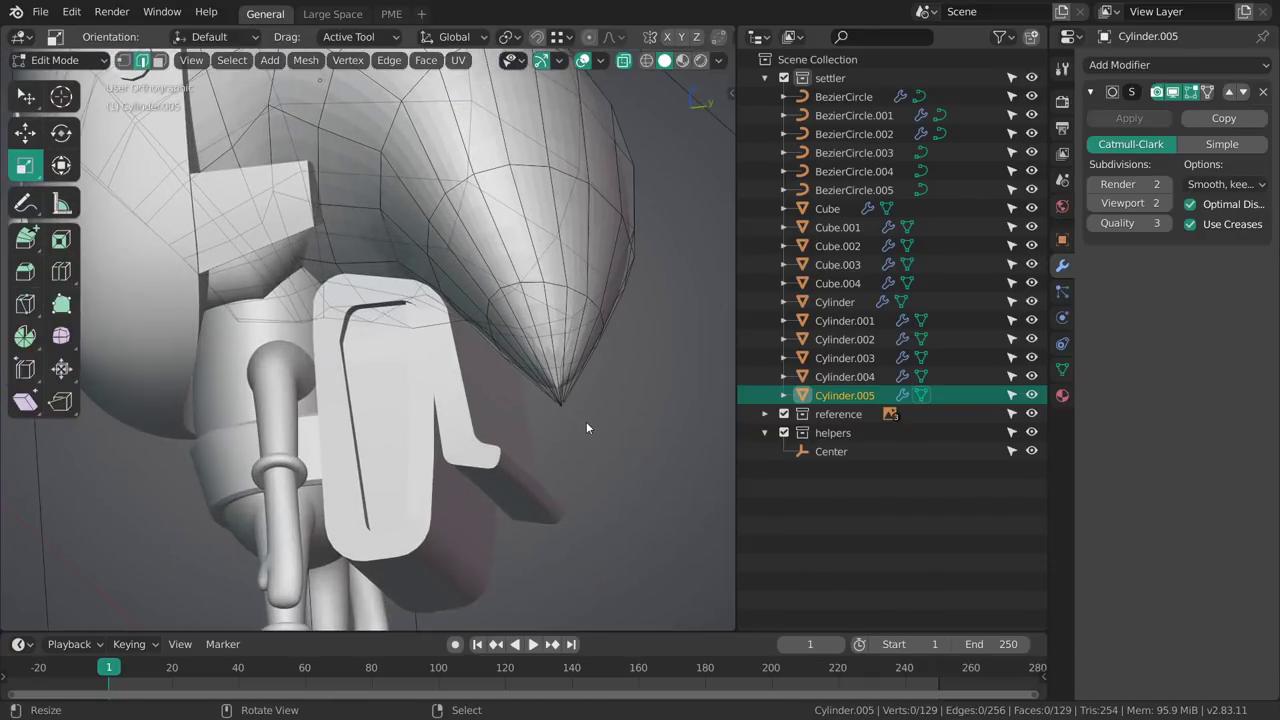
key(1)
middle_drag(584, 420, 430, 426)
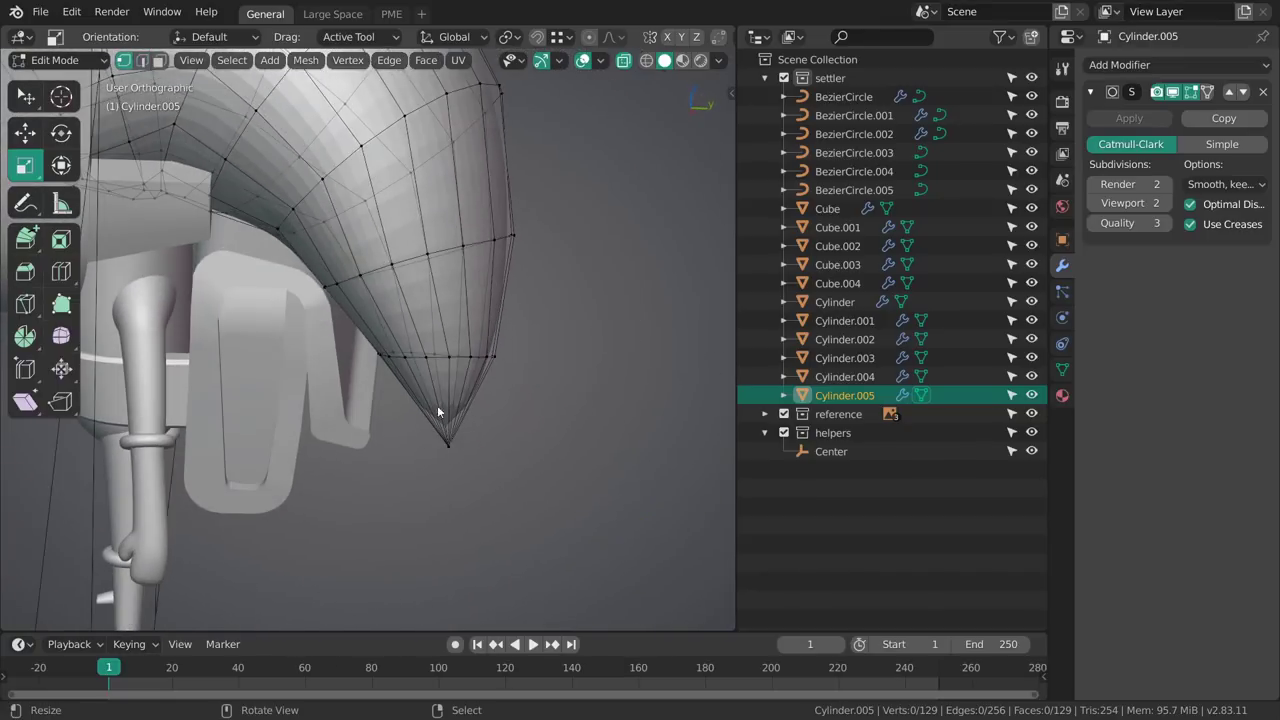
key(k)
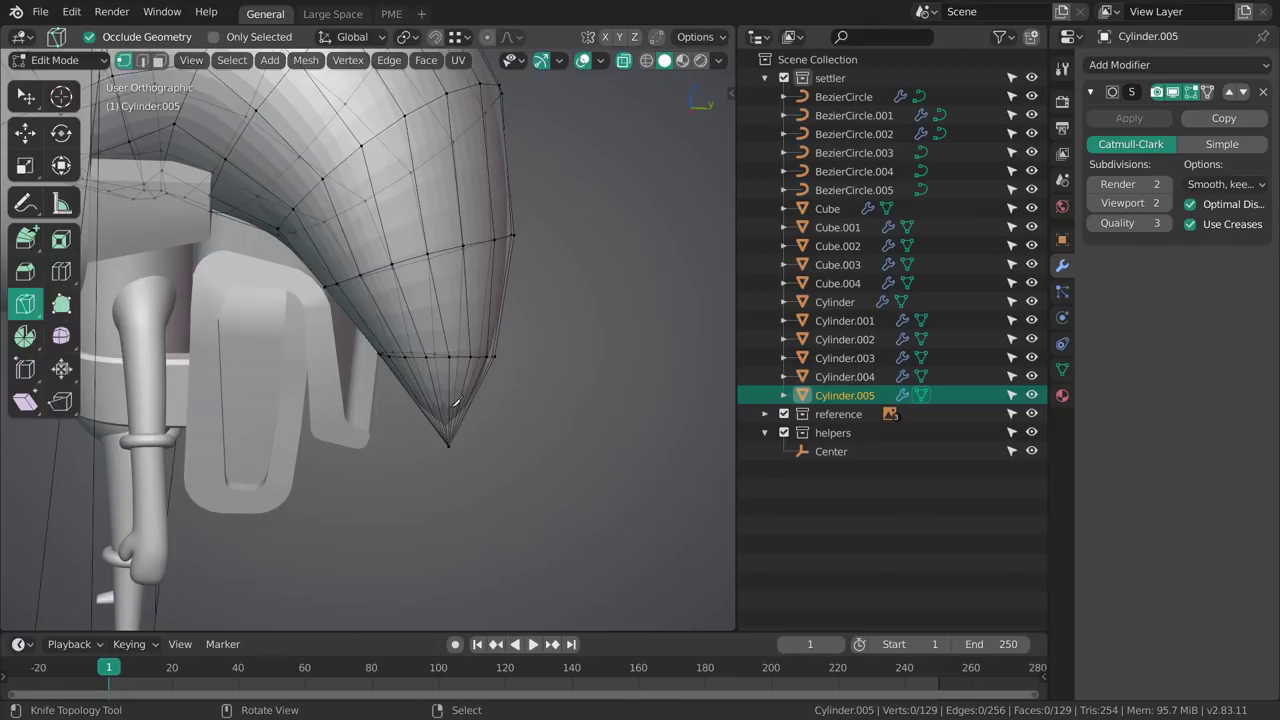
key(w)
alt+click(461, 357)
Try to rip the selected ring above the hair's tip with Fill enabled and slide the new ring down to the tip.
mouse_move(476, 388)
middle_down()
mouse_move(466, 369)
mouse_move(468, 380)
middle_up()
key(v)
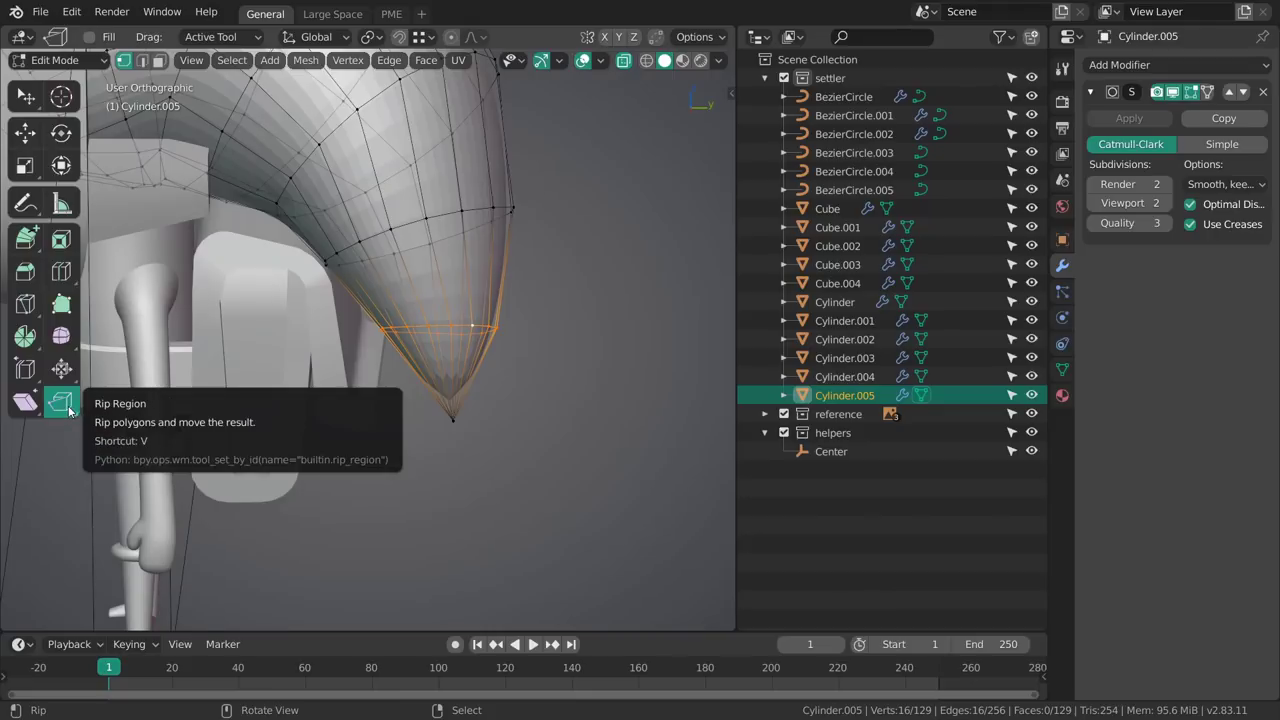
middle_drag(288, 196, 495, 362)
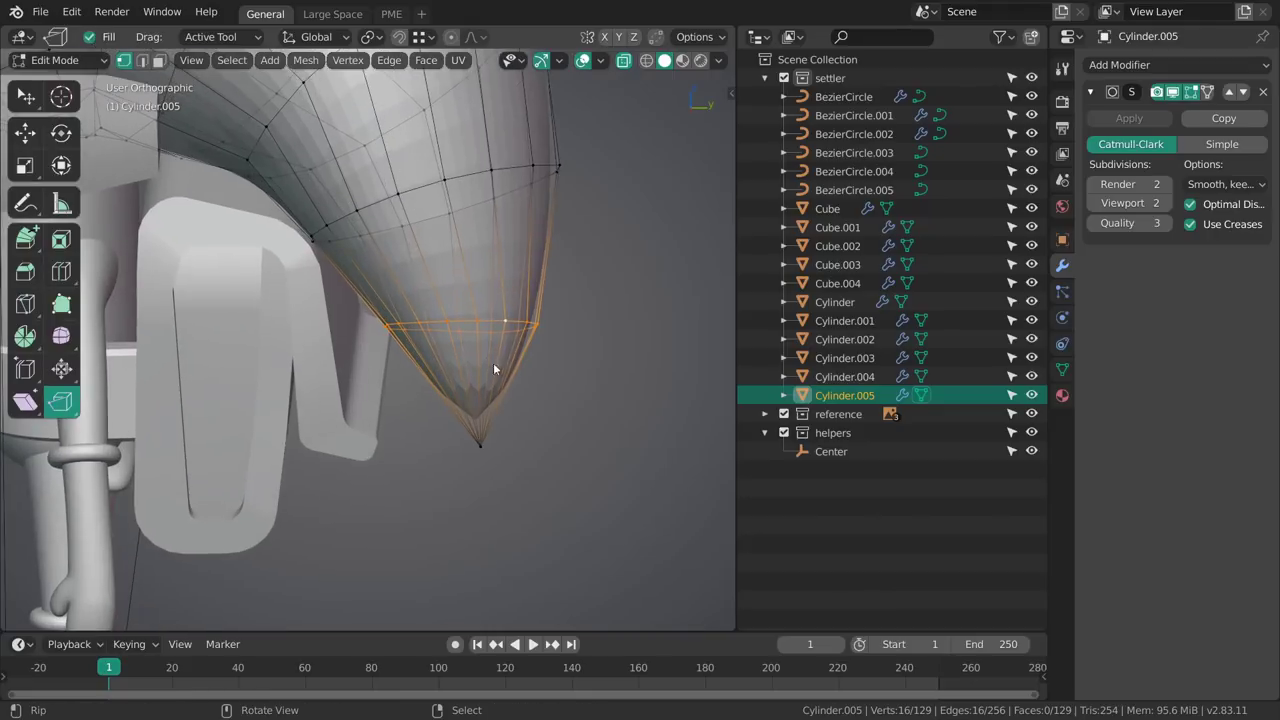
drag(495, 324, 502, 355)
key(g)
key(ctrl+z)
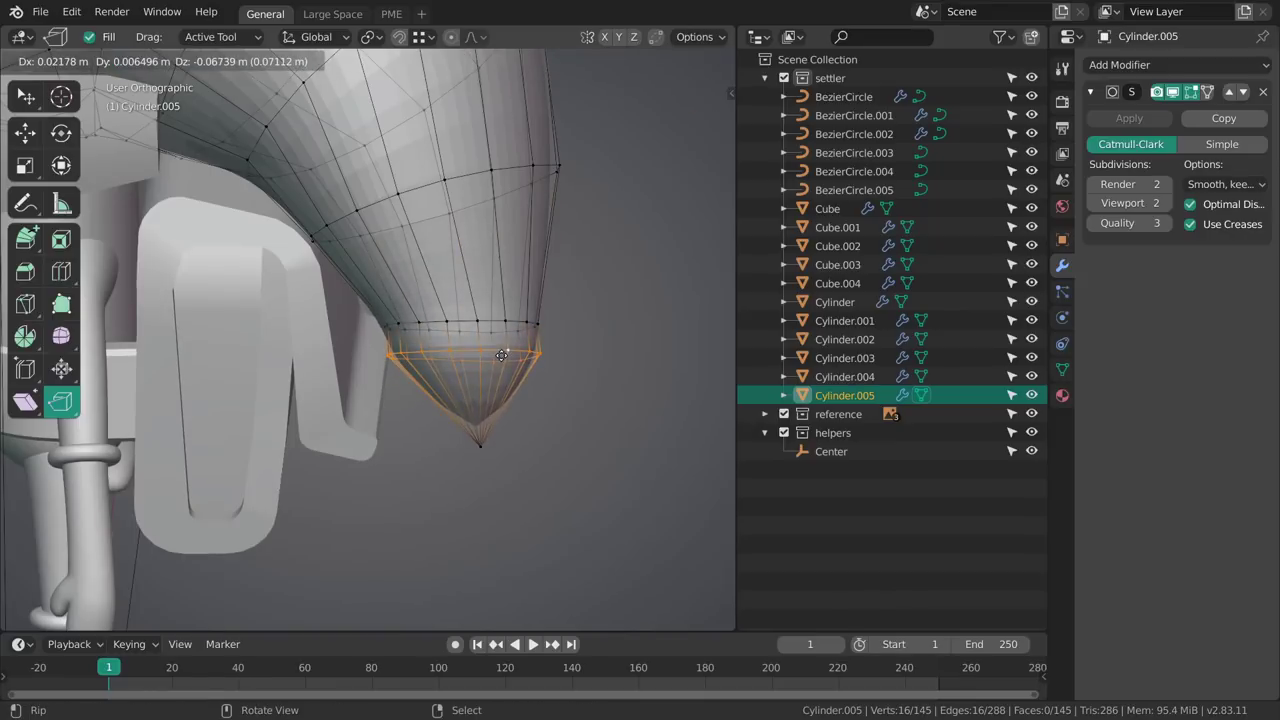
key(g)
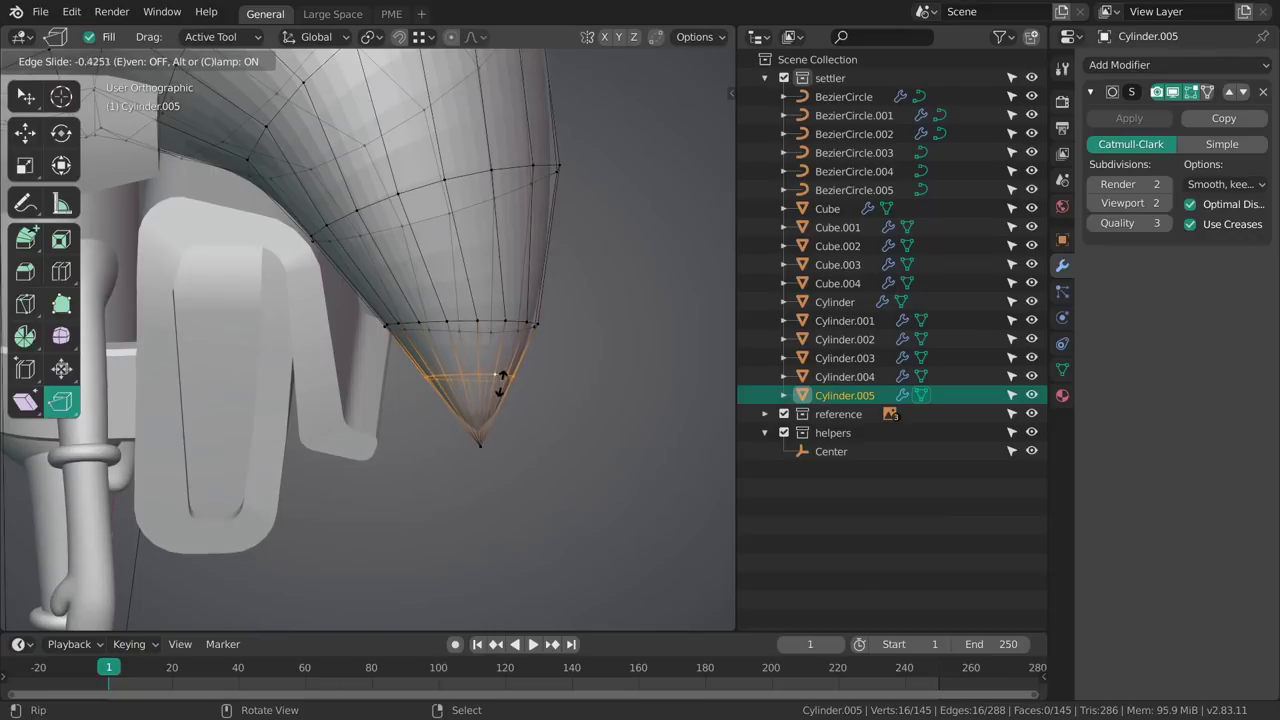
click(503, 415)
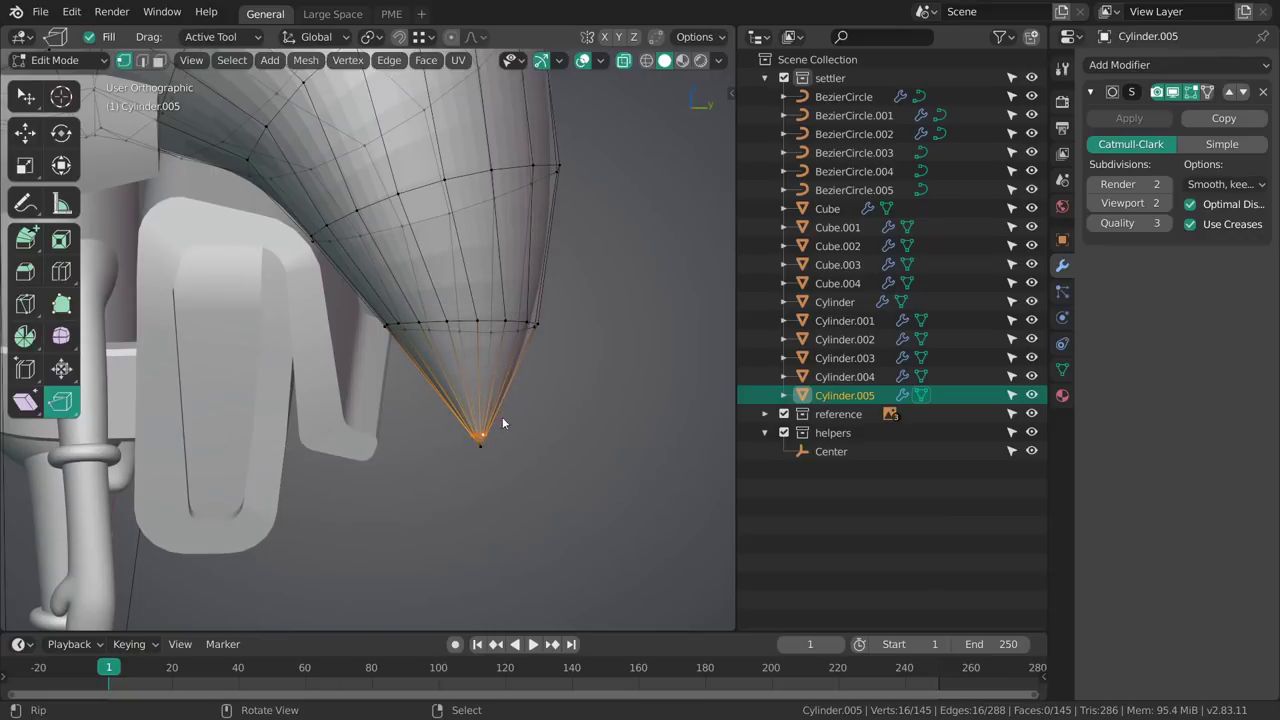
Undo the rip and slide of the ring above the hair's tip.
middle_drag(462, 393, 515, 453)
key(alt+a)
scroll(480, 376, down, 2)
alt+click(512, 457)
key(ctrl+z)
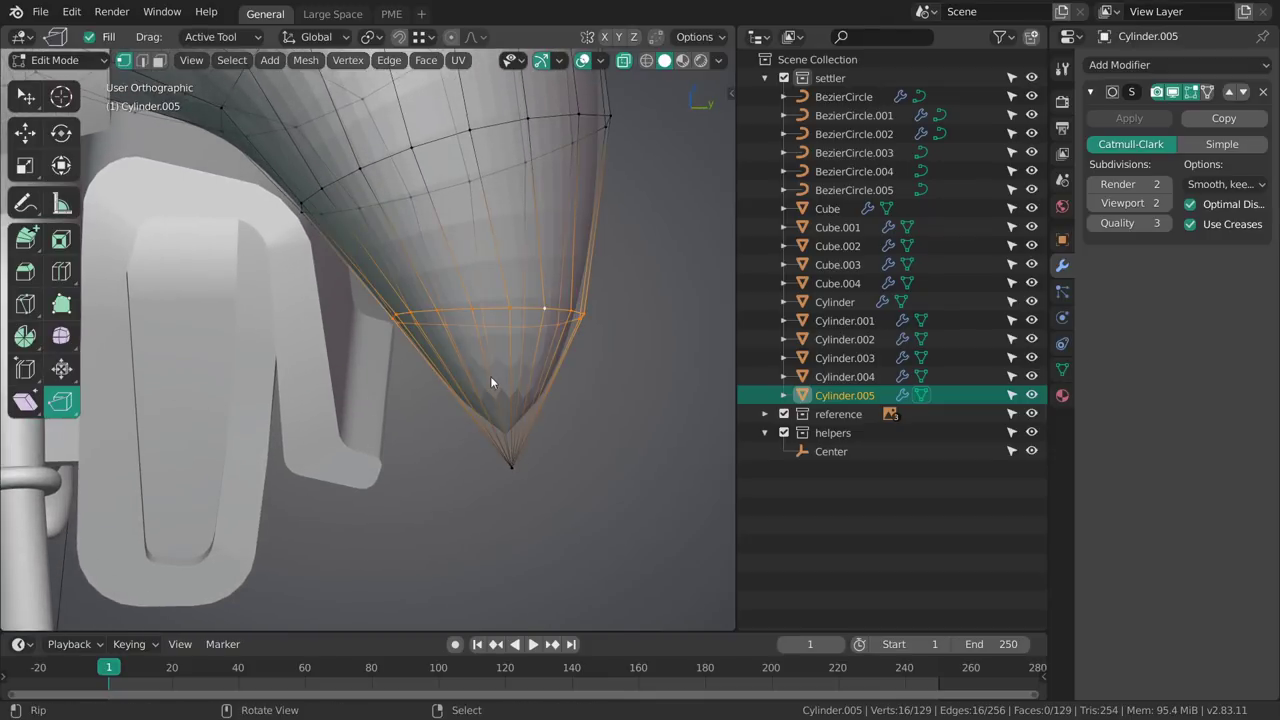
key(ctrl+r)
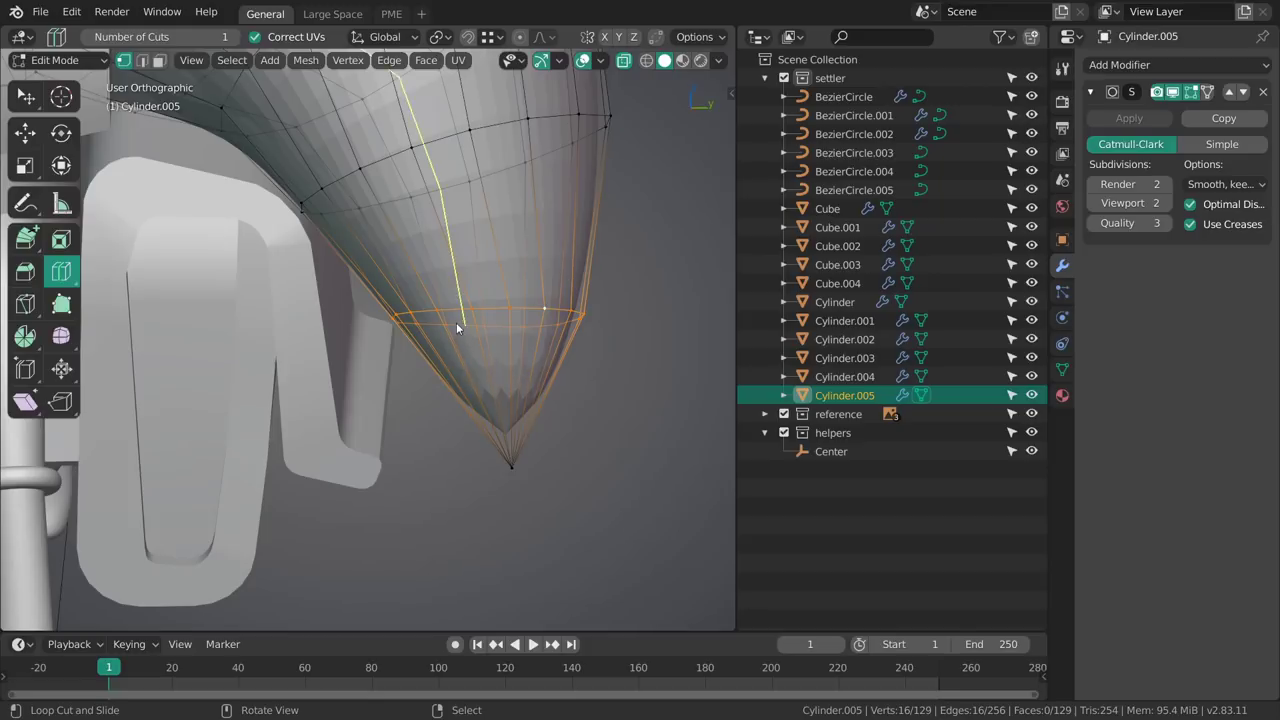
click(40, 253)
click(110, 249)
middle_drag(481, 397, 541, 432)
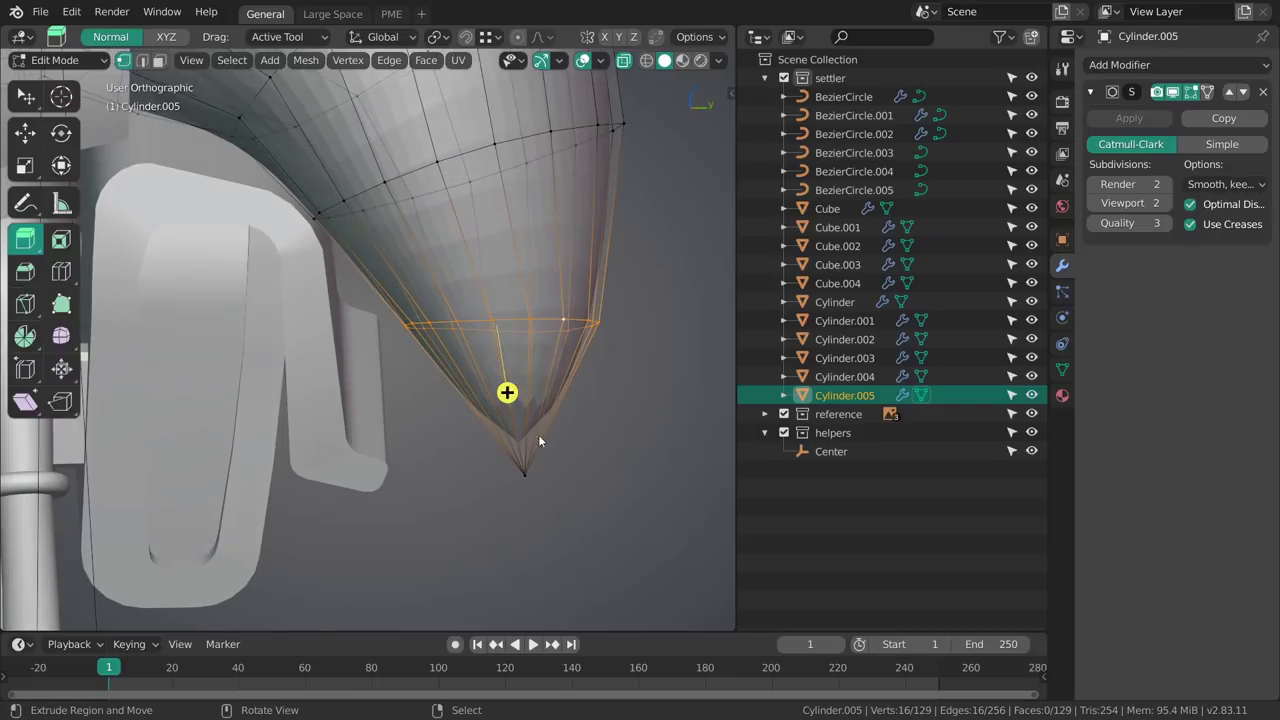
Rip the ring above the hair's tip with Fill enabled, place the new ring close to the tip, and return to Object Mode.
key(v)
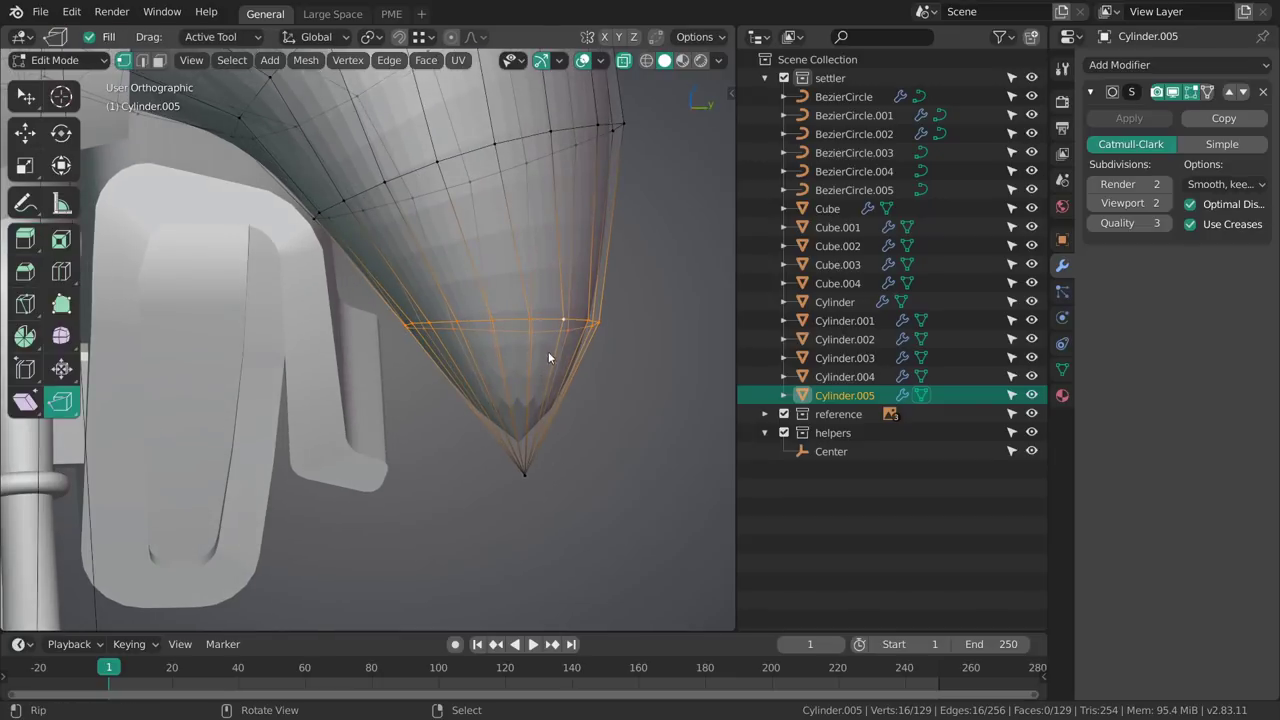
drag(548, 352, 553, 490)
ctrl+middle_drag(510, 342, 526, 384)
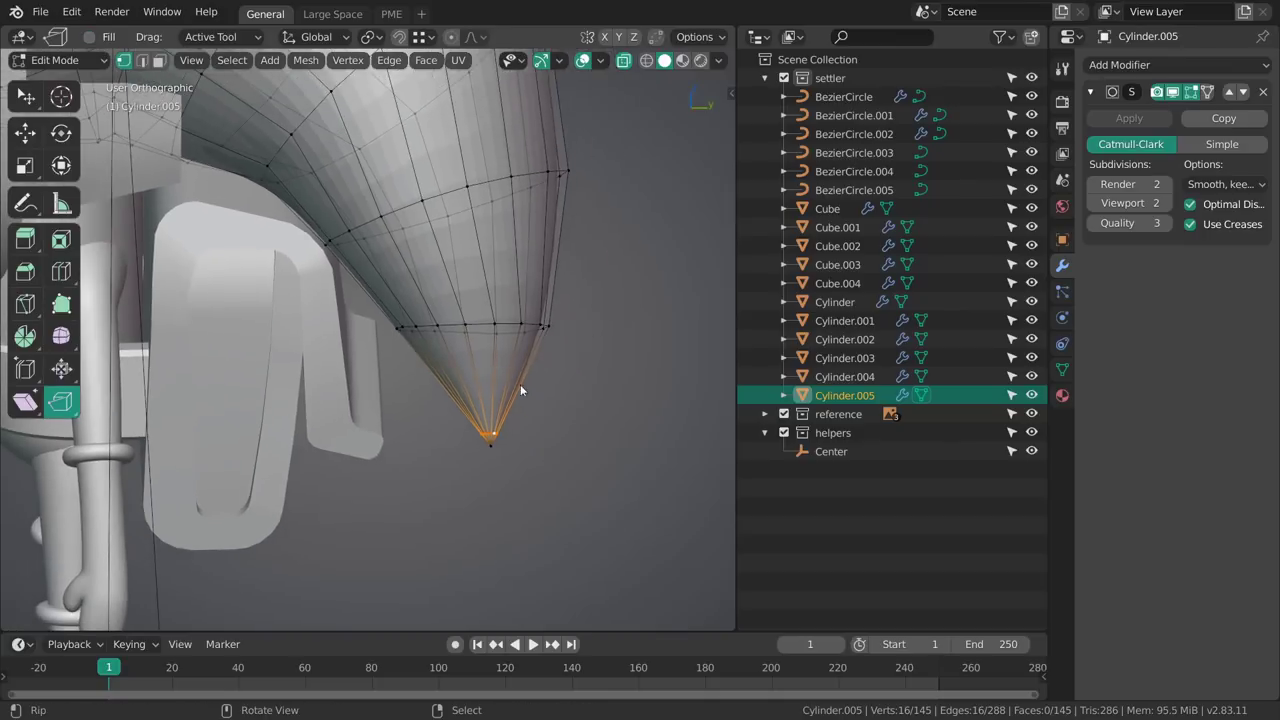
key(alt+a)
key(Tab)
ctrl+middle_drag(488, 232, 478, 349)
scroll(455, 346, up, 3)
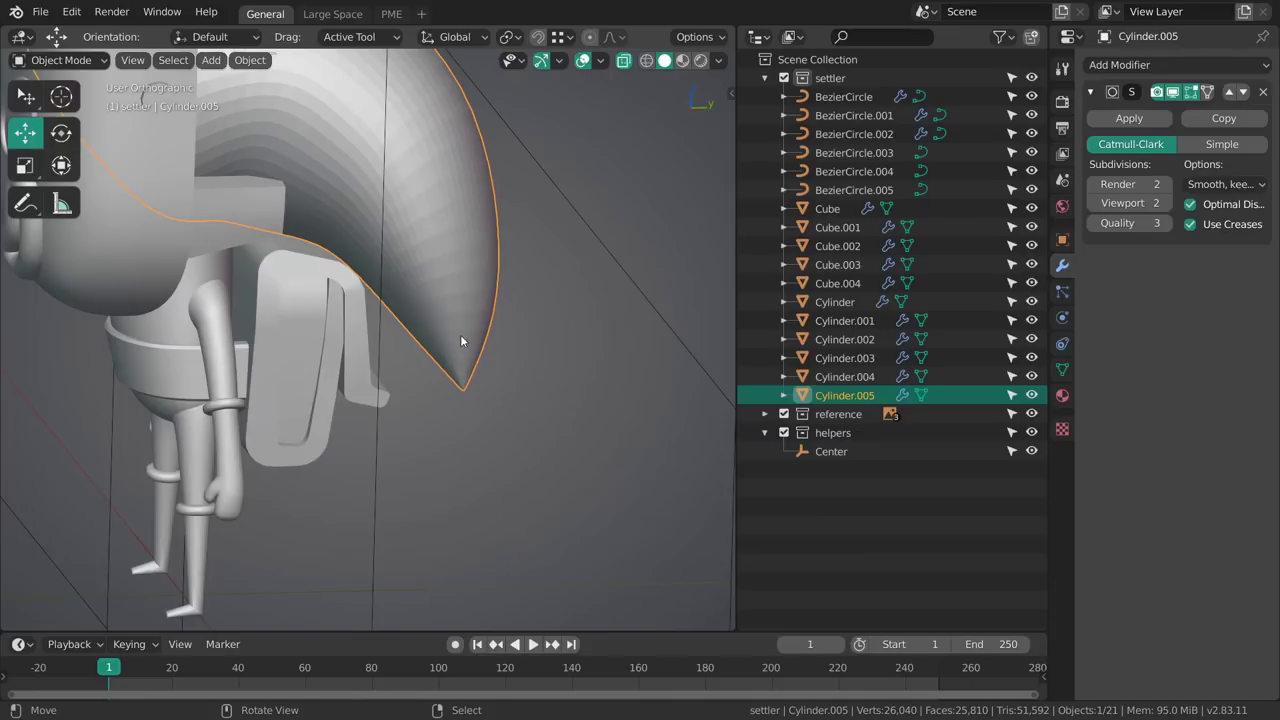
Resume sculpting the hair and fit its tip and back edge to the sketch in right view with the Grab brush.
key(Tab)
shift+middle_drag(464, 388, 484, 414)
key(f)
click(490, 412)
key(grave)
key(6)
key(f)
click(453, 378)
key(f)
click(522, 369)
key(f)
click(603, 337)
Shape the top of the hair toward the sketch in right view with a Grab brush of about 251 px.
shift+middle_drag(471, 264, 543, 434)
shift+middle_drag(435, 195, 552, 232)
key(f)
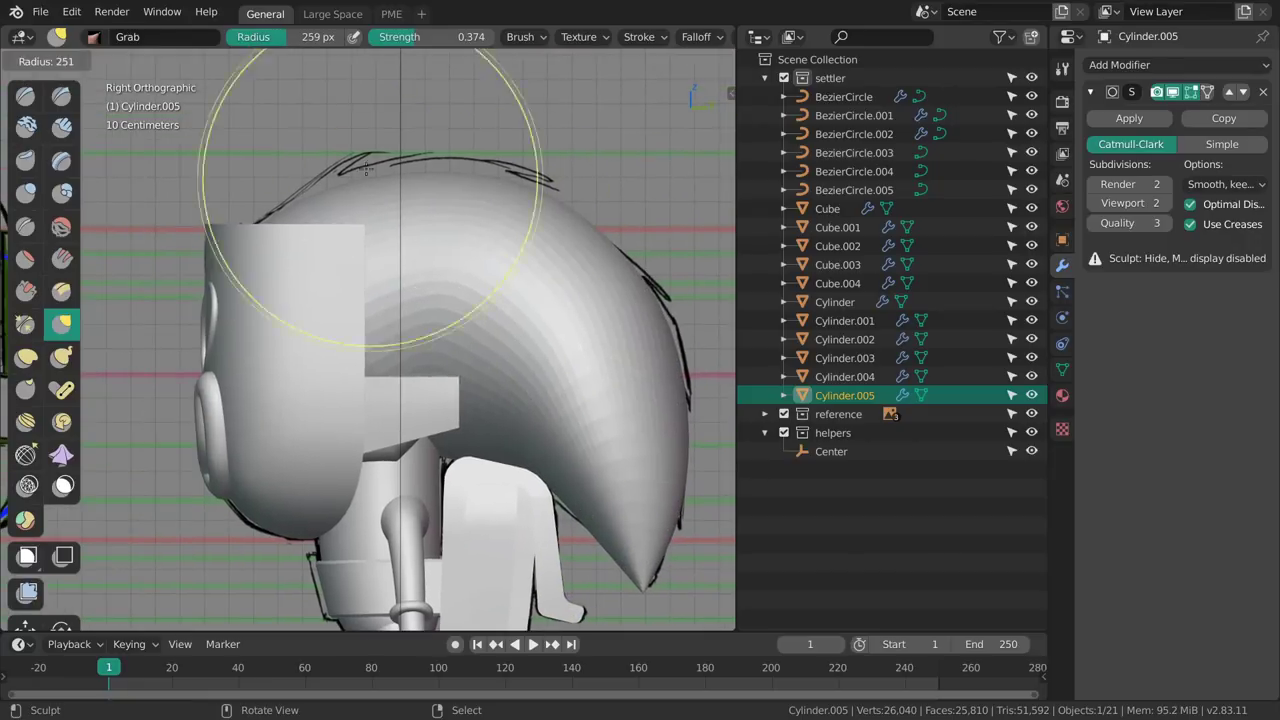
click(622, 178)
key(grave)
click(362, 174)
key(grave)
click(420, 174)
Raise the hair's crown to the sketch outline with the Grab 2D brush, reducing the radius from 182 px to 125 px.
key(f)
click(397, 165)
key(f)
click(335, 145)
shift+middle_drag(394, 120, 405, 183)
key(f)
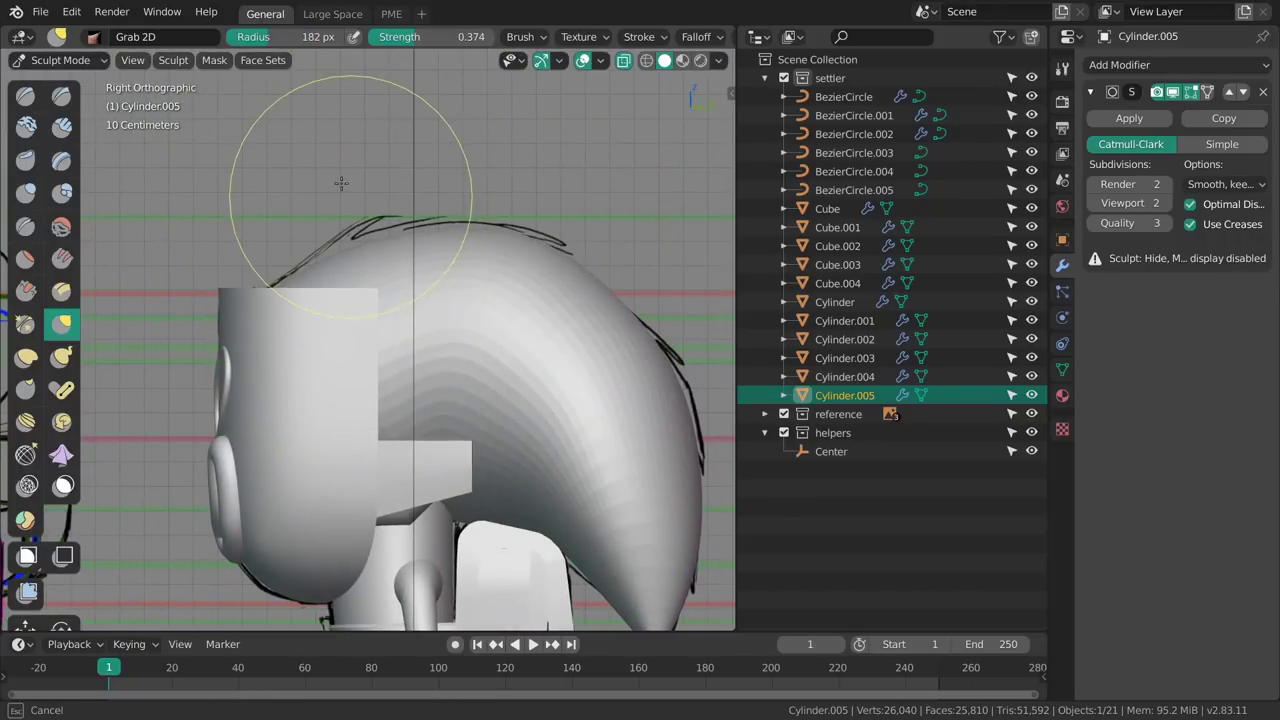
click(398, 176)
key(f)
click(295, 220)
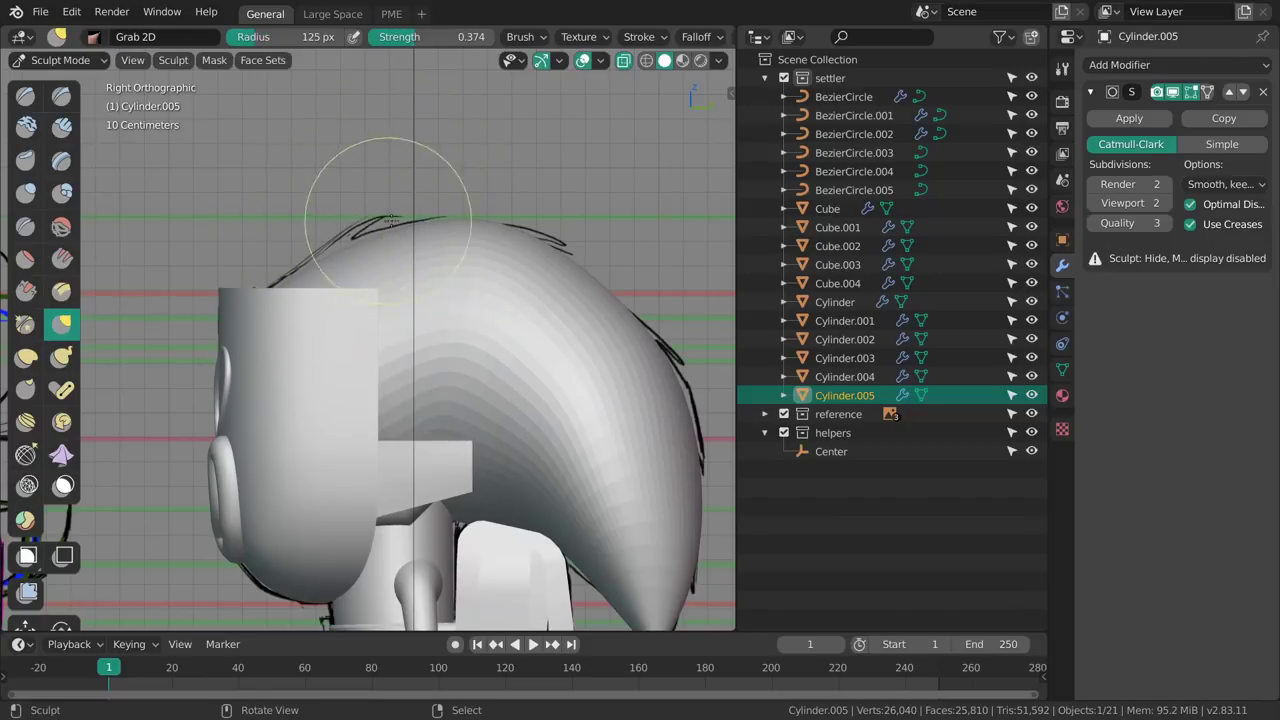
Show the wireframe overlay and fine-tune the crown outline with the Grab 2D brush at 108 px and 133 px.
middle_drag(602, 38, 336, 42)
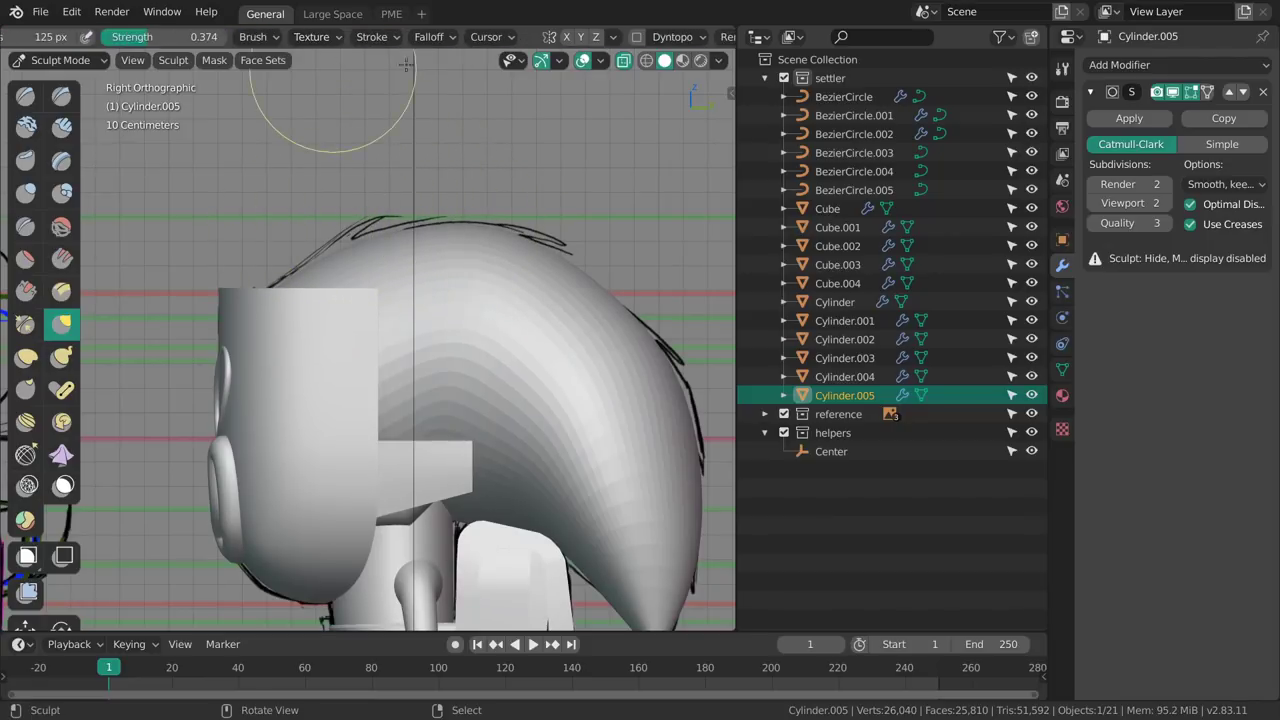
middle_drag(443, 40, 572, 40)
key(shift+w)
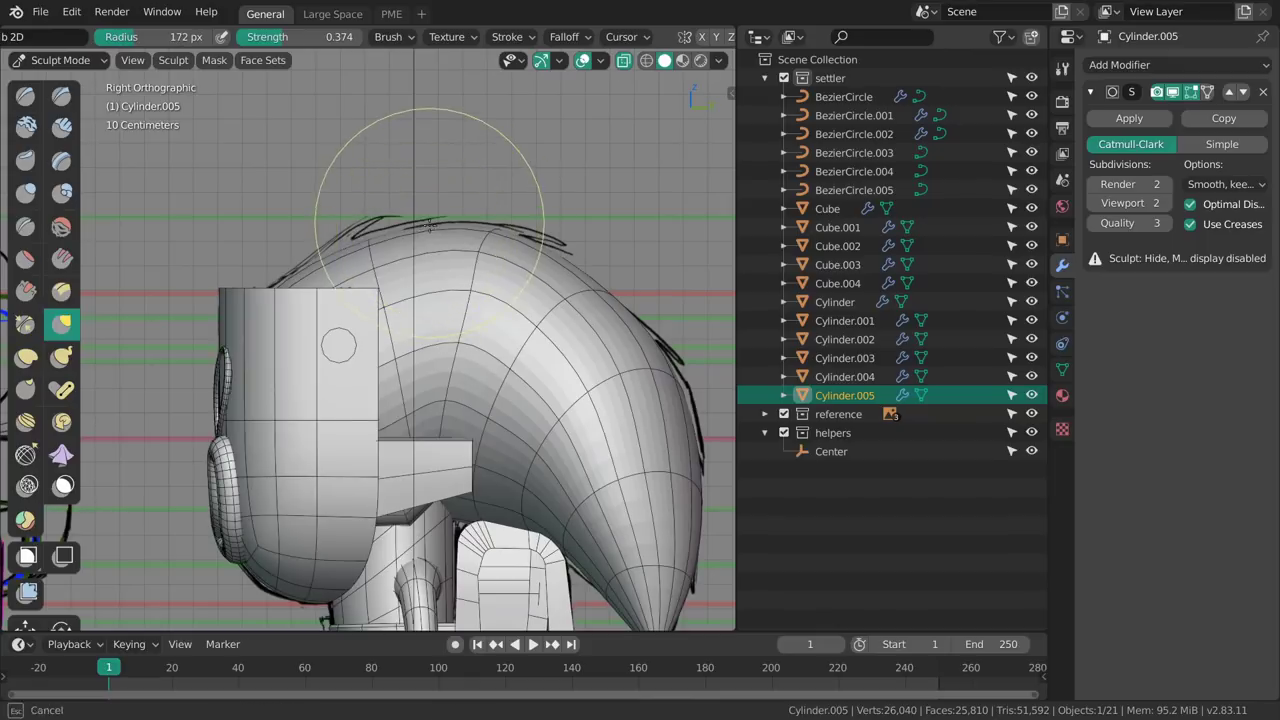
key(f)
click(528, 129)
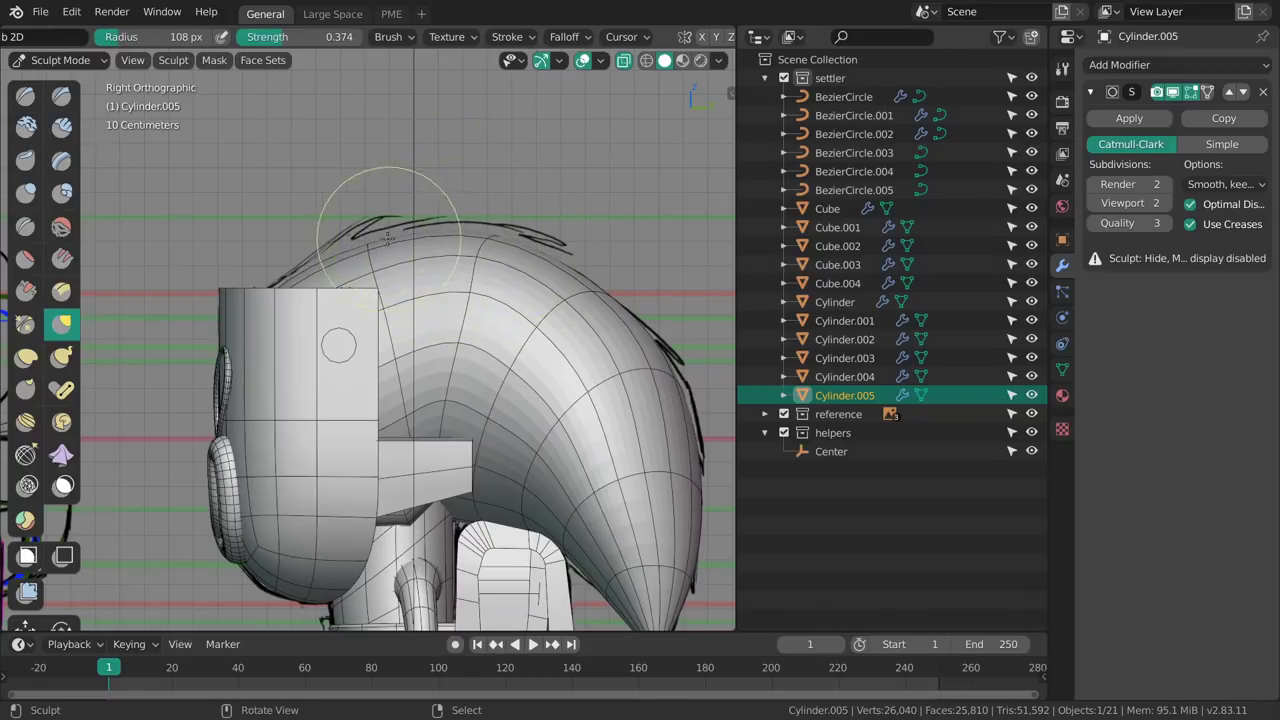
key(f)
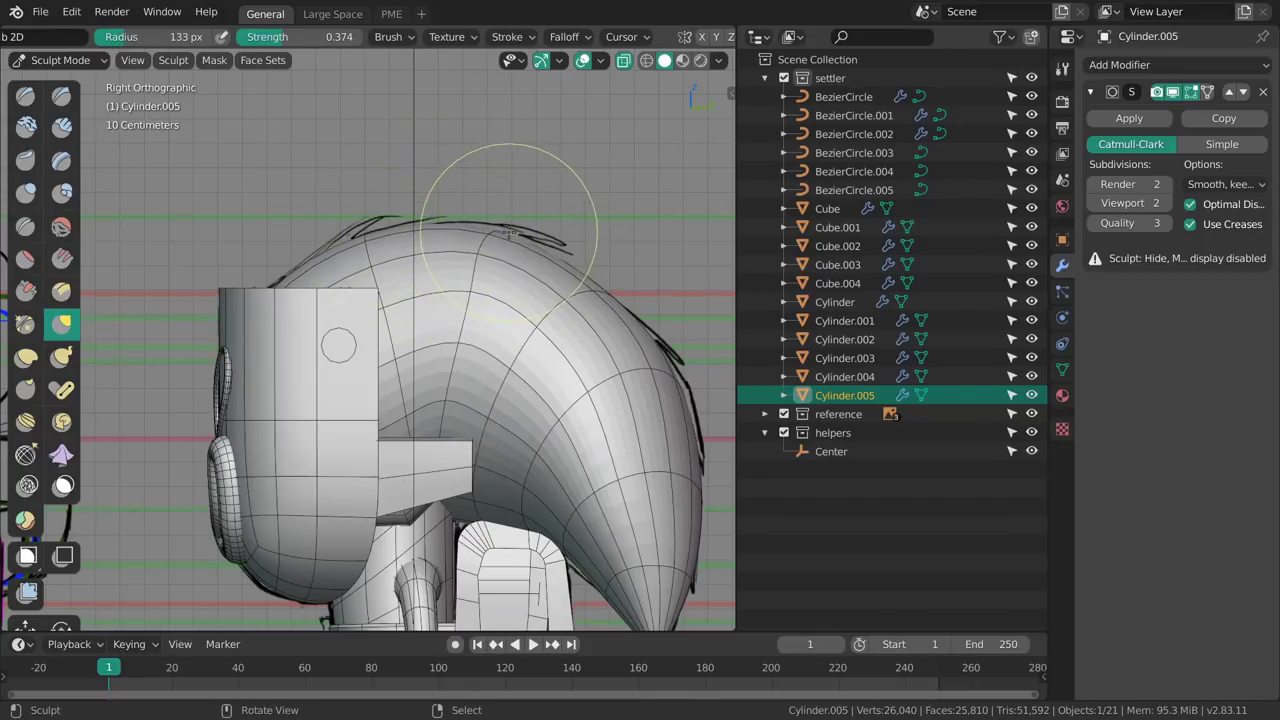
drag(509, 232, 509, 230)
shift+middle_drag(517, 329, 509, 296)
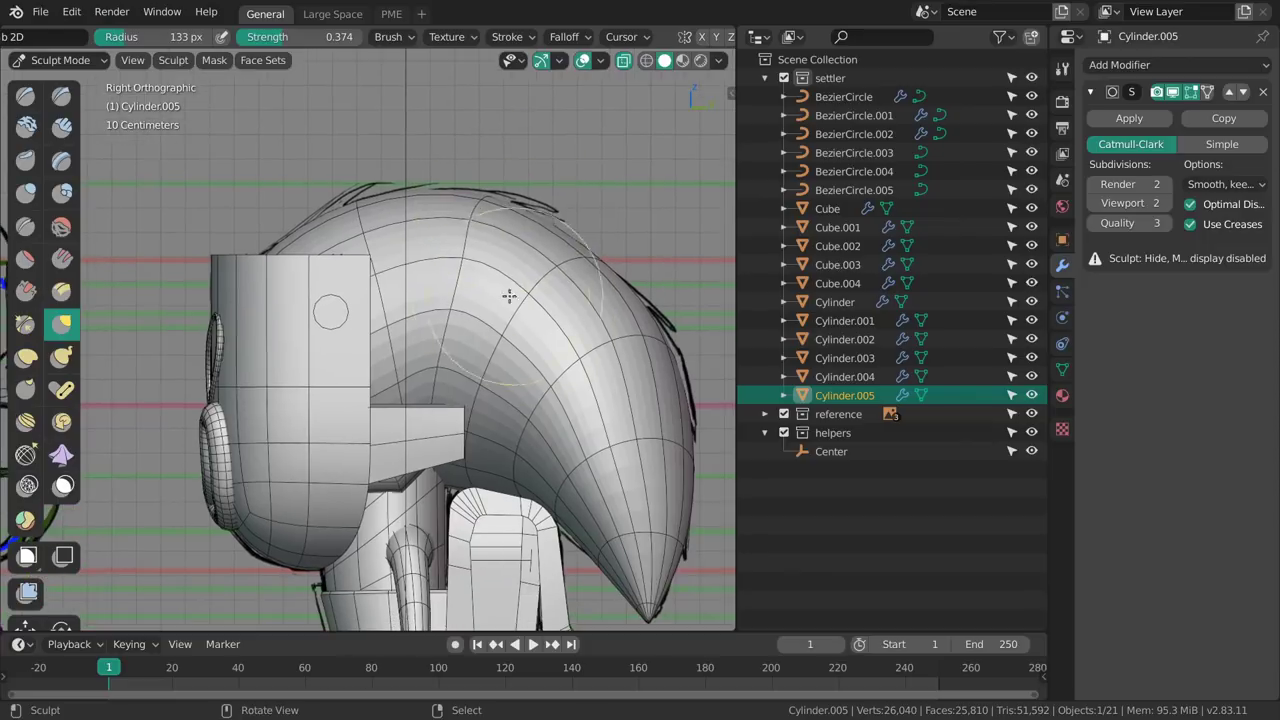
Switch back to the Grab brush, compare the front view, and widen the hair in back view at about 234 px.
click(446, 260)
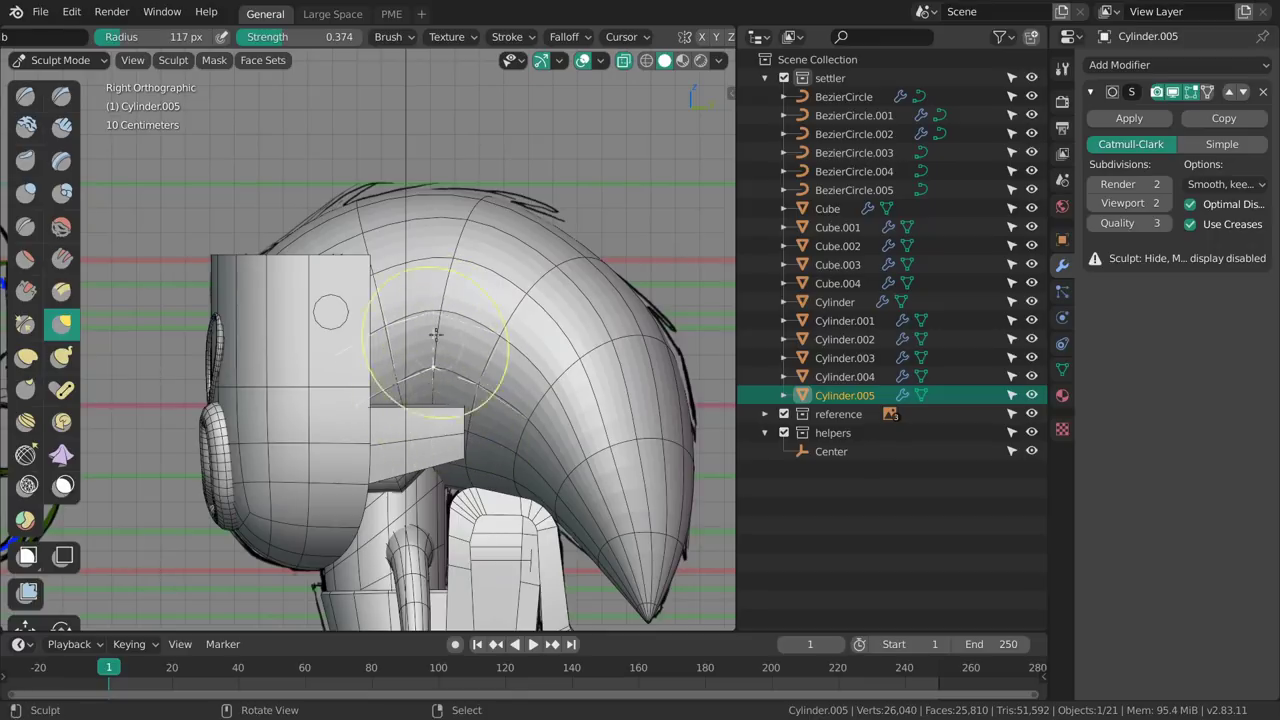
key(grave)
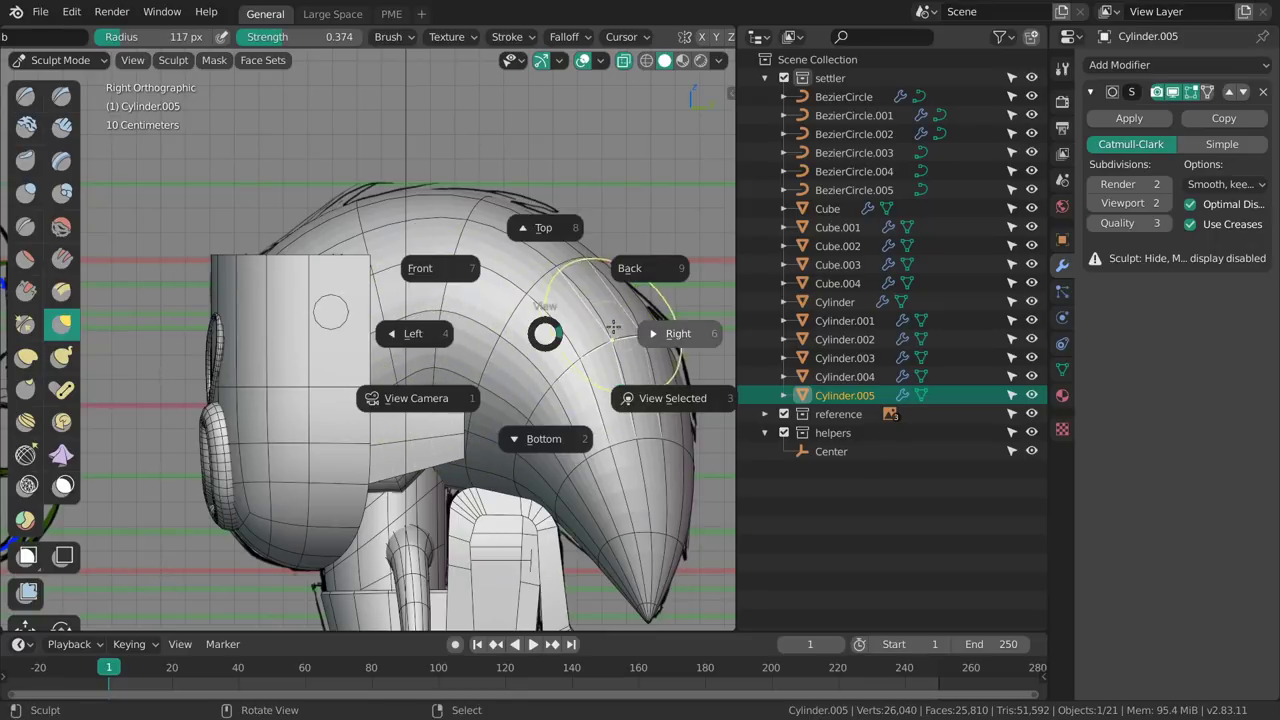
click(420, 268)
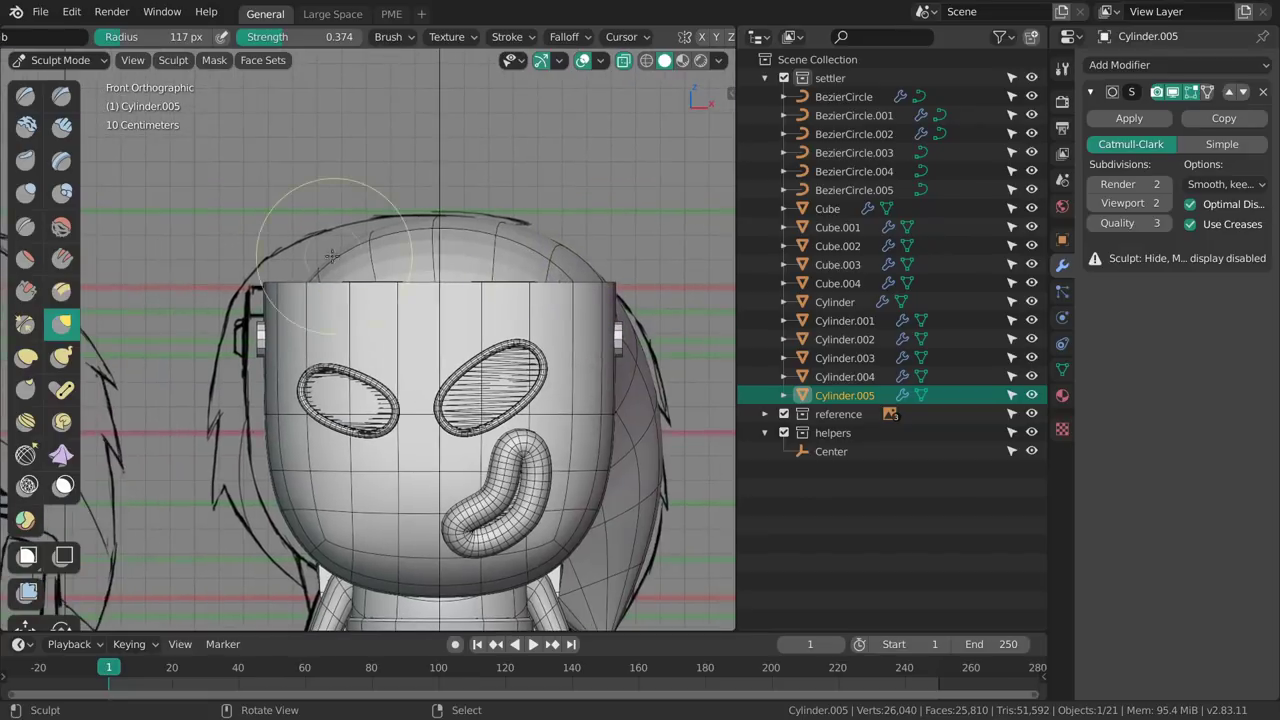
key(grave)
click(446, 192)
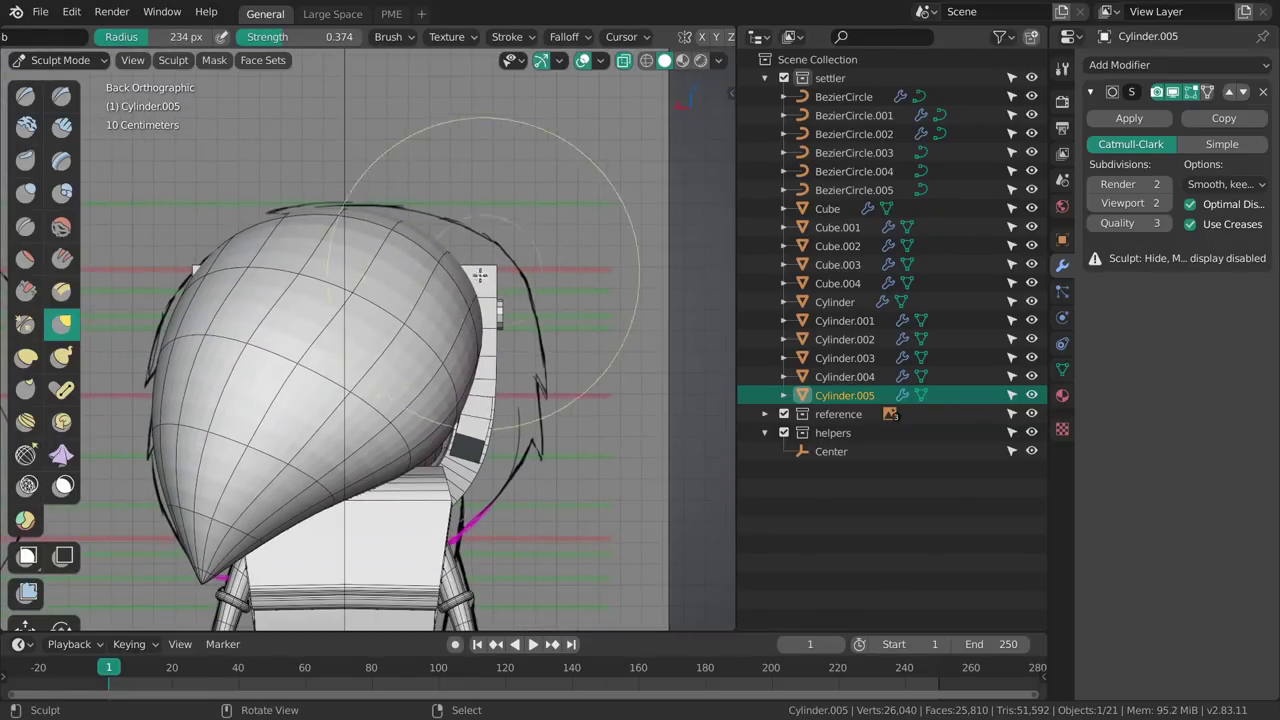
key(f)
click(501, 331)
Push the hair's side outward behind the head rim and fit its back-view outline with Grab strokes at 228 px and 251 px.
mouse_move(501, 331)
middle_down()
mouse_move(420, 392)
mouse_move(500, 400)
mouse_move(458, 364)
mouse_move(448, 428)
middle_up()
drag(432, 464, 396, 462)
key(grave)
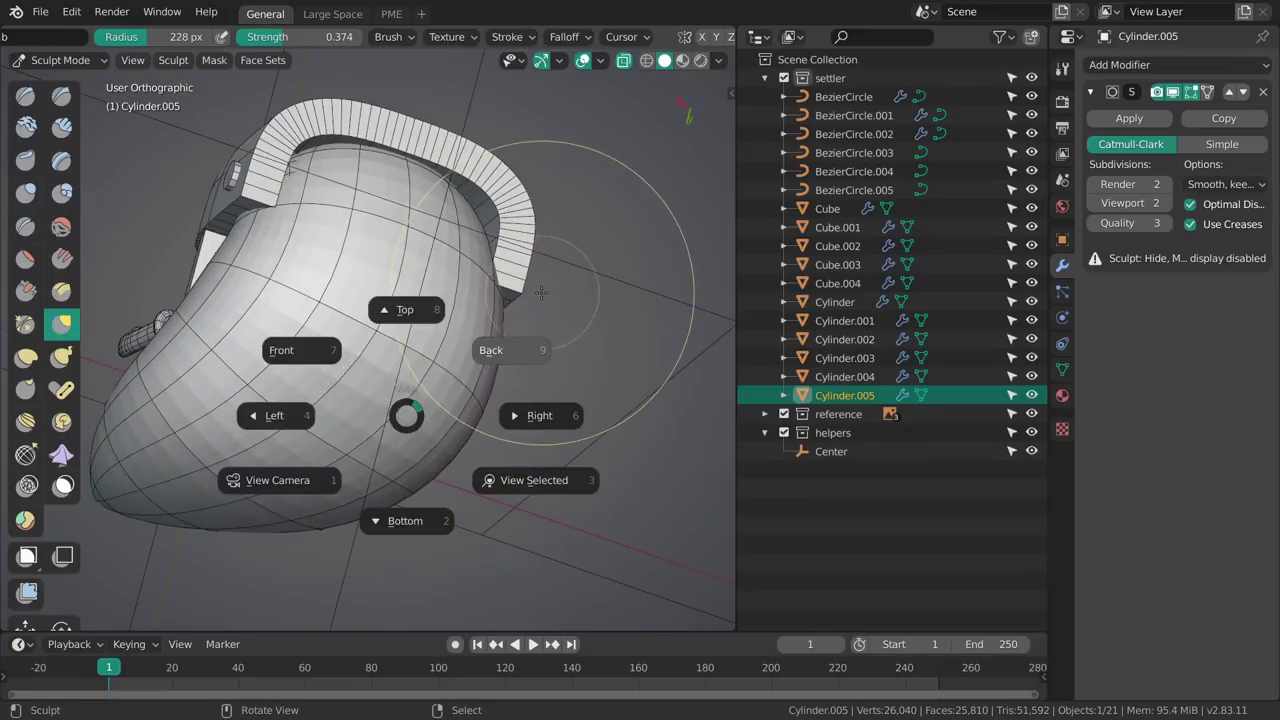
click(540, 290)
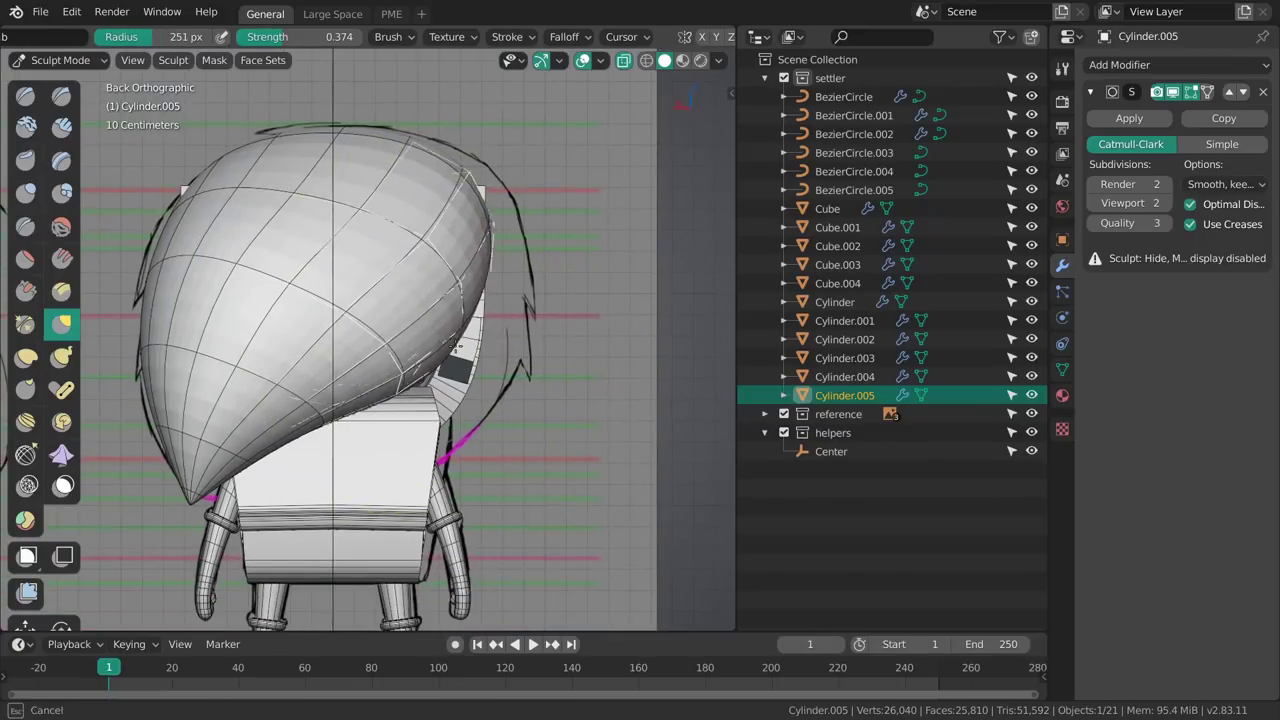
Fit both sides of the hair against the head rim from above with Grab strokes at 151 px and 190 px.
mouse_move(349, 280)
middle_down()
mouse_move(409, 366)
mouse_move(400, 384)
mouse_move(488, 343)
mouse_move(545, 365)
mouse_move(485, 410)
middle_up()
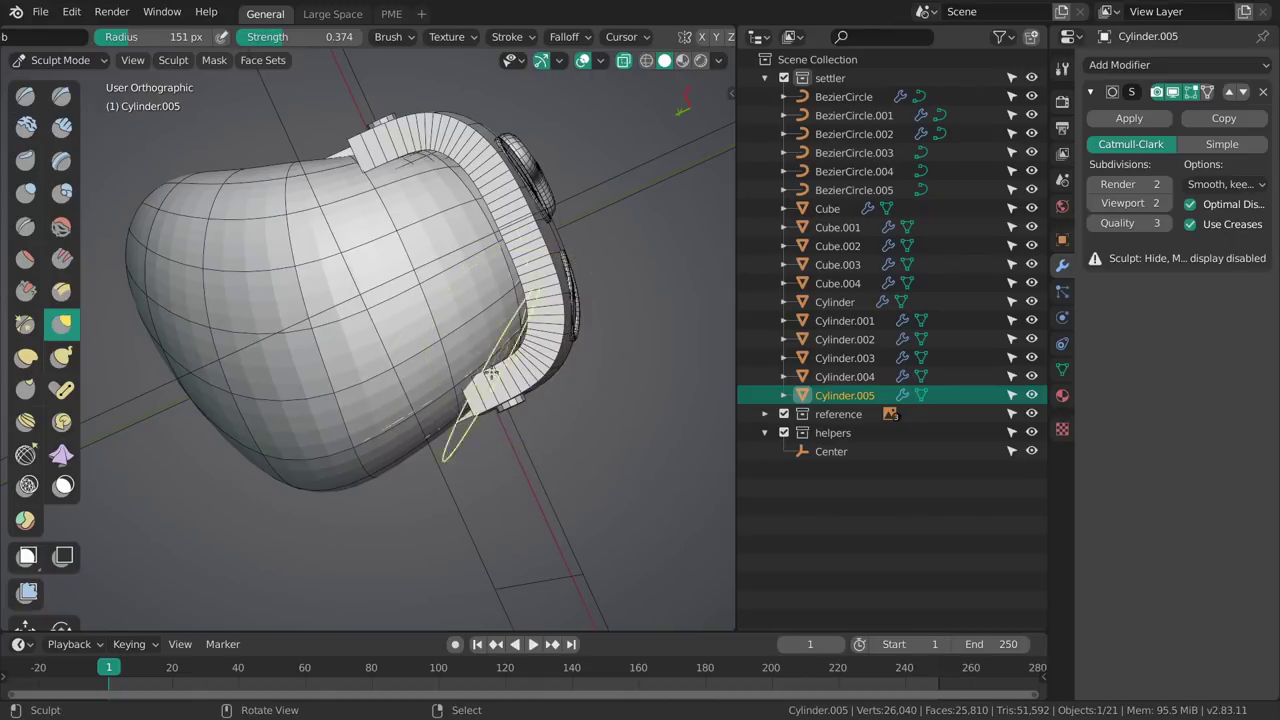
middle_drag(497, 340, 461, 211)
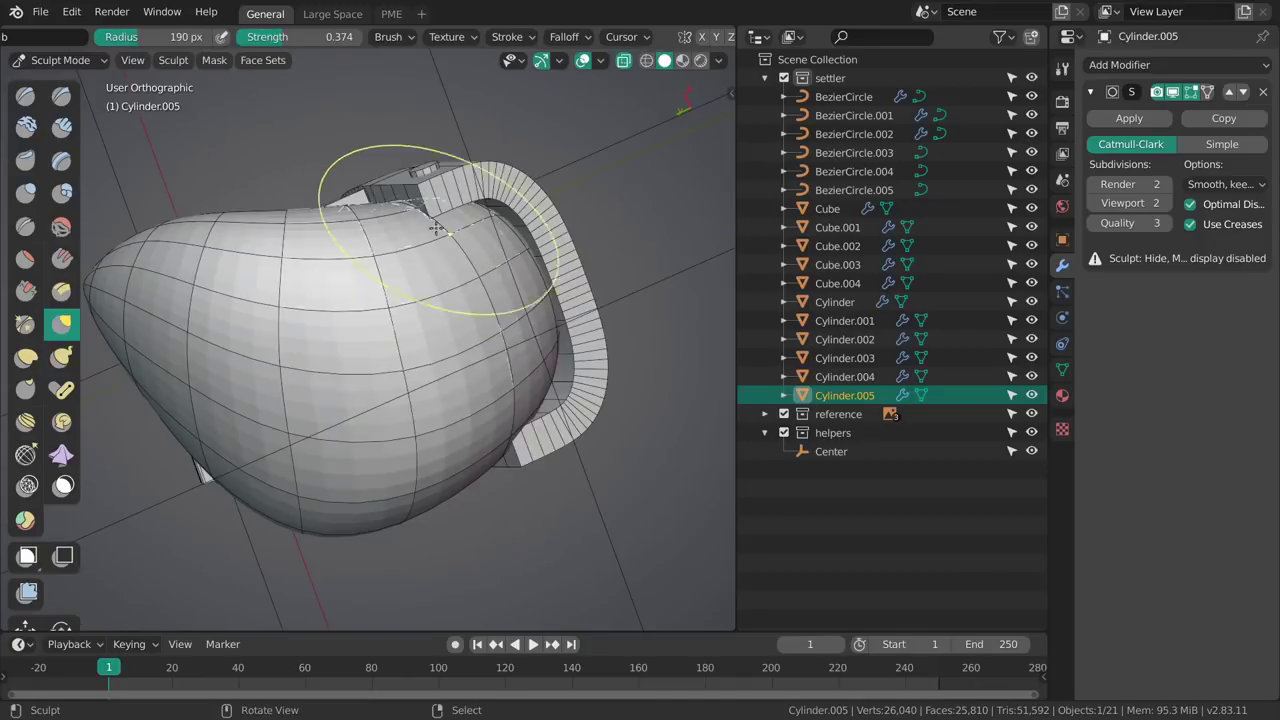
middle_drag(425, 212, 414, 257)
key(f)
click(440, 224)
middle_drag(496, 337, 556, 352)
shift+middle_drag(540, 350, 556, 385)
ctrl+middle_drag(420, 377, 397, 297)
Add a loop cut around the hair behind the head rim and turn off the Subdivision Surface display in Edit Mode.
key(ctrl+Tab)
click(540, 308)
shift+middle_drag(537, 317, 440, 312)
middle_drag(440, 312, 400, 287)
key(ctrl+r)
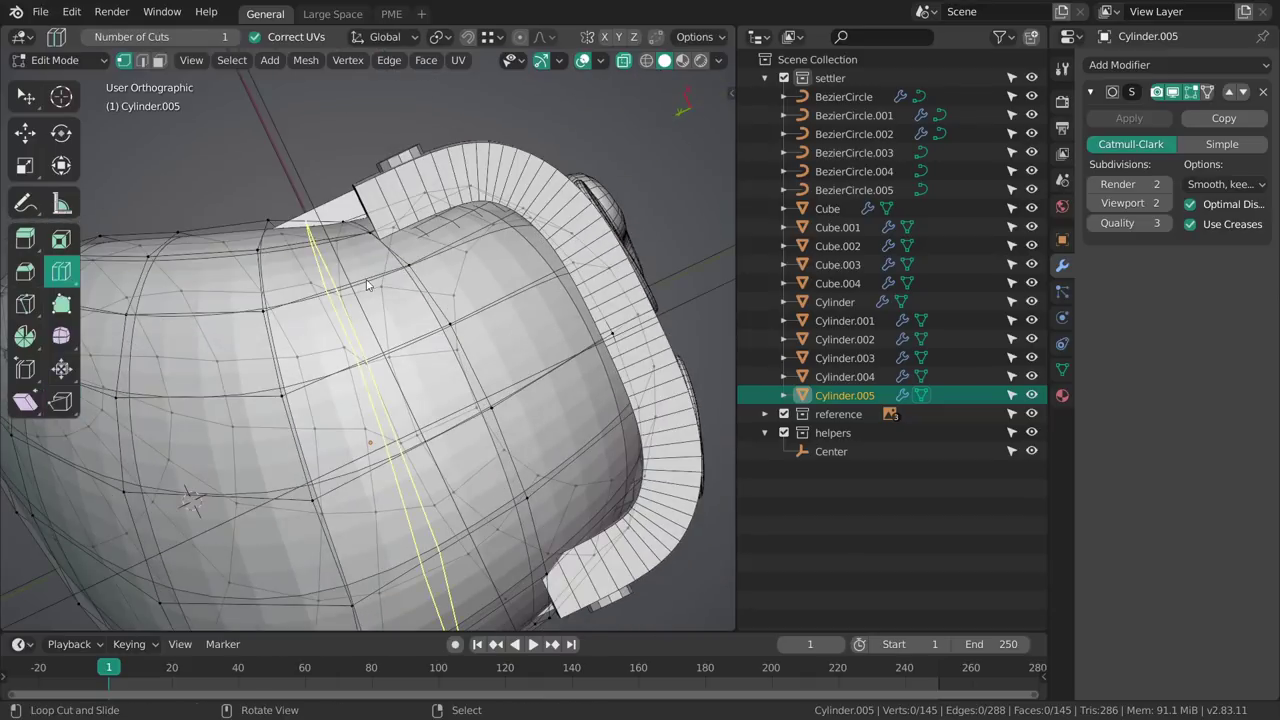
drag(360, 287, 392, 270)
click(392, 270)
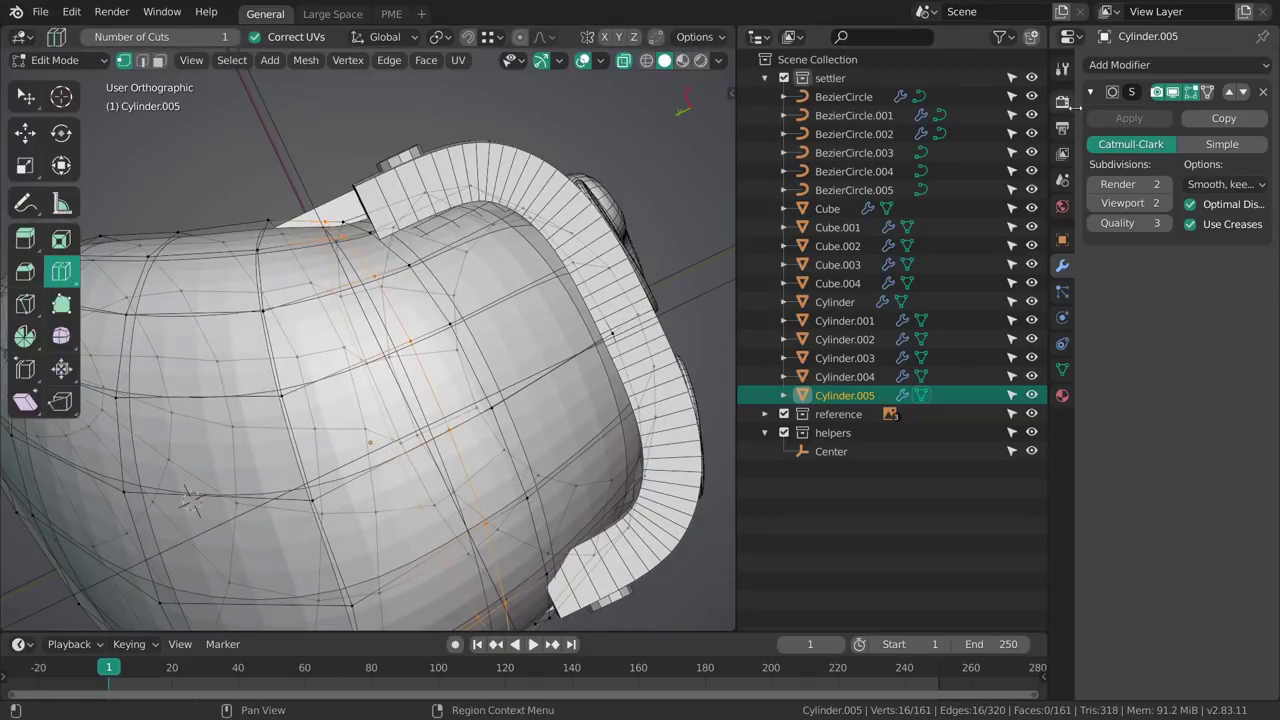
click(1180, 91)
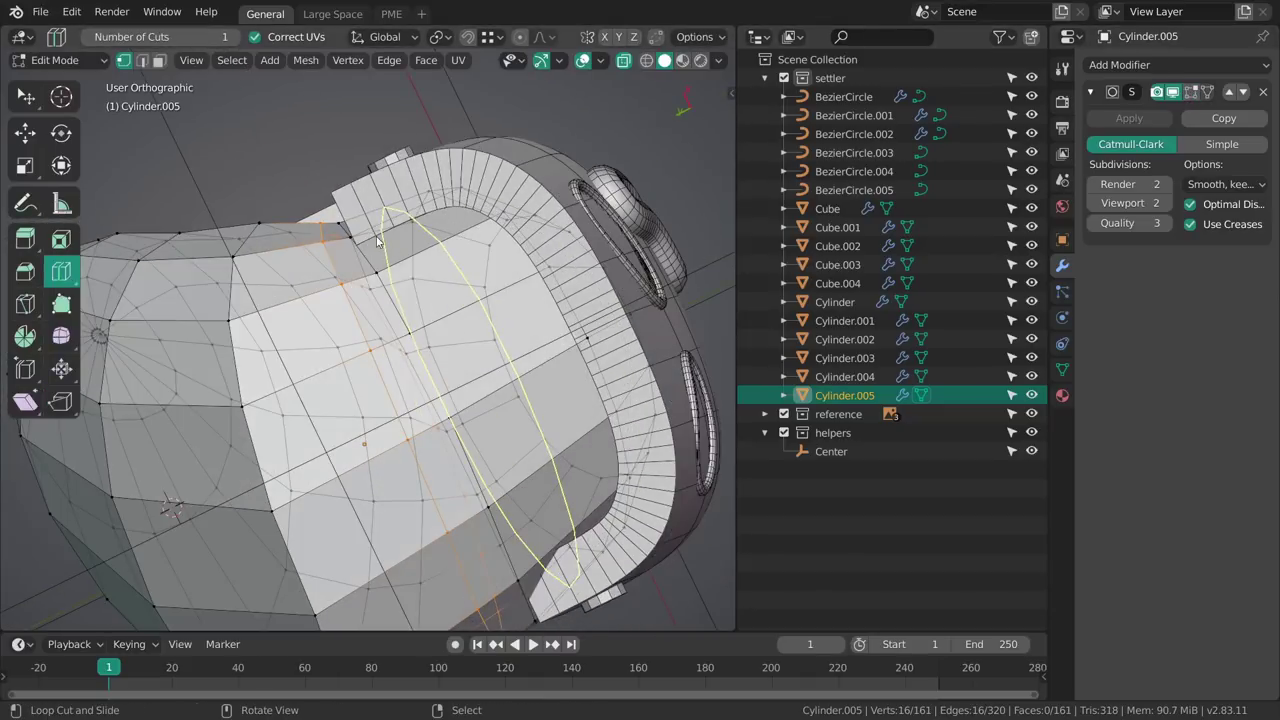
Scale the new loop along its normals with Shrink/Fatten, then select the neighbouring loop toward the rim and move it slightly.
key(w)
shift+middle_drag(378, 238, 431, 250)
key(alt+s)
drag(474, 263, 474, 236)
alt+click(417, 269)
middle_drag(471, 238, 447, 259)
key(g)
drag(541, 306, 546, 299)
key(alt+a)
Add another loop cut near the hair's front opening and adjust it along its normals with Shrink/Fatten.
shift+middle_drag(549, 300, 507, 263)
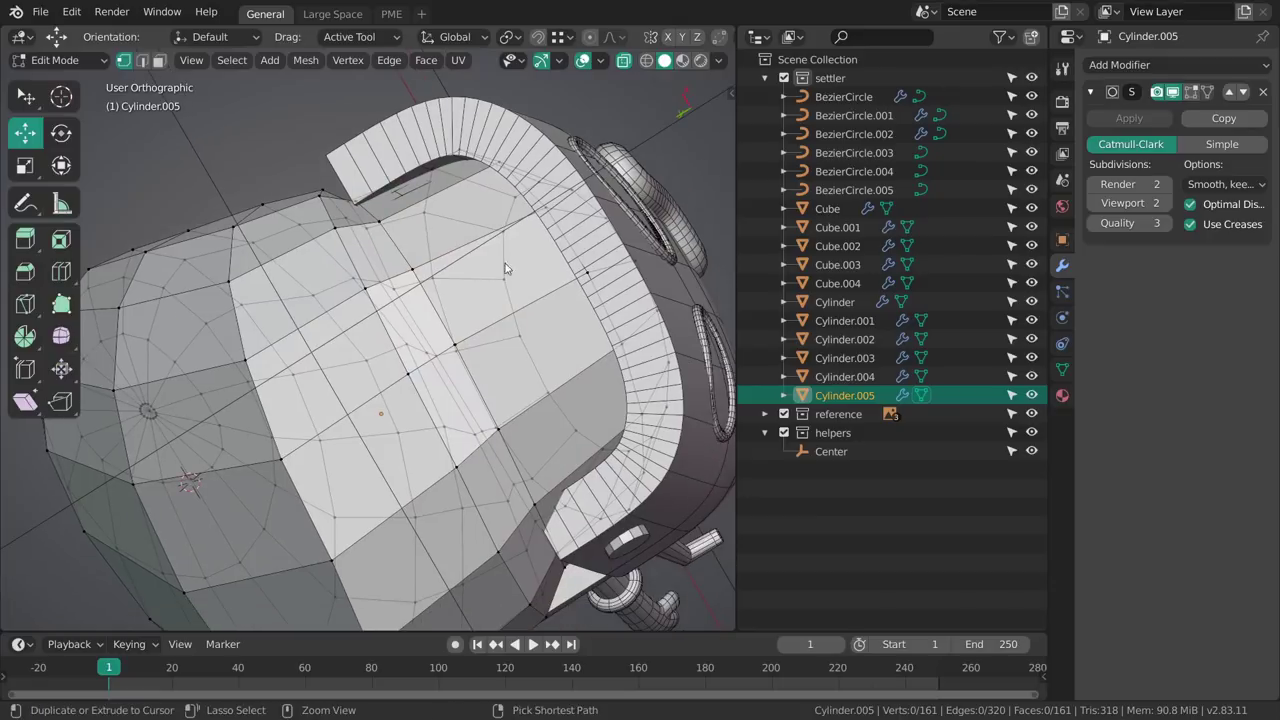
key(shift+space)
key(ctrl+r)
drag(448, 200, 449, 201)
middle_drag(449, 201, 446, 236)
key(alt+s)
drag(503, 241, 503, 233)
middle_drag(502, 235, 488, 250)
drag(488, 250, 489, 232)
Return to Sculpt Mode and adjust the hair beside the head rim with the Grab brush, starting at 113 px.
key(ctrl+Tab)
click(486, 397)
mouse_move(425, 280)
middle_down()
mouse_move(389, 204)
mouse_move(386, 257)
mouse_move(330, 291)
middle_up()
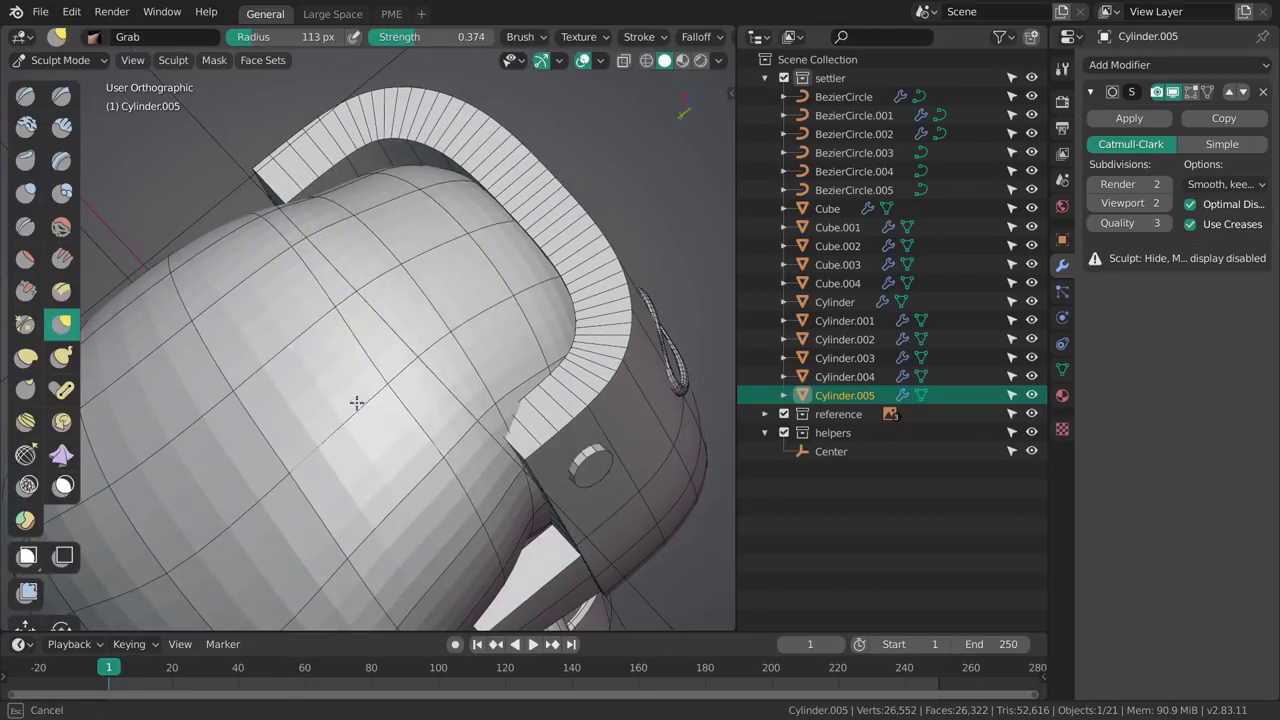
middle_drag(418, 434, 422, 251)
drag(463, 229, 456, 210)
key(f)
click(564, 174)
Round the hair's front edge under the curved head rim with Grab strokes at up to 202 px.
middle_drag(418, 158, 523, 360)
key(f)
click(440, 268)
drag(426, 268, 429, 252)
key(f)
click(385, 250)
middle_drag(385, 250, 403, 217)
key(f)
click(420, 229)
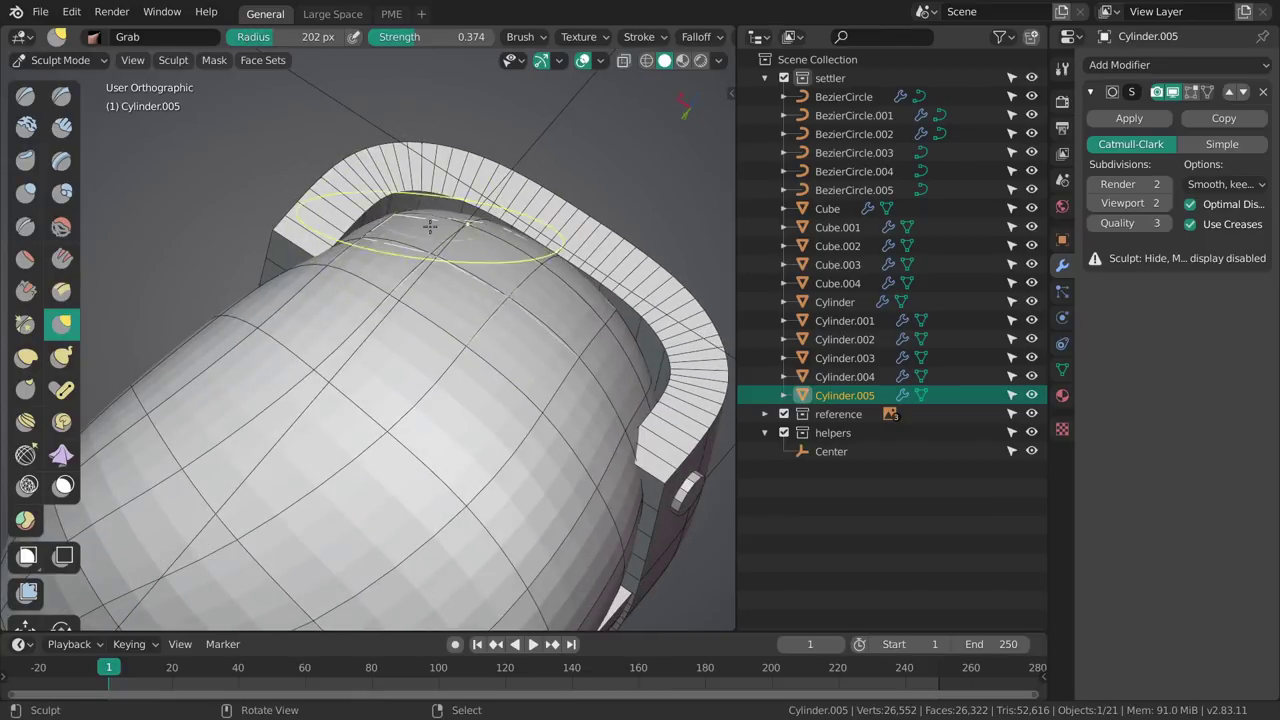
Smooth out the hair's upper surface behind the head rim with Grab strokes at varying radii.
mouse_move(481, 254)
middle_down()
mouse_move(429, 243)
mouse_move(480, 337)
middle_up()
key(f)
click(537, 338)
key(f)
click(538, 338)
key(f)
click(510, 355)
middle_drag(550, 393, 630, 389)
key(f)
click(648, 389)
Even out the hair's corner inside the head rim with a 207 px Grab brush.
middle_drag(558, 365, 640, 420)
key(f)
click(685, 420)
middle_drag(538, 385, 534, 306)
key(f)
click(510, 303)
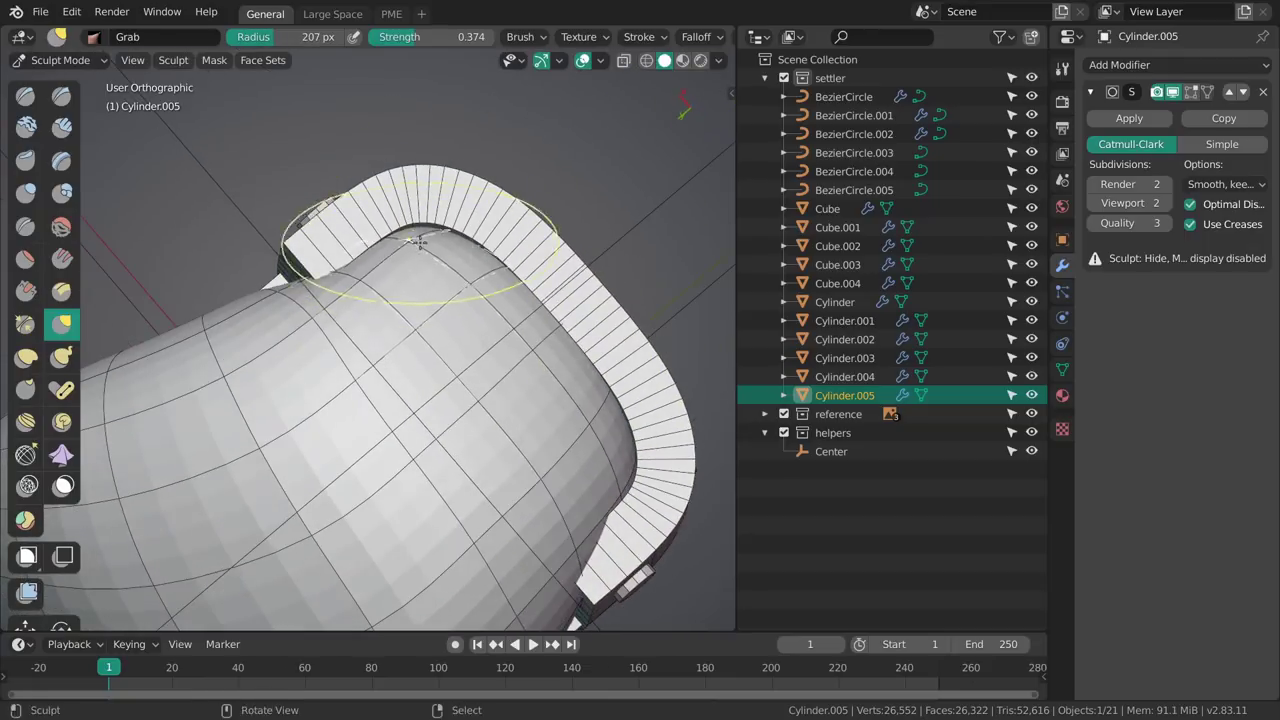
Refine the hair's side and its lower edge near the head with the Grab brush, reducing the radius to 104 px.
mouse_move(424, 244)
middle_down()
mouse_move(471, 209)
mouse_move(557, 307)
mouse_move(500, 330)
mouse_move(466, 318)
mouse_move(503, 340)
mouse_move(545, 495)
middle_up()
key(f)
click(582, 503)
middle_drag(514, 441, 290, 314)
key(f)
click(225, 291)
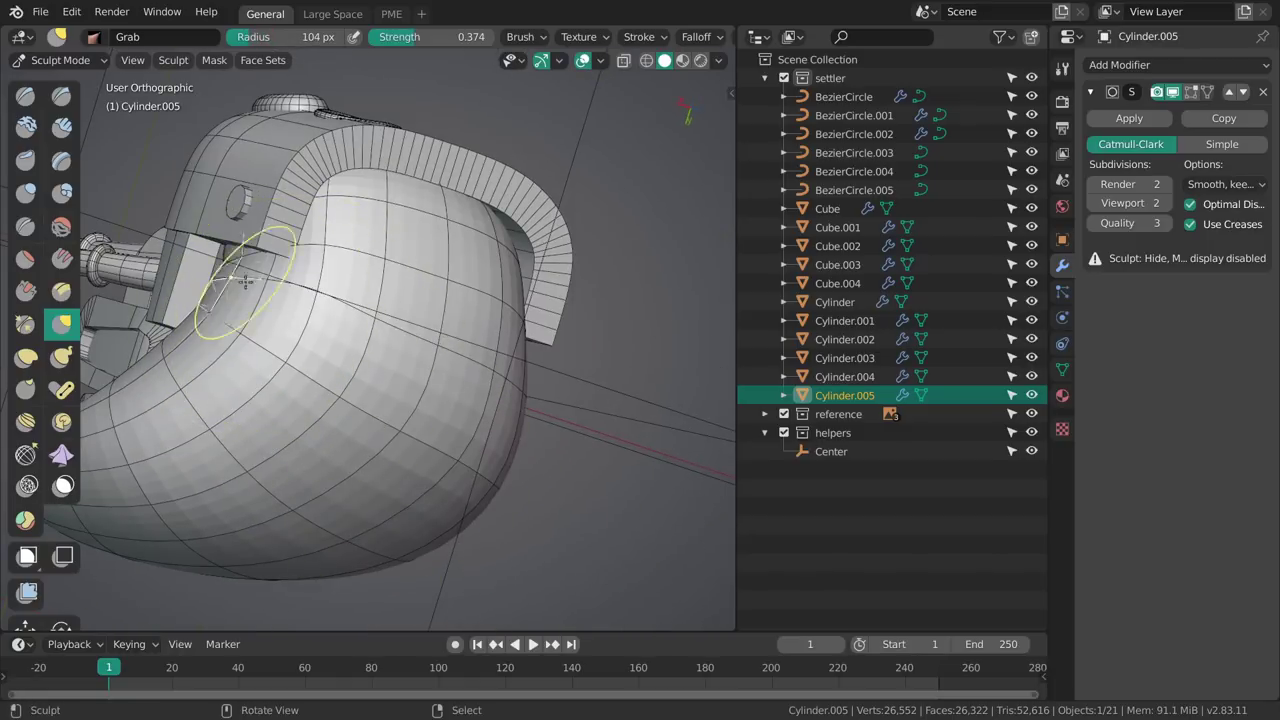
Even out the hair's rear outline from the top view with a 238 px Grab brush.
mouse_move(236, 258)
middle_down()
mouse_move(457, 289)
mouse_move(452, 306)
mouse_move(380, 223)
mouse_move(449, 409)
mouse_move(371, 371)
mouse_move(531, 374)
mouse_move(471, 330)
middle_up()
key(f)
click(476, 306)
key(grave)
click(491, 286)
scroll(352, 320, down, 3)
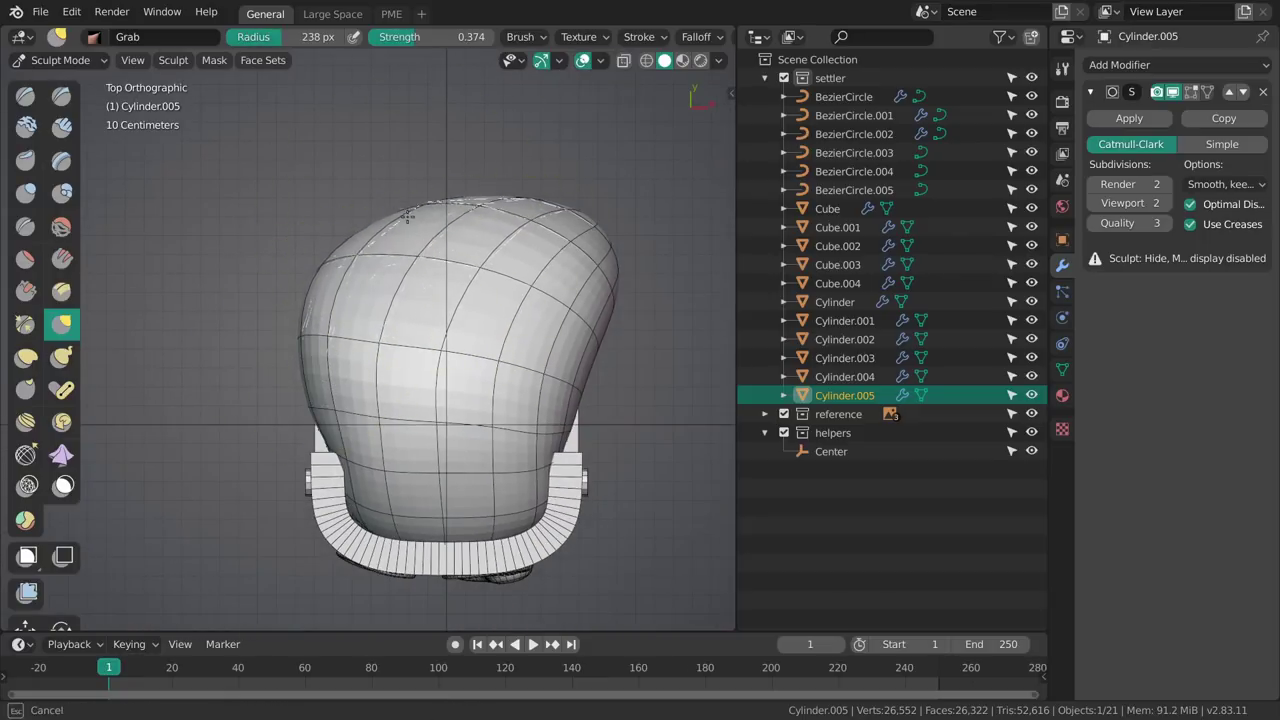
click(410, 212)
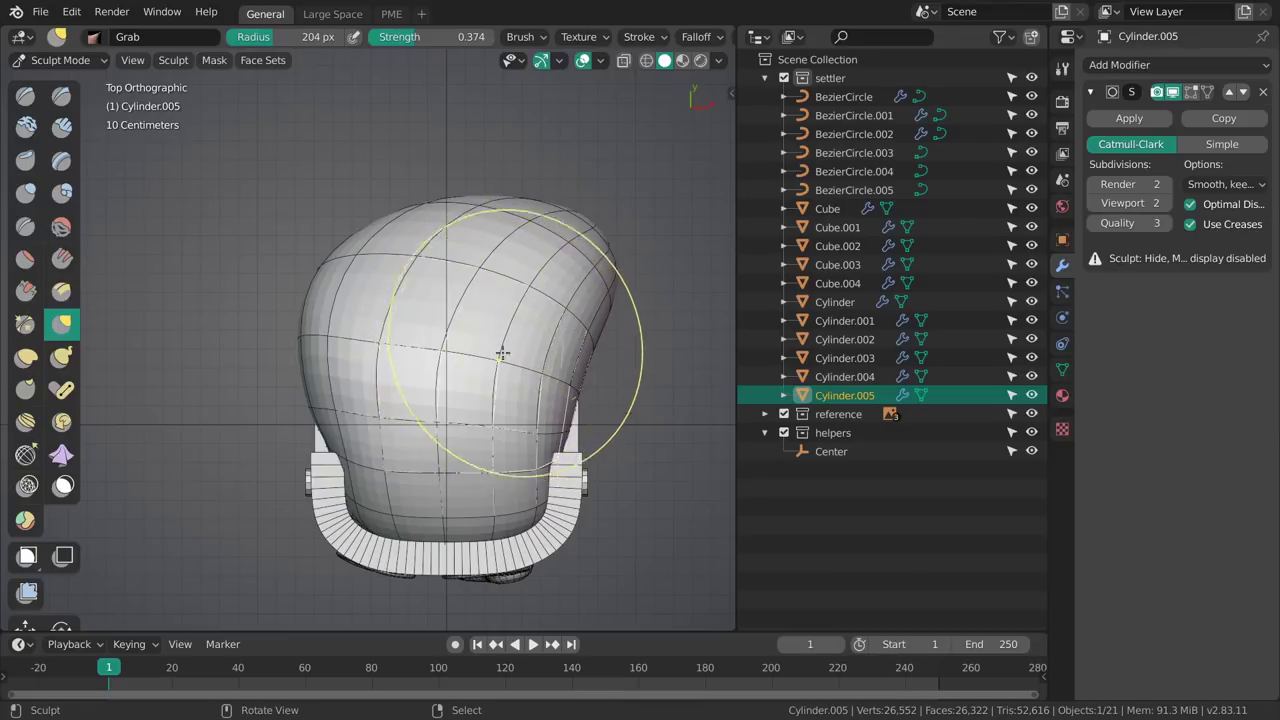
Shape the hair's pointed lower end against the back-view sketch with Grab, enlarging the radius to 273 px and 344 px.
key(grave)
click(543, 283)
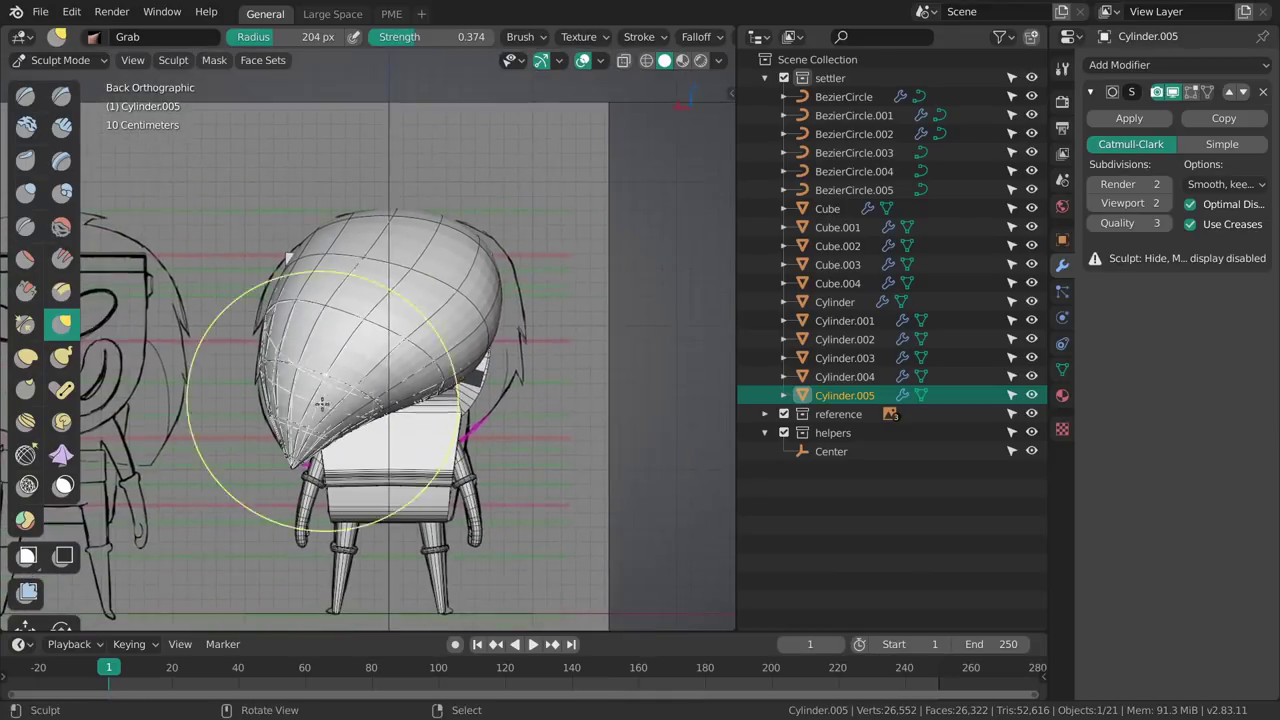
shift+middle_drag(360, 432, 435, 365)
key(f)
click(456, 340)
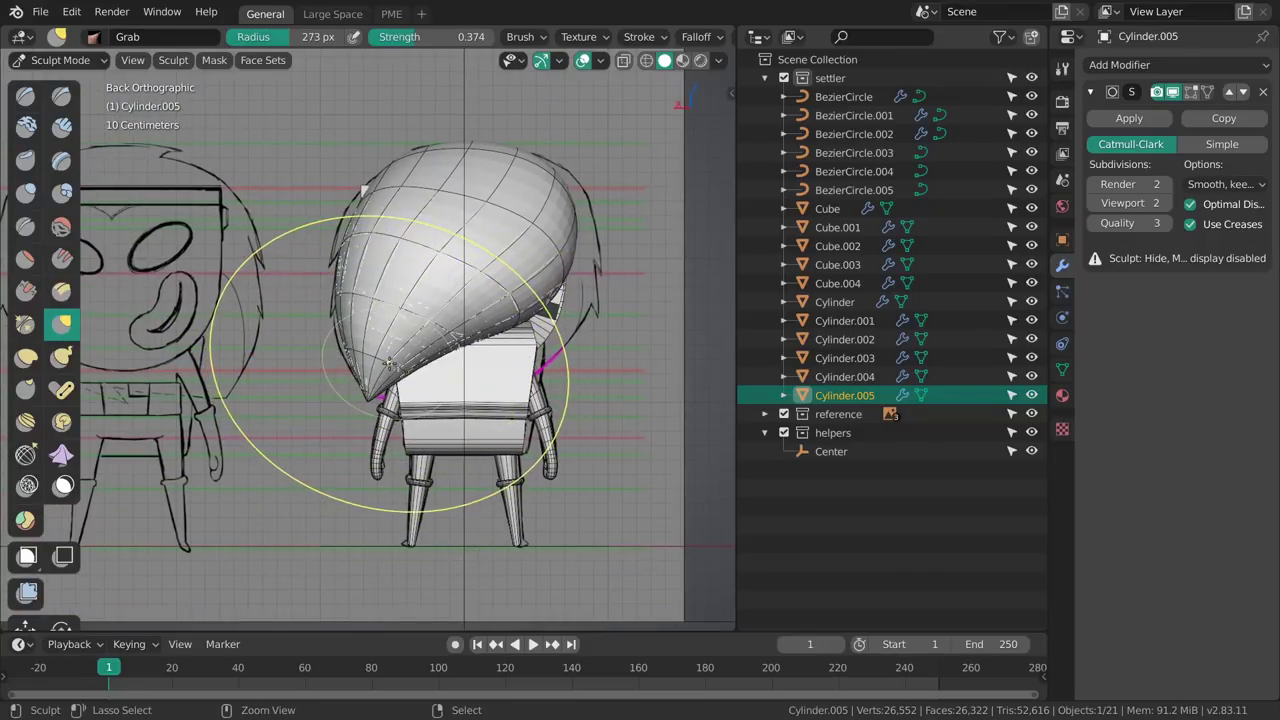
key(f)
click(424, 373)
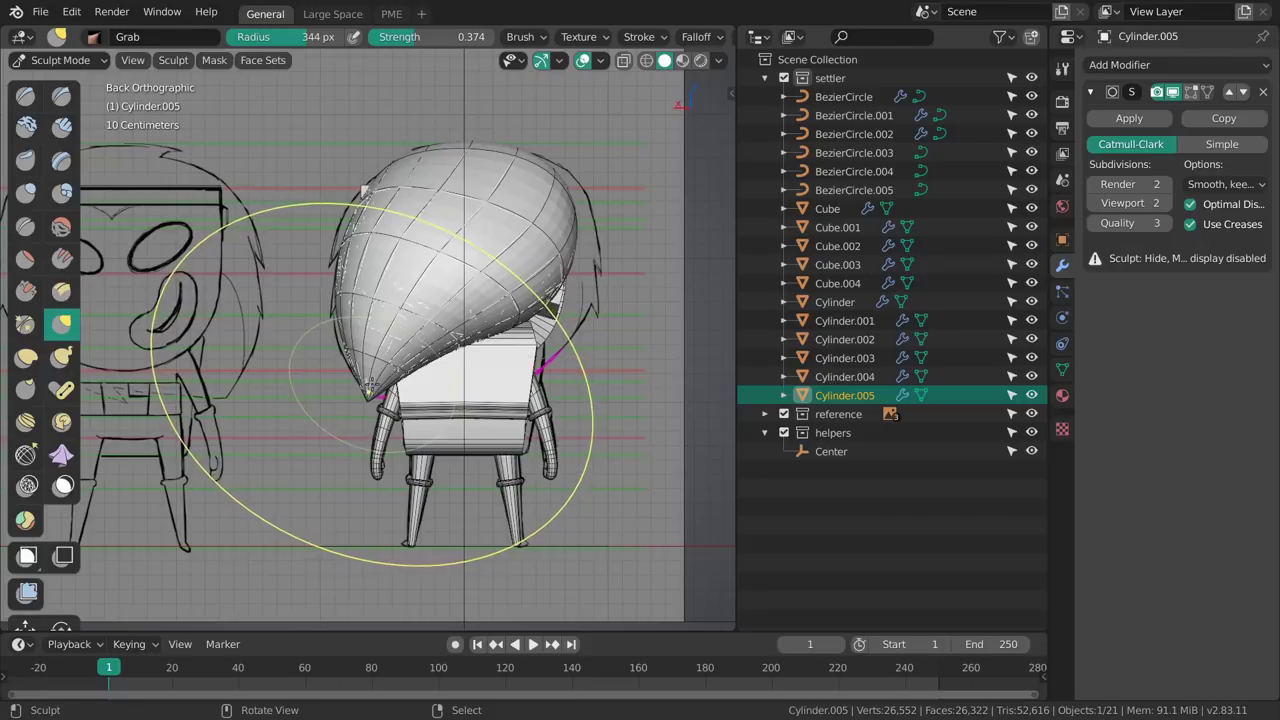
Adjust the hair's slanted lower edge above the torso with a 264 px Grab stroke in back view.
key(f)
click(402, 364)
key(f)
click(436, 336)
drag(486, 306, 495, 304)
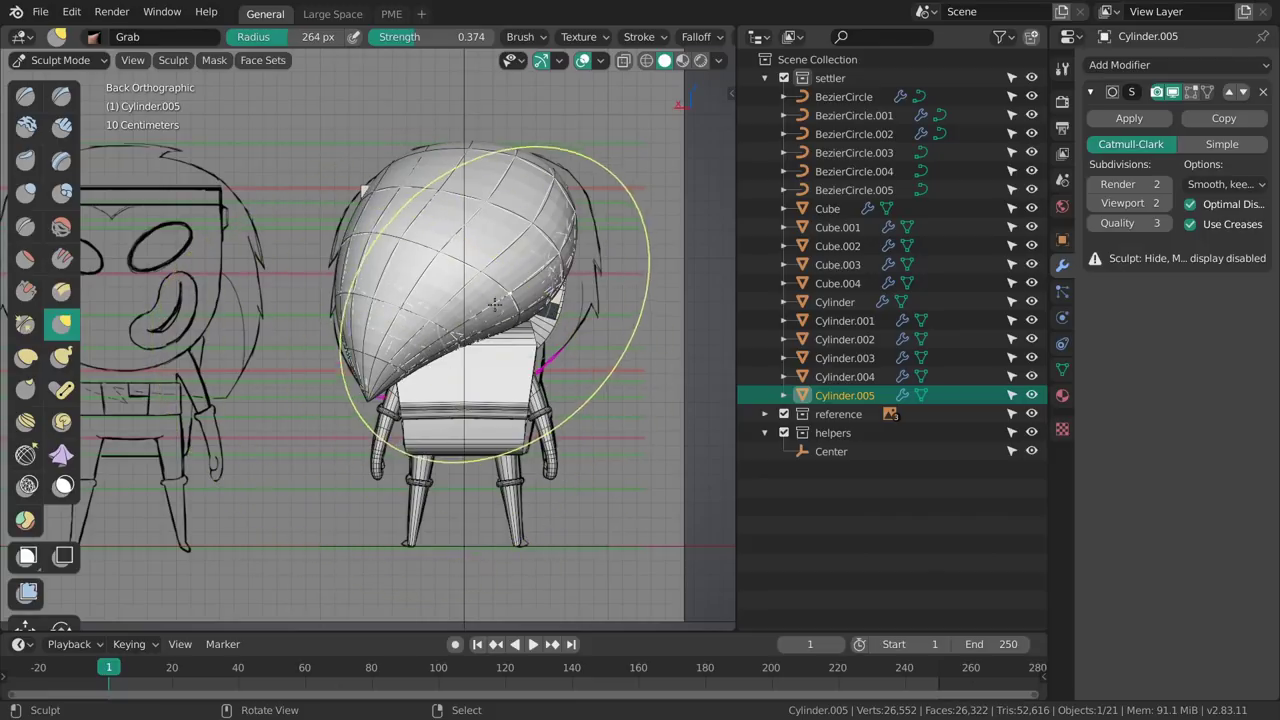
Set the Grab radius to 279 px, compare the hair with the reference sketches and refine its tip beside the arm.
key(f)
click(446, 383)
mouse_move(362, 409)
shift+middle_down()
mouse_move(430, 412)
mouse_move(434, 245)
mouse_move(400, 343)
shift+middle_up()
mouse_move(185, 360)
shift+middle_down()
mouse_move(650, 341)
mouse_move(590, 275)
shift+middle_up()
mouse_move(549, 340)
shift+middle_down()
mouse_move(663, 323)
mouse_move(515, 332)
shift+middle_up()
shift+middle_drag(679, 315, 510, 354)
scroll(510, 355, right, 5)
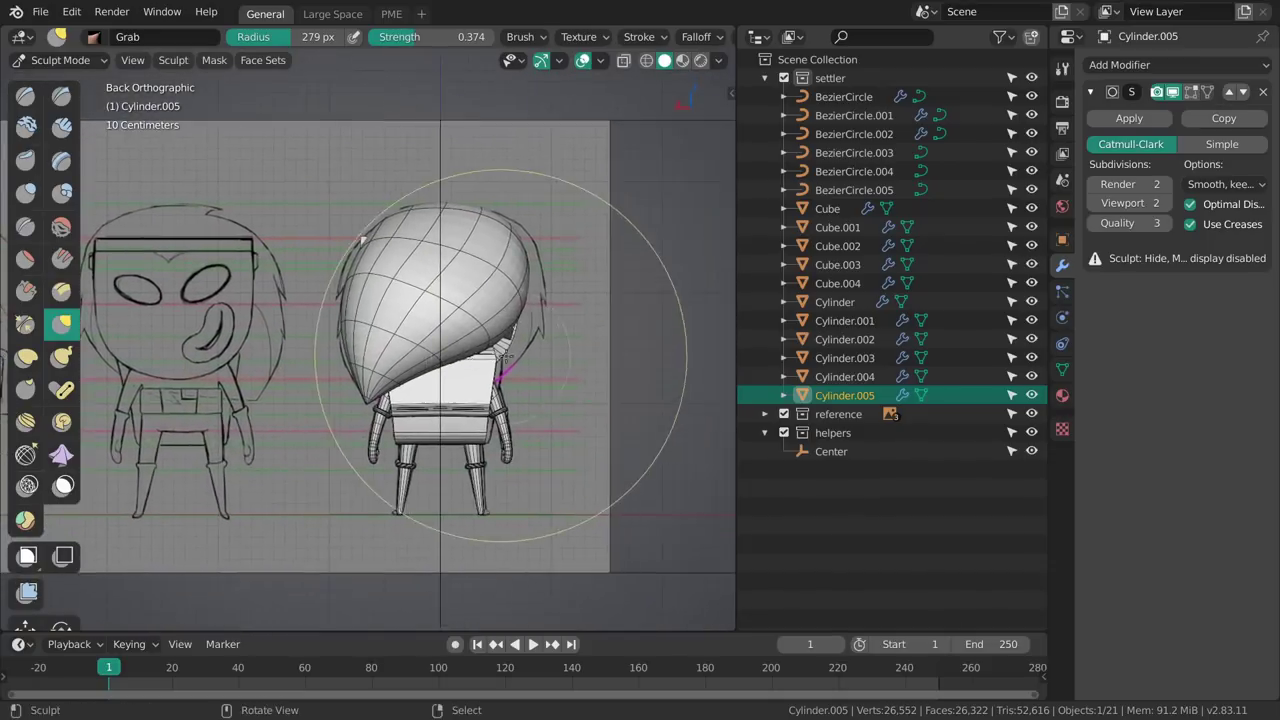
scroll(512, 380, up, 6)
drag(462, 370, 400, 464)
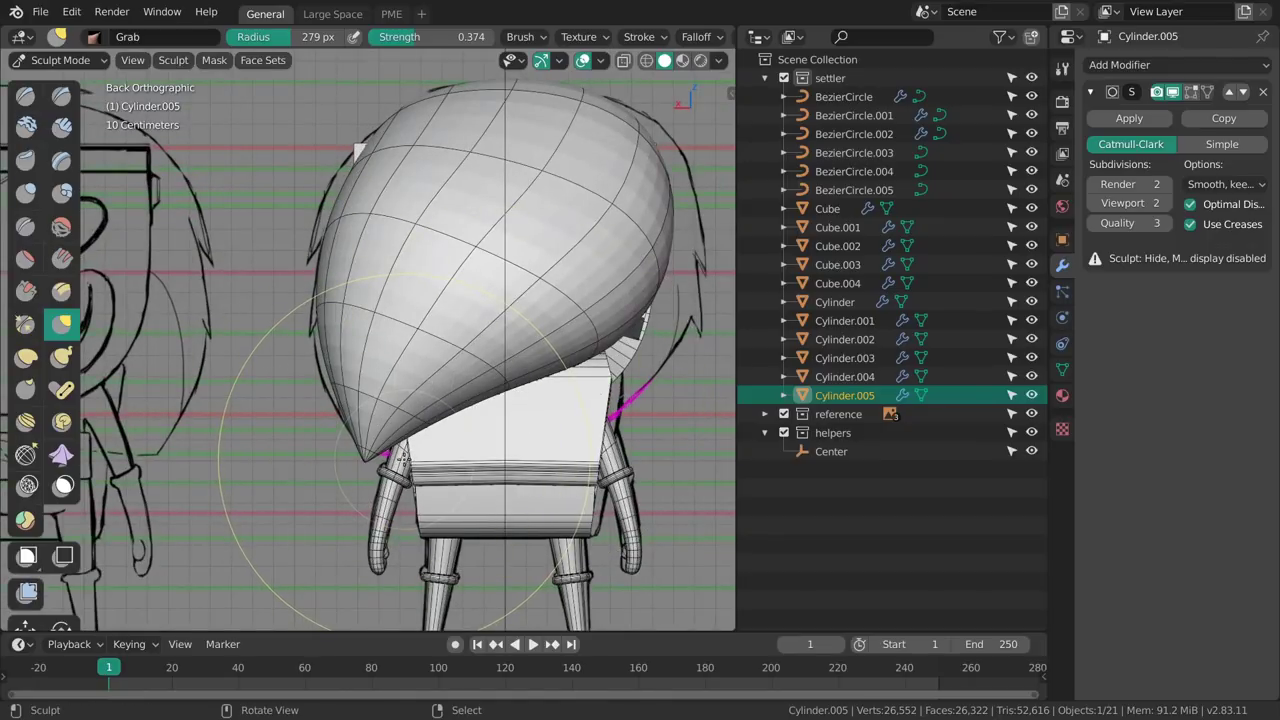
Set the Grab brush radius to 431 px and pull the hair mesh sideways in the back view.
key(f)
click(444, 370)
mouse_move(436, 410)
ctrl+middle_down()
mouse_move(403, 394)
mouse_move(397, 362)
mouse_move(376, 386)
ctrl+middle_up()
key(f)
click(391, 388)
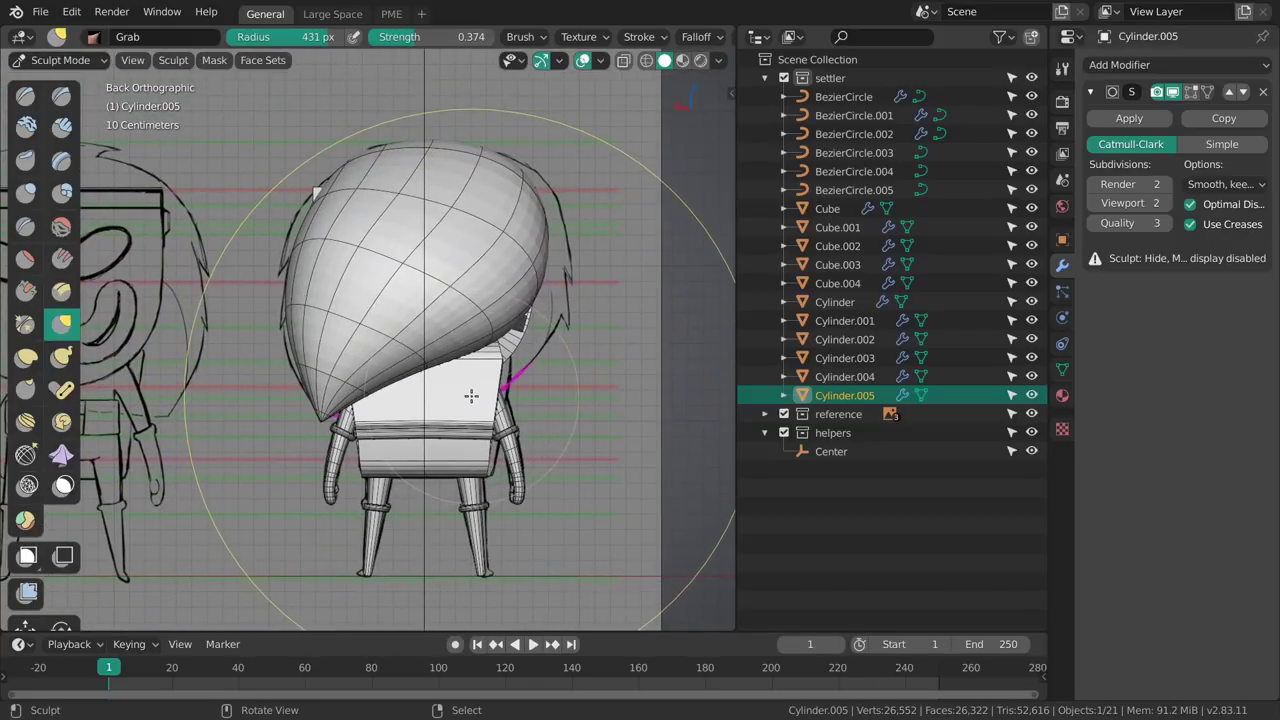
drag(471, 389, 386, 374)
Reshape the hair's outer sides in the back view with Grab brush radii of 301, 138 and 256 px.
key(f)
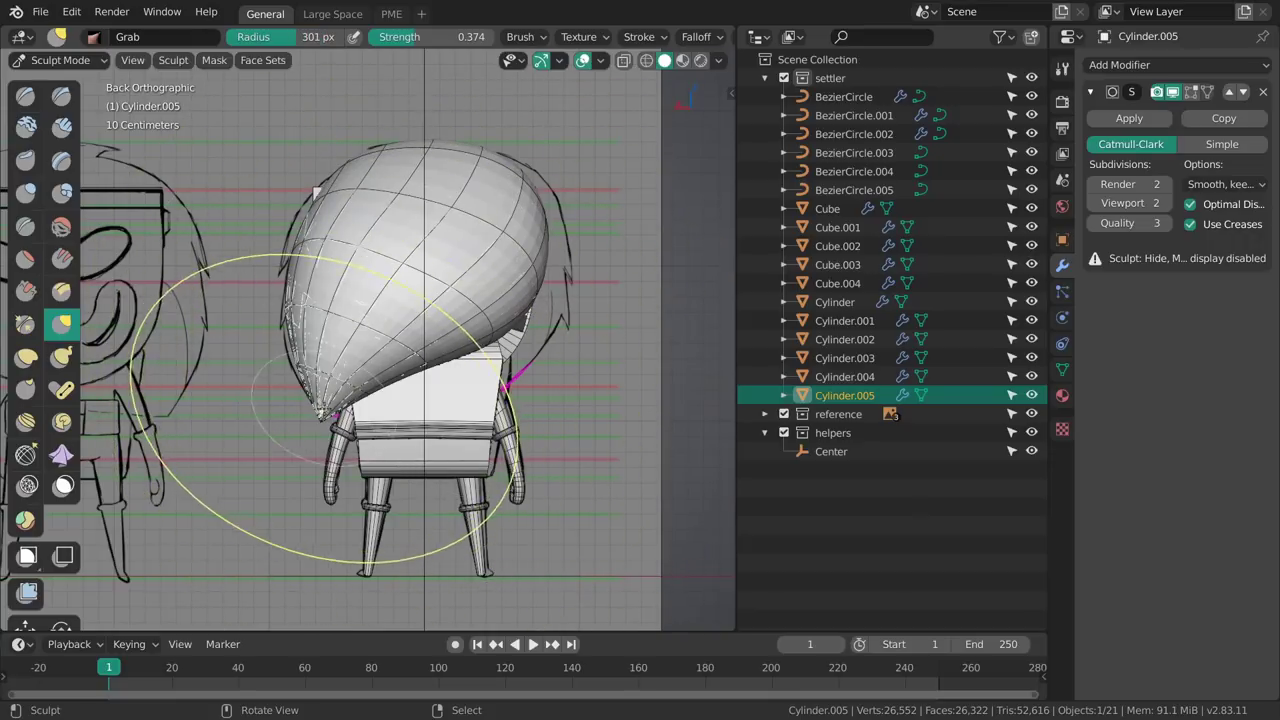
click(254, 380)
key(f)
click(282, 356)
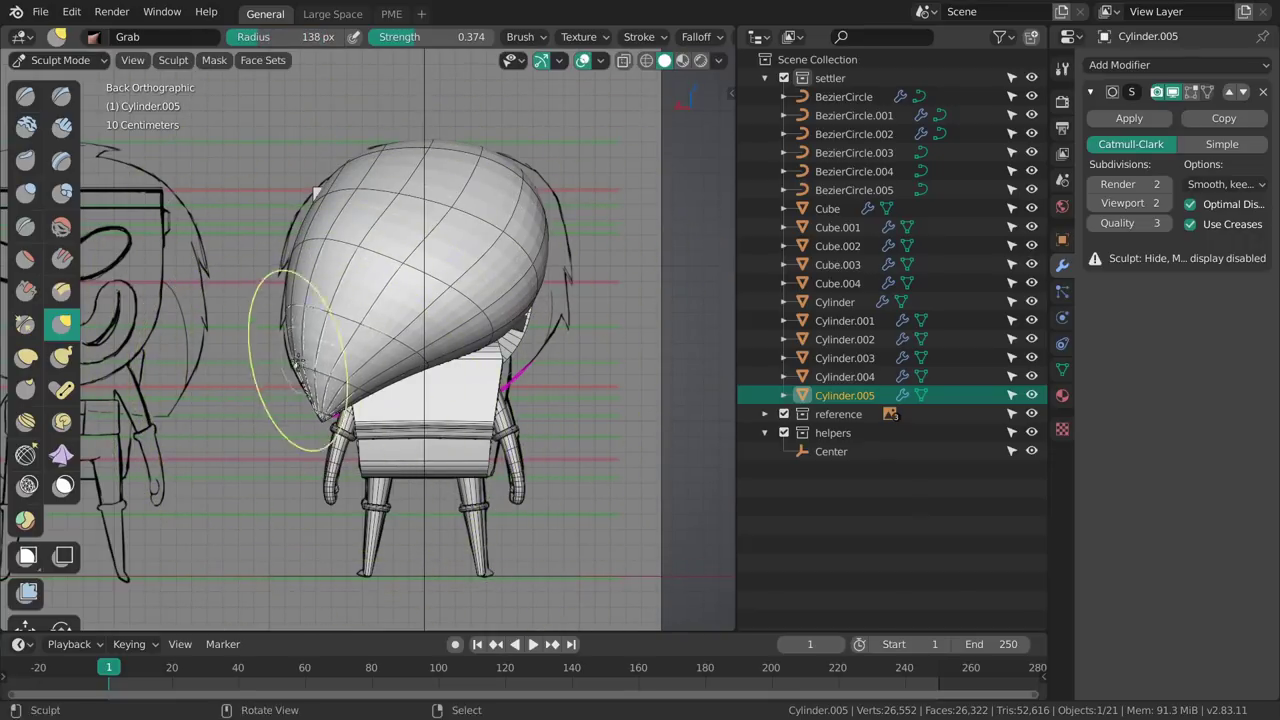
key(f)
click(642, 302)
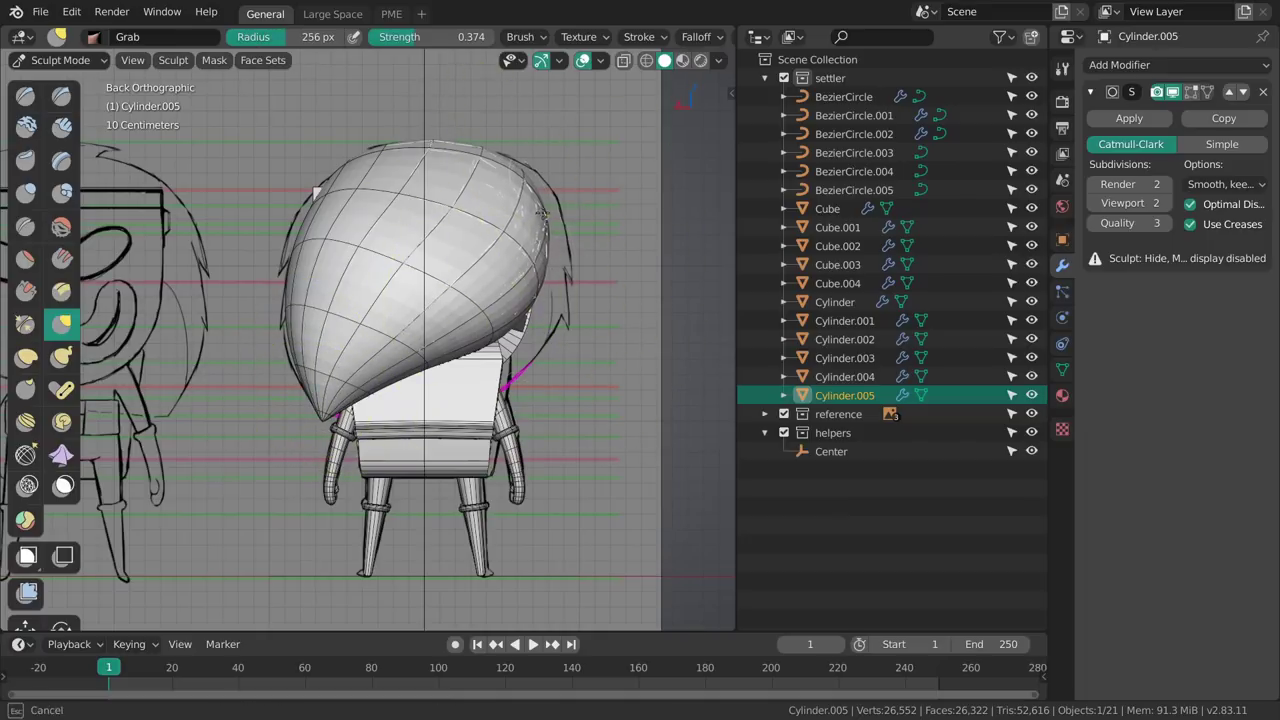
Set the Grab brush radius to 197 px and review its brush settings.
mouse_move(510, 298)
middle_down()
mouse_move(643, 300)
mouse_move(421, 263)
mouse_move(482, 308)
middle_up()
middle_drag(482, 308, 452, 340)
key(f)
click(443, 334)
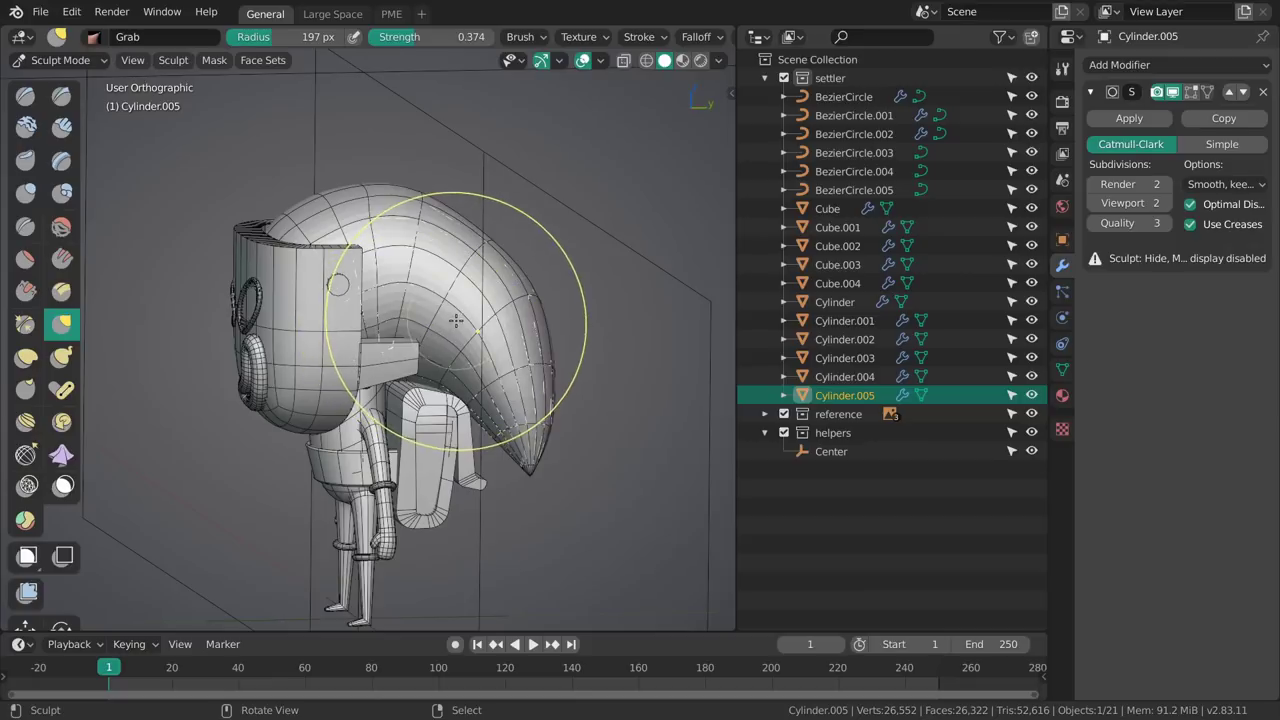
click(630, 36)
mouse_move(537, 40)
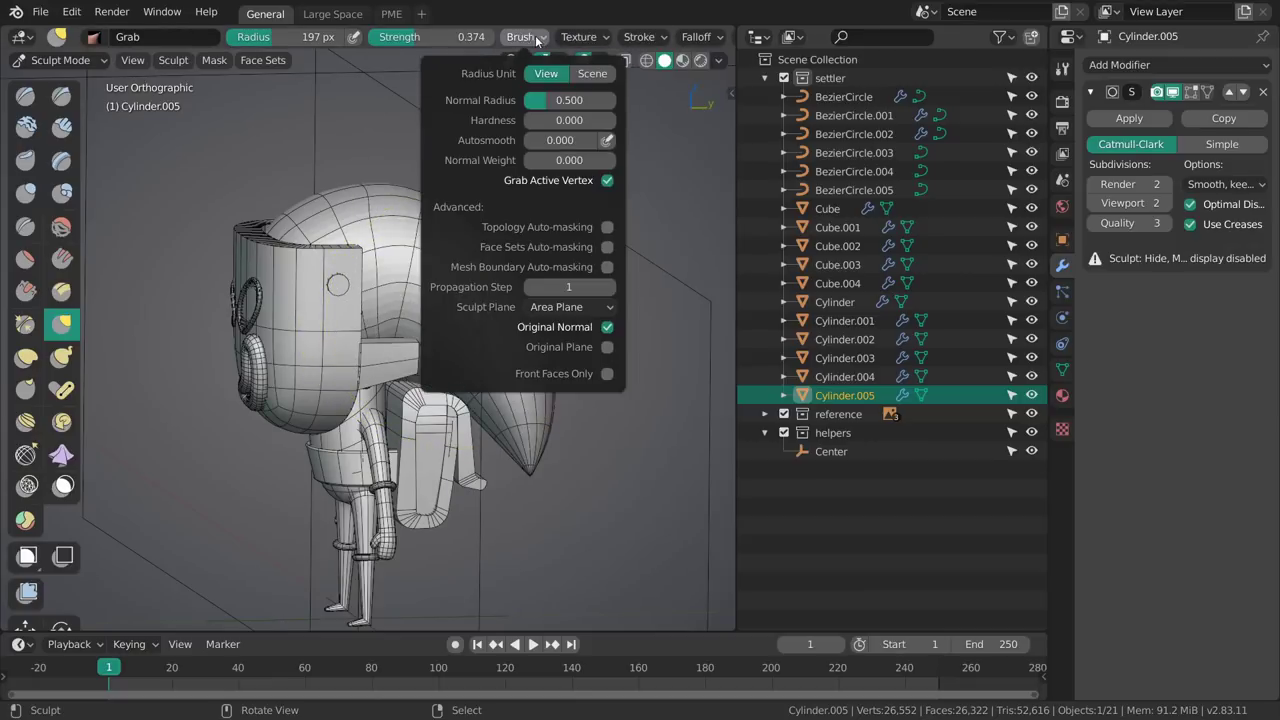
Return to Object Mode with nothing selected and examine the hair around the head from several angles.
mouse_move(612, 290)
middle_down()
mouse_move(471, 366)
mouse_move(520, 320)
mouse_move(590, 290)
mouse_move(606, 263)
mouse_move(614, 327)
mouse_move(700, 410)
middle_up()
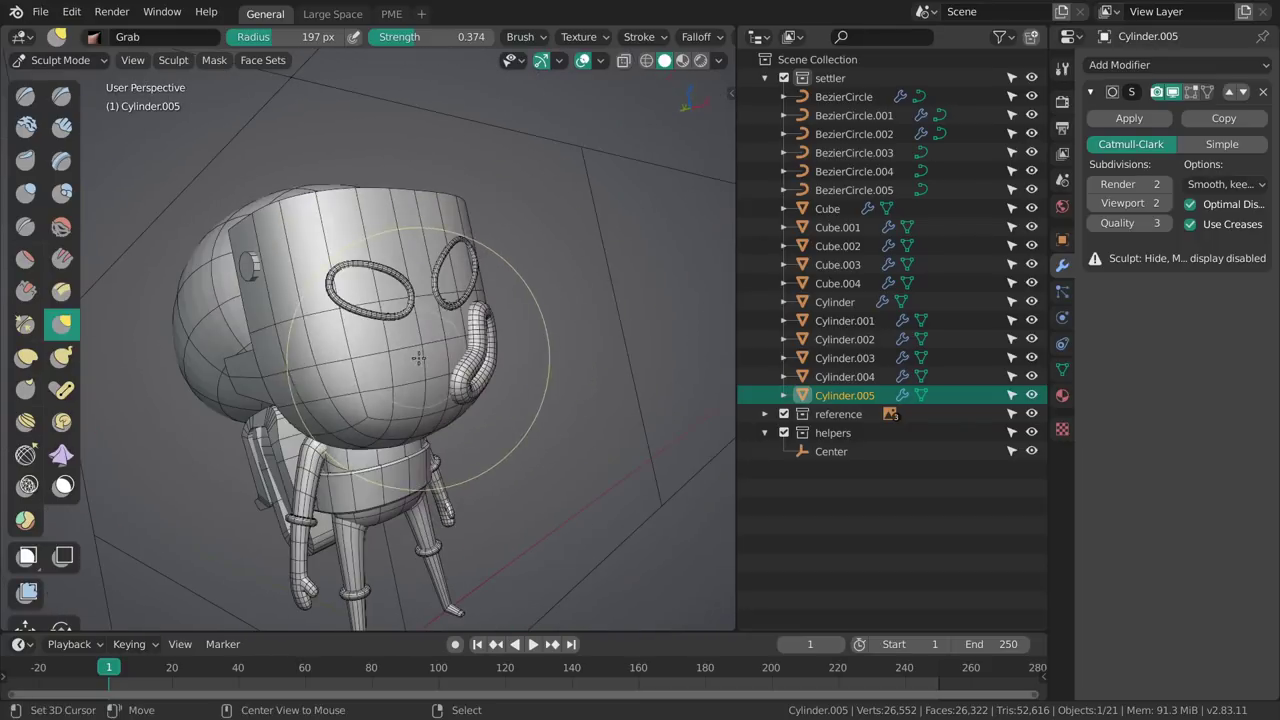
key(KP_5)
shift+middle_drag(460, 280, 454, 309)
scroll(500, 345, up, 3)
key(ctrl+Tab)
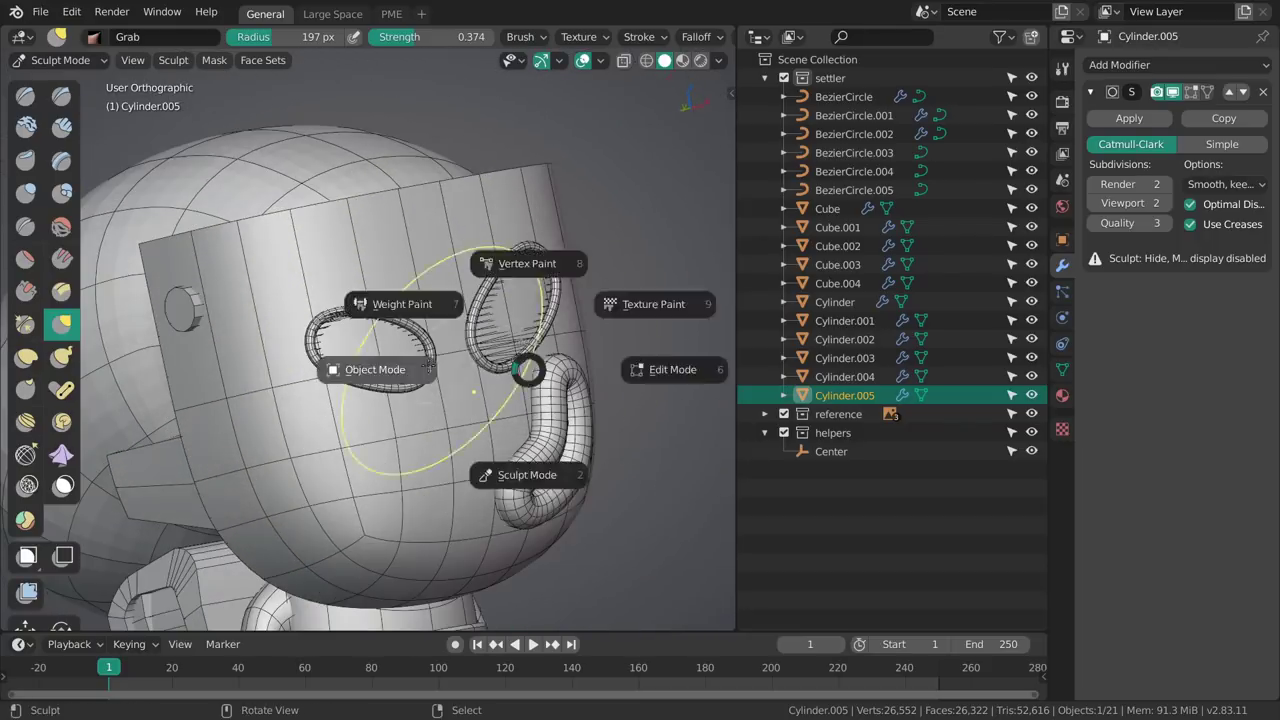
click(414, 380)
key(alt+a)
middle_drag(441, 362, 643, 270)
click(400, 348)
key(alt+a)
scroll(595, 350, down, 4)
right_click(345, 300)
middle_drag(350, 300, 547, 282)
Revert the hair to the Apply Object Transform state in the undo history and check it from behind.
key(ctrl+alt+z)
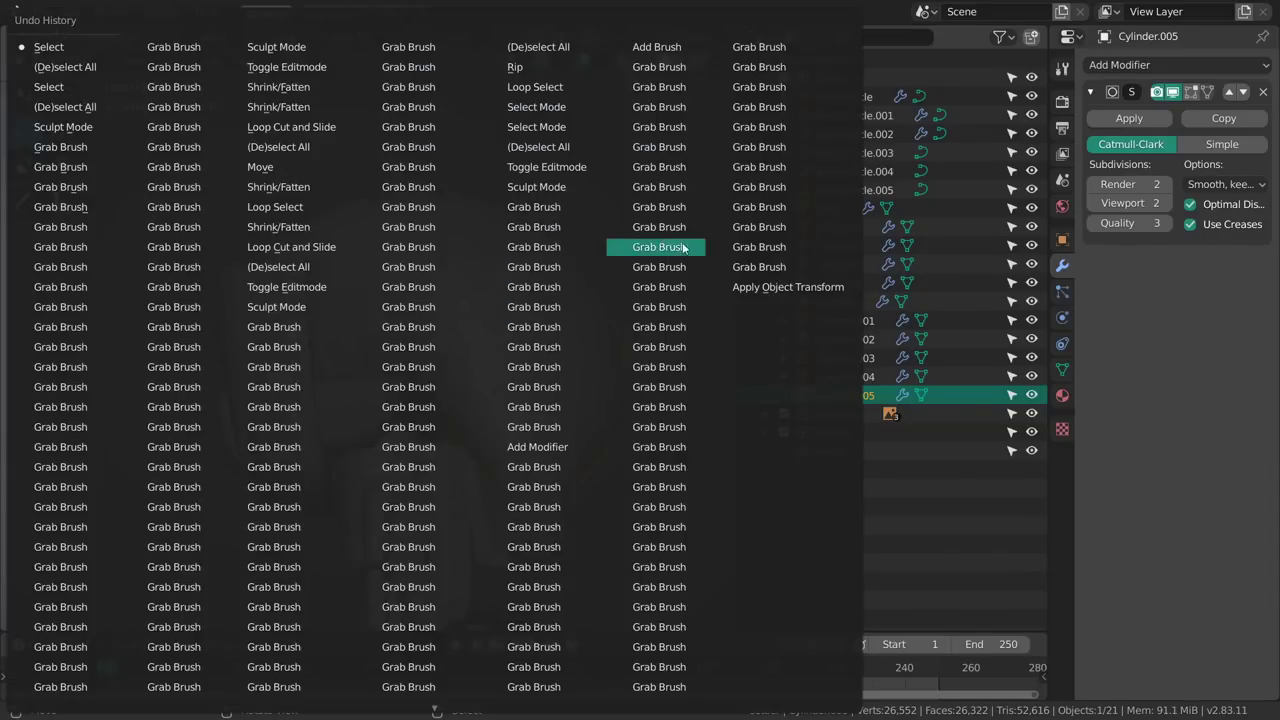
click(733, 288)
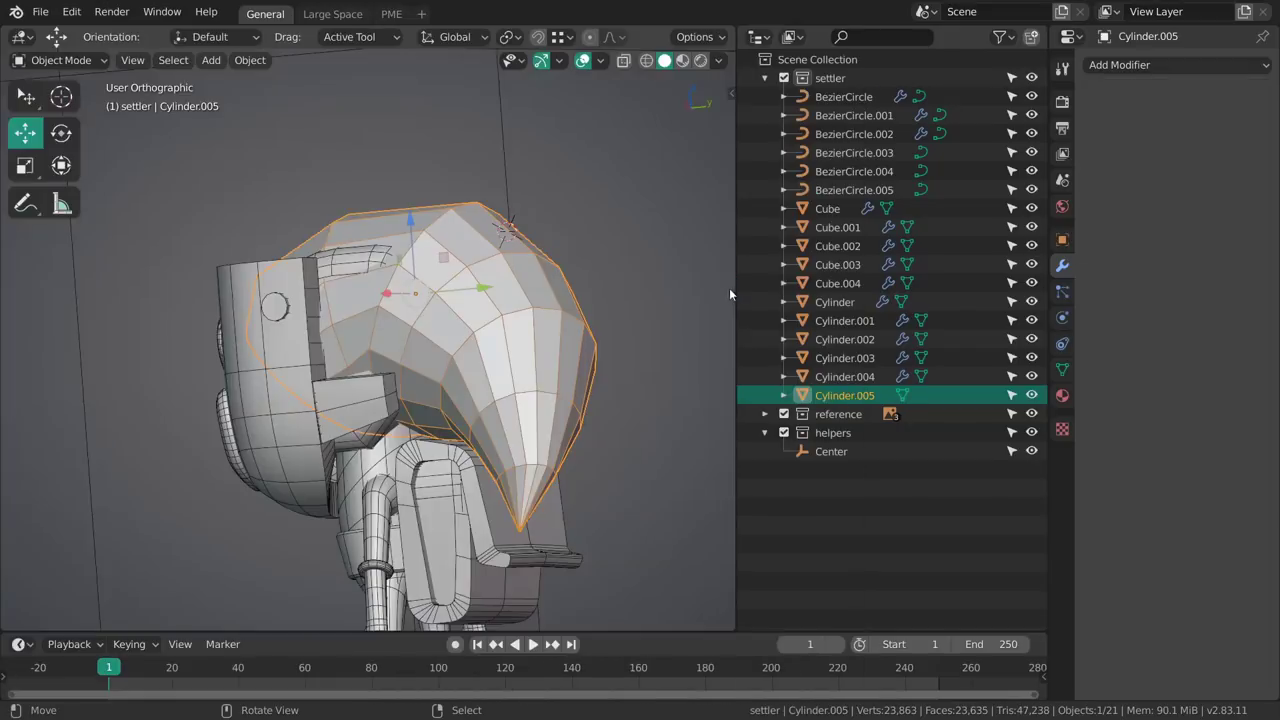
mouse_move(726, 286)
middle_down()
mouse_move(430, 448)
mouse_move(463, 425)
middle_up()
key(ctrl+alt+z)
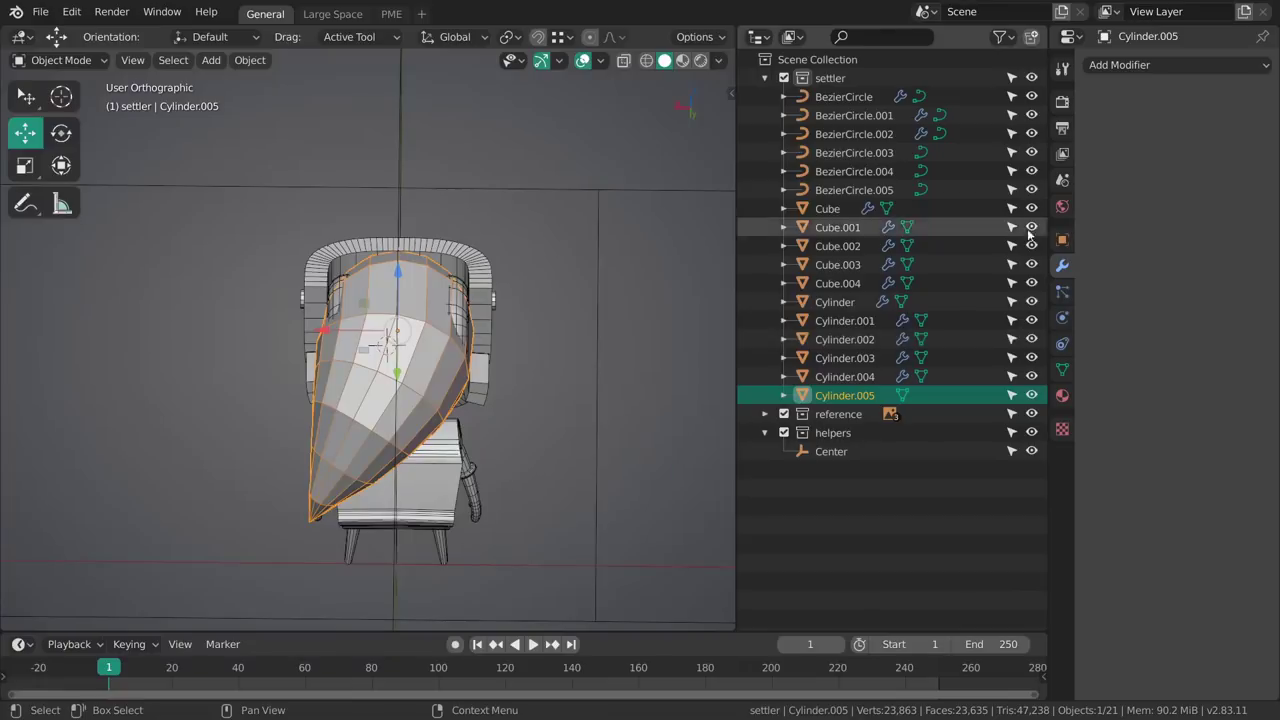
Delete the rear portion of the hair mesh in Edit Mode, keeping only its front section over the head.
middle_drag(610, 325, 388, 446)
key(Tab)
alt+right_click(450, 414)
key(x)
click(450, 410)
key(l)
key(x)
click(390, 433)
key(KP_3)
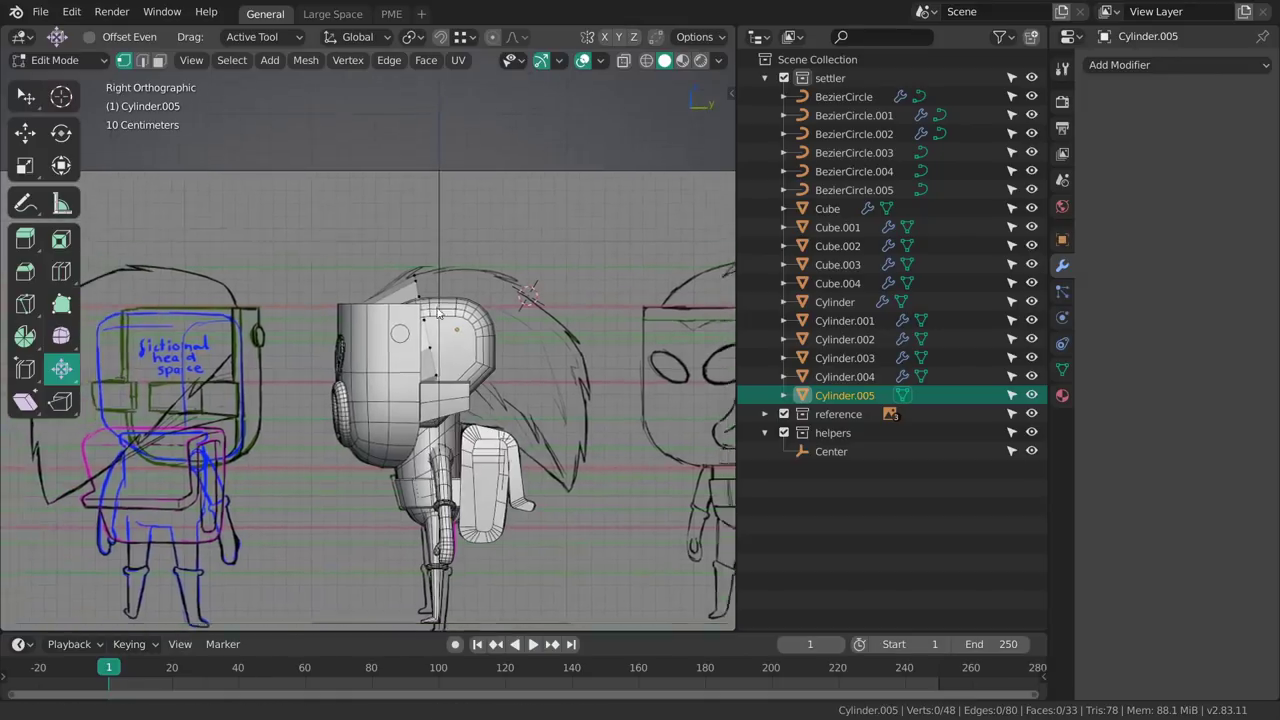
Extrude the hair's open rear edge loop backward by one segment in the right view with Extrude to Cursor.
shift+middle_drag(389, 332, 457, 349)
scroll(457, 349, up, 2)
alt+right_click(488, 331)
shift+middle_drag(585, 351, 494, 353)
key(e)
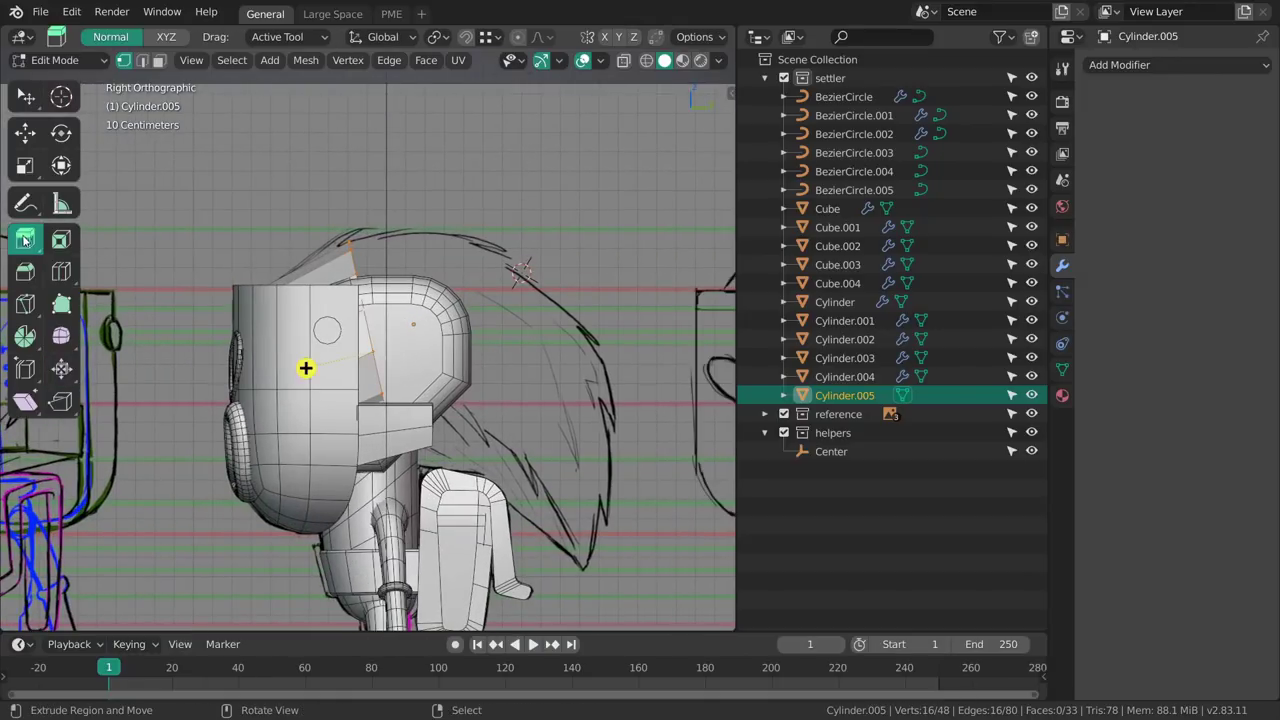
drag(25, 241, 150, 358)
shift+middle_drag(444, 355, 447, 336)
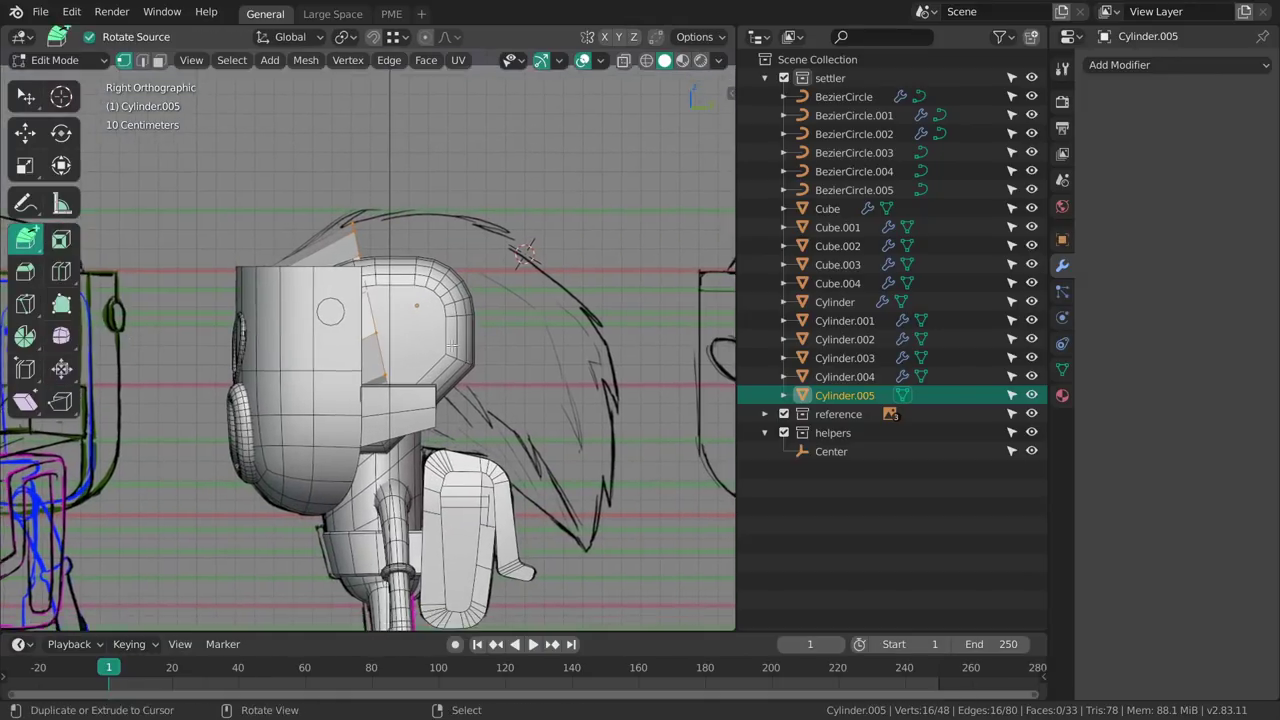
click(447, 315)
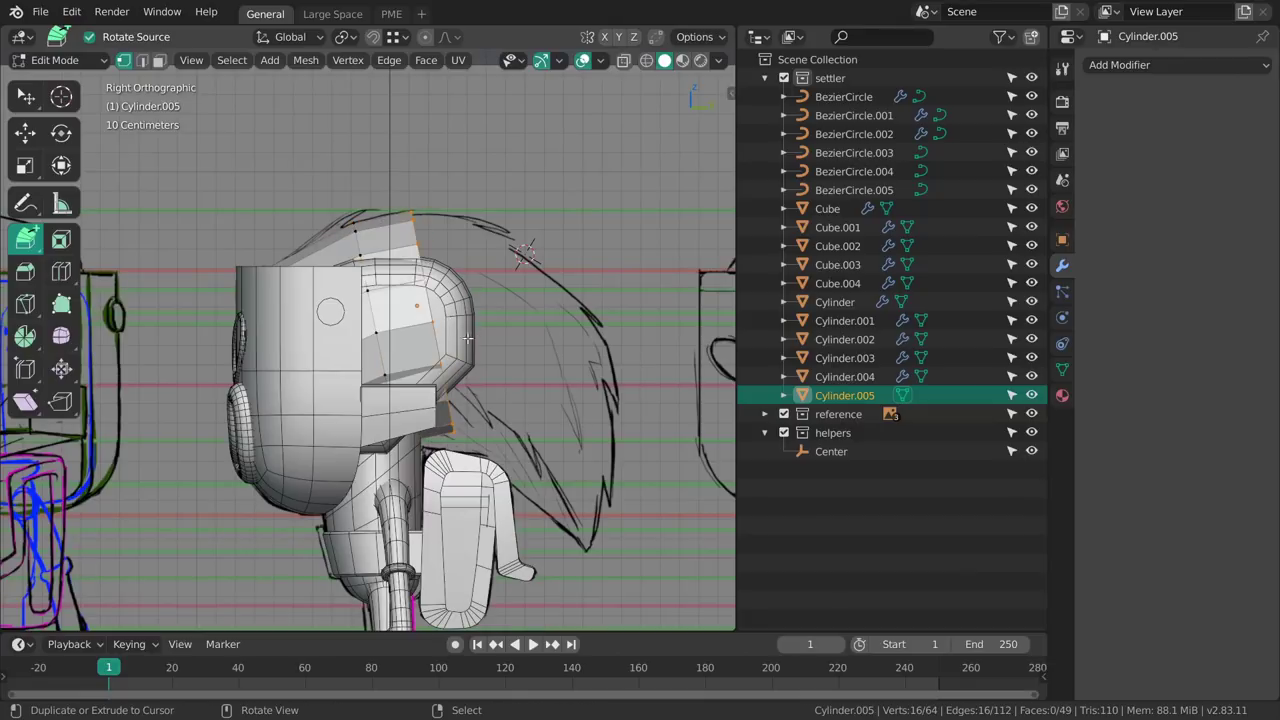
Continue extruding the hair backward and down in curved segments along the side sketch to its pointed end.
click(497, 352)
click(528, 373)
shift+middle_drag(549, 435, 535, 381)
click(541, 366)
click(559, 420)
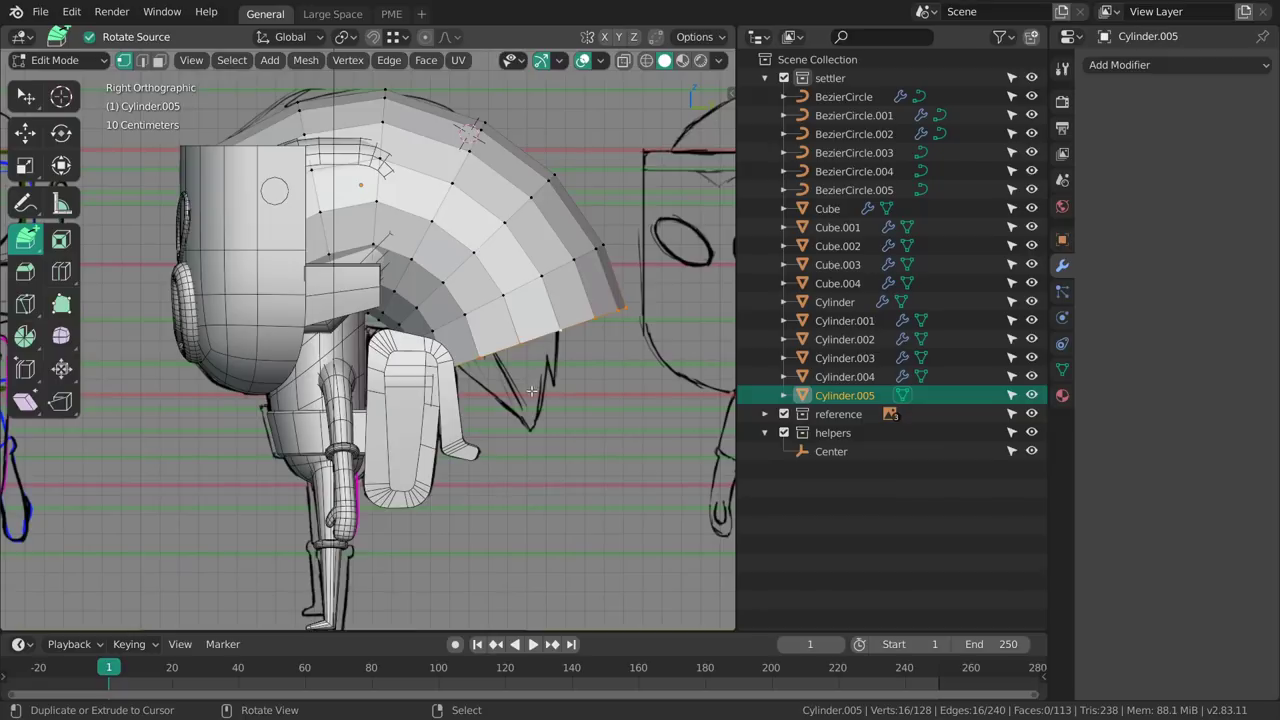
click(531, 399)
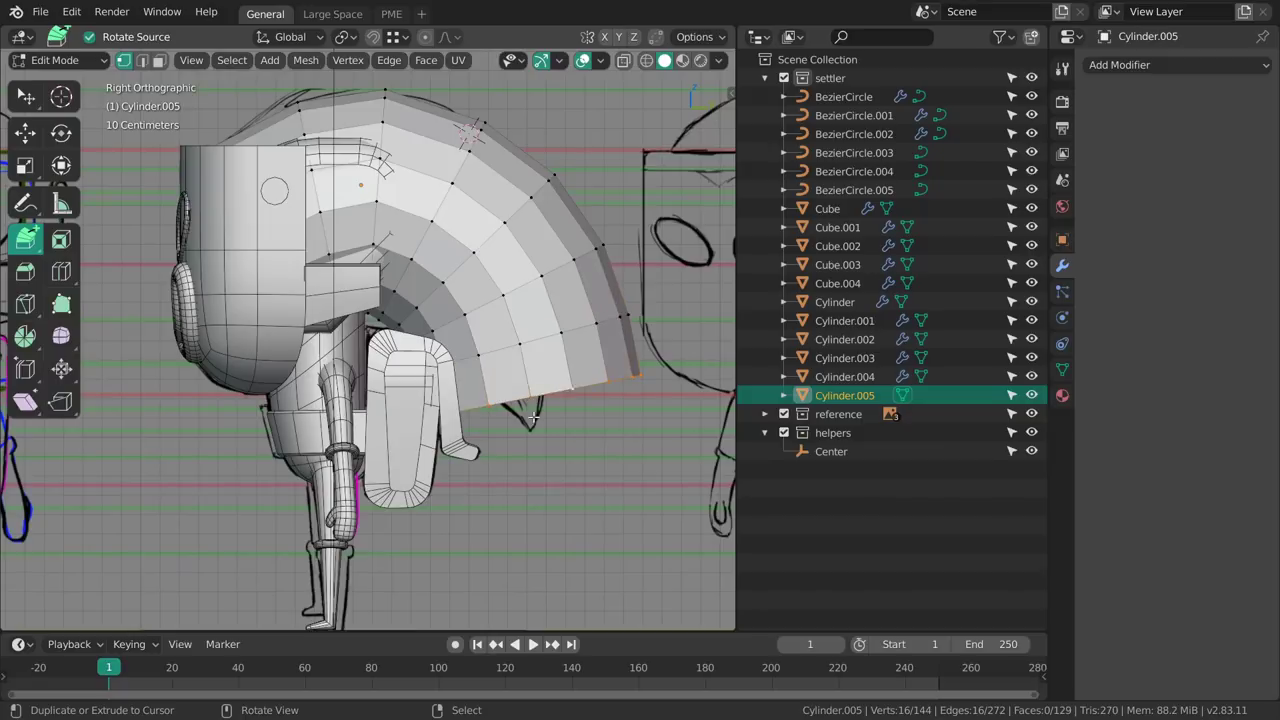
click(533, 426)
shift+middle_drag(550, 435, 485, 419)
Merge the vertices of the hair's end loop into a single tip point.
key(alt+s)
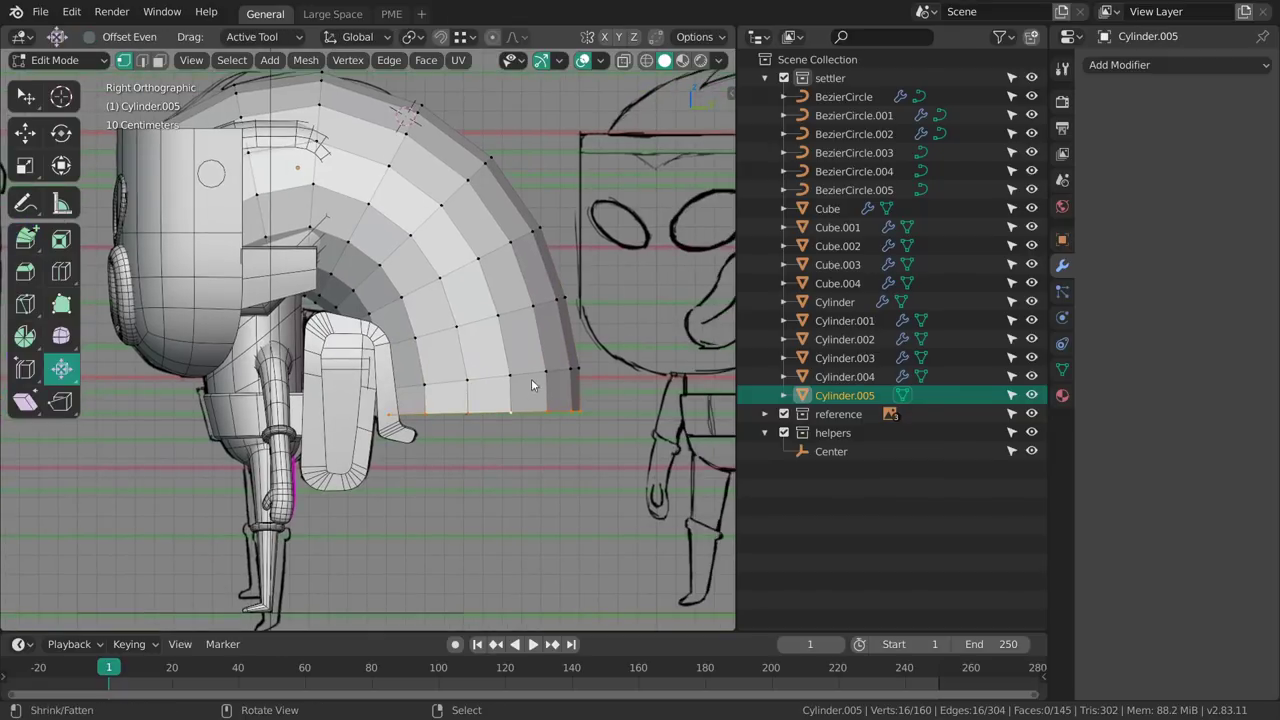
drag(644, 471, 594, 498)
scroll(590, 480, up, 1)
key(alt+m)
click(574, 440)
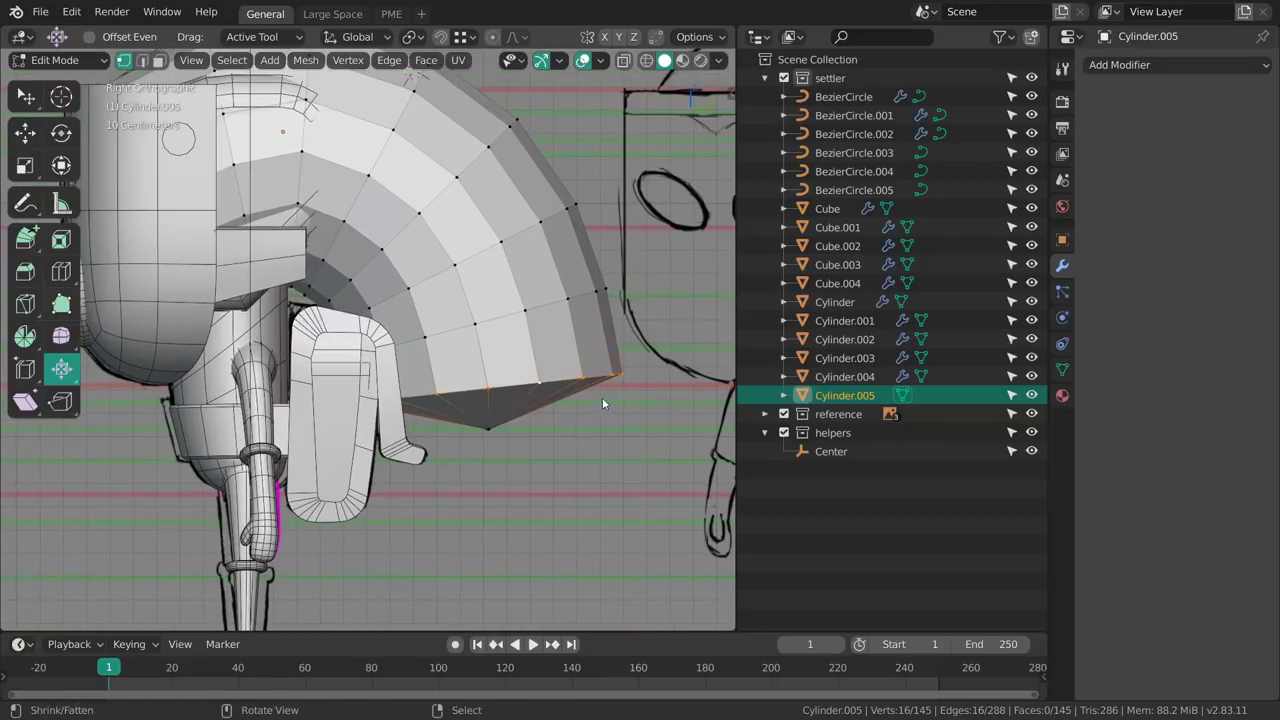
Narrow the edge loop nearest the hair tip and switch to wireframe shading.
mouse_move(604, 400)
mouse_down()
mouse_move(595, 430)
mouse_move(638, 428)
mouse_move(529, 421)
mouse_up()
right_click(595, 418)
key(s)
key(z)
click(602, 421)
key(z)
Scale, move and rotate the second loop from the hair tip to fit the side sketch.
shift+middle_drag(470, 420, 500, 462)
alt+right_click(563, 358)
key(s)
click(614, 381)
key(g)
click(629, 378)
key(r)
click(638, 363)
key(s)
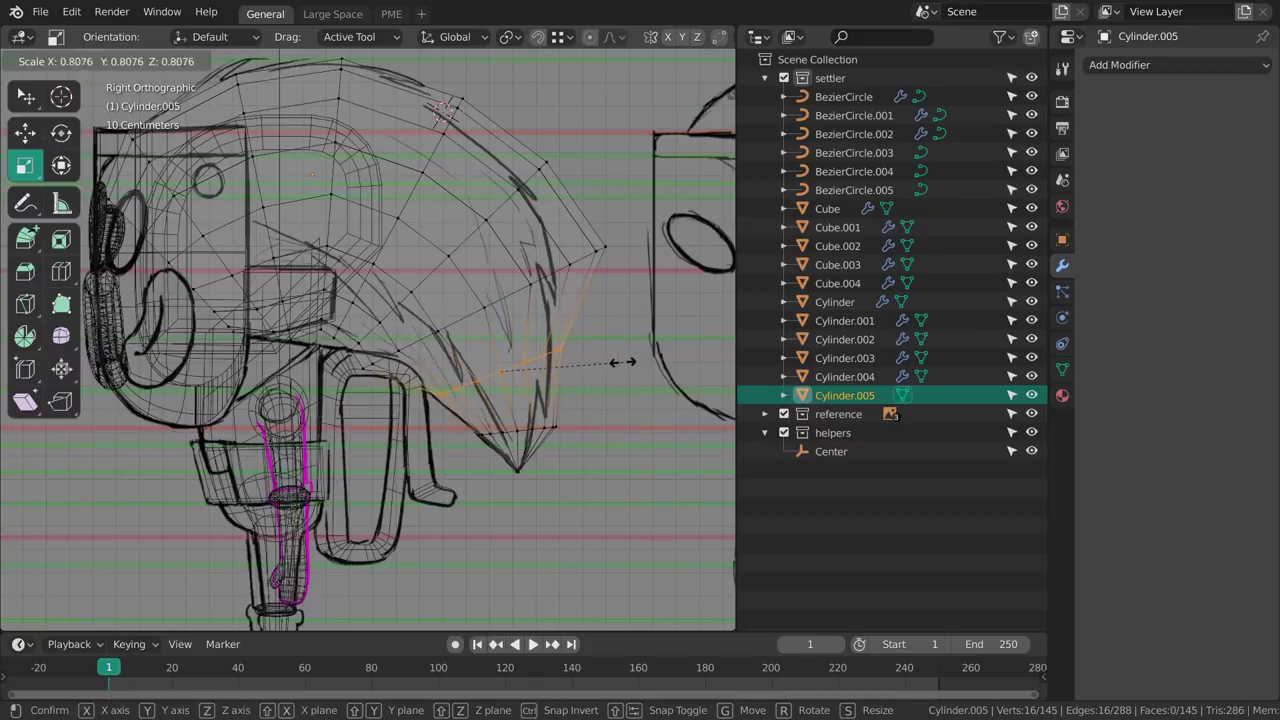
click(622, 363)
key(g)
click(629, 366)
key(r)
Rotate, move and scale the loop nearest the hair tip to match the sketched point.
alt+right_click(527, 434)
key(r)
key(g)
drag(650, 408, 637, 405)
key(s)
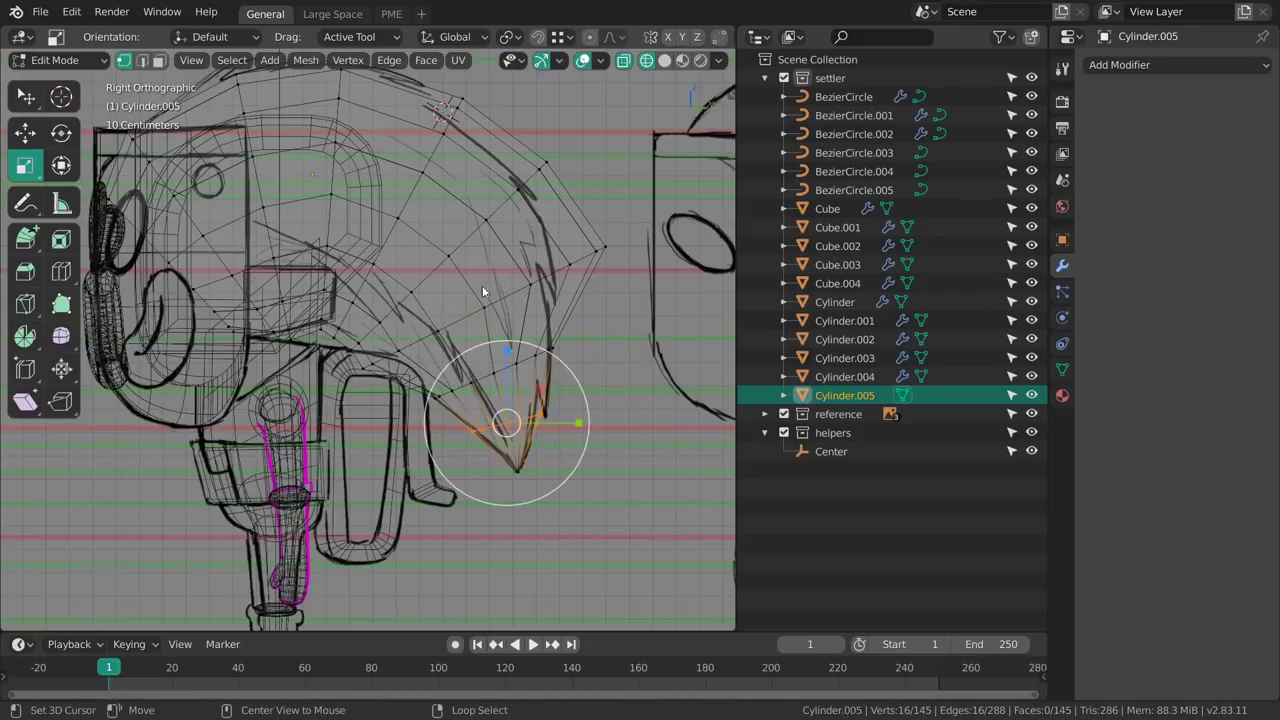
Move and scale the third loop from the hair tip to follow the sketch outline.
alt+click(490, 292)
key(shift+space)
key(g)
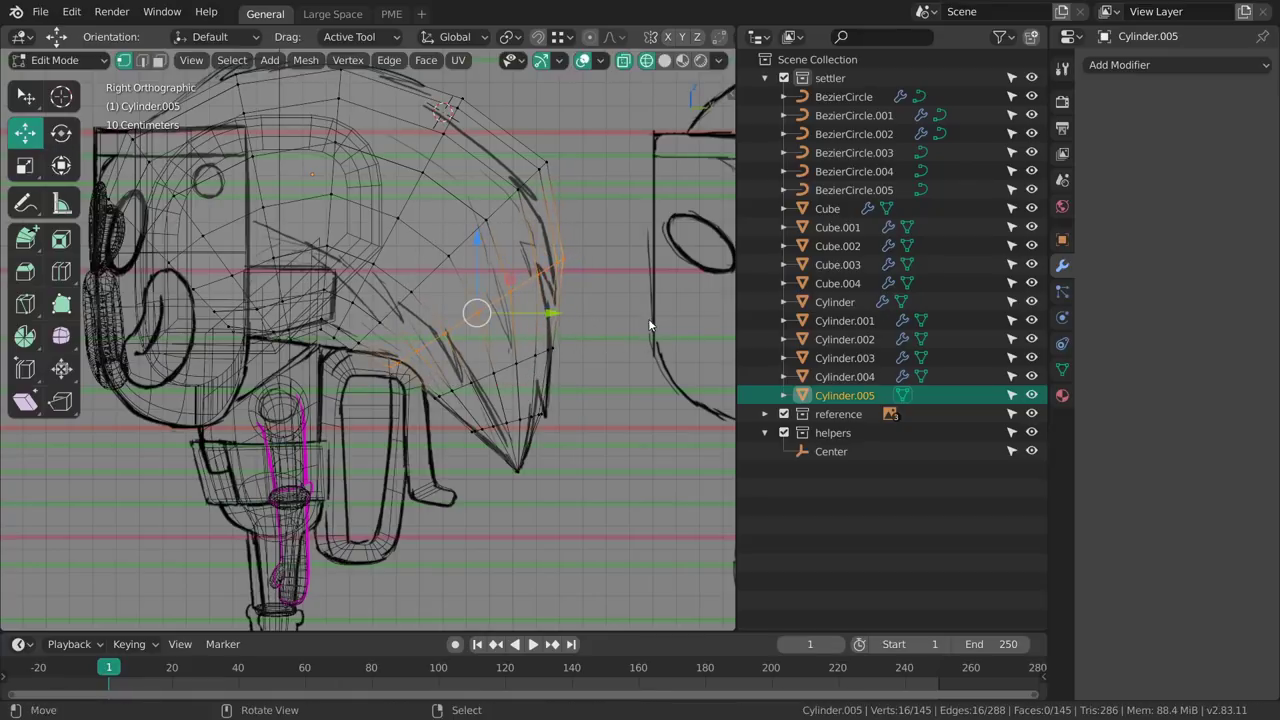
key(s)
drag(649, 318, 630, 264)
Move, rotate and scale the fourth loop from the hair tip to fit within the sketched back contour.
alt+right_click(470, 235)
key(g)
key(r)
key(s)
alt+click(516, 287)
key(r)
key(s)
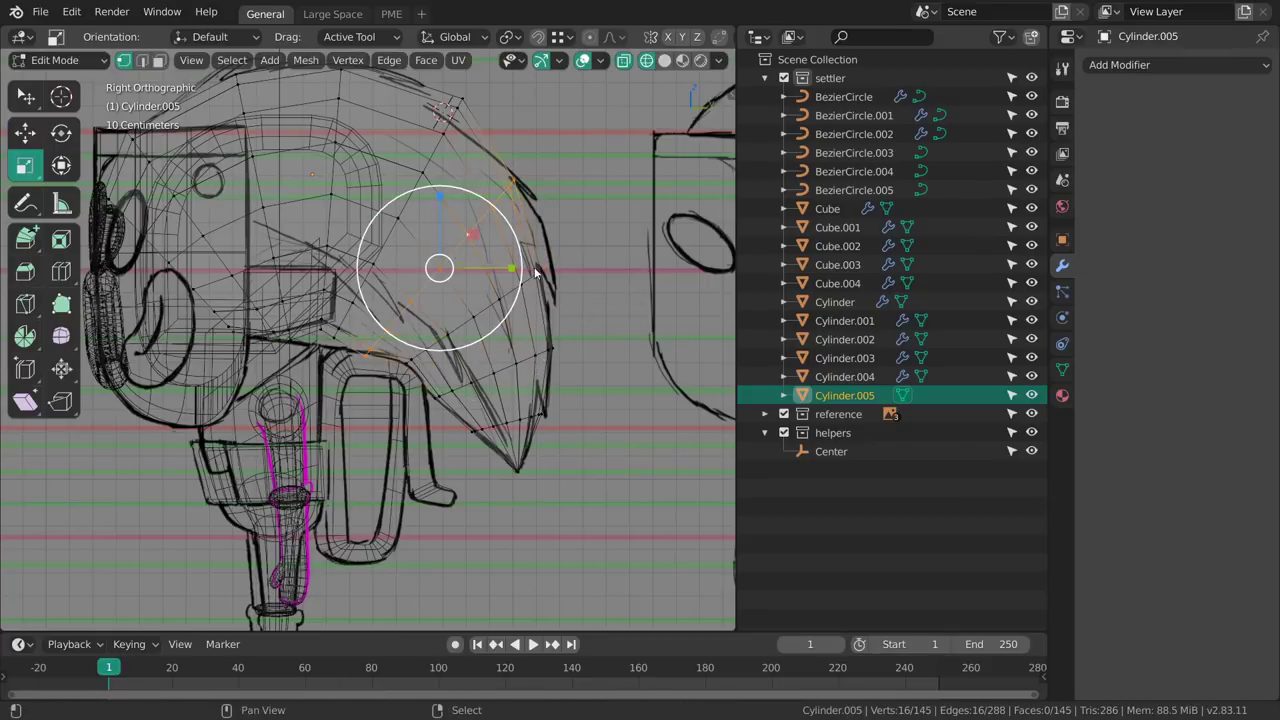
Move and scale the next loop toward the crown so it sits on the sketched hair outline.
scroll(483, 247, up, 2)
key(shift+space)
key(g)
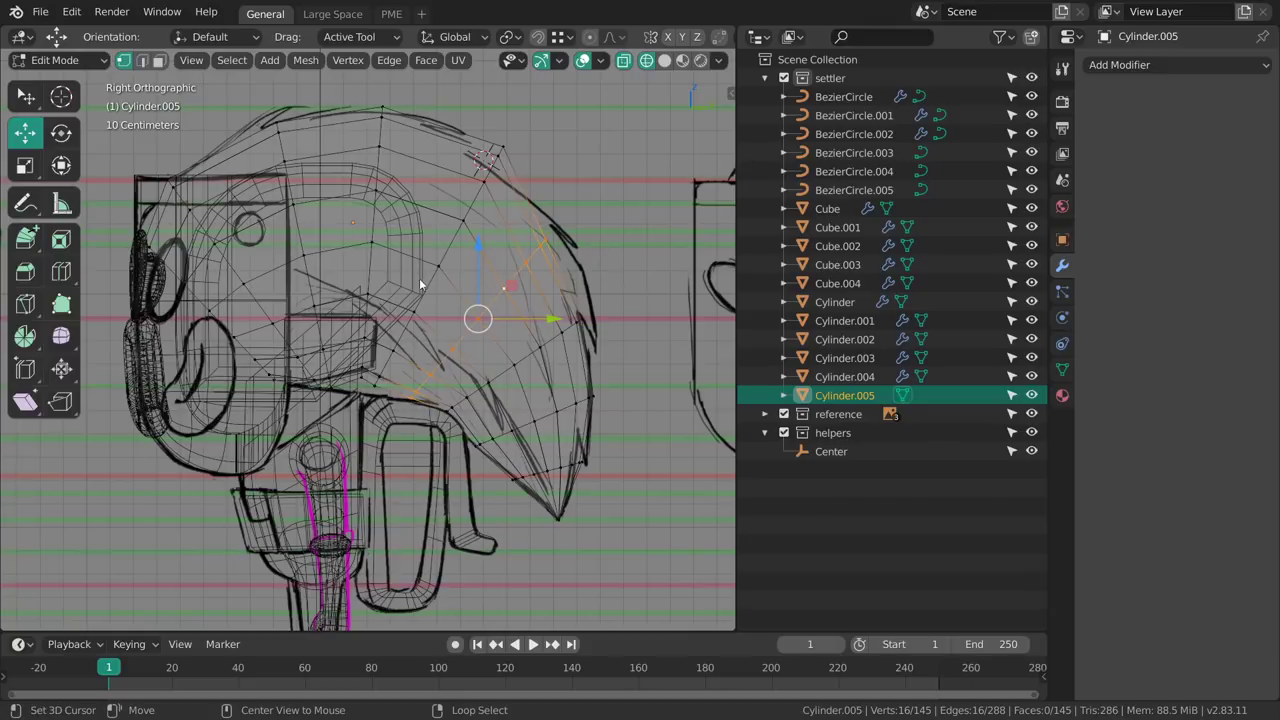
key(g)
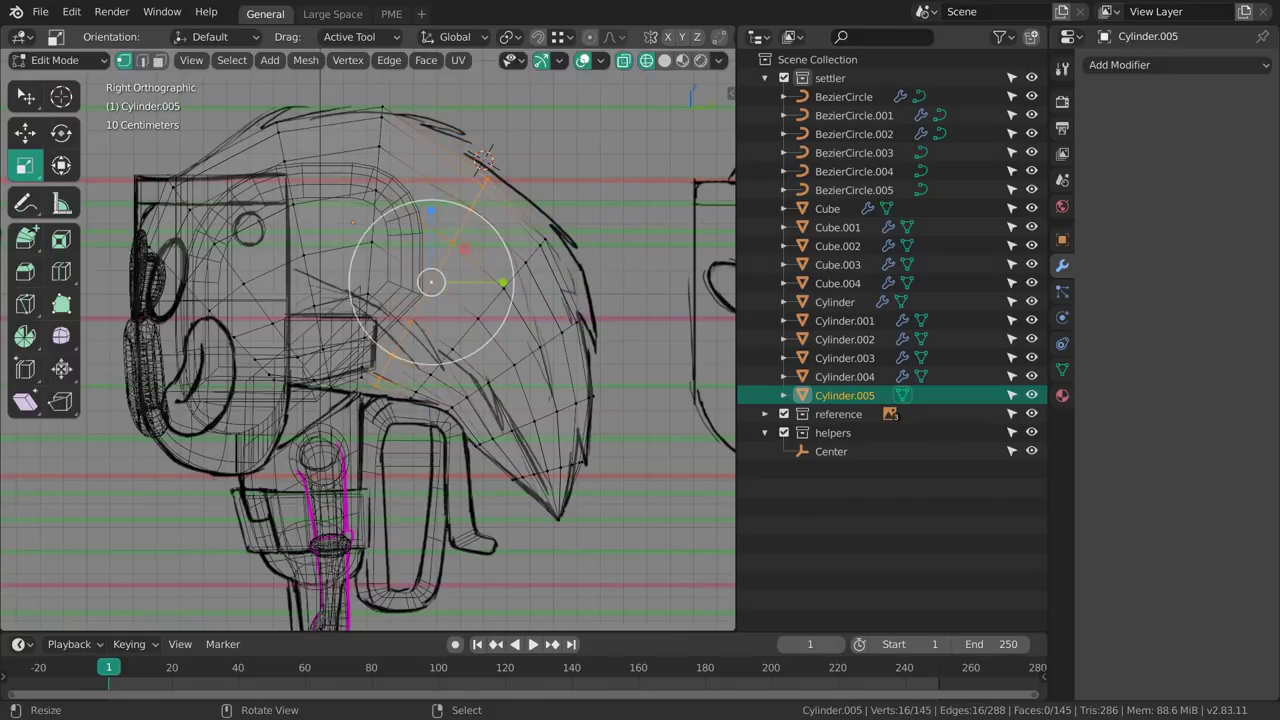
Move and scale the loops around the crown to match the side sketch, leaving nothing selected.
drag(494, 280, 363, 266)
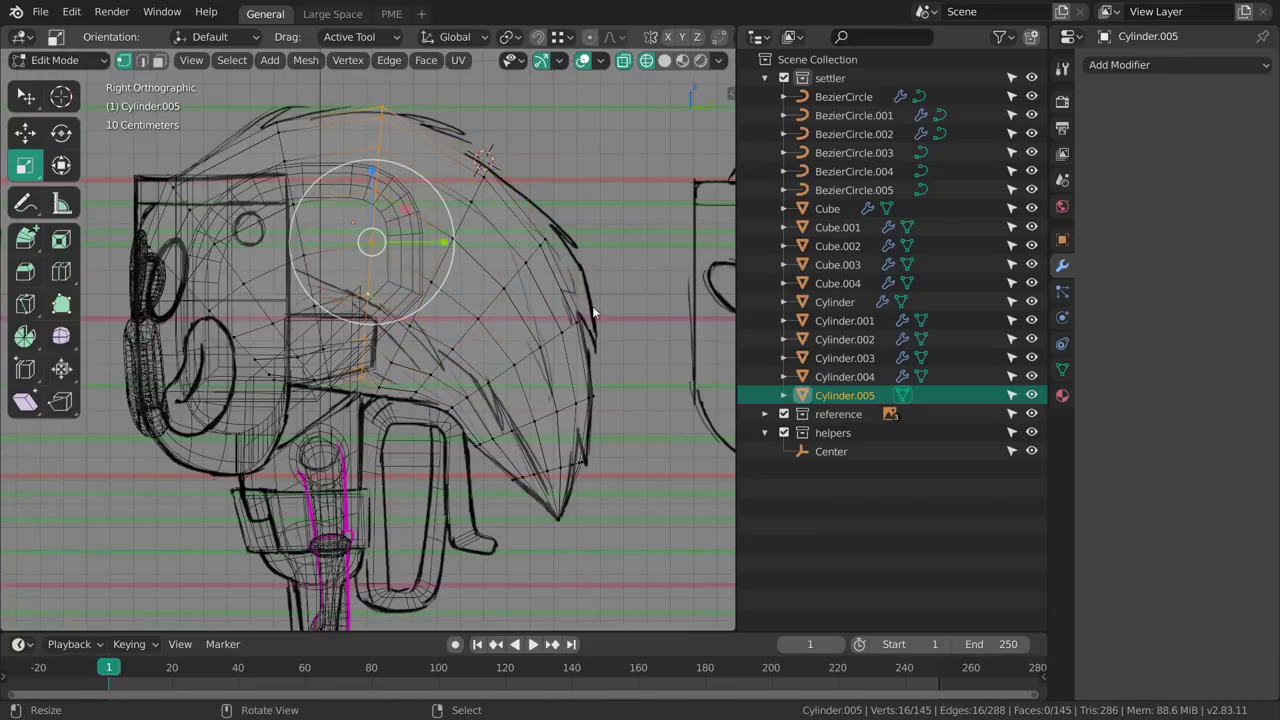
drag(563, 311, 564, 311)
key(s)
mouse_move(569, 309)
mouse_down()
mouse_move(597, 308)
mouse_move(585, 300)
mouse_up()
key(g)
key(s)
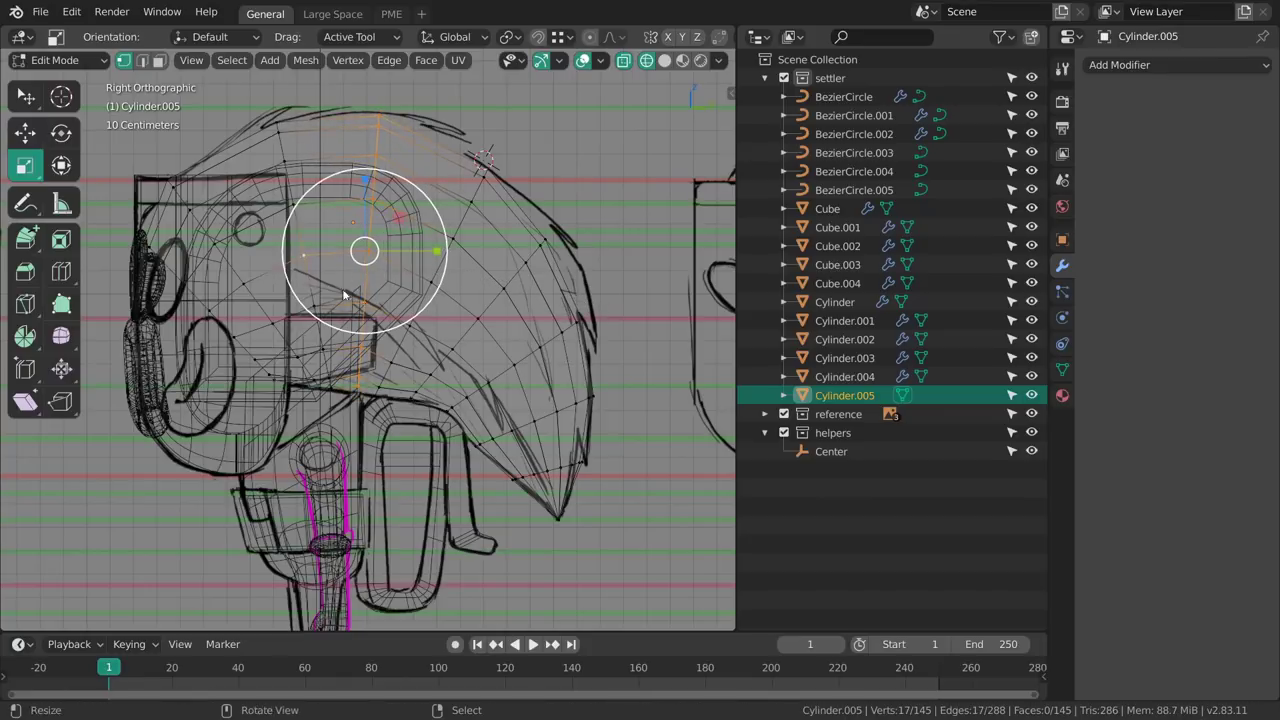
shift+middle_drag(358, 304, 436, 306)
alt+right_click(398, 284)
key(s)
click(574, 314)
alt+right_click(360, 327)
key(alt+a)
Examine the hair in solid shading from the right, front and back views against the reference sketches.
middle_drag(616, 309, 416, 408)
key(z)
middle_drag(622, 406, 530, 380)
key(grave)
click(452, 377)
key(grave)
click(552, 335)
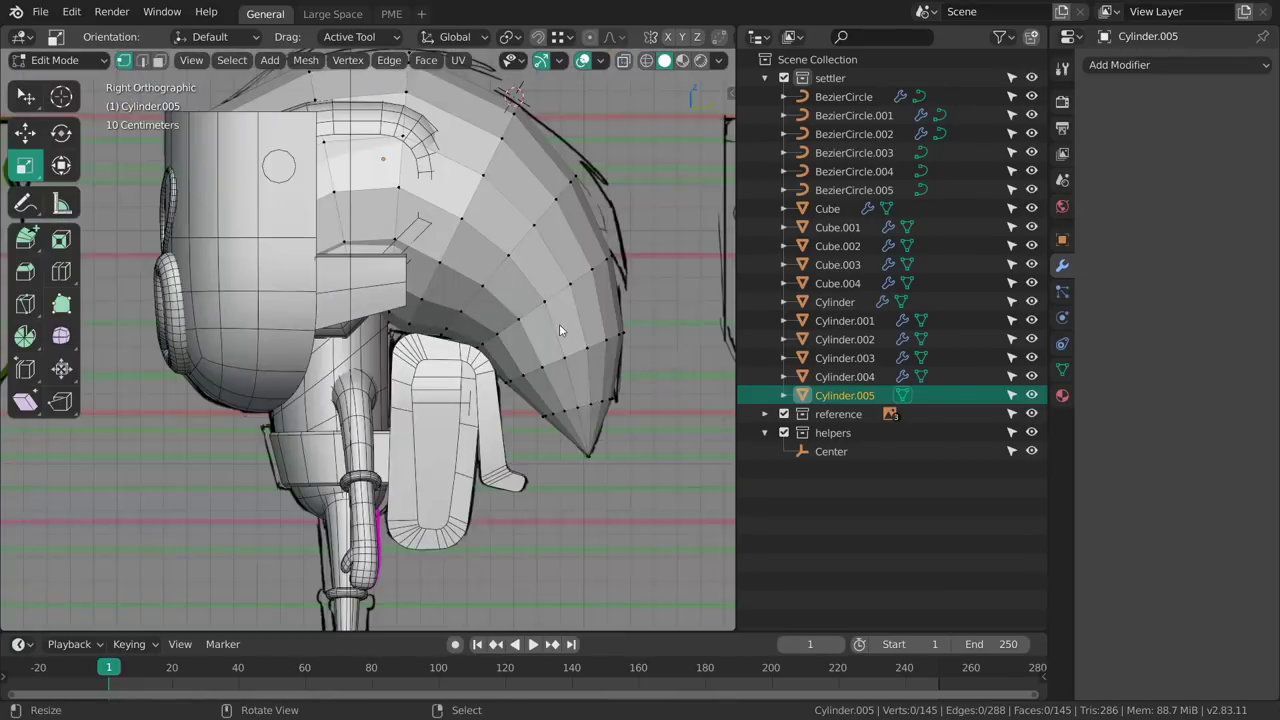
key(grave)
click(413, 266)
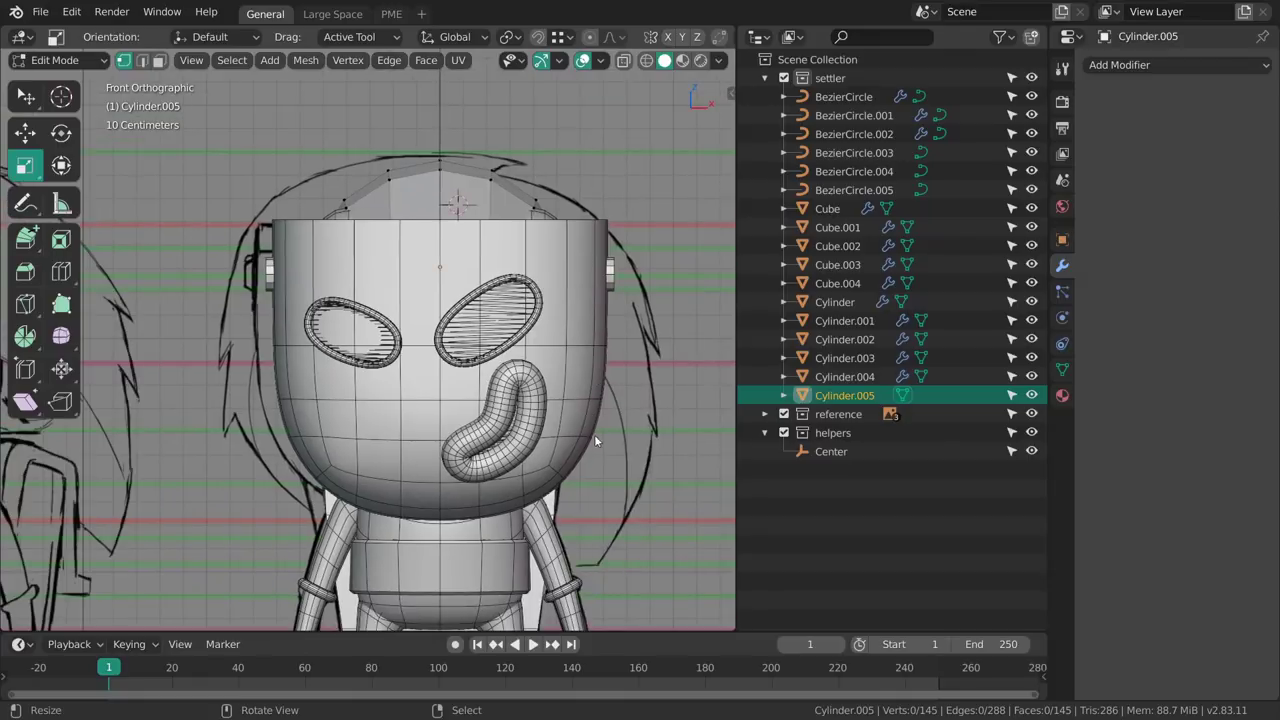
key(grave)
click(576, 310)
shift+middle_drag(537, 379, 530, 383)
key(grave)
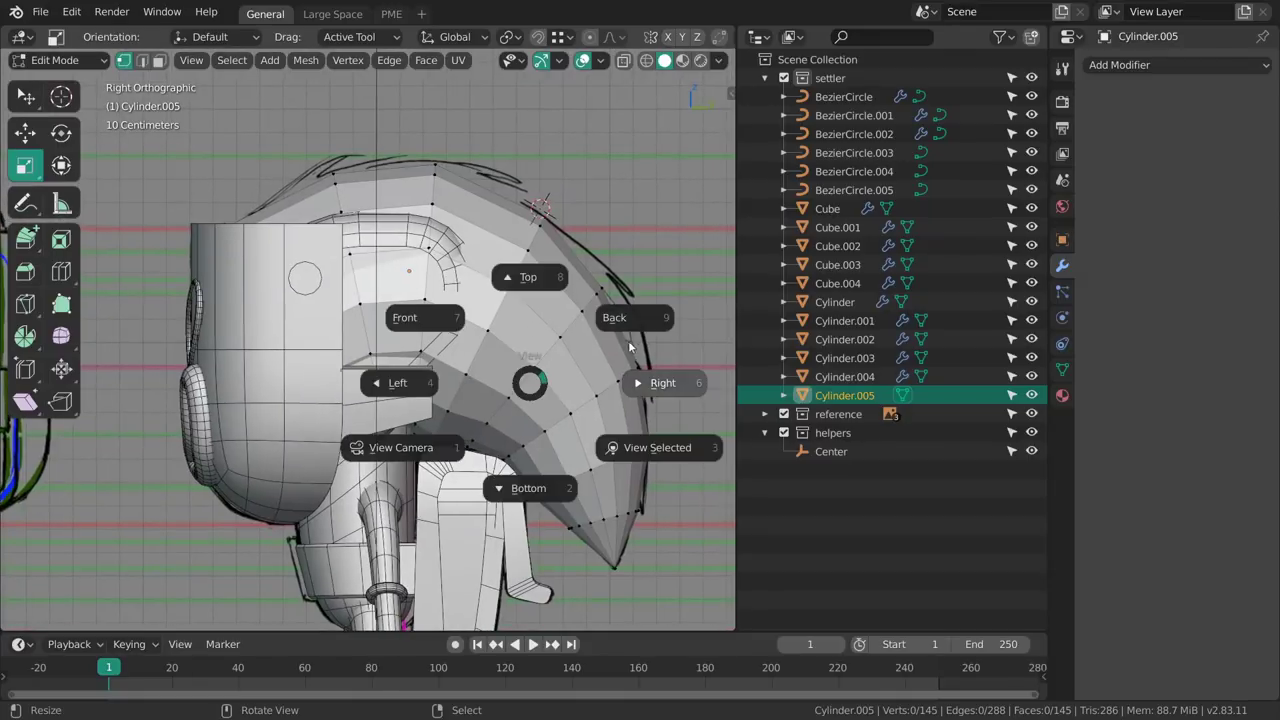
click(630, 345)
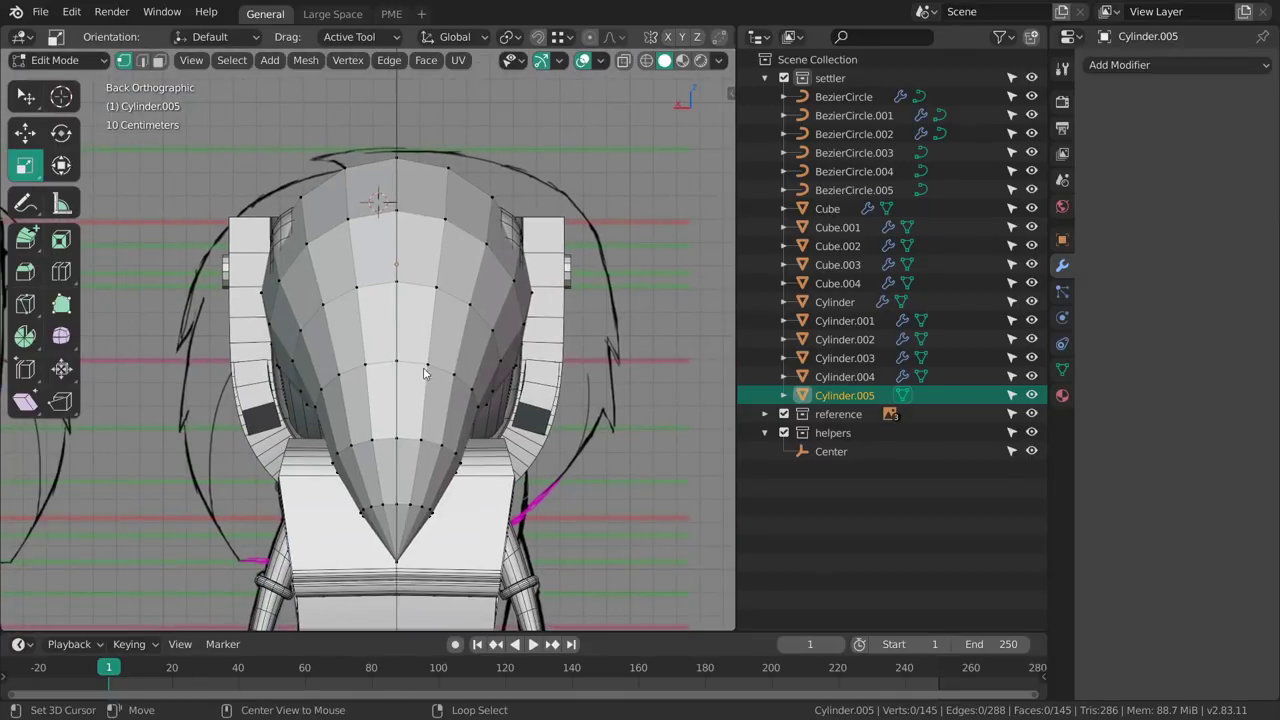
Widen the hair's middle edge loops along X in the back view toward the sketched outline.
shift+middle_drag(511, 367, 580, 305)
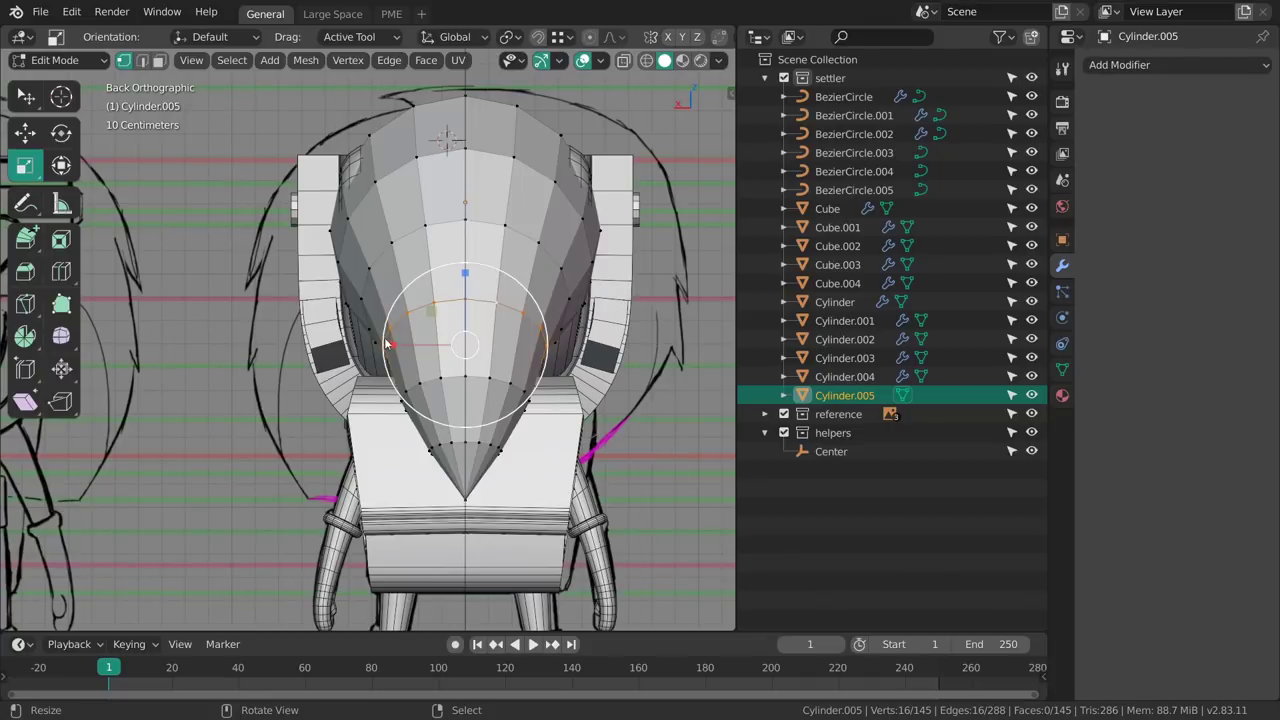
drag(388, 344, 346, 343)
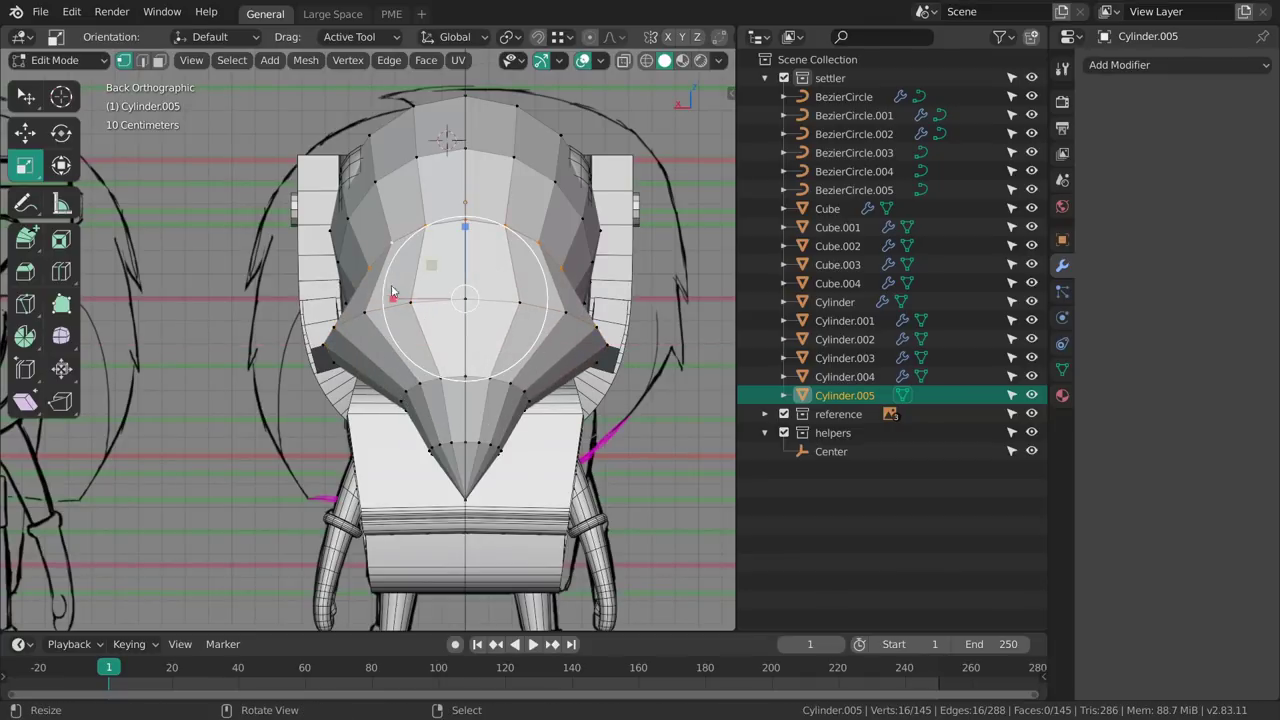
drag(392, 294, 329, 303)
middle_drag(432, 231, 424, 381)
drag(401, 386, 352, 378)
middle_drag(352, 378, 440, 350)
mouse_move(403, 365)
mouse_down()
mouse_move(367, 368)
mouse_move(380, 368)
mouse_up()
Adjust the width of the loop near the hair tip and of a further loop toward the crown.
alt+click(425, 468)
drag(393, 445, 390, 443)
key(alt+a)
shift+middle_drag(430, 278, 425, 340)
scroll(435, 337, up, 1)
drag(420, 364, 385, 372)
Enter Sculpt Mode and reshape the hair's back with the Grab brush using an enlarged radius.
mouse_move(398, 349)
middle_down()
mouse_move(426, 302)
mouse_move(405, 270)
mouse_move(405, 308)
mouse_move(391, 310)
middle_up()
key(ctrl+Tab)
scroll(665, 40, down, 5)
key(f)
click(405, 314)
drag(386, 318, 354, 310)
Resize the Grab brush and pull the hair's upper surface into shape near the head's open rim.
middle_drag(380, 304, 396, 301)
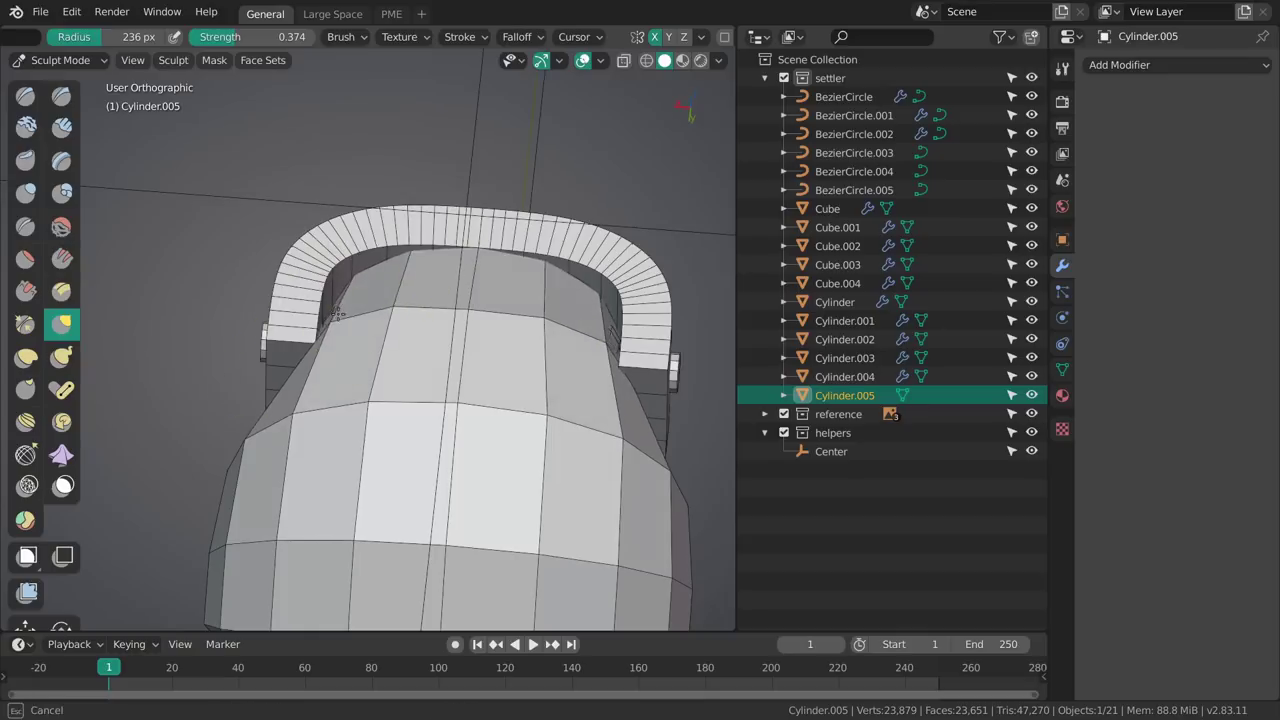
mouse_move(586, 349)
shift+middle_down()
mouse_move(489, 317)
mouse_move(428, 322)
mouse_move(381, 352)
mouse_move(508, 351)
mouse_move(410, 366)
shift+middle_up()
key(f)
click(437, 332)
drag(440, 372, 452, 368)
Add an edge loop around the hair in Edit Mode and adjust its thickness with Shrink/Fatten.
middle_drag(430, 385, 469, 471)
key(Tab)
click(485, 443)
key(alt+s)
drag(577, 456, 573, 442)
Add another edge loop near the hair's front edge and adjust its thickness with Shrink/Fatten.
shift+middle_drag(455, 304, 480, 440)
middle_drag(480, 440, 345, 322)
key(ctrl+r)
click(330, 300)
key(alt+s)
drag(462, 322, 462, 342)
Smooth the hair surface near the head rim in Sculpt Mode, setting the Smooth brush strength to 0.321 and 0.154.
mouse_move(418, 348)
middle_down()
mouse_move(486, 327)
mouse_move(286, 400)
mouse_move(447, 406)
mouse_move(445, 312)
middle_up()
key(Tab)
key(x)
middle_drag(451, 369, 443, 391)
key(s)
key(shift+f)
click(443, 393)
drag(443, 392, 443, 397)
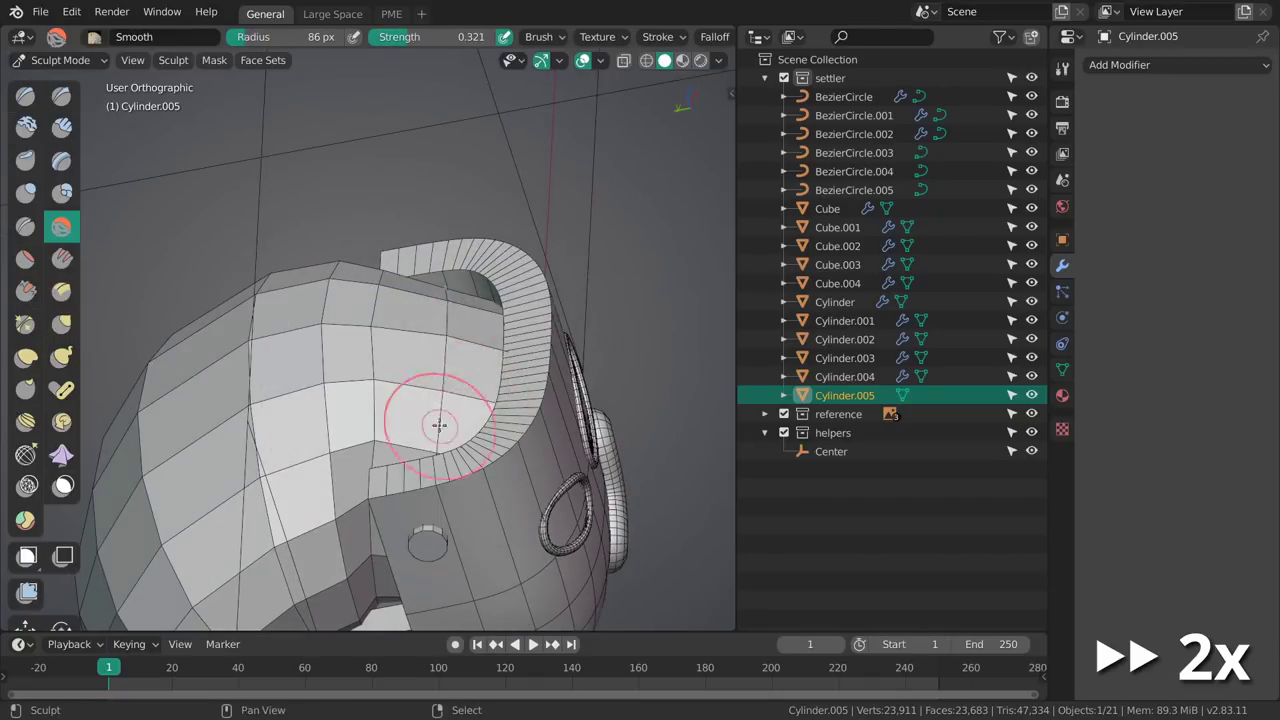
middle_drag(443, 398, 460, 360)
key(shift+f)
click(456, 378)
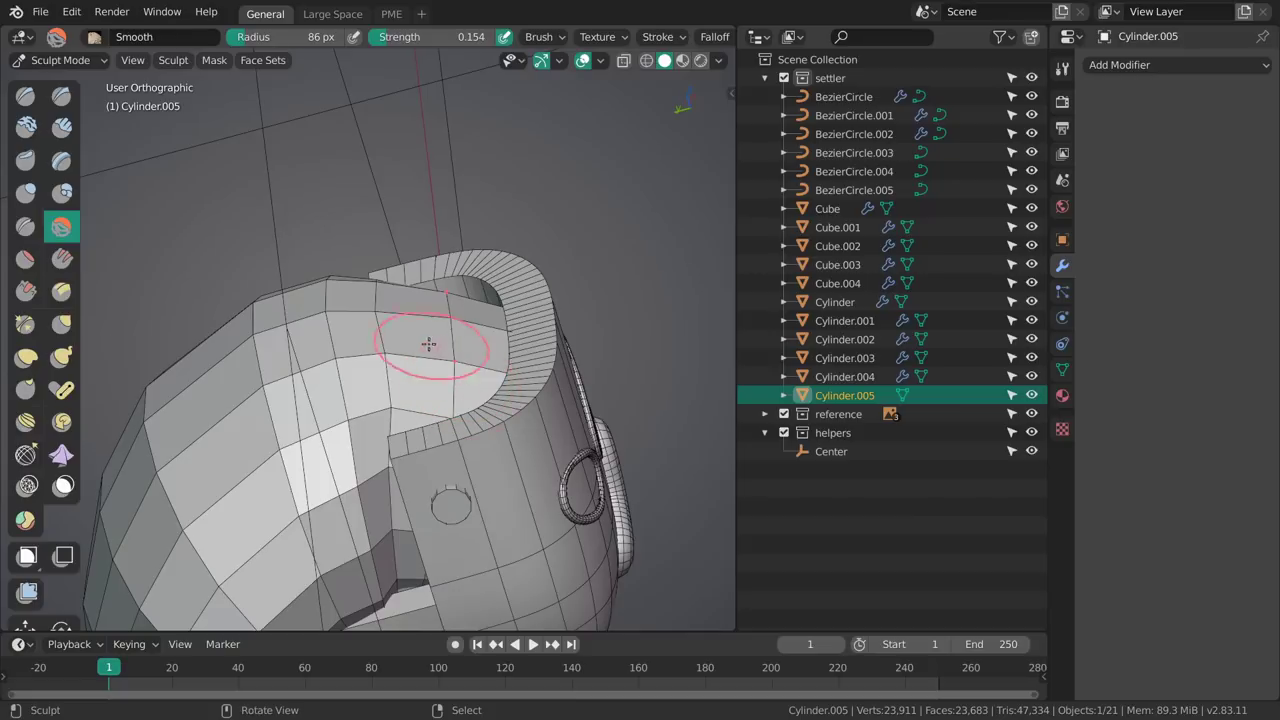
Return to Object Mode and add a Subdivision Surface modifier to the hair with a viewport level of 2.
key(g)
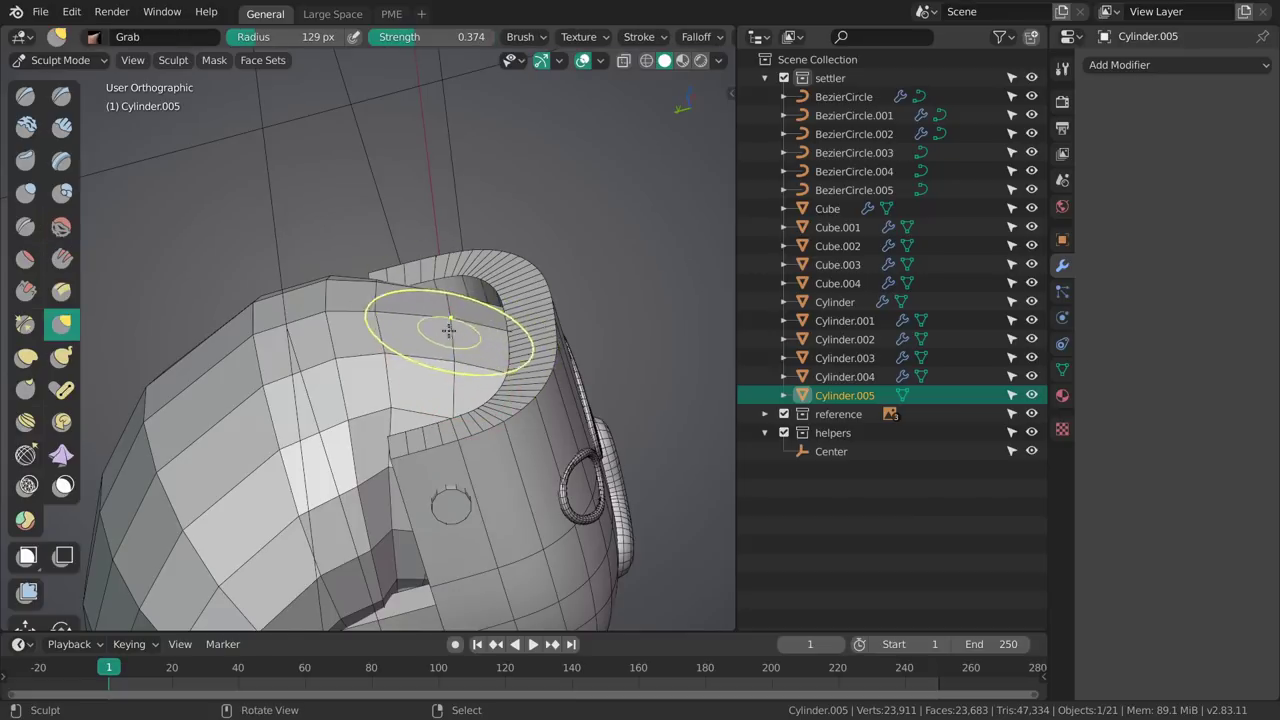
mouse_move(448, 323)
middle_down()
mouse_move(457, 288)
mouse_move(513, 327)
middle_up()
key(ctrl+Tab)
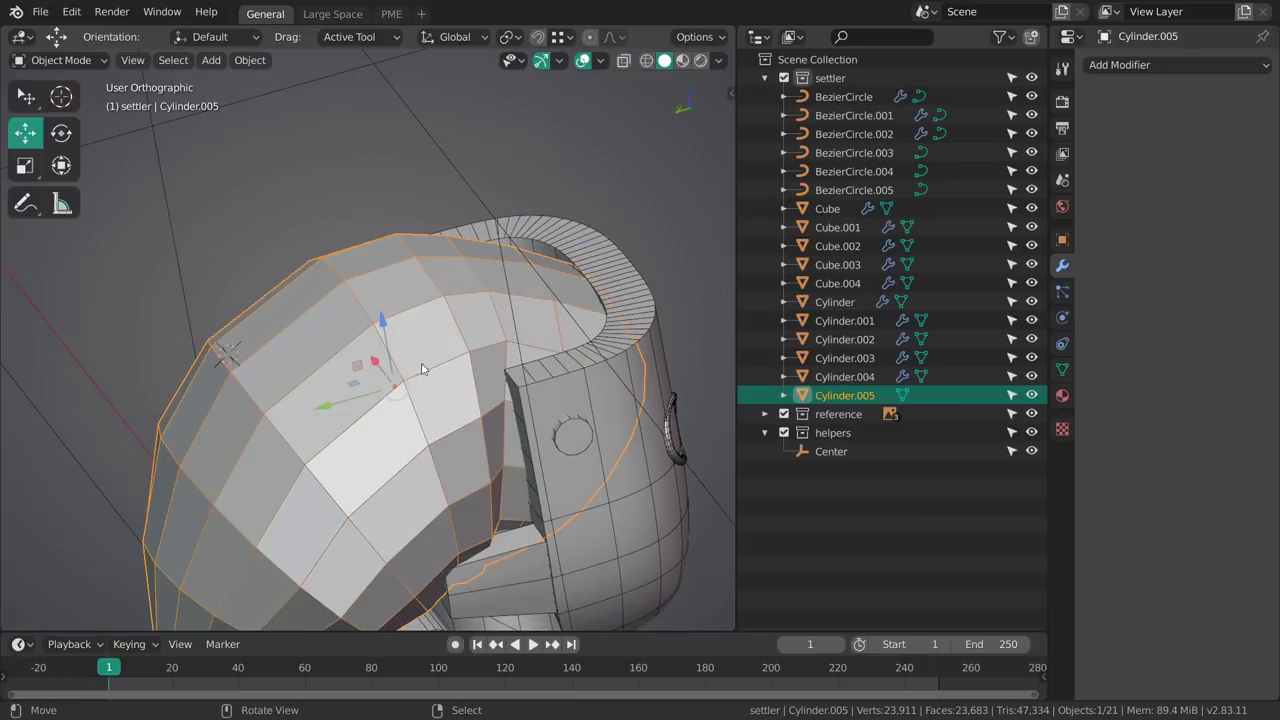
click(1118, 64)
click(913, 374)
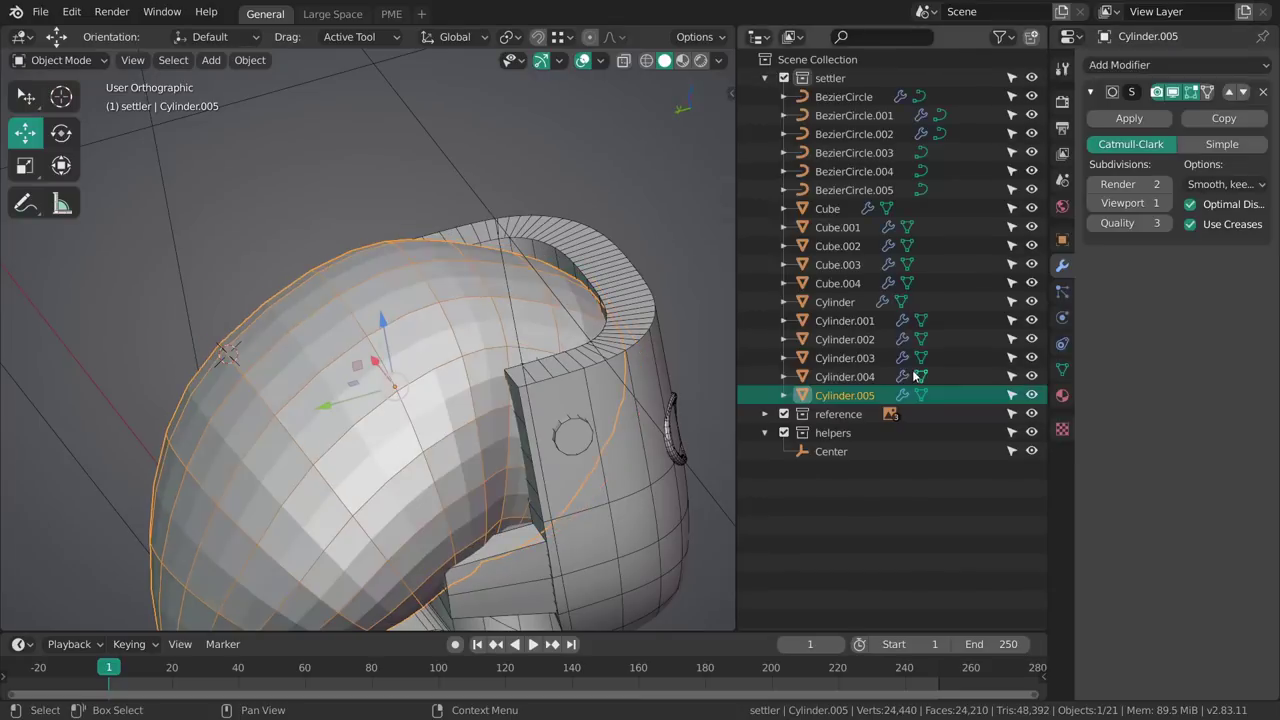
click(1166, 203)
Bring the hair into Edit Mode in front view with the Subdivision modifier's Edit Mode display turned off.
key(ctrl+Tab)
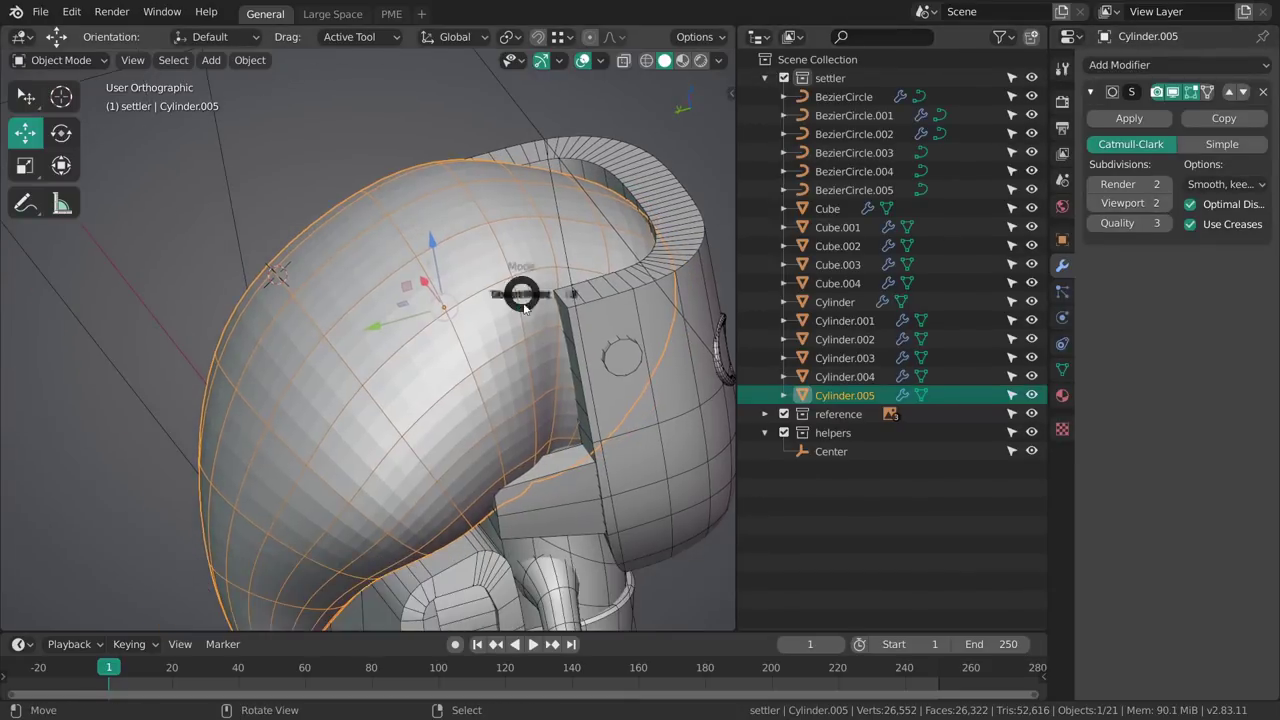
click(528, 352)
middle_drag(565, 333, 490, 397)
key(ctrl+Tab)
click(600, 396)
key(KP_1)
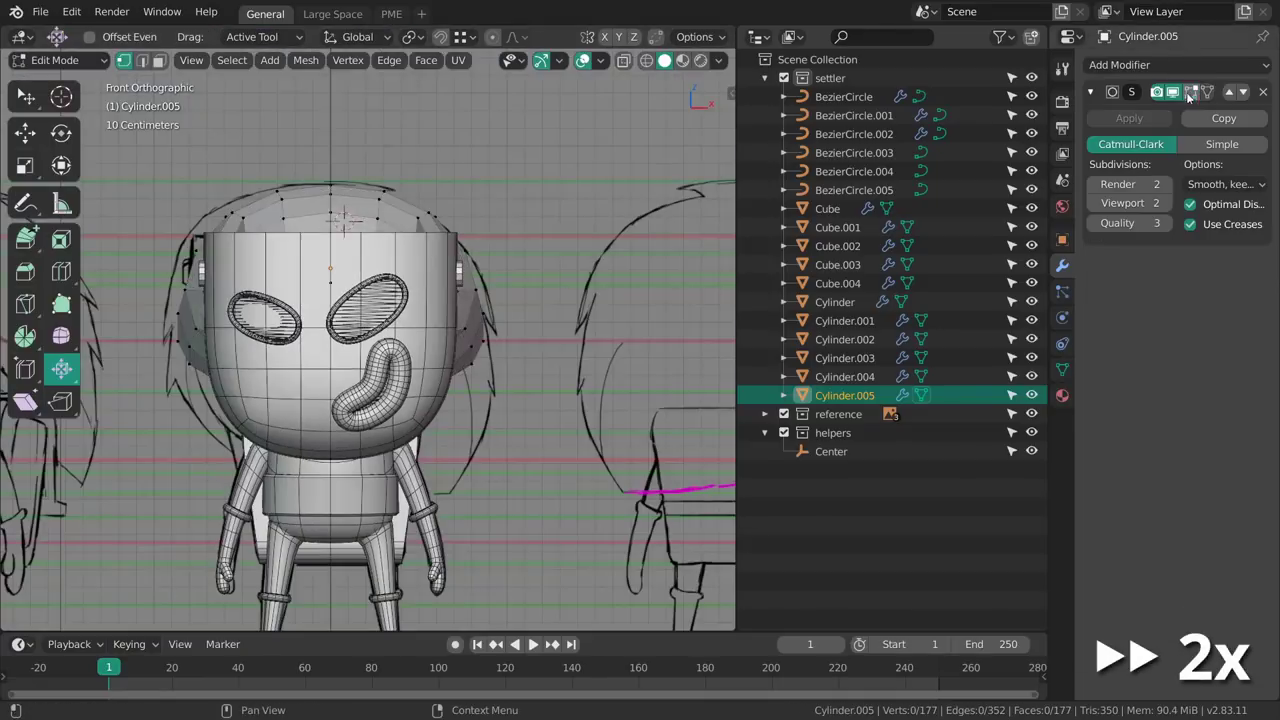
Scale the hair's lower edge loop and the next loop toward the tip in the back view.
key(ctrl+KP_1)
key(s)
drag(540, 350, 562, 361)
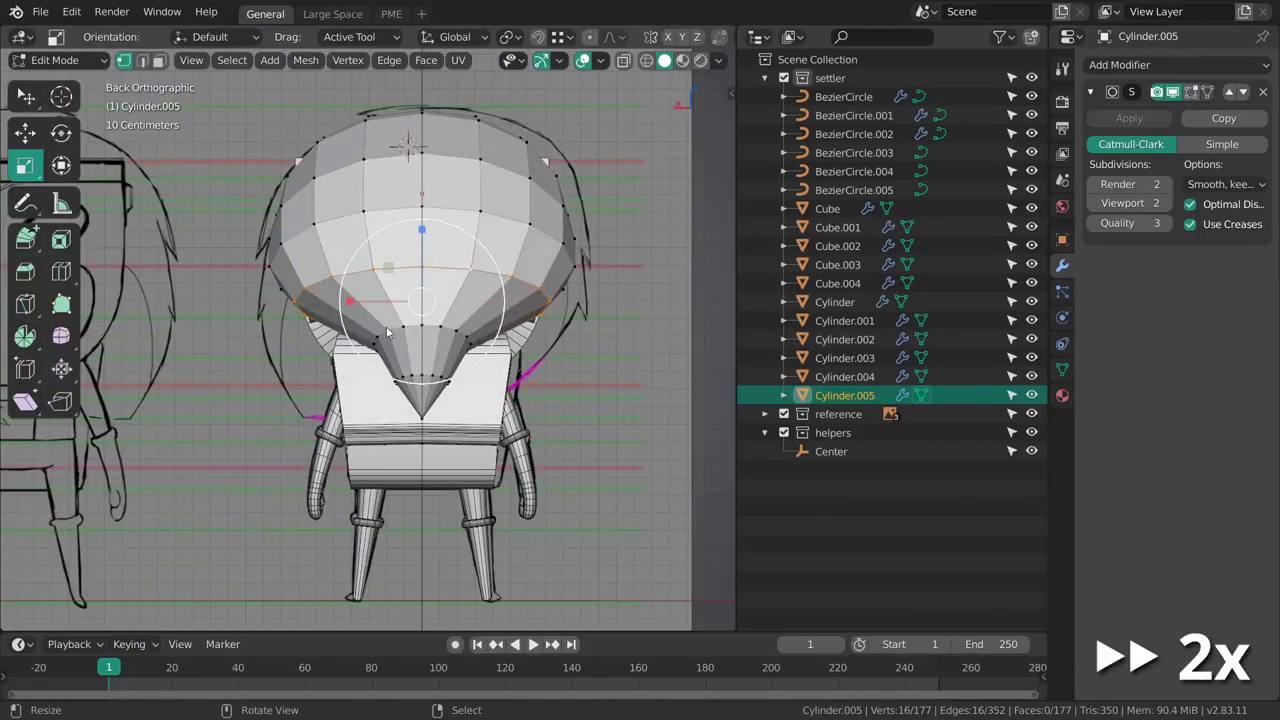
alt+click(386, 335)
drag(357, 346, 337, 347)
Scale the loop above the hair tip further along X to follow the back sketch.
click(340, 345)
key(s)
key(x)
click(612, 404)
key(s)
key(x)
click(458, 332)
Scale a lower hair loop and the wider loop above it along X toward the back sketch's outline.
alt+click(503, 342)
key(s)
key(x)
click(603, 415)
key(alt+a)
alt+right_click(492, 273)
key(s)
key(x)
click(620, 386)
key(alt+a)
Scale the edge loop closest to the hair tip along X and deselect everything.
alt+right_click(468, 378)
key(s)
key(x)
click(592, 420)
key(alt+a)
Switch the hair to Sculpt Mode and puff out its lower side with the Inflate/Deflate brush.
middle_drag(560, 375, 676, 404)
key(Tab)
key(alt+a)
mouse_move(430, 365)
middle_down()
mouse_move(434, 406)
mouse_move(395, 466)
mouse_move(508, 323)
mouse_move(400, 485)
middle_up()
key(ctrl+Tab)
scroll(505, 323, up, 4)
scroll(466, 363, down, 4)
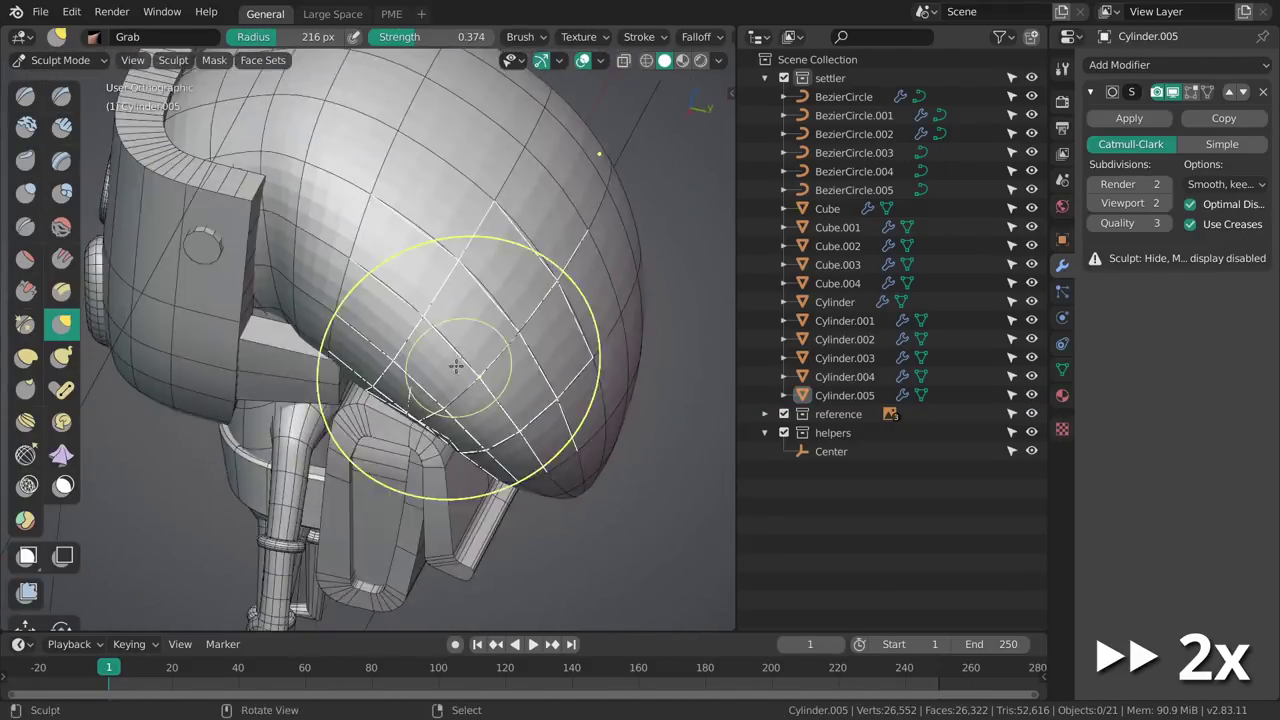
middle_drag(466, 363, 380, 271)
key(i)
mouse_move(449, 317)
middle_down()
mouse_move(408, 232)
mouse_move(399, 281)
middle_up()
drag(456, 378, 460, 386)
drag(384, 220, 440, 362)
Inflate the hair's side and back further, using a 164 px brush radius.
key(f)
click(469, 251)
drag(468, 270, 476, 370)
middle_drag(478, 315, 548, 252)
key(f)
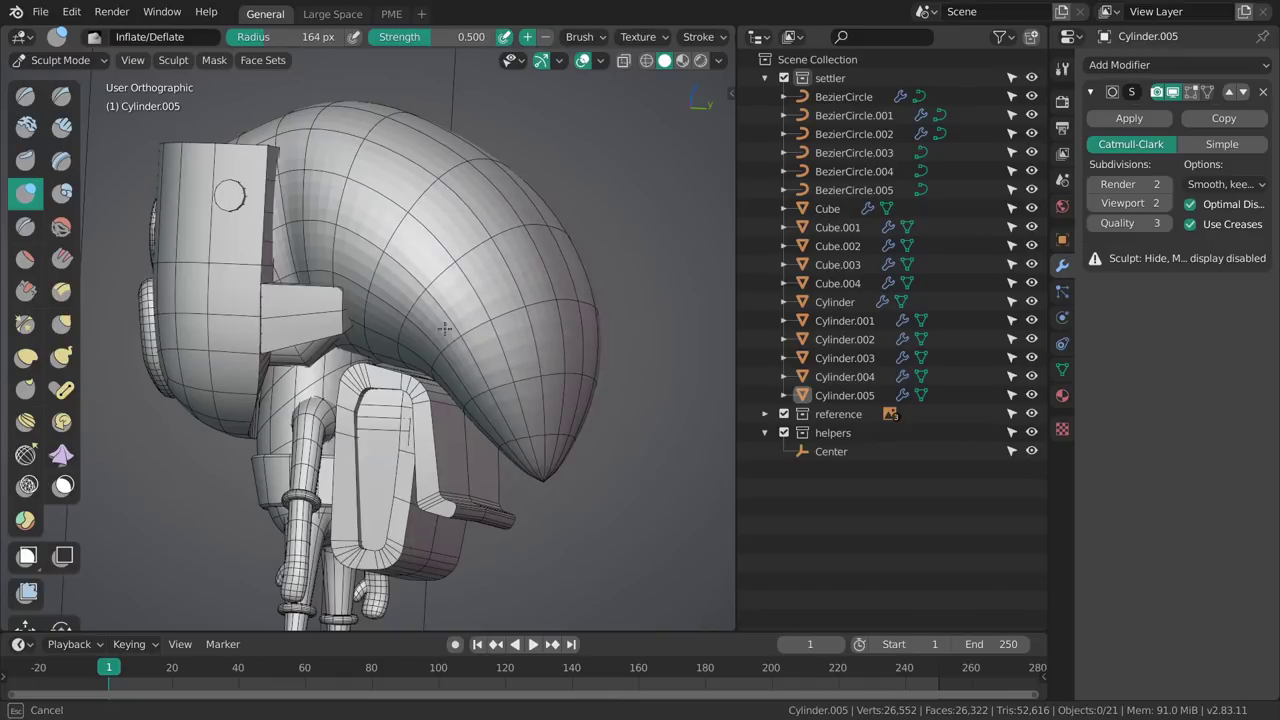
drag(538, 326, 538, 304)
Inflate the lower part of the hair toward the tip with brush radii of 217 px and 187 px.
middle_drag(515, 325, 584, 282)
key(f)
click(540, 320)
drag(474, 362, 461, 345)
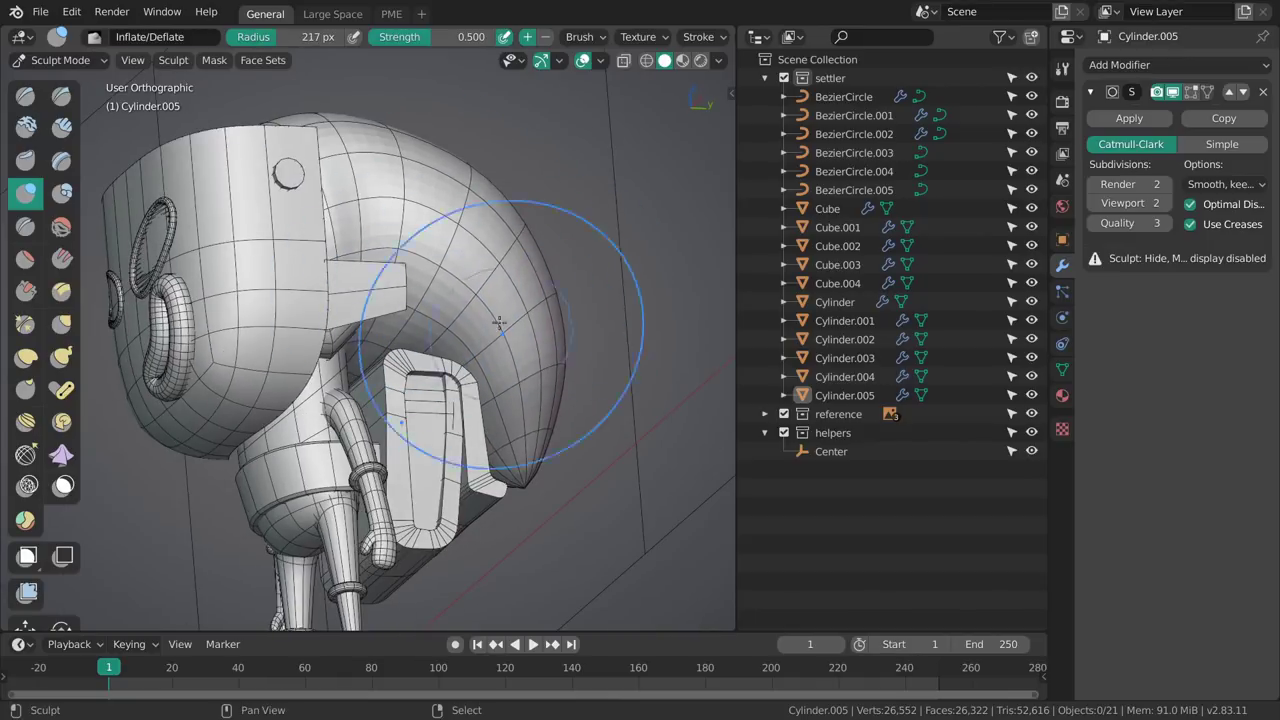
middle_drag(459, 362, 573, 416)
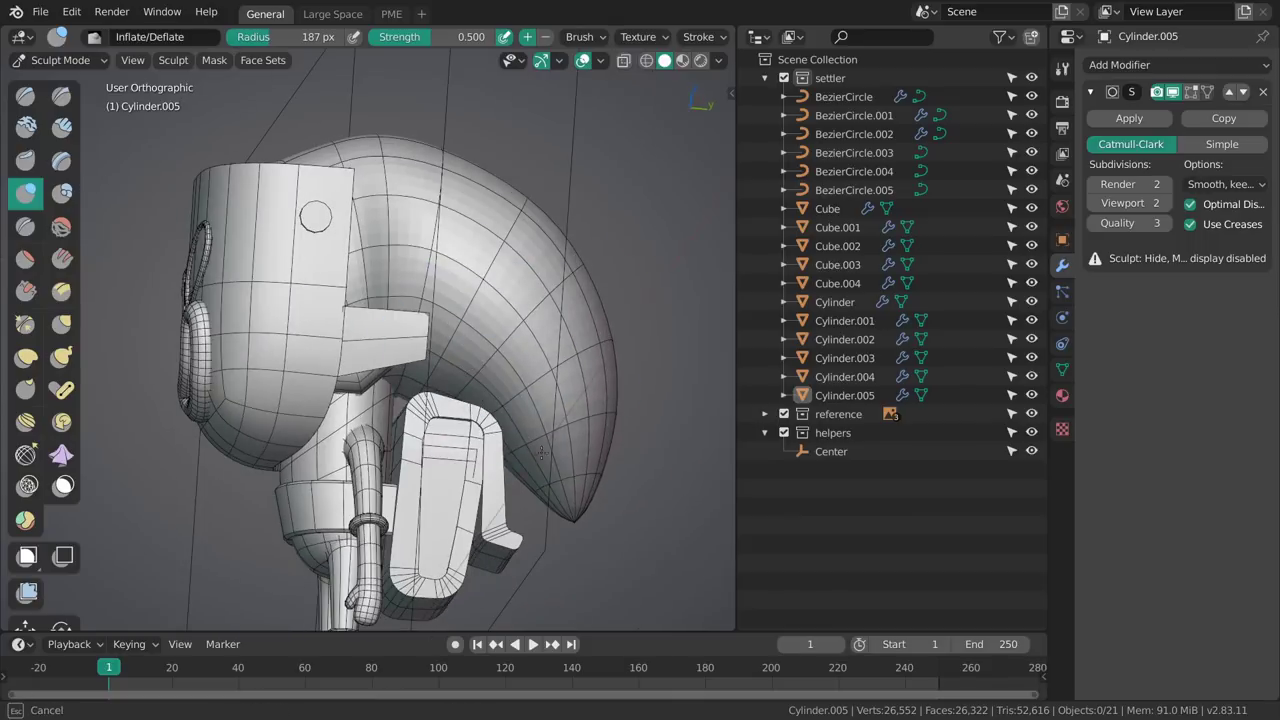
drag(542, 422, 541, 385)
middle_drag(541, 385, 514, 342)
Add an edge loop to the hair in Edit Mode and slide it close to the tip.
key(Tab)
shift+middle_drag(600, 495, 478, 360)
scroll(478, 350, up, 3)
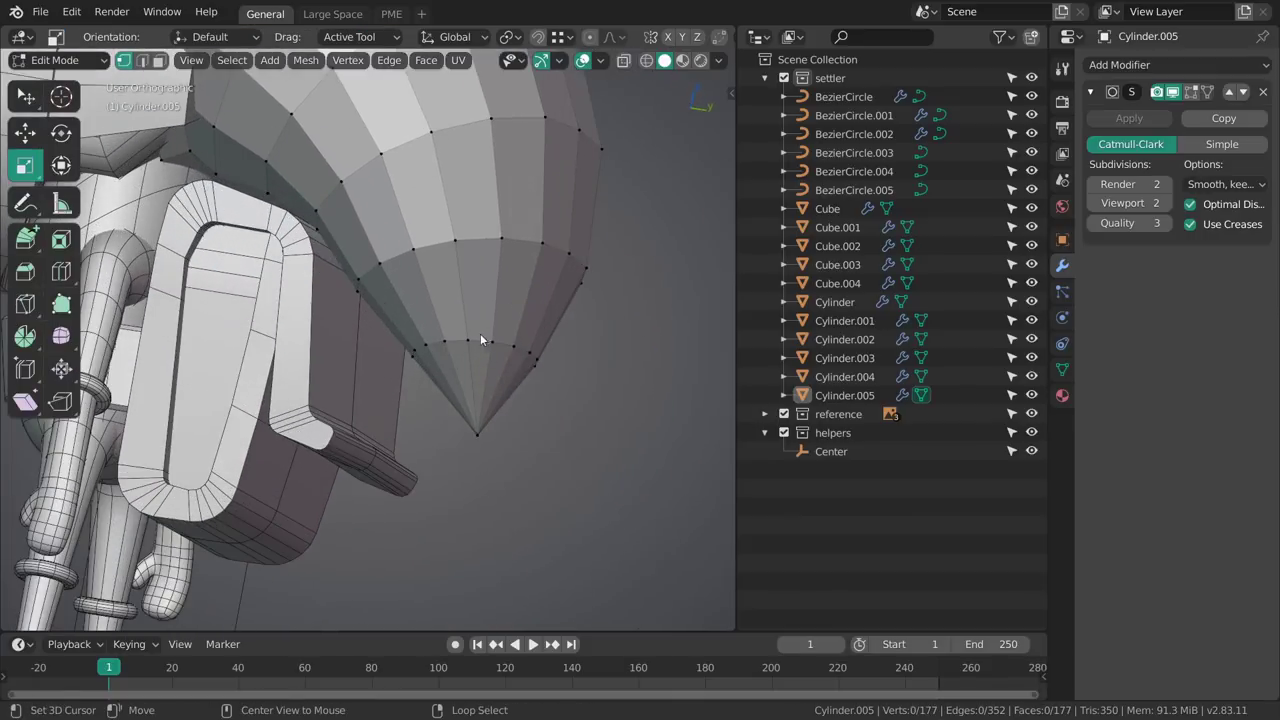
key(v)
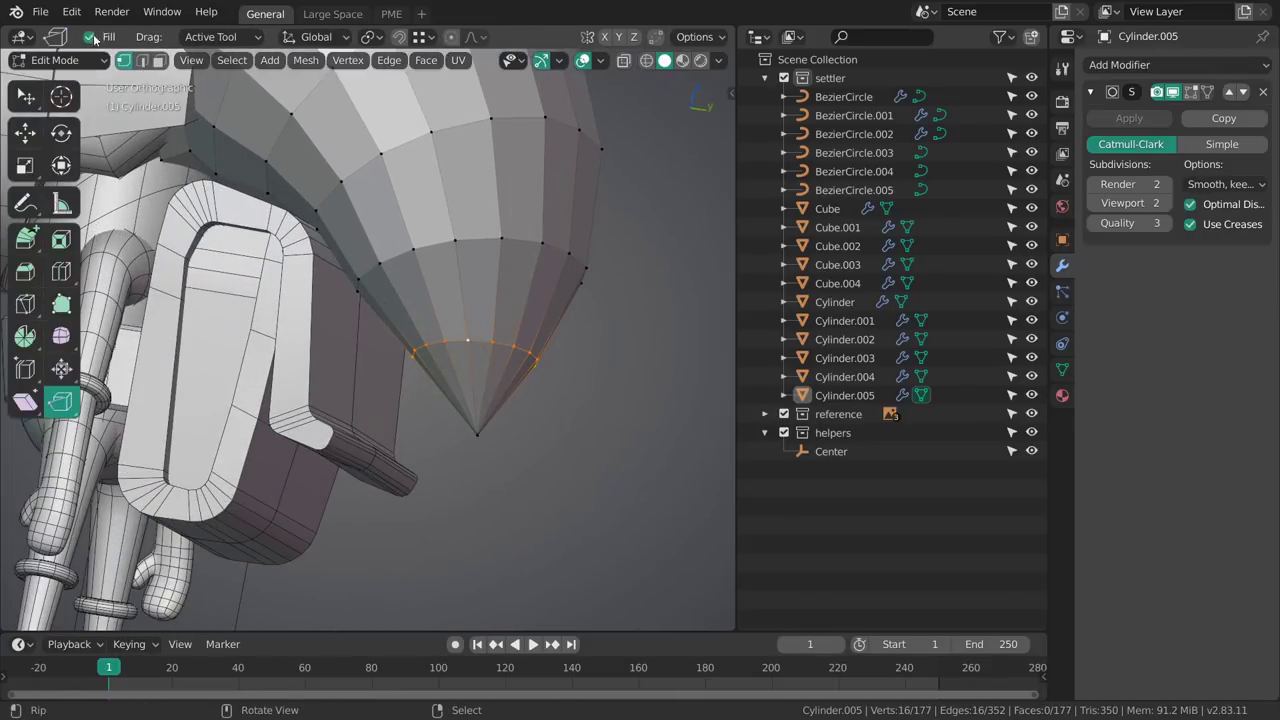
drag(525, 396, 522, 380)
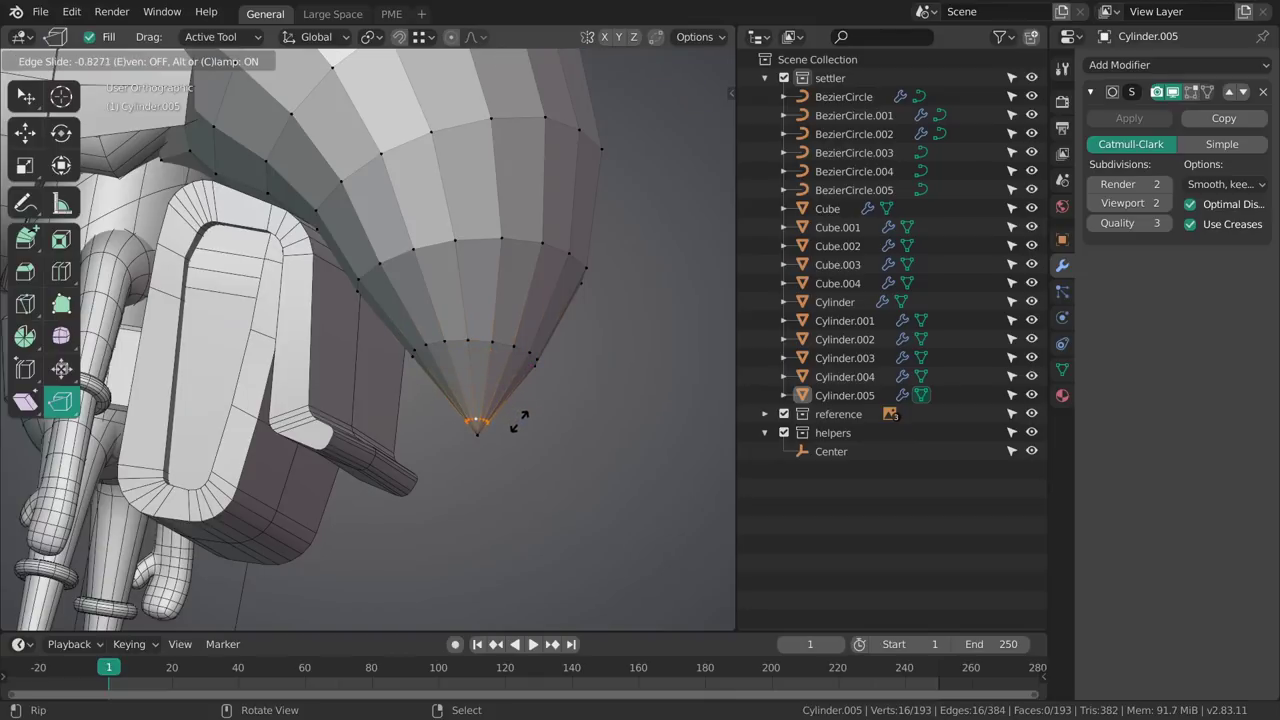
click(521, 421)
middle_drag(533, 420, 289, 264)
Insert further edge loops between the last wide ring and the hair tip.
middle_drag(400, 450, 490, 426)
key(ctrl+r)
drag(570, 441, 575, 454)
drag(578, 422, 577, 415)
Move the upper loop of the hair's tip section to round the taper, leaving nothing selected.
key(shift+space)
key(g)
key(g)
key(g)
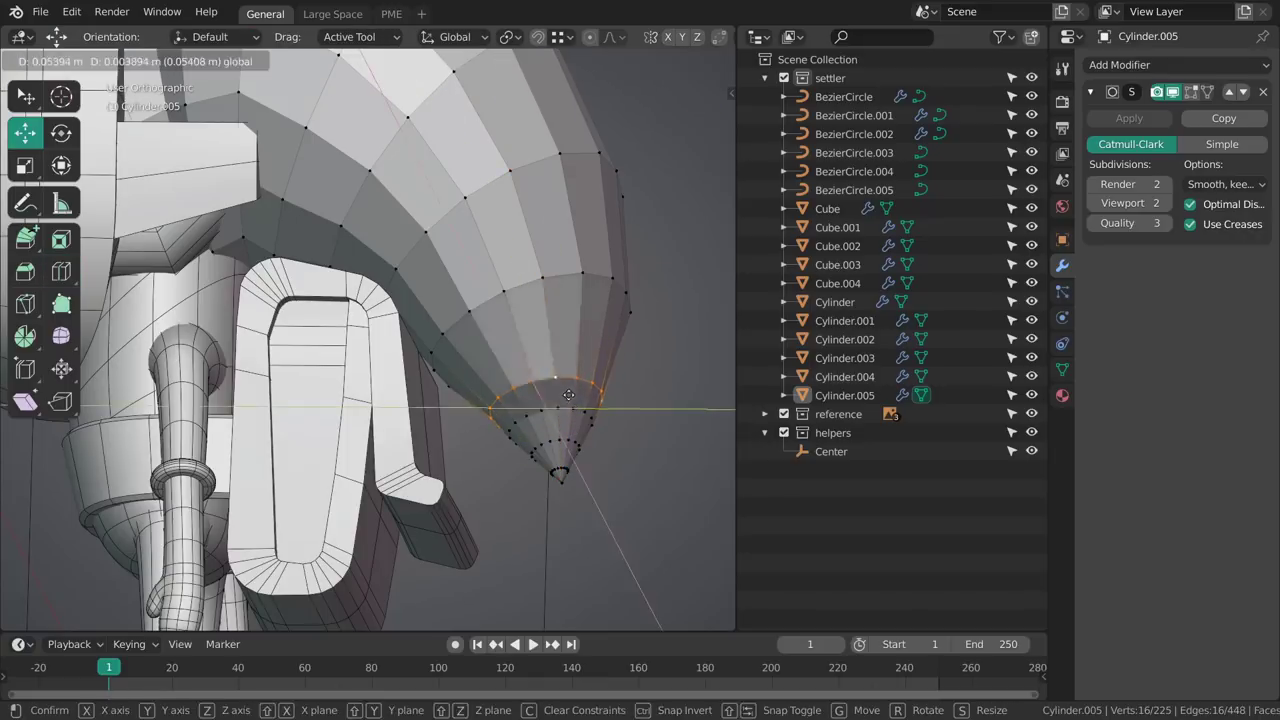
click(567, 388)
key(alt+a)
Slide a loop near the hair tip along the surface to refine the point, and deselect it.
middle_drag(553, 418, 538, 444)
scroll(538, 449, up, 2)
alt+click(572, 483)
key(g)
key(g)
click(568, 490)
key(alt+a)
Return to Object Mode, turn off the wireframe overlay and select the hair.
ctrl+middle_drag(568, 492, 494, 440)
key(Tab)
key(alt+a)
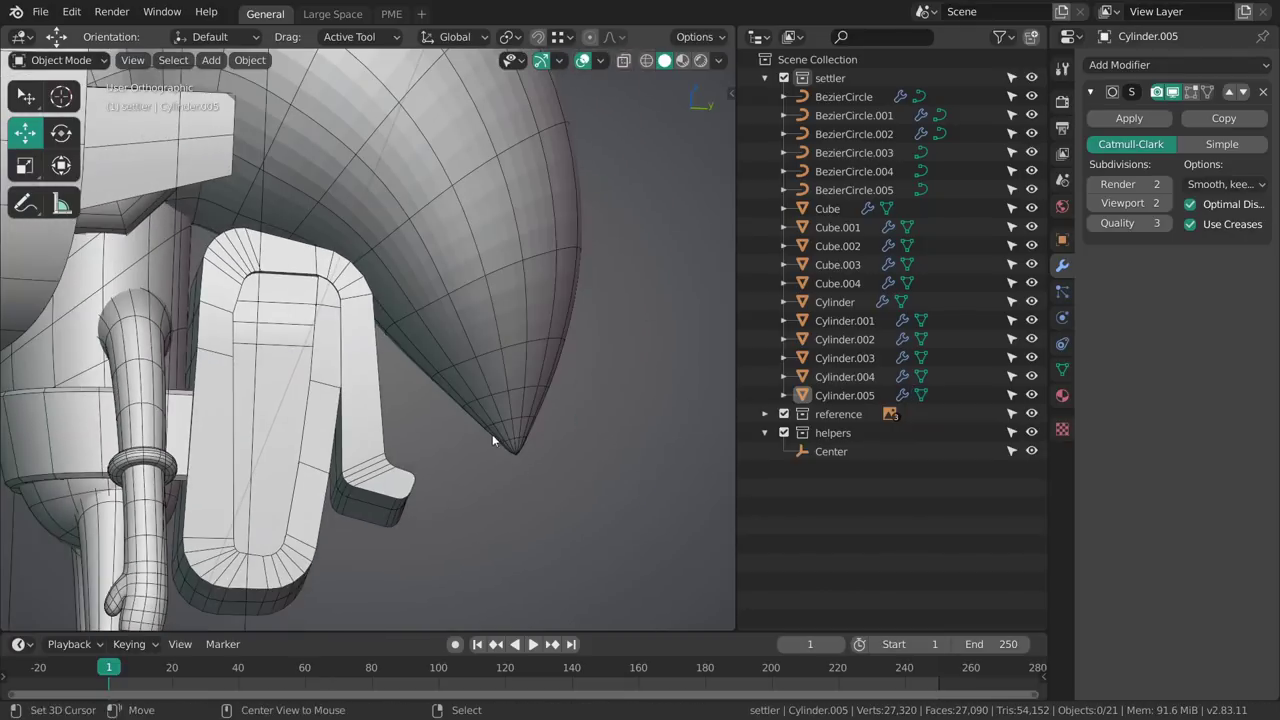
mouse_move(483, 370)
shift+middle_down()
mouse_move(559, 437)
mouse_move(487, 367)
shift+middle_up()
key(shift+w)
right_click(486, 367)
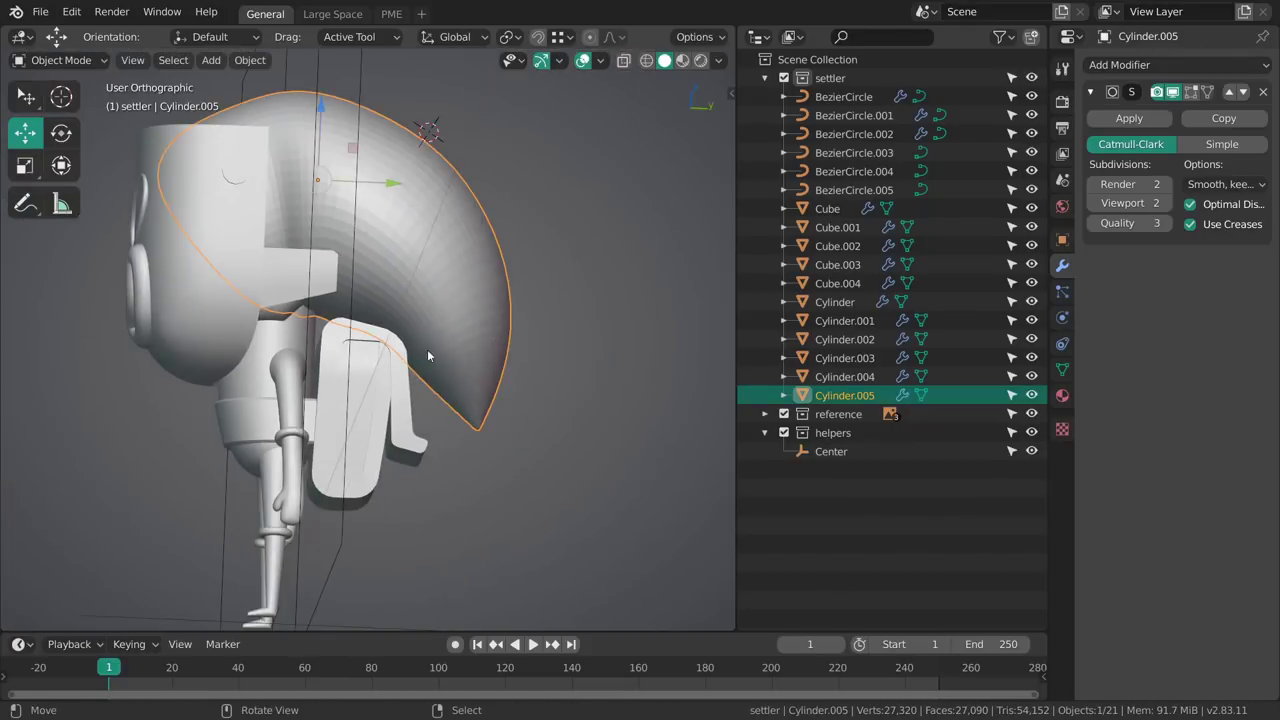
Open the hair in Sculpt Mode from the right view with the Grab brush and edit the brush's falloff.
key(KP_3)
mouse_move(405, 175)
shift+middle_down()
mouse_move(560, 277)
mouse_move(499, 278)
shift+middle_up()
key(ctrl+Tab)
key(g)
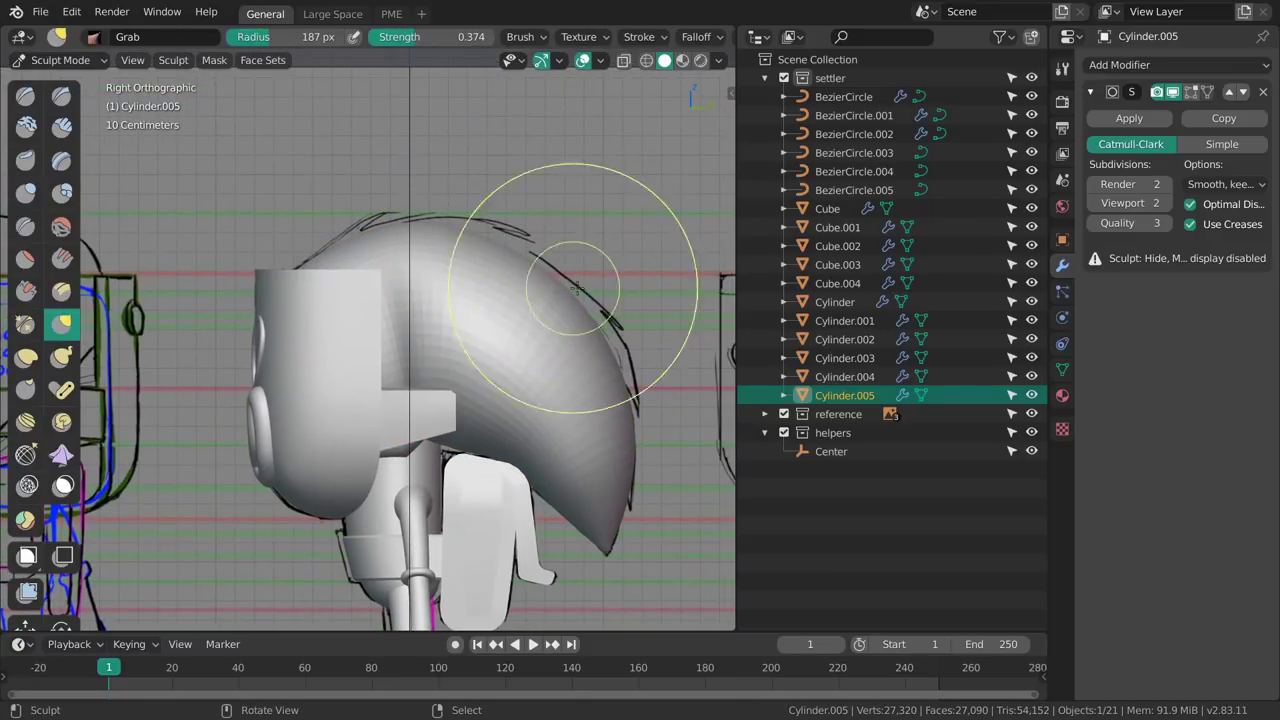
key(n)
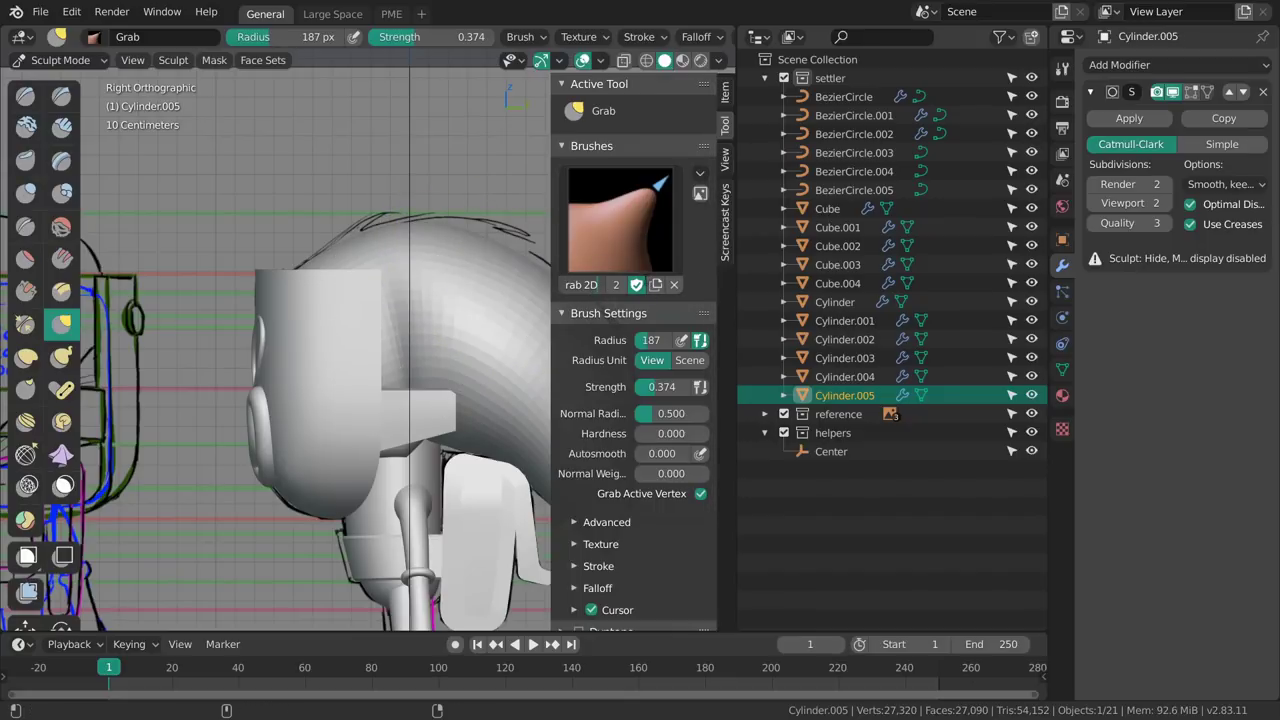
click(698, 37)
click(760, 101)
key(n)
Try the Grab brush at different radii on the hair's upper back outline, undoing the last change.
click(560, 402)
key(f)
click(543, 226)
key(f)
click(500, 192)
key(ctrl+z)
Duplicate the Grab brush and test the copy on the hair's top outline with a 215 px radius.
click(528, 38)
key(f)
click(515, 195)
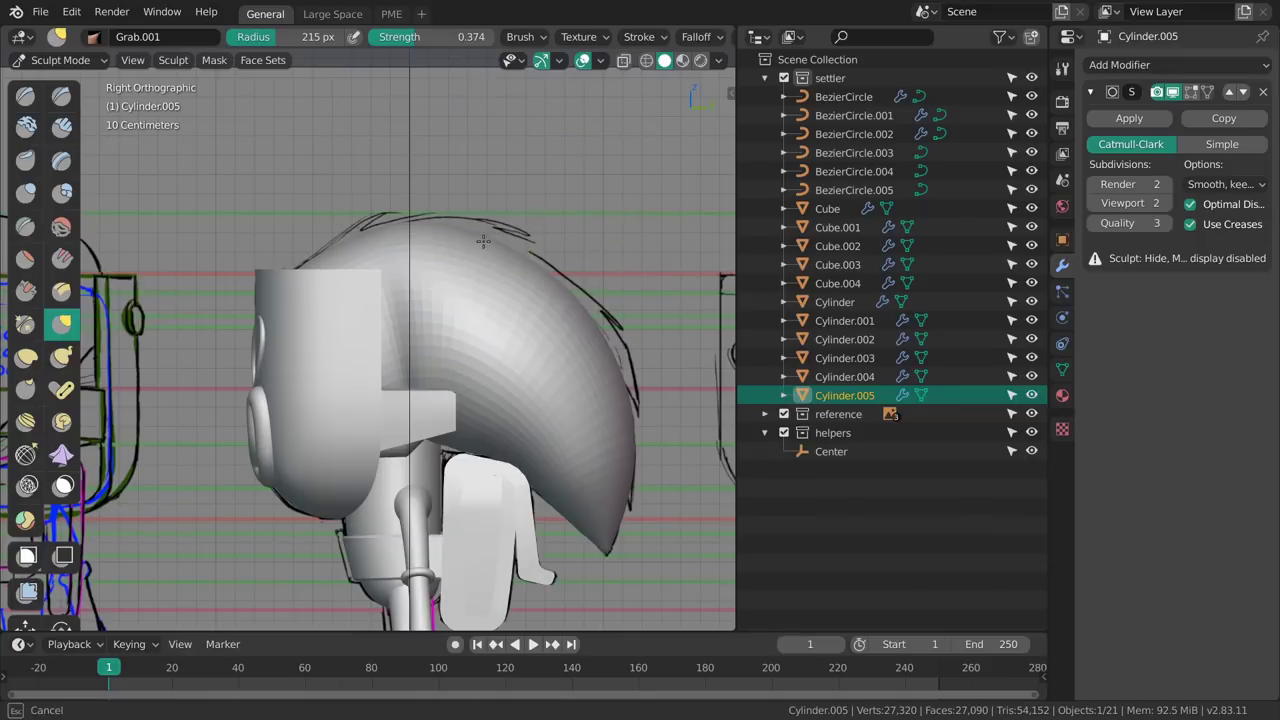
drag(483, 241, 488, 241)
Rename the duplicated brush Grab 2D, check its falloff and save the file.
click(528, 40)
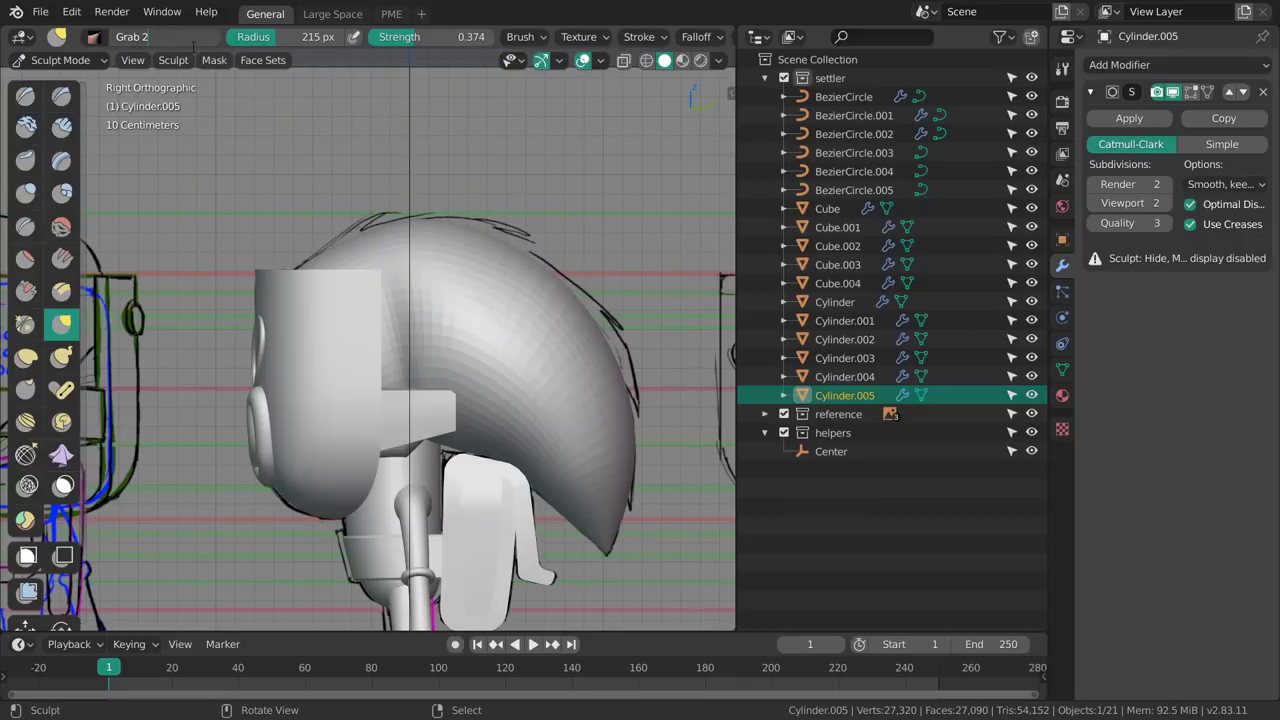
click(545, 40)
click(682, 38)
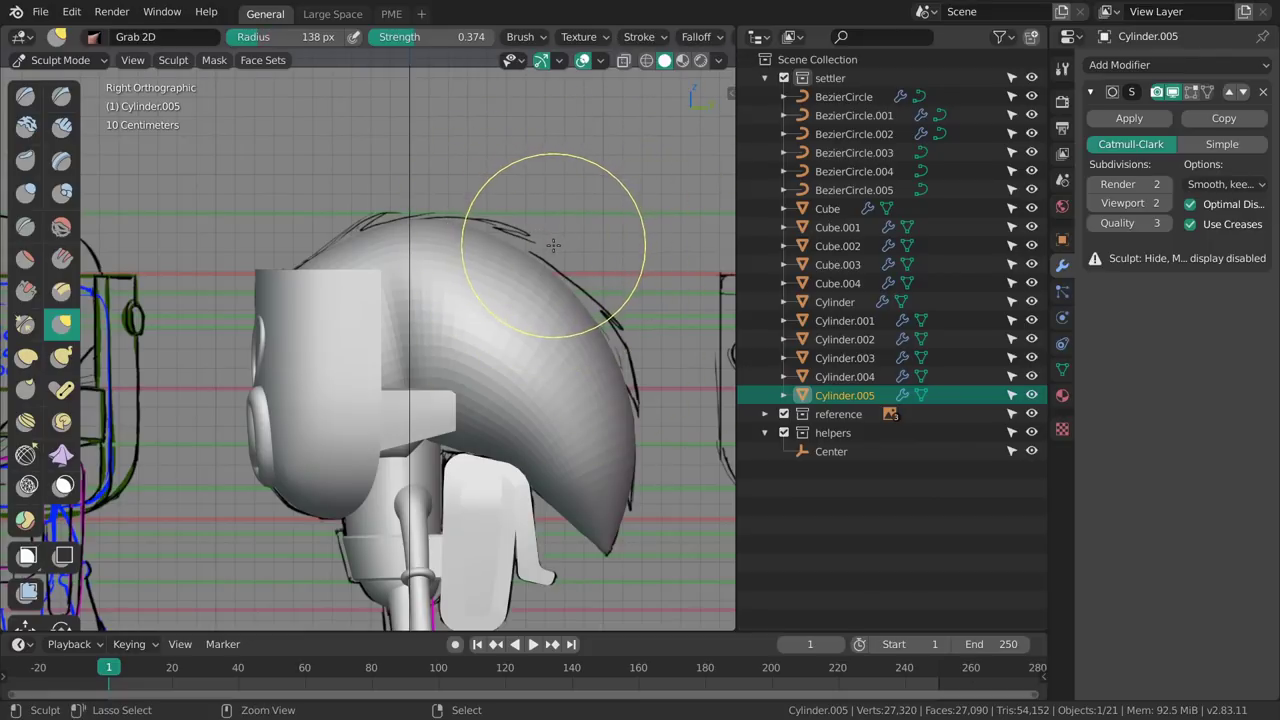
key(ctrl+s)
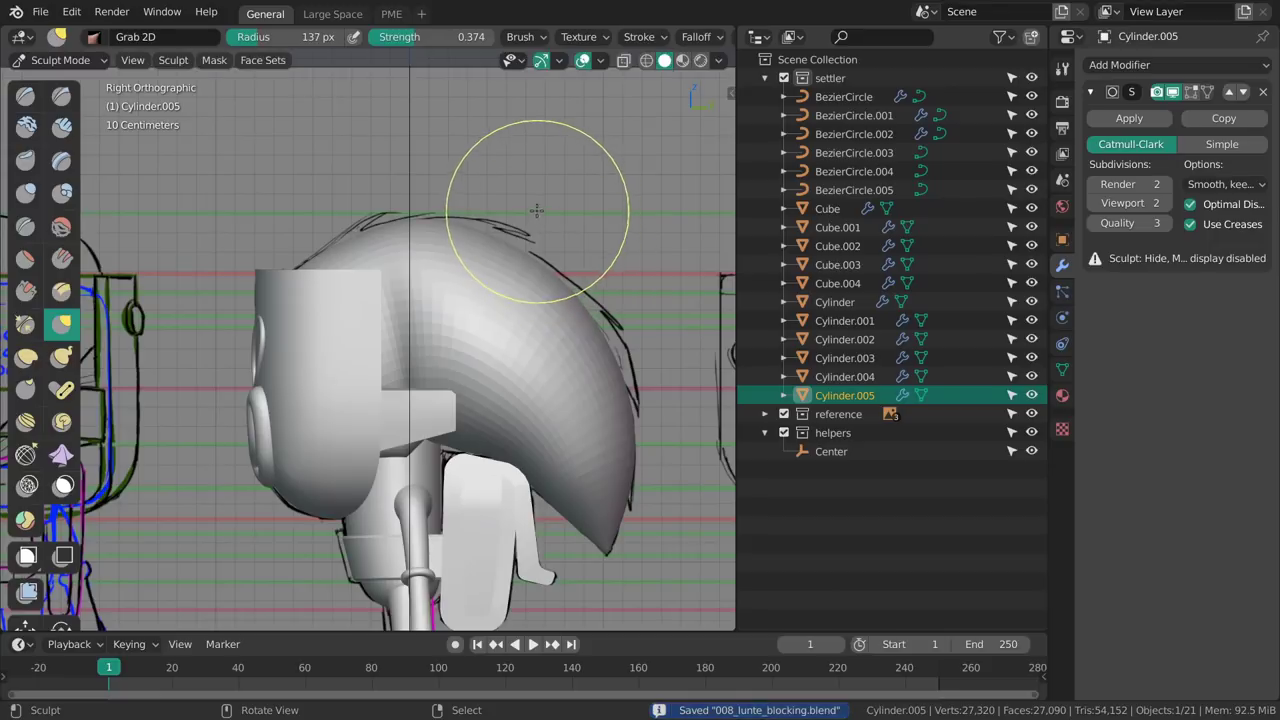
Pull the hair's upper back outline toward the side sketch with the Grab 2D brush, varying its radius.
key(f)
click(556, 230)
drag(568, 236, 593, 254)
key(f)
click(623, 320)
key(f)
click(490, 180)
Adjust a setting of the active Grab brush and its radius while working around the hair from an angle.
mouse_move(463, 340)
shift+middle_down()
mouse_move(483, 274)
mouse_move(660, 426)
mouse_move(431, 394)
mouse_move(475, 420)
shift+middle_up()
mouse_move(475, 420)
middle_down()
mouse_move(457, 371)
mouse_move(514, 320)
middle_up()
mouse_move(500, 386)
middle_down()
mouse_move(540, 383)
mouse_move(543, 271)
mouse_move(514, 329)
mouse_move(510, 378)
mouse_move(494, 320)
mouse_move(503, 285)
middle_up()
click(535, 38)
click(600, 183)
mouse_move(500, 466)
middle_down()
mouse_move(427, 325)
mouse_move(451, 260)
mouse_move(409, 300)
mouse_move(480, 357)
mouse_move(538, 327)
mouse_move(646, 320)
mouse_move(460, 397)
middle_up()
key(f)
click(432, 302)
Open the hair in Edit Mode, activate Shrink/Fatten on its mesh and return to Object Mode.
key(ctrl+Tab)
key(ctrl+Tab)
mouse_move(460, 340)
middle_down()
mouse_move(514, 377)
mouse_move(512, 393)
mouse_move(443, 330)
mouse_move(500, 297)
middle_up()
key(Tab)
scroll(507, 364, up, 2)
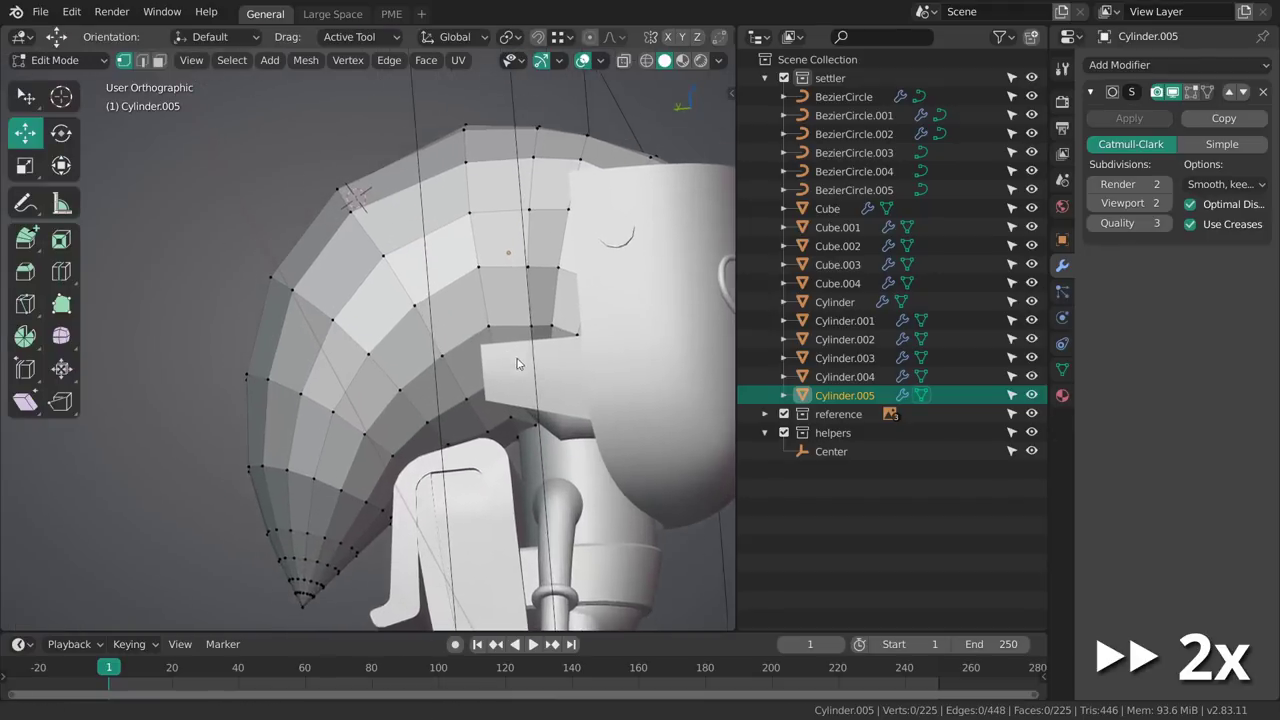
key(alt+s)
shift+middle_drag(545, 388, 480, 380)
scroll(610, 240, up, 3)
shift+right_click(446, 438)
middle_drag(446, 438, 368, 523)
mouse_move(388, 469)
middle_down()
mouse_move(451, 300)
mouse_move(590, 434)
mouse_move(389, 450)
middle_up()
key(Tab)
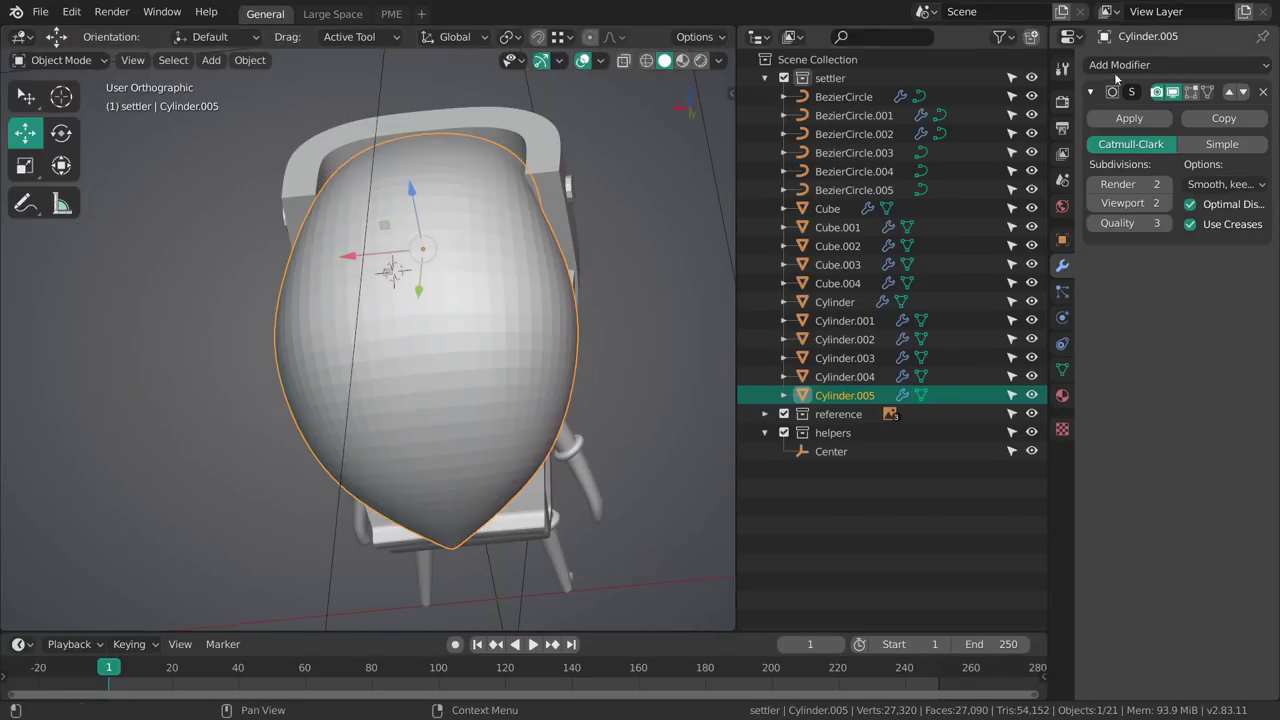
Add a Mirror modifier to the hair above its Subdivision modifier, with Bisect enabled on X, and enter Edit Mode.
click(1178, 64)
click(911, 249)
middle_drag(718, 385, 590, 349)
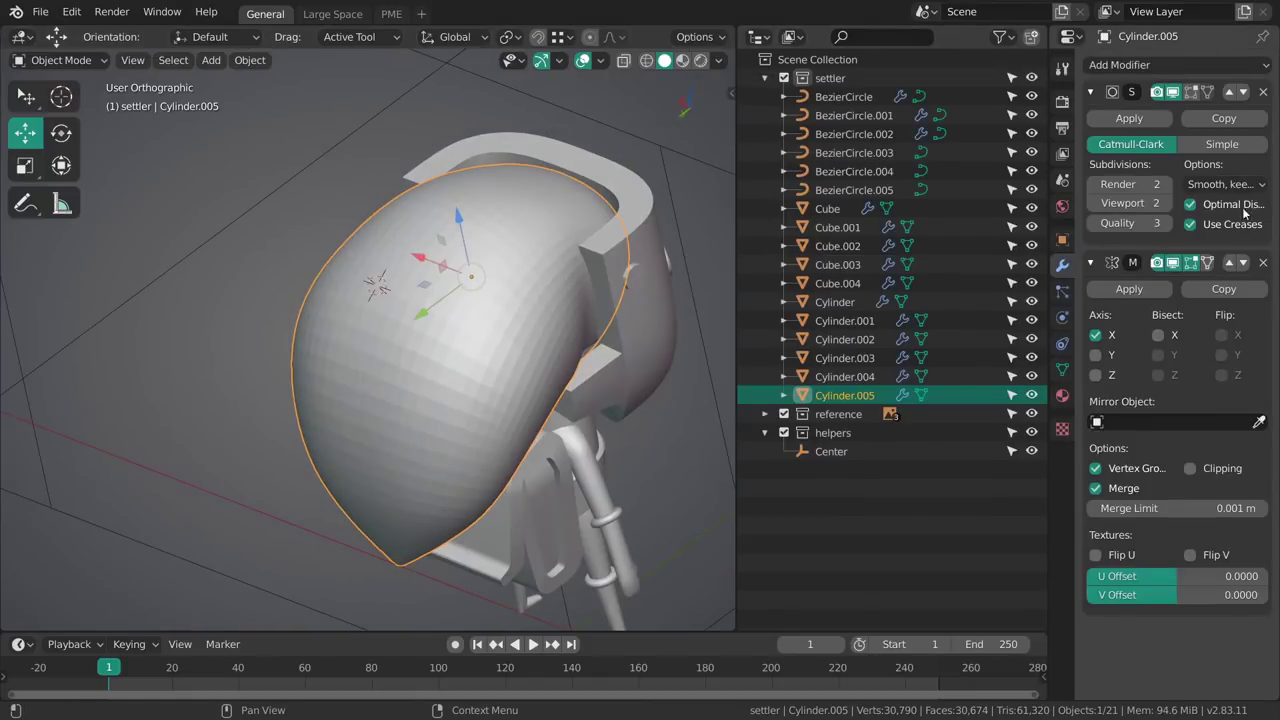
click(1230, 262)
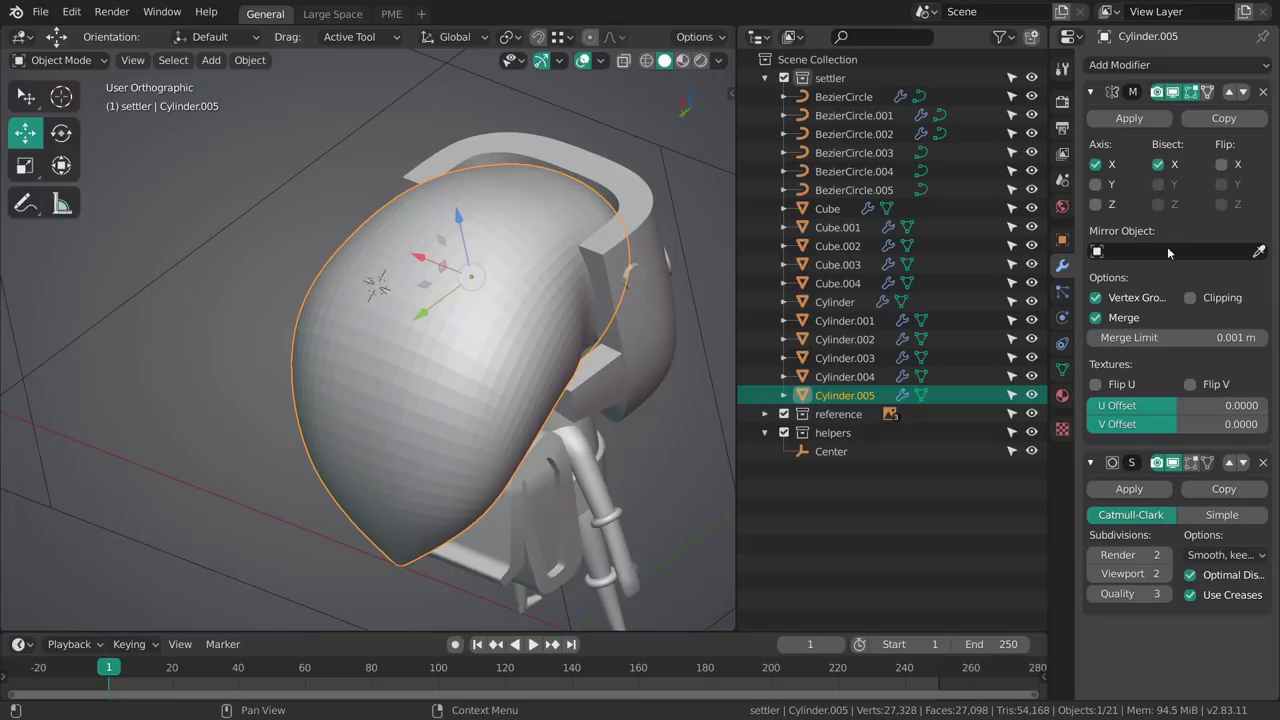
middle_drag(375, 405, 526, 379)
key(Tab)
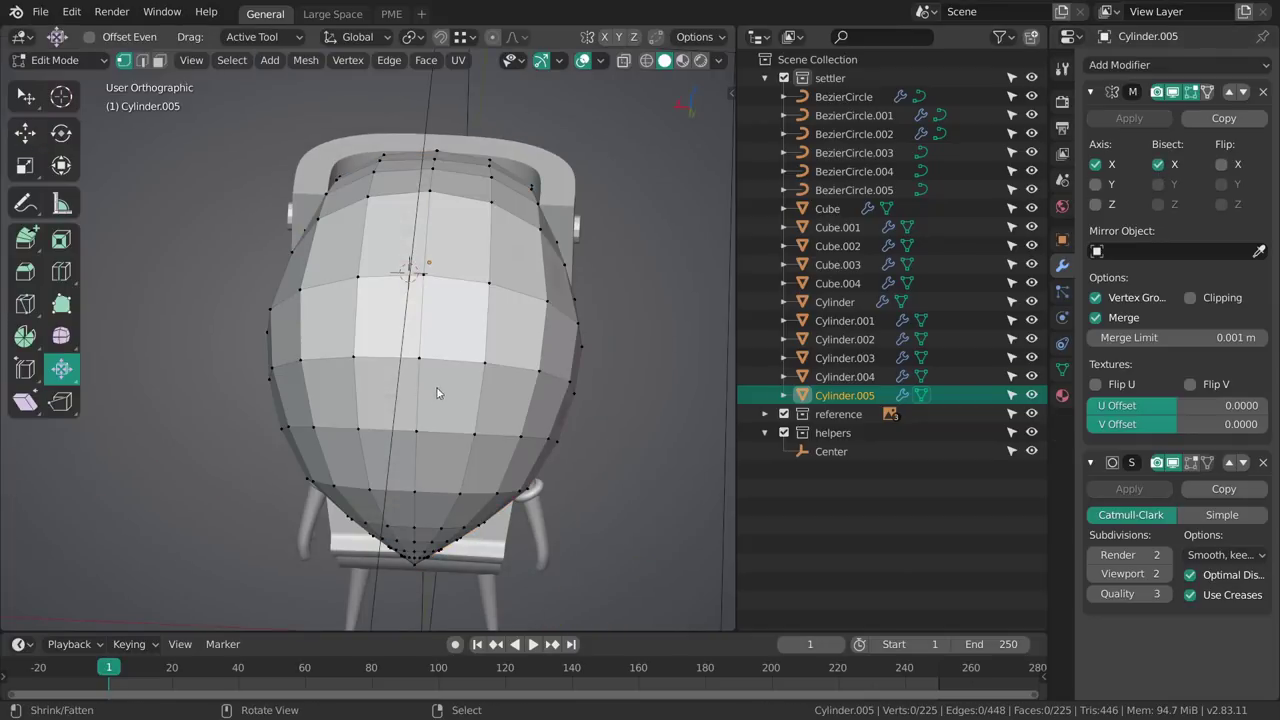
Enable Clipping on the Mirror modifier and move the hair's central edge loop along X to the mirror plane.
alt+right_click(357, 381)
middle_drag(423, 459, 455, 401)
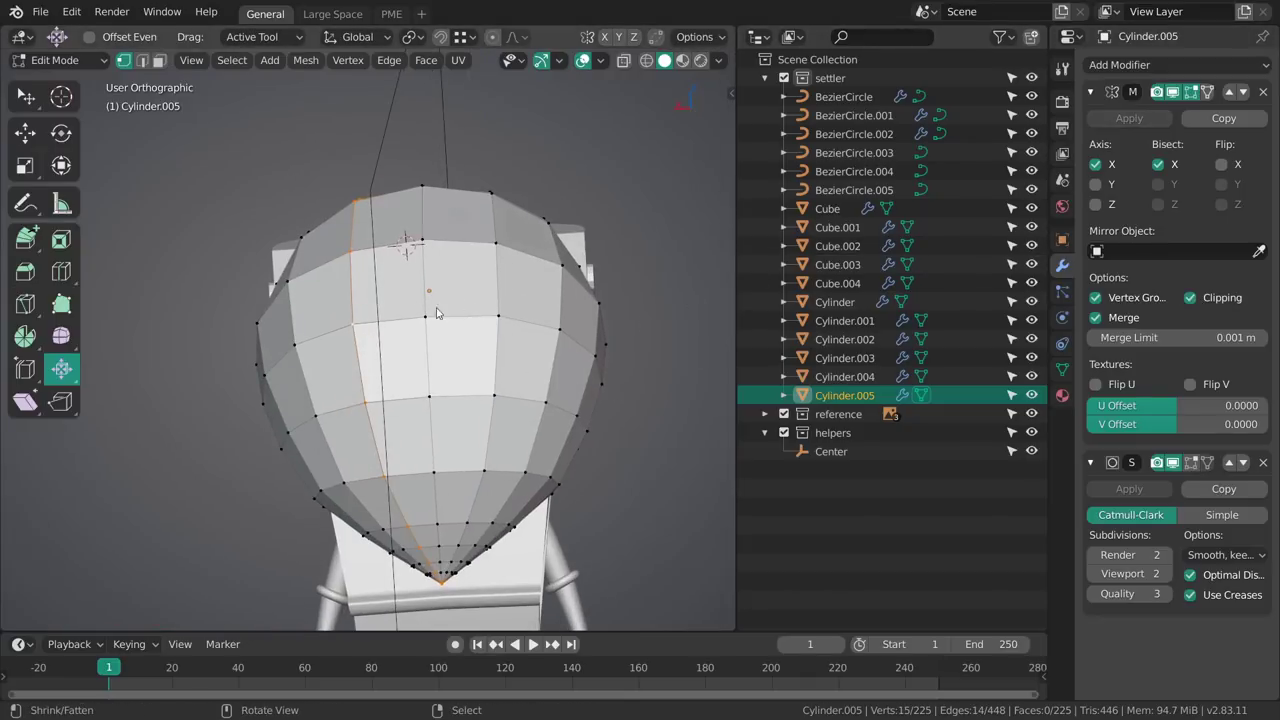
key(Tab)
middle_drag(640, 370, 544, 354)
key(Tab)
middle_drag(438, 360, 427, 315)
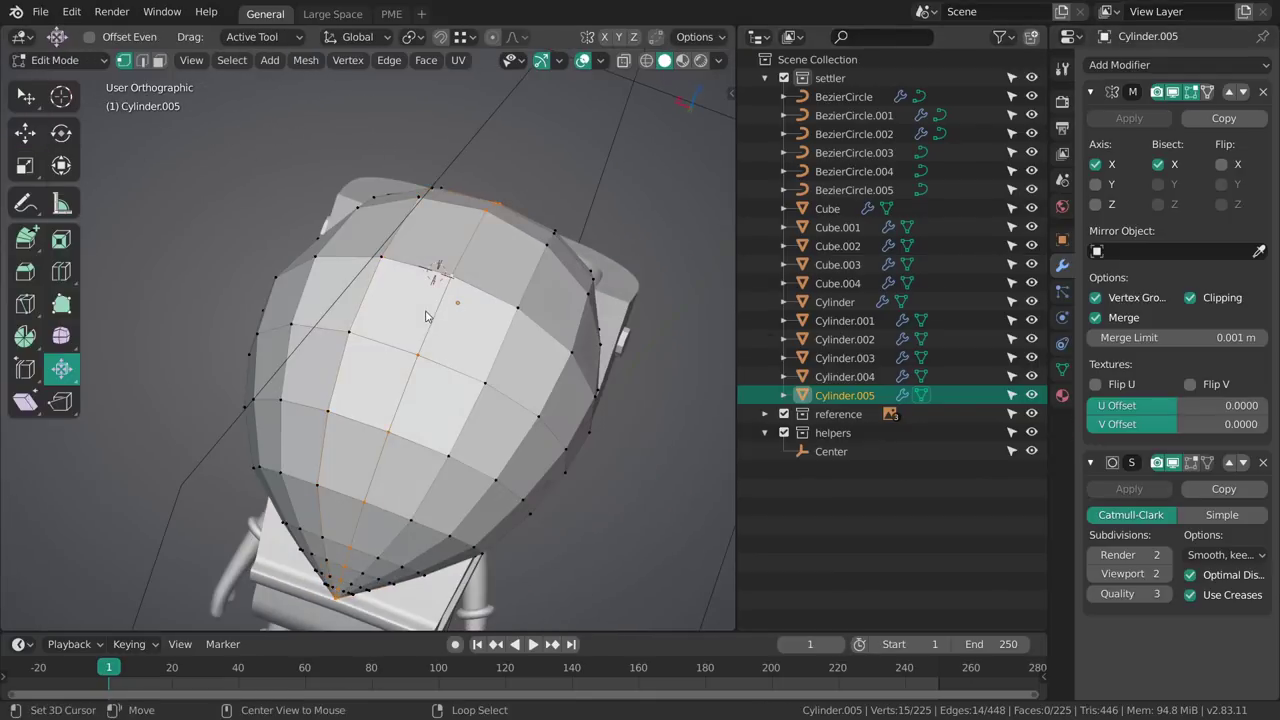
key(g)
drag(387, 368, 376, 366)
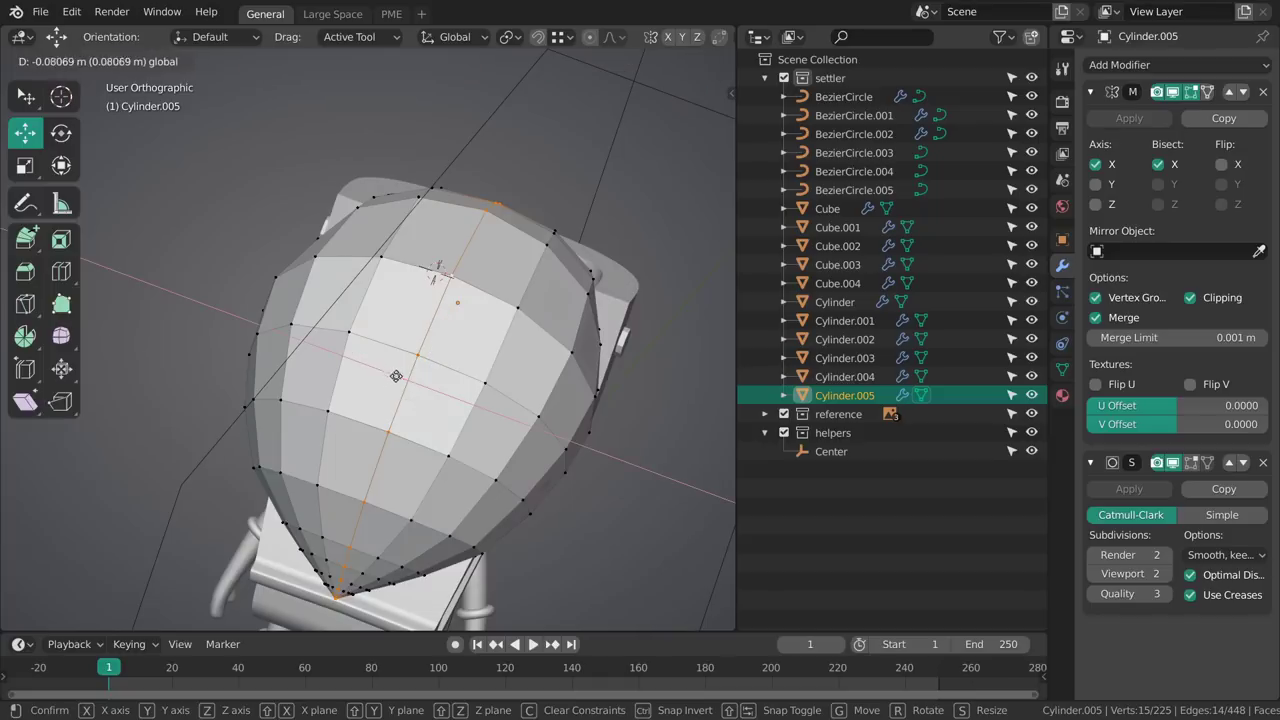
drag(385, 363, 465, 359)
middle_drag(620, 530, 488, 478)
click(588, 474)
Switch the hair to Sculpt Mode and reshape its crown with the Grab brush at a 201 px radius.
shift+middle_drag(588, 478, 600, 429)
key(ctrl+Tab)
click(469, 434)
middle_drag(469, 434, 490, 590)
mouse_move(495, 398)
shift+middle_down()
mouse_move(450, 445)
mouse_move(516, 266)
shift+middle_up()
key(ctrl+Tab)
click(504, 470)
mouse_move(504, 470)
middle_down()
mouse_move(389, 345)
mouse_move(371, 408)
mouse_move(366, 366)
middle_up()
key(f)
click(392, 361)
mouse_move(392, 361)
mouse_down()
mouse_move(358, 355)
mouse_move(335, 374)
mouse_move(414, 380)
mouse_up()
drag(474, 332, 474, 308)
middle_drag(516, 306, 495, 315)
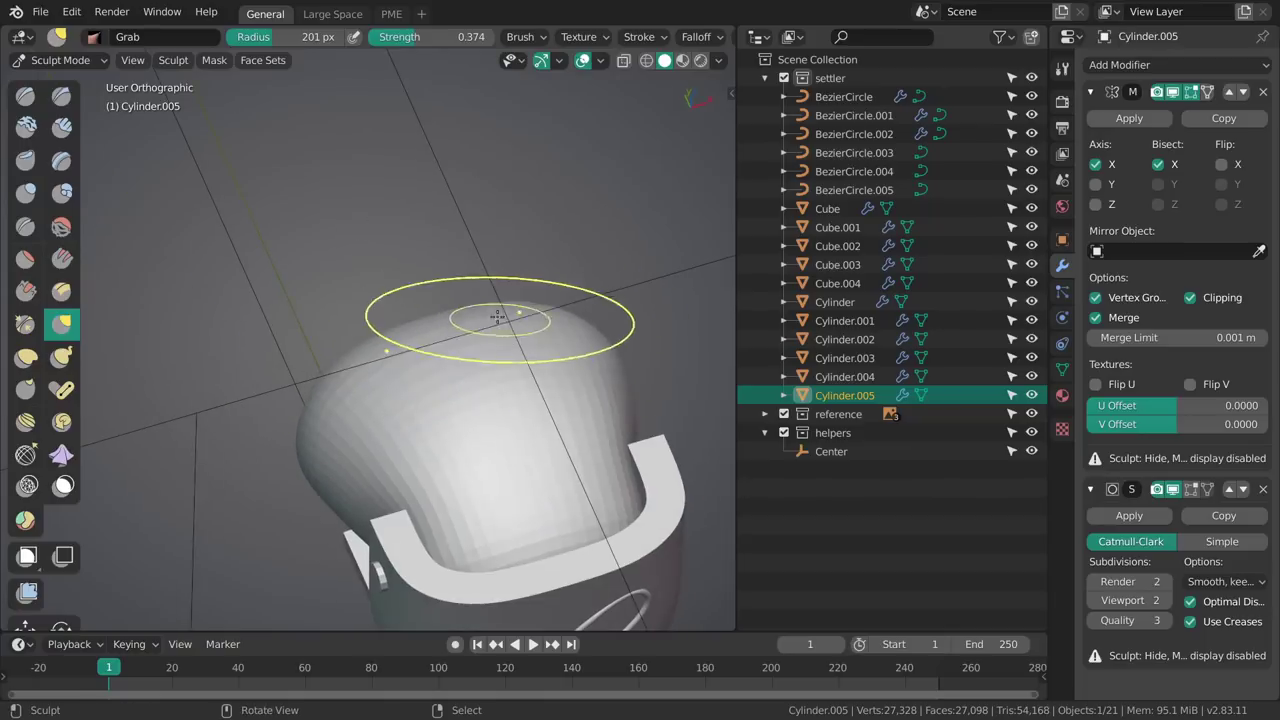
Pull the crown's rounded sides with a 238 px Grab brush, toggle X symmetry and undo the last change.
key(f)
click(464, 370)
middle_drag(440, 391, 416, 368)
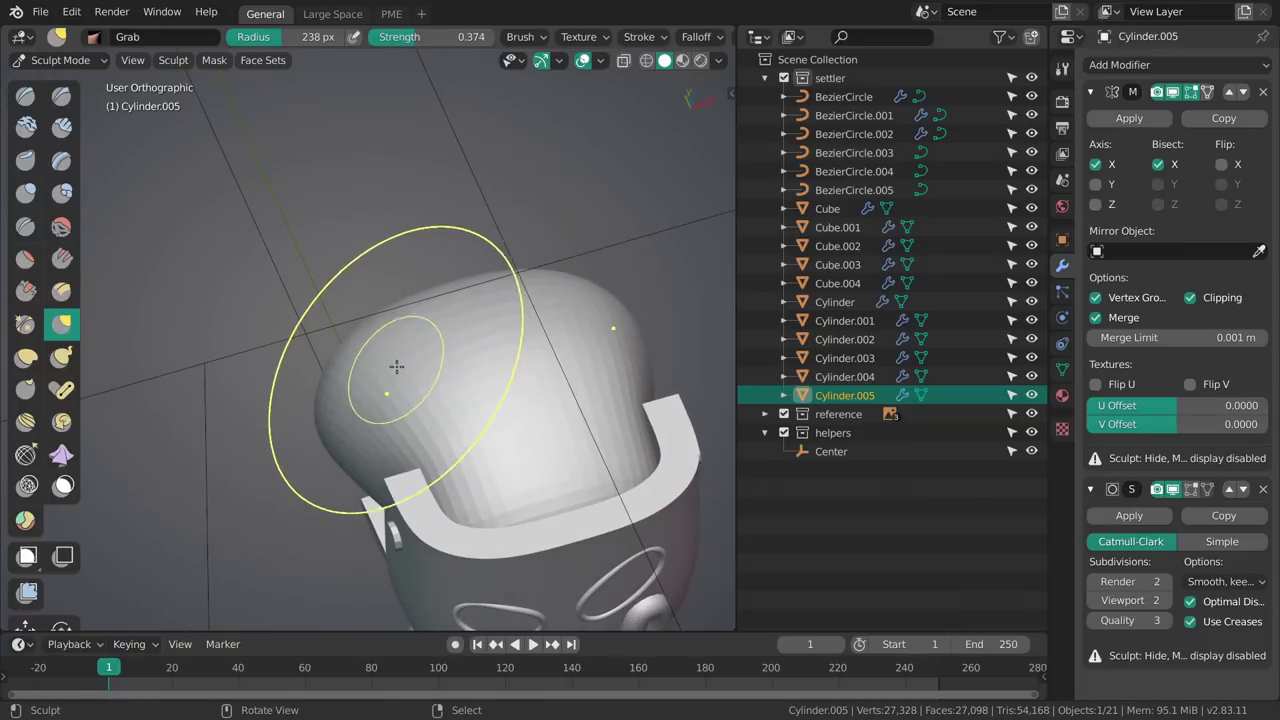
scroll(636, 38, down, 8)
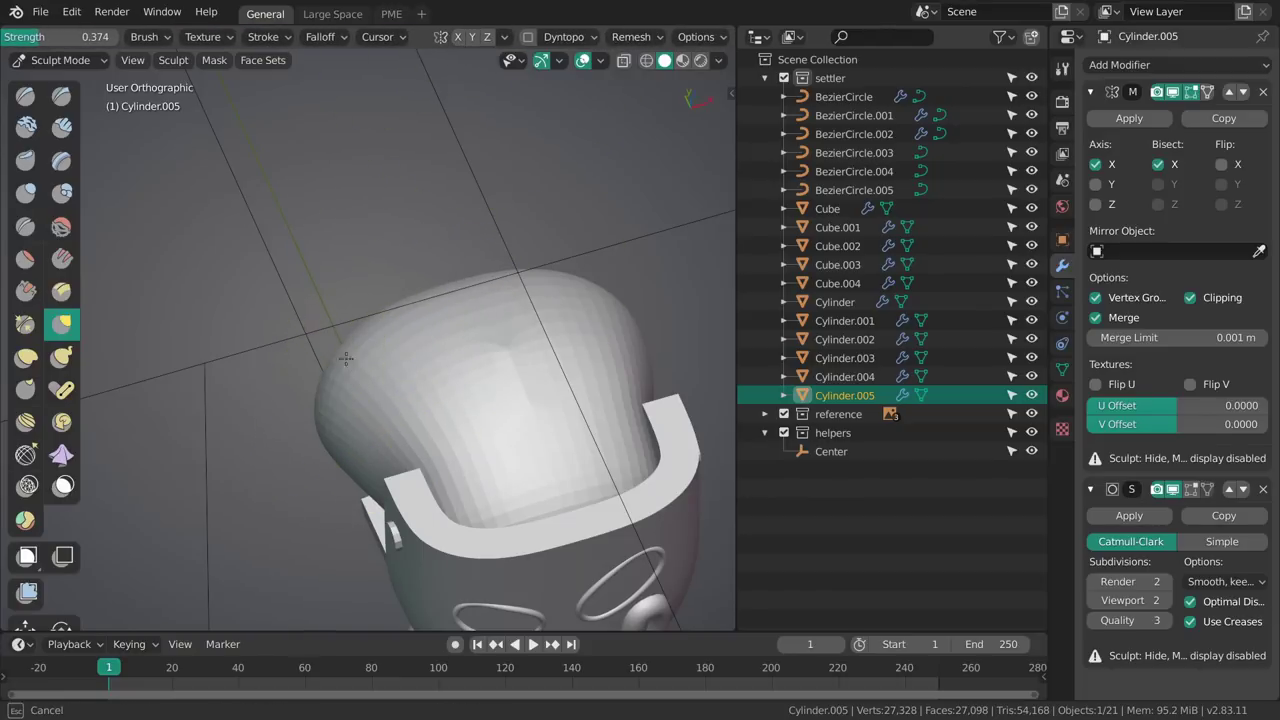
middle_drag(509, 268, 576, 304)
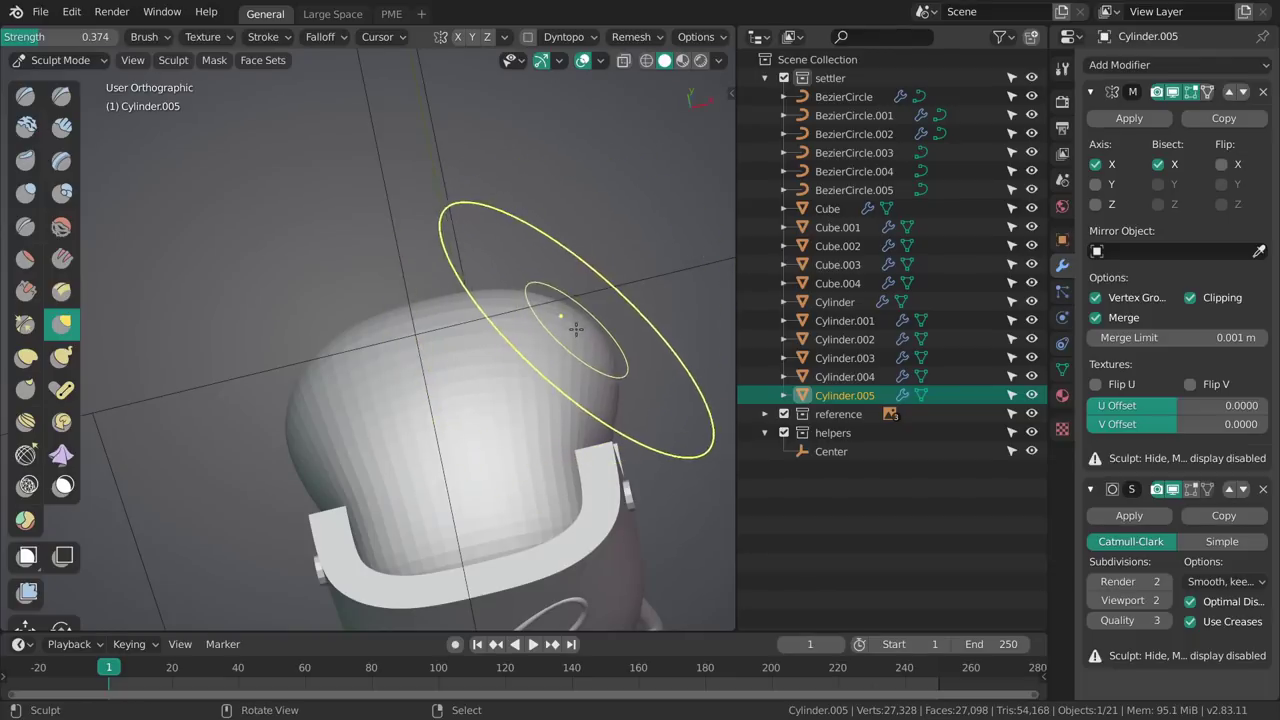
mouse_move(530, 241)
mouse_down()
mouse_move(620, 335)
mouse_move(563, 290)
mouse_move(565, 266)
mouse_up()
click(458, 36)
key(ctrl+z)
Show the wireframe overlay and shift an edge loop on the back of the hair in Edit Mode.
mouse_move(552, 398)
middle_down()
mouse_move(503, 291)
mouse_move(586, 220)
mouse_move(491, 364)
mouse_move(528, 368)
mouse_move(363, 423)
mouse_move(463, 427)
mouse_move(506, 400)
mouse_move(472, 430)
mouse_move(534, 383)
middle_up()
key(shift+z)
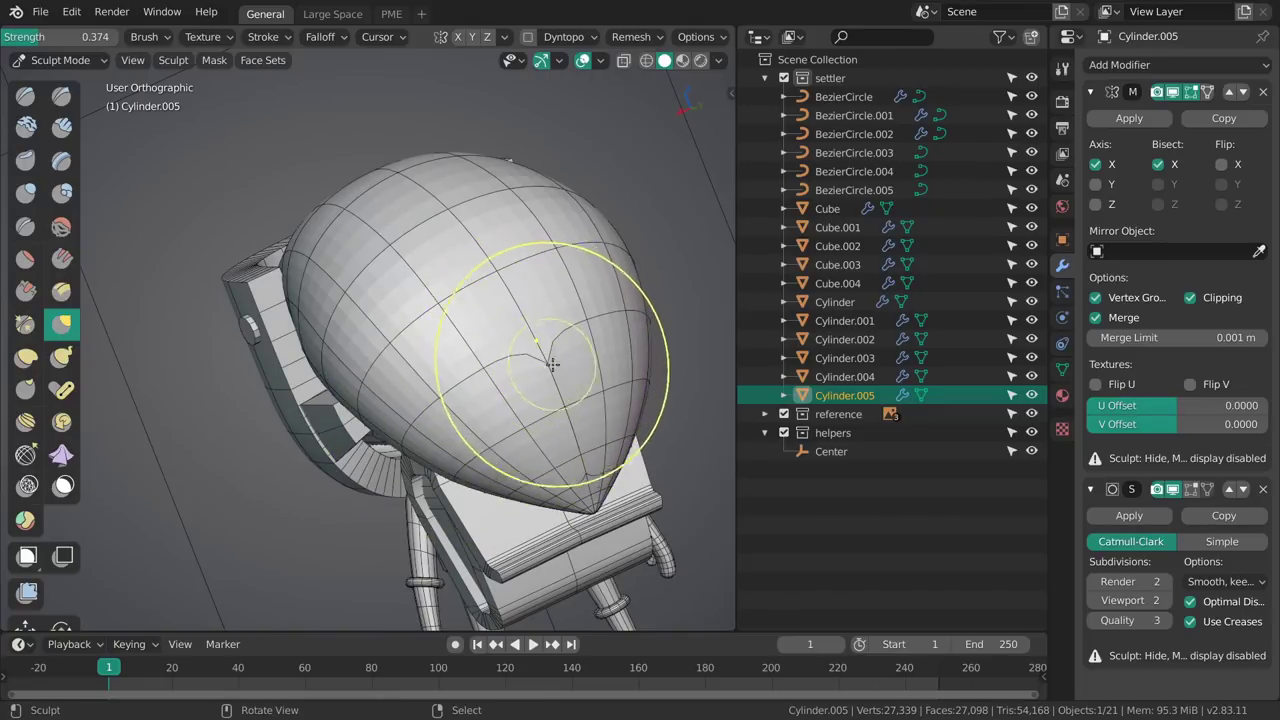
mouse_move(497, 343)
middle_down()
mouse_move(550, 346)
mouse_move(556, 334)
mouse_move(558, 349)
mouse_move(501, 418)
middle_up()
key(Tab)
alt+right_click(558, 350)
drag(461, 375, 520, 375)
key(Tab)
middle_drag(605, 337, 521, 377)
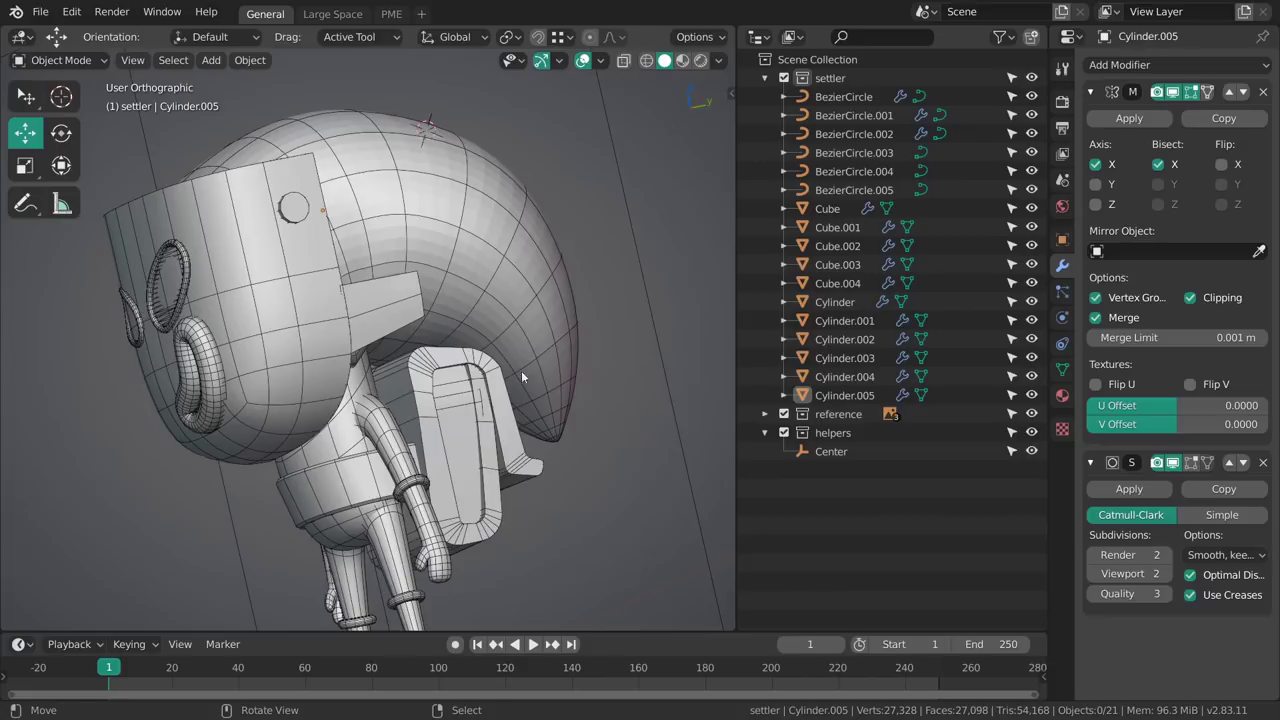
Deselect everything and compare the hair with the reference sketches from the right, left and front views.
right_click(495, 311)
key(alt+a)
middle_drag(558, 346, 521, 286)
key(KP_3)
scroll(608, 359, down, 1)
key(grave)
click(467, 425)
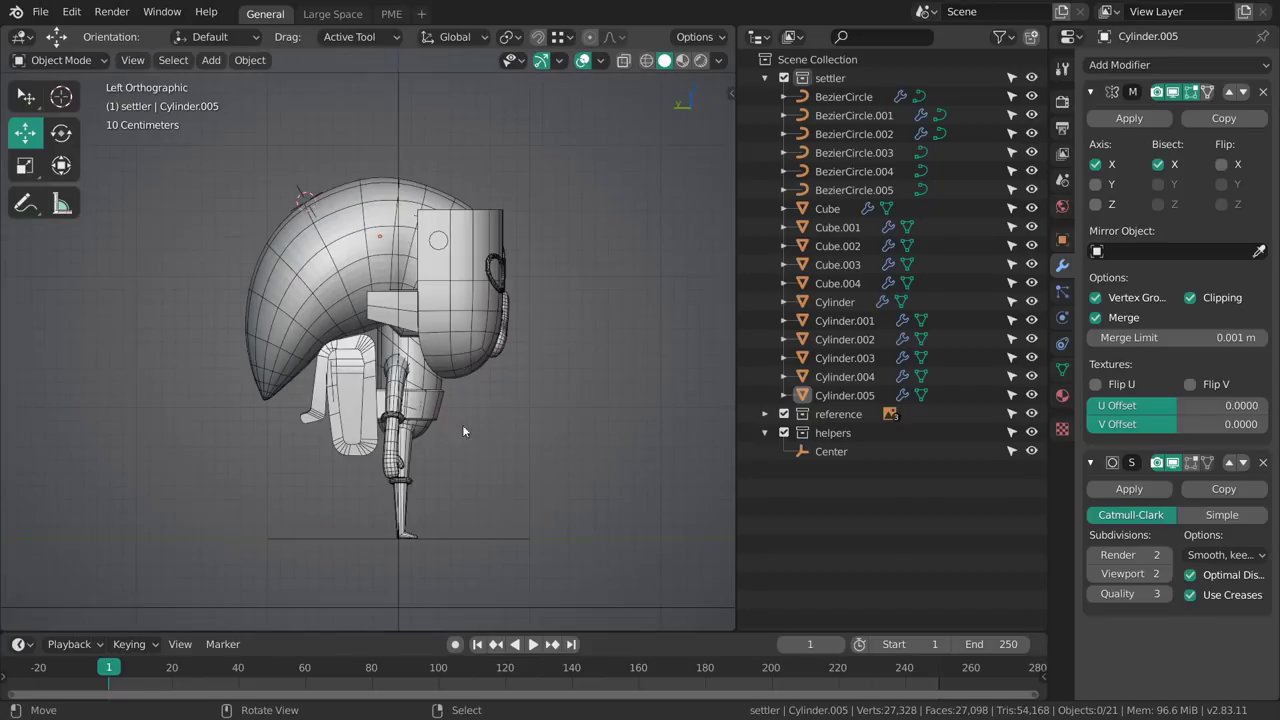
key(grave)
click(470, 382)
middle_drag(544, 346, 516, 341)
key(grave)
click(510, 354)
key(grave)
click(485, 345)
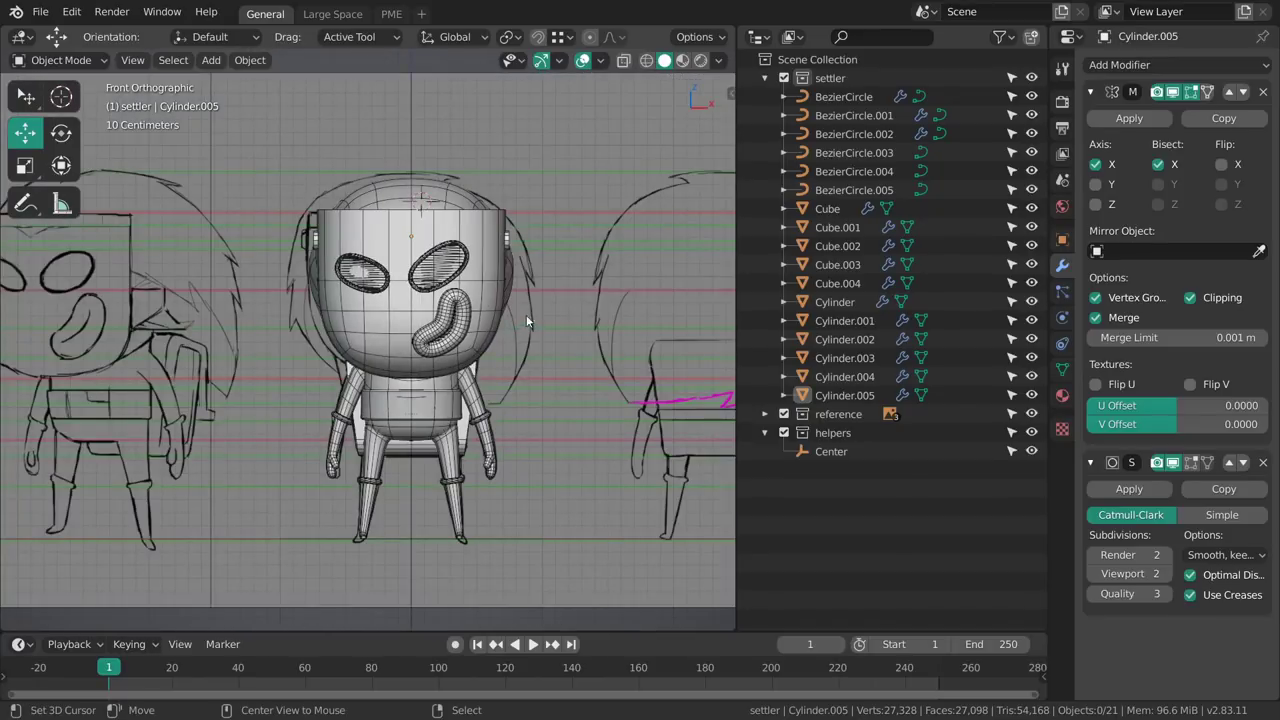
Select the hair and reopen it in Sculpt Mode with the Grab brush in the front perspective view.
middle_drag(554, 394, 494, 248)
right_click(494, 260)
mouse_move(496, 303)
shift+middle_down()
mouse_move(468, 355)
mouse_move(571, 346)
mouse_move(420, 374)
mouse_move(628, 378)
shift+middle_up()
key(KP_1)
key(ctrl+Tab)
click(471, 301)
key(KP_1)
ctrl+middle_drag(490, 245, 486, 303)
mouse_move(486, 308)
shift+middle_down()
mouse_move(454, 286)
mouse_move(426, 228)
mouse_move(448, 213)
shift+middle_up()
shift+middle_drag(563, 279, 503, 277)
key(KP_5)
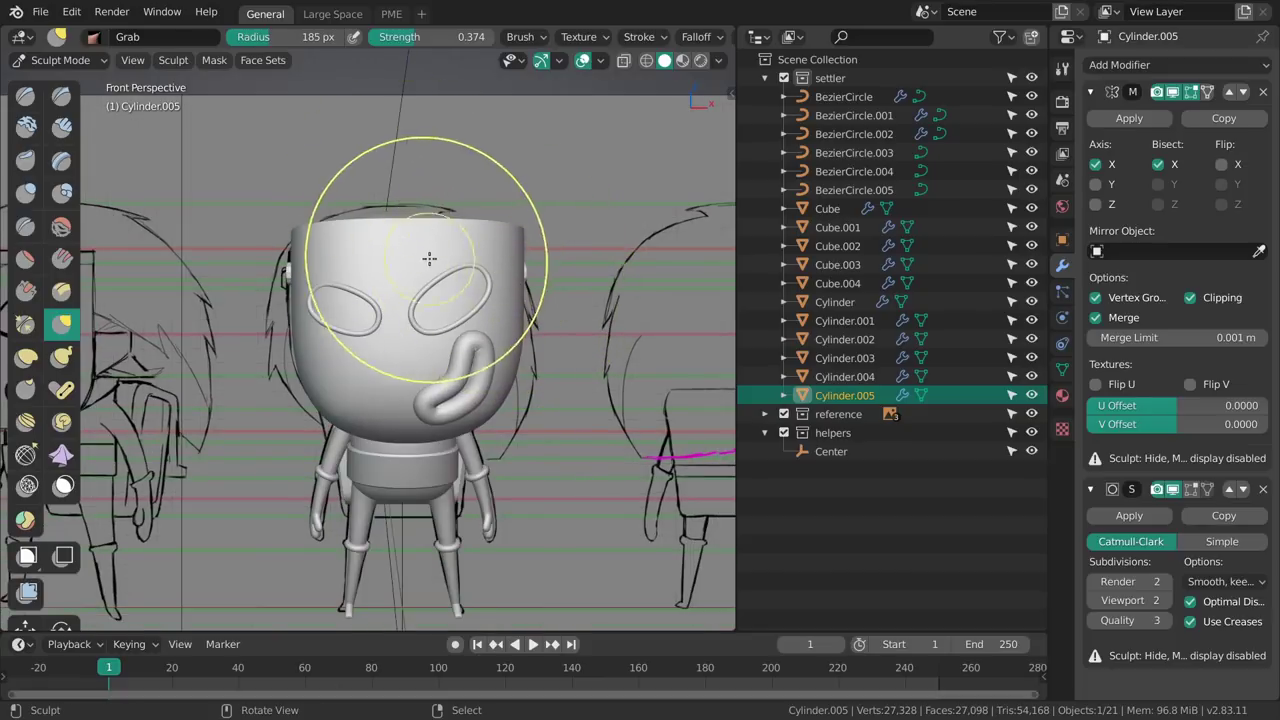
shift+middle_drag(430, 251, 446, 273)
scroll(459, 258, down, 2)
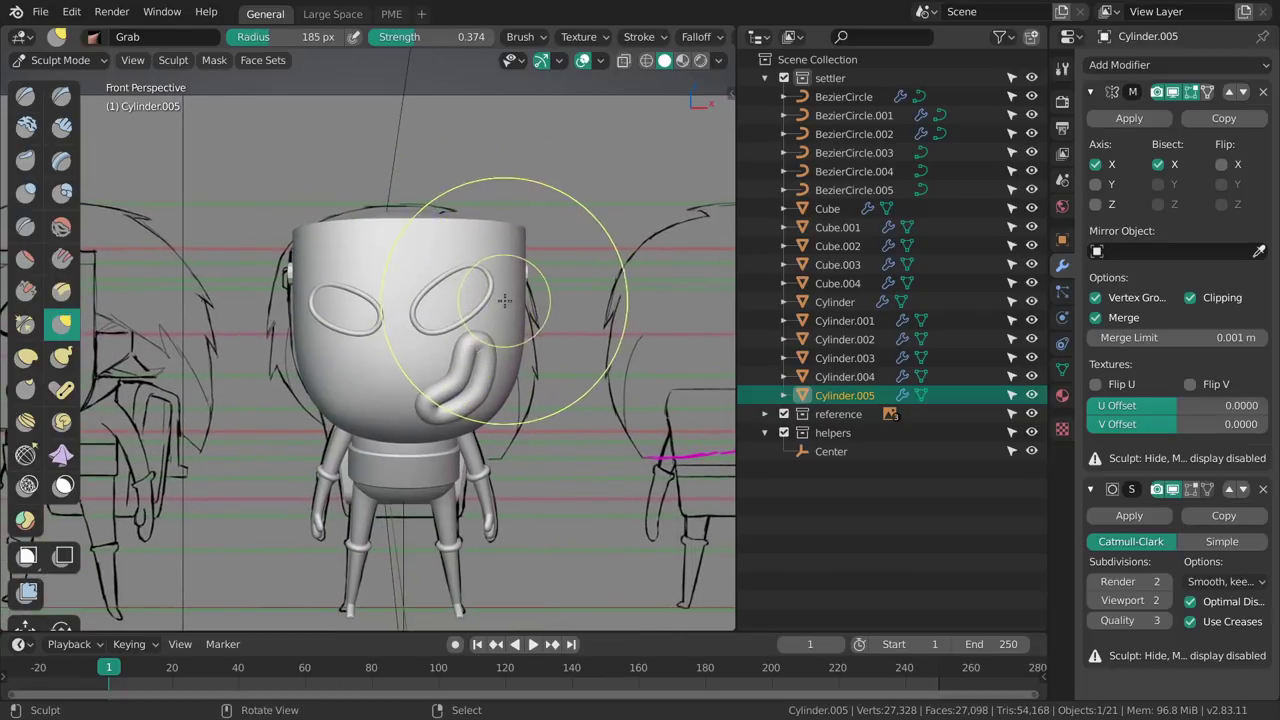
Inflate the hair's front end inside the head rim with the Inflate/Deflate brush at 234, 220 and 192 px radii.
middle_drag(514, 240, 524, 285)
key(KP_5)
key(KP_5)
mouse_move(522, 354)
middle_down()
mouse_move(510, 345)
mouse_move(529, 571)
mouse_move(538, 308)
mouse_move(491, 286)
mouse_move(466, 330)
middle_up()
key(i)
key(f)
click(531, 333)
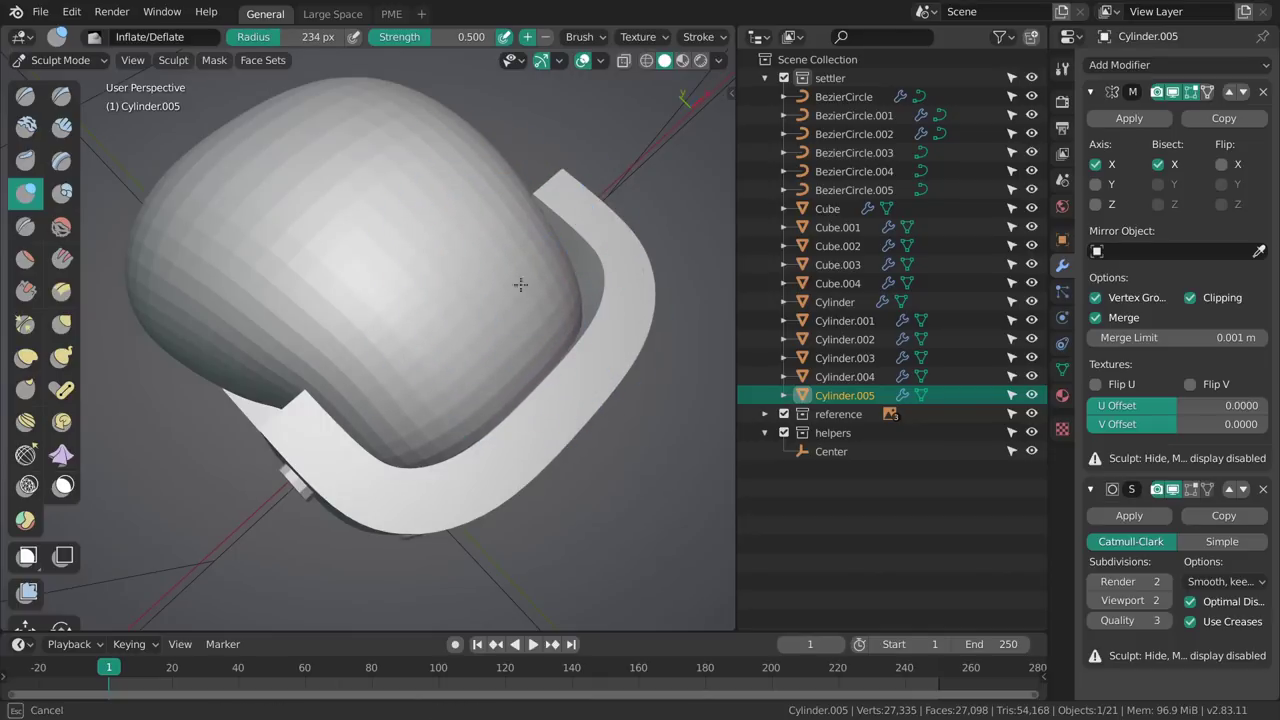
middle_drag(592, 313, 437, 262)
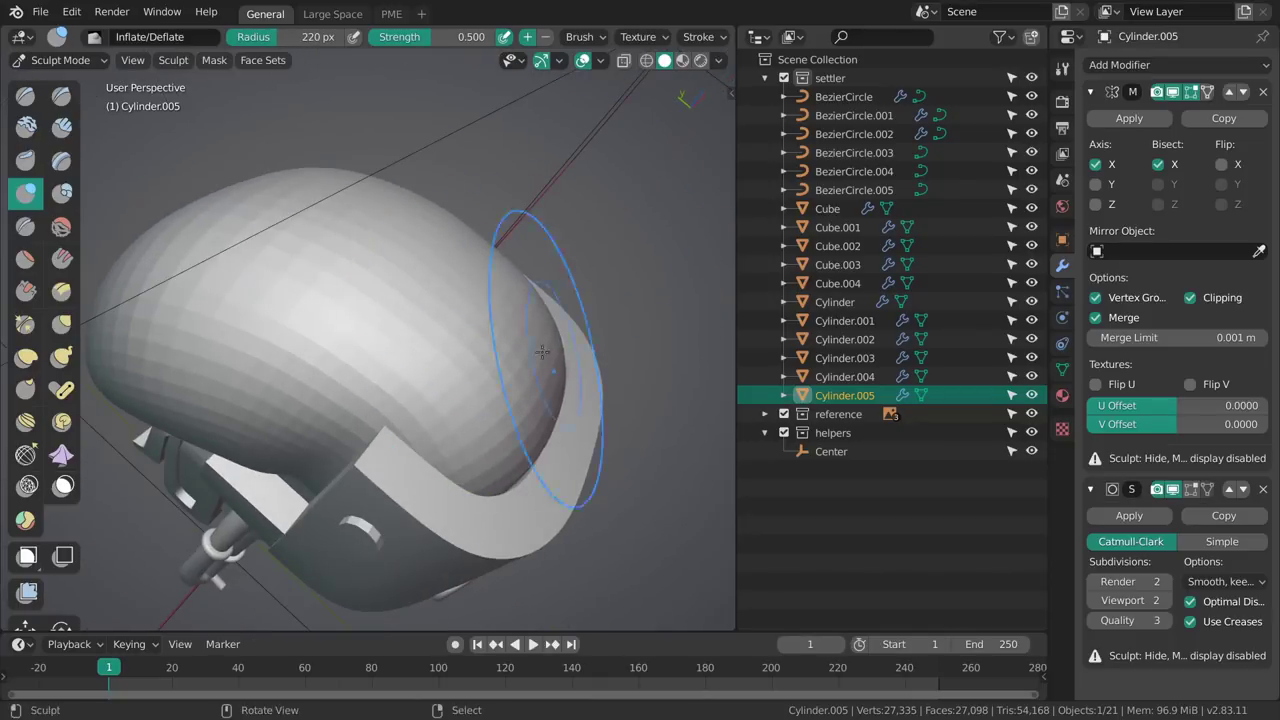
mouse_move(513, 338)
middle_down()
mouse_move(502, 365)
mouse_move(554, 397)
mouse_move(491, 386)
mouse_move(390, 414)
middle_up()
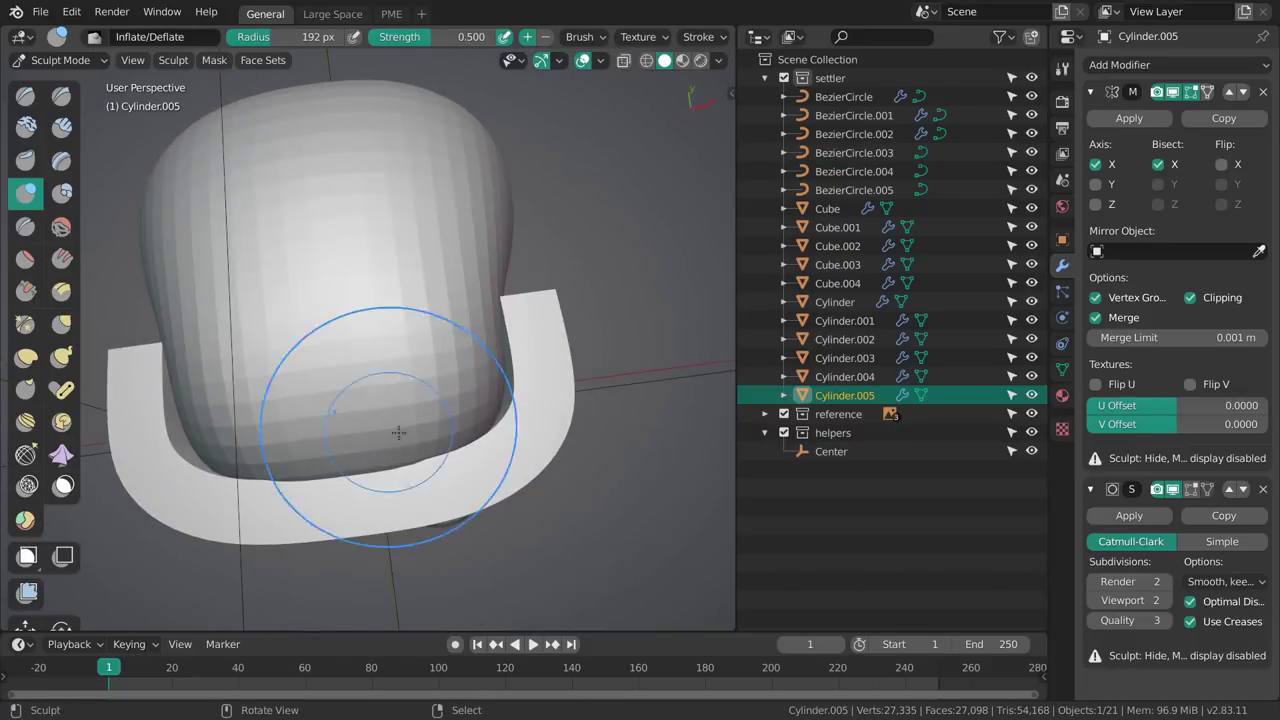
middle_drag(446, 456, 455, 470)
Shape the hair's front corners inside the curved head rim with a resized Grab brush.
key(g)
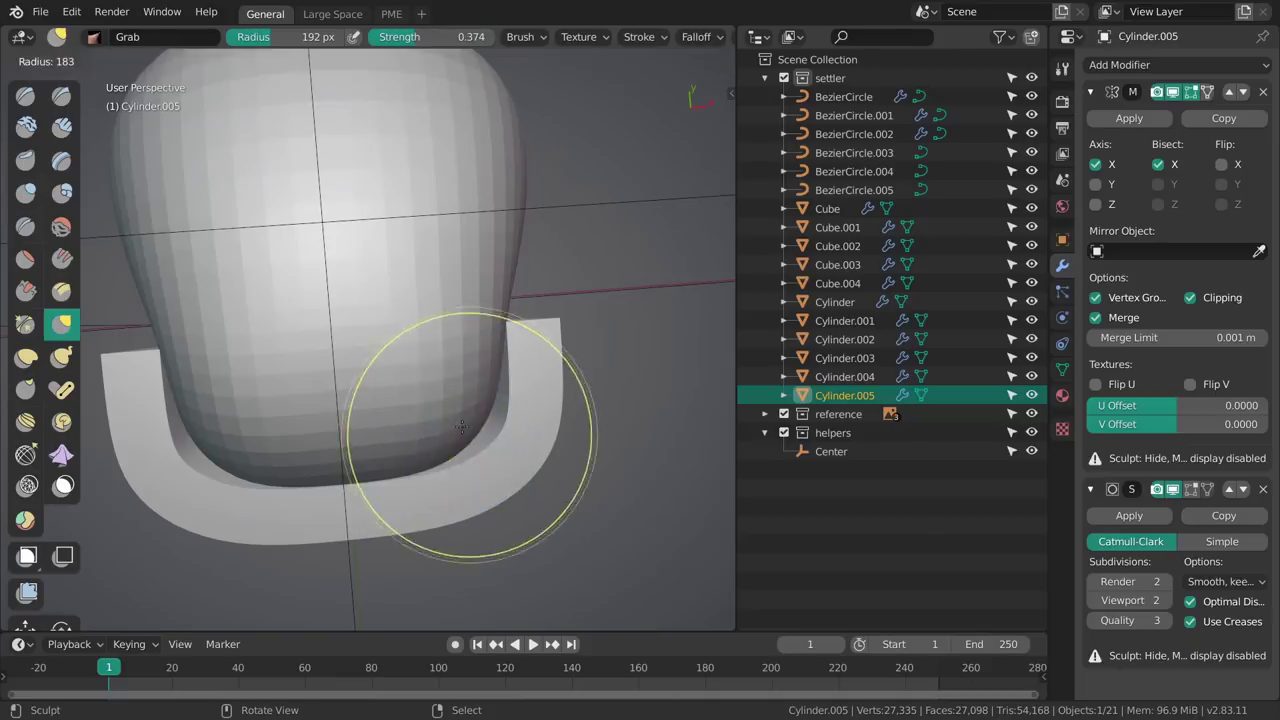
middle_drag(437, 394, 480, 424)
mouse_move(473, 473)
middle_down()
mouse_move(409, 506)
mouse_move(520, 470)
mouse_move(417, 557)
mouse_move(478, 361)
mouse_move(443, 449)
middle_up()
key(f)
click(618, 338)
Smooth out the hair's top and side contours with the Grab brush at 252 and 211 px radii.
middle_drag(500, 349, 451, 344)
key(f)
click(666, 343)
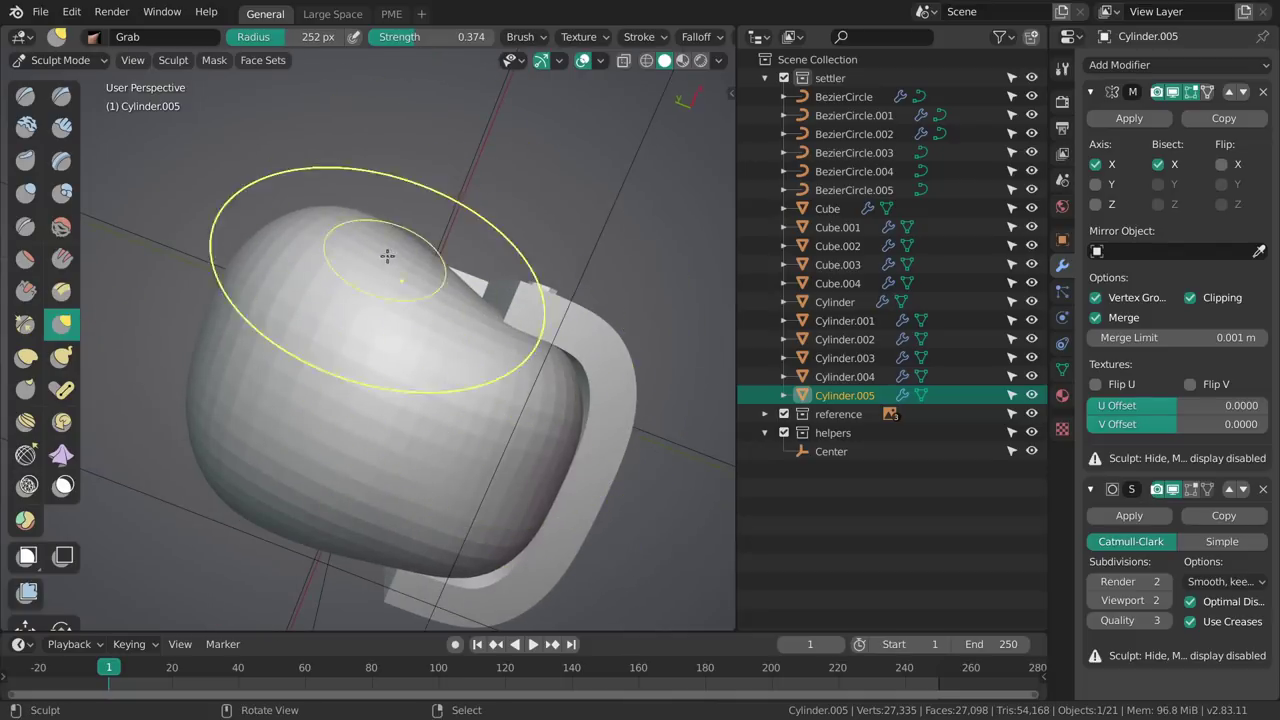
middle_drag(376, 263, 451, 194)
key(f)
click(543, 269)
mouse_move(543, 269)
middle_down()
mouse_move(546, 340)
mouse_move(397, 257)
mouse_move(410, 349)
middle_up()
Slide and nudge part of the hair's mesh in Edit Mode, and return to Sculpt Mode.
key(Tab)
key(g)
key(g)
right_click(367, 327)
drag(391, 320, 384, 319)
mouse_move(390, 318)
middle_down()
mouse_move(537, 284)
mouse_move(583, 408)
mouse_move(413, 328)
mouse_move(612, 226)
middle_up()
key(Tab)
key(ctrl+Tab)
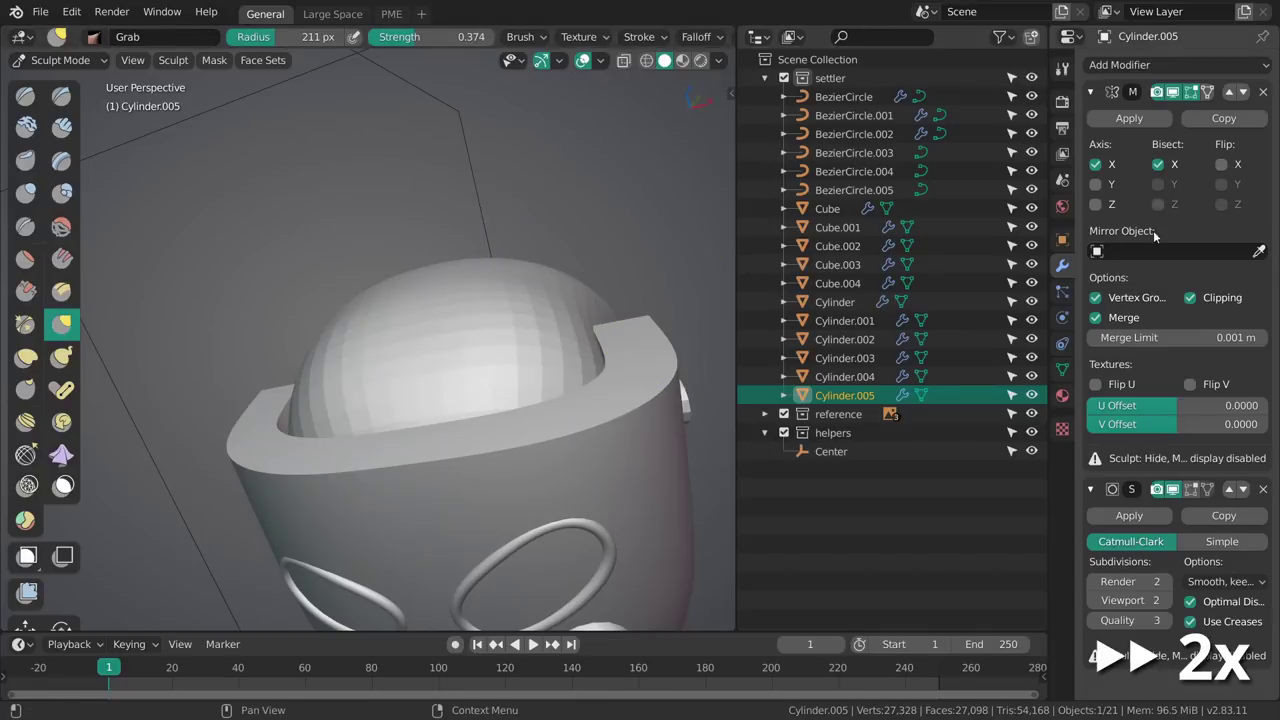
Toggle the Subdivision modifier's viewport display and refine the hair's outline with a resized Grab brush.
click(1175, 492)
mouse_move(680, 385)
middle_down()
mouse_move(531, 354)
mouse_move(362, 286)
middle_up()
key(f)
click(330, 303)
drag(362, 286, 357, 281)
mouse_move(405, 318)
middle_down()
mouse_move(387, 302)
mouse_move(443, 371)
mouse_move(443, 400)
mouse_move(423, 371)
mouse_move(410, 385)
mouse_move(430, 305)
mouse_move(500, 286)
mouse_move(471, 329)
mouse_move(425, 310)
mouse_move(451, 228)
middle_up()
drag(357, 137, 360, 131)
Examine the hair's overall shape around the head from several angles in Object Mode.
key(ctrl+Tab)
scroll(452, 339, down, 4)
key(alt+a)
key(grave)
mouse_move(452, 339)
middle_down()
mouse_move(571, 397)
mouse_move(505, 320)
middle_up()
click(528, 366)
right_click(422, 298)
ctrl+middle_drag(425, 300, 470, 372)
middle_drag(530, 340, 430, 380)
ctrl+middle_drag(430, 380, 436, 312)
key(alt+a)
right_click(514, 283)
mouse_move(543, 230)
middle_down()
mouse_move(520, 262)
mouse_move(489, 251)
mouse_move(434, 266)
mouse_move(443, 337)
mouse_move(406, 294)
mouse_move(490, 362)
mouse_move(437, 299)
mouse_move(424, 352)
middle_up()
Return the hair to Sculpt Mode with the Inflate/Deflate brush and work on its shape from another angle.
key(ctrl+Tab)
click(459, 278)
key(i)
middle_drag(498, 335, 397, 373)
mouse_move(369, 317)
middle_down()
mouse_move(423, 351)
mouse_move(423, 309)
mouse_move(399, 302)
mouse_move(408, 334)
mouse_move(391, 266)
mouse_move(478, 369)
mouse_move(426, 294)
mouse_move(449, 251)
mouse_move(438, 293)
mouse_move(380, 289)
mouse_move(423, 349)
mouse_move(508, 316)
mouse_move(474, 300)
mouse_move(386, 342)
middle_up()
Select the rear part of the hair mesh in Edit Mode, growing the selection outward from the tip, and show it from the right side.
key(KP_3)
scroll(395, 380, up, 2)
key(Tab)
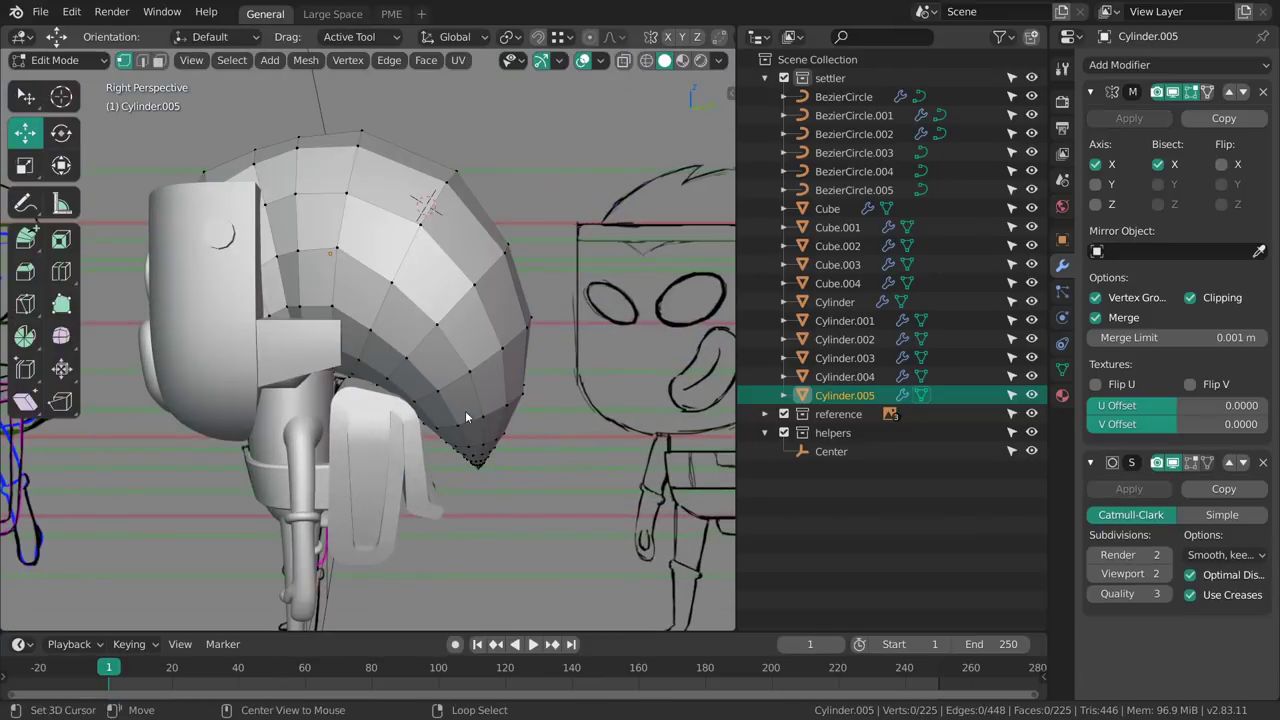
alt+middle_click(396, 300)
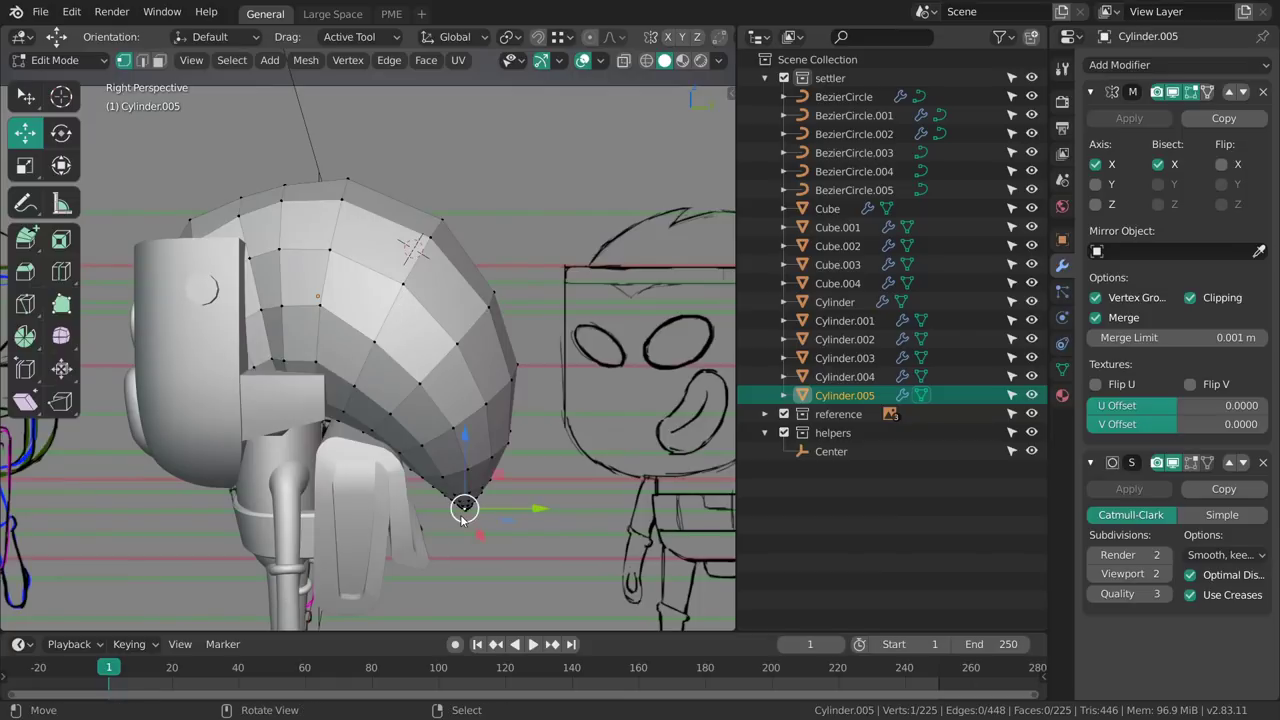
middle_drag(462, 517, 515, 413)
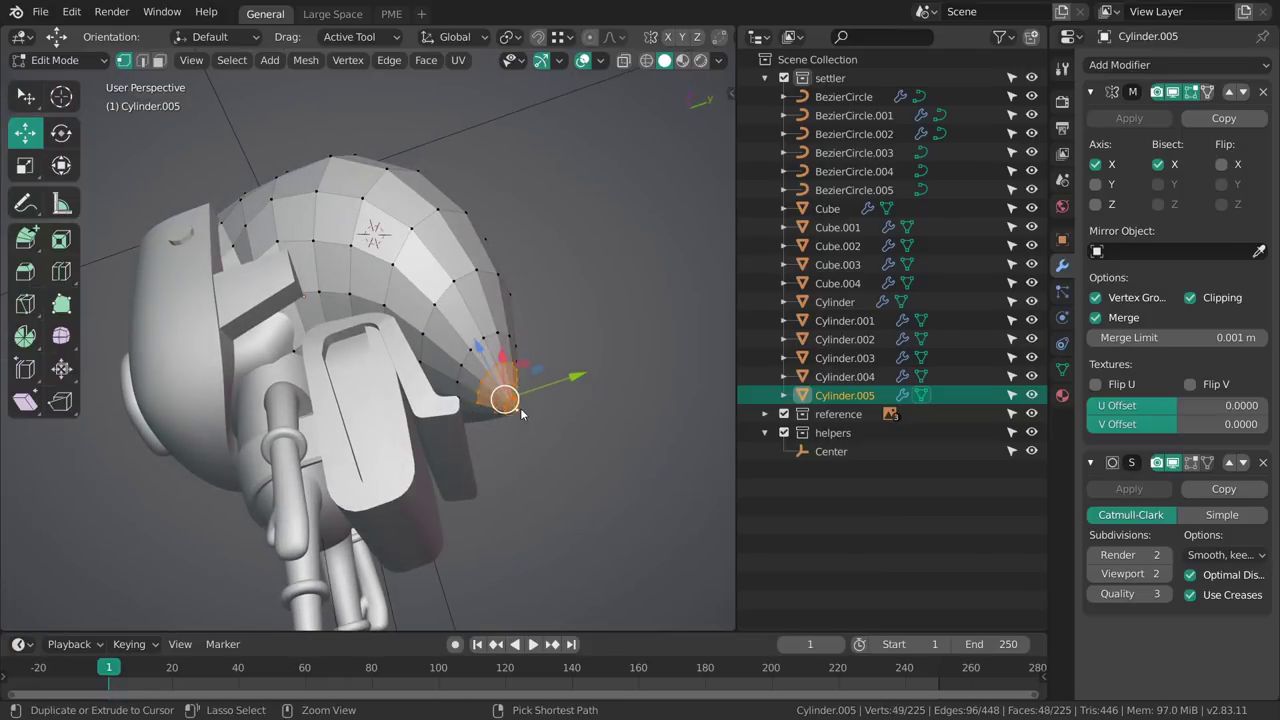
key(ctrl+KP_Add)
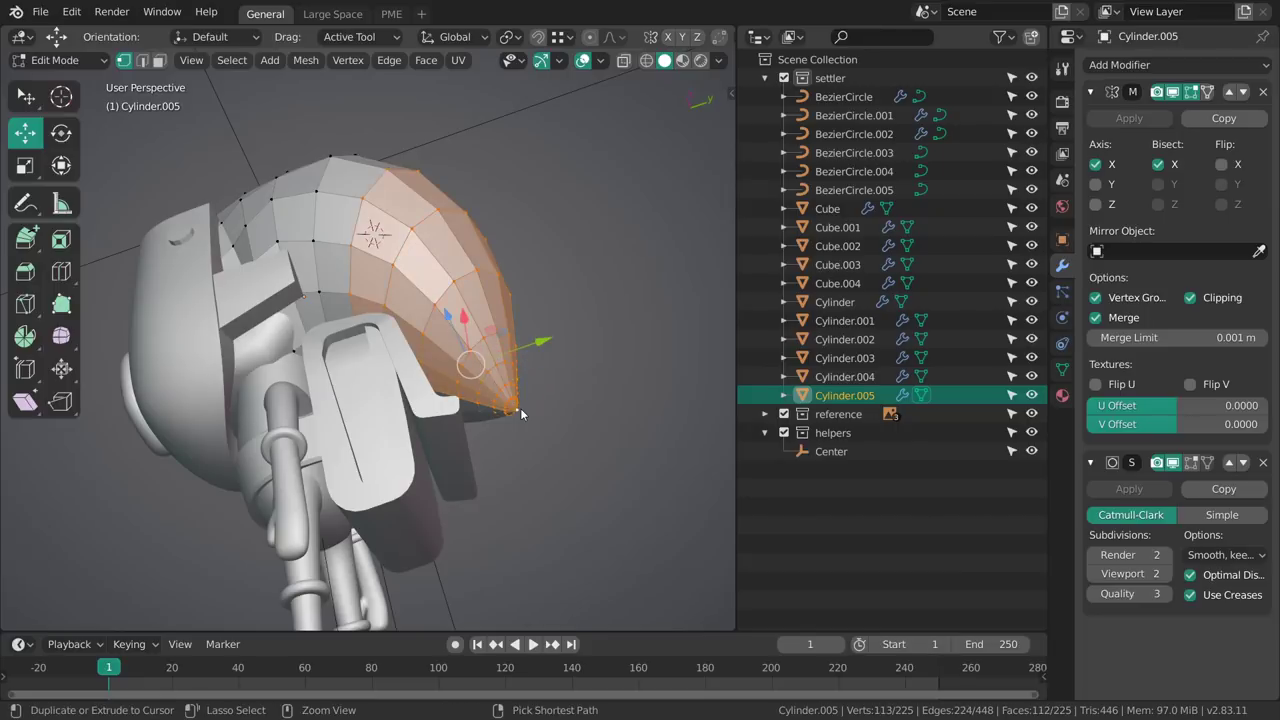
key(KP_3)
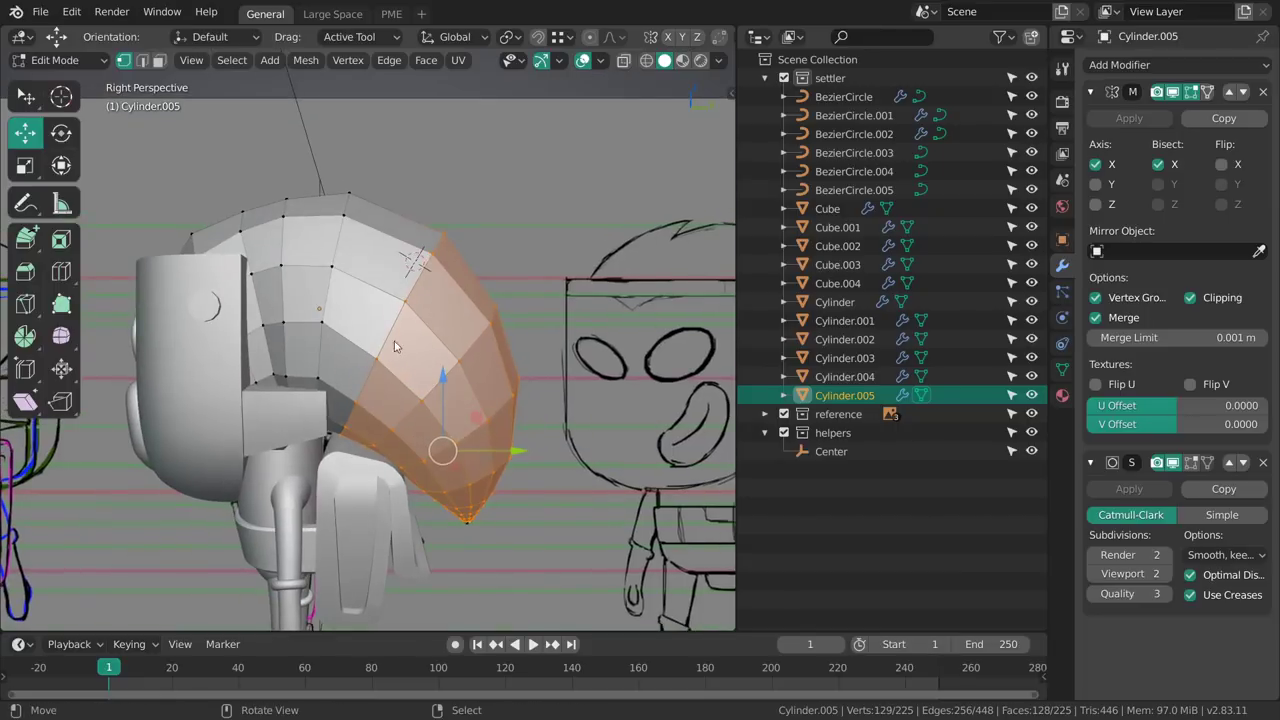
Bend the selected rear part of the hair upward in several small passes from different pivot points.
key(shift+w)
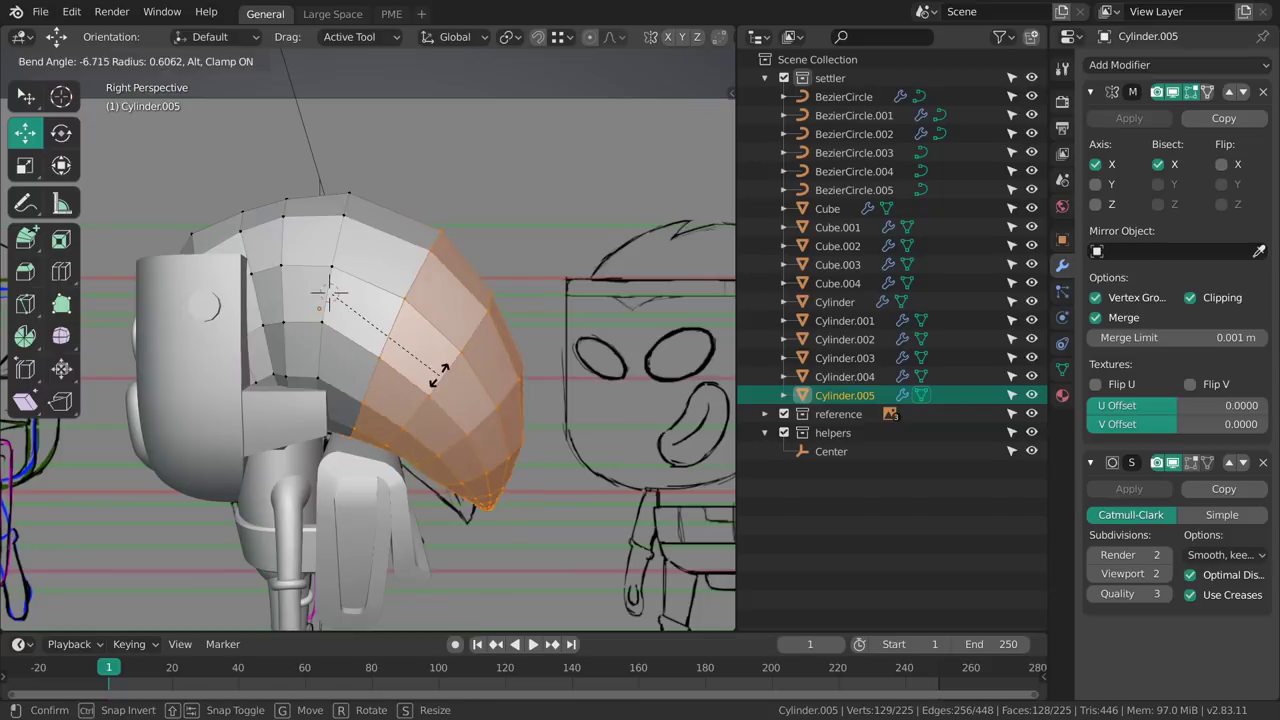
click(452, 374)
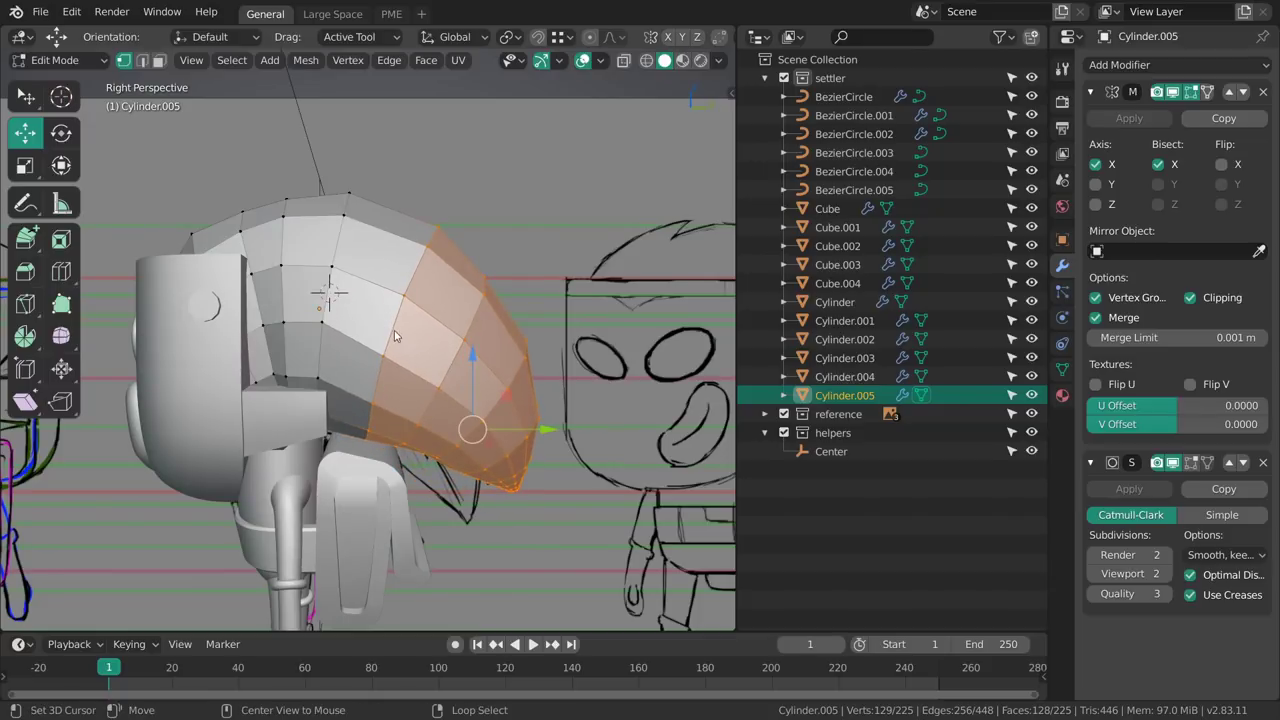
key(shift+w)
click(470, 378)
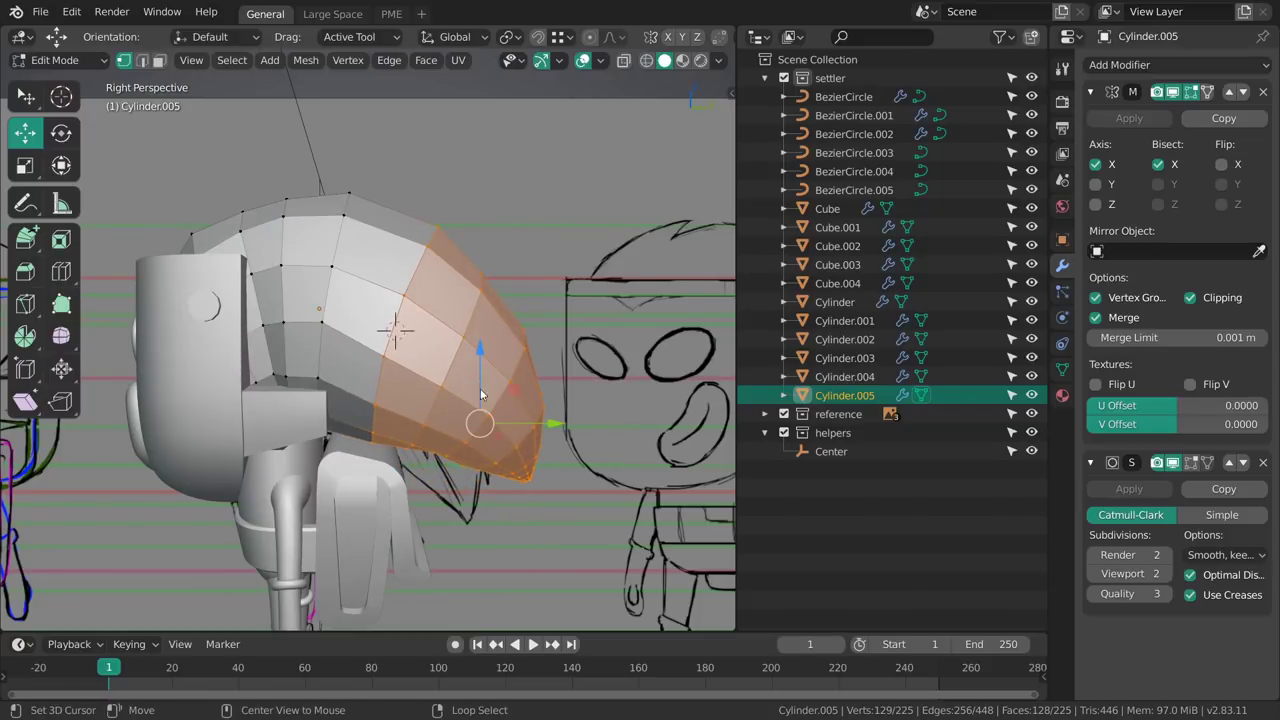
key(shift+w)
click(515, 415)
key(w)
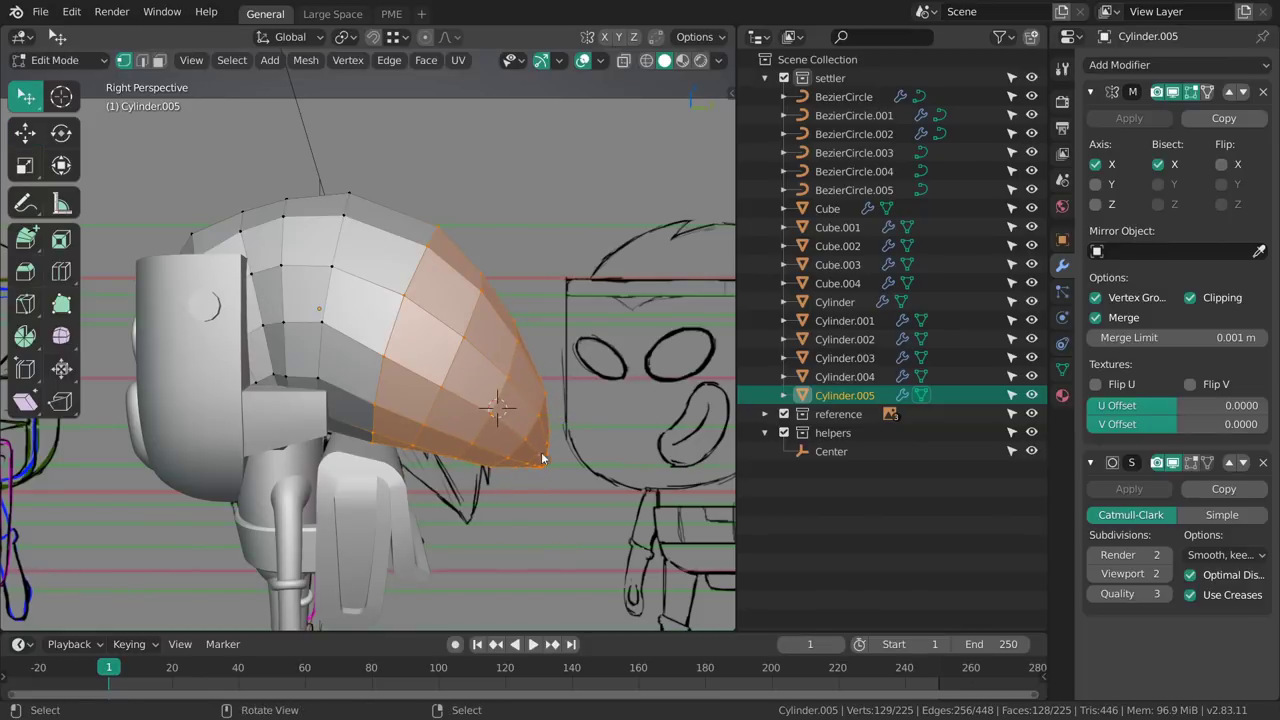
key(shift+w)
click(548, 458)
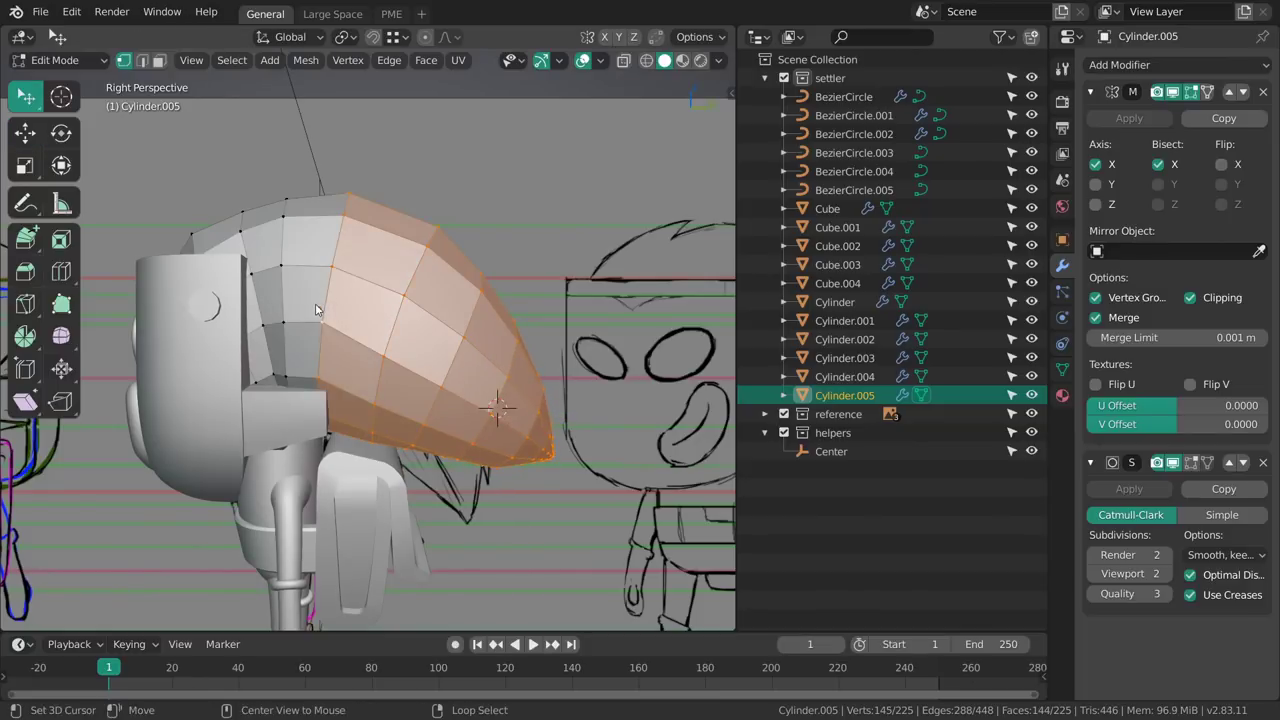
Bend the rear hair section, including one more face loop, farther upward, clear the selection and leave Edit Mode.
key(shift+w)
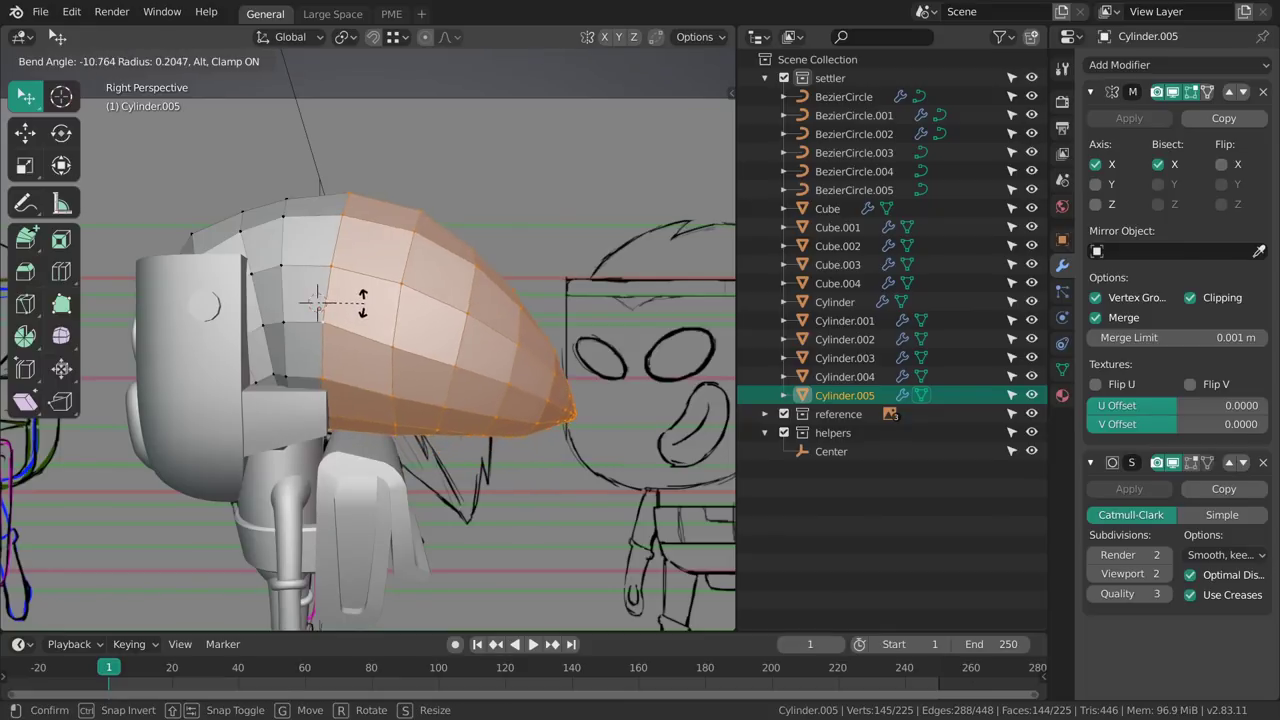
click(363, 303)
key(alt+a)
mouse_move(468, 361)
shift+middle_down()
mouse_move(516, 375)
mouse_move(486, 323)
mouse_move(334, 540)
mouse_move(389, 323)
shift+middle_up()
scroll(510, 372, down, 1)
alt+click(444, 326)
key(Tab)
right_click(431, 346)
Enter Sculpt Mode in the right view and reshape the hair's underside near the tip with a resized Grab brush.
key(KP_3)
key(alt+a)
shift+middle_drag(531, 382, 480, 350)
right_click(526, 338)
scroll(480, 357, up, 2)
key(ctrl+Tab)
click(500, 430)
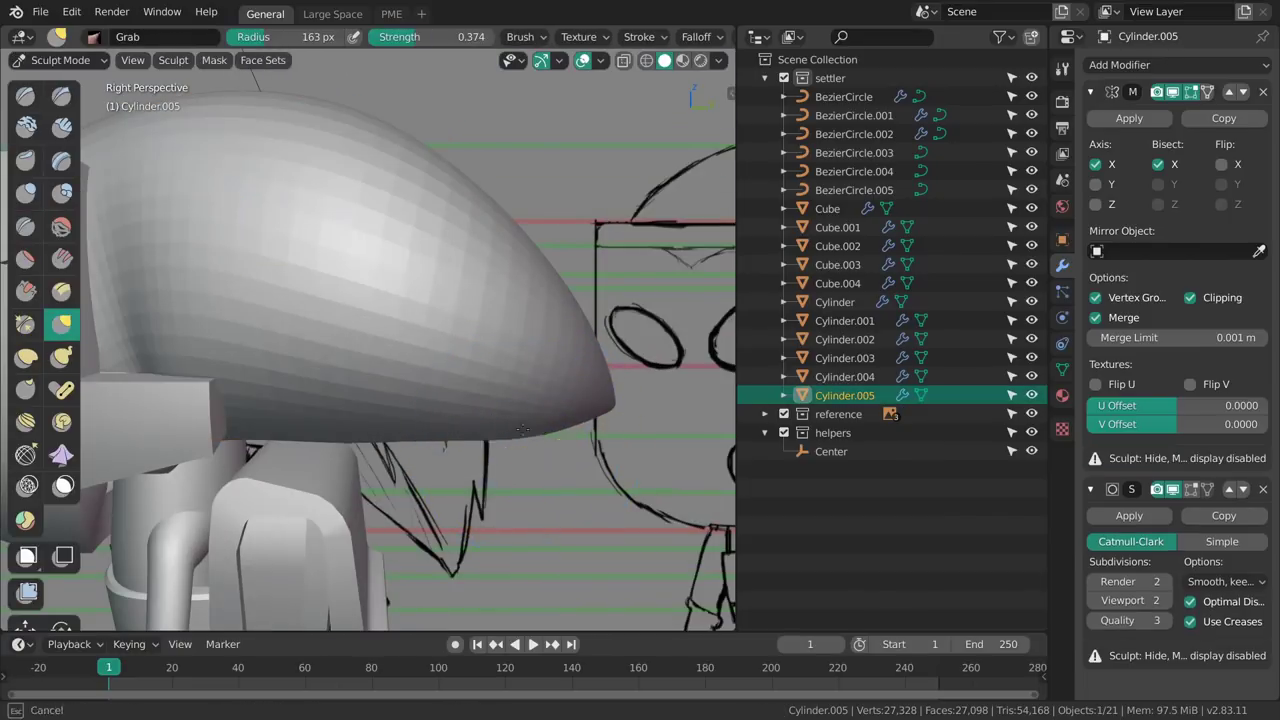
key(f)
click(560, 428)
shift+middle_drag(558, 415, 515, 345)
scroll(515, 345, down, 1)
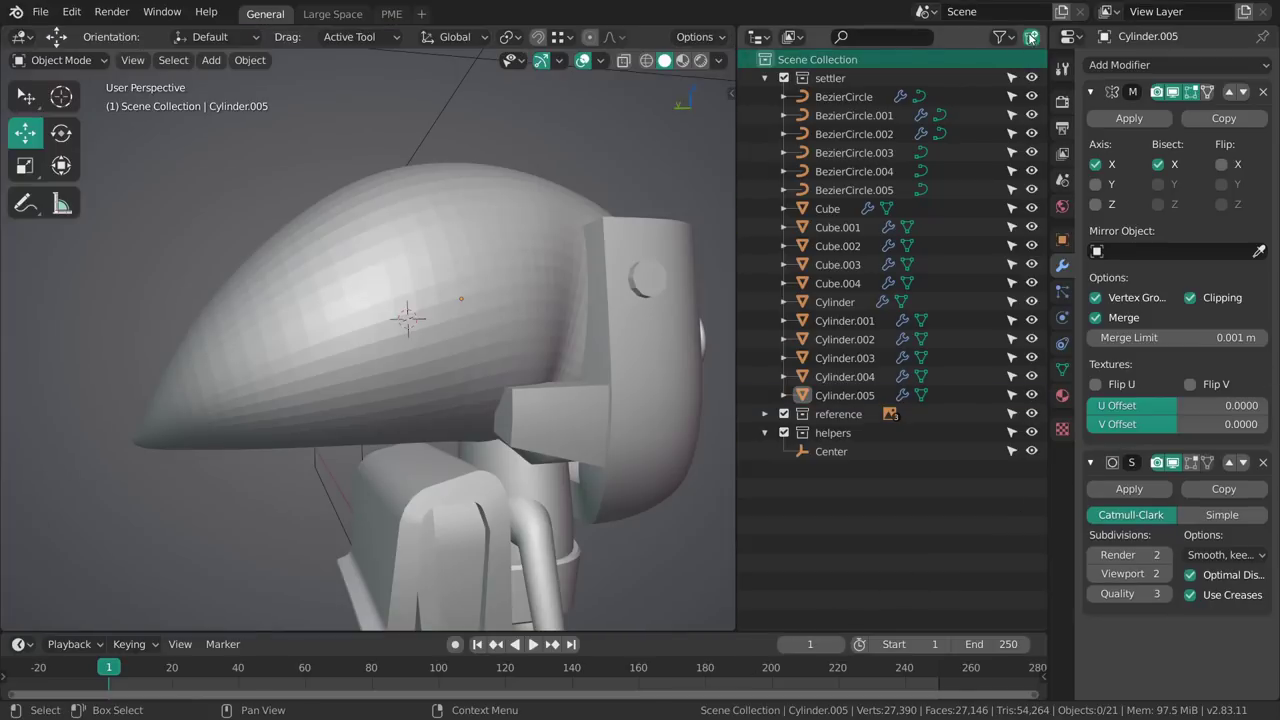
Create a collection named temp and move an in-place duplicate of the hair into it.
click(1031, 36)
double_click(843, 470)
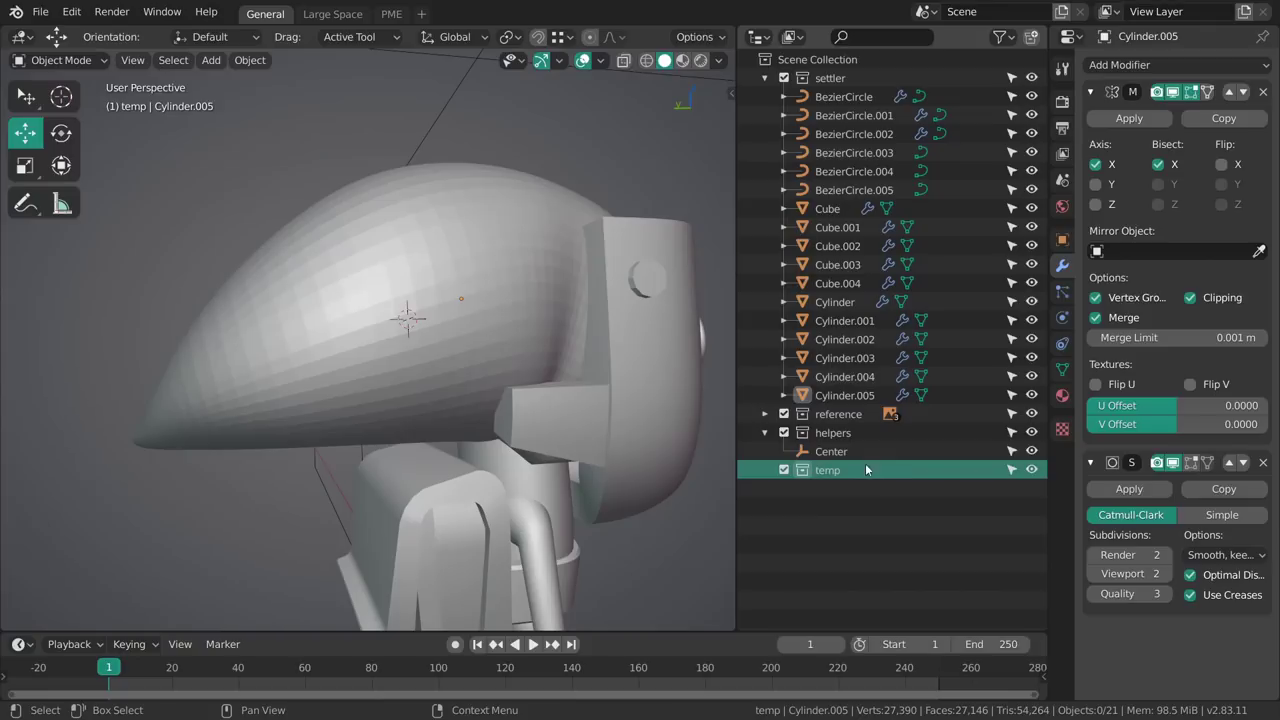
click(500, 327)
key(shift+d)
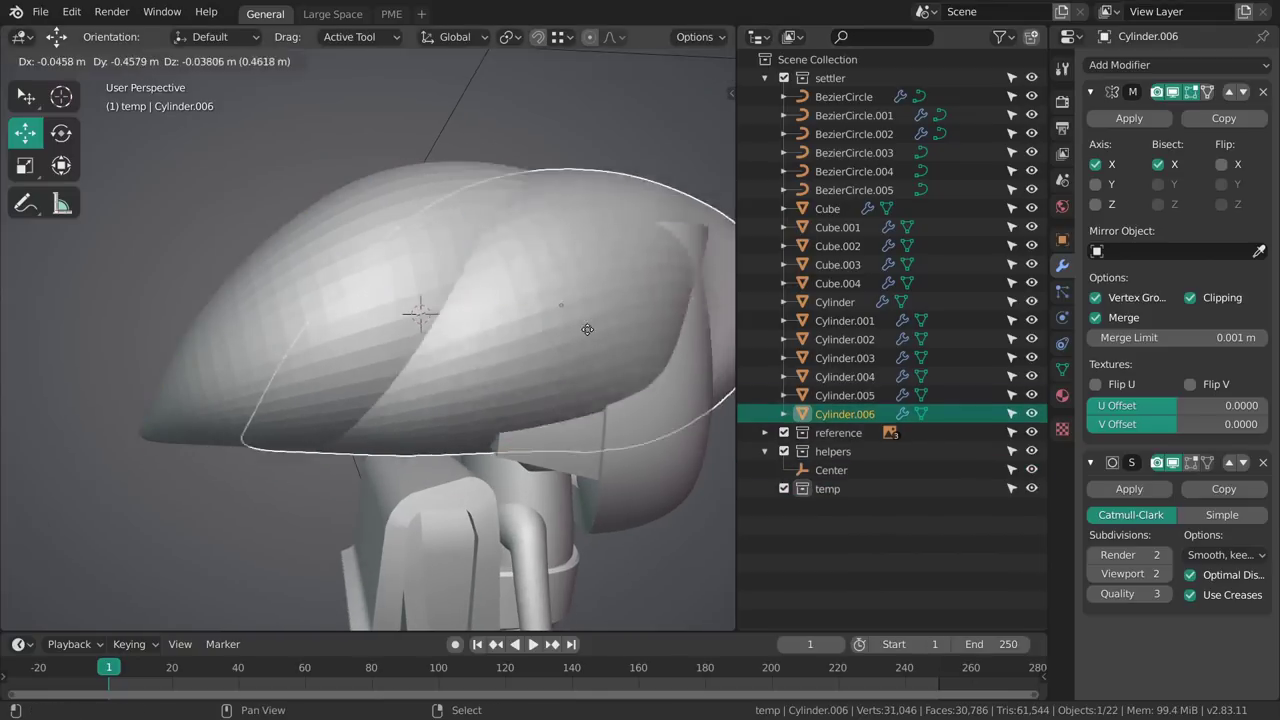
right_click(467, 273)
key(m)
click(483, 378)
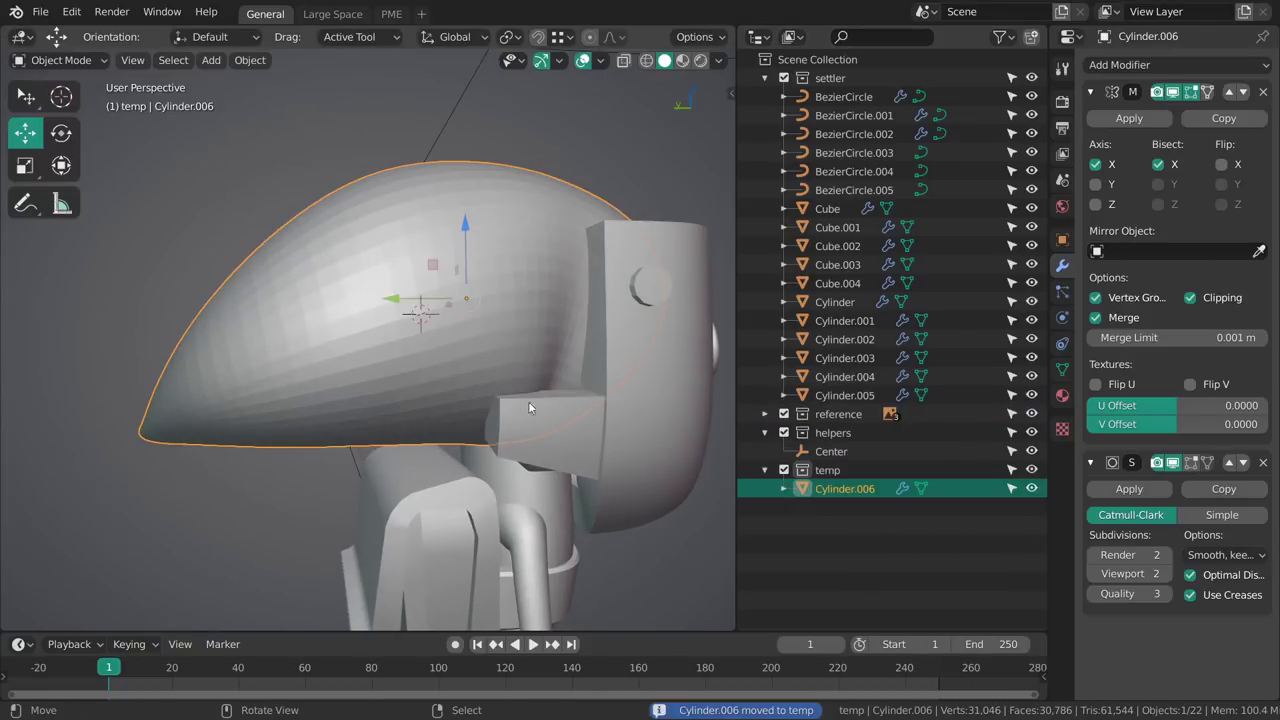
Select the original hair and exclude the temp and helpers collections from the view layer.
key(alt+a)
shift+middle_drag(465, 291, 473, 339)
click(475, 344)
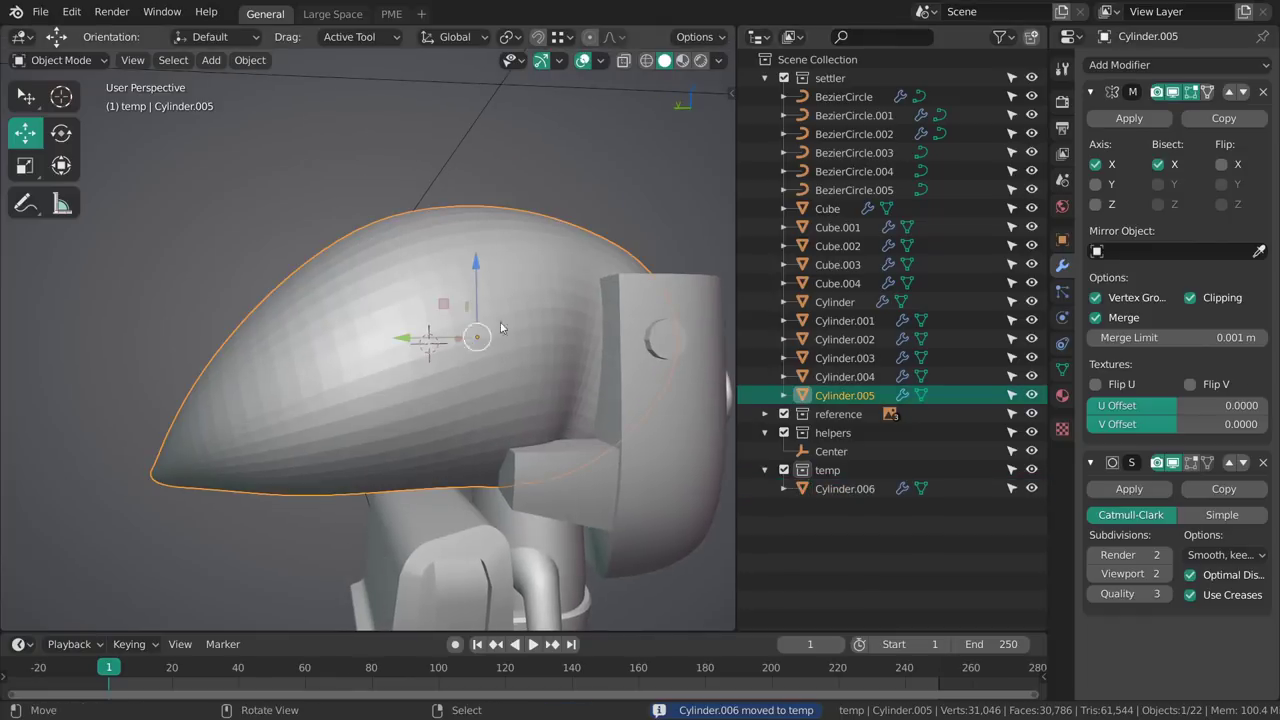
click(784, 470)
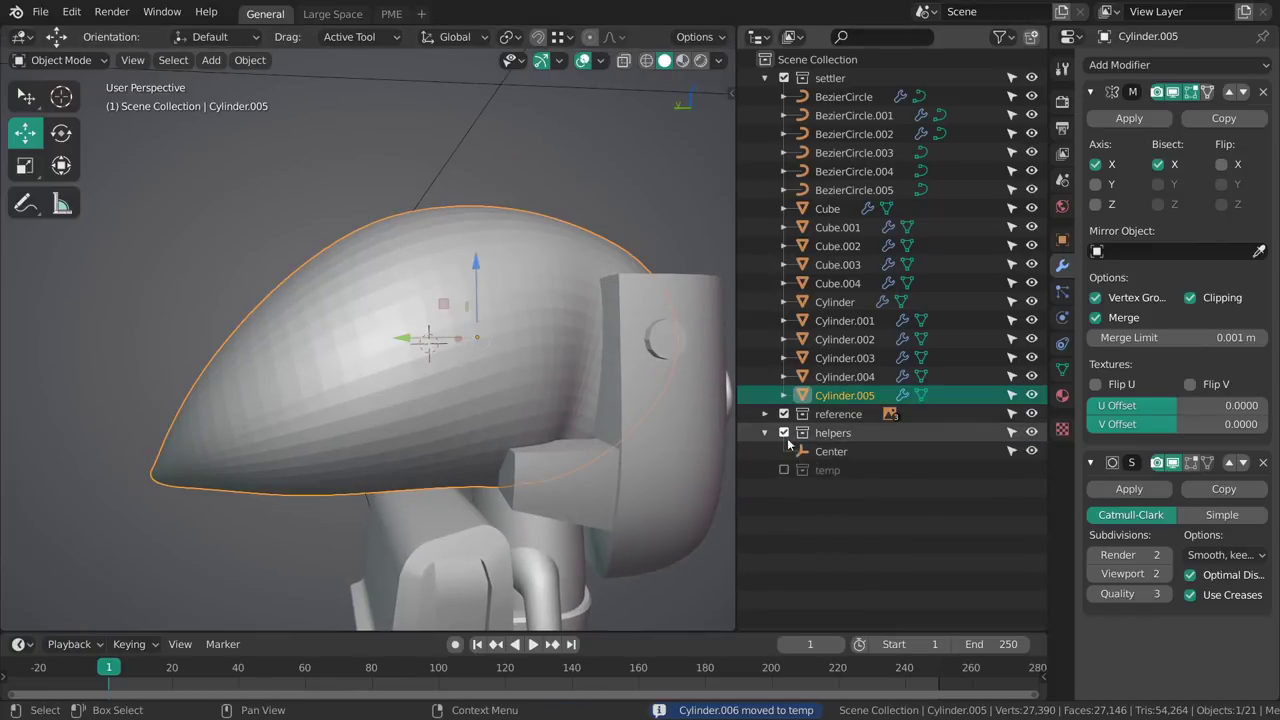
Nudge selected parts of the original hair's mesh with the Move tool in Edit Mode.
middle_drag(483, 384, 465, 403)
key(Tab)
key(shift+space)
key(g)
drag(368, 377, 376, 377)
mouse_move(480, 398)
middle_down()
mouse_move(499, 420)
mouse_move(655, 360)
mouse_move(478, 416)
middle_up()
shift+click(479, 408)
alt+right_click(476, 402)
mouse_move(448, 373)
mouse_down()
mouse_move(443, 352)
mouse_move(449, 377)
mouse_up()
middle_drag(450, 382, 477, 417)
Return the hair to Object Mode and apply its Mirror and Subdivision modifiers.
key(ctrl+Tab)
click(354, 426)
middle_drag(354, 426, 931, 213)
click(1127, 119)
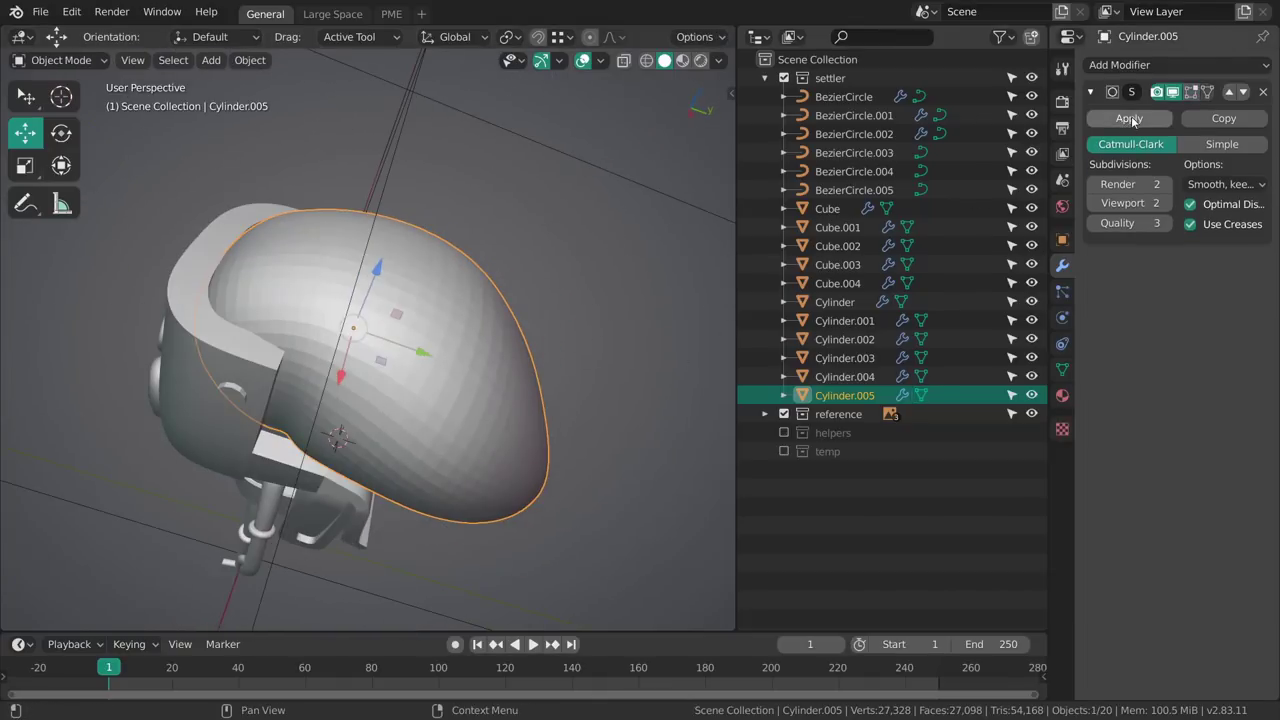
click(1133, 119)
Put the hair with applied modifiers back into Sculpt Mode and resize the Grab brush to 184 px.
mouse_move(520, 370)
middle_down()
mouse_move(446, 391)
mouse_move(457, 323)
middle_up()
key(ctrl+Tab)
click(458, 376)
middle_drag(458, 376, 378, 486)
key(f)
click(443, 473)
key(ctrl+Tab)
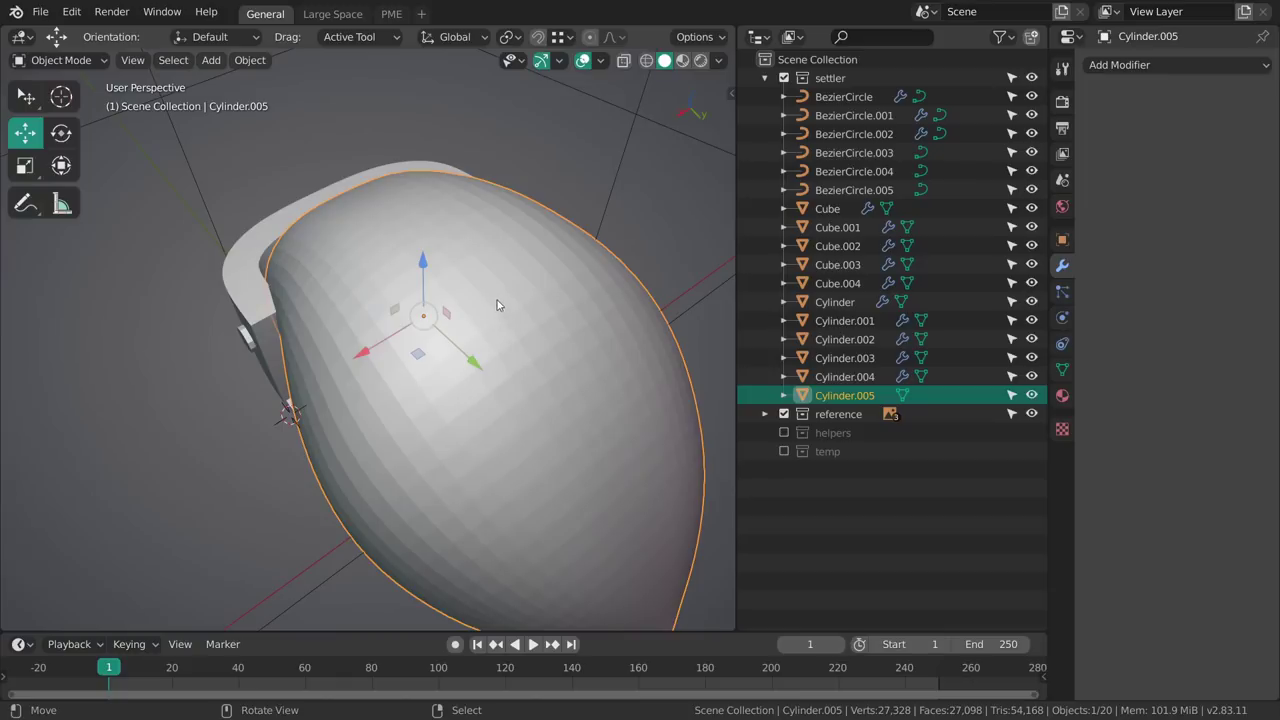
middle_drag(507, 392, 523, 287)
key(ctrl+Tab)
click(518, 340)
Refine the hair's broad side contours using the Grab brush at varying radii.
scroll(520, 300, down, 4)
scroll(593, 33, down, 4)
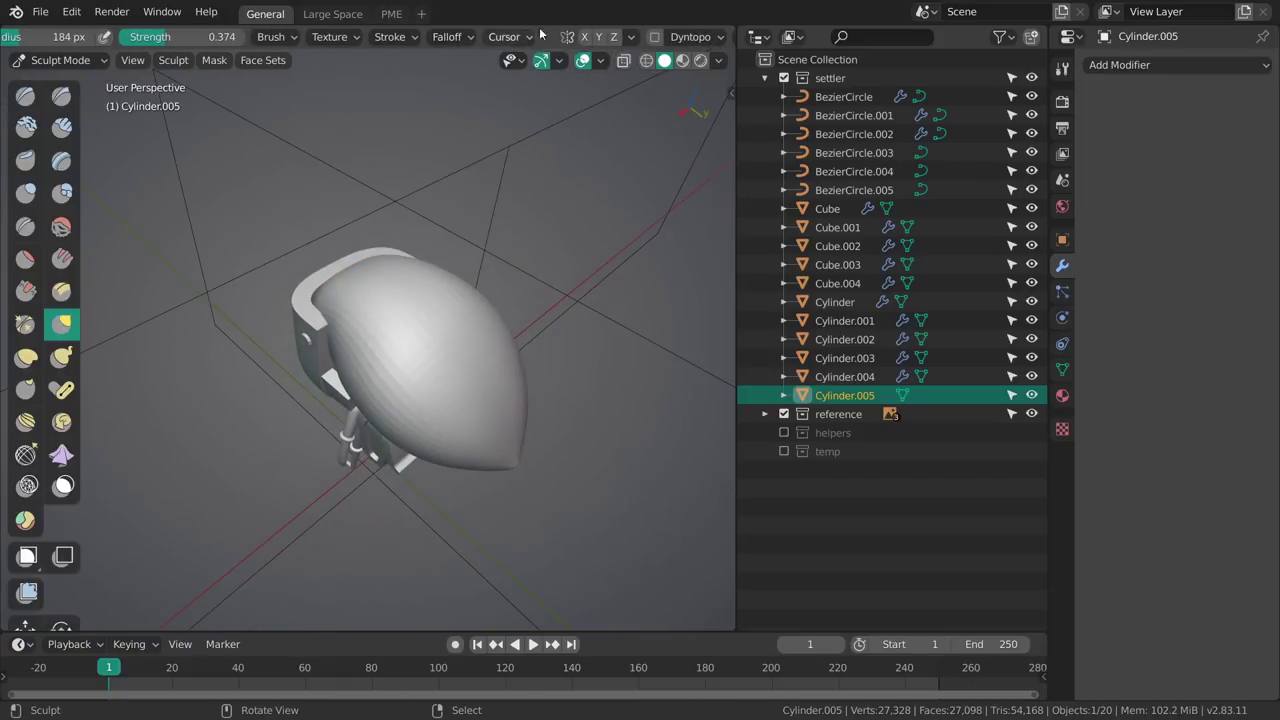
scroll(416, 415, up, 3)
scroll(418, 418, down, 3)
mouse_move(422, 424)
middle_down()
mouse_move(474, 433)
mouse_move(364, 508)
middle_up()
key(f)
click(457, 434)
key(bracketright)
key(bracketright)
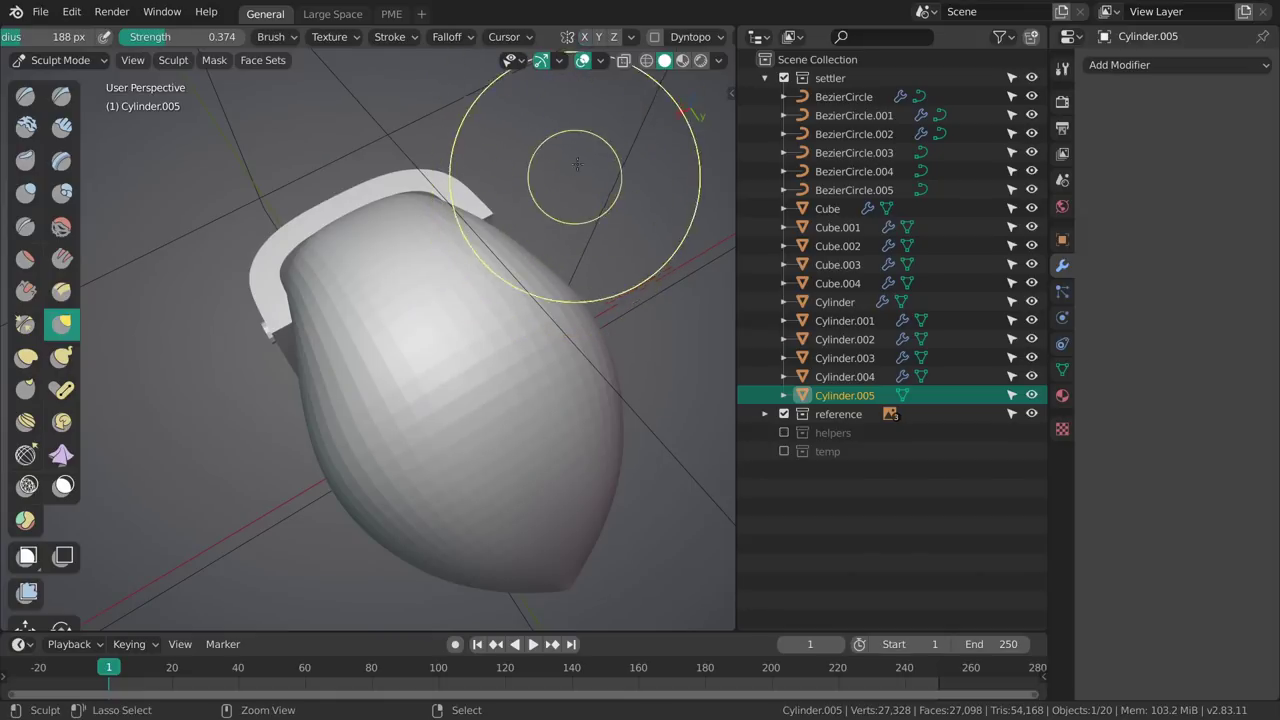
middle_drag(386, 457, 371, 400)
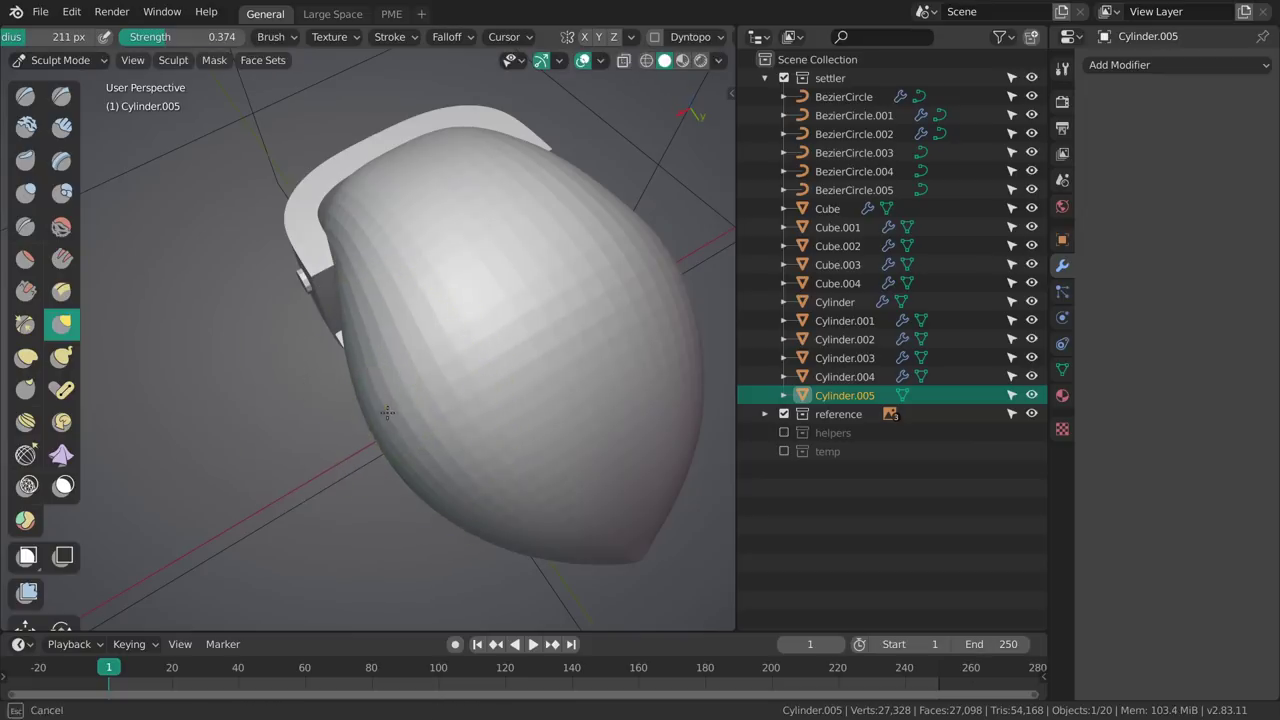
scroll(550, 37, up, 5)
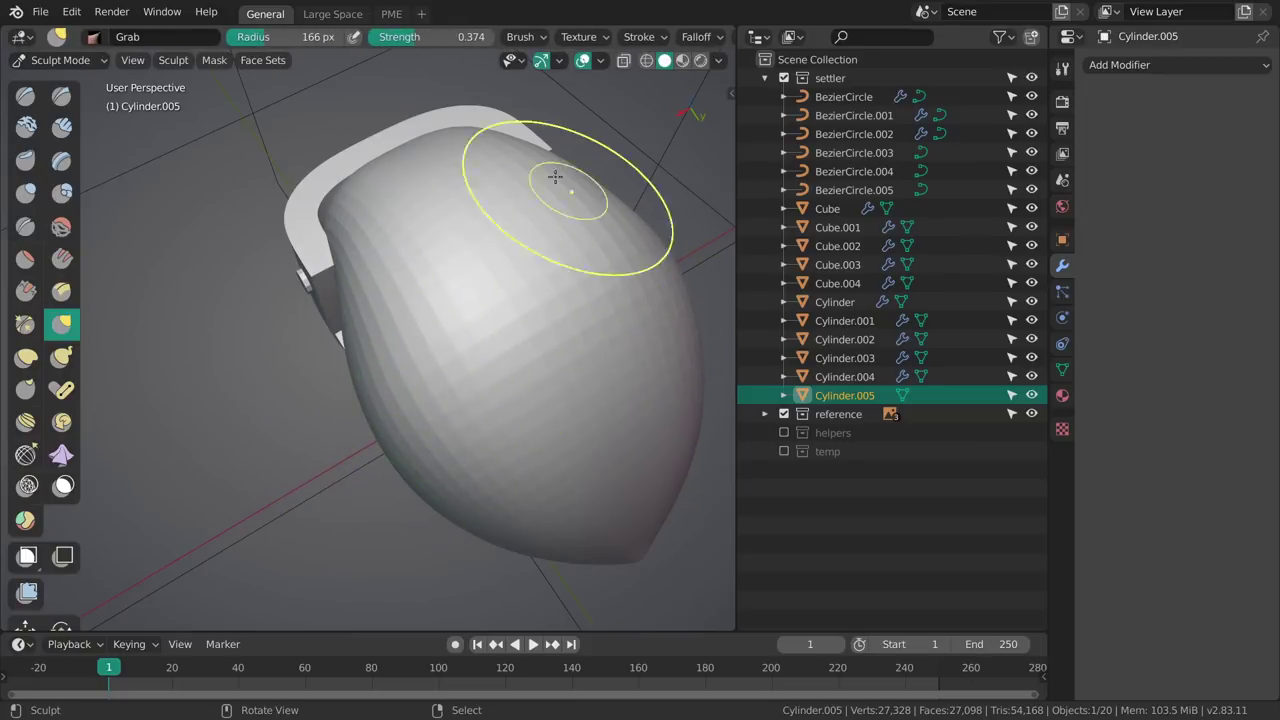
Switch to the Large Space workspace and carve a curved groove along the hair's side with the Draw Sharp brush at 110 px radius.
click(336, 15)
mouse_move(508, 130)
shift+middle_down()
mouse_move(498, 316)
mouse_move(463, 329)
mouse_move(509, 266)
mouse_move(668, 488)
mouse_move(514, 437)
shift+middle_up()
middle_drag(478, 319, 580, 337)
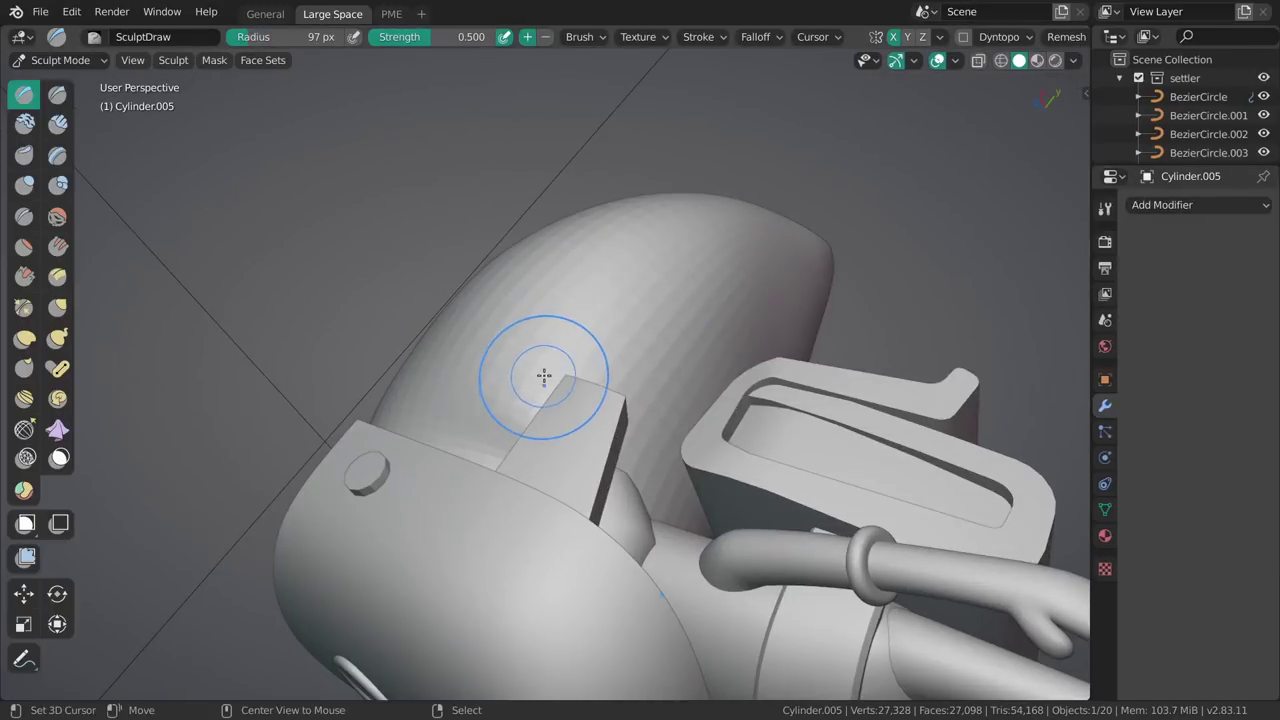
key(alt+x)
mouse_move(503, 366)
shift+middle_down()
mouse_move(423, 409)
mouse_move(515, 450)
shift+middle_up()
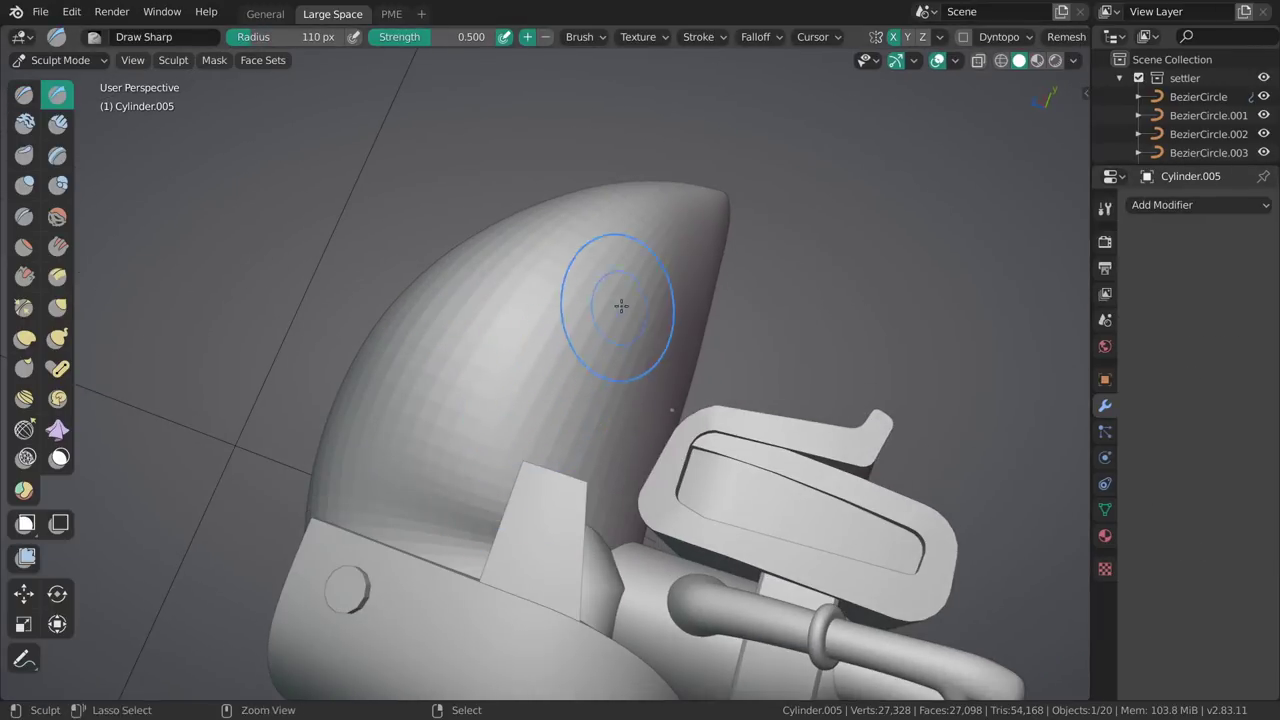
drag(485, 511, 638, 271)
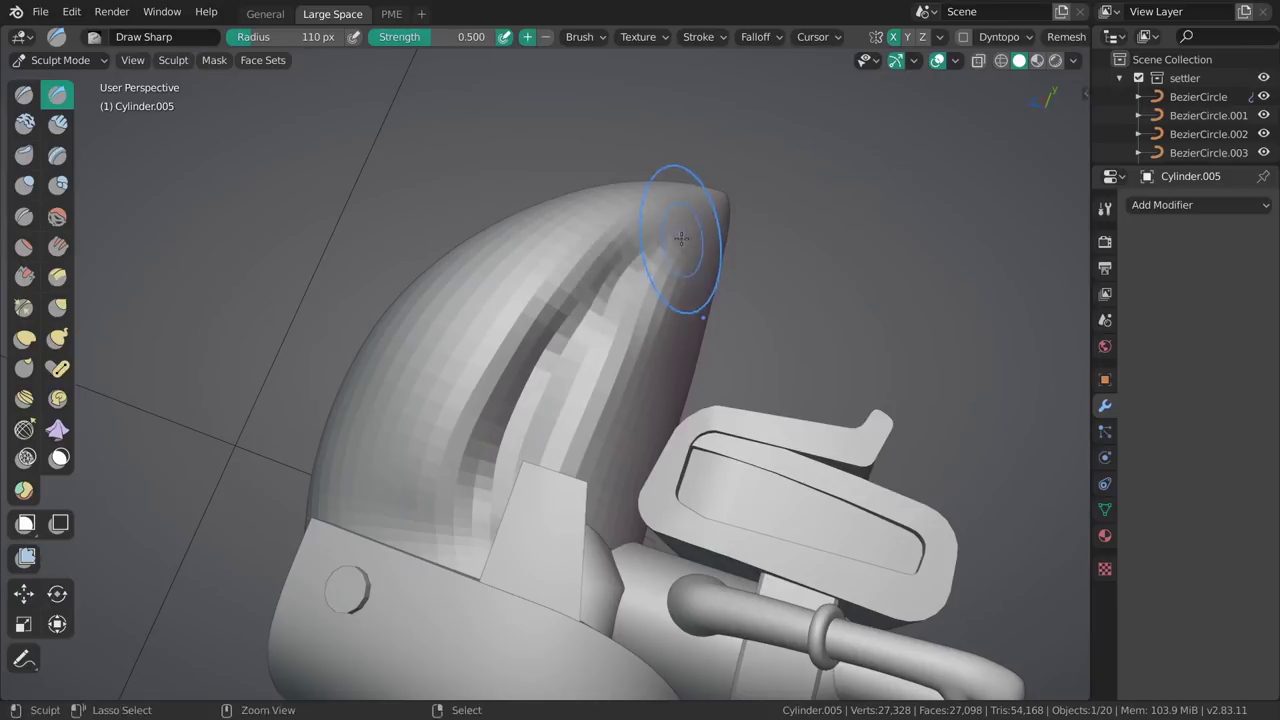
Smooth the rough edges of the hair groove with the Smooth brush at 0.409 strength.
key(s)
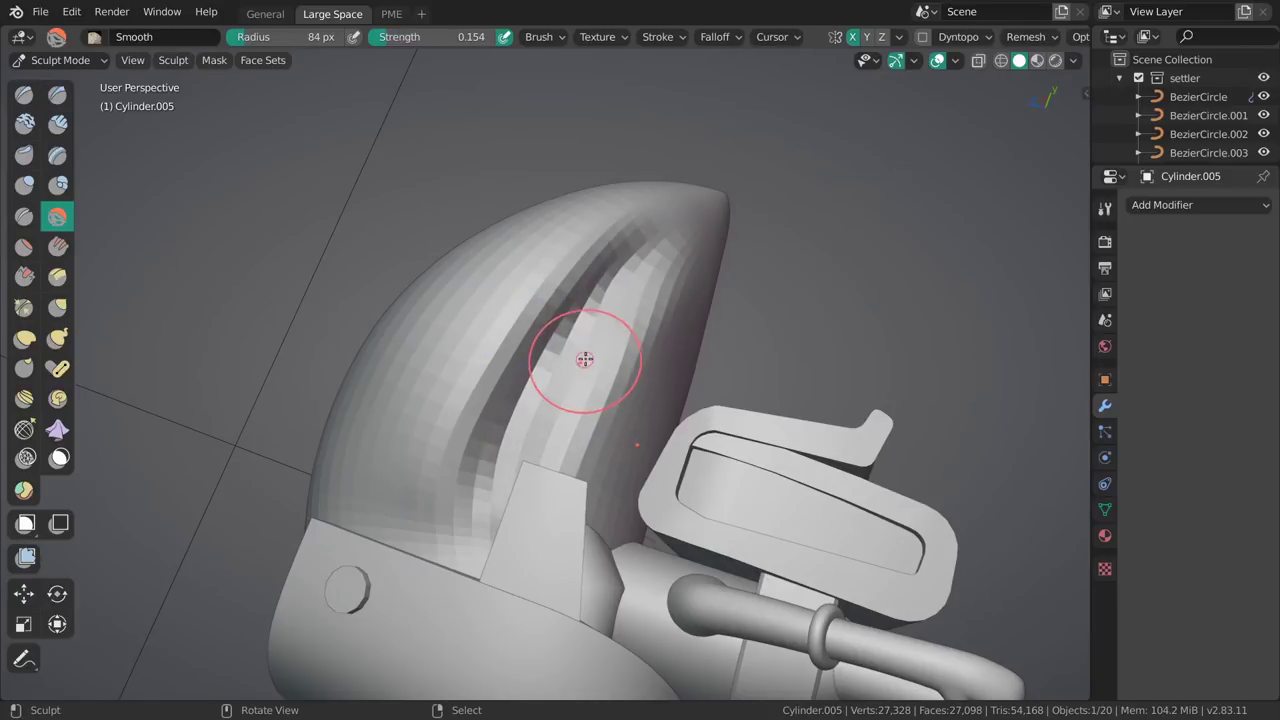
key(shift+f)
click(603, 343)
drag(603, 343, 641, 275)
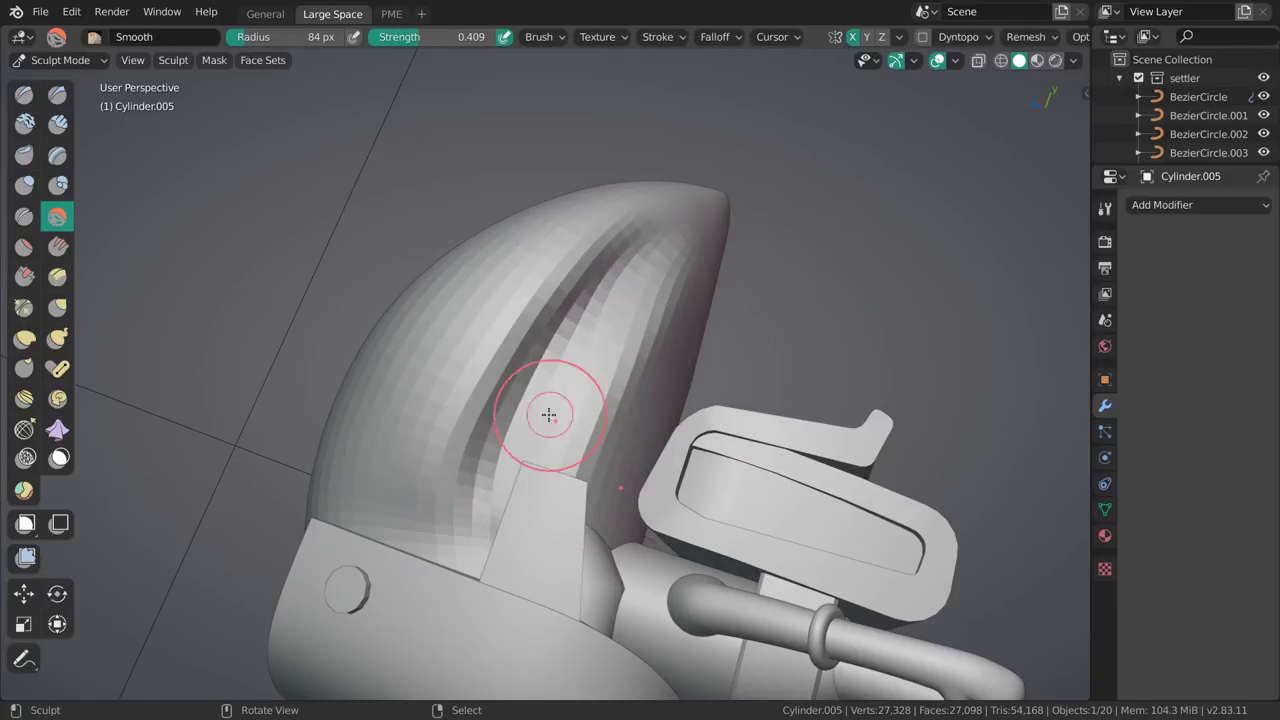
middle_drag(677, 243, 620, 337)
Extend and deepen the hair groove between the head piece and the tip with a smaller Draw Sharp brush.
key(shift+d)
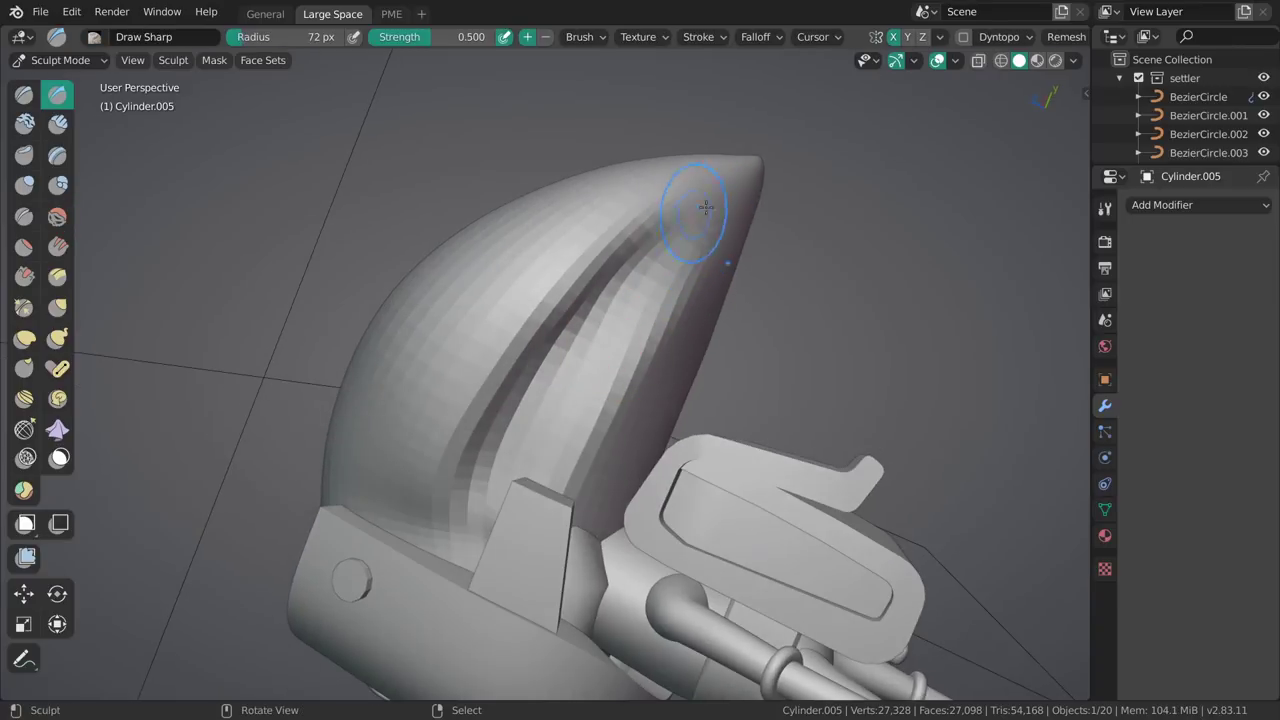
middle_drag(502, 474, 531, 437)
key(f)
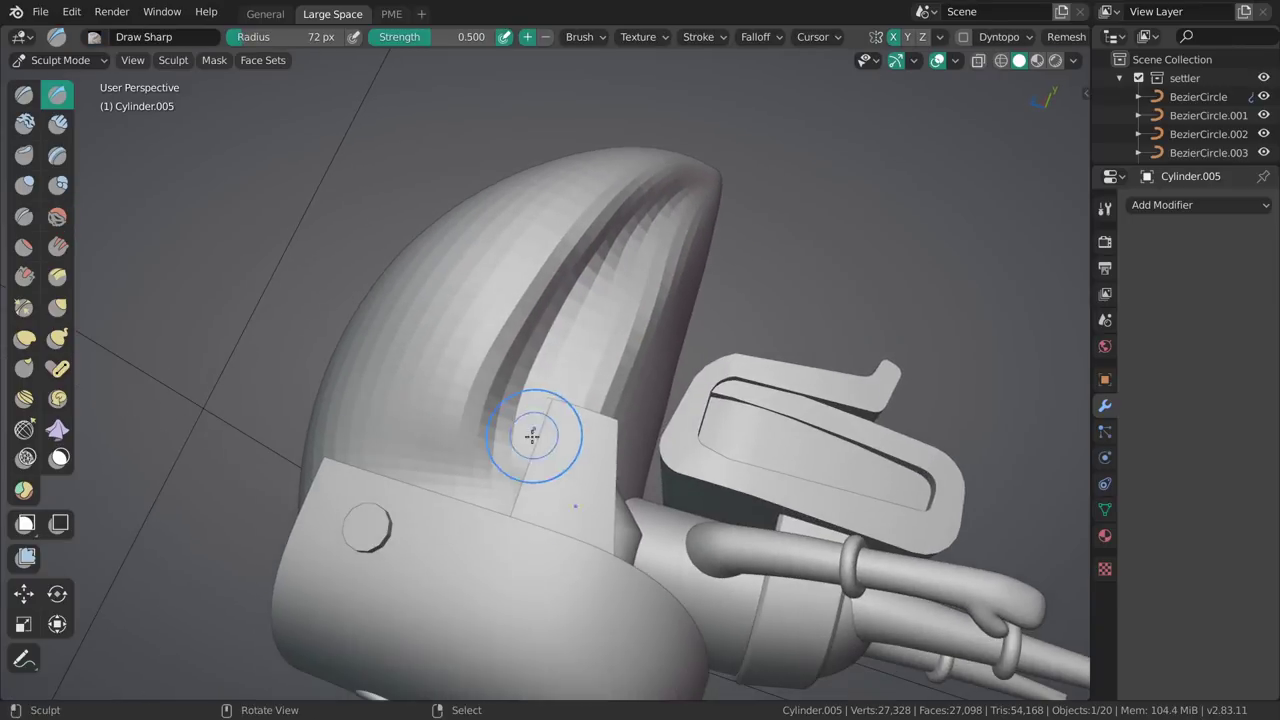
click(547, 432)
drag(547, 376, 516, 486)
Leave Sculpt Mode and open the side piece protruding behind the head in Edit Mode with its rear end selected.
middle_drag(516, 486, 552, 391)
mouse_move(562, 482)
middle_down()
mouse_move(531, 463)
mouse_move(588, 474)
mouse_move(643, 330)
middle_up()
mouse_move(769, 426)
middle_down()
mouse_move(529, 397)
mouse_move(567, 516)
mouse_move(532, 496)
mouse_move(565, 428)
mouse_move(531, 455)
mouse_move(616, 419)
mouse_move(520, 431)
mouse_move(543, 413)
mouse_move(505, 418)
middle_up()
key(ctrl+Tab)
click(565, 515)
key(Tab)
shift+right_click(535, 464)
Reposition the rear end of the side piece against the hair with the Move tool, checking from different angles.
key(shift+space)
key(g)
drag(471, 420, 499, 419)
middle_drag(504, 455, 500, 412)
drag(480, 390, 486, 391)
middle_drag(533, 365, 623, 449)
drag(623, 449, 674, 434)
middle_drag(630, 455, 676, 524)
Shear the rear end of the side piece by about -0.71 in the top wireframe view.
key(KP_7)
key(z)
click(625, 380)
mouse_move(587, 363)
shift+middle_down()
mouse_move(603, 391)
mouse_move(645, 400)
mouse_move(628, 424)
shift+middle_up()
key(r)
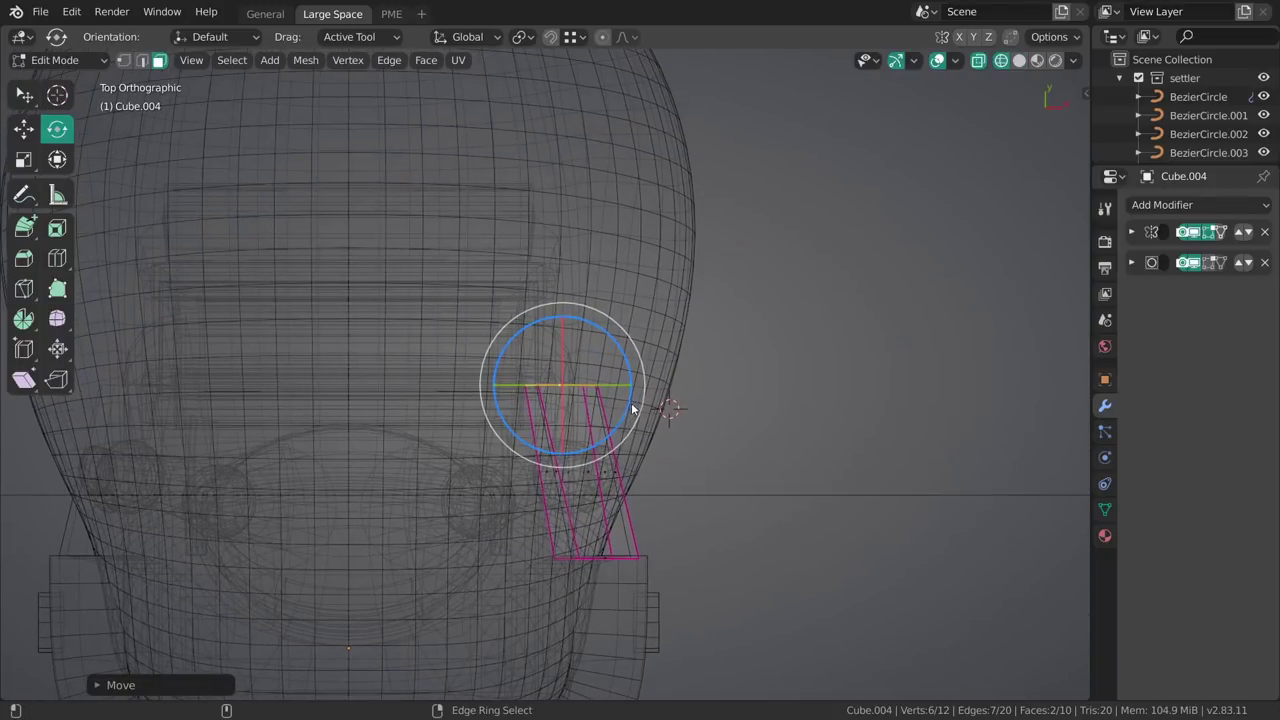
key(ctrl+shift+alt+s)
drag(655, 424, 637, 290)
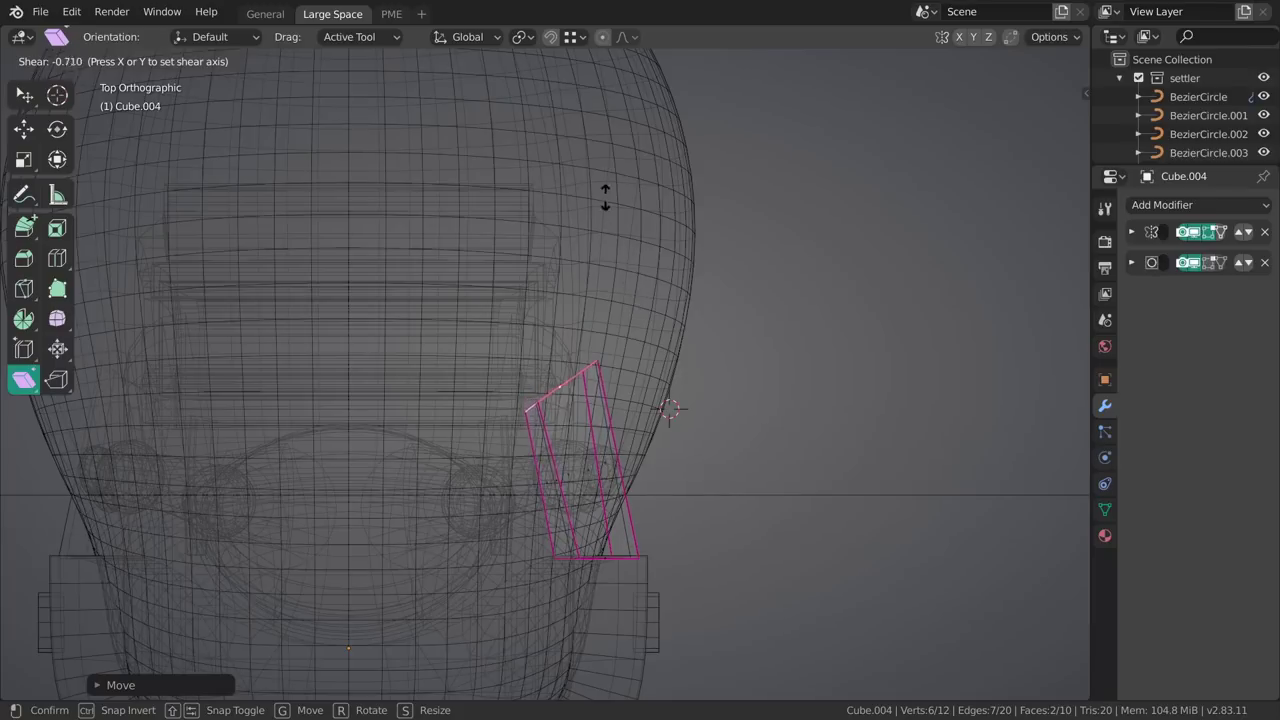
drag(601, 190, 601, 190)
Scale the sheared rear end of the side piece narrower along the X axis.
key(shift+space)
key(s)
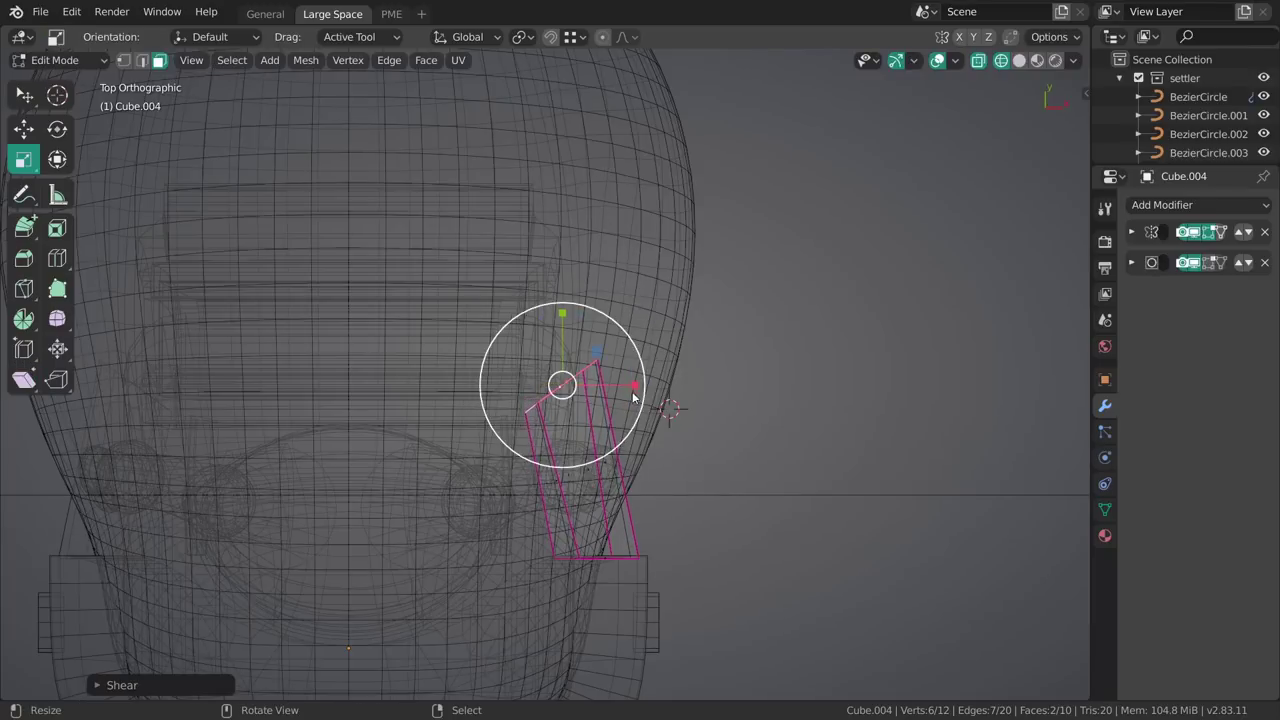
drag(632, 394, 608, 380)
Extrude the rear end of the side piece inward along the X axis behind the head.
key(shift+space)
key(e)
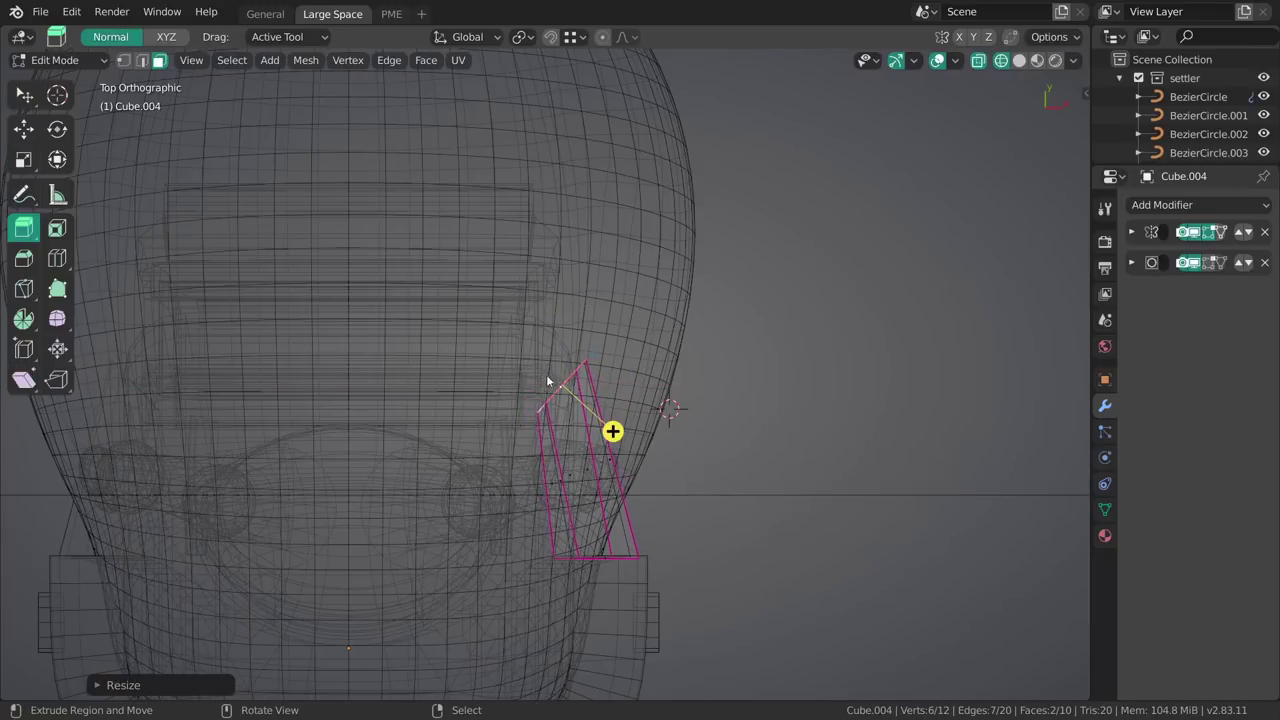
key(e)
key(x)
click(500, 431)
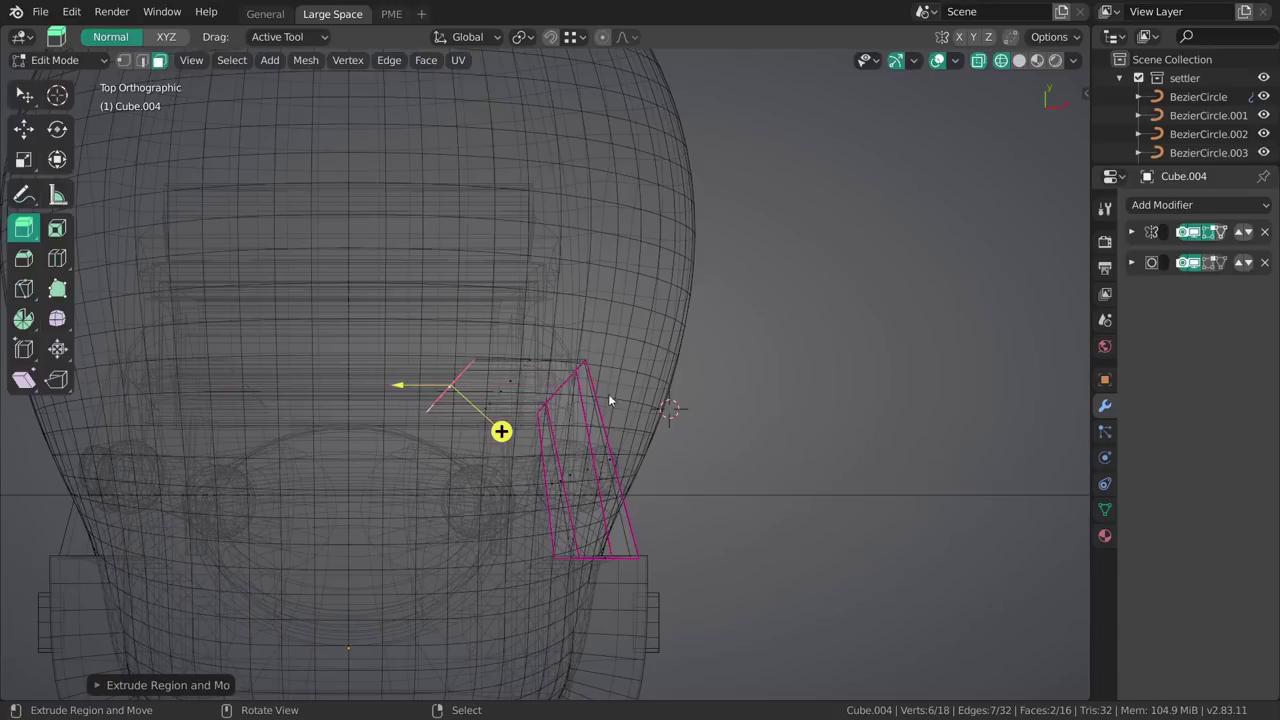
Scale the extruded end until it is straight along the X axis, and shorten it along the Y axis.
key(shift+space)
key(s)
drag(527, 383, 481, 384)
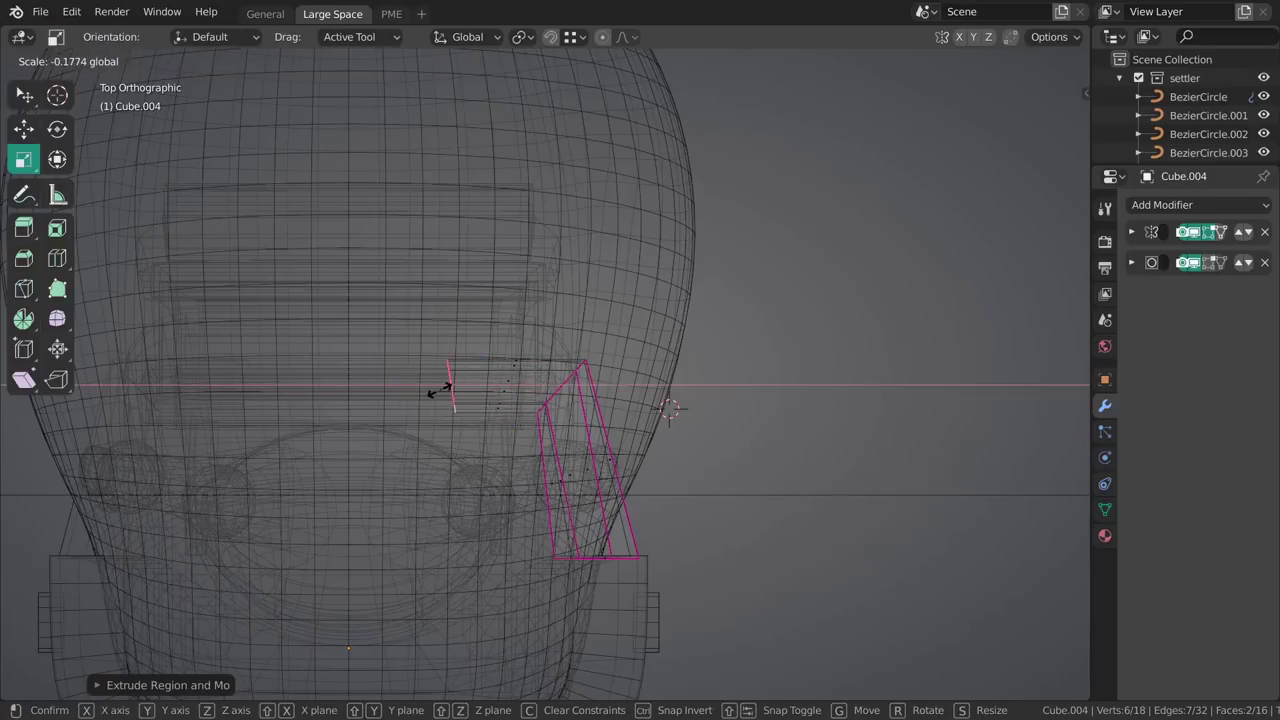
key(Return)
scroll(520, 420, up, 3)
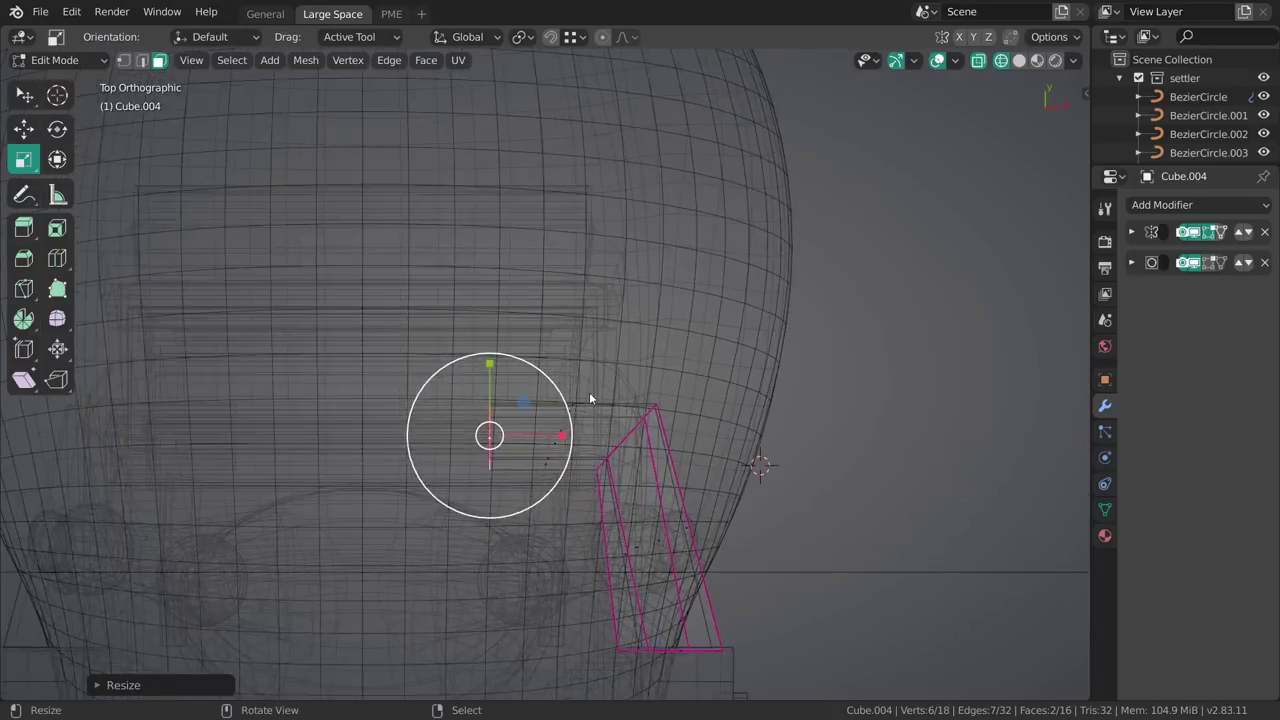
shift+middle_drag(543, 427, 543, 418)
drag(502, 345, 499, 370)
Position the extruded end of the side piece against the underside of the hair with the Move tool, checking from several angles.
key(g)
drag(548, 418, 572, 418)
drag(524, 384, 524, 360)
middle_drag(610, 430, 452, 460)
key(alt+a)
middle_drag(470, 480, 612, 478)
shift+click(621, 455)
drag(600, 359, 599, 336)
middle_drag(602, 340, 659, 401)
key(1)
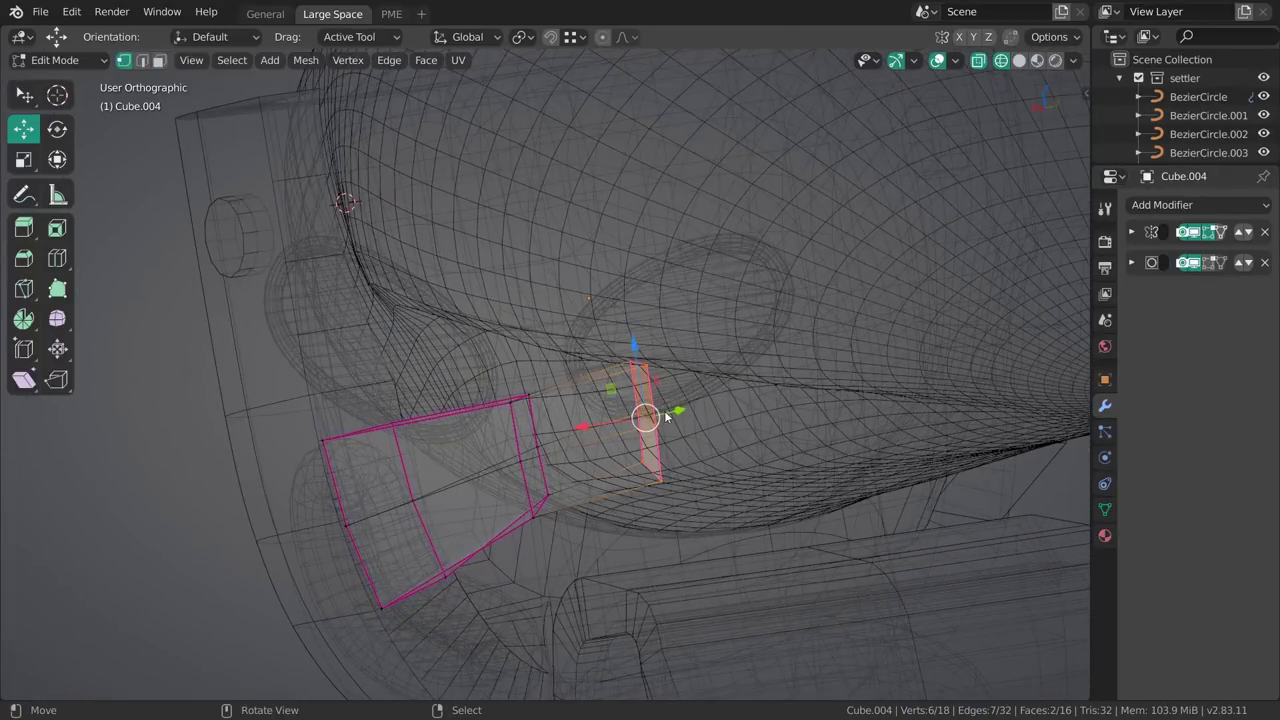
key(shift+z)
middle_drag(607, 416, 687, 377)
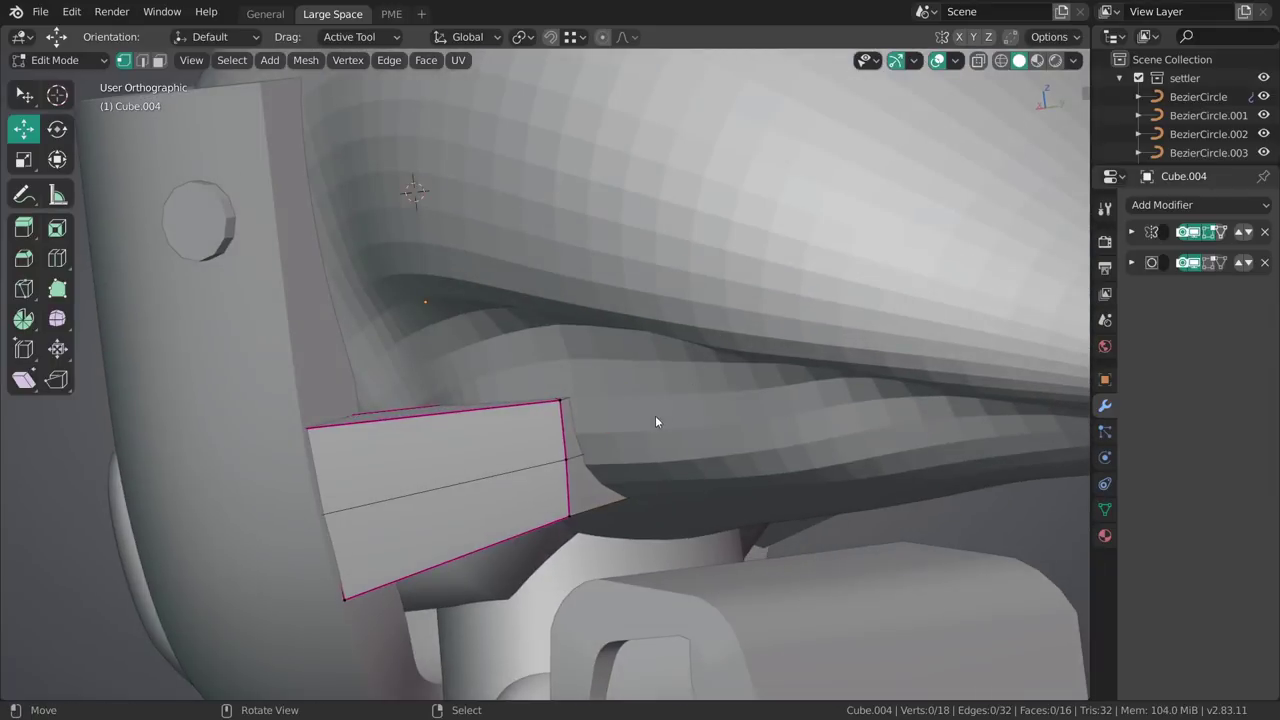
middle_drag(655, 421, 624, 424)
Crease the long corner edges of the extruded section with a value of 1.
key(z)
click(533, 420)
key(2)
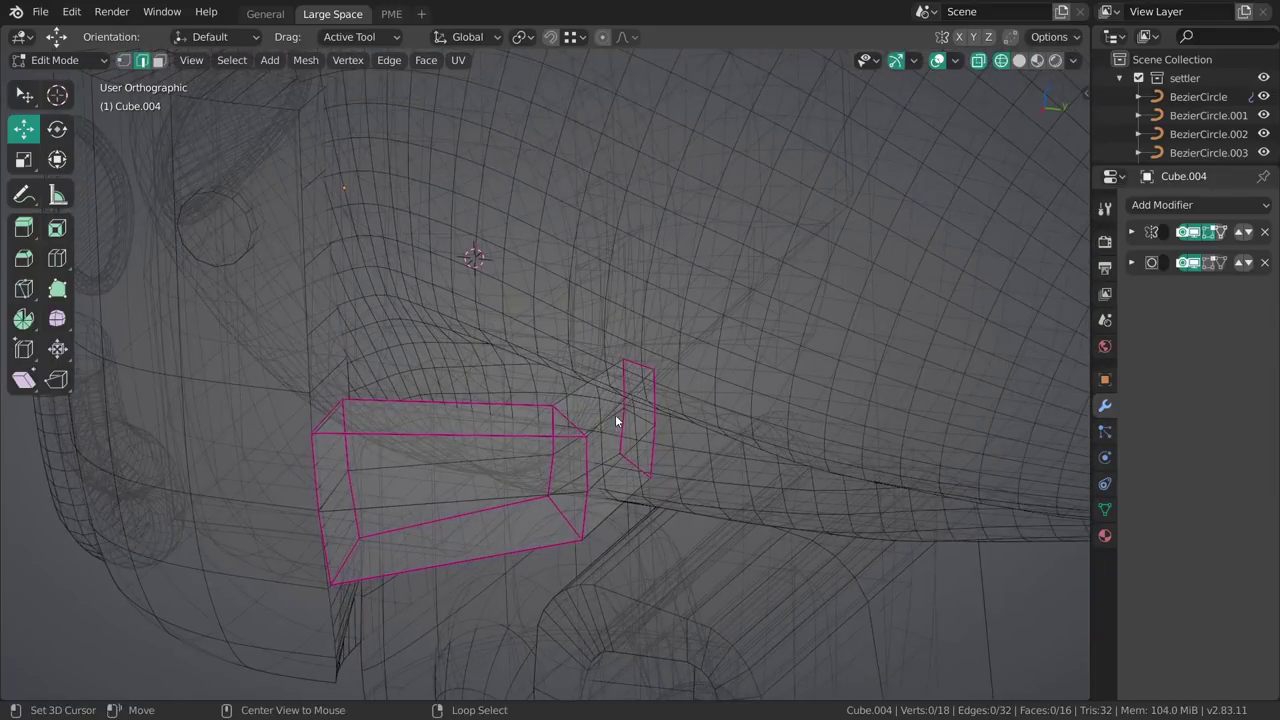
alt+right_click(615, 415)
alt+right_click(613, 413)
alt+shift+right_click(593, 379)
middle_drag(627, 484, 591, 485)
alt+shift+right_click(592, 470)
key(shift+e)
key(1)
key(Return)
Bevel the vertical edge loop at the bend of the side piece.
alt+click(556, 464)
key(shift+e)
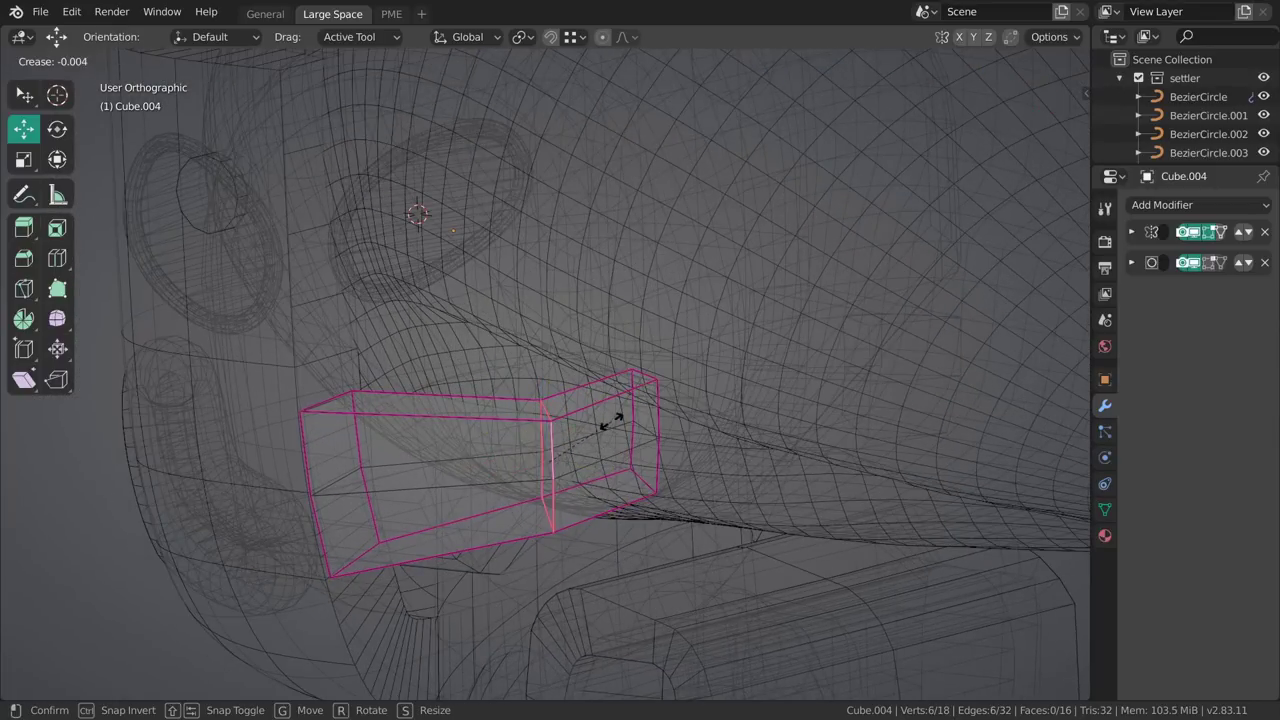
right_click(596, 435)
mouse_move(597, 437)
middle_down()
mouse_move(658, 447)
mouse_move(590, 457)
middle_up()
key(Tab)
key(Tab)
key(ctrl+b)
drag(627, 467, 677, 471)
click(676, 471)
middle_drag(660, 463, 604, 432)
Remove the crease from the bevelled edge loops at the bend.
key(alt+a)
alt+click(569, 428)
alt+shift+click(529, 440)
key(shift+e)
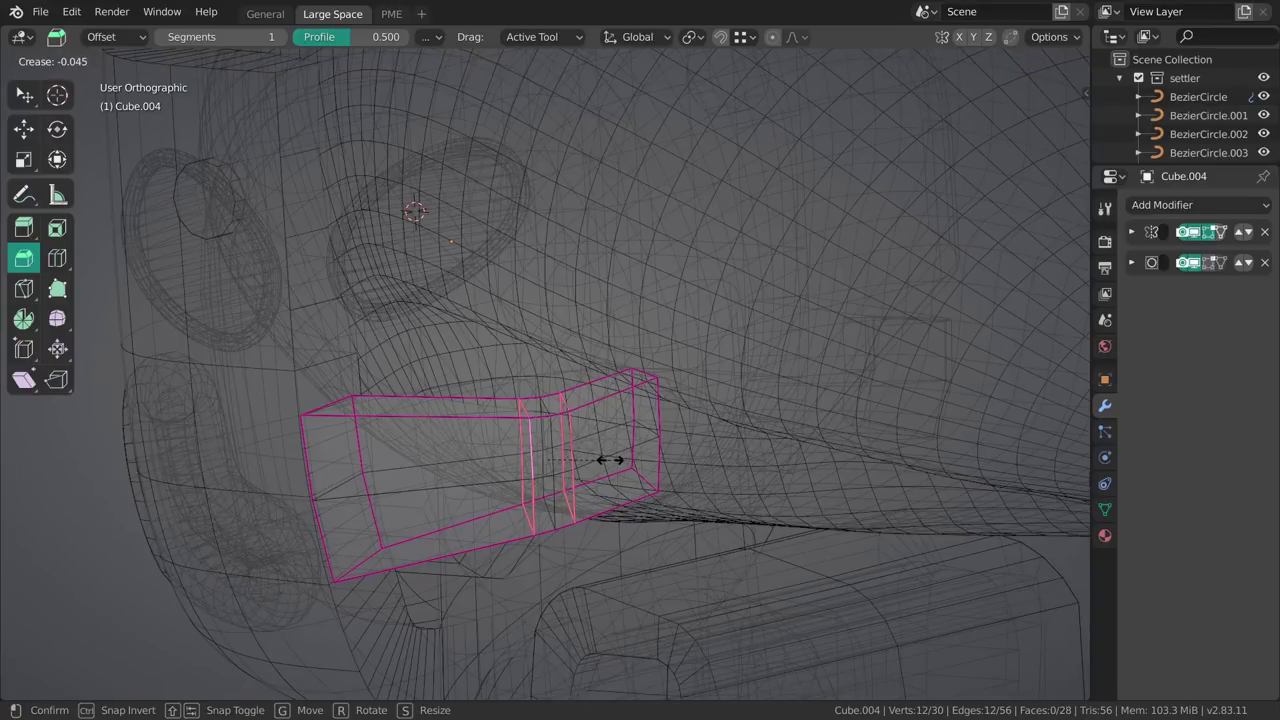
key(Return)
mouse_move(615, 458)
middle_down()
mouse_move(579, 413)
mouse_move(706, 375)
mouse_move(590, 408)
mouse_move(551, 391)
middle_up()
Slide the front and rear edge loops of the bend farther apart along the side piece.
key(shift+z)
key(alt+a)
key(shift+space)
key(g)
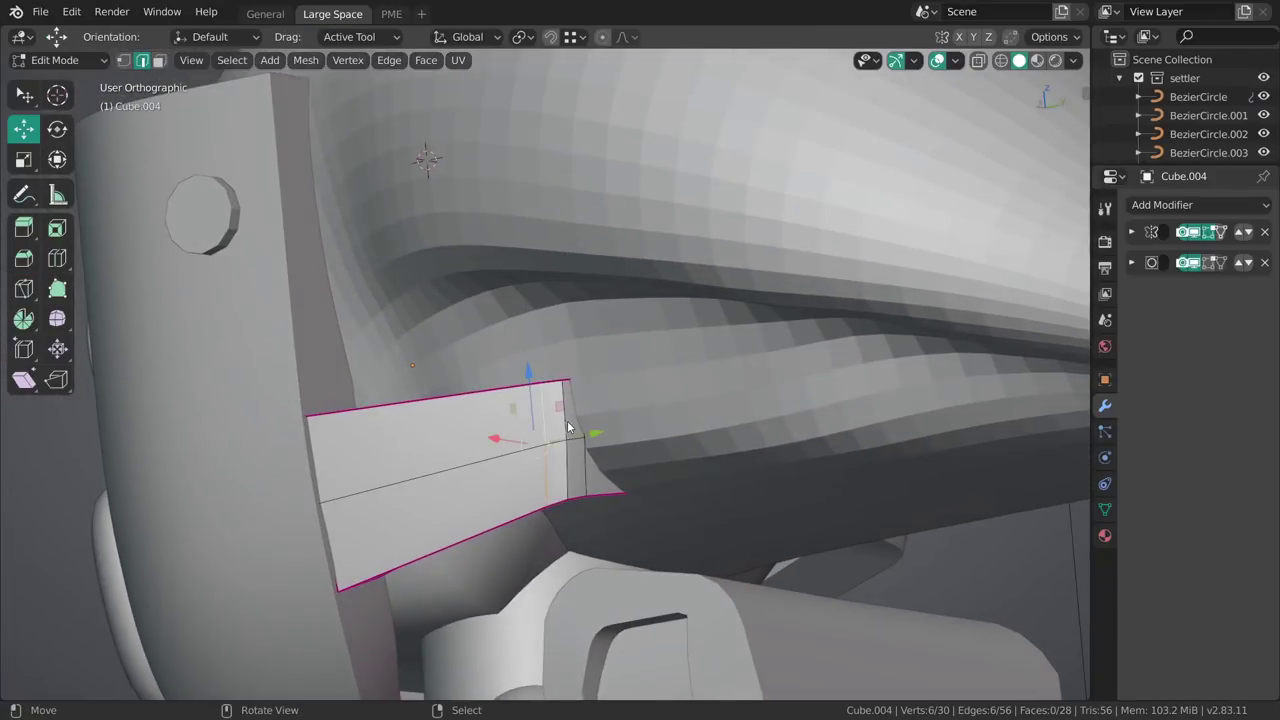
key(g)
key(g)
click(549, 441)
key(g)
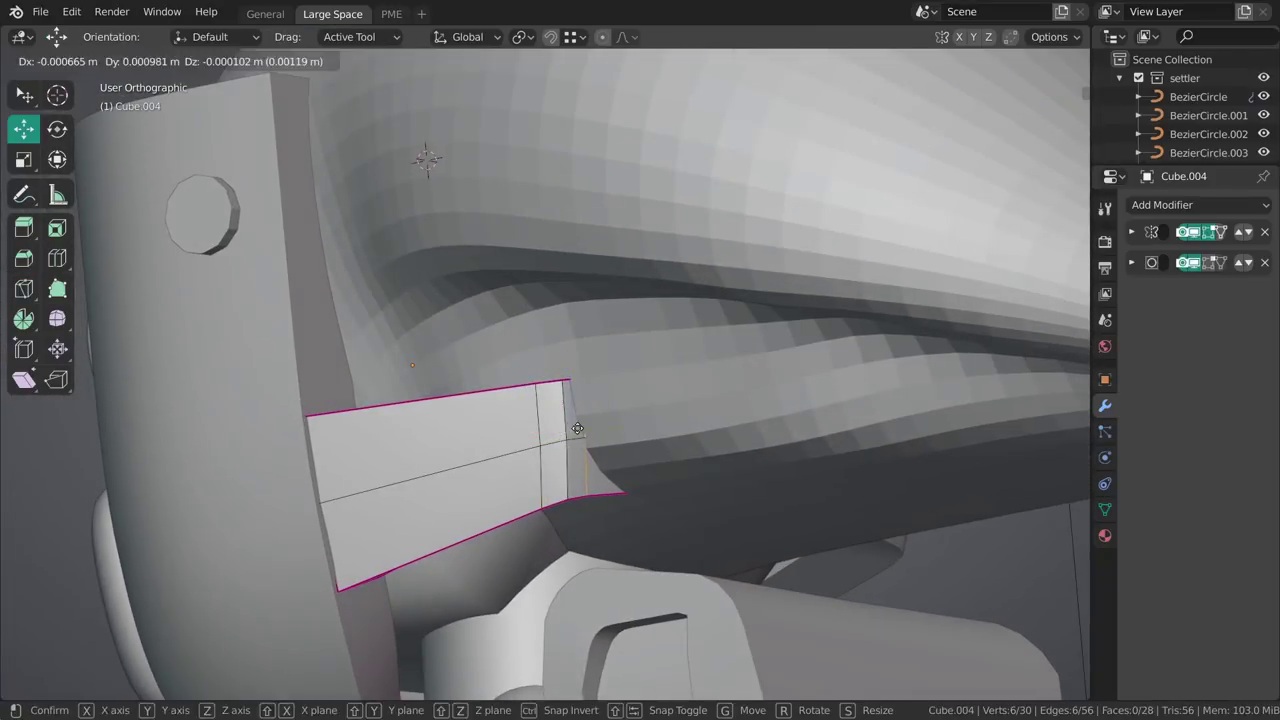
key(g)
click(578, 424)
Slide the middle edge loop of the bend to round the corner evenly.
key(g)
key(g)
click(564, 435)
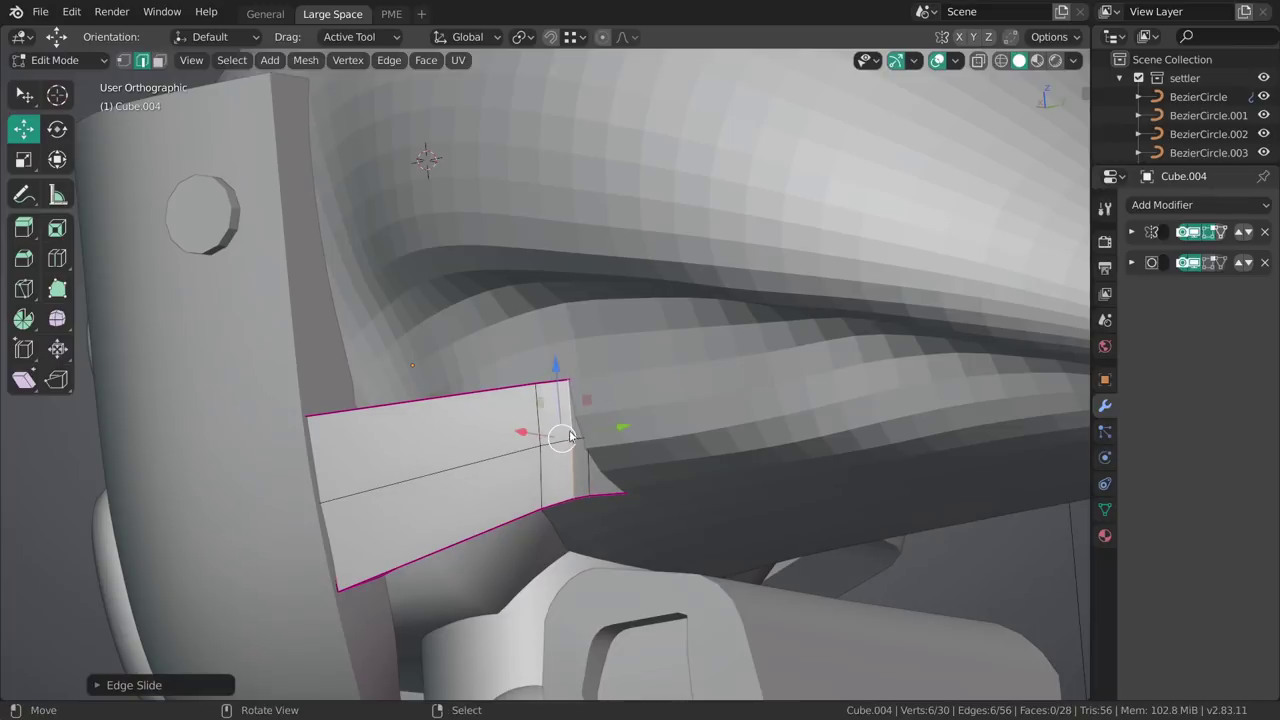
key(g)
key(g)
click(563, 434)
key(alt+a)
Return to Object Mode and inspect the bent side piece against the hair from several angles.
middle_drag(565, 438, 664, 489)
key(ctrl+Tab)
click(547, 483)
key(alt+a)
scroll(560, 370, down, 5)
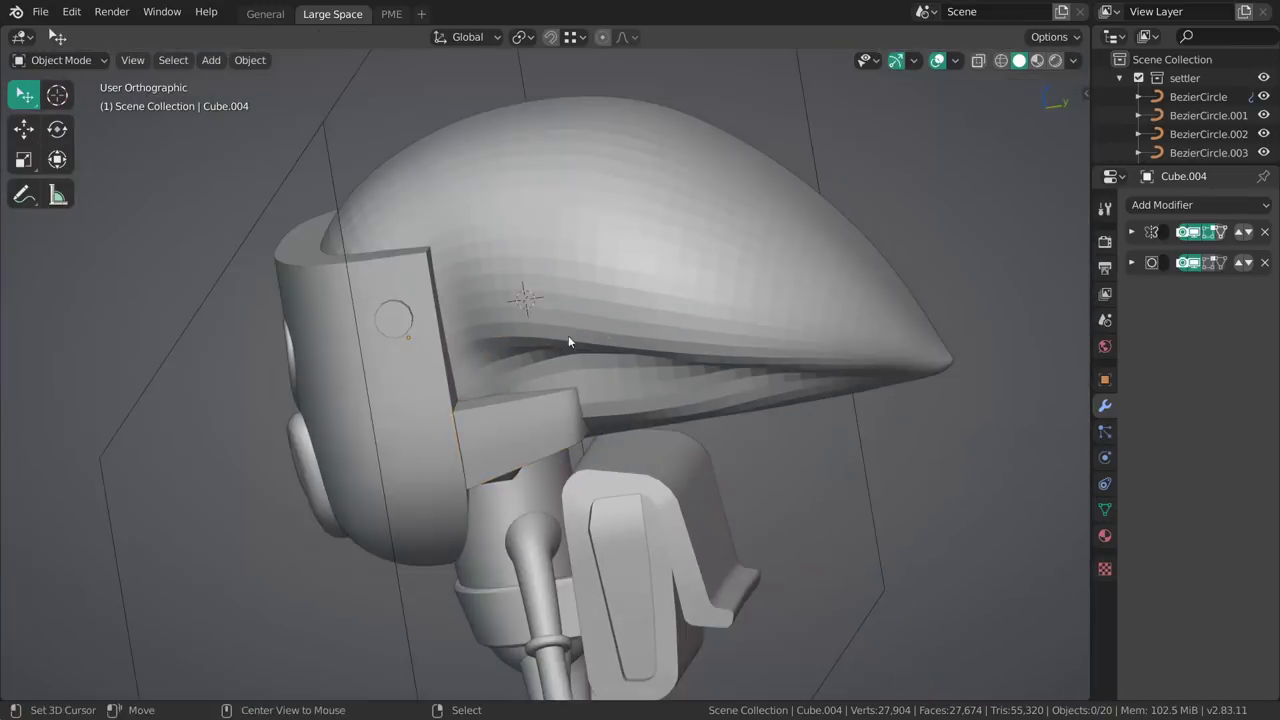
mouse_move(564, 338)
middle_down()
mouse_move(553, 412)
mouse_move(560, 352)
middle_up()
middle_drag(556, 480, 426, 497)
Select the row of bottom faces on the side piece in Edit Mode and flatten it with LoopTools Flatten.
click(561, 348)
key(Tab)
ctrl+middle_drag(622, 472, 509, 404)
key(3)
ctrl+click(495, 416)
key(KP_3)
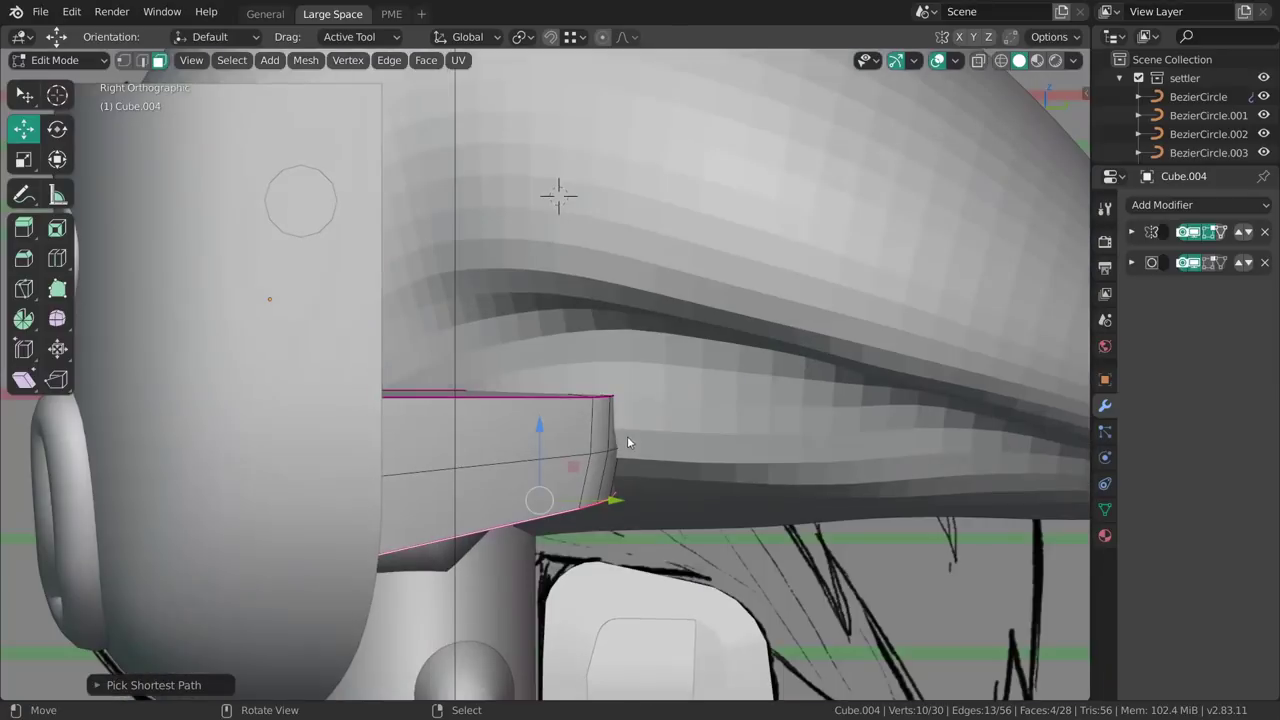
key(z)
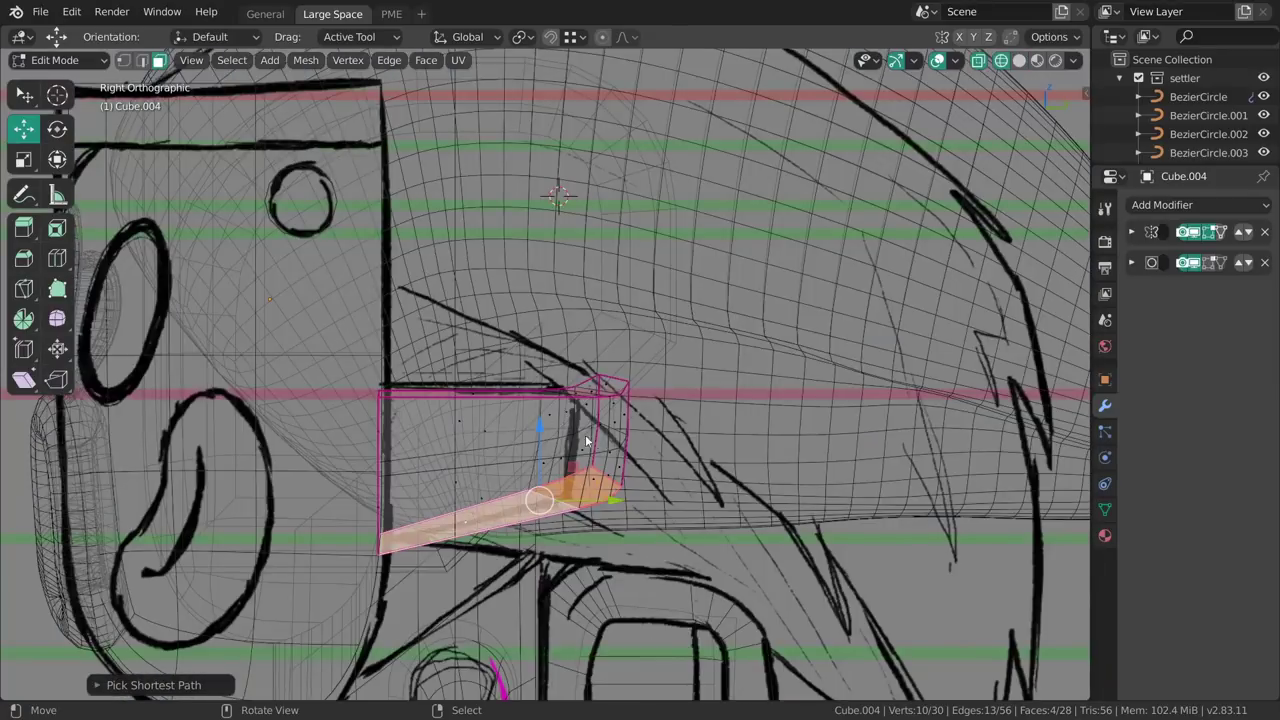
mouse_move(581, 431)
middle_down()
mouse_move(579, 362)
mouse_move(586, 440)
middle_up()
key(w)
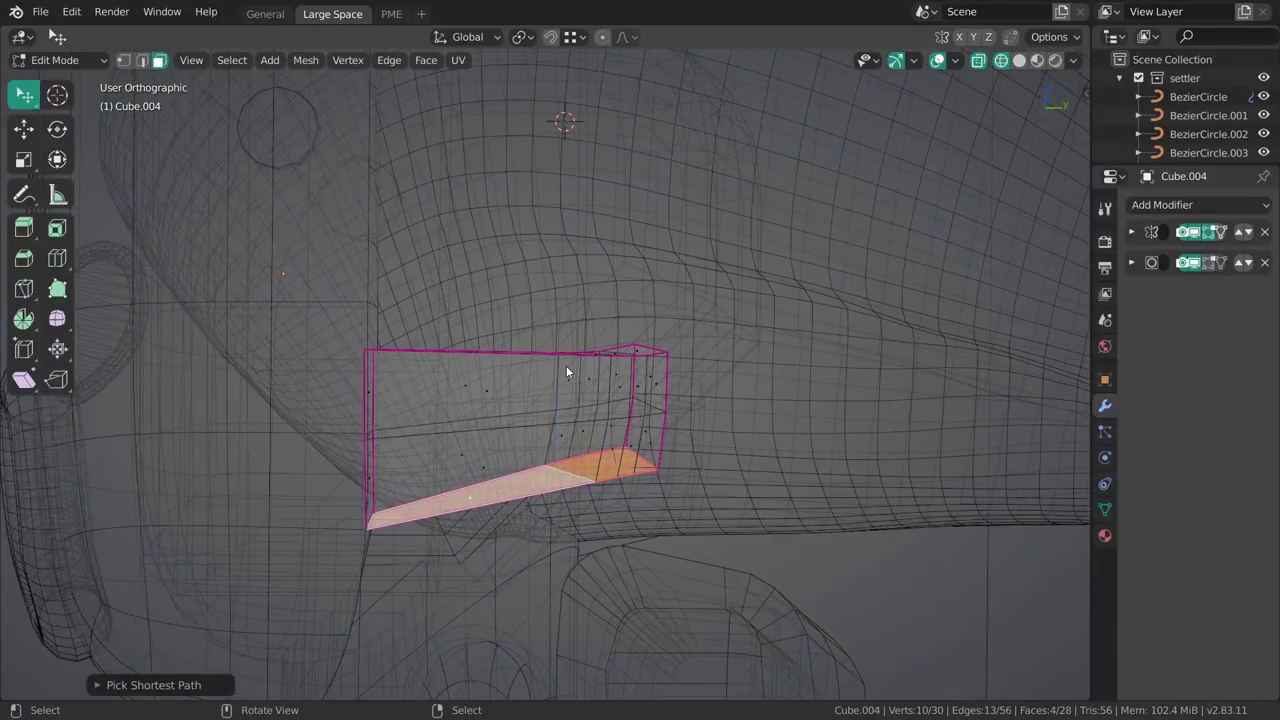
key(w)
click(581, 374)
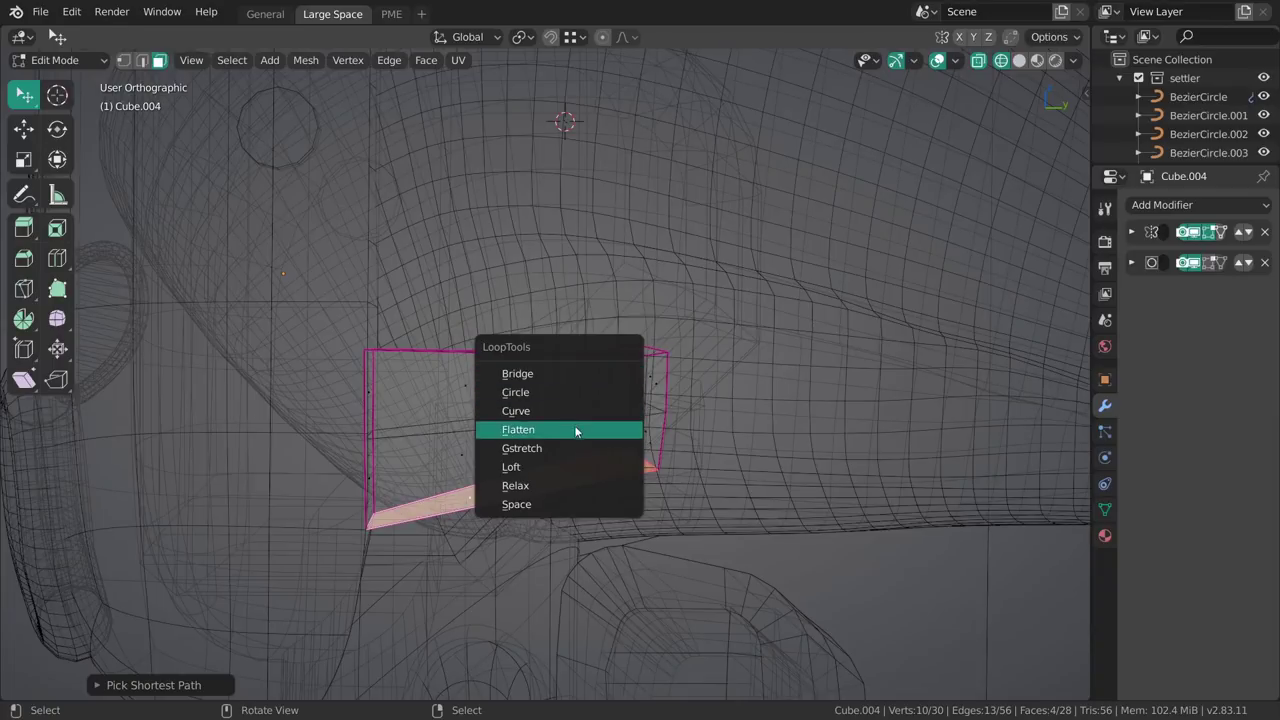
click(601, 435)
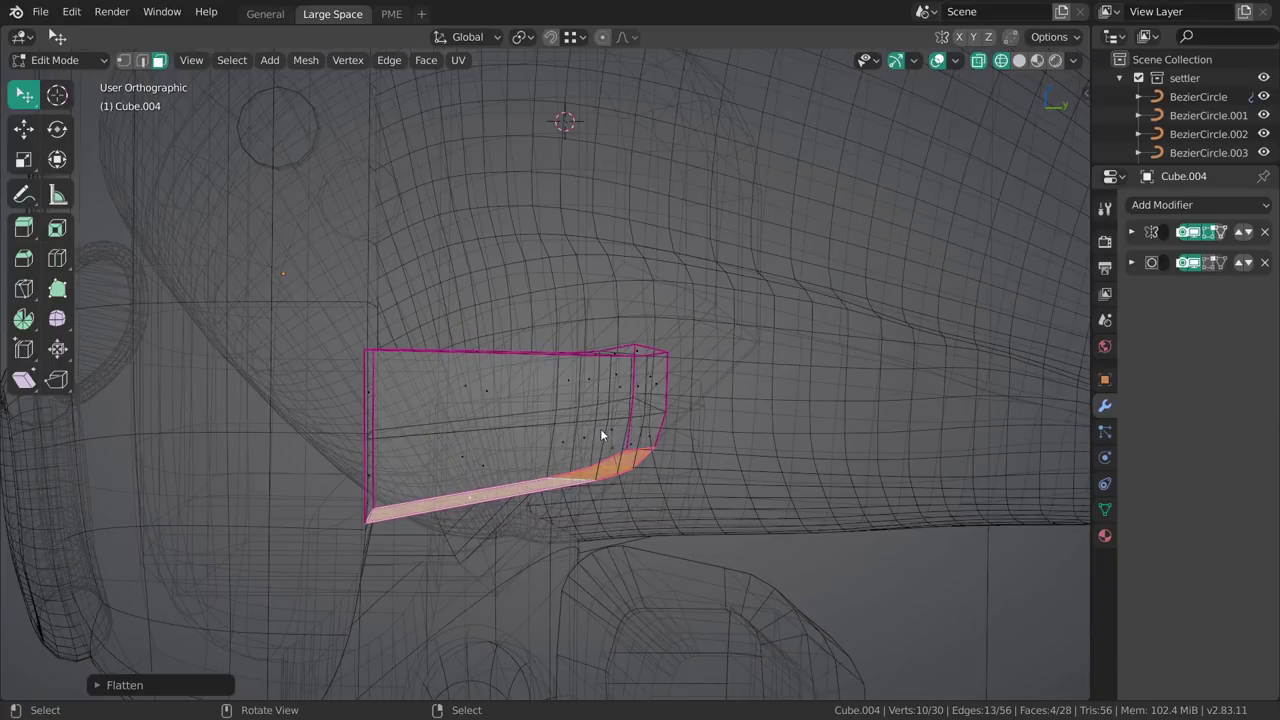
Select the row of top faces on the side piece and flatten it with LoopTools Flatten.
click(645, 345)
middle_drag(645, 345, 505, 410)
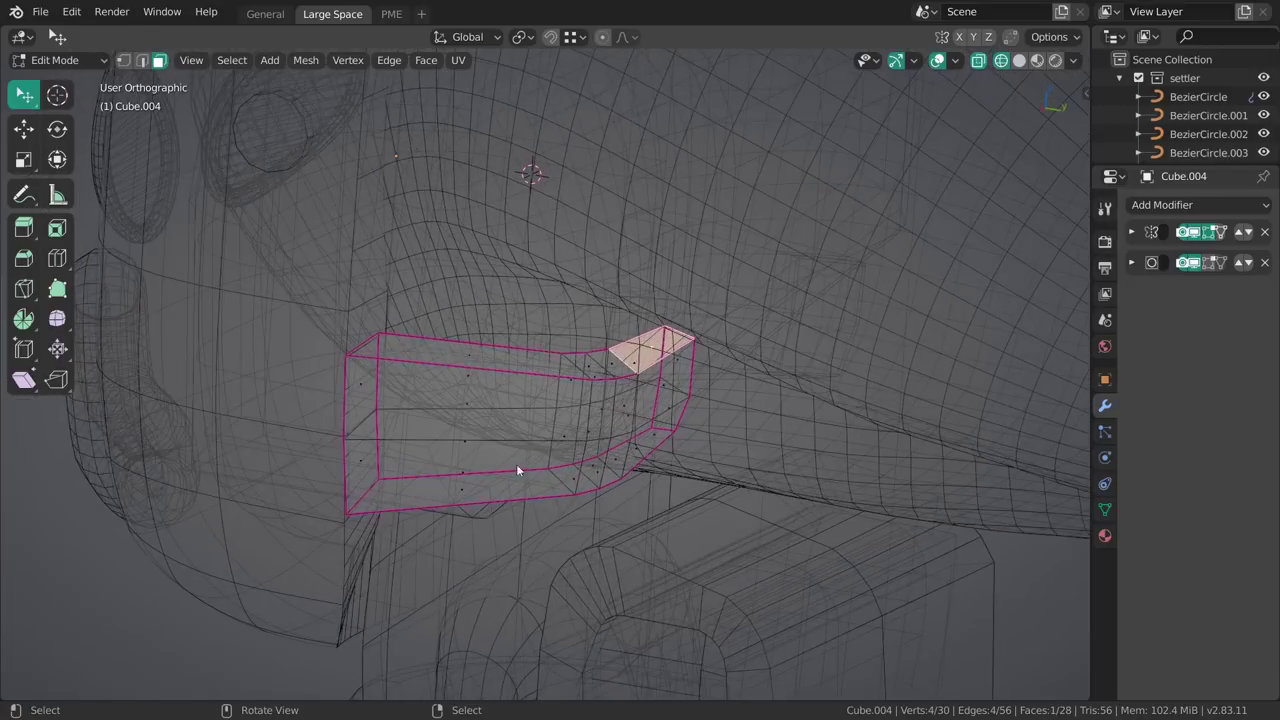
ctrl+click(469, 353)
mouse_move(469, 353)
middle_down()
mouse_move(594, 323)
mouse_move(596, 403)
mouse_move(648, 346)
mouse_move(515, 380)
mouse_move(509, 457)
mouse_move(631, 423)
mouse_move(786, 514)
mouse_move(762, 560)
mouse_move(619, 373)
mouse_move(567, 420)
middle_up()
right_click(578, 333)
click(578, 333)
click(580, 332)
key(z)
click(639, 404)
key(Tab)
key(alt+a)
Inspect the flattened side piece in solid shading from different angles.
key(Tab)
click(700, 418)
middle_drag(700, 418, 508, 397)
key(Tab)
key(Tab)
middle_drag(628, 436, 593, 368)
key(Tab)
Move the rear bottom faces of the side piece vertically, comparing them with the sketch in the right wireframe view.
key(grave)
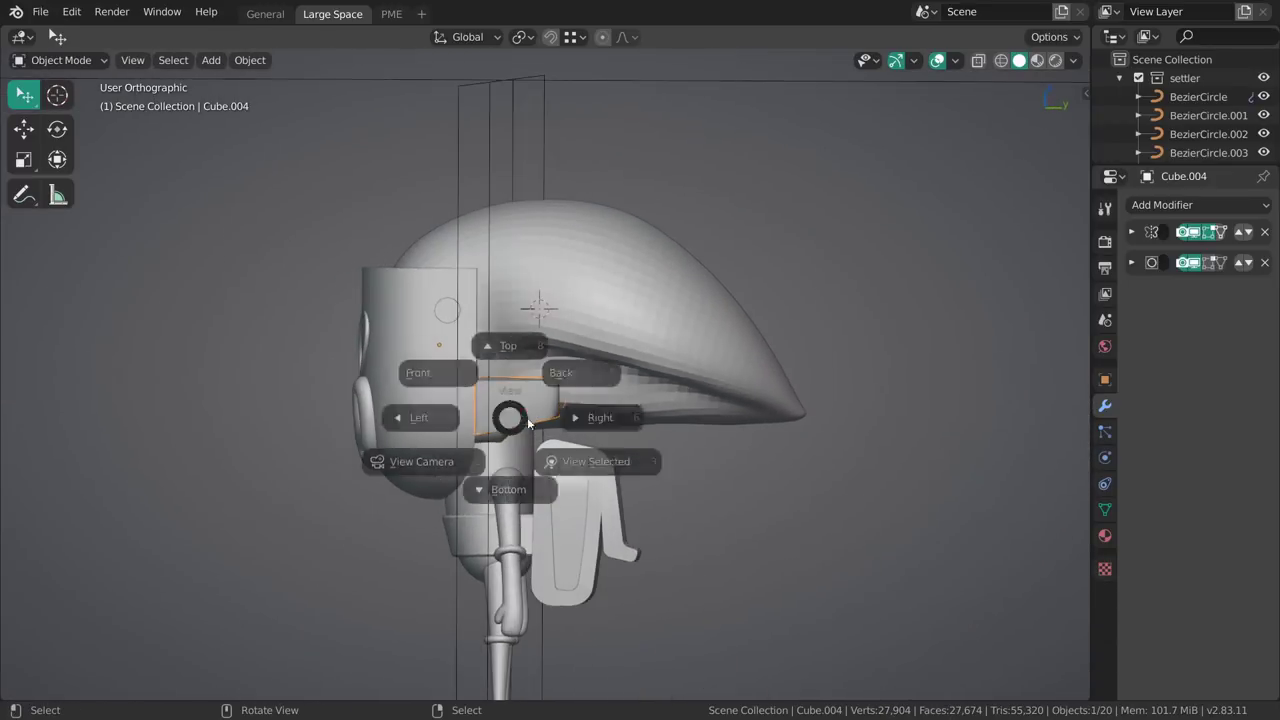
click(620, 417)
scroll(577, 424, up, 3)
key(ctrl+Tab)
click(597, 400)
scroll(597, 434, up, 2)
key(shift+z)
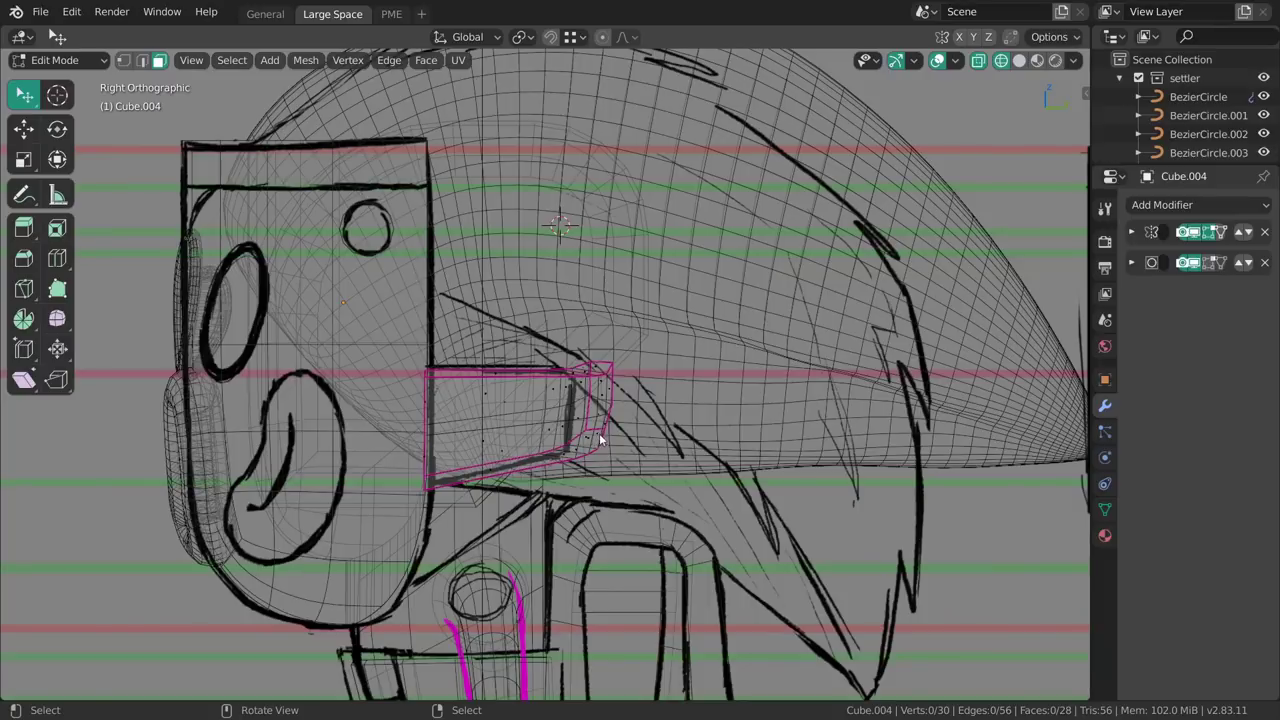
mouse_move(641, 386)
middle_down()
mouse_move(534, 366)
mouse_move(600, 377)
mouse_move(614, 437)
mouse_move(590, 405)
middle_up()
click(618, 435)
ctrl+click(564, 430)
key(w)
drag(585, 376, 577, 361)
middle_drag(586, 440, 591, 480)
key(KP_1)
key(KP_3)
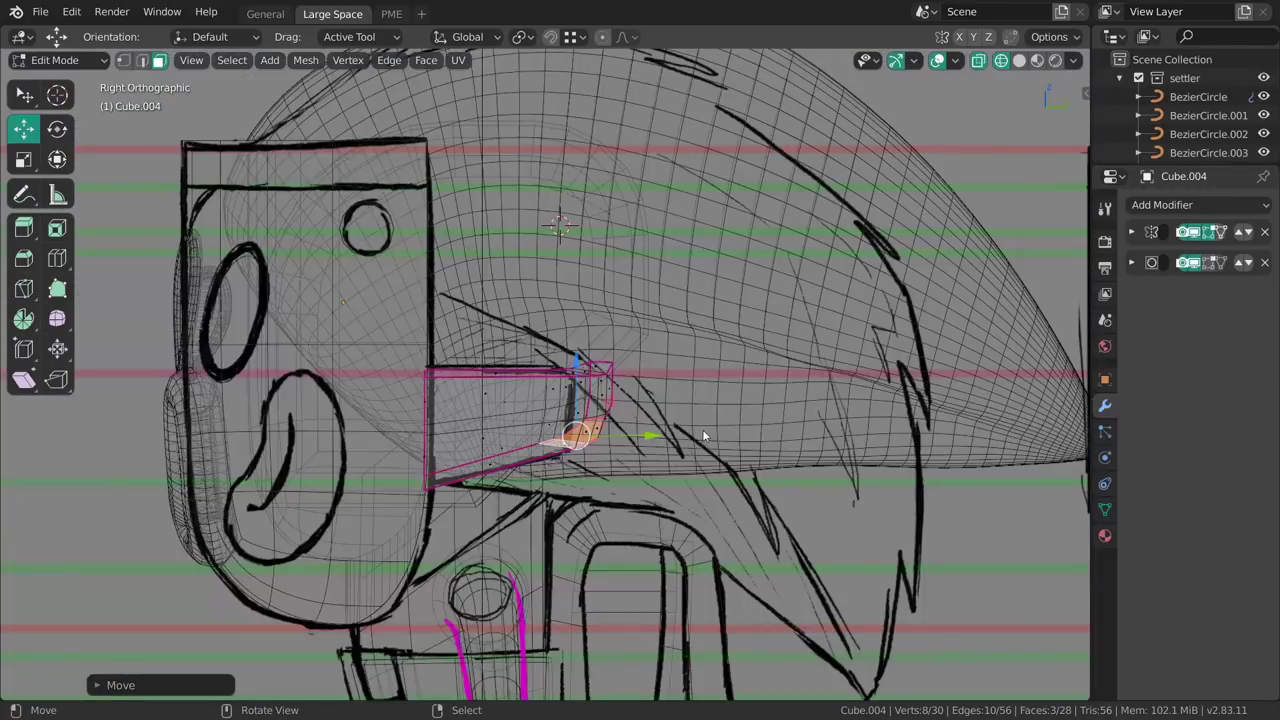
Place the 3D cursor at the side piece's front lower edge and rotate the bottom faces around it by about -4.9 degrees.
middle_drag(692, 422, 673, 577)
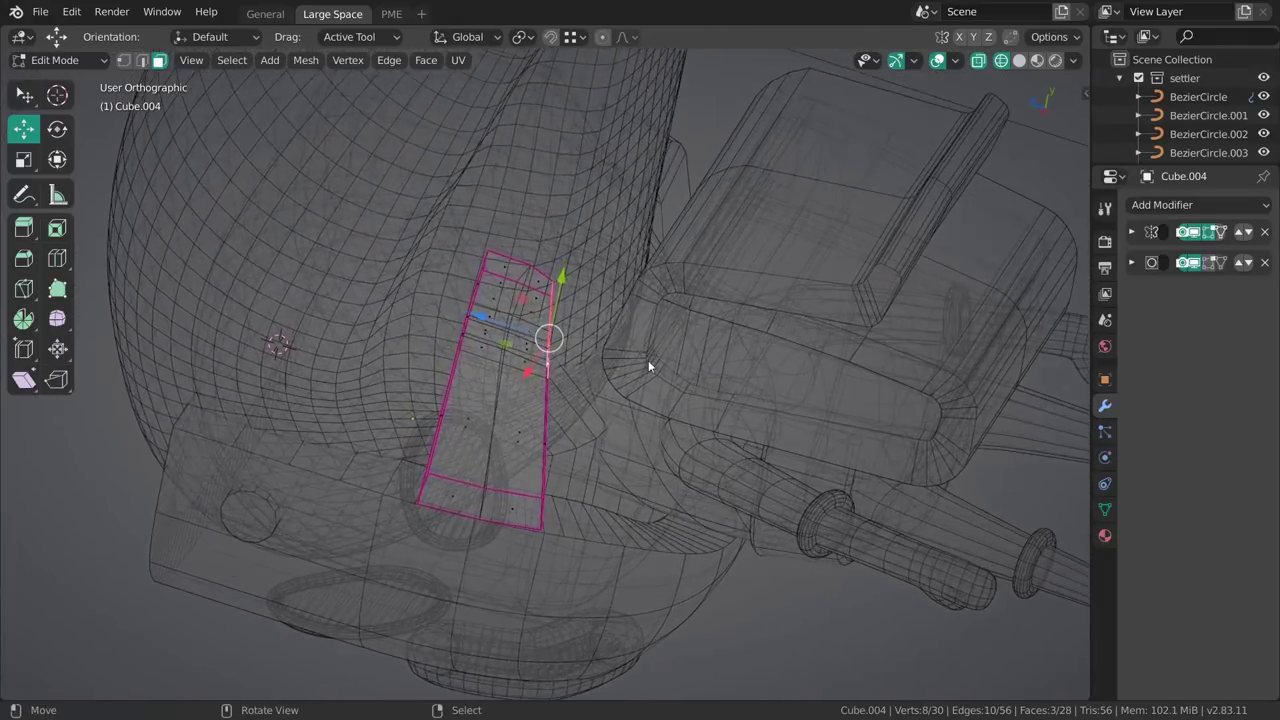
middle_drag(644, 368, 652, 413)
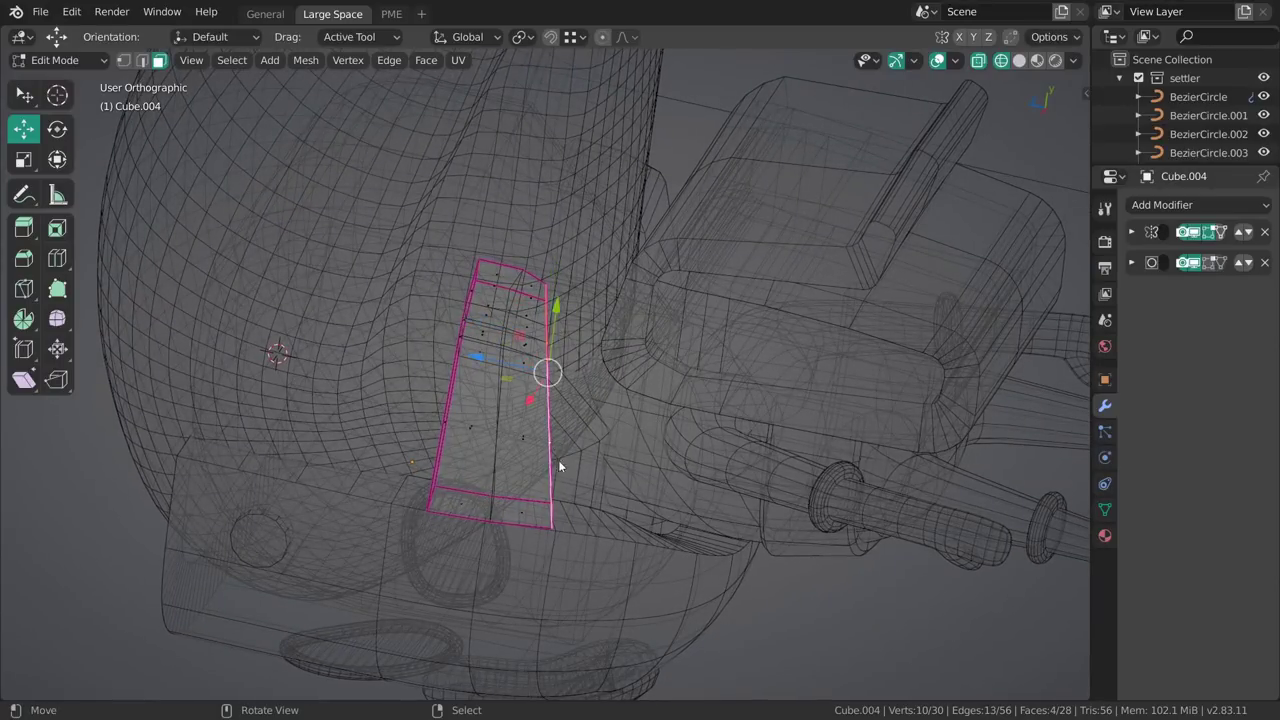
middle_drag(578, 502, 585, 418)
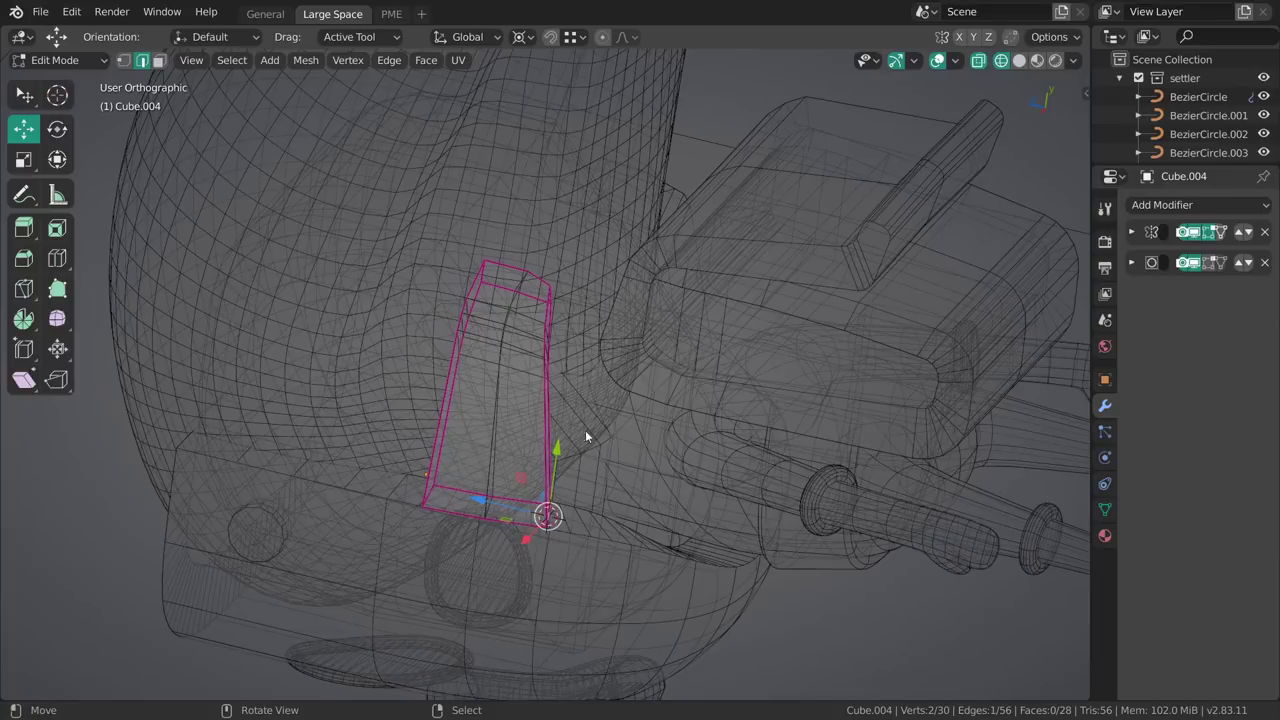
ctrl+right_click(551, 312)
middle_drag(552, 316, 584, 348)
key(r)
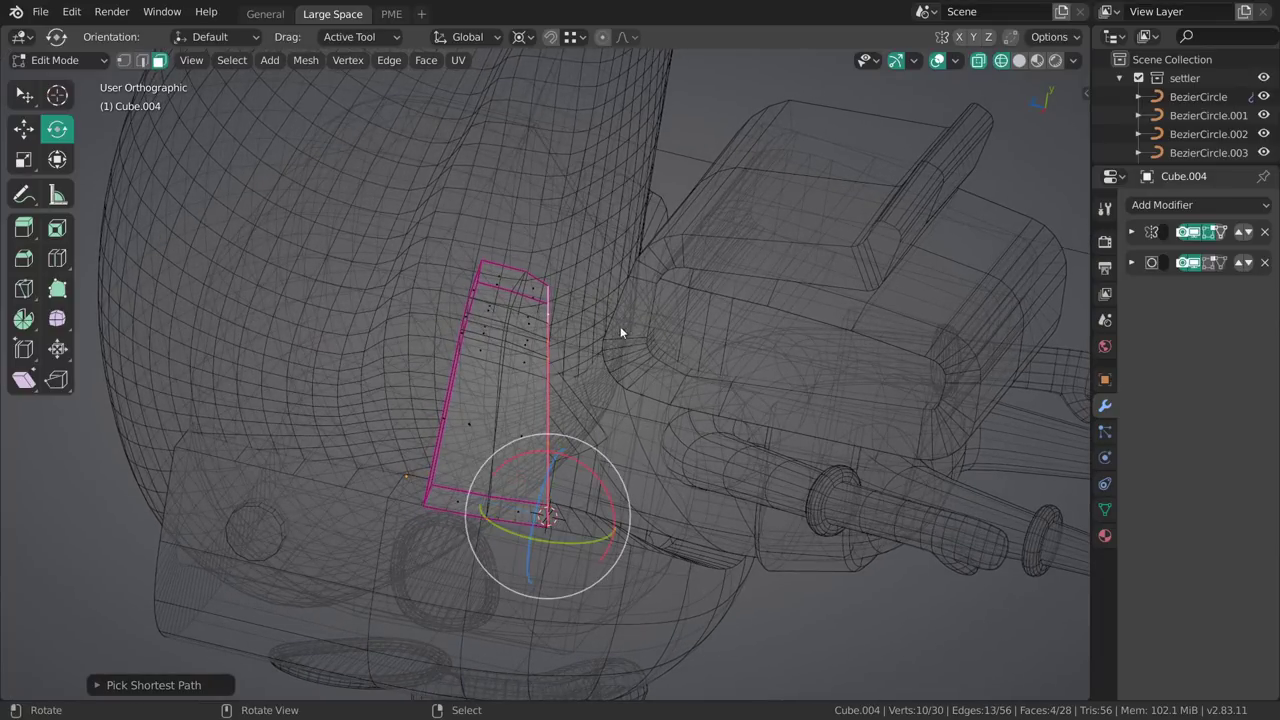
drag(628, 333, 641, 277)
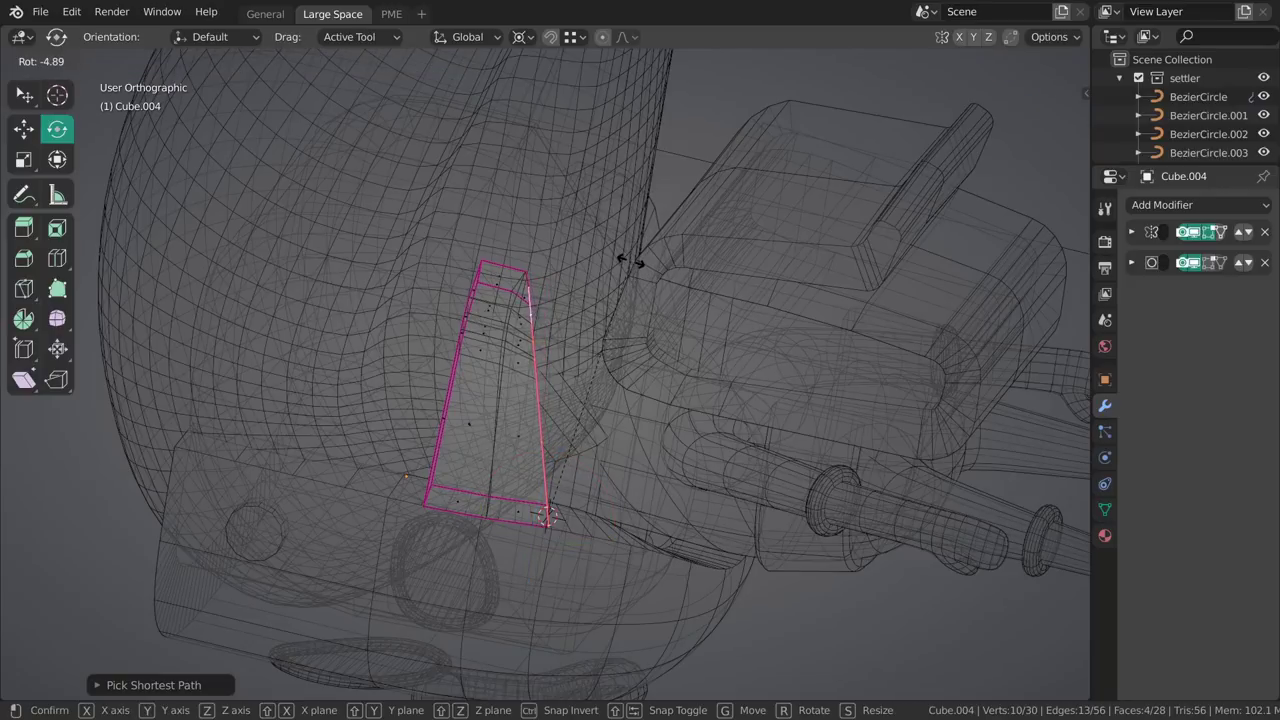
drag(632, 256, 630, 258)
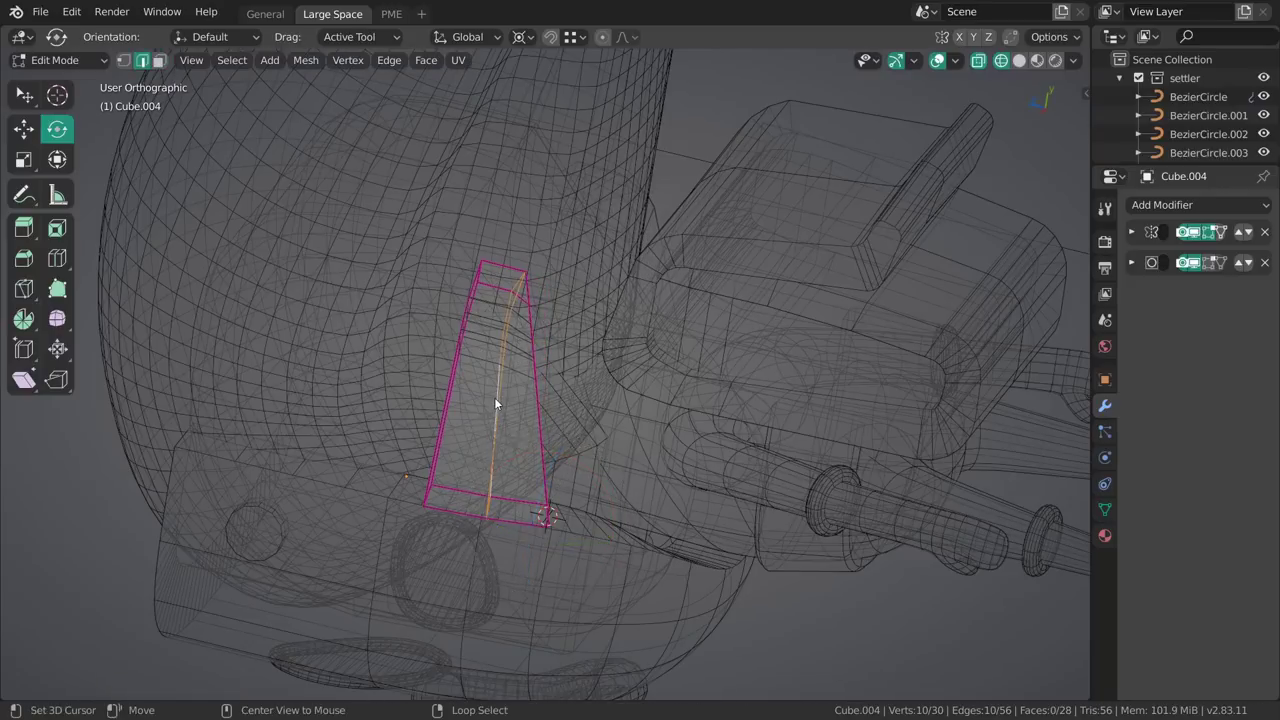
Edge-slide the lengthwise middle loop of the side piece so it sits between the upper and lower edges.
shift+middle_drag(556, 295, 535, 396)
click(519, 406)
key(ctrl+z)
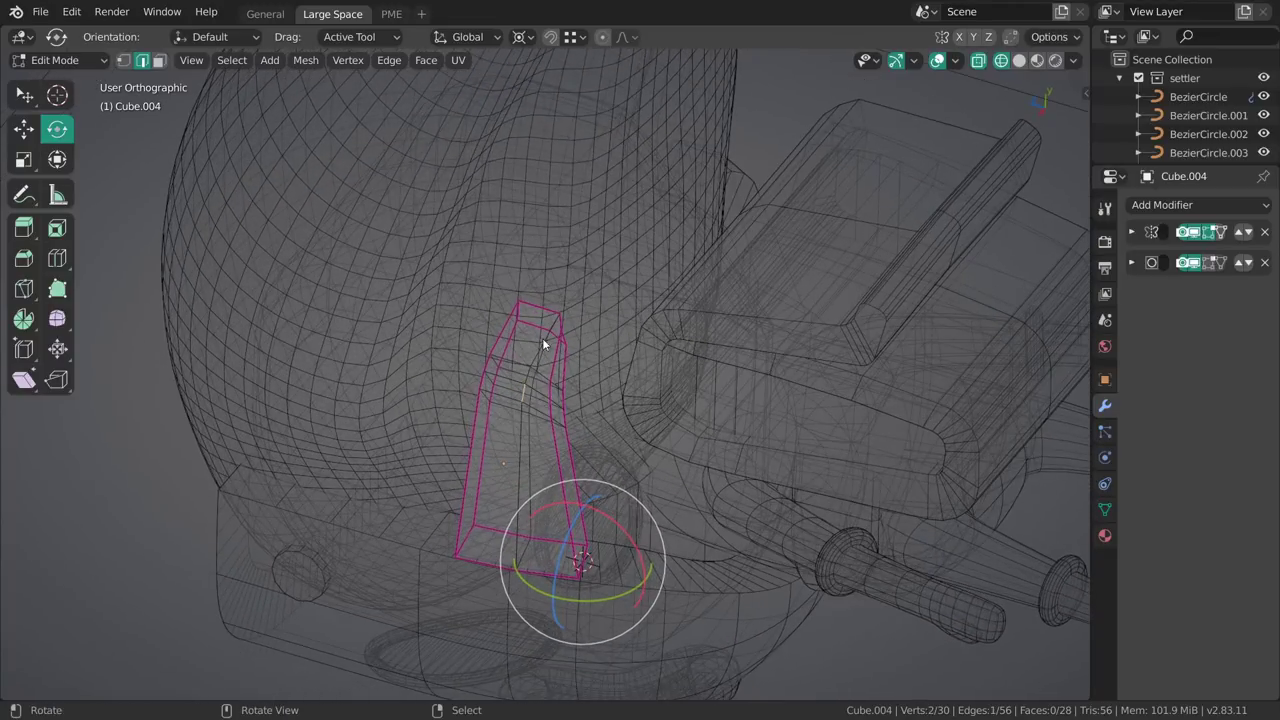
alt+click(524, 393)
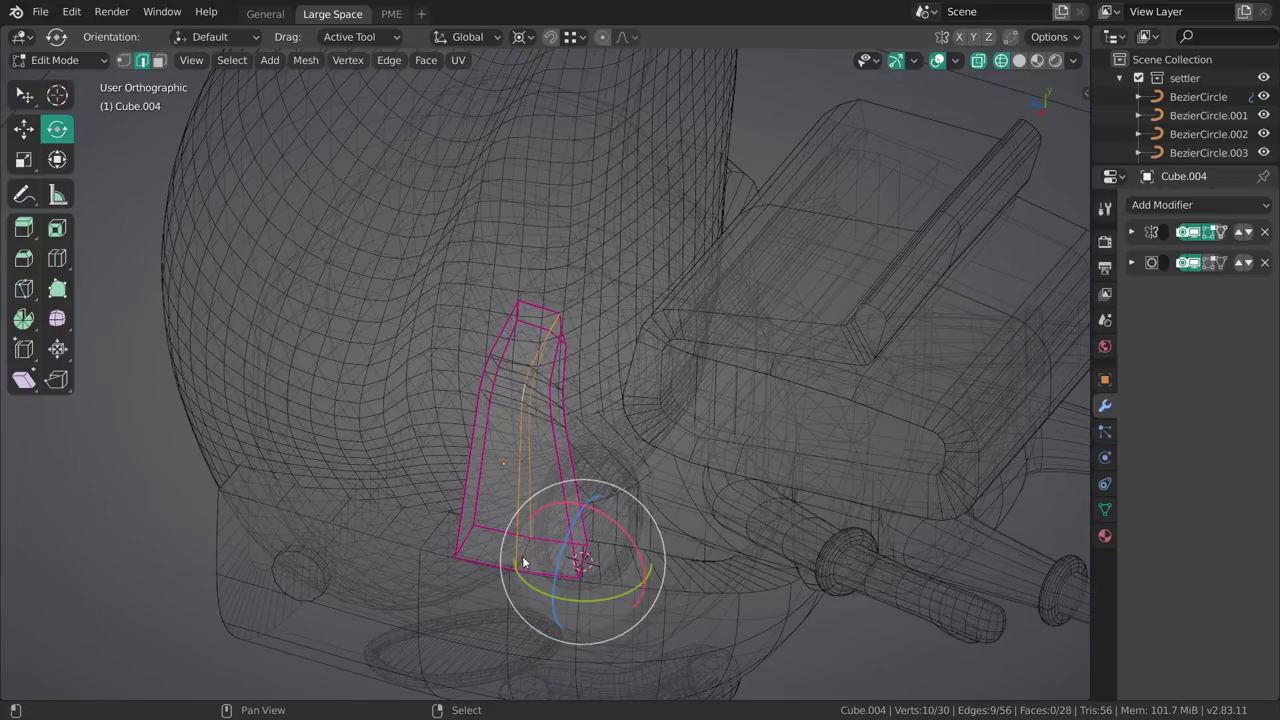
middle_drag(531, 449, 569, 420)
key(shift+space)
key(g)
key(g)
key(g)
click(554, 379)
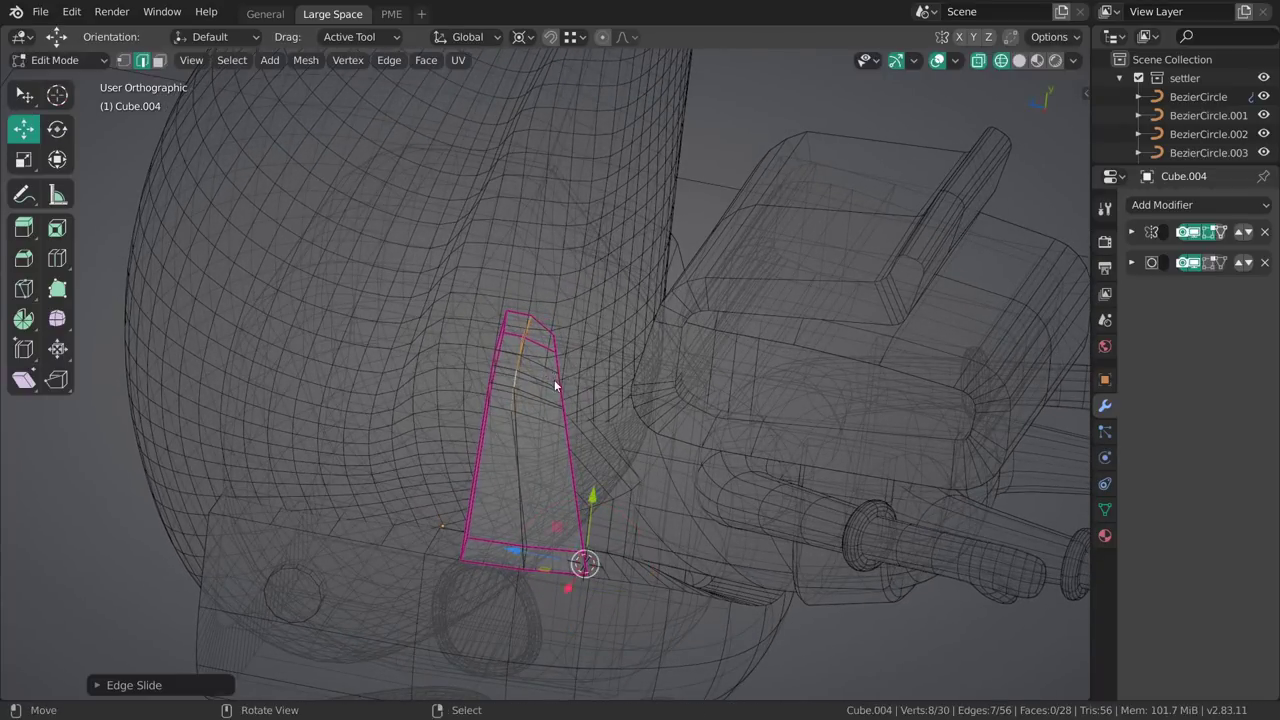
Refine the rear portion of the lengthwise middle loop with two more edge slides.
key(g)
key(g)
click(572, 379)
key(g)
key(g)
click(571, 377)
key(alt+a)
Return to Object Mode and compare the side piece with the reference sketch in the right wireframe view.
mouse_move(544, 396)
middle_down()
mouse_move(728, 342)
mouse_move(640, 437)
middle_up()
key(ctrl+Tab)
click(564, 452)
mouse_move(560, 456)
middle_down()
mouse_move(595, 573)
mouse_move(700, 500)
mouse_move(623, 380)
mouse_move(575, 432)
middle_up()
key(shift+z)
scroll(535, 378, down, 3)
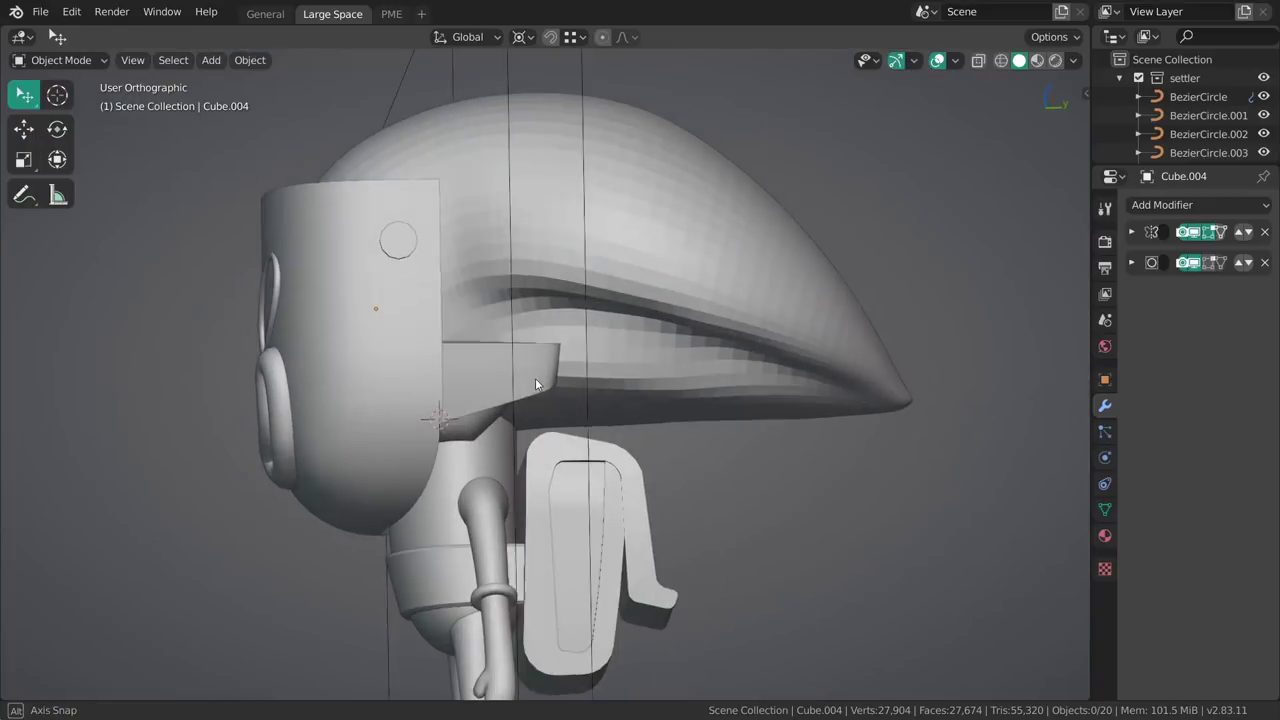
click(531, 386)
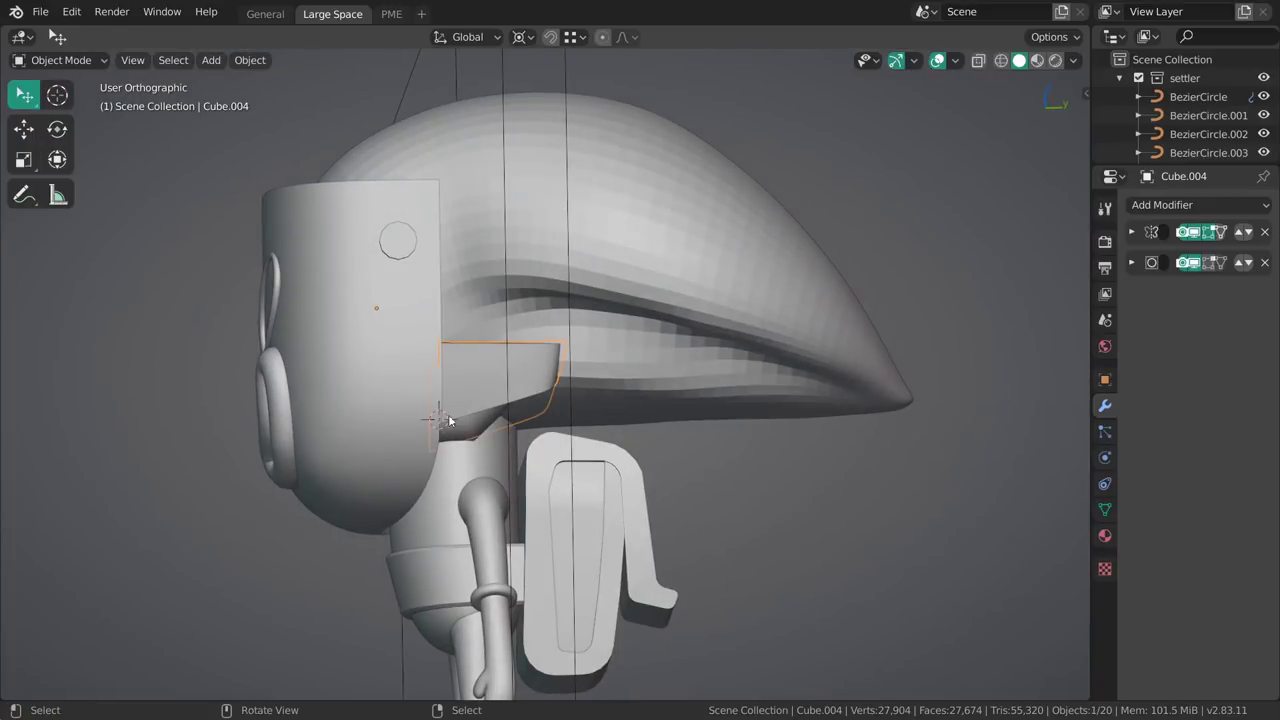
shift+middle_drag(497, 406, 583, 498)
key(KP_3)
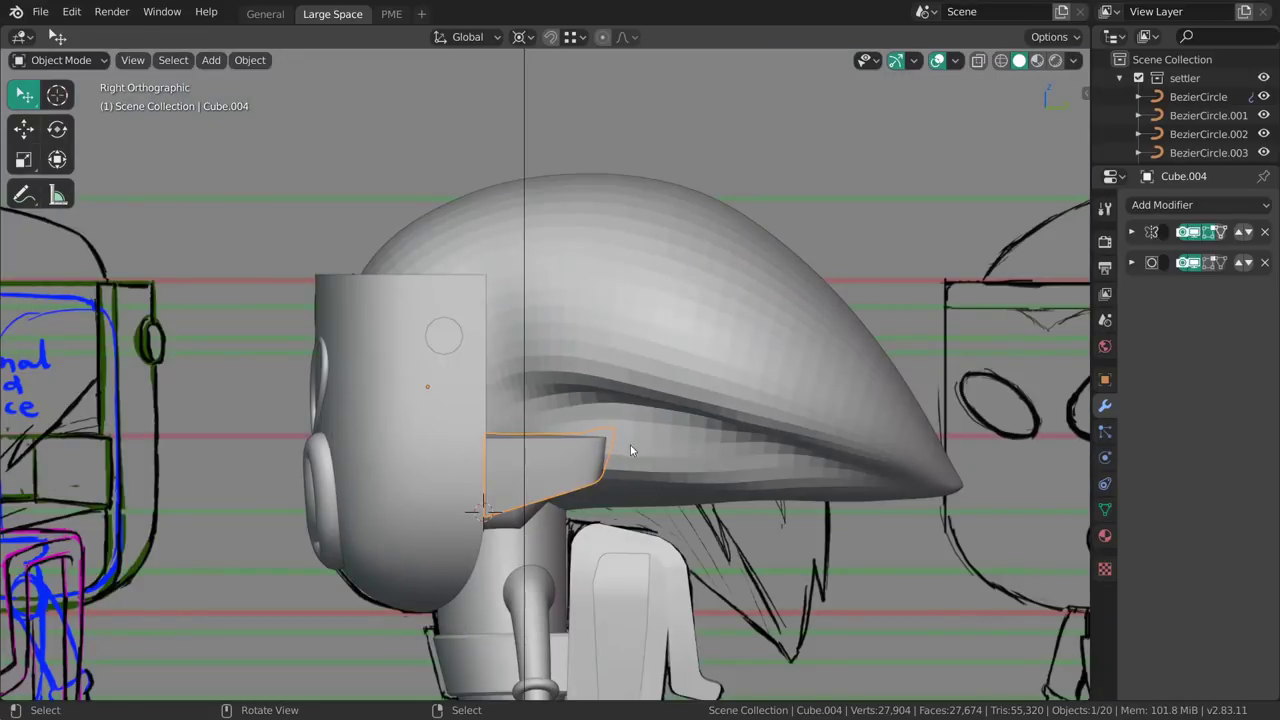
key(shift+z)
scroll(571, 417, up, 4)
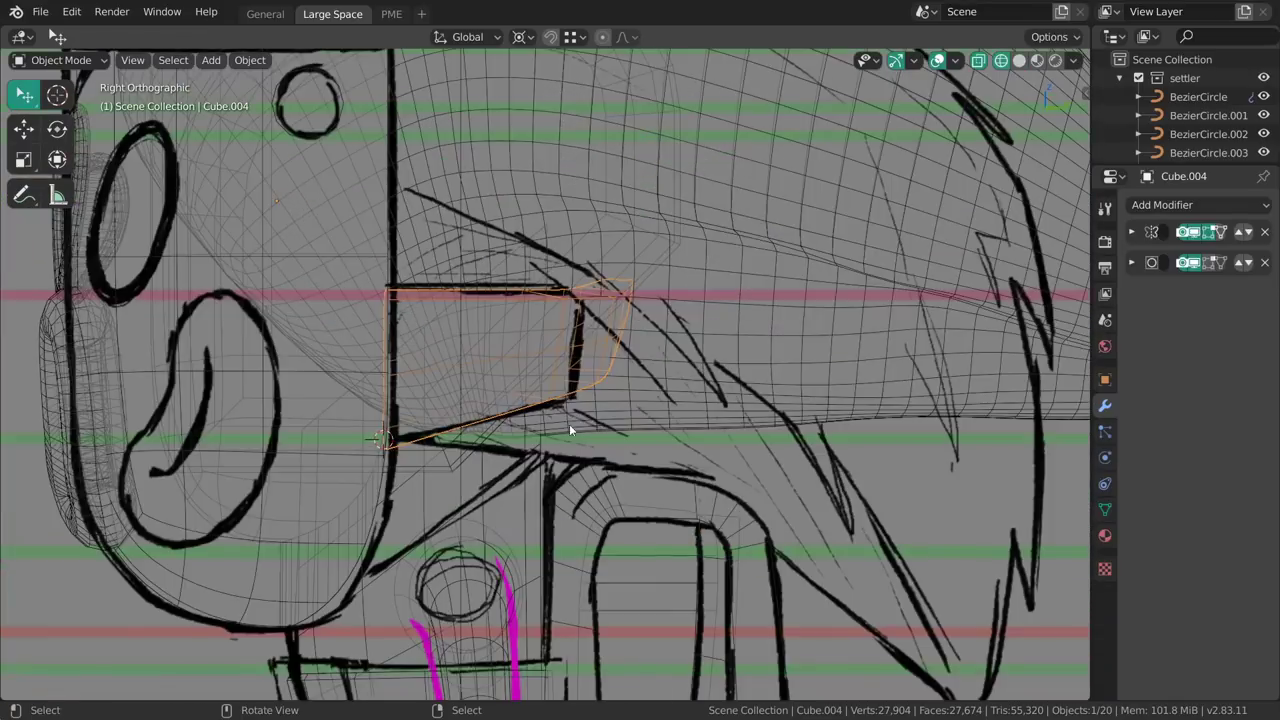
Check the side piece in solid shading and enter Edit Mode to inspect its mesh in wireframe.
key(shift+z)
key(shift+z)
key(shift+z)
key(ctrl+Tab)
key(ctrl+Tab)
click(641, 350)
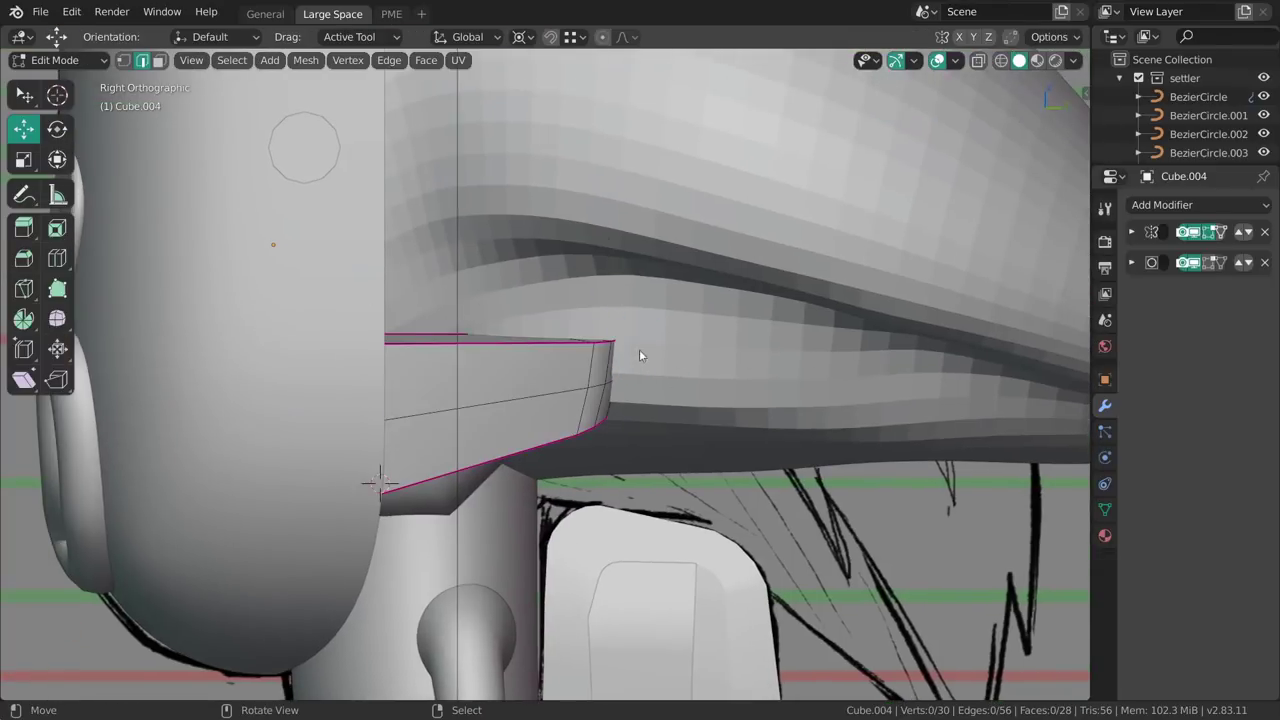
mouse_move(613, 396)
middle_down()
mouse_move(551, 366)
mouse_move(518, 390)
middle_up()
key(shift+z)
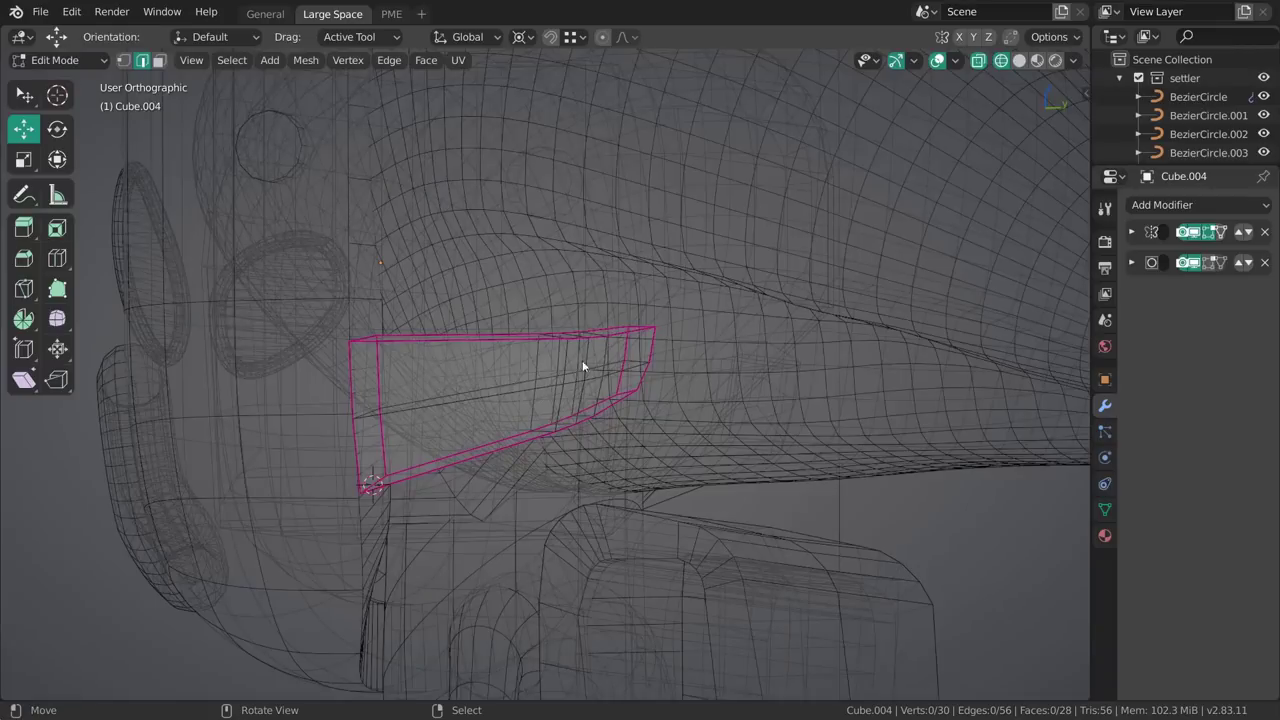
Select the vertices of the side piece's rear section and move them forward along global Y toward the sketched rear edge.
middle_drag(594, 363, 527, 356)
key(1)
ctrl+drag(516, 331, 596, 243)
mouse_move(556, 371)
middle_down()
mouse_move(695, 382)
mouse_move(537, 512)
mouse_move(594, 369)
mouse_move(646, 356)
mouse_move(673, 402)
middle_up()
key(grave)
click(802, 402)
shift+middle_drag(558, 565, 546, 532)
key(g)
key(y)
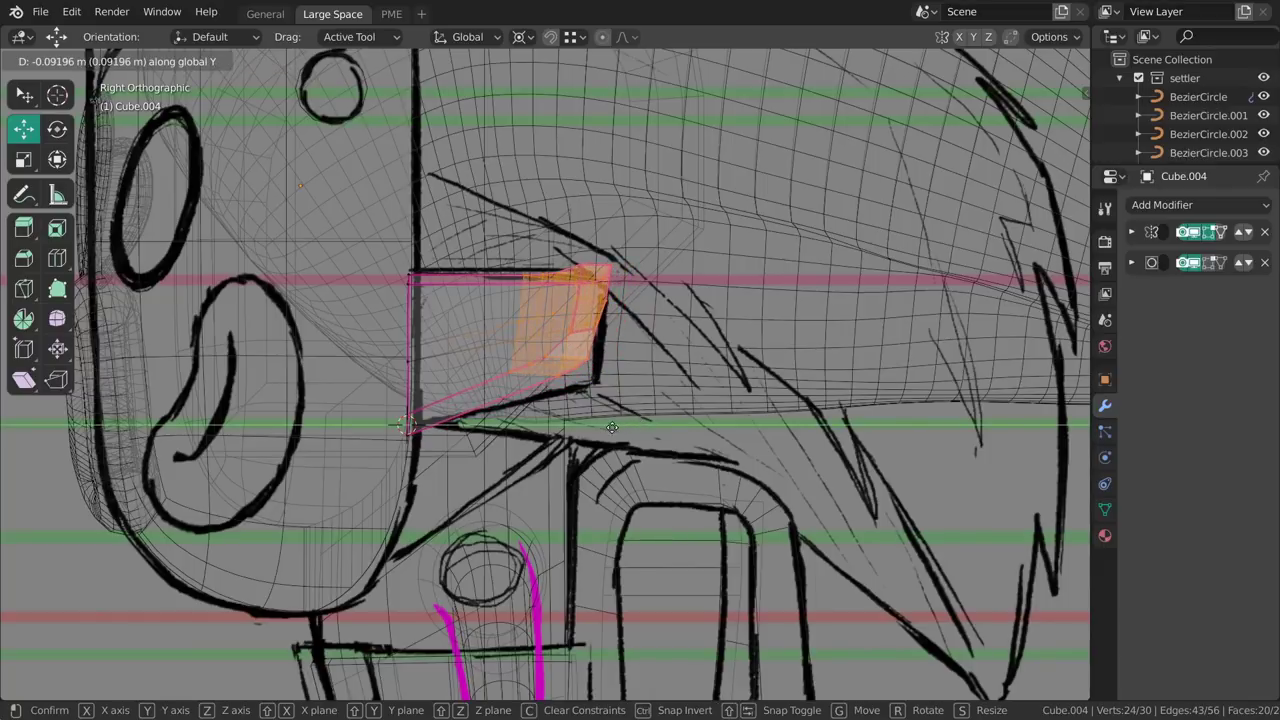
click(617, 430)
Place the 3D cursor at the side piece's upper edge and scale the rear section vertically around it.
key(shift+space)
key(s)
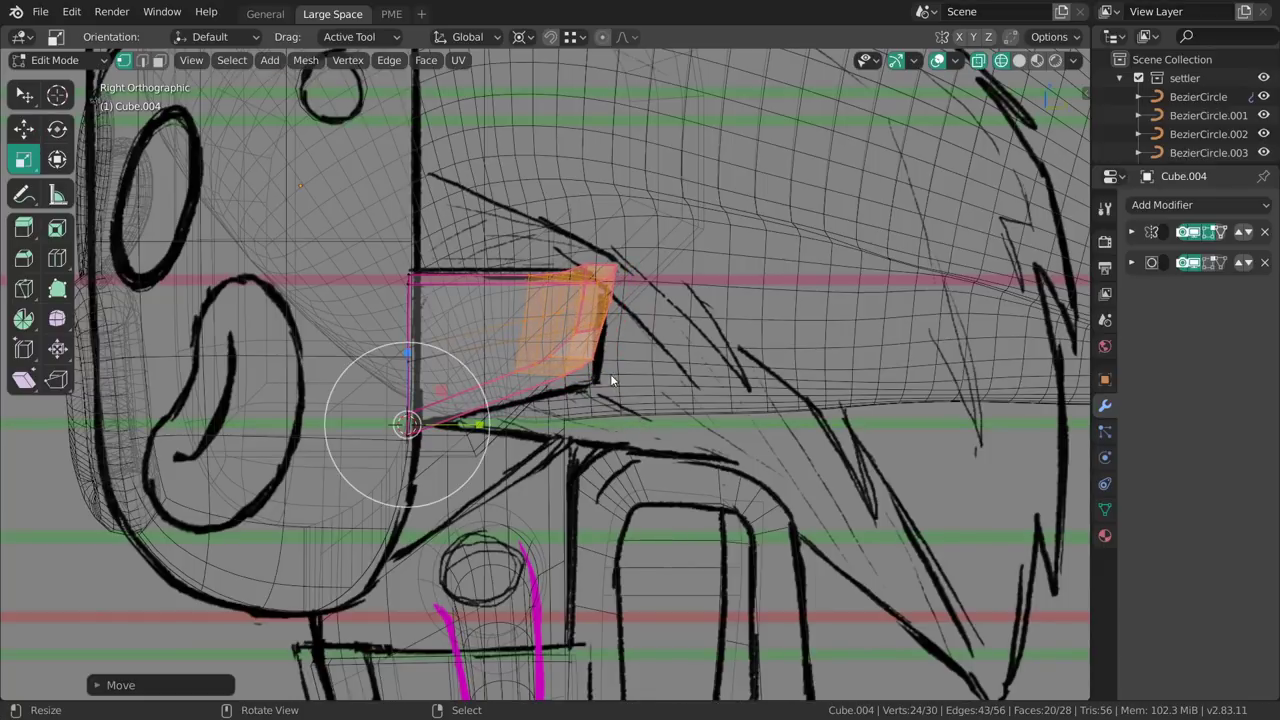
shift+right_click(531, 279)
mouse_move(533, 214)
mouse_down()
mouse_move(528, 202)
mouse_move(532, 212)
mouse_up()
key(shift+space)
key(g)
key(alt+a)
Select the strip of faces along the side piece's upper edge and adjust it with a quick-favorite operation.
mouse_move(569, 317)
shift+middle_down()
mouse_move(571, 345)
mouse_move(542, 345)
mouse_move(589, 308)
shift+middle_up()
key(shift+z)
key(shift+z)
key(3)
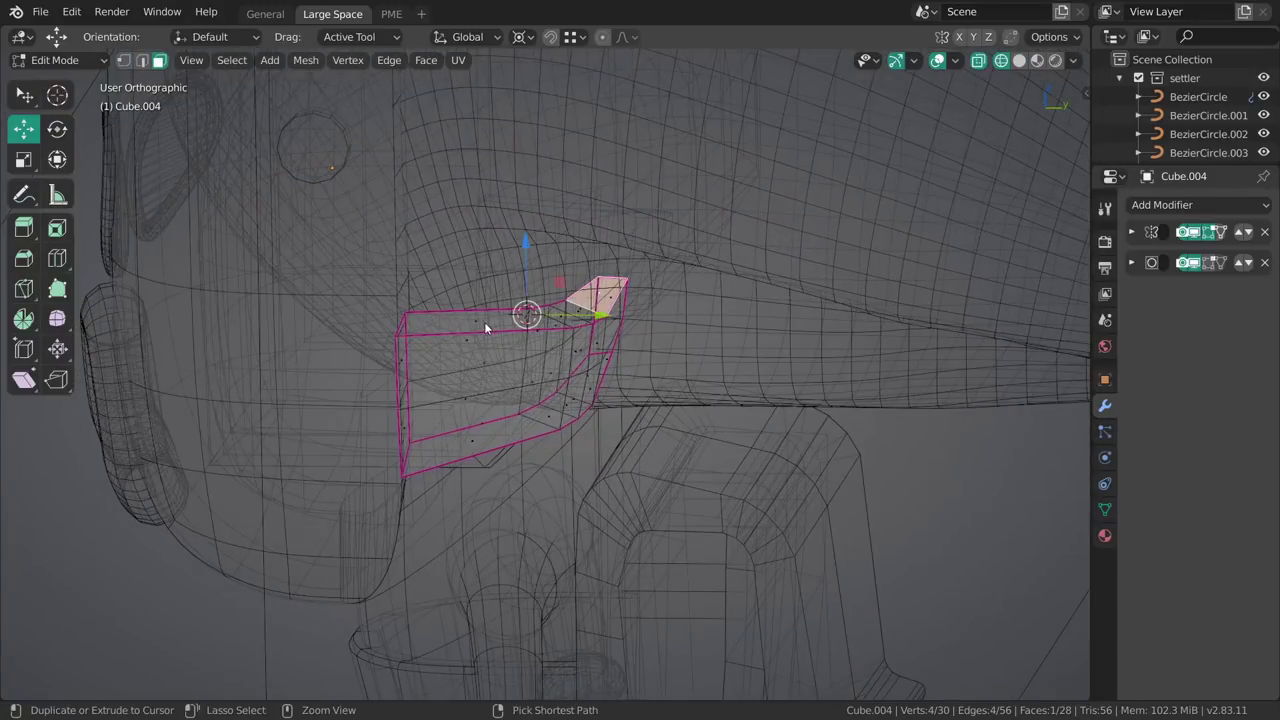
ctrl+right_click(480, 321)
key(q)
click(548, 318)
click(574, 320)
mouse_move(580, 395)
middle_down()
mouse_move(554, 431)
mouse_move(492, 436)
mouse_move(588, 383)
middle_up()
Select the strip of faces along the side piece's lower edge and rear corner, and clear the selection.
key(alt+a)
right_click(488, 436)
ctrl+click(590, 380)
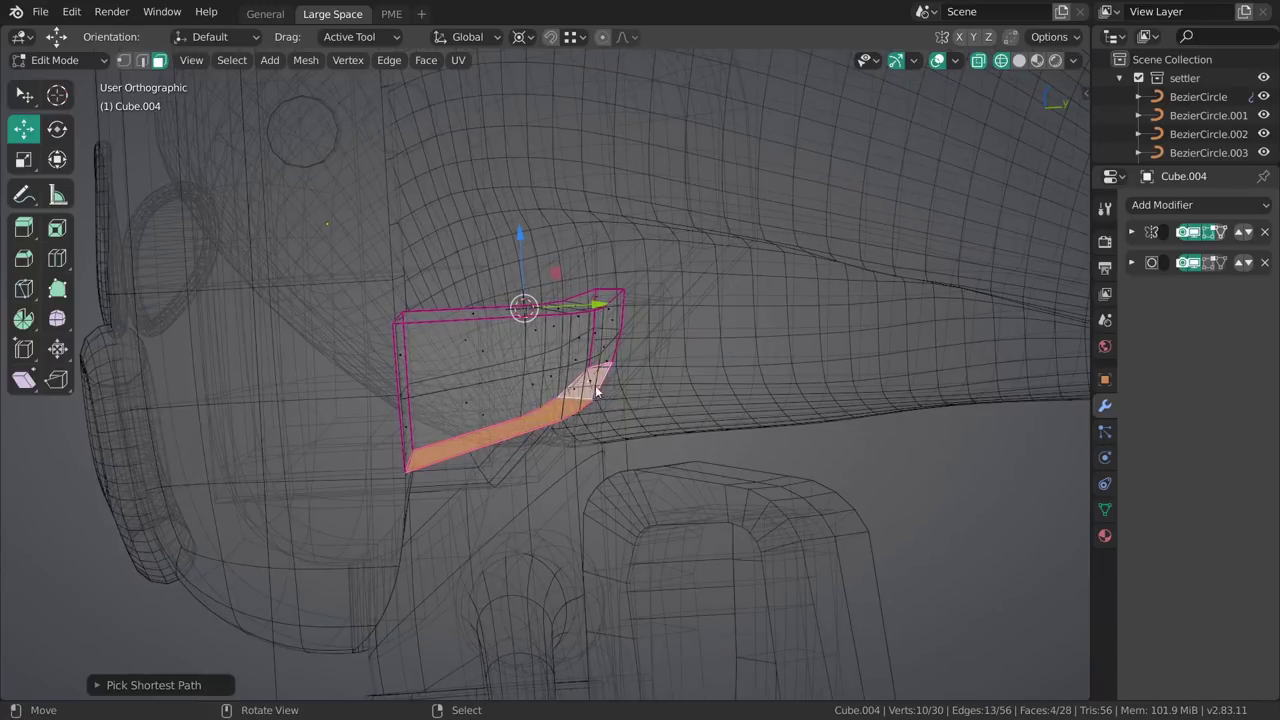
key(shift+l)
click(602, 388)
key(alt+a)
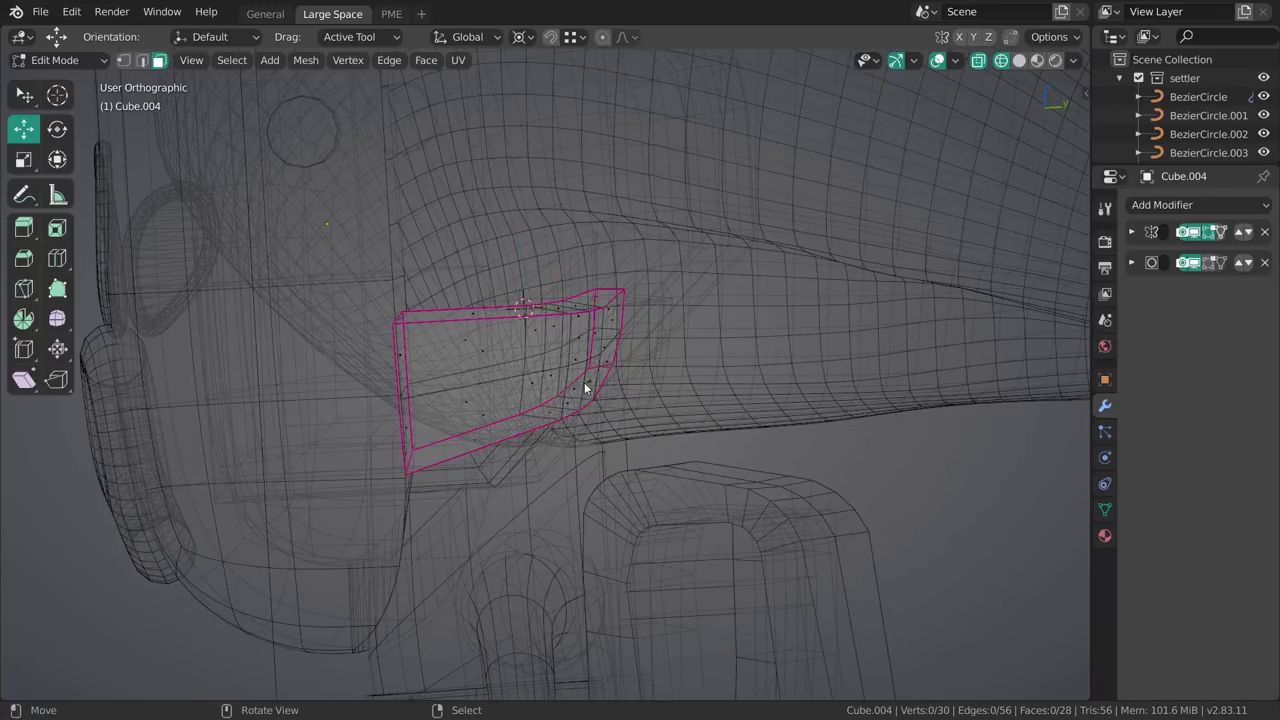
Leave Edit Mode and check the side piece against the reference sketch in the right wireframe view.
key(Tab)
key(shift+z)
key(alt+a)
mouse_move(588, 406)
middle_down()
mouse_move(772, 326)
mouse_move(660, 379)
middle_up()
key(grave)
click(769, 380)
key(z)
click(594, 366)
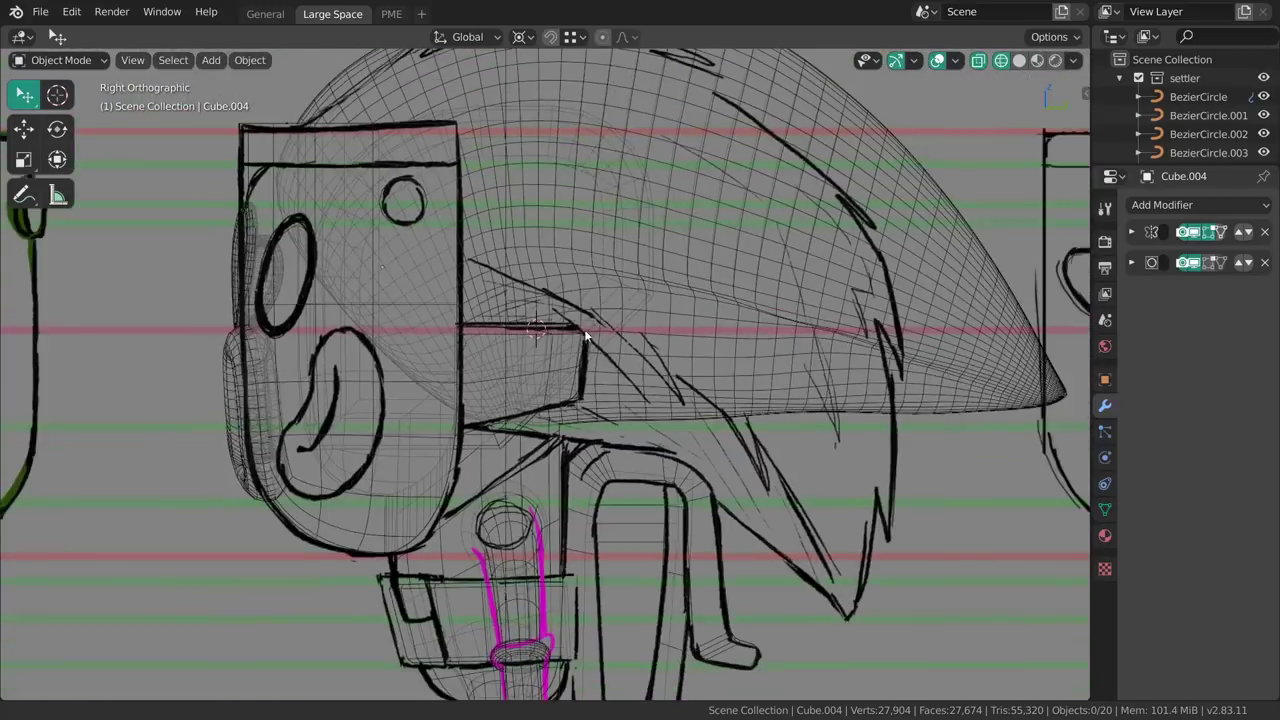
click(573, 370)
click(575, 374)
shift+middle_drag(582, 398, 632, 438)
Put the hair object in Sculpt Mode and pull its upper outline toward the sketch with the Grab brush.
key(z)
click(626, 336)
shift+middle_drag(629, 337, 641, 412)
mouse_move(641, 412)
ctrl+middle_down()
mouse_move(597, 357)
mouse_move(612, 325)
ctrl+middle_up()
click(615, 332)
key(z)
click(532, 341)
shift+middle_drag(604, 228, 590, 256)
key(ctrl+Tab)
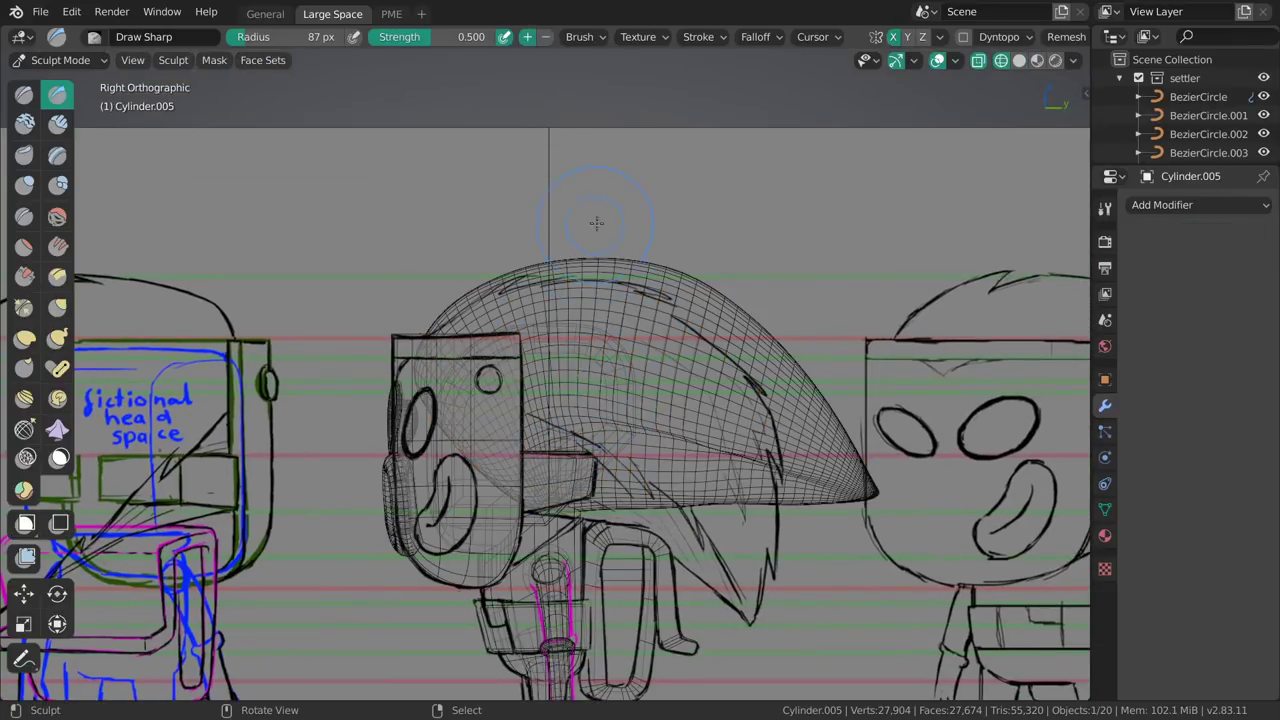
key(f)
click(682, 268)
key(g)
drag(693, 271, 672, 277)
Resize the Grab brush and nudge the hair's lower side in the right view.
key(f)
click(684, 279)
key(f)
click(765, 364)
mouse_move(795, 358)
shift+middle_down()
mouse_move(711, 328)
mouse_move(661, 286)
shift+middle_up()
key(f)
click(700, 382)
key(f)
click(664, 428)
drag(668, 426, 672, 424)
scroll(616, 432, up, 2)
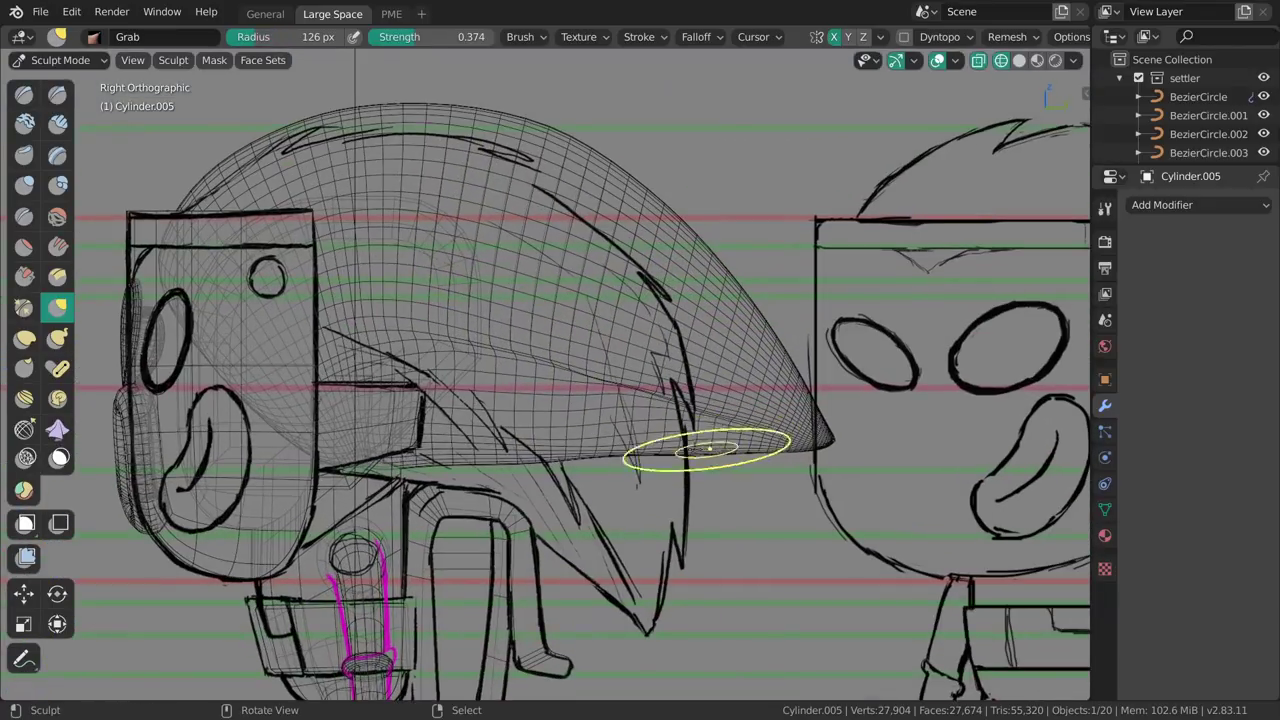
Set the Grab brush radius to 130 px and pull the underside of the hair into shape.
key(f)
click(714, 464)
mouse_move(632, 456)
middle_down()
mouse_move(691, 434)
mouse_move(688, 420)
mouse_move(615, 380)
middle_up()
key(shift+z)
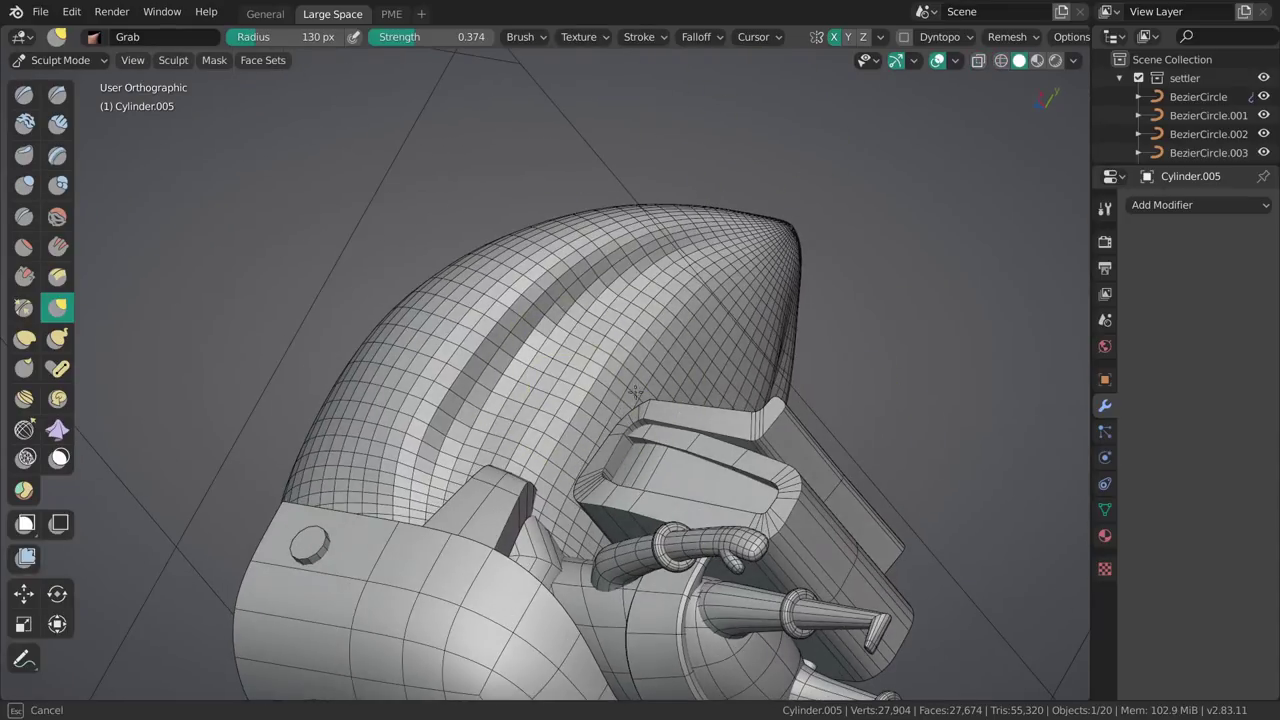
drag(626, 423, 604, 394)
middle_drag(604, 394, 570, 410)
drag(668, 318, 684, 286)
key(shift+z)
middle_drag(762, 258, 715, 292)
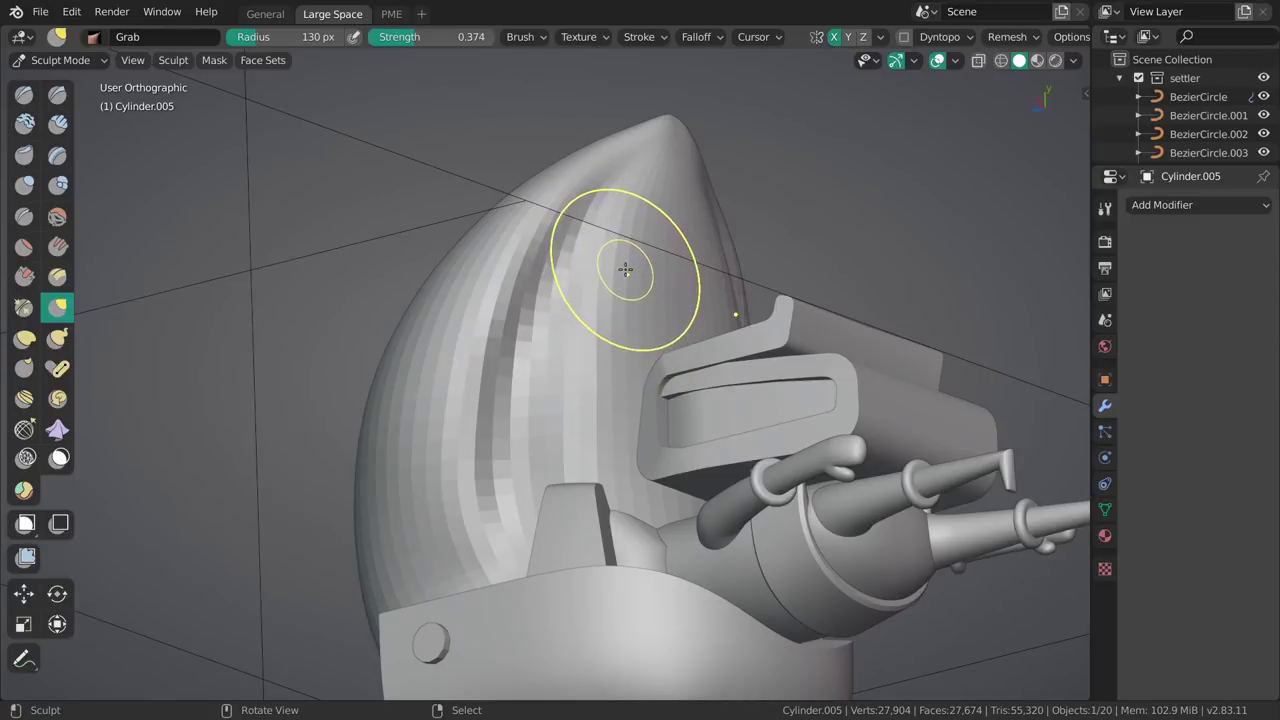
mouse_move(651, 300)
middle_down()
mouse_move(614, 514)
mouse_move(621, 310)
mouse_move(644, 354)
mouse_move(604, 344)
middle_up()
mouse_move(663, 418)
middle_down()
mouse_move(500, 478)
mouse_move(618, 428)
middle_up()
Enter Edit Mode and examine the mesh at the hair's tip by selecting a face loop and the tip faces.
key(Tab)
alt+click(546, 412)
alt+click(558, 412)
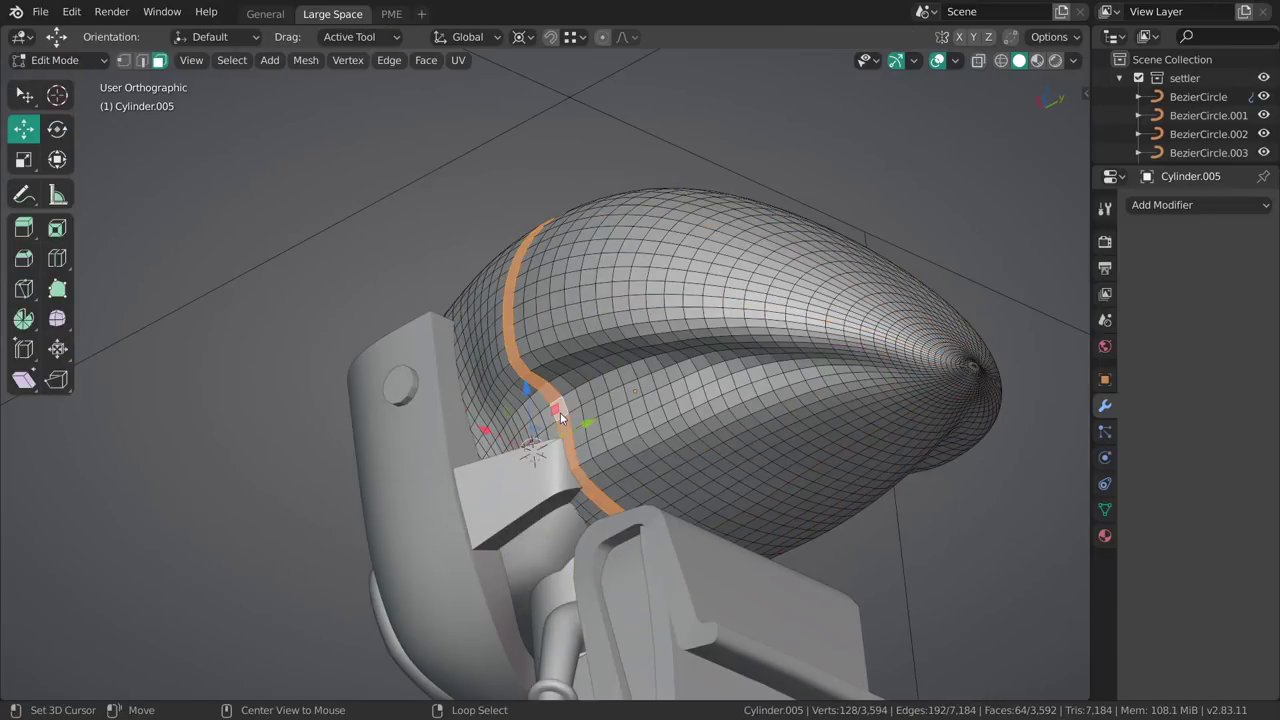
shift+middle_drag(919, 365, 554, 434)
alt+middle_click(749, 374)
key(c)
click(617, 406)
right_click(617, 400)
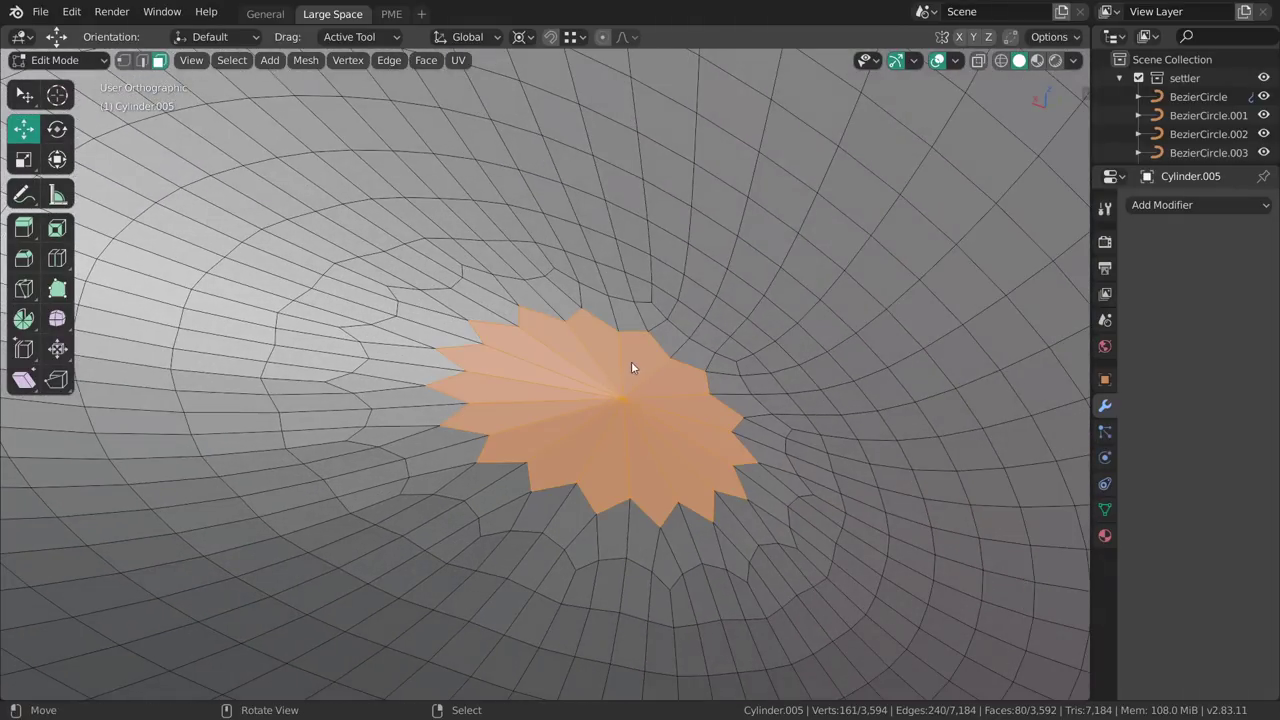
middle_drag(612, 381, 650, 385)
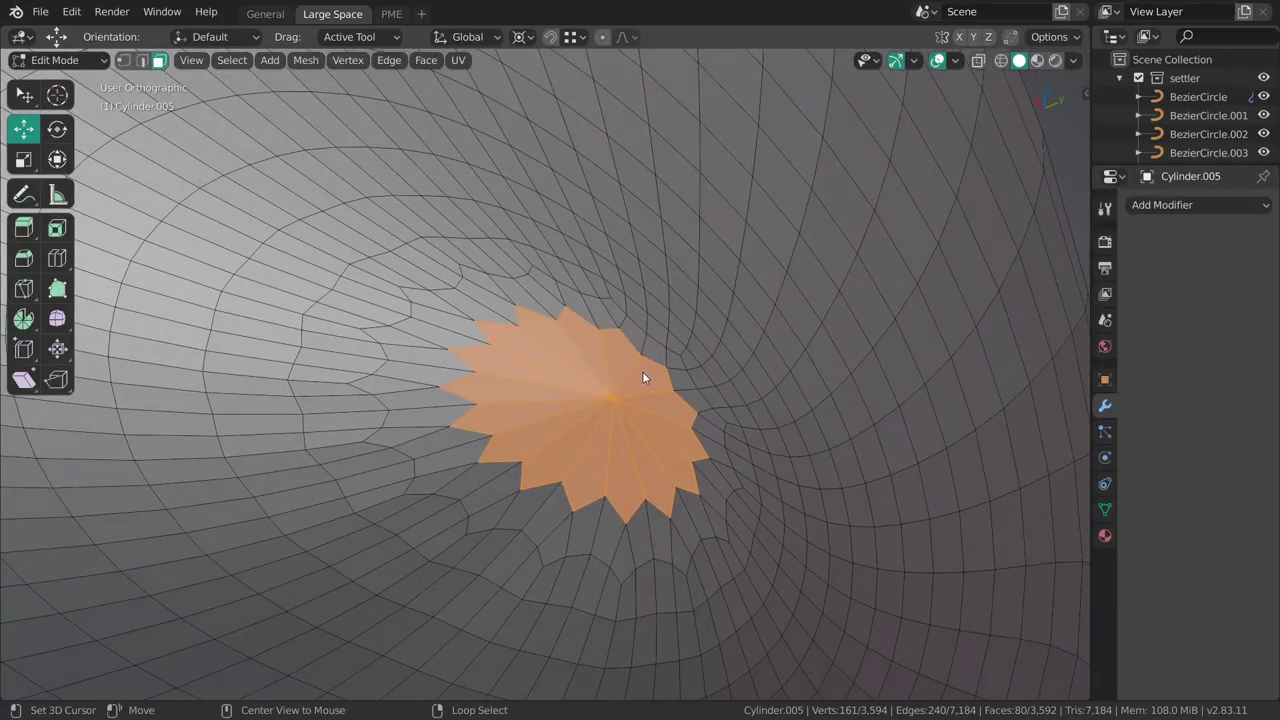
key(alt+a)
Examine the edge flow around the pole vertex at the hair's tip by selecting the vertex and its surrounding loops.
middle_drag(628, 376, 577, 360)
key(1)
click(584, 387)
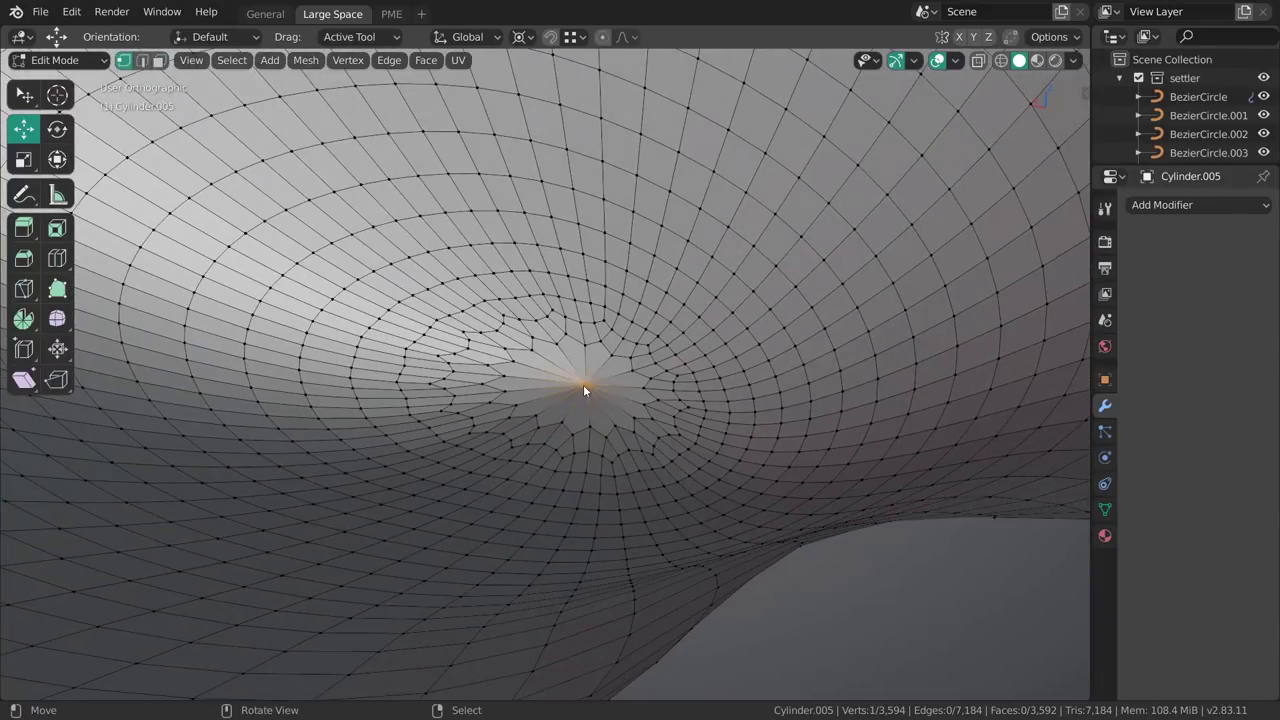
ctrl+alt+click(547, 342)
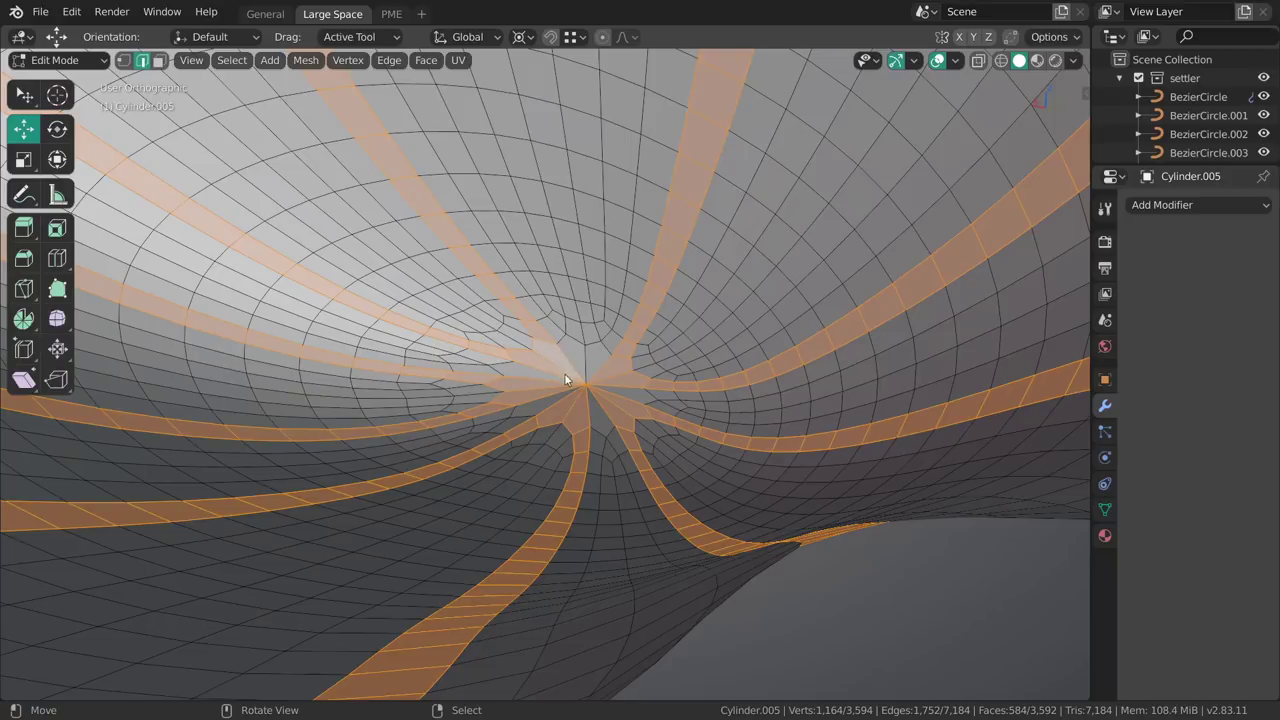
mouse_move(566, 385)
middle_down()
mouse_move(689, 391)
mouse_move(584, 399)
middle_up()
alt+click(552, 372)
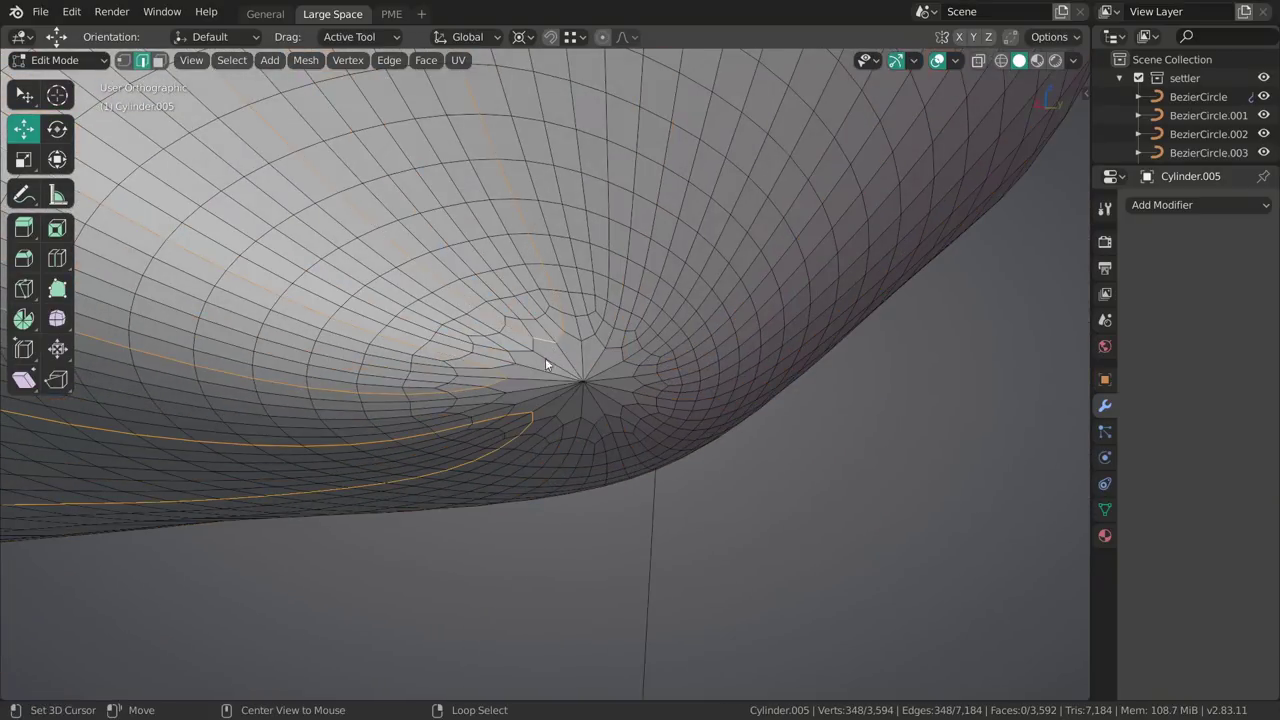
middle_drag(574, 342, 558, 398)
key(alt+a)
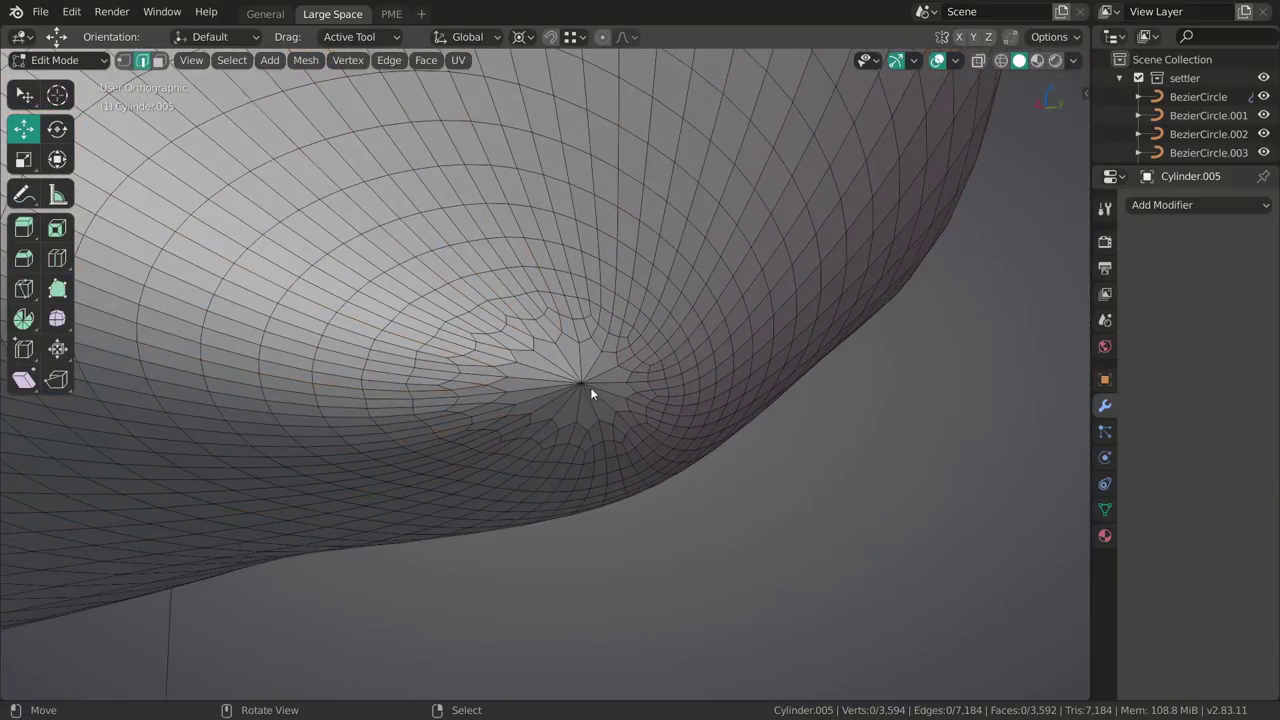
Select the fan of faces around the pole at the hair's tip and delete the faces.
key(3)
key(c)
click(587, 383)
key(Escape)
key(x)
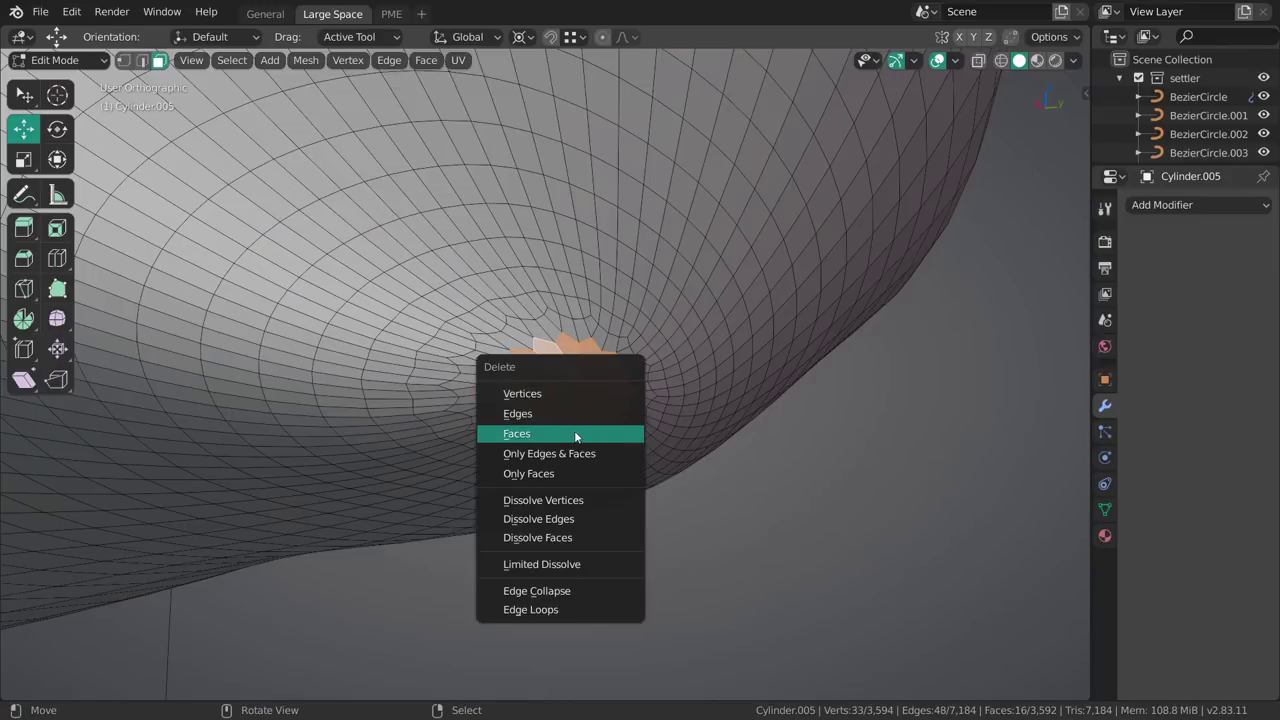
click(578, 433)
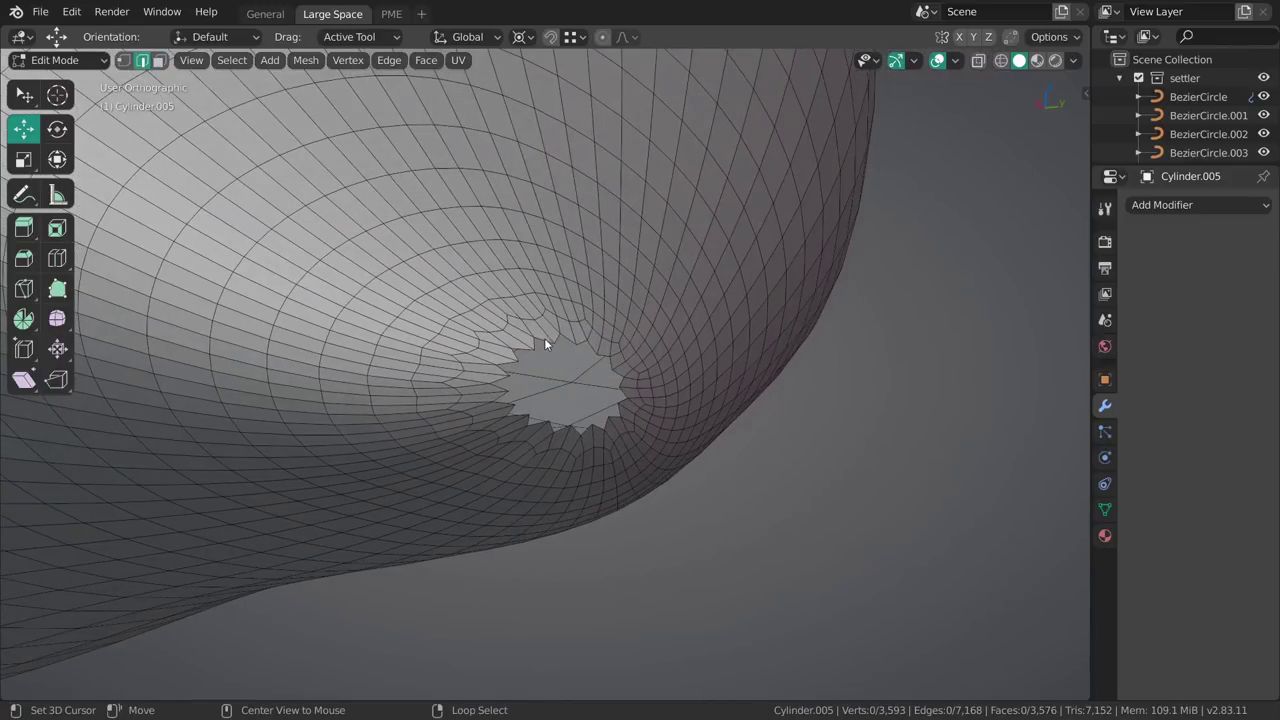
Extrude the open border of the hole at the hair's tip and merge it to a single point.
middle_drag(546, 344, 618, 406)
key(e)
drag(602, 408, 636, 406)
key(m)
click(628, 404)
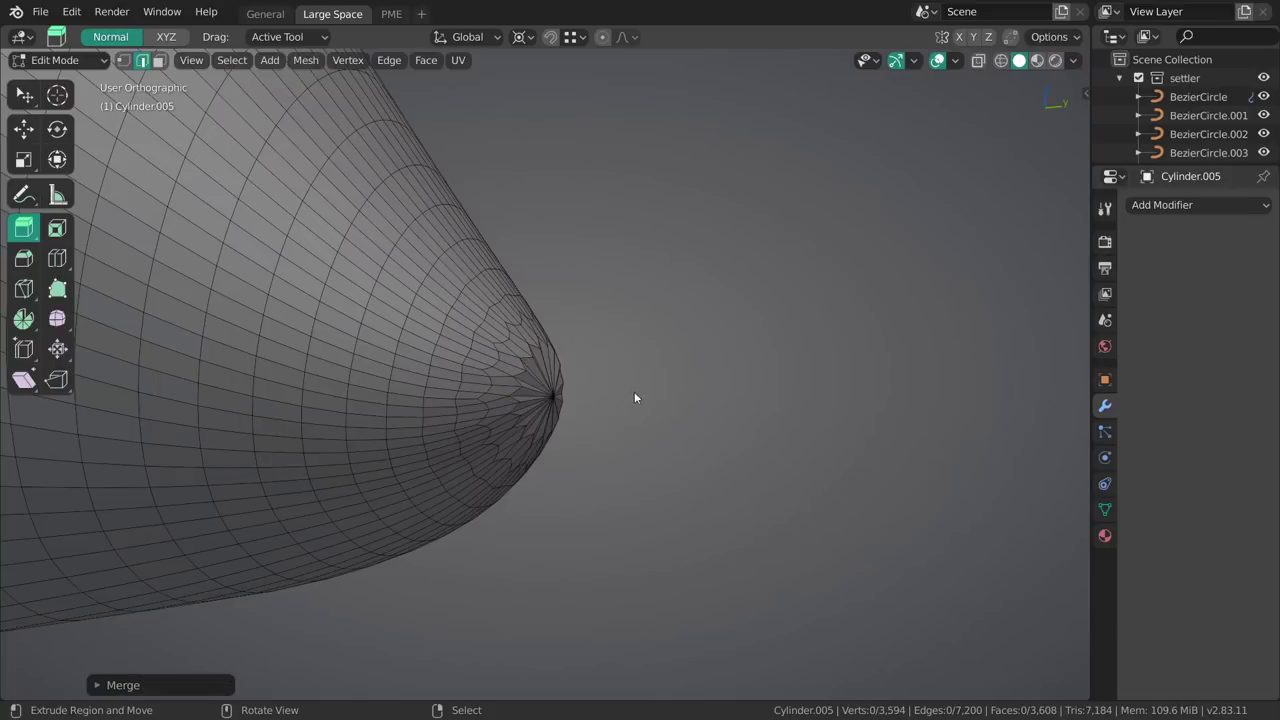
middle_drag(635, 384, 659, 359)
key(Tab)
scroll(533, 418, down, 5)
Select two lengthwise face loops along the hair's side crease and compare them with the sketch in the right wireframe view.
key(Tab)
scroll(659, 359, up, 3)
key(3)
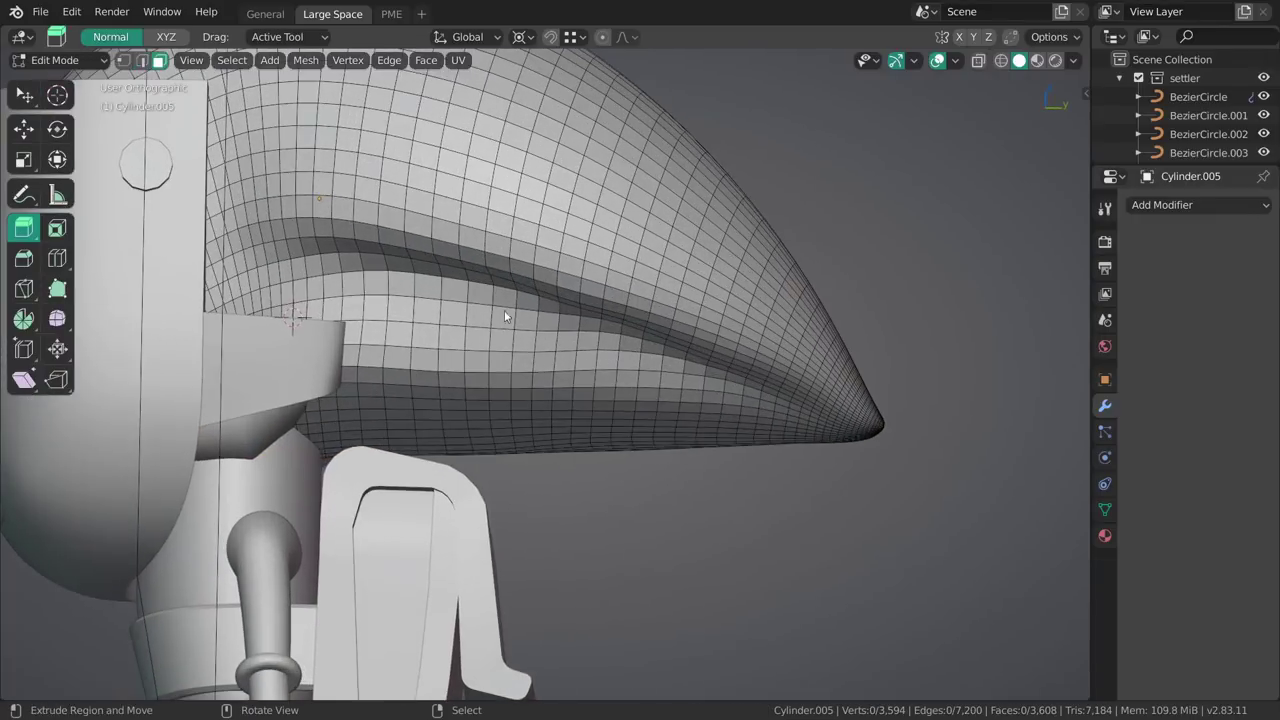
alt+click(543, 300)
alt+click(526, 343)
middle_drag(497, 317, 680, 306)
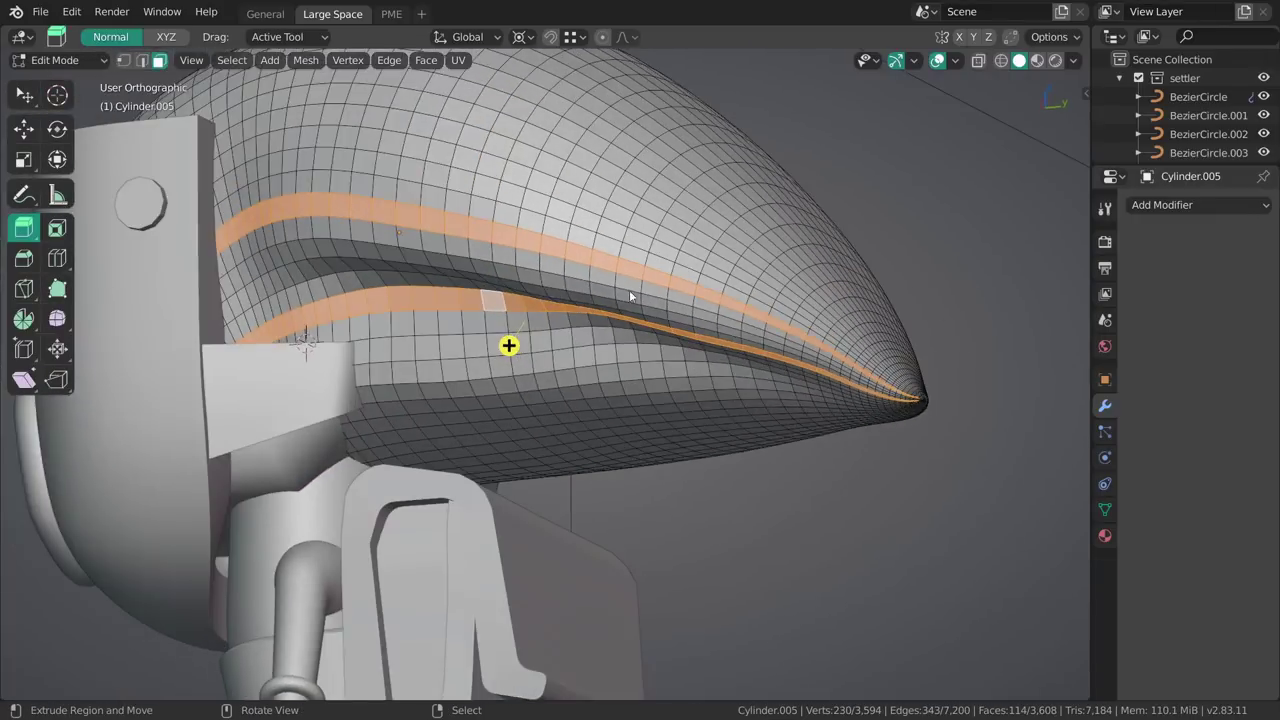
alt+middle_click(729, 334)
alt+middle_click(727, 434)
scroll(727, 430, up, 7)
mouse_move(726, 430)
middle_down()
mouse_move(720, 592)
mouse_move(646, 402)
mouse_move(661, 374)
mouse_move(674, 416)
mouse_move(740, 380)
middle_up()
mouse_move(740, 380)
ctrl+middle_down()
mouse_move(648, 200)
mouse_move(640, 110)
ctrl+middle_up()
key(KP_3)
shift+middle_drag(515, 392, 727, 372)
key(z)
click(565, 393)
scroll(746, 553, up, 6)
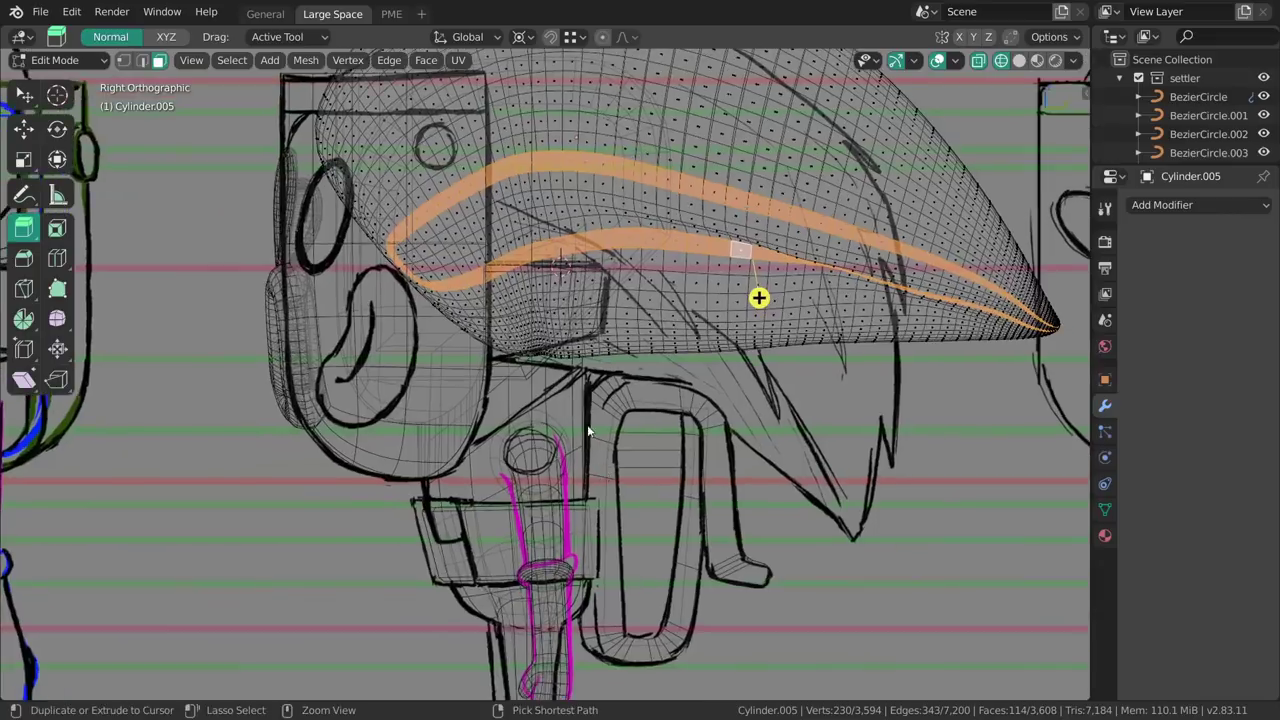
Select the face loop running around the front part of the hair and delete its faces.
alt+right_click(534, 370)
mouse_move(534, 370)
middle_down()
mouse_move(640, 262)
mouse_move(668, 260)
mouse_move(586, 353)
mouse_move(539, 374)
middle_up()
key(x)
click(571, 434)
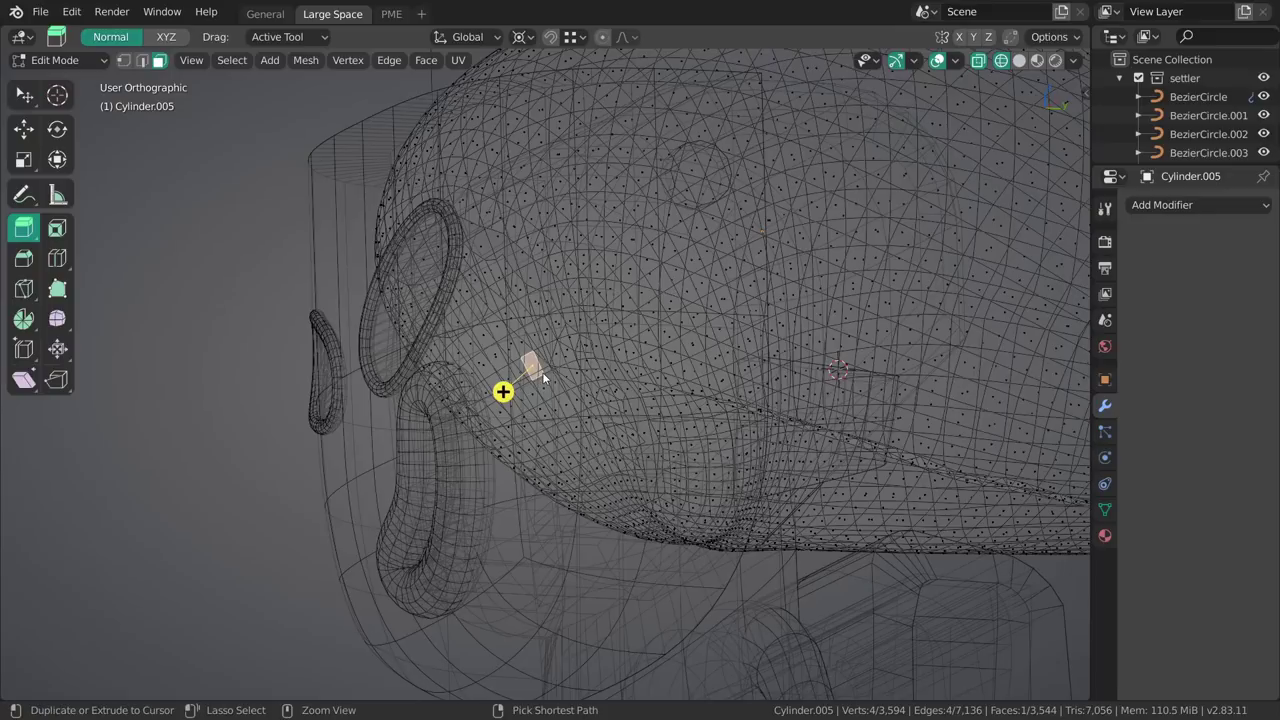
Select the linked main hair mesh, invert the selection and delete the disconnected remainder.
key(ctrl+l)
key(ctrl+i)
key(x)
click(611, 340)
key(KP_3)
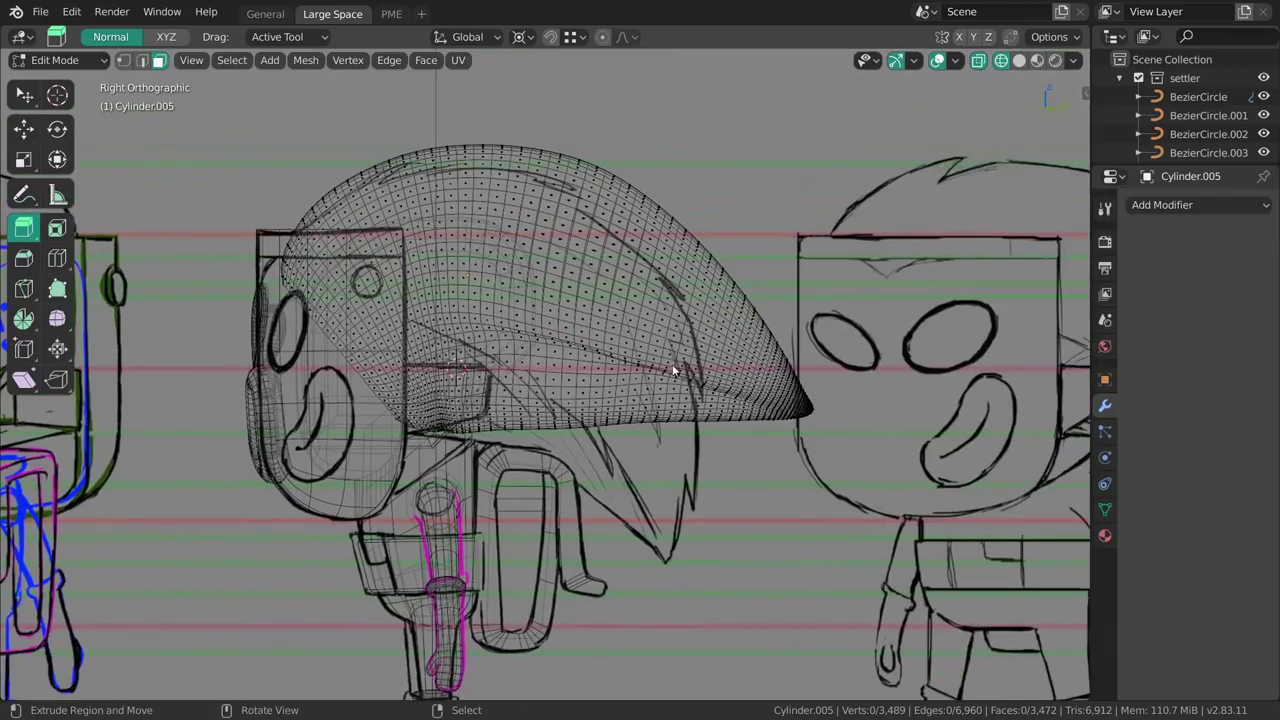
Select the lengthwise face loop on the hair's side, check it against the sketch, hide it and clear the selection.
scroll(671, 358, up, 1)
ctrl+middle_drag(575, 390, 648, 320)
key(shift+z)
alt+right_click(590, 199)
alt+right_click(633, 209)
mouse_move(700, 288)
middle_down()
mouse_move(629, 345)
mouse_move(707, 421)
middle_up()
key(z)
click(522, 416)
key(grave)
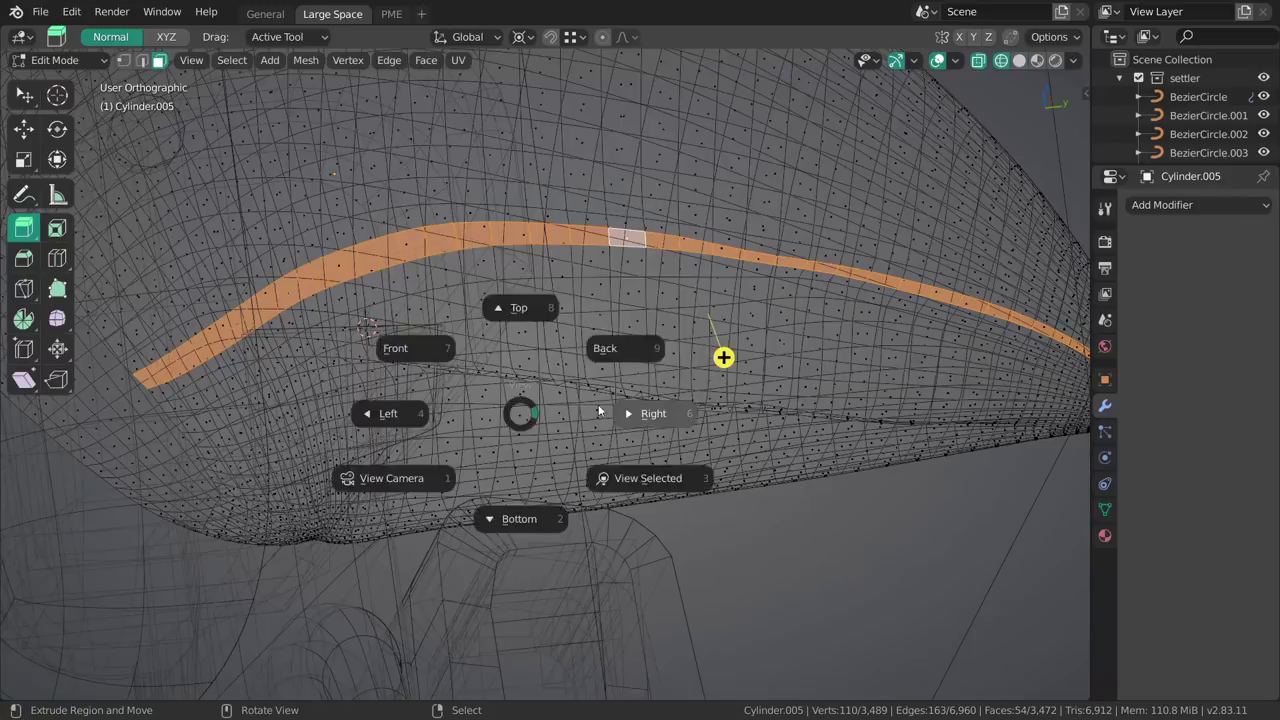
click(631, 411)
middle_drag(591, 300, 620, 383)
key(h)
key(ctrl+l)
key(alt+a)
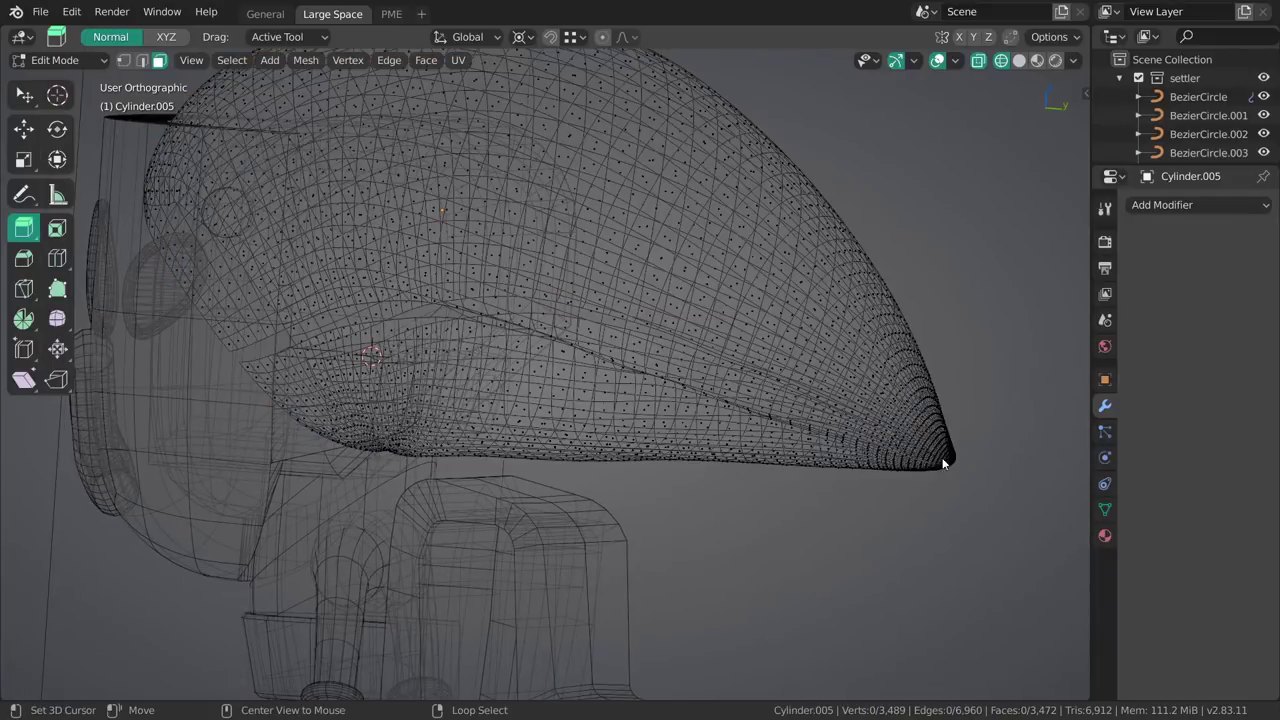
Circle-select the whole fan of triangular faces at the pointed tip of the hair mesh.
alt+middle_click(942, 462)
key(shift+z)
mouse_move(883, 438)
ctrl+middle_down()
mouse_move(789, 453)
mouse_move(656, 386)
mouse_move(570, 306)
ctrl+middle_up()
key(1)
shift+middle_drag(456, 212, 516, 365)
key(3)
key(c)
click(498, 316)
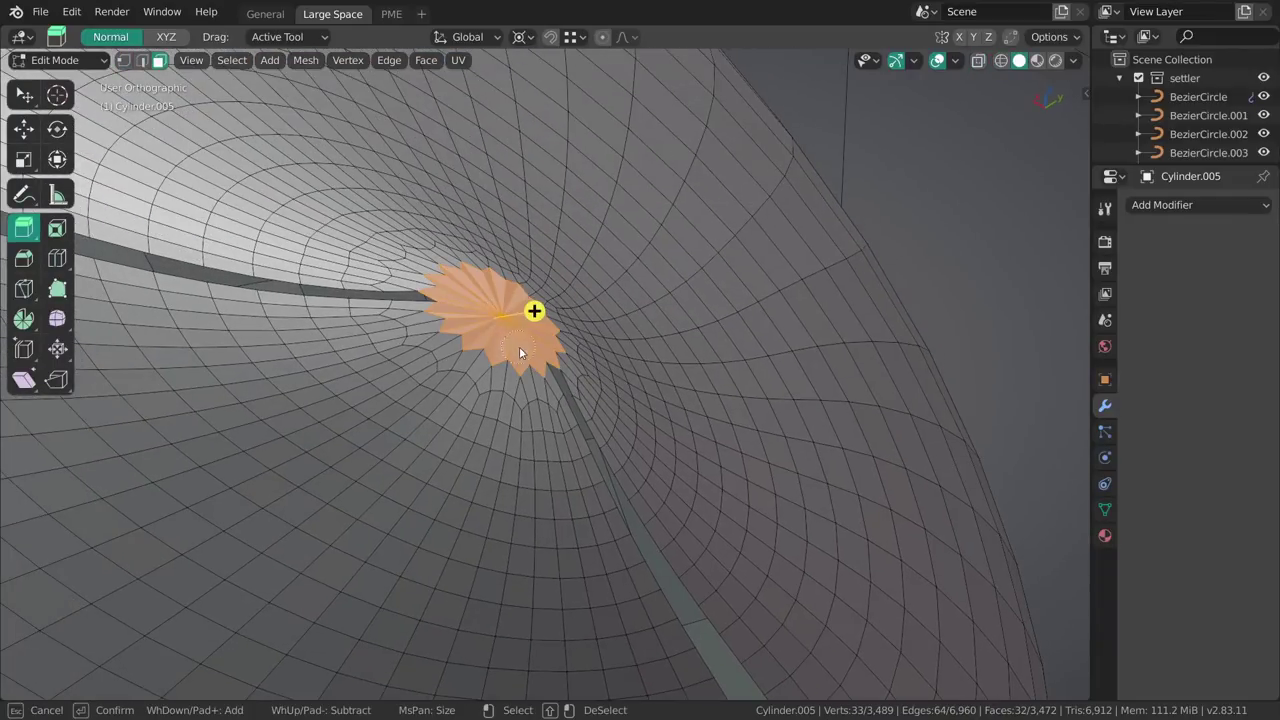
key(Escape)
Clear the selection, select only the lower half of the triangle fan at the hair's tip and hide it.
shift+middle_drag(534, 311, 534, 431)
key(alt+a)
key(c)
click(491, 393)
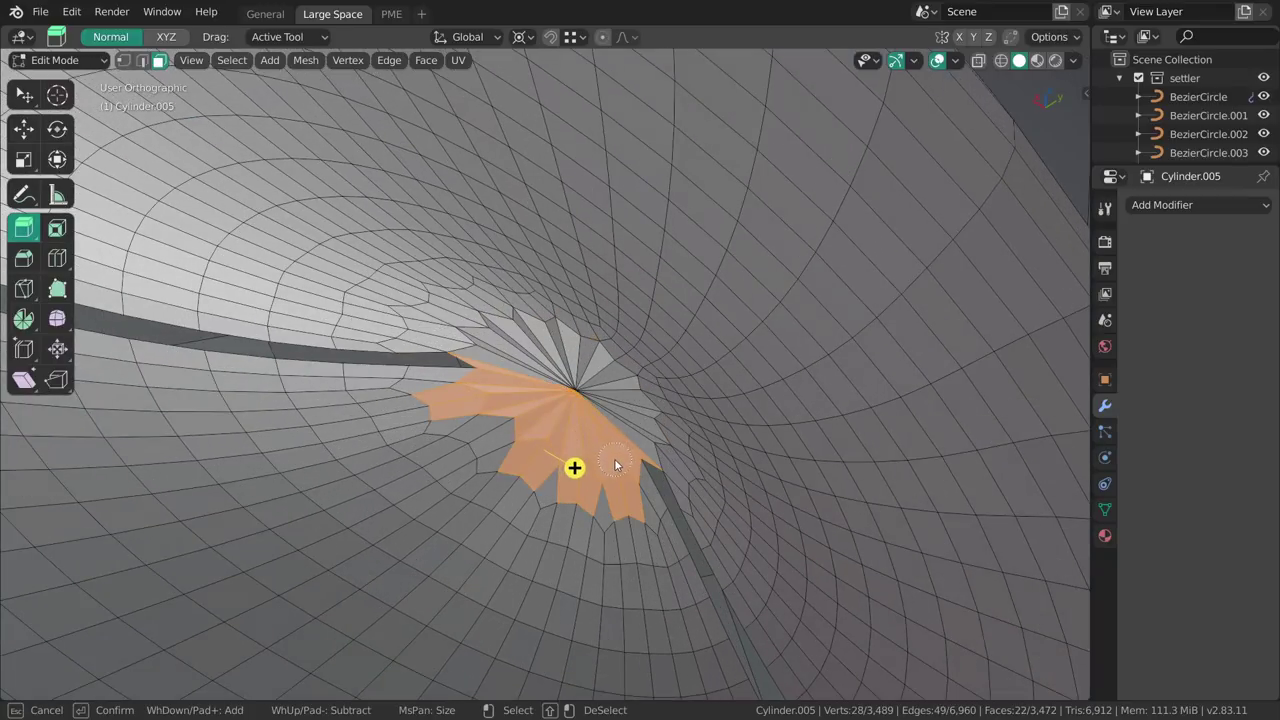
key(h)
Select the linked lower part of the hair and hide it to check the upper part from the right side.
middle_drag(544, 505, 565, 367)
key(l)
key(grave)
click(580, 430)
key(h)
scroll(570, 360, up, 3)
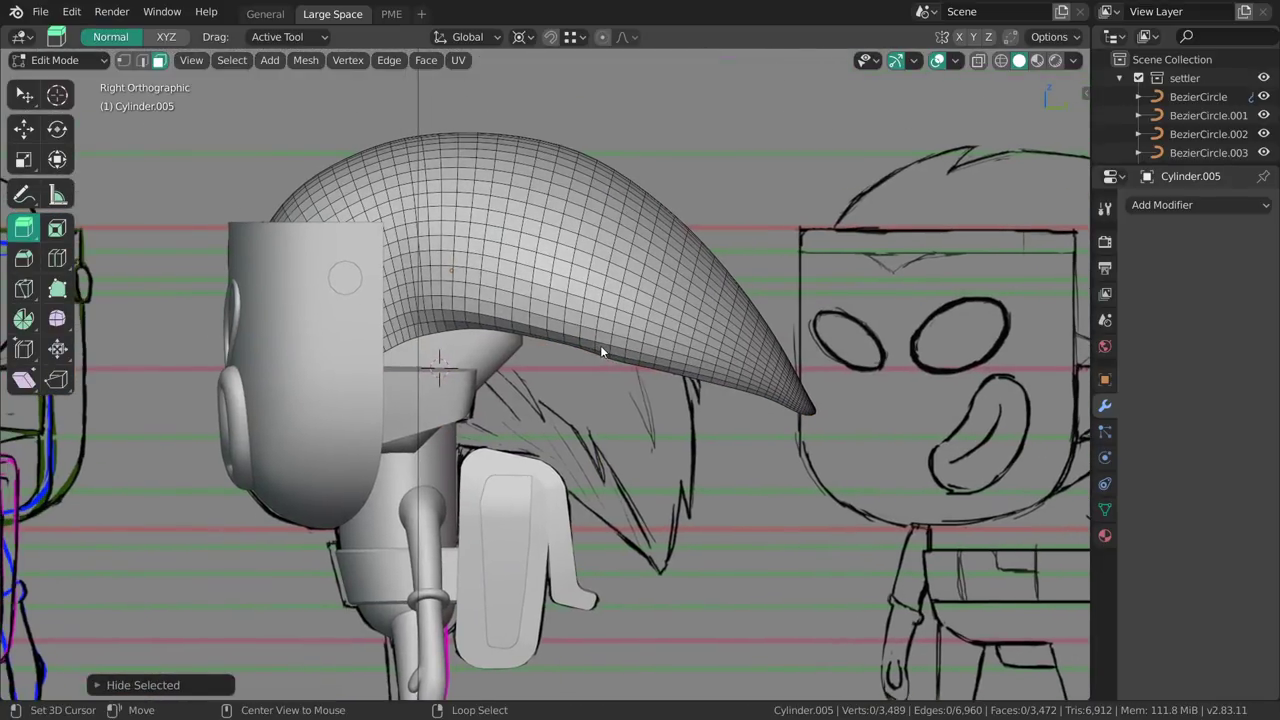
Reveal the hidden lower hair faces, separate them into their own object and open it in Edit Mode.
key(alt+h)
key(p)
click(598, 341)
key(Tab)
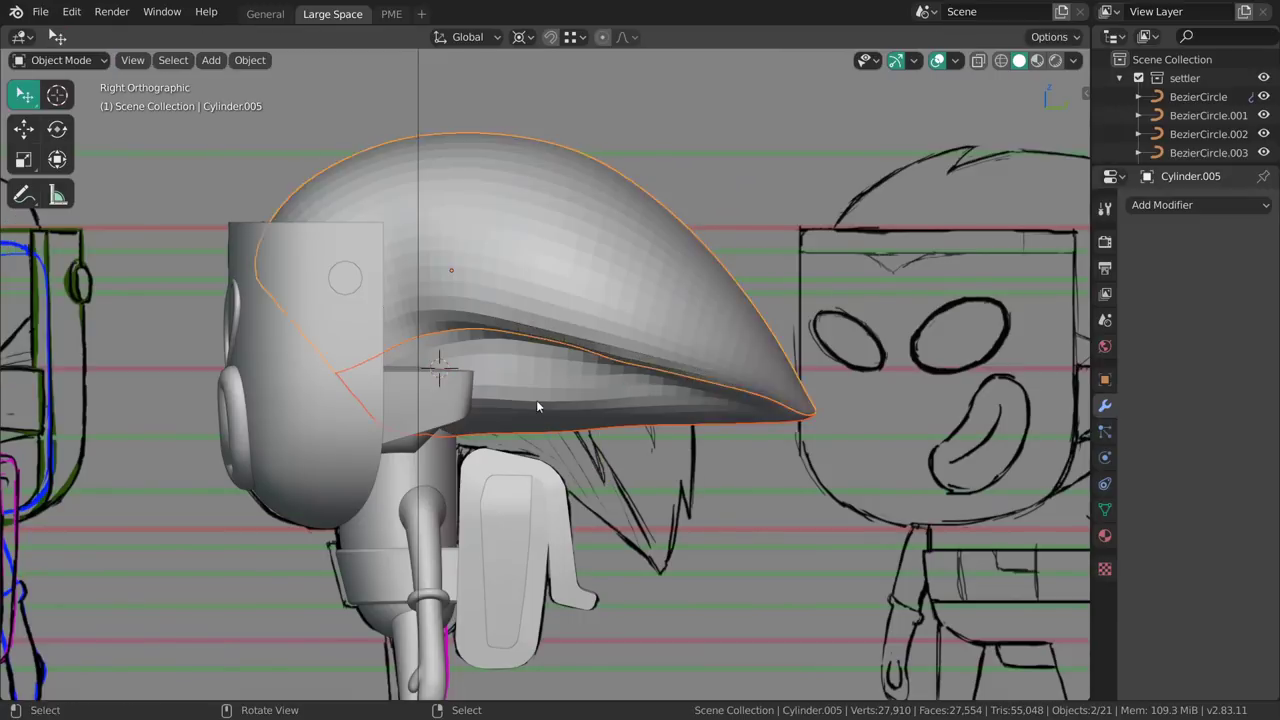
key(Tab)
Select the boundary edge loop along the upper rim of the separated lower hair piece.
scroll(575, 340, up, 3)
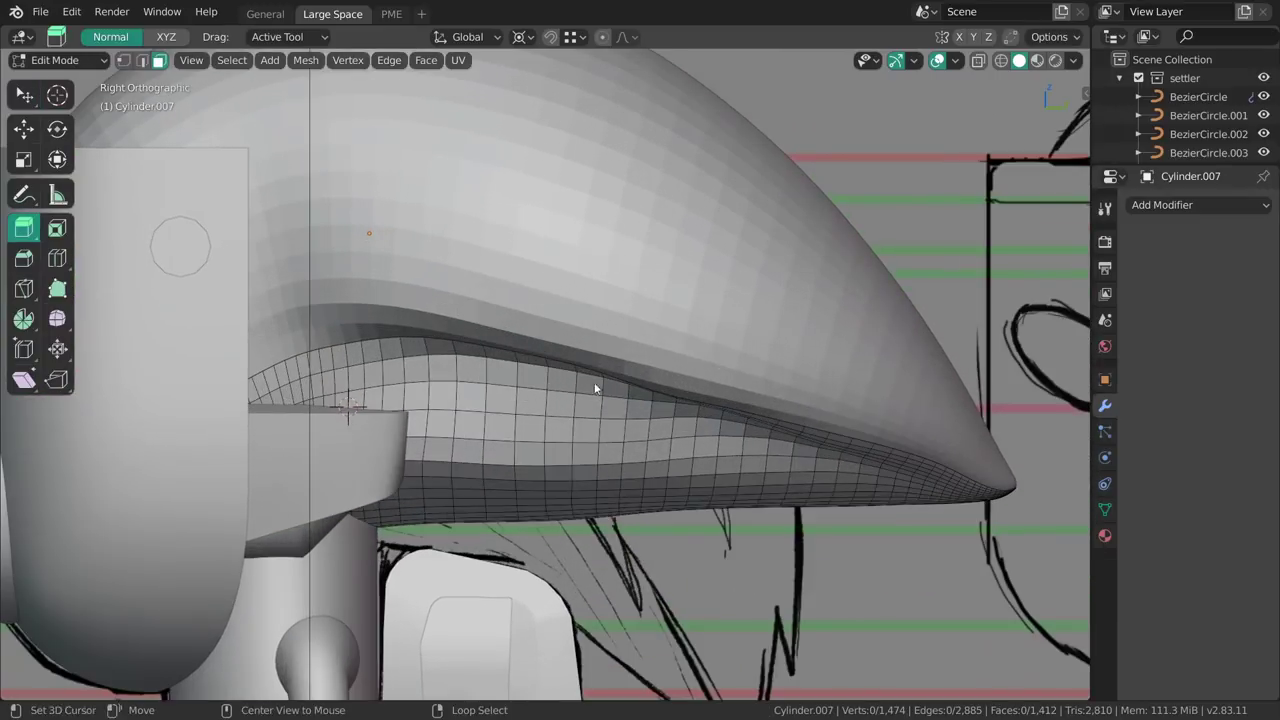
middle_drag(538, 355, 599, 278)
key(2)
alt+click(641, 258)
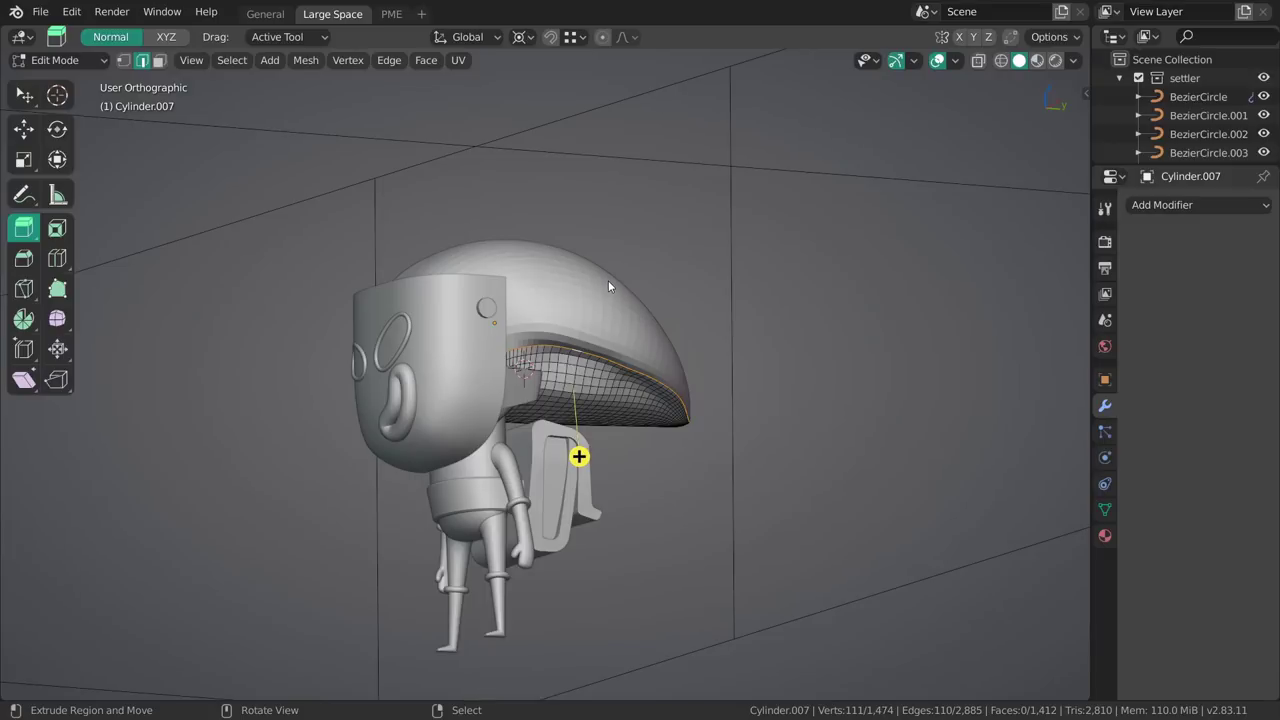
scroll(612, 305, up, 3)
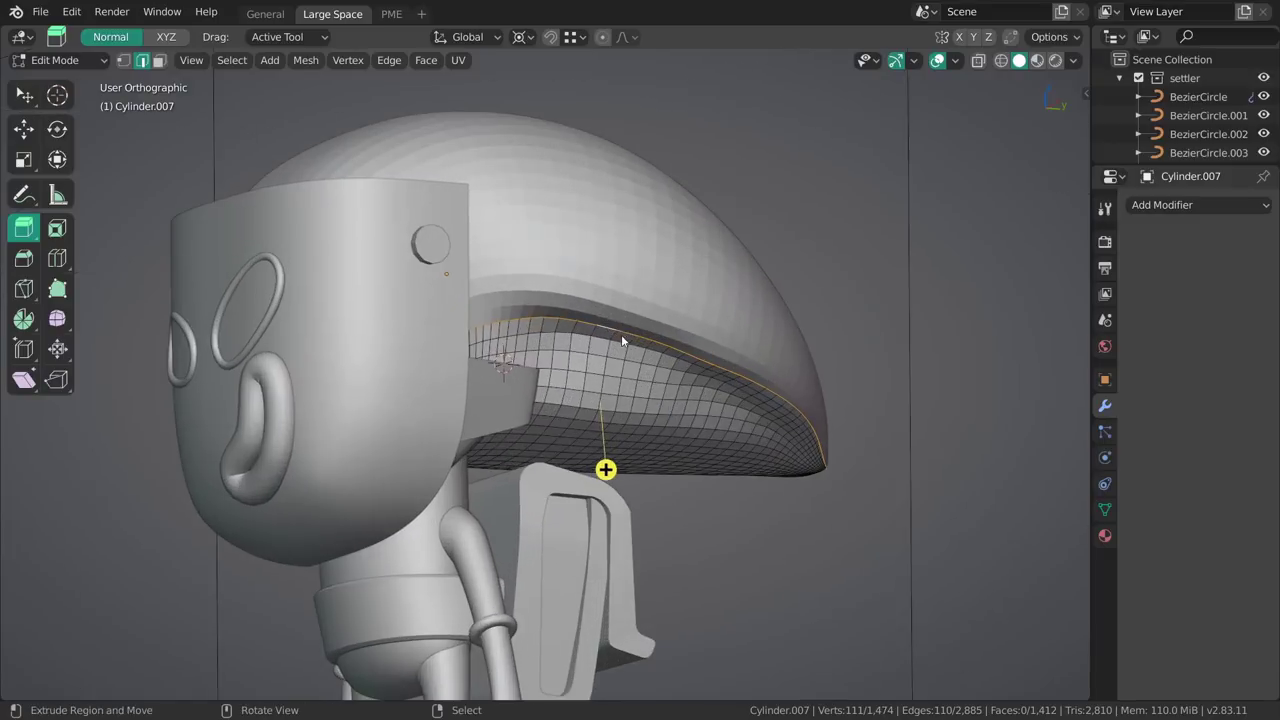
Undo the edge loop selection and the separation, and return to editing the whole hair mesh.
key(ctrl+z)
key(ctrl+z)
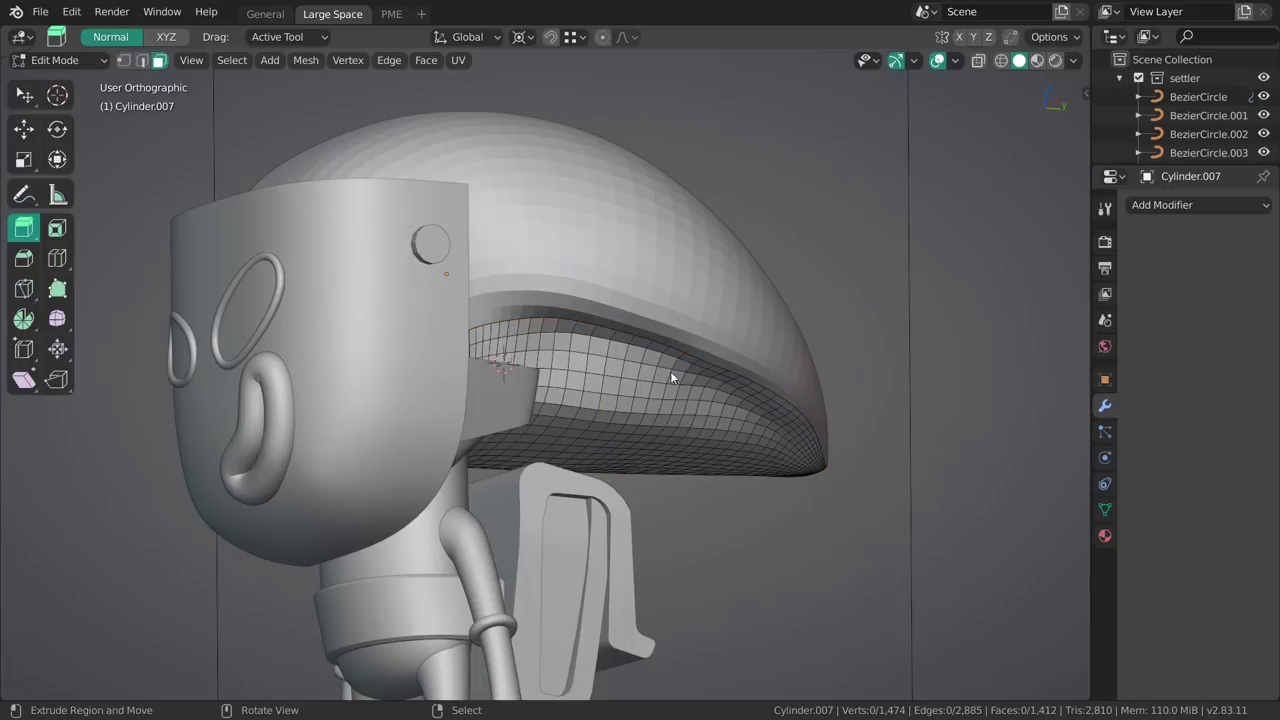
middle_drag(632, 308, 584, 280)
key(ctrl+z)
key(ctrl+z)
key(ctrl+z)
key(Tab)
Clear the selection, switch the hair to Sculpt Mode and look at its voxel remesh settings.
key(alt+a)
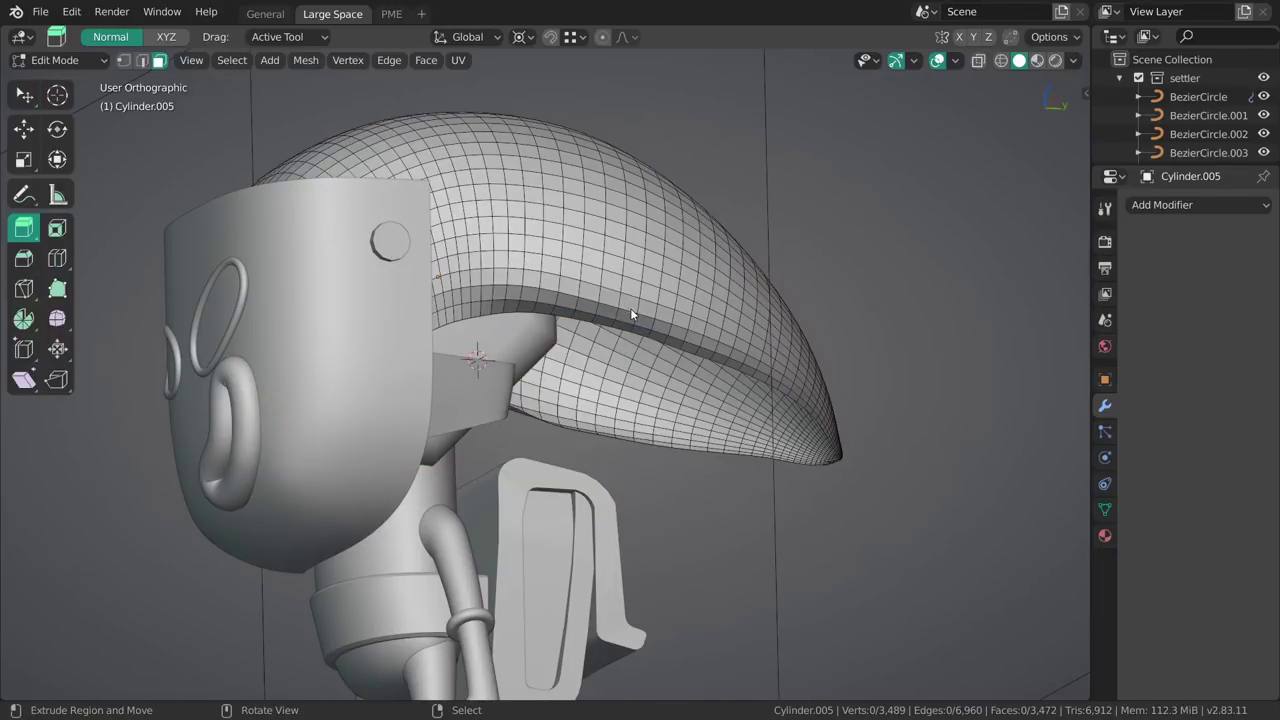
middle_drag(630, 308, 601, 291)
key(ctrl+z)
key(ctrl+shift+z)
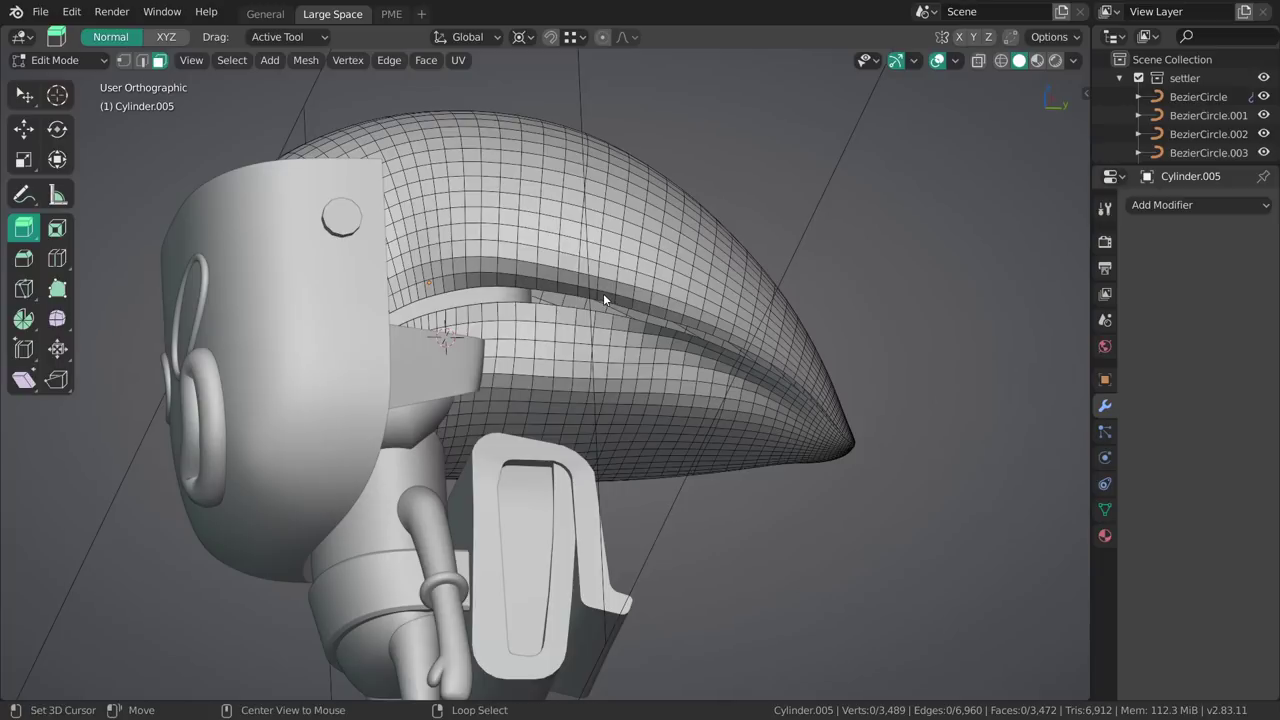
key(Tab)
key(ctrl+Tab)
click(603, 393)
middle_drag(603, 393, 646, 325)
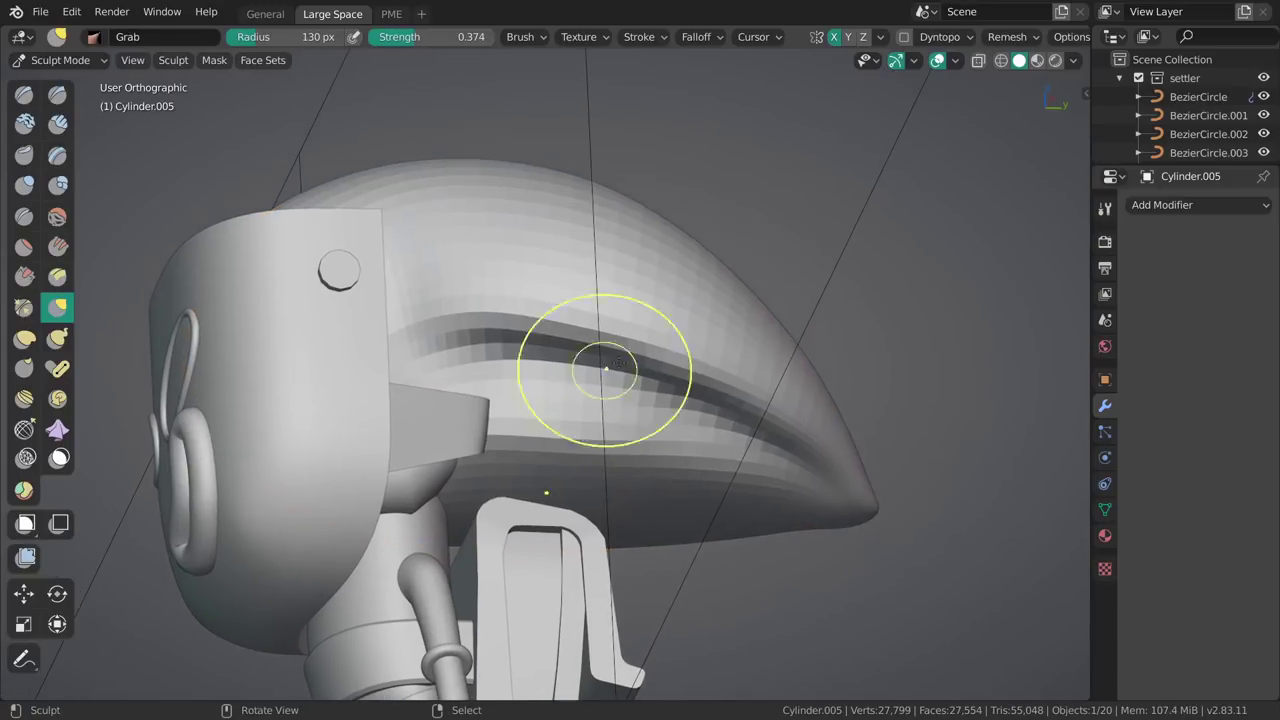
click(1006, 37)
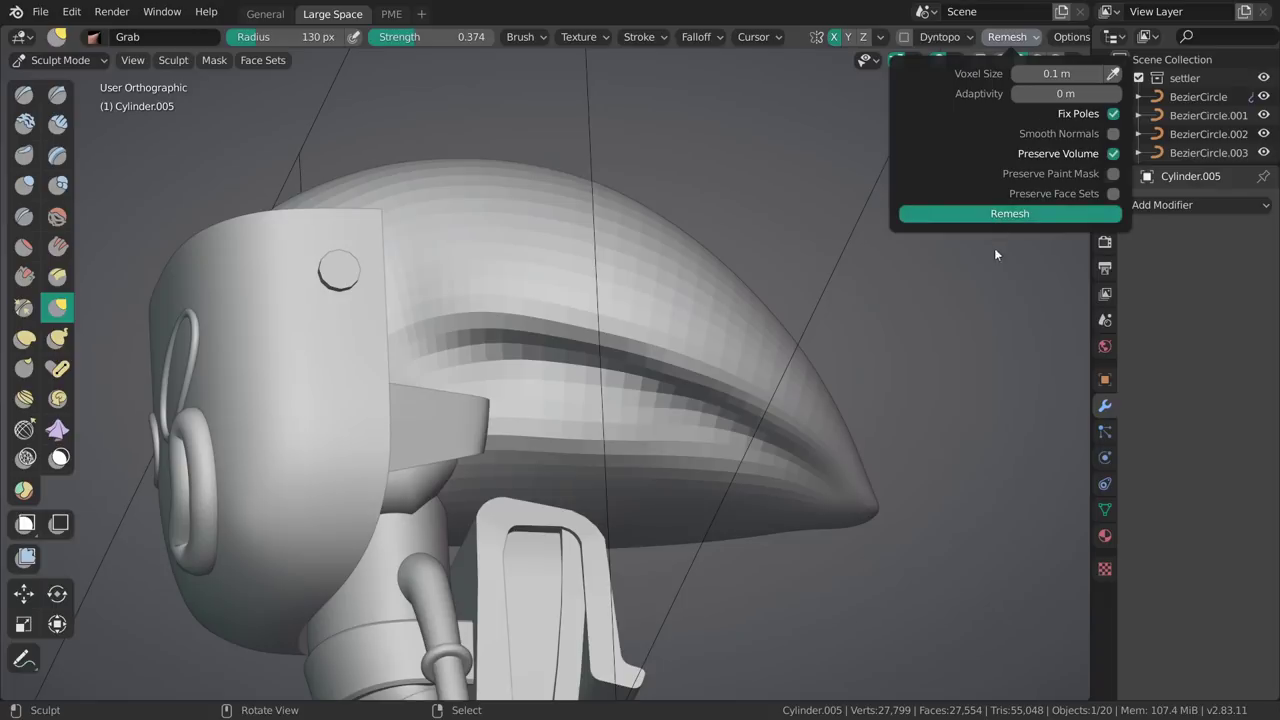
middle_drag(566, 394, 541, 339)
key(ctrl+z)
Isolate the hair in local view, select the boundary edge loop of its open front and fill it with faces.
key(Tab)
key(KP_Divide)
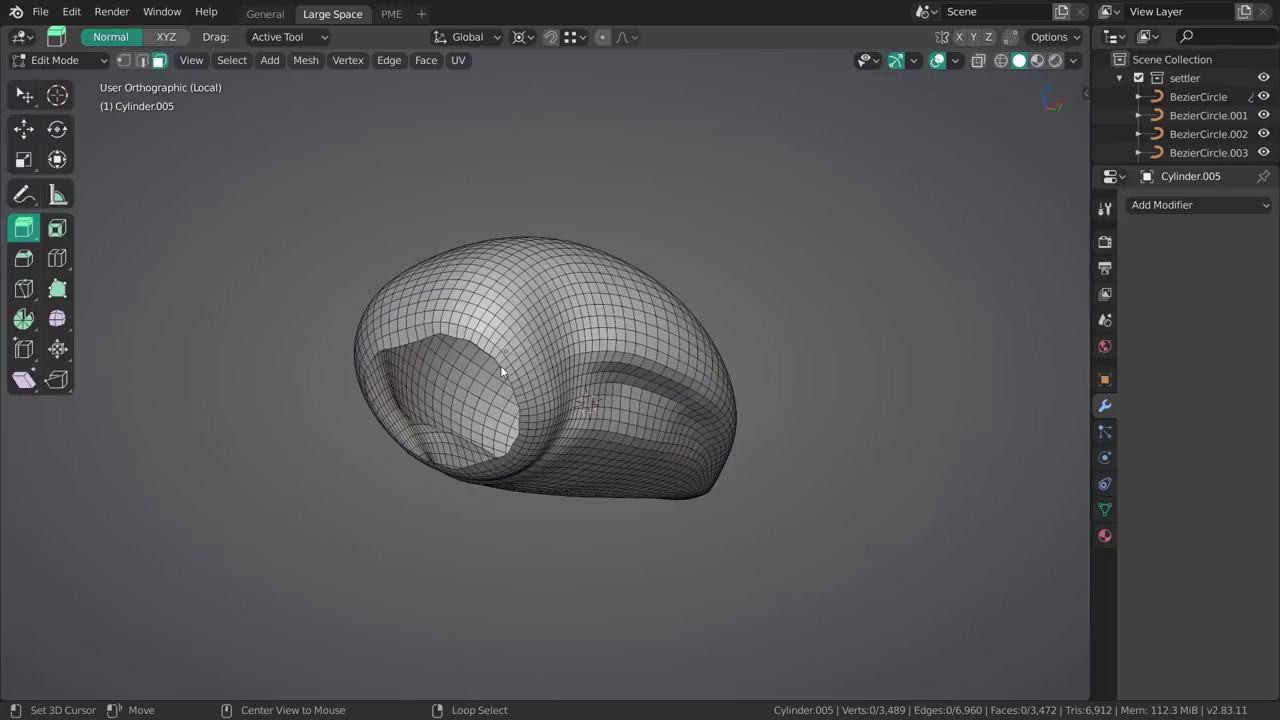
alt+right_click(502, 367)
shift+middle_drag(536, 390, 629, 381)
key(2)
ctrl+middle_drag(629, 381, 655, 470)
alt+right_click(622, 325)
alt+click(621, 324)
key(alt+f)
key(alt+a)
mouse_move(695, 330)
middle_down()
mouse_move(642, 331)
mouse_move(657, 326)
mouse_move(593, 358)
mouse_move(704, 293)
middle_up()
Voxel-remesh the closed hair mesh in Sculpt Mode, check its density and leave local view.
key(ctrl+Tab)
click(847, 324)
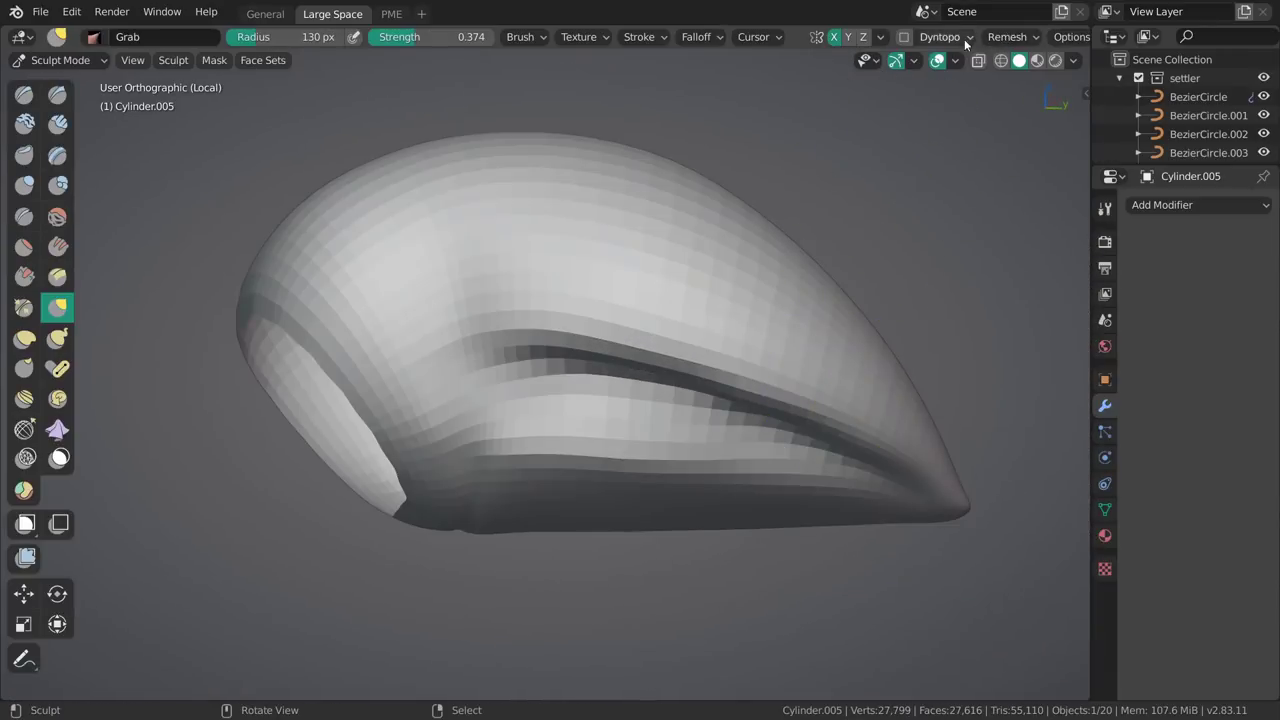
mouse_move(818, 283)
middle_down()
mouse_move(723, 329)
mouse_move(866, 177)
middle_up()
click(1025, 36)
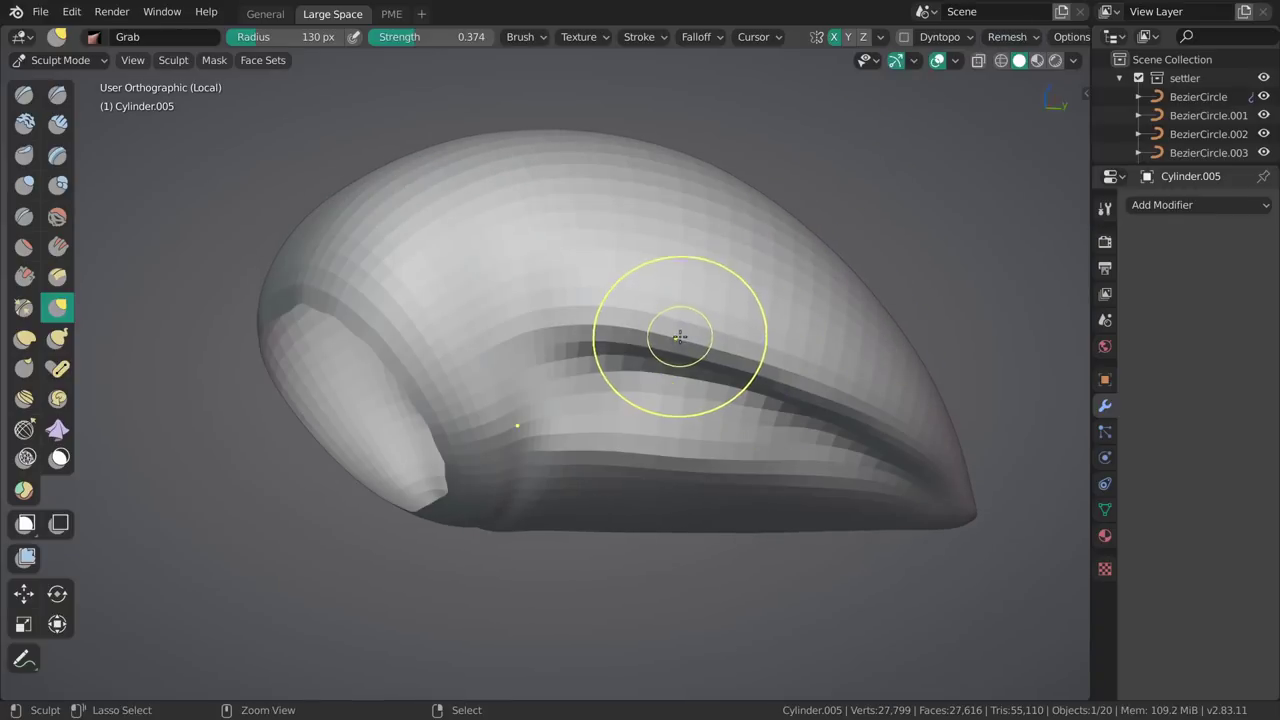
key(ctrl+r)
key(shift+w)
middle_drag(729, 364, 708, 276)
ctrl+middle_drag(702, 390, 776, 374)
key(shift+w)
ctrl+middle_drag(738, 178, 699, 307)
key(KP_Divide)
shift+middle_drag(596, 379, 473, 328)
Smooth the whole hair with the Mesh Filter set to Smooth at strength 1.000.
click(19, 561)
middle_drag(395, 193, 530, 360)
drag(984, 277, 950, 268)
drag(528, 345, 459, 347)
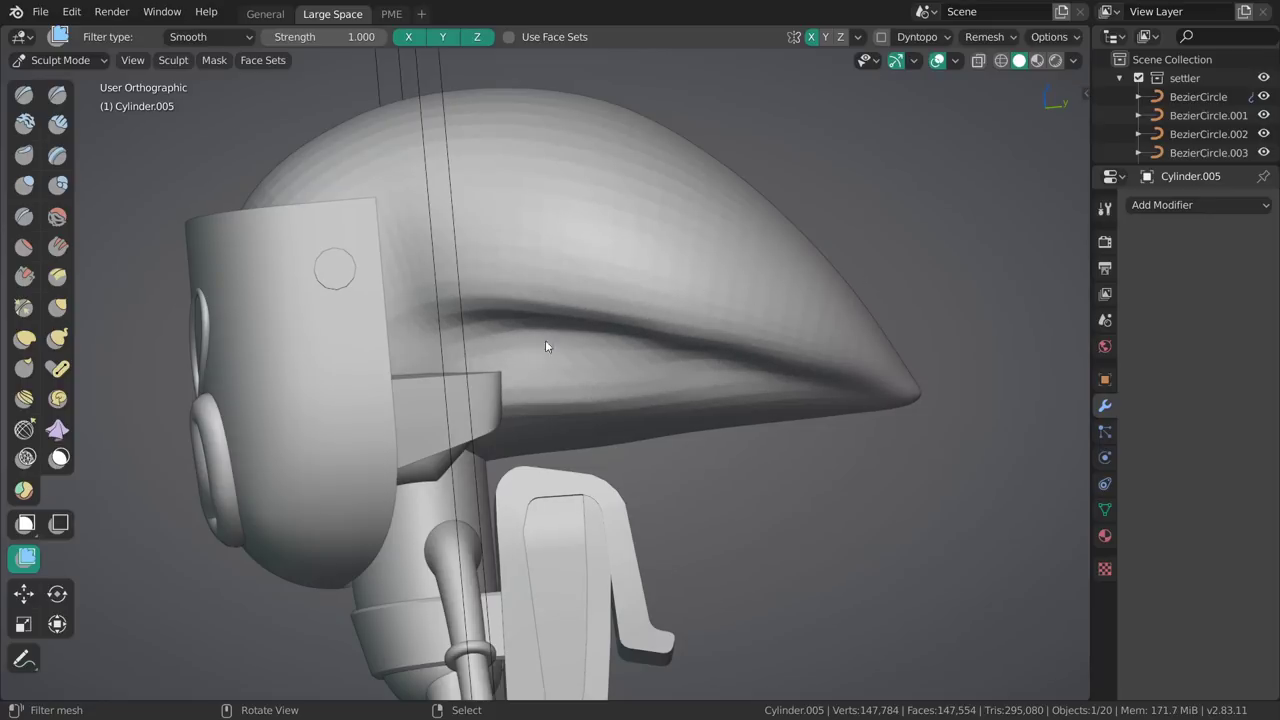
mouse_move(797, 309)
middle_down()
mouse_move(722, 213)
mouse_move(574, 309)
mouse_move(586, 400)
middle_up()
Try the Draw Sharp brush with an 80 px radius along the hair's side crease.
key(x)
scroll(606, 303, up, 1)
mouse_move(606, 303)
middle_down()
mouse_move(680, 258)
mouse_move(665, 315)
middle_up()
key(f)
click(560, 300)
key(f)
mouse_move(574, 291)
middle_down()
mouse_move(650, 246)
mouse_move(631, 140)
mouse_move(640, 190)
mouse_move(618, 193)
middle_up()
click(672, 246)
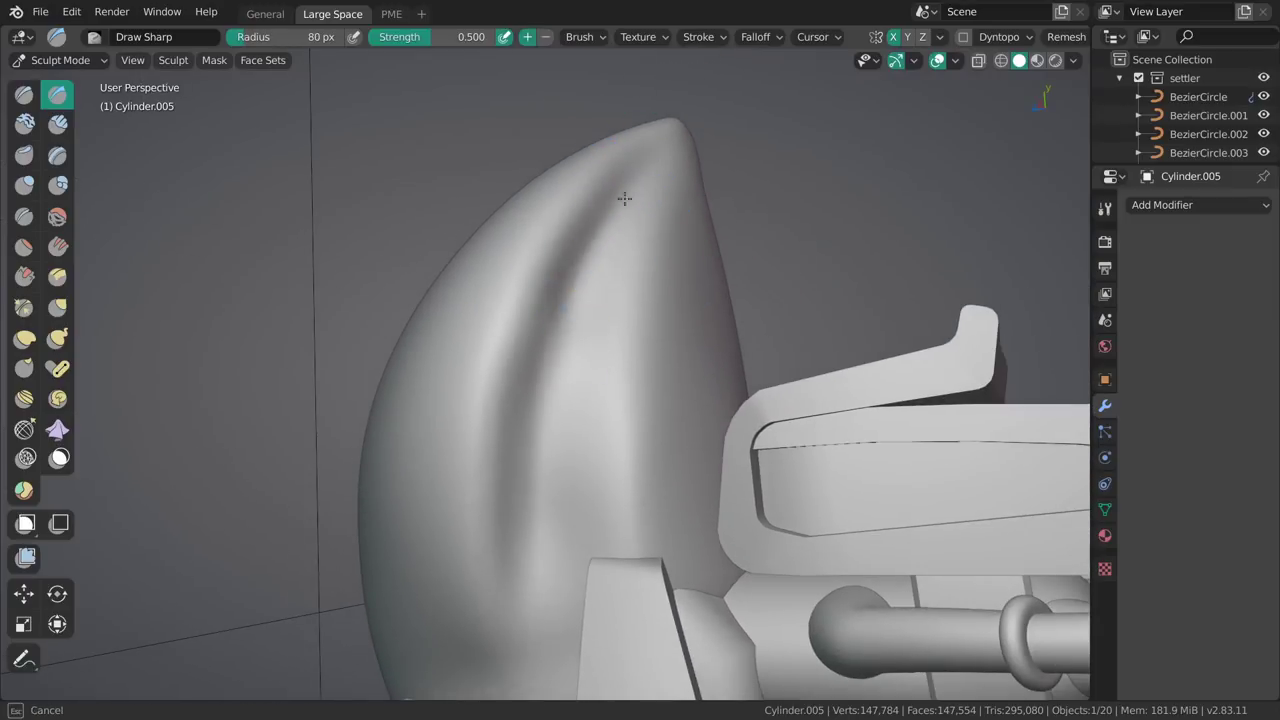
Stroke along the hair's side crease from the tip with the Crease brush at 81 px radius and 0.250 strength.
key(shift+c)
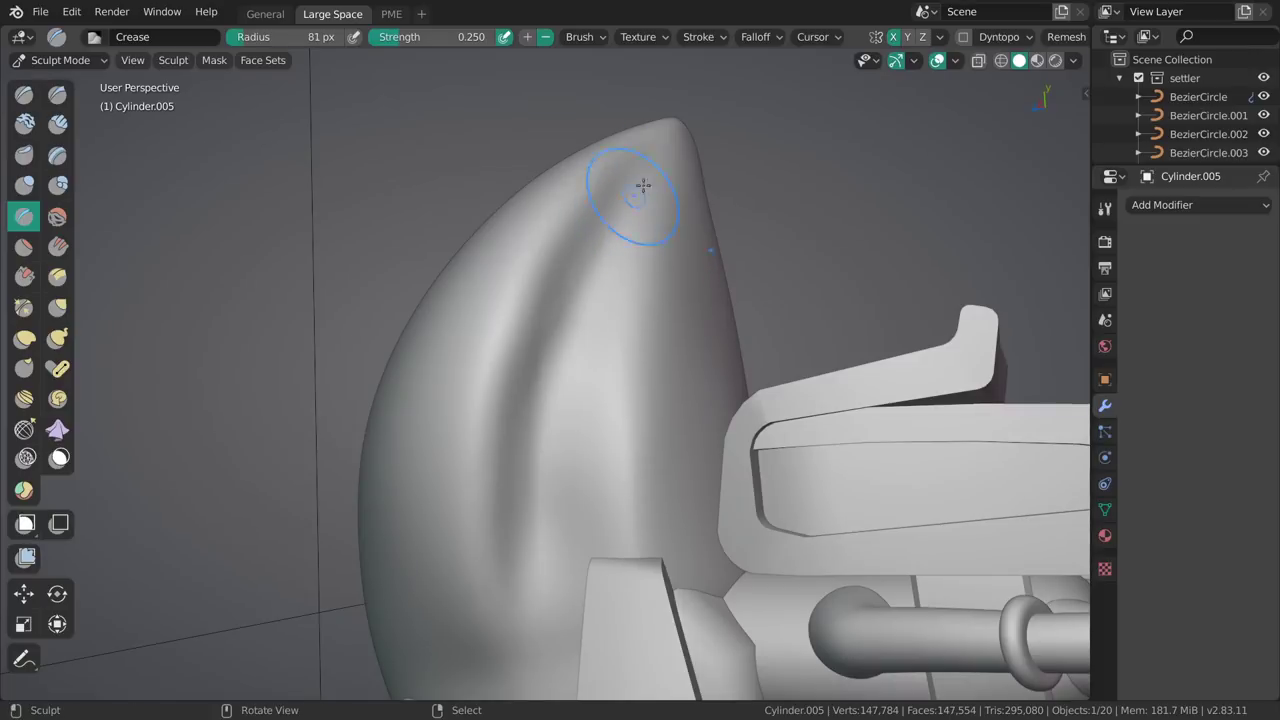
mouse_move(658, 168)
mouse_down()
mouse_move(550, 350)
mouse_move(545, 410)
mouse_up()
shift+middle_drag(557, 357, 571, 297)
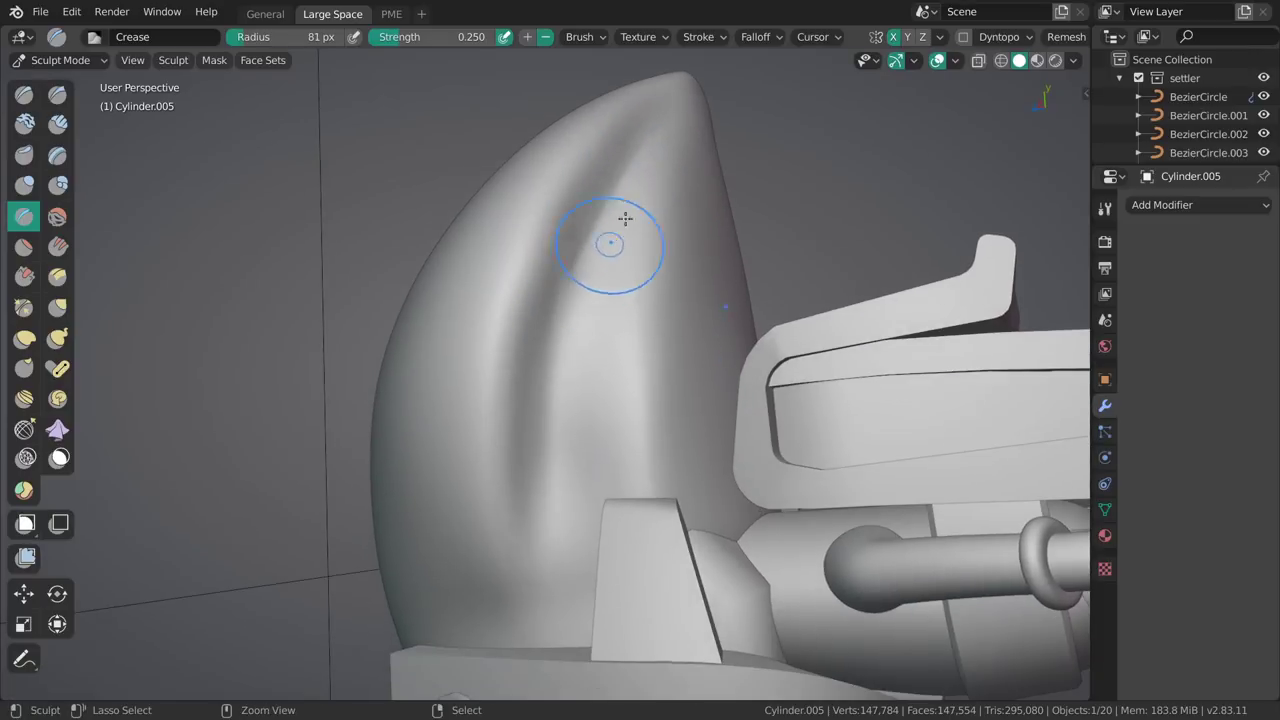
Check the brush's stroke options and display the full Crease brush settings beside the viewport.
click(717, 38)
key(ctrl+h)
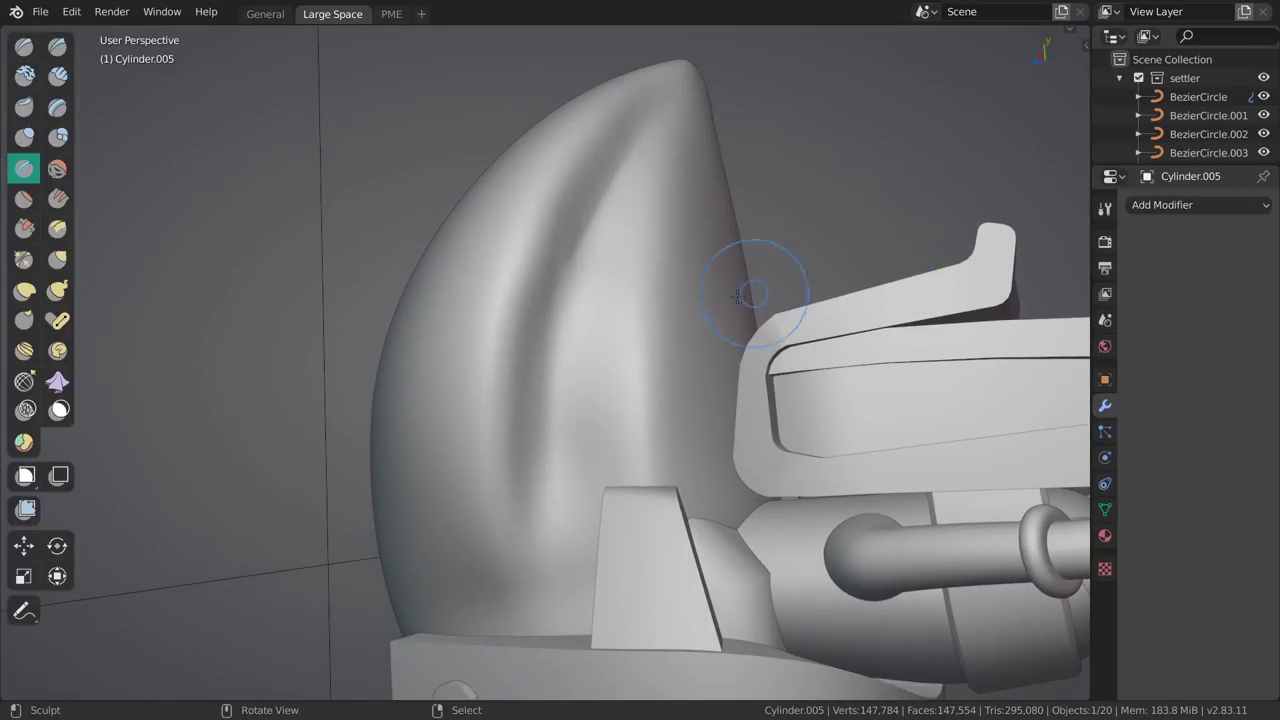
key(n)
click(712, 192)
key(alt+space)
click(814, 229)
click(1056, 189)
click(1085, 246)
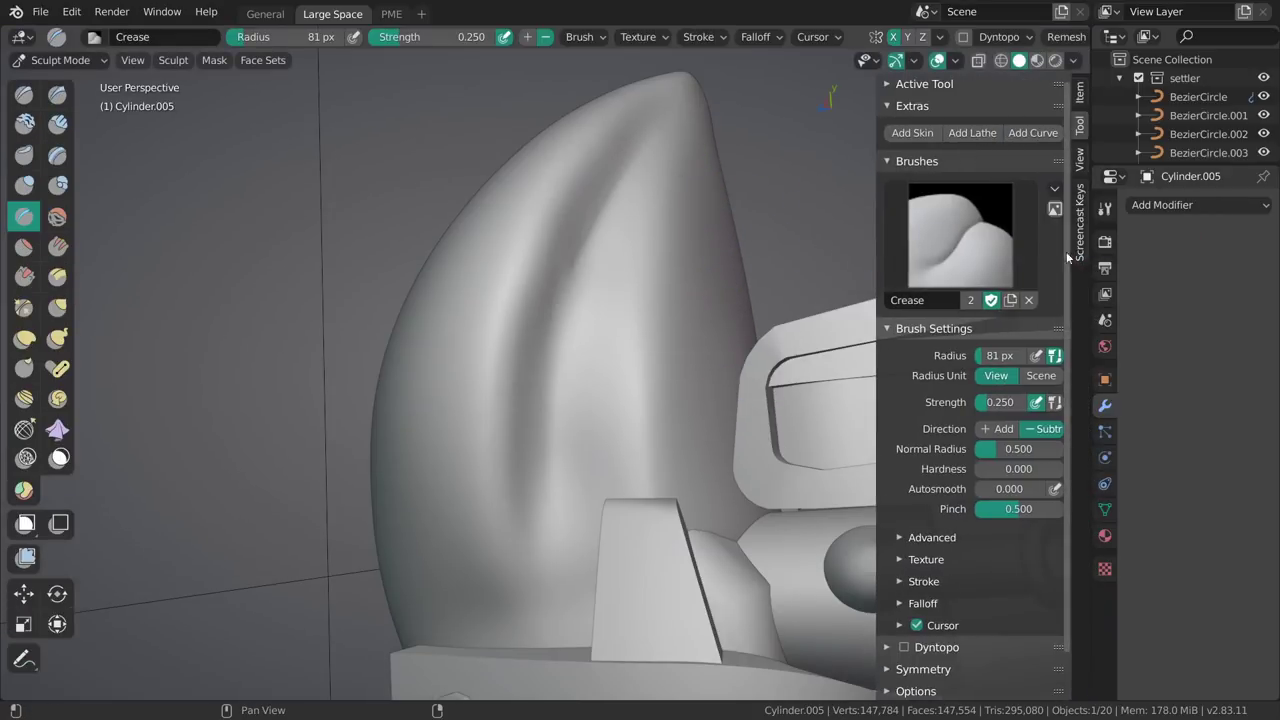
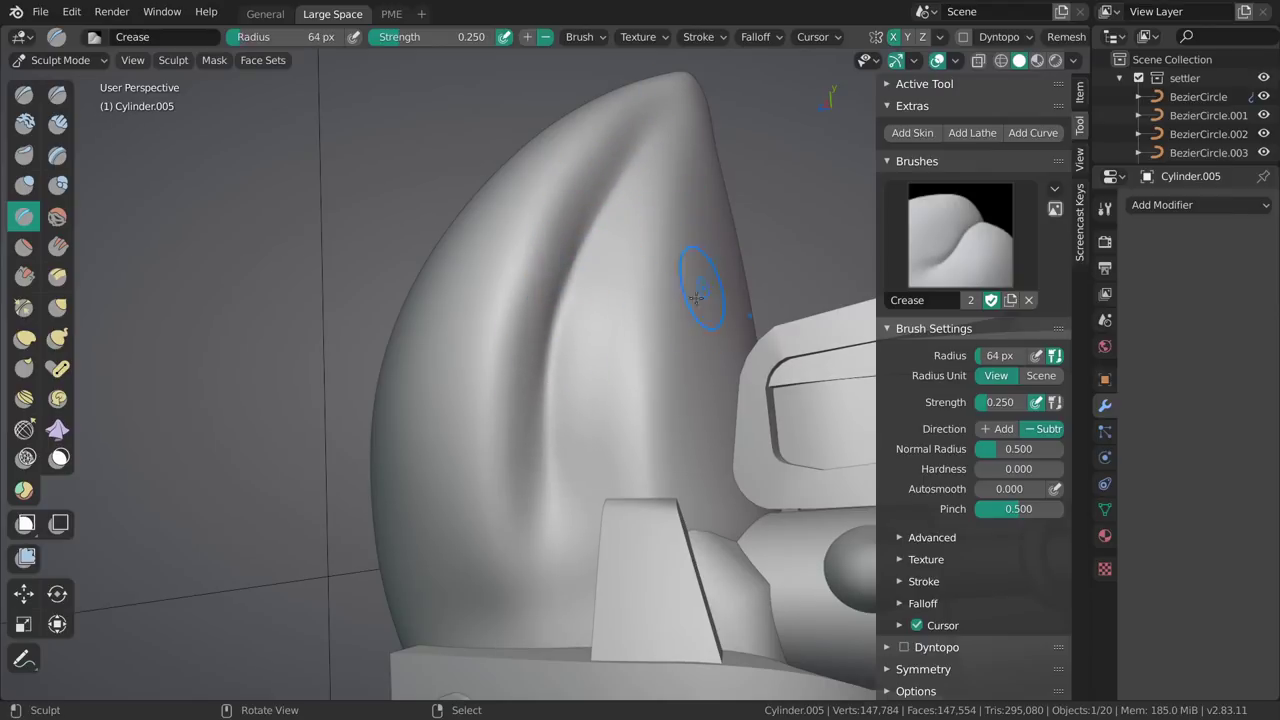
Adjust the Crease brush's strength and radius and deepen the middle of the hair's side crease.
key(shift+f)
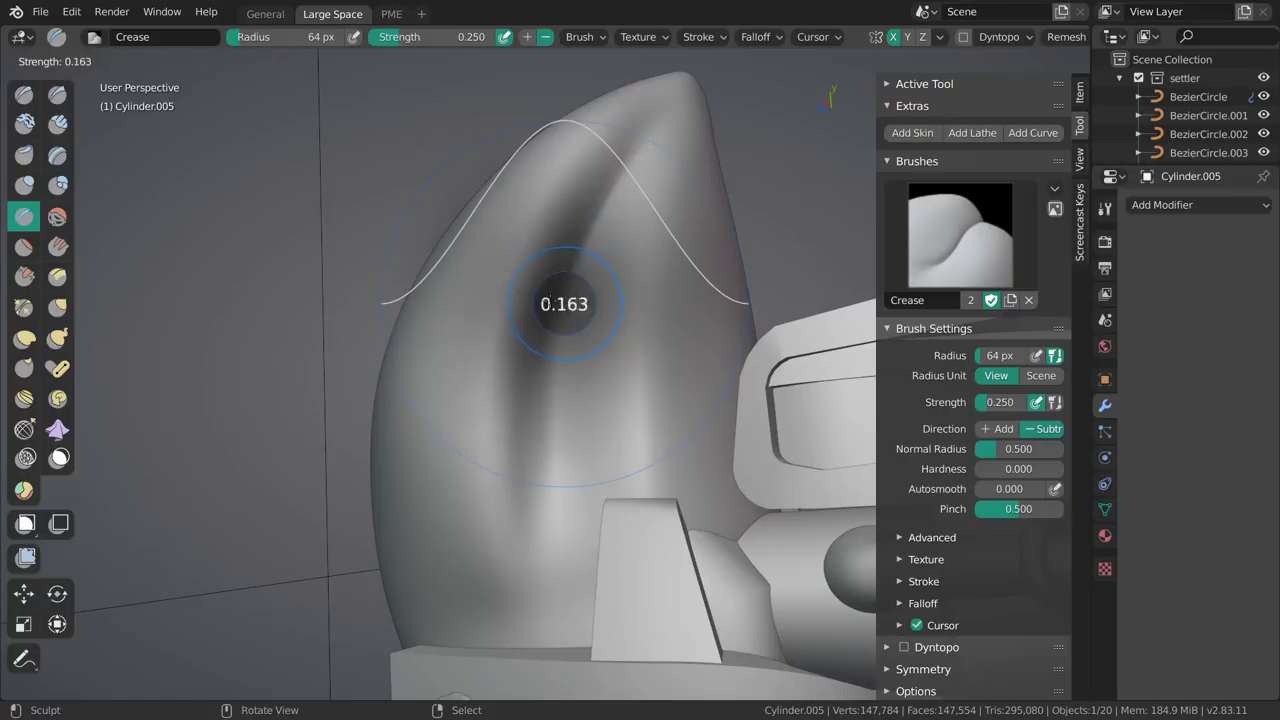
click(592, 302)
key(f)
click(586, 286)
drag(557, 347, 552, 420)
key(f)
click(526, 412)
Set the Crease brush to 0.348 strength and 72 px radius and deepen the side crease down to its front end.
key(shift+f)
click(560, 395)
key(f)
click(535, 390)
drag(546, 376, 549, 469)
key(f)
drag(557, 338, 562, 535)
click(568, 343)
drag(572, 352, 577, 575)
Push up the hair's underside behind the head's side piece with the Grab brush at 175 px radius.
shift+middle_drag(583, 602, 605, 390)
middle_drag(605, 390, 592, 360)
mouse_move(698, 457)
middle_down()
mouse_move(577, 551)
mouse_move(676, 340)
mouse_move(729, 423)
mouse_move(590, 430)
mouse_move(694, 349)
mouse_move(640, 294)
mouse_move(591, 306)
mouse_move(629, 343)
middle_up()
shift+middle_drag(607, 290, 643, 300)
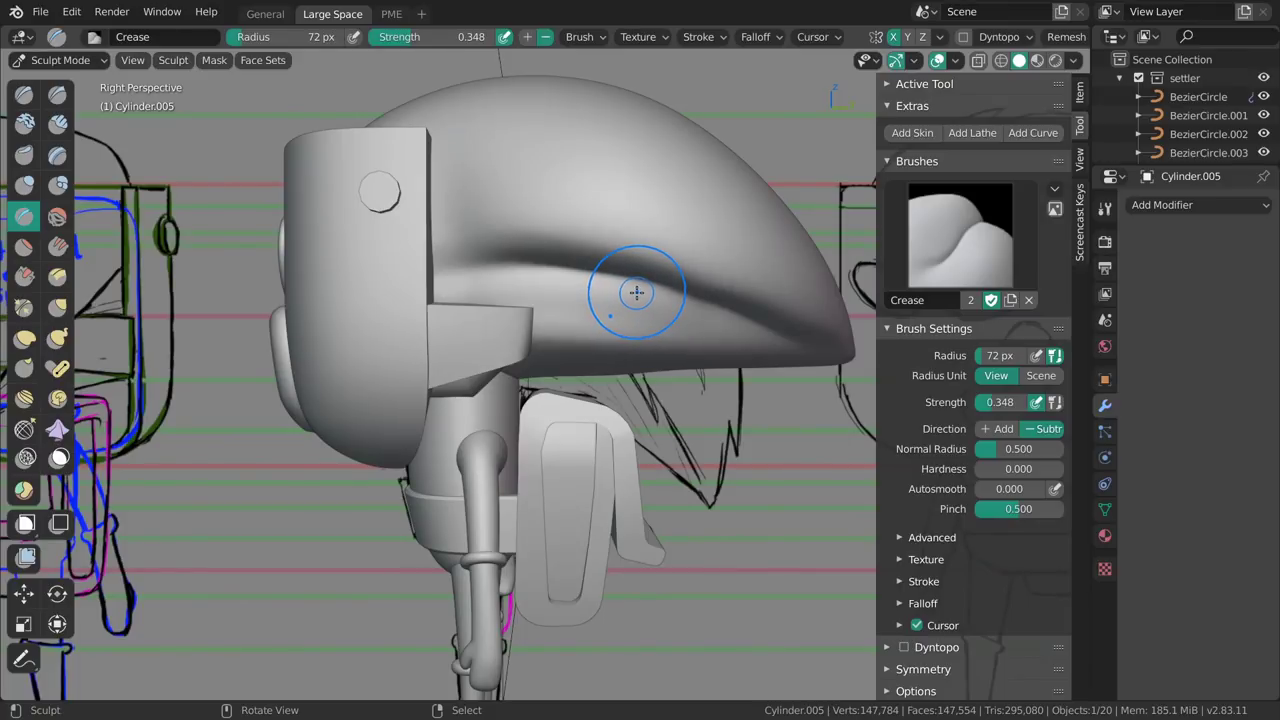
mouse_move(575, 293)
shift+middle_down()
mouse_move(620, 286)
mouse_move(608, 281)
shift+middle_up()
key(g)
key(f)
click(636, 281)
shift+middle_drag(591, 375, 580, 348)
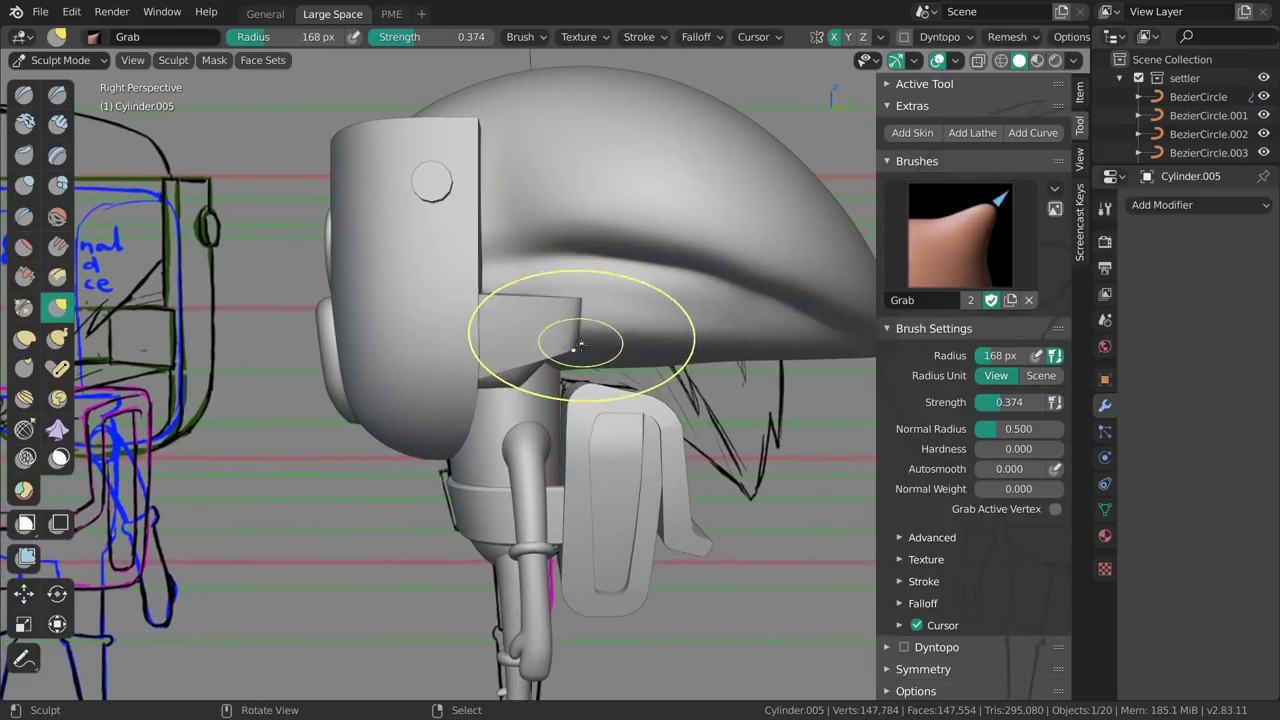
drag(584, 376, 578, 364)
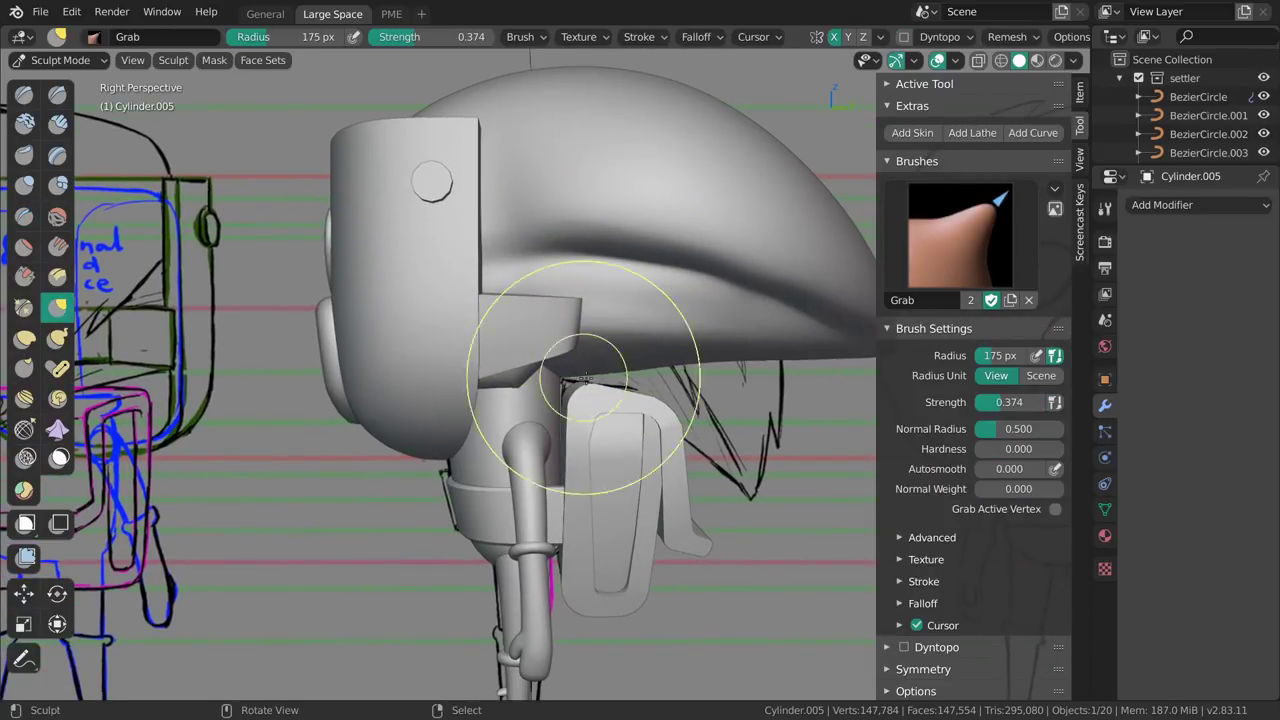
Set the Grab brush radius to 154 px and compare the hair with the sketch in the right wireframe view.
mouse_move(585, 370)
middle_down()
mouse_move(604, 373)
mouse_move(589, 363)
middle_up()
key(KP_3)
key(f)
click(609, 359)
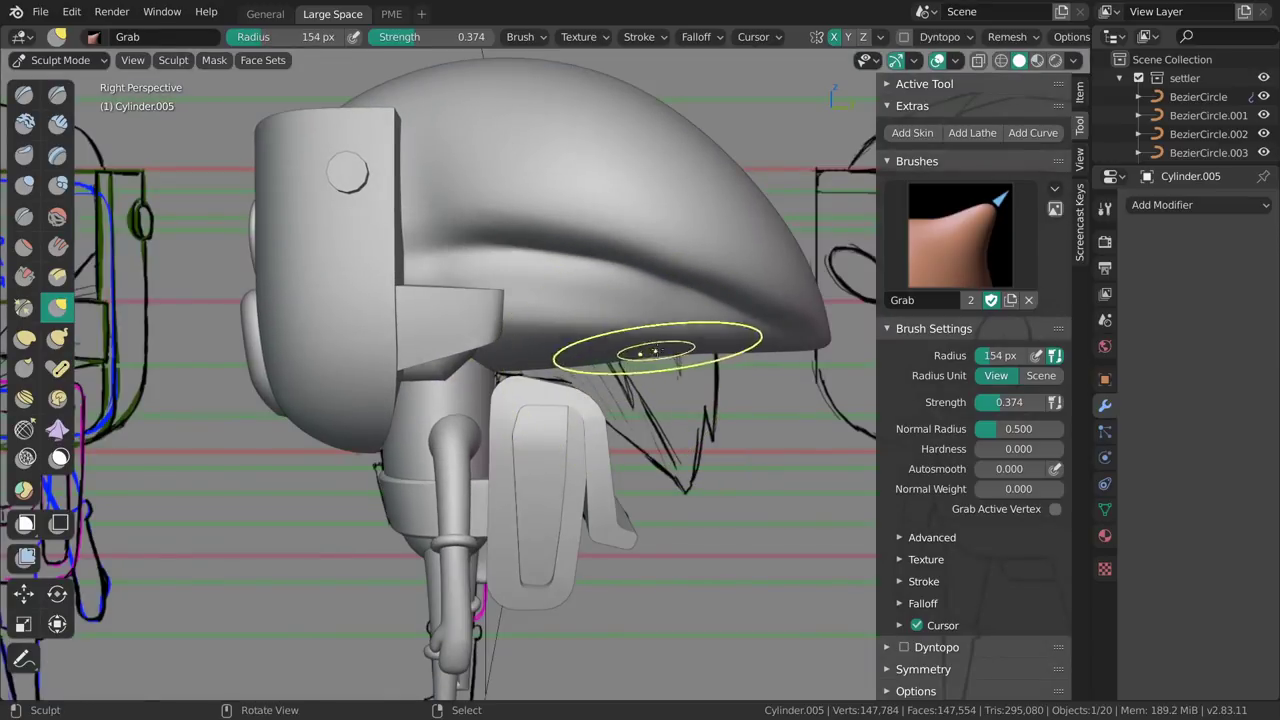
key(shift+z)
shift+middle_drag(587, 364, 597, 422)
Try a different wireframe display amount on the dense hair mesh and inspect the model from an angle.
click(954, 62)
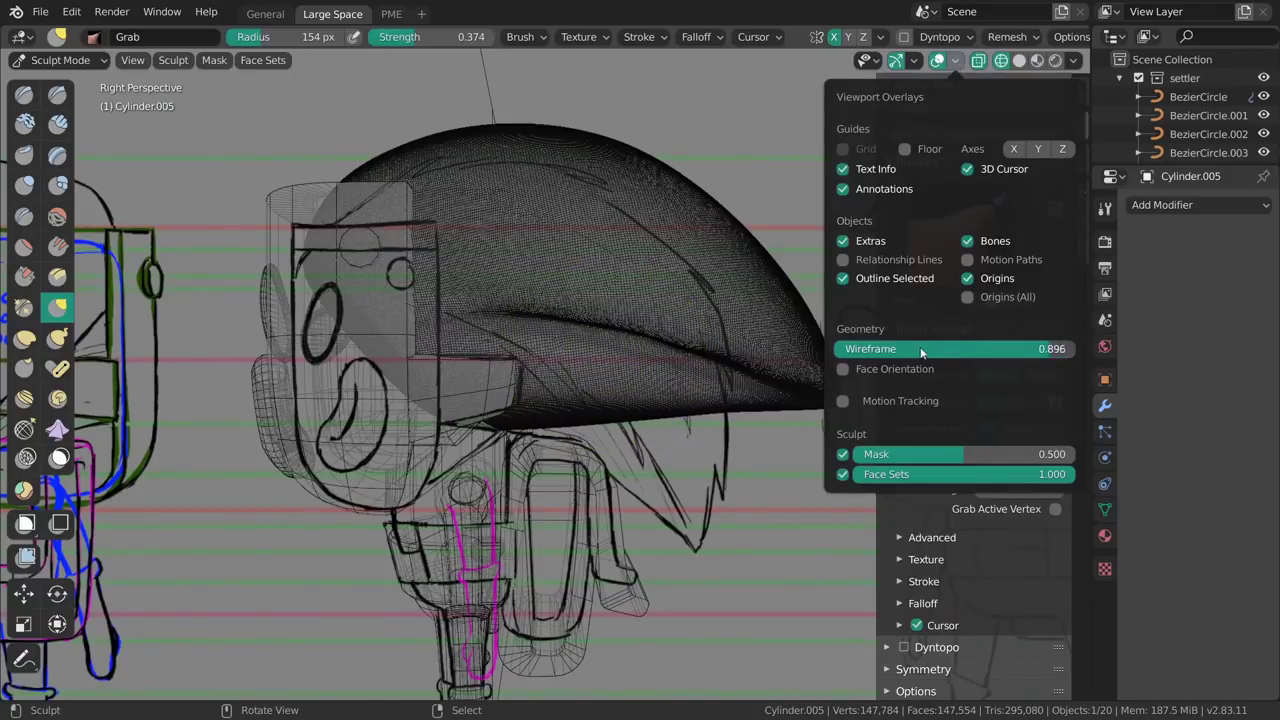
drag(771, 348, 995, 358)
click(913, 61)
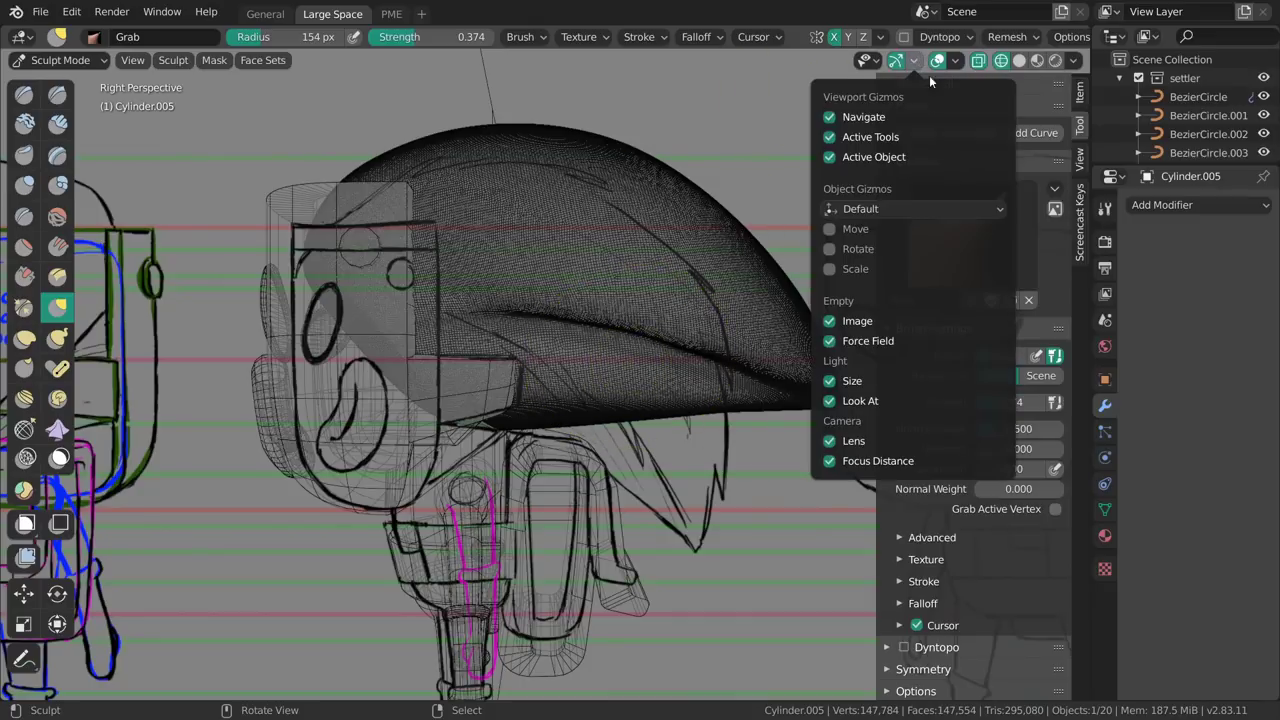
mouse_move(956, 63)
middle_drag(816, 351, 678, 393)
middle_drag(680, 343, 662, 345)
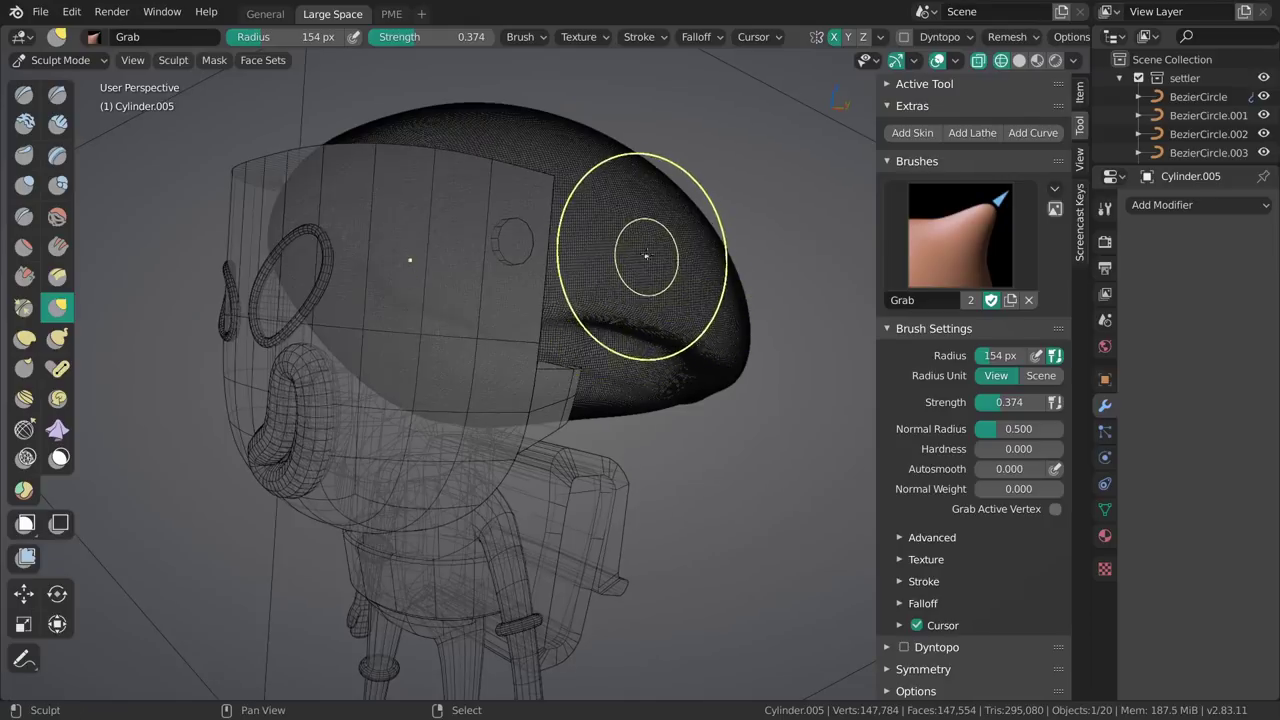
shift+middle_drag(648, 253, 578, 302)
Overlay wireframe on the solid-shaded model, try a higher wireframe amount and turn the overlay off again.
key(shift+z)
middle_drag(656, 283, 646, 330)
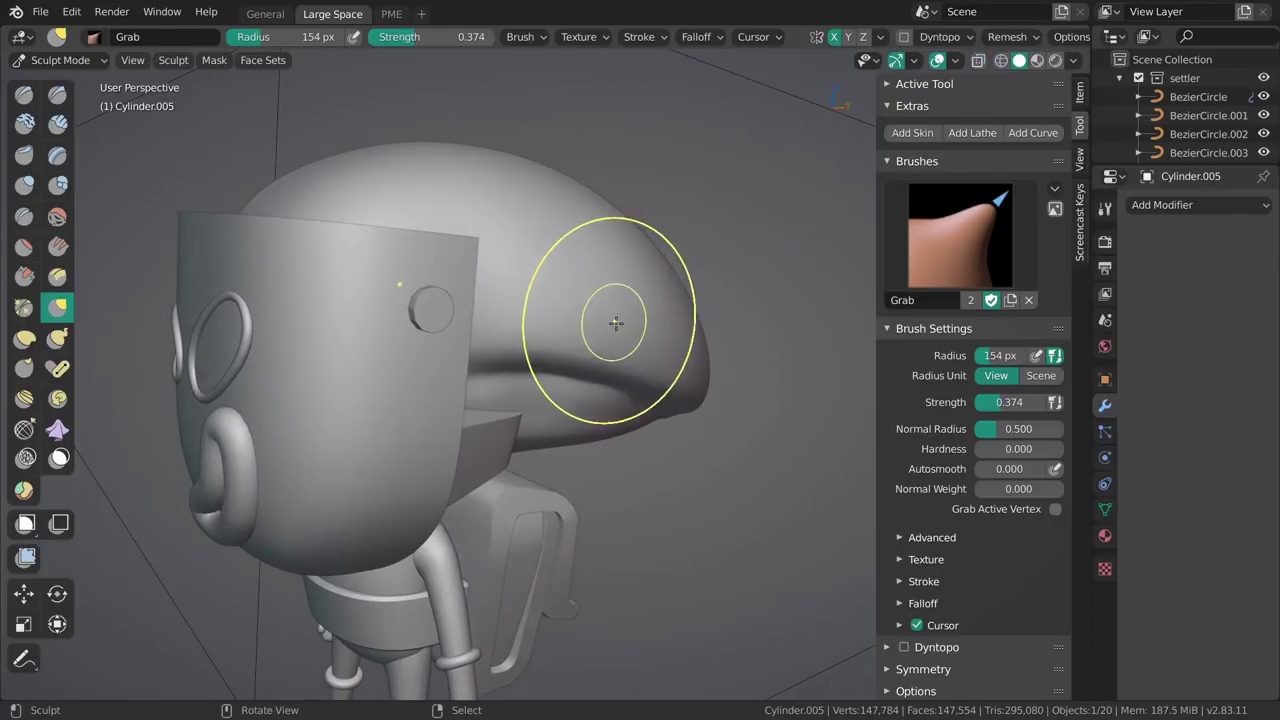
key(shift+z)
click(952, 62)
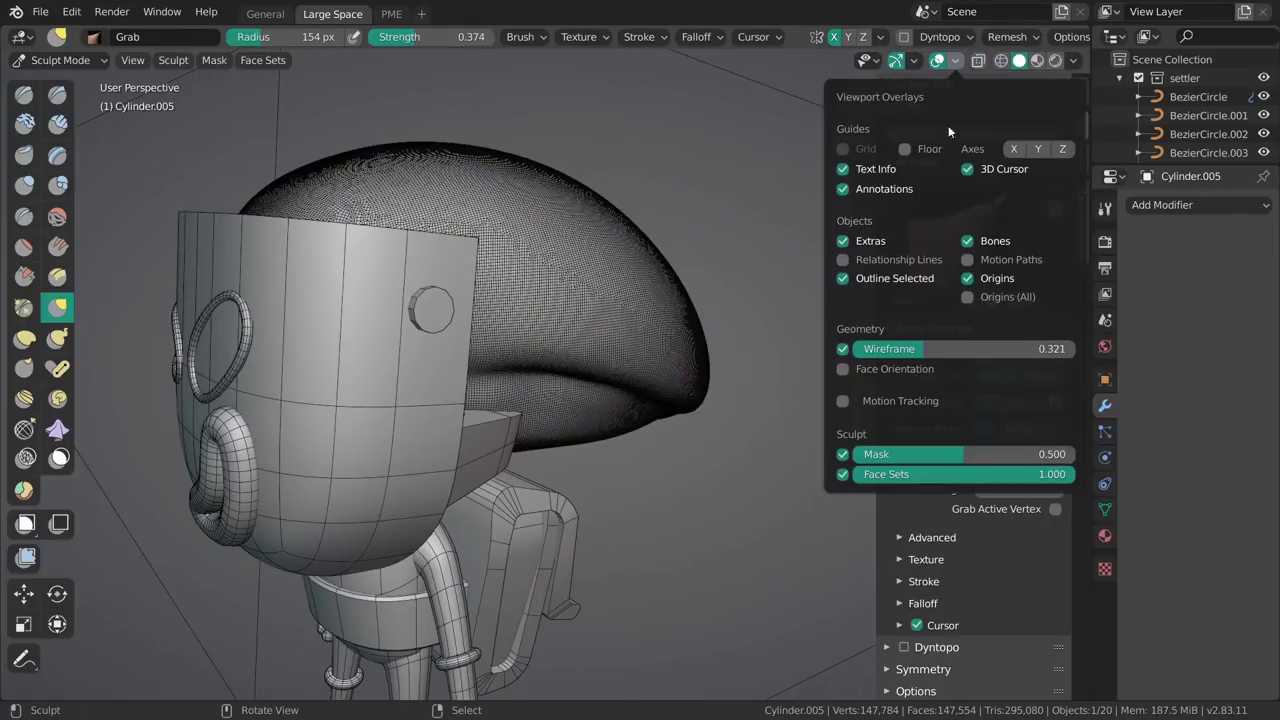
drag(857, 353, 1053, 357)
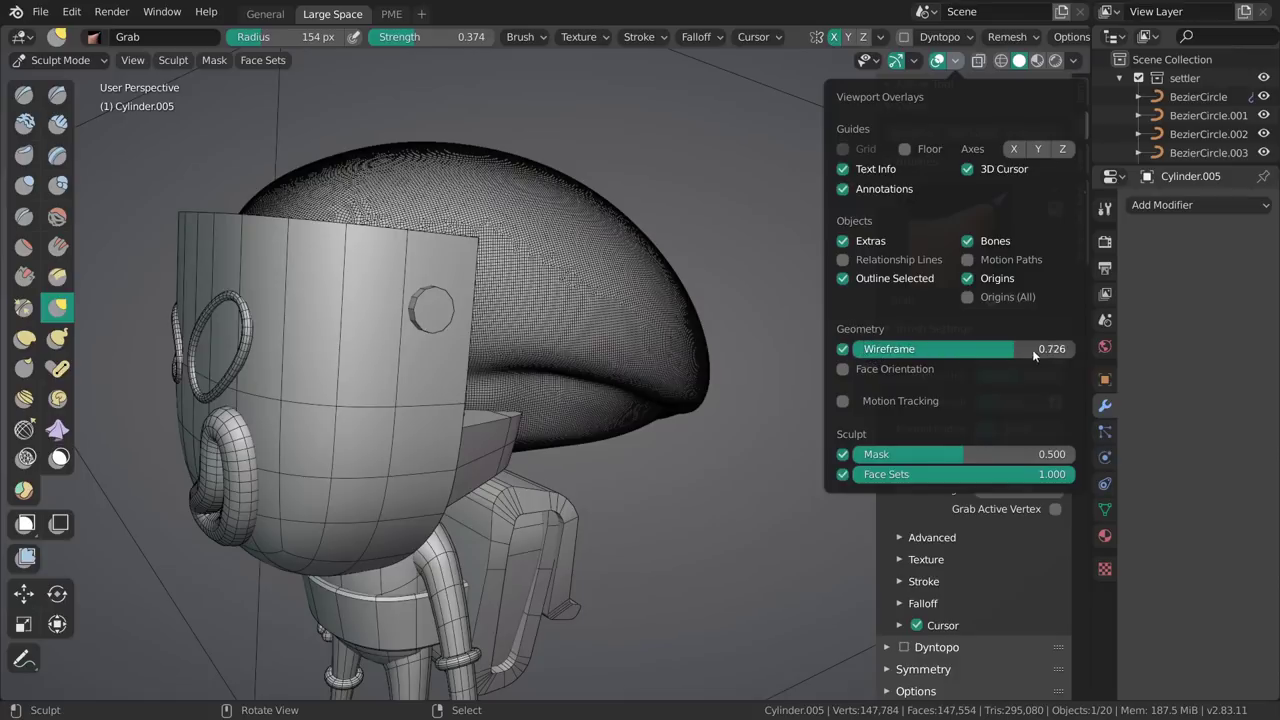
middle_drag(792, 355, 629, 336)
key(shift+z)
Pull the hair's underside slightly down above the backpack with the Grab brush at 348 px radius.
key(KP_5)
mouse_move(549, 346)
ctrl+middle_down()
mouse_move(606, 334)
mouse_move(606, 311)
mouse_move(645, 380)
ctrl+middle_up()
key(f)
click(661, 396)
scroll(661, 396, up, 3)
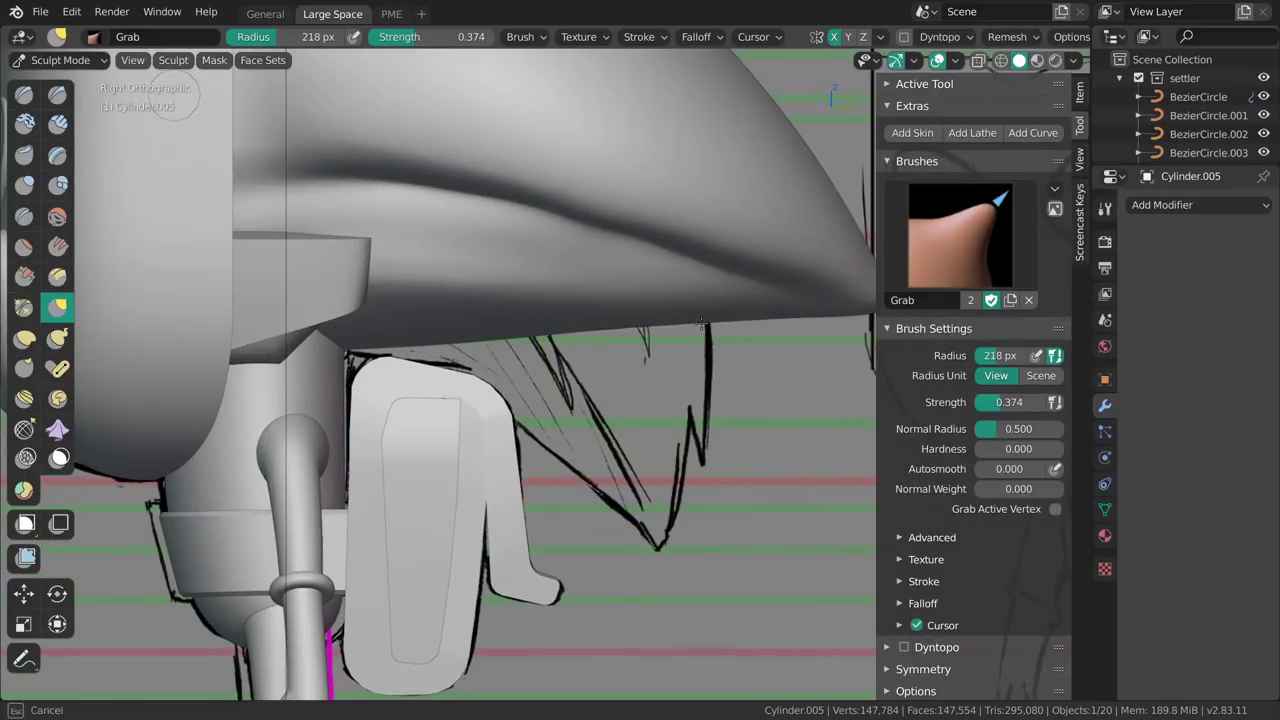
middle_drag(700, 325, 480, 398)
scroll(500, 404, up, 2)
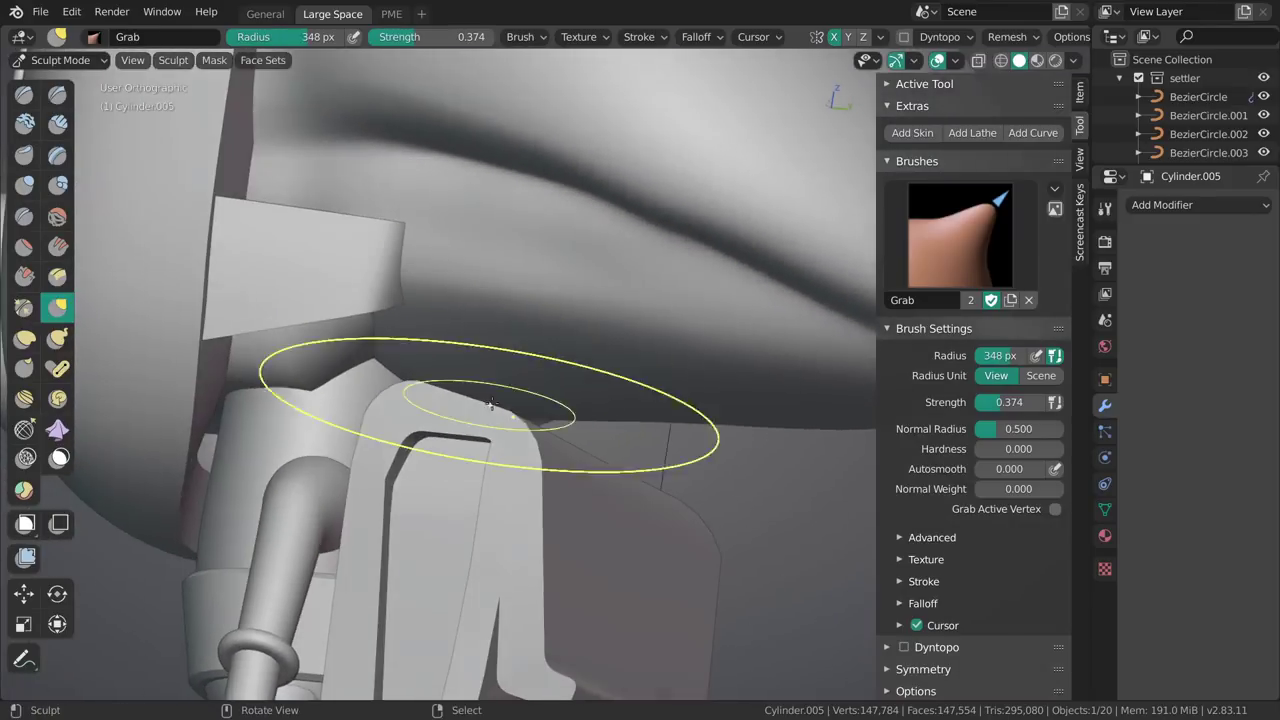
drag(500, 404, 510, 418)
drag(617, 395, 626, 414)
Resize the Grab brush and pull the hair's lower edge slightly down just behind the neck.
mouse_move(690, 420)
shift+middle_down()
mouse_move(612, 423)
mouse_move(596, 403)
shift+middle_up()
key(f)
click(592, 401)
middle_drag(600, 457, 610, 455)
ctrl+middle_drag(610, 455, 536, 423)
key(f)
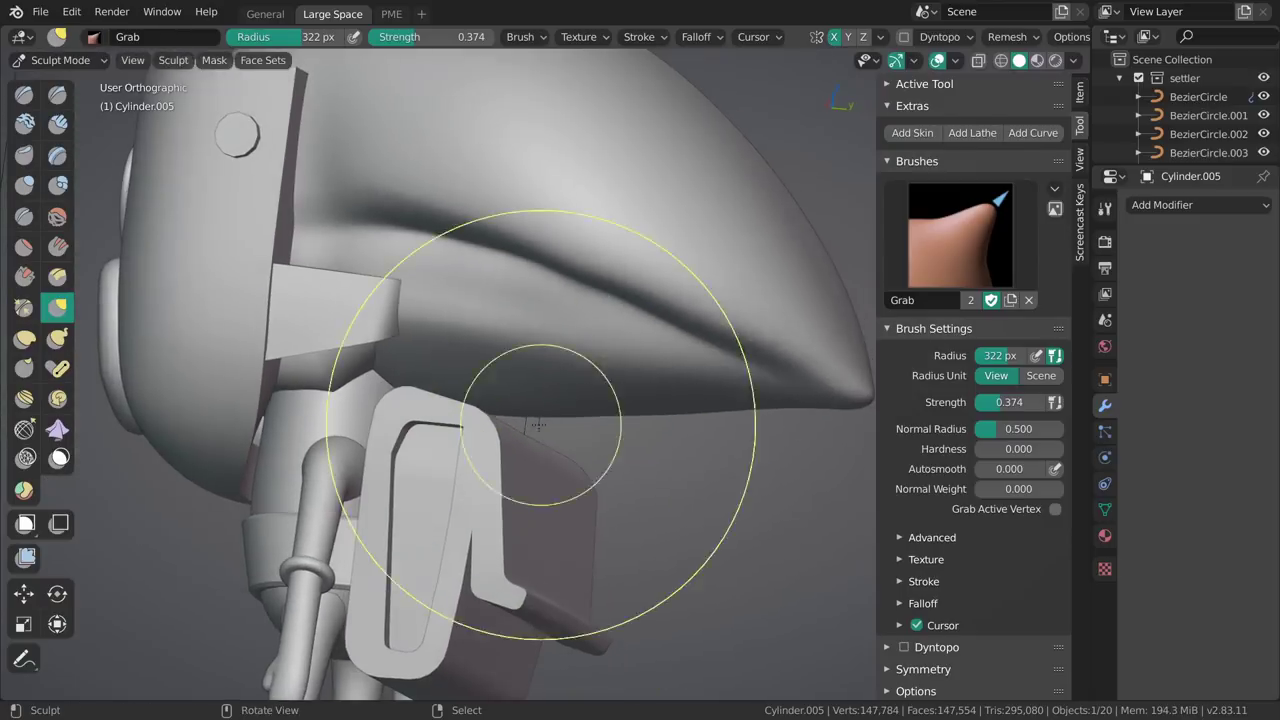
click(529, 420)
drag(496, 410, 504, 420)
Readjust the Grab brush size and pull the hair's underside slightly down farther toward its rear tip.
key(f)
click(565, 420)
key(f)
click(586, 415)
drag(643, 411, 650, 421)
mouse_move(649, 420)
middle_down()
mouse_move(655, 398)
mouse_move(429, 371)
mouse_move(591, 369)
mouse_move(619, 403)
mouse_move(580, 359)
mouse_move(664, 375)
mouse_move(641, 385)
mouse_move(585, 480)
mouse_move(634, 358)
middle_up()
key(f)
click(630, 395)
key(f)
click(543, 371)
Leave sculpting, edit the body mesh and select an edge loop near its neck, shown in wireframe from the back.
key(ctrl+Tab)
click(523, 387)
click(585, 480)
key(Tab)
middle_drag(714, 388, 832, 397)
alt+right_click(648, 361)
alt+middle_drag(700, 410, 791, 357)
key(z)
click(642, 408)
shift+middle_drag(639, 422, 563, 424)
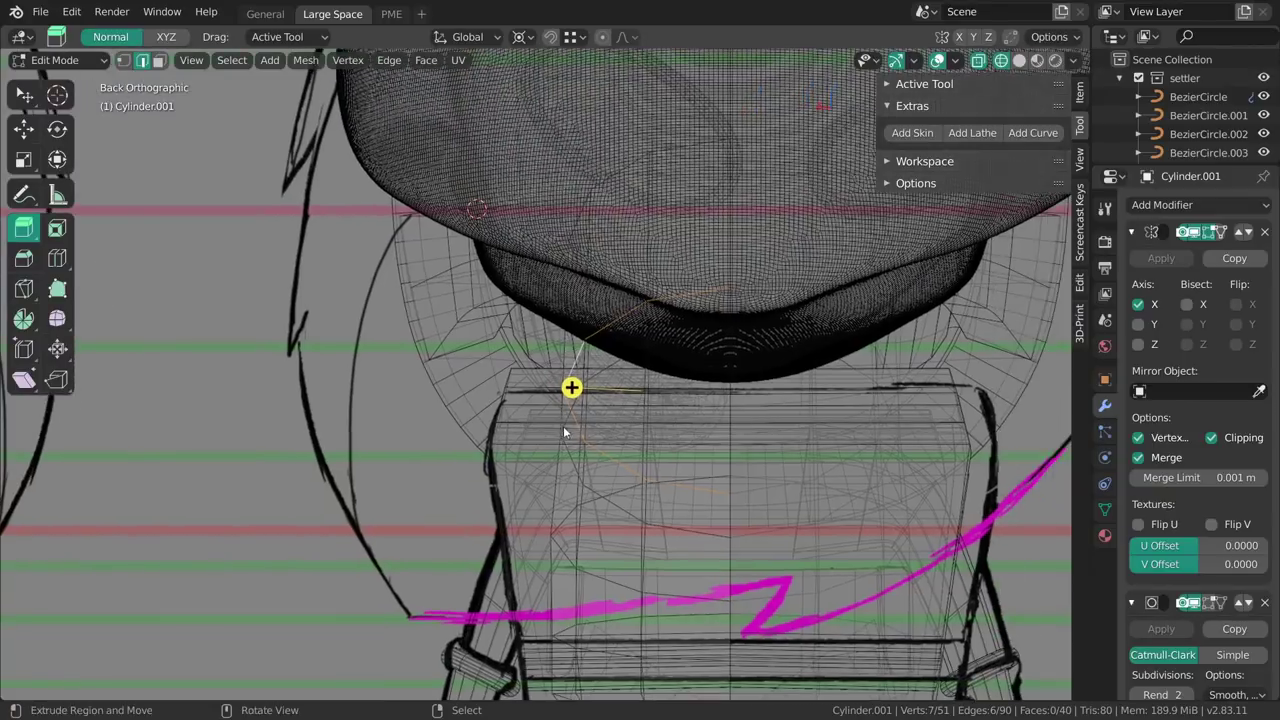
scroll(580, 385, down, 2)
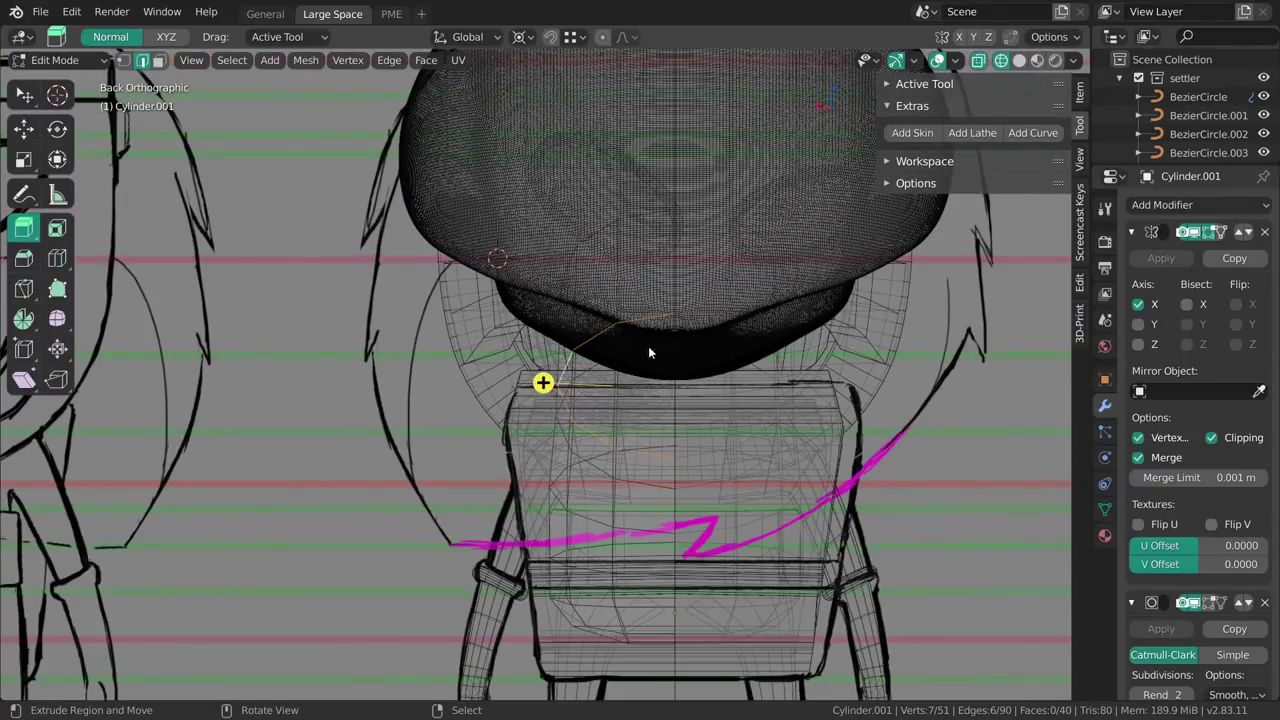
shift+middle_drag(757, 362, 762, 412)
Reposition the body's edge loop beneath the hair with the Move tool in solid shading.
key(z)
click(702, 414)
ctrl+middle_drag(730, 370, 630, 414)
key(shift+space)
key(s)
alt+right_click(622, 424)
middle_drag(687, 348, 596, 298)
mouse_move(593, 296)
mouse_down()
mouse_move(578, 290)
mouse_move(608, 297)
mouse_up()
middle_drag(608, 297, 605, 259)
drag(605, 259, 654, 270)
Turn on X-ray, select a single body vertex beneath the hair and move it along the X axis.
key(alt+z)
middle_drag(654, 270, 698, 332)
key(1)
right_click(716, 350)
key(g)
key(g)
key(x)
click(711, 346)
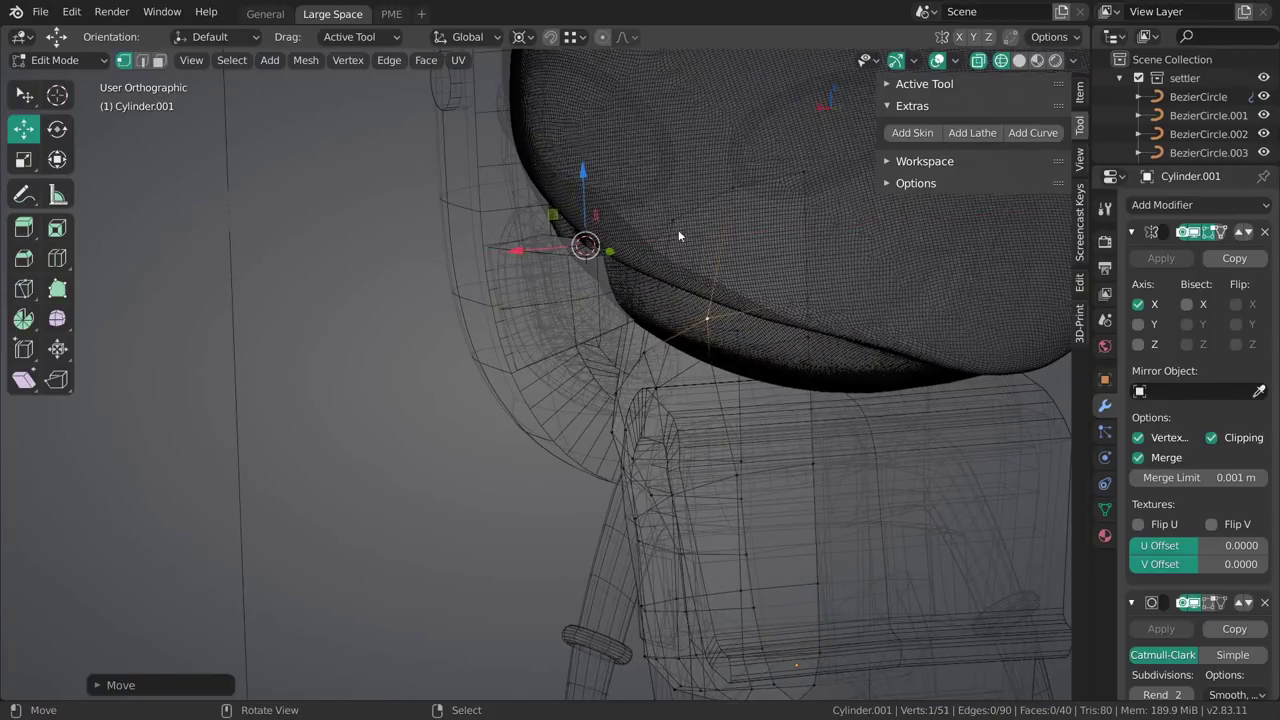
Move a vertex on the upper front of the body along the X axis.
middle_drag(716, 198, 731, 337)
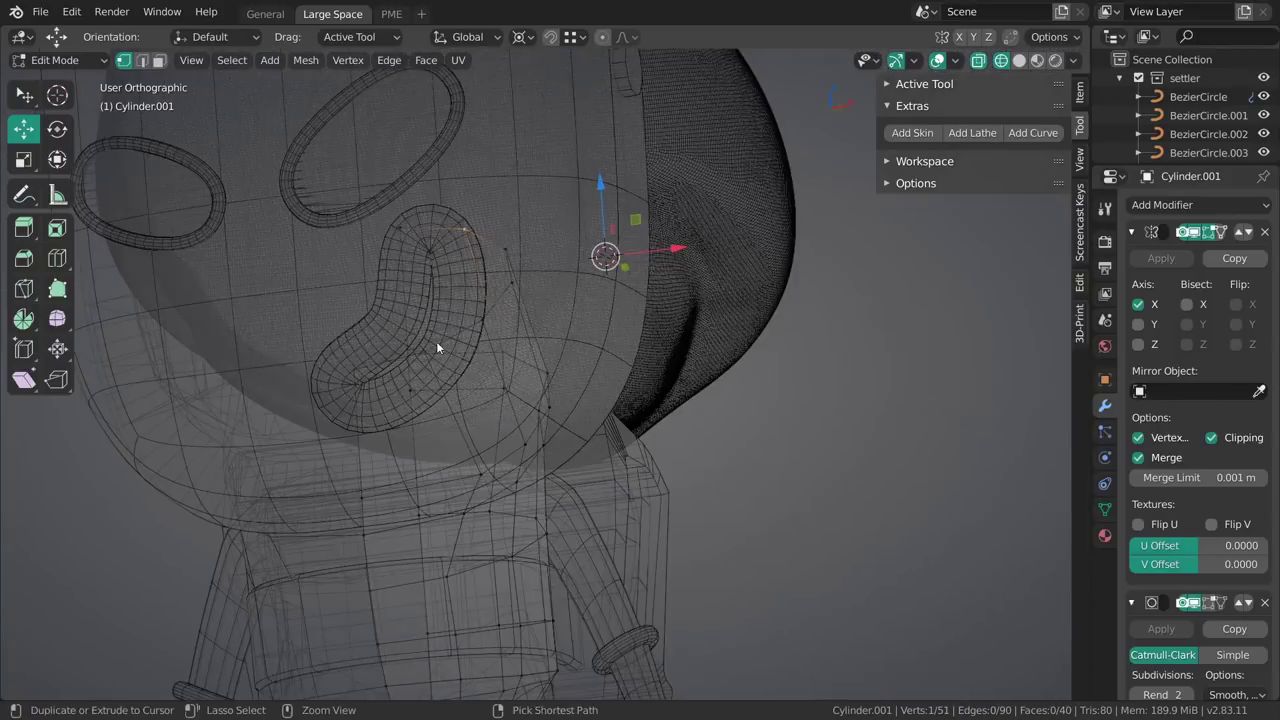
ctrl+click(438, 347)
middle_drag(438, 347, 637, 277)
key(g)
key(x)
click(723, 267)
Nudge further vertices on the torso's front below the head along the X axis.
middle_drag(723, 267, 594, 369)
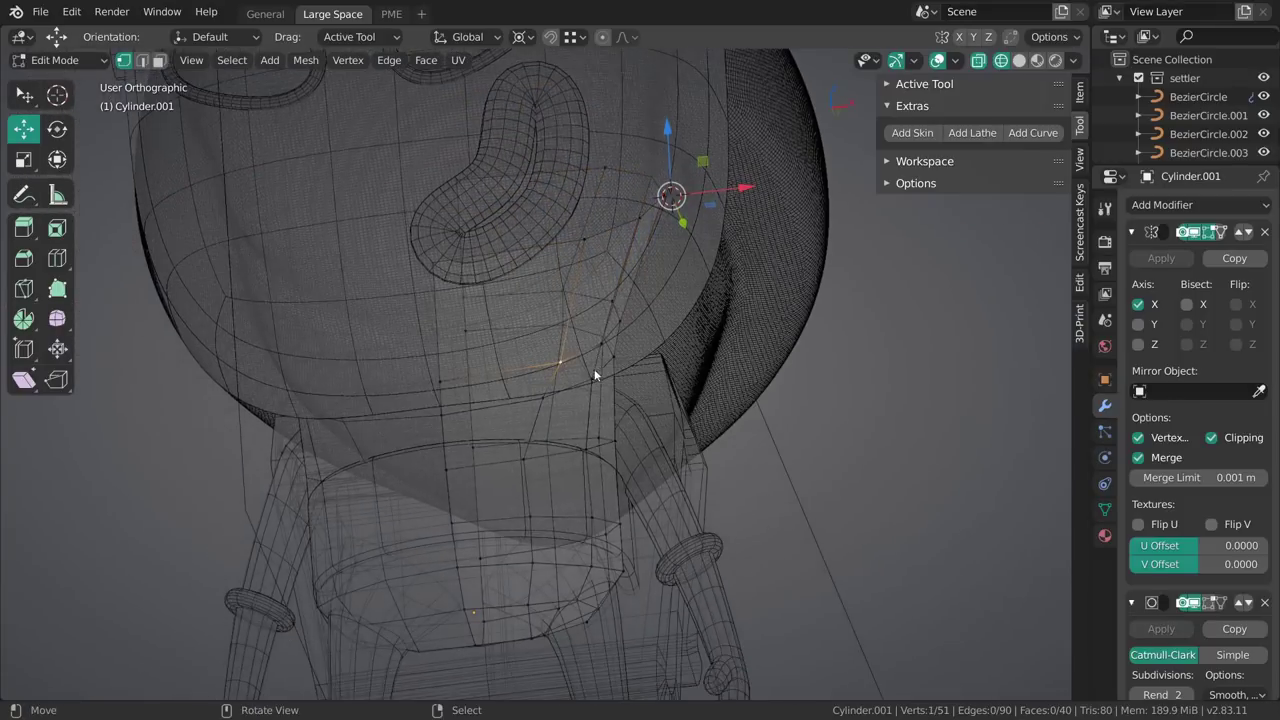
click(734, 188)
middle_drag(566, 413, 566, 398)
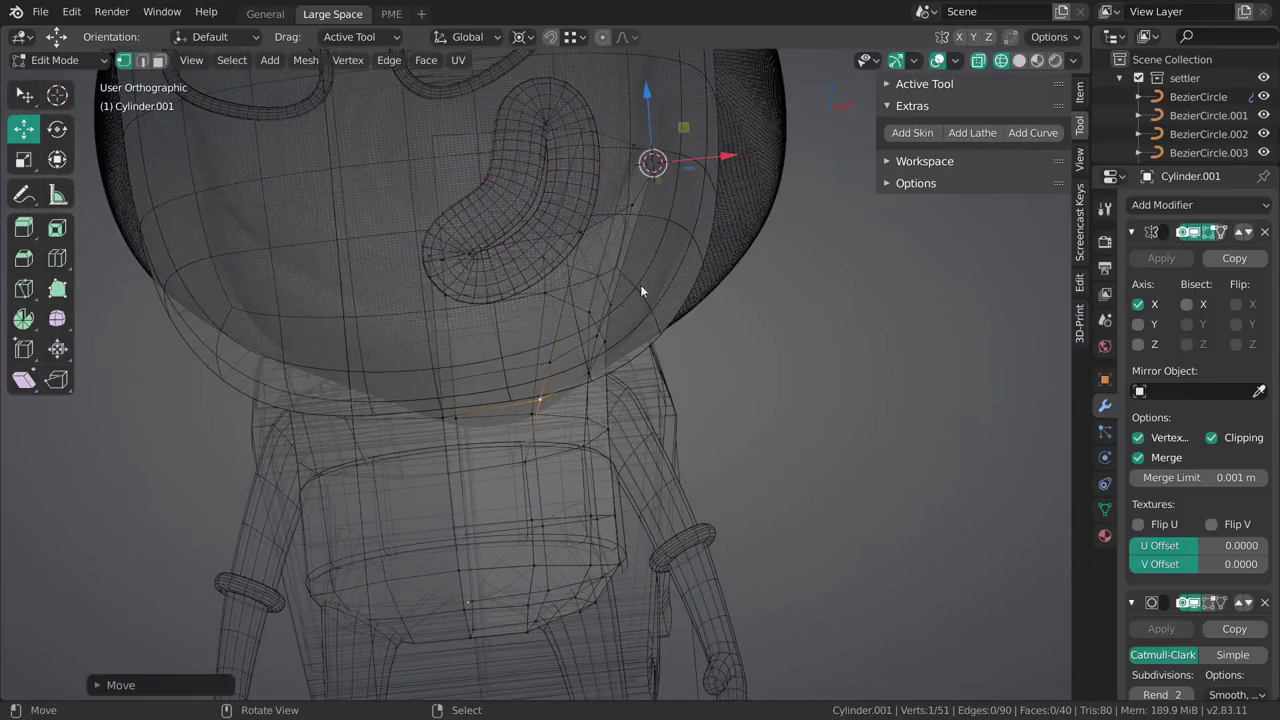
click(525, 464)
drag(725, 165, 734, 156)
middle_drag(700, 210, 583, 309)
shift+click(554, 428)
mouse_move(755, 213)
mouse_down()
mouse_move(742, 213)
mouse_move(752, 216)
mouse_up()
right_click(574, 315)
right_click(542, 467)
Return to solid shading and hide the two backpack pieces behind the body, leaving the body selected.
key(z)
mouse_move(672, 388)
middle_down()
mouse_move(575, 350)
mouse_move(659, 341)
mouse_move(612, 374)
mouse_move(532, 334)
mouse_move(705, 384)
mouse_move(542, 416)
mouse_move(568, 350)
middle_up()
key(alt+a)
key(Tab)
key(alt+a)
key(Tab)
key(Tab)
click(648, 430)
key(h)
middle_drag(648, 425, 570, 395)
click(644, 392)
key(h)
click(664, 402)
Reopen the body mesh for editing and compare it with the sketch in the front wireframe view.
key(Tab)
shift+middle_drag(734, 392, 698, 430)
key(grave)
click(586, 378)
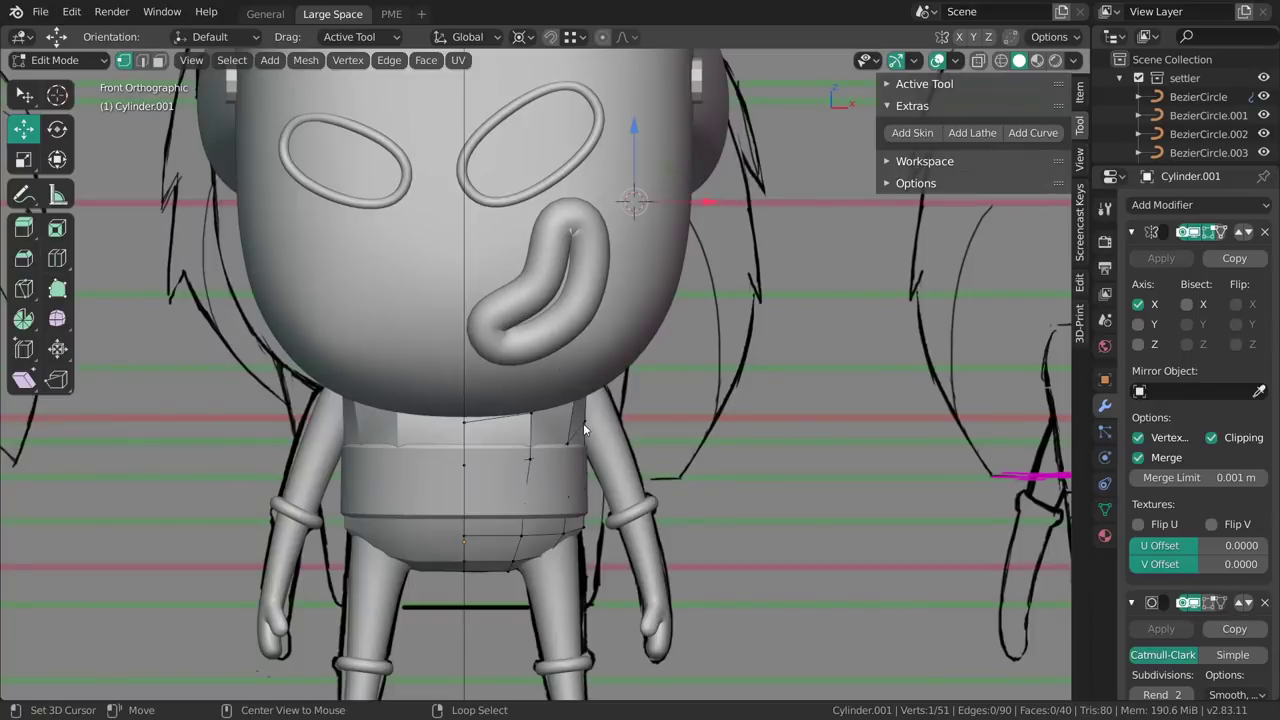
key(z)
click(606, 403)
scroll(610, 403, up, 3)
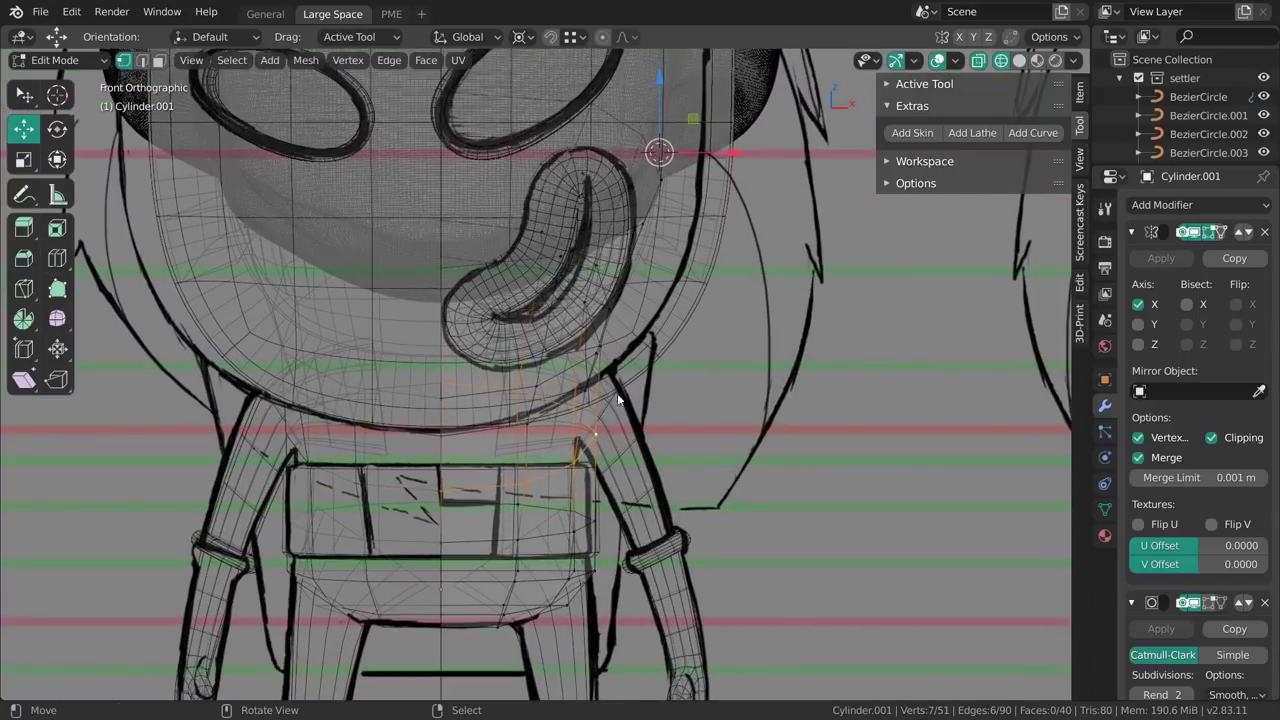
Nudge the upper torso's side vertices slightly outward along the X axis and clear the selection.
middle_drag(620, 345, 616, 266)
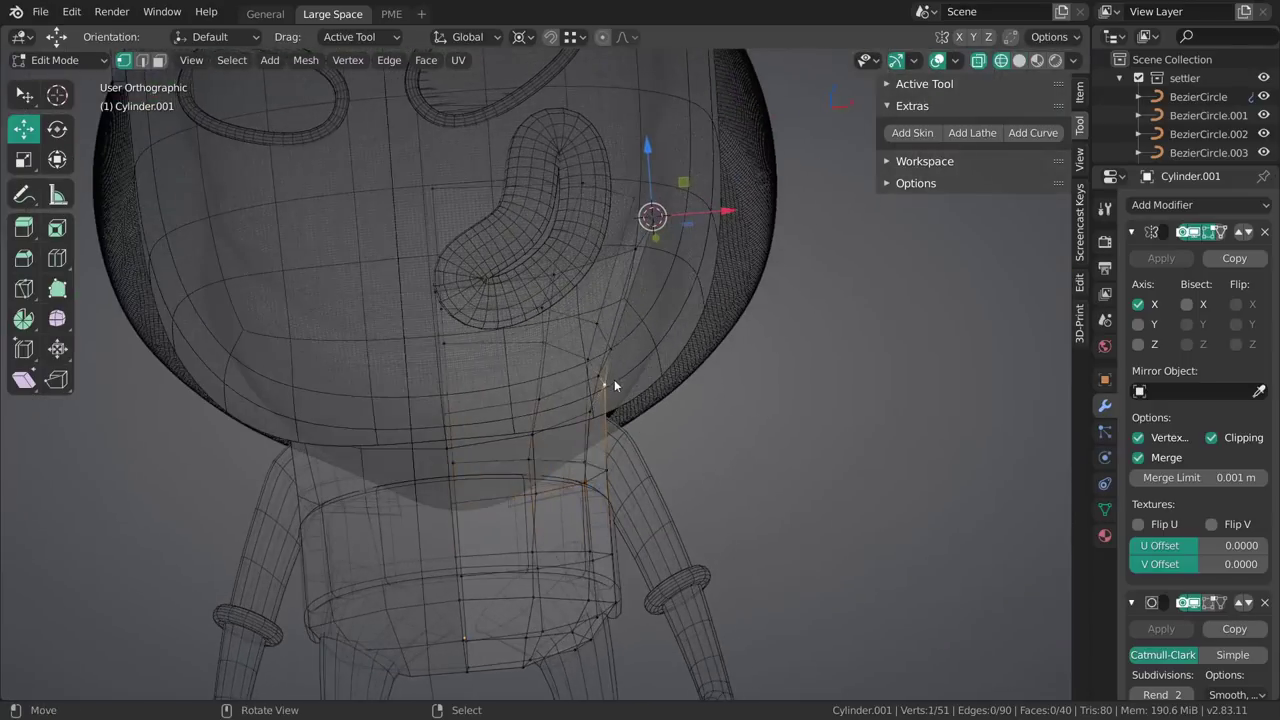
middle_drag(621, 392, 613, 360)
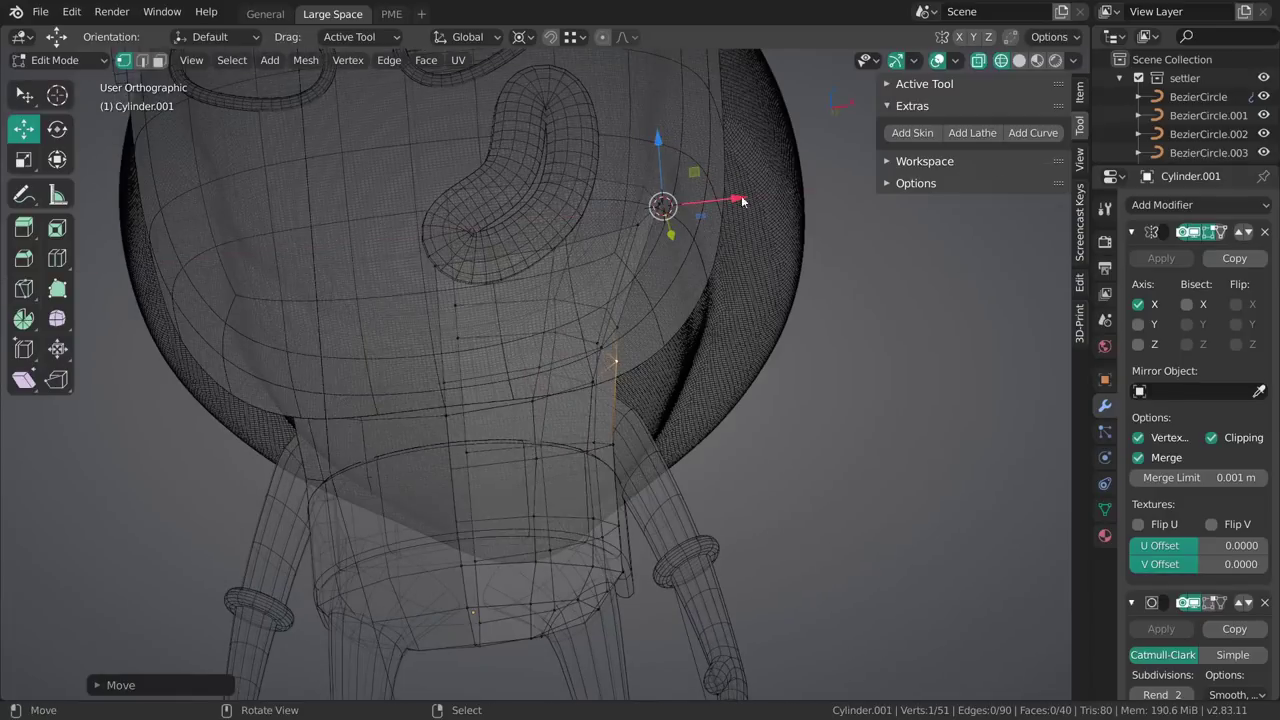
click(621, 446)
drag(733, 203, 742, 204)
click(622, 328)
click(700, 366)
middle_drag(699, 368, 609, 440)
drag(770, 215, 773, 220)
key(alt+a)
Leave mesh editing and examine the body, head shell and hair from several angles in solid and wireframe shading.
middle_drag(773, 222, 687, 337)
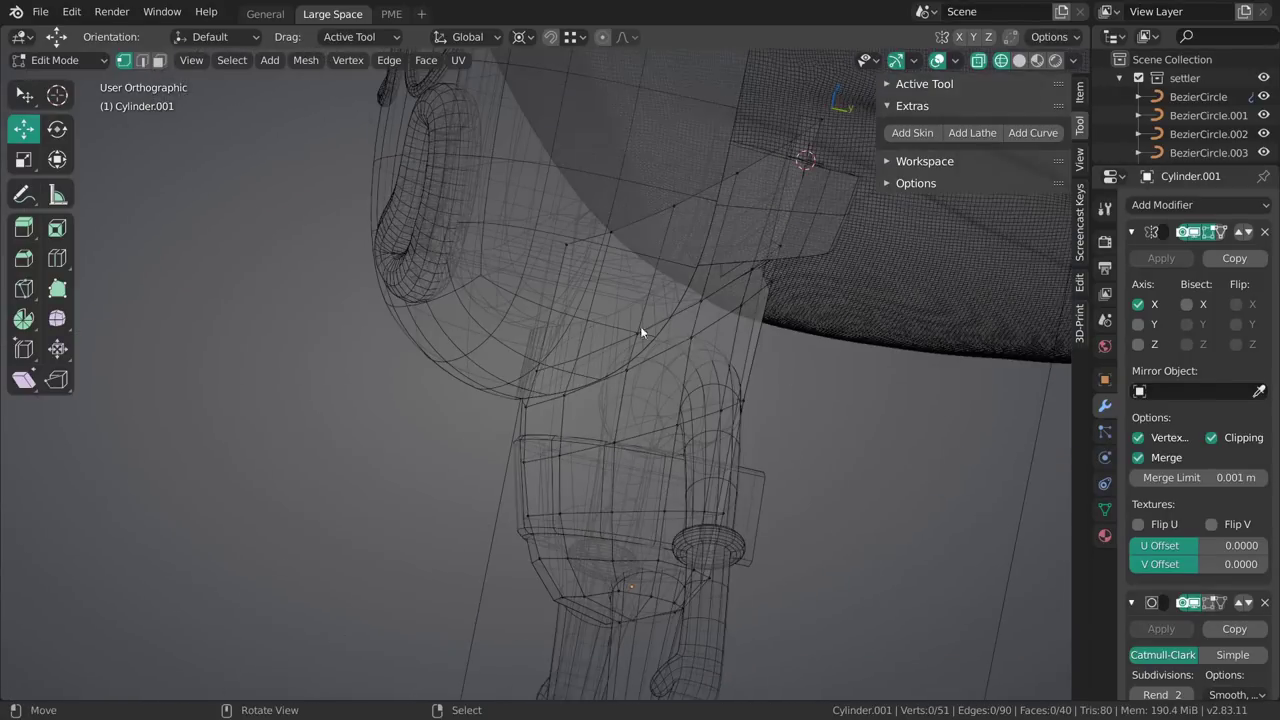
key(z)
click(799, 367)
middle_drag(798, 369, 632, 313)
scroll(620, 316, down, 4)
key(Tab)
click(645, 370)
mouse_move(645, 370)
middle_down()
mouse_move(558, 345)
mouse_move(502, 294)
mouse_move(509, 328)
mouse_move(600, 318)
mouse_move(615, 354)
mouse_move(495, 361)
mouse_move(511, 362)
mouse_move(546, 316)
mouse_move(571, 336)
middle_up()
key(Tab)
key(Tab)
key(z)
click(543, 362)
scroll(546, 316, up, 2)
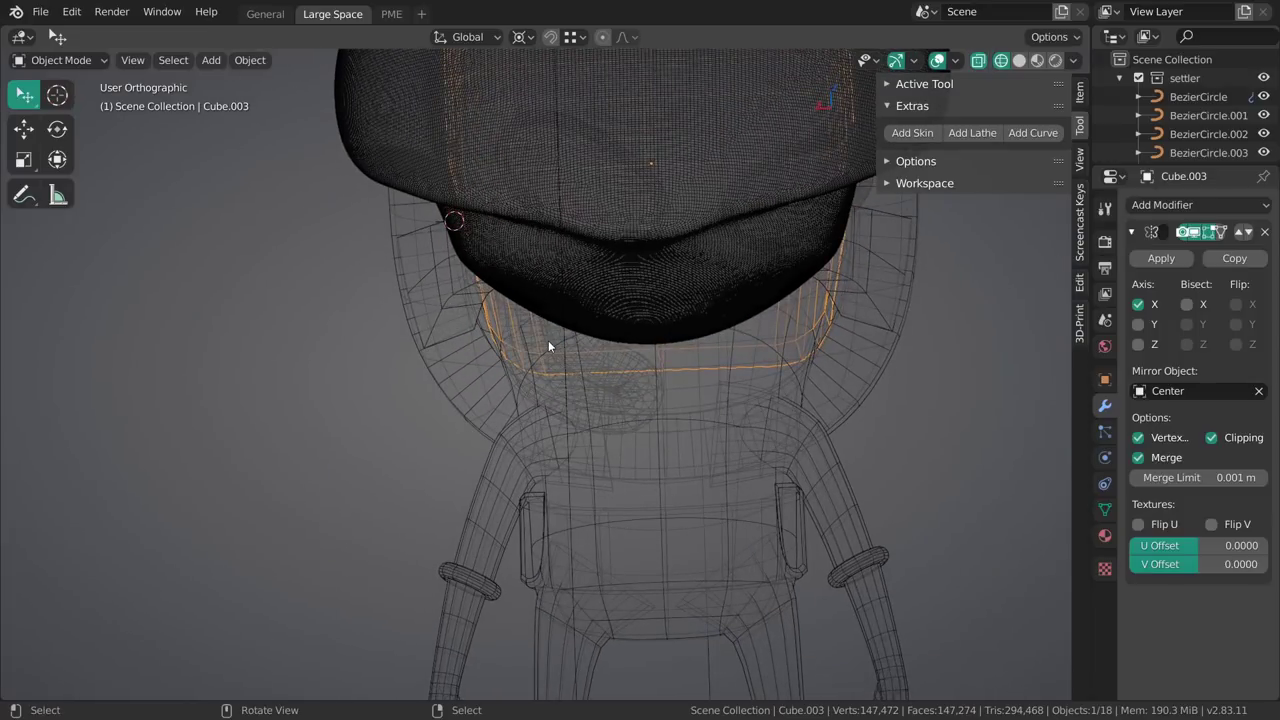
key(shift+z)
Select the hair, return it to sculpting and pull its lower edge down with the Grab brush.
mouse_move(562, 372)
middle_down()
mouse_move(620, 285)
mouse_move(691, 286)
mouse_move(680, 306)
mouse_move(644, 273)
mouse_move(575, 246)
mouse_move(560, 285)
middle_up()
click(666, 281)
key(ctrl+Tab)
click(668, 405)
shift+middle_drag(560, 285, 583, 423)
mouse_move(583, 423)
mouse_down()
mouse_move(550, 457)
mouse_move(598, 474)
mouse_up()
Set the Grab brush radius to 227 px and toggle the hair's In Front display.
mouse_move(600, 475)
middle_down()
mouse_move(691, 223)
mouse_move(620, 400)
mouse_move(605, 396)
mouse_move(617, 380)
middle_up()
key(f)
click(620, 412)
key(z)
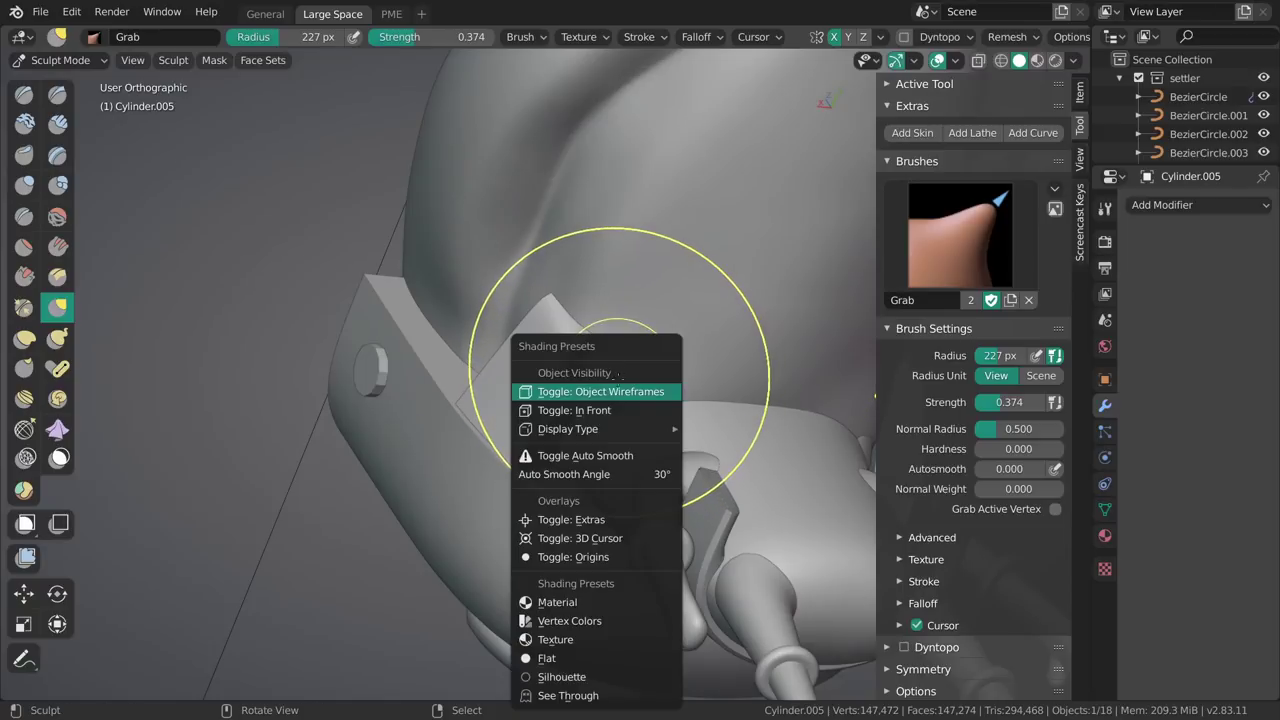
click(614, 411)
Reshape the hair's lower edge beside the neck with the Grab brush at 127 px radius.
mouse_move(612, 408)
middle_down()
mouse_move(597, 357)
mouse_move(706, 466)
middle_up()
key(f)
click(698, 418)
drag(564, 431, 577, 432)
click(577, 432)
Open the hair's viewport display settings and compare it with In Front off and on, leaving In Front enabled.
key(z)
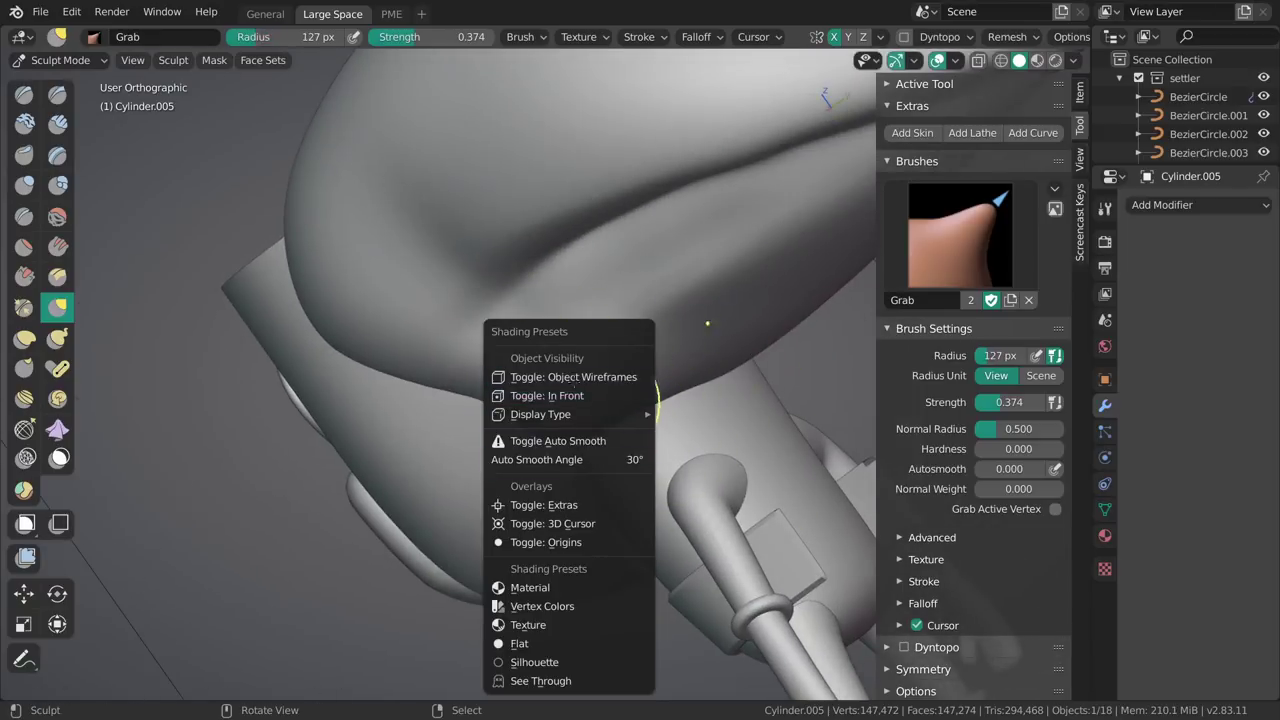
click(1105, 379)
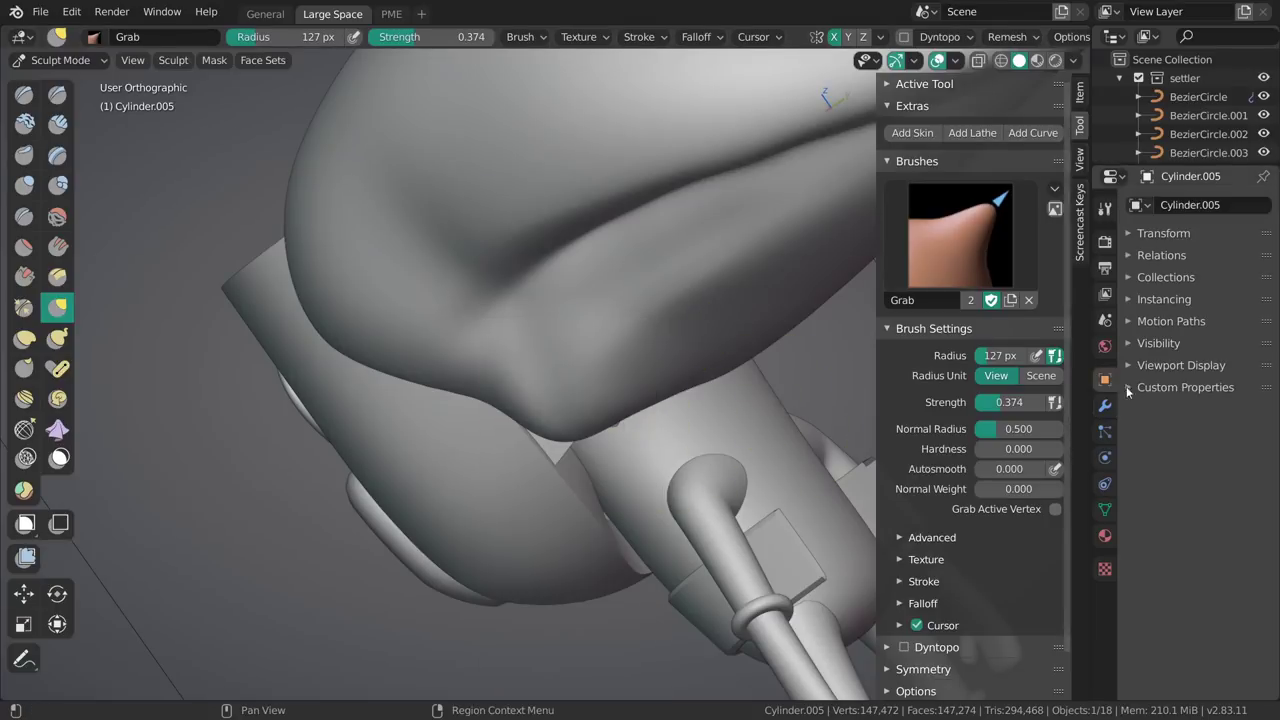
click(1165, 345)
click(1176, 350)
click(1180, 365)
click(1244, 512)
click(1244, 512)
click(1244, 512)
click(1244, 512)
Push up the hair's lower edge behind the head's side piece with the Grab brush at 154 px radius.
middle_drag(735, 430, 524, 390)
key(f)
click(554, 400)
drag(524, 342, 534, 323)
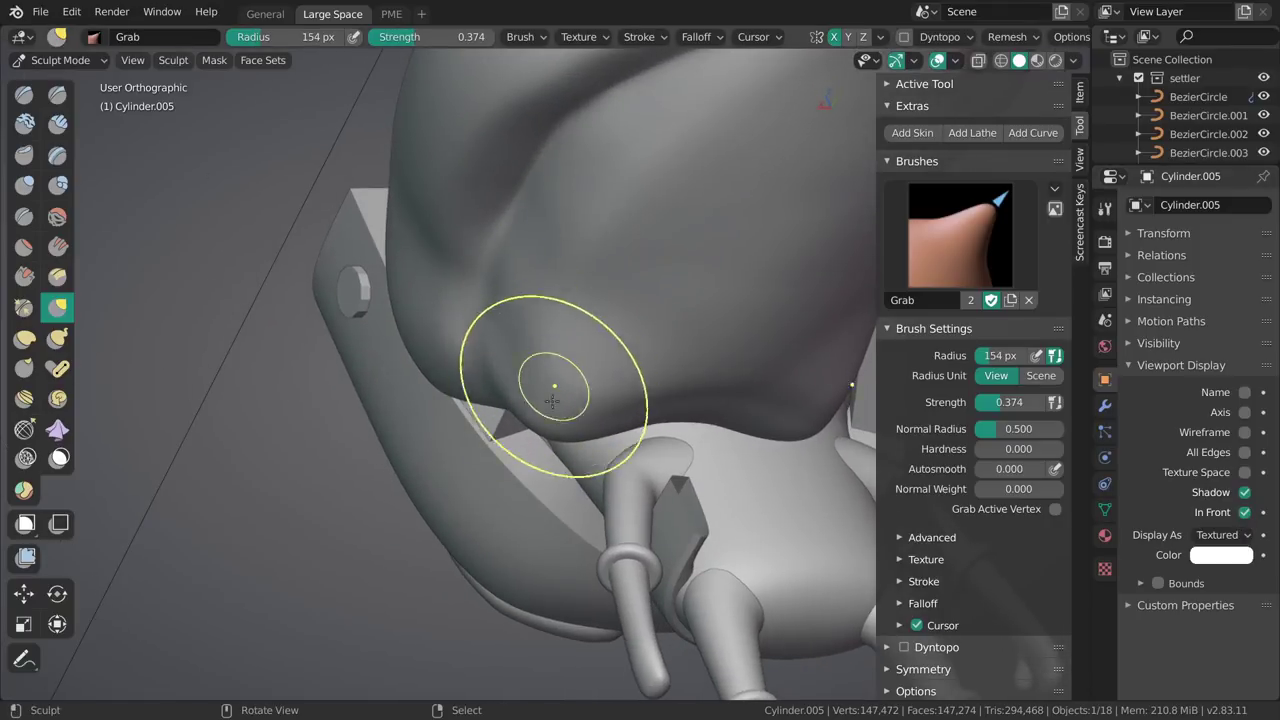
Sculpt a second long ridge down the side of the hair, running alongside the existing crease.
mouse_move(534, 400)
middle_down()
mouse_move(623, 350)
mouse_move(614, 240)
middle_up()
key(shift+x)
key(f)
click(614, 266)
drag(697, 142, 604, 350)
drag(676, 190, 603, 372)
Smooth the ridges and grooves on the hair's side with the Smooth brush at 85 px radius and 0.727 strength.
shift+middle_drag(632, 287, 580, 395)
key(f)
click(712, 154)
mouse_move(712, 154)
middle_down()
mouse_move(674, 180)
mouse_move(619, 375)
mouse_move(630, 330)
middle_up()
key(s)
key(shift+f)
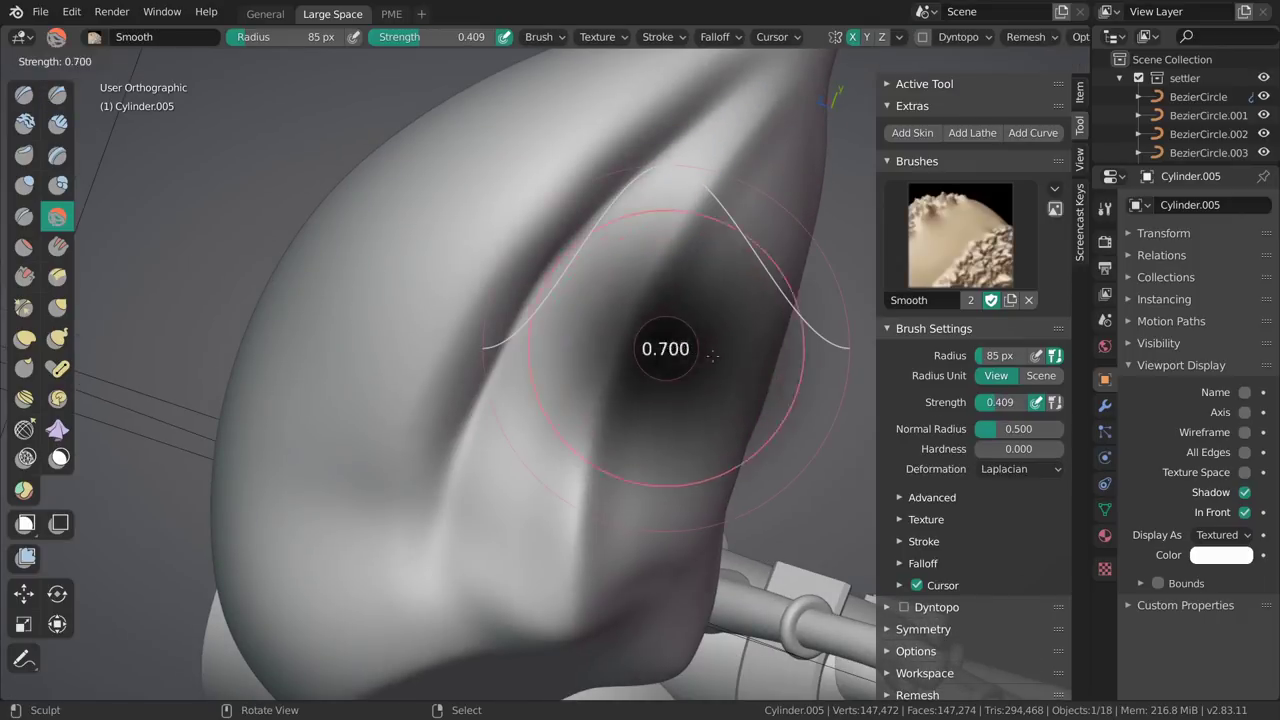
click(621, 479)
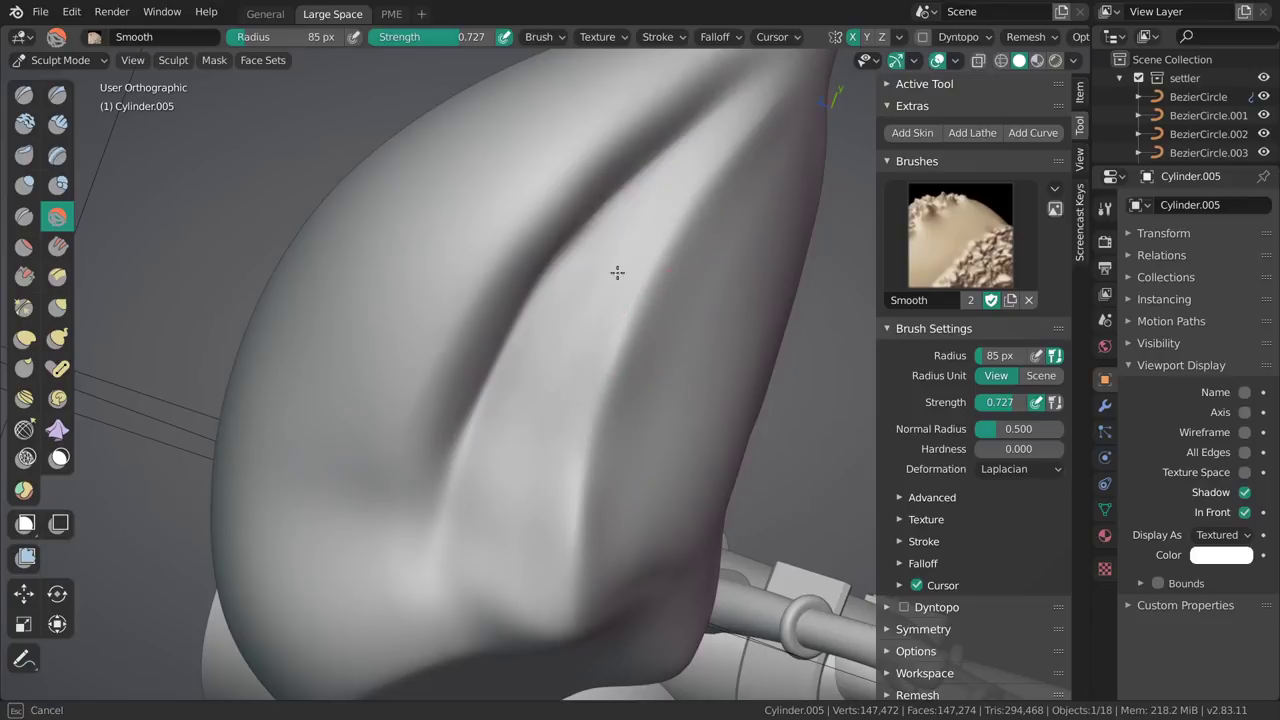
mouse_move(583, 506)
middle_down()
mouse_move(651, 358)
mouse_move(619, 373)
middle_up()
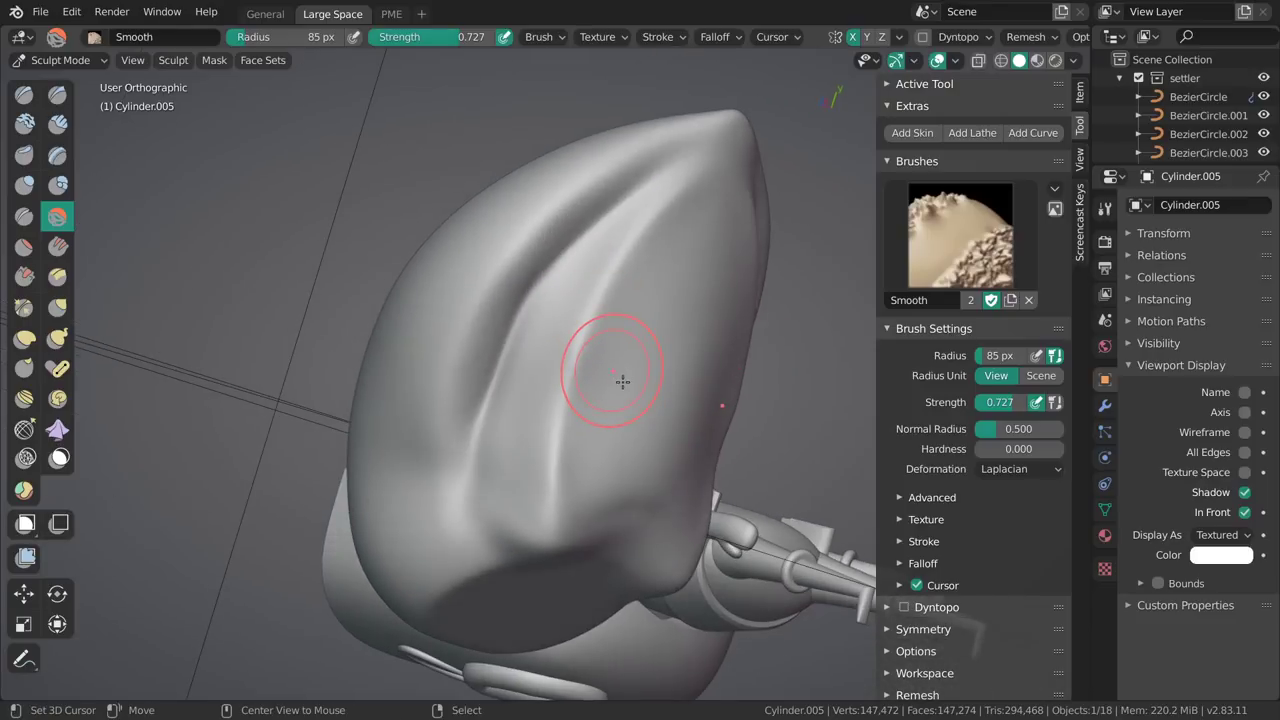
Switch to the Clay Strips brush and reset it to its default settings.
key(c)
key(f)
click(661, 366)
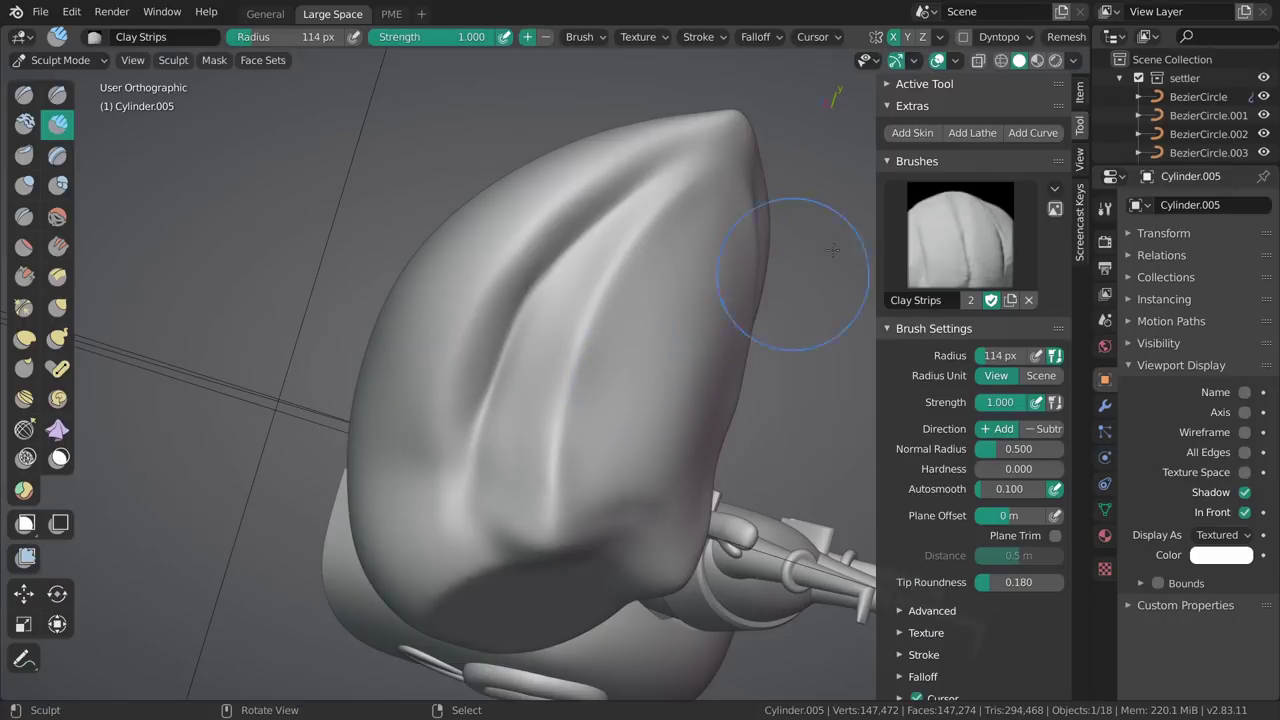
click(1055, 188)
click(1088, 247)
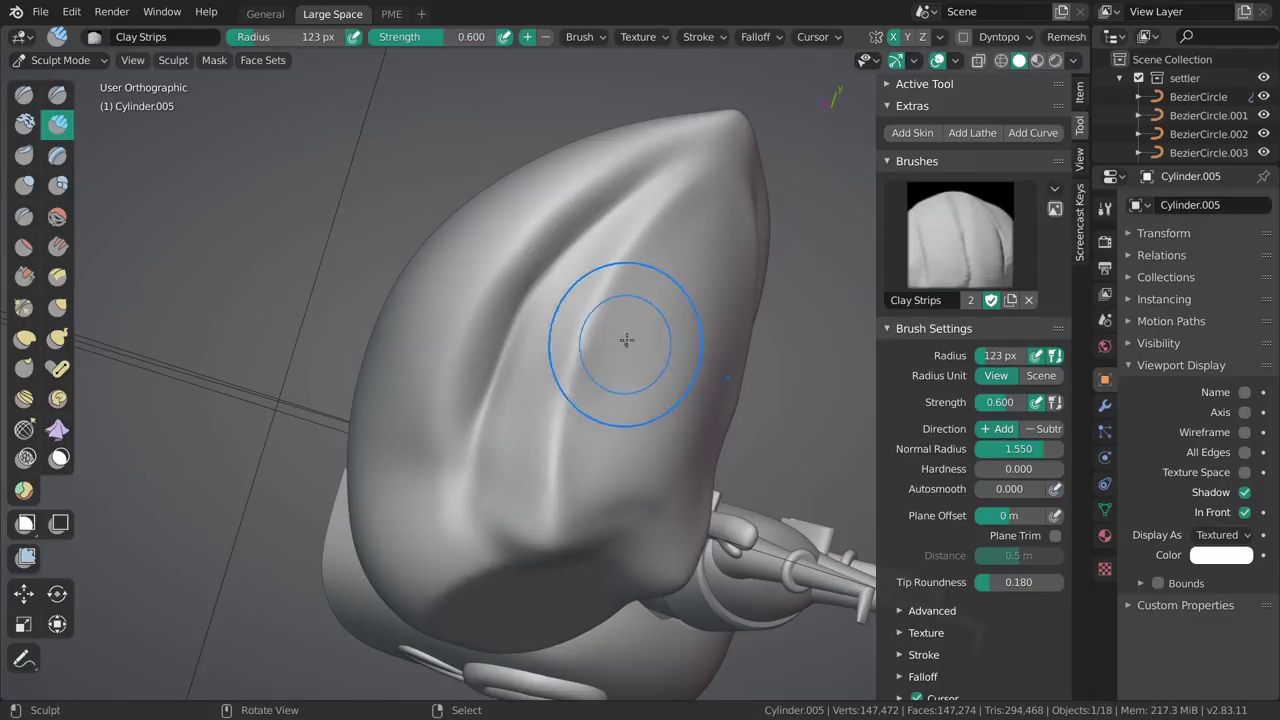
Build up the hair beside the second side ridge with Clay Strips at 179 px radius and smooth the strokes.
drag(615, 352, 585, 470)
key(f)
click(608, 372)
drag(608, 378, 621, 346)
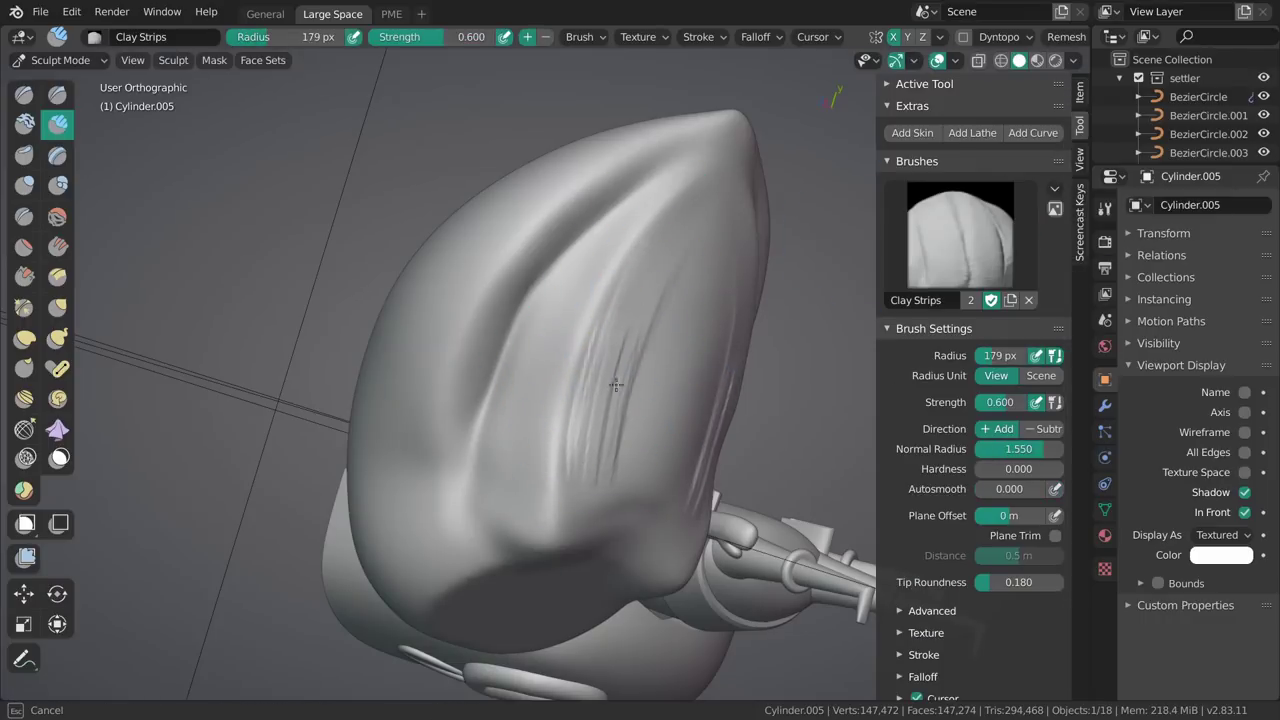
shift+drag(658, 280, 676, 327)
key(bracketleft)
key(bracketleft)
key(bracketleft)
key(bracketleft)
middle_drag(670, 448, 668, 268)
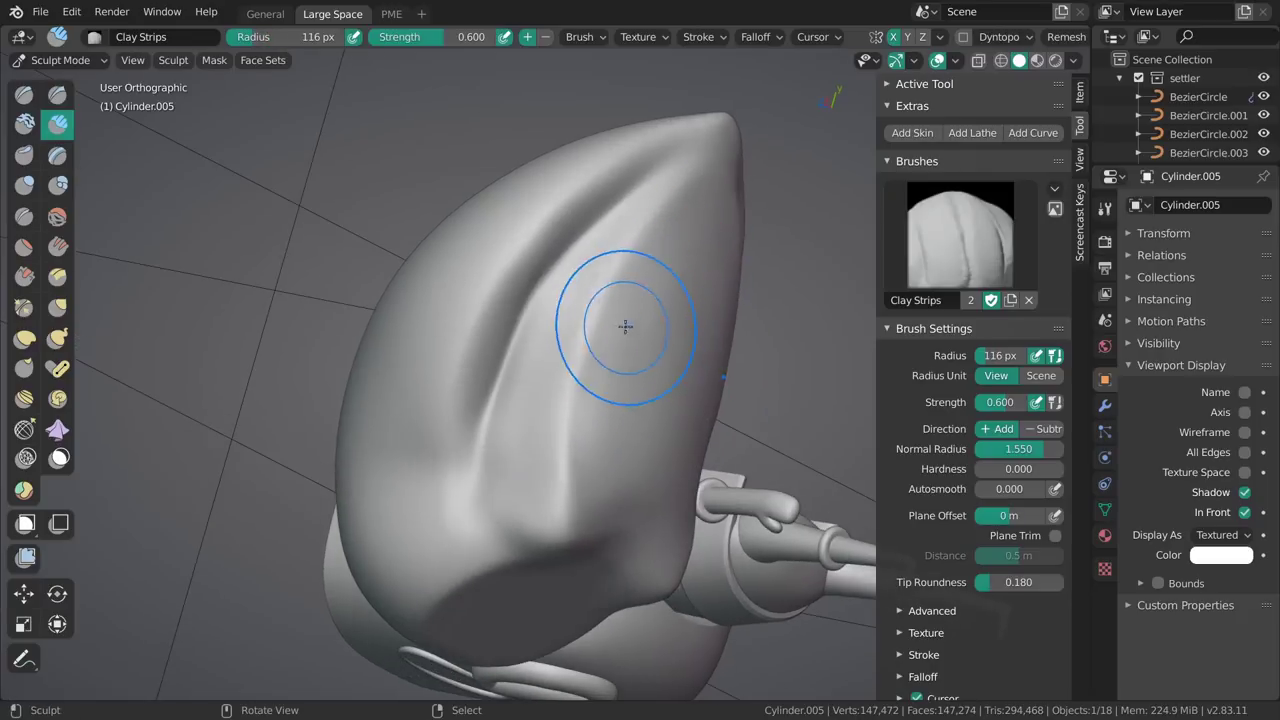
Add a finer Clay Strips stroke up along the hair's side ridge with a reduced brush radius.
middle_drag(621, 322, 560, 368)
scroll(560, 368, up, 1)
key(bracketleft)
key(bracketleft)
drag(550, 402, 557, 313)
mouse_move(550, 352)
middle_down()
mouse_move(574, 363)
mouse_move(603, 411)
middle_up()
Adjust the ridge beside the hair's main groove with the Grab brush at 113 to 117 px radius.
key(g)
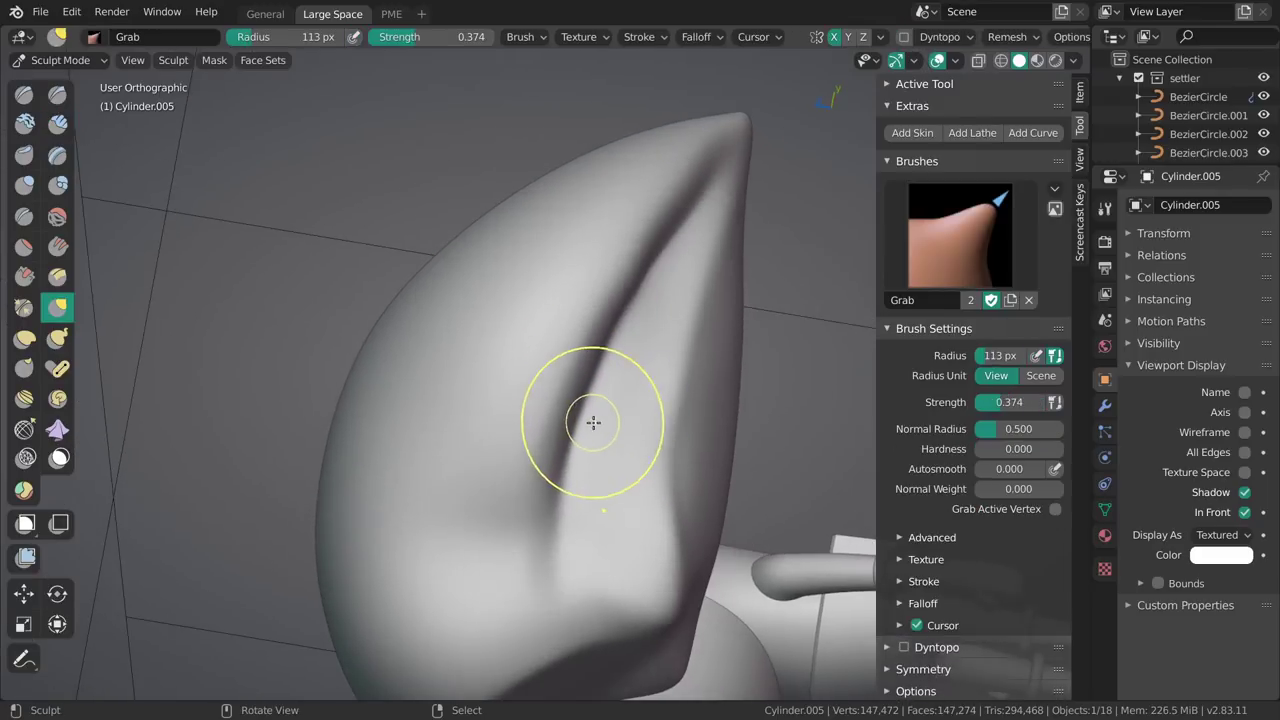
middle_drag(667, 273, 705, 215)
key(bracketleft)
key(bracketleft)
key(bracketleft)
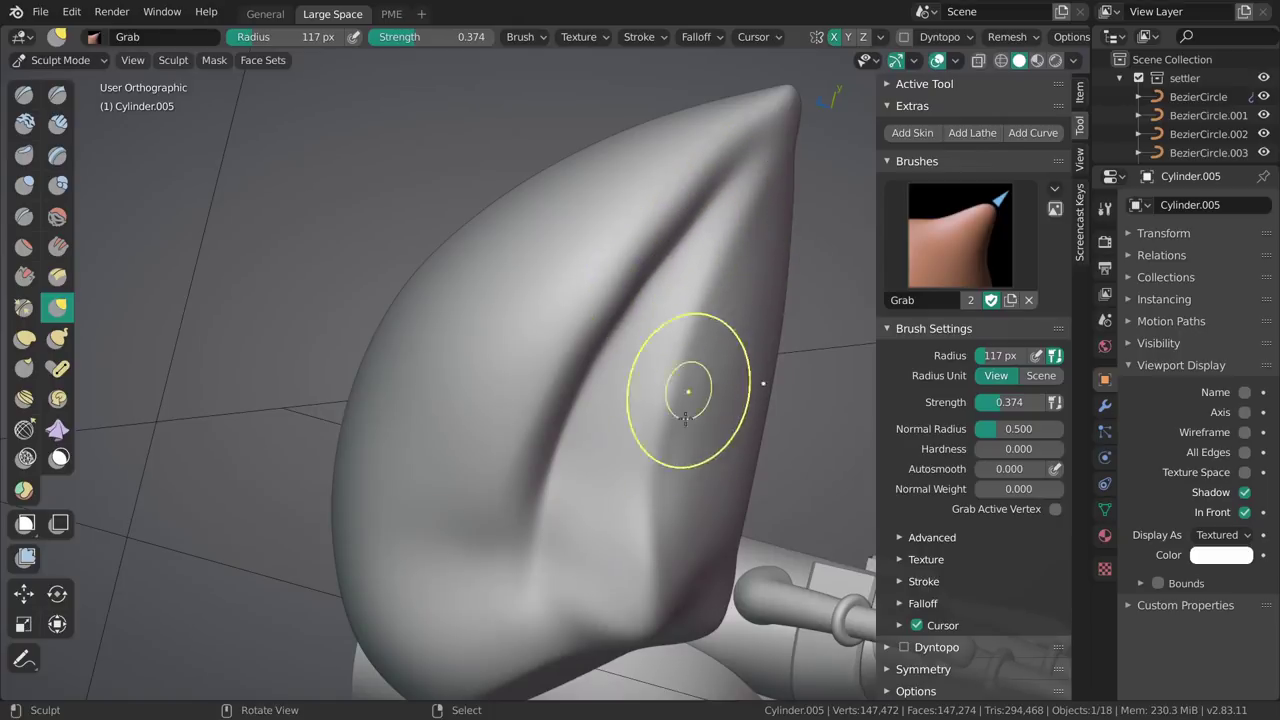
Sharpen the upper end of the hair's main groove with the Crease brush at 91 px and Draw Sharp at 68 px.
mouse_move(673, 432)
middle_down()
mouse_move(543, 214)
mouse_move(666, 277)
middle_up()
key(shift+c)
key(bracketleft)
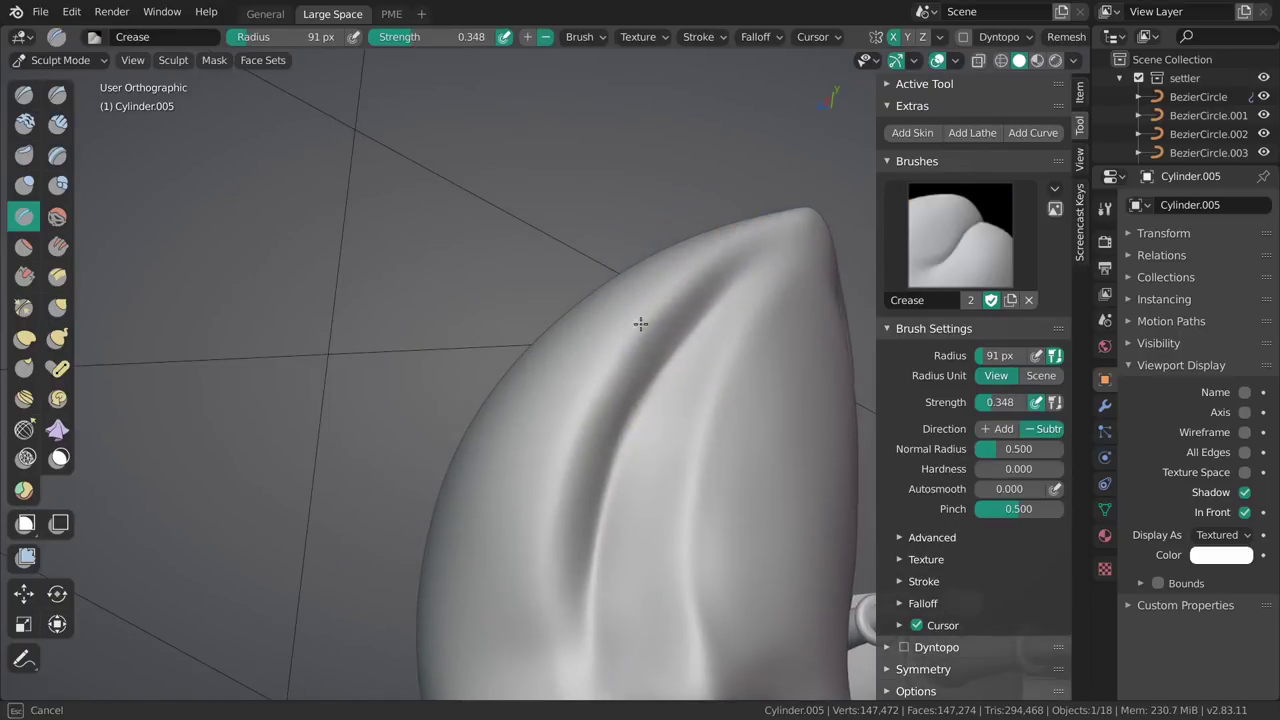
key(shift+x)
key(f)
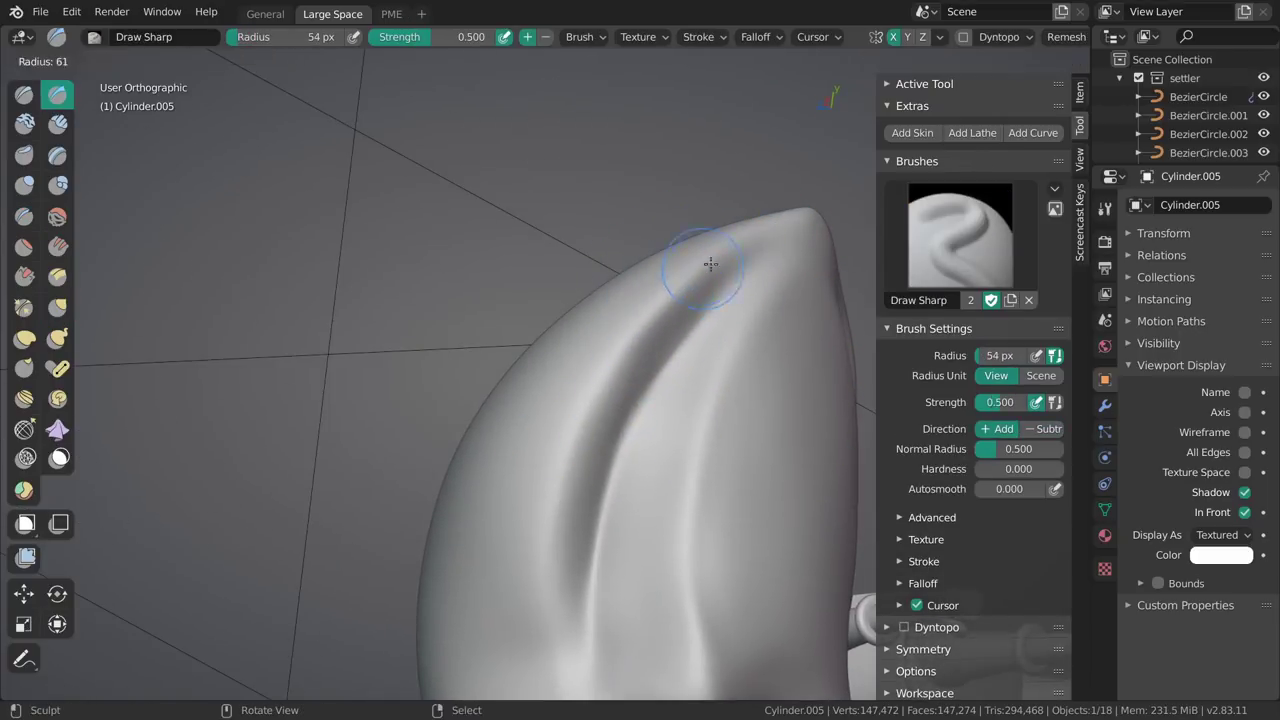
click(713, 262)
drag(742, 237, 740, 237)
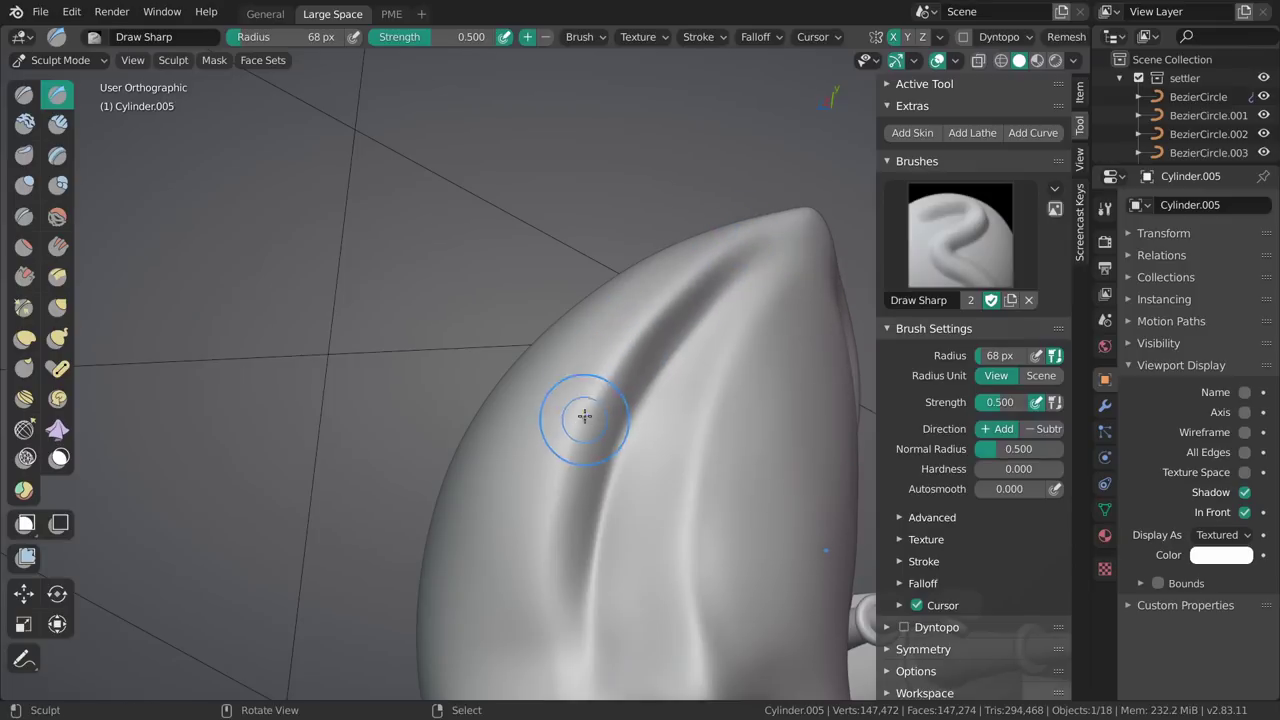
Continue sharpening the groove down to its lower end with the Draw Sharp brush at 58 px radius.
key(bracketleft)
mouse_move(589, 401)
middle_down()
mouse_move(620, 363)
mouse_move(602, 541)
middle_up()
middle_drag(637, 659, 597, 388)
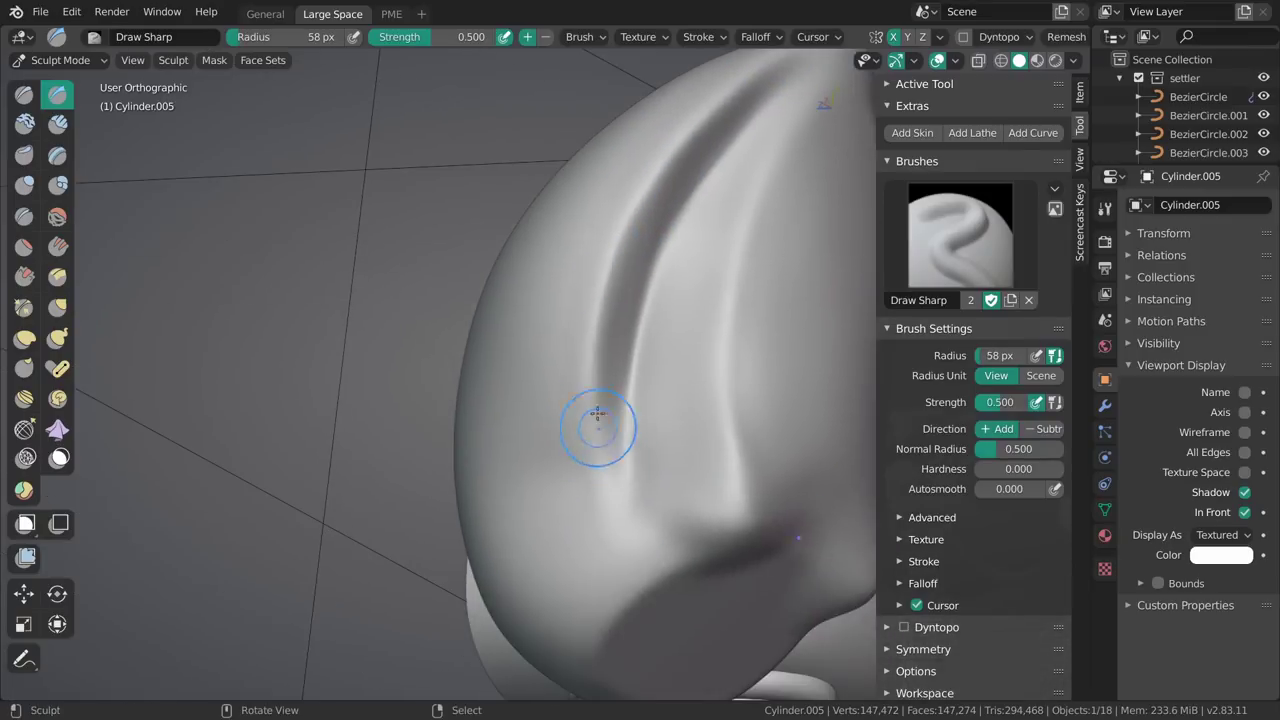
mouse_move(669, 516)
middle_down()
mouse_move(665, 333)
mouse_move(836, 528)
mouse_move(714, 403)
middle_up()
key(f)
click(695, 331)
Set the Grab brush to 126 px radius and view the hair from the right with In Front turned off.
key(g)
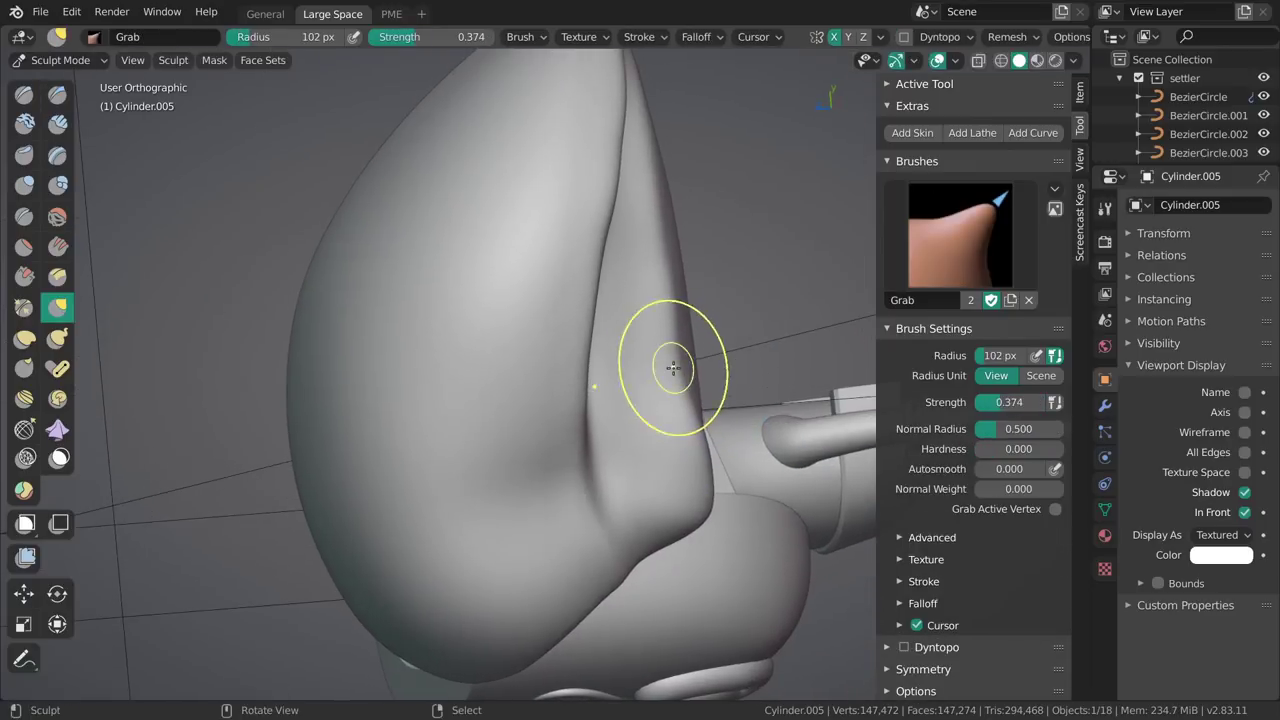
key(f)
click(688, 341)
key(grave)
click(829, 363)
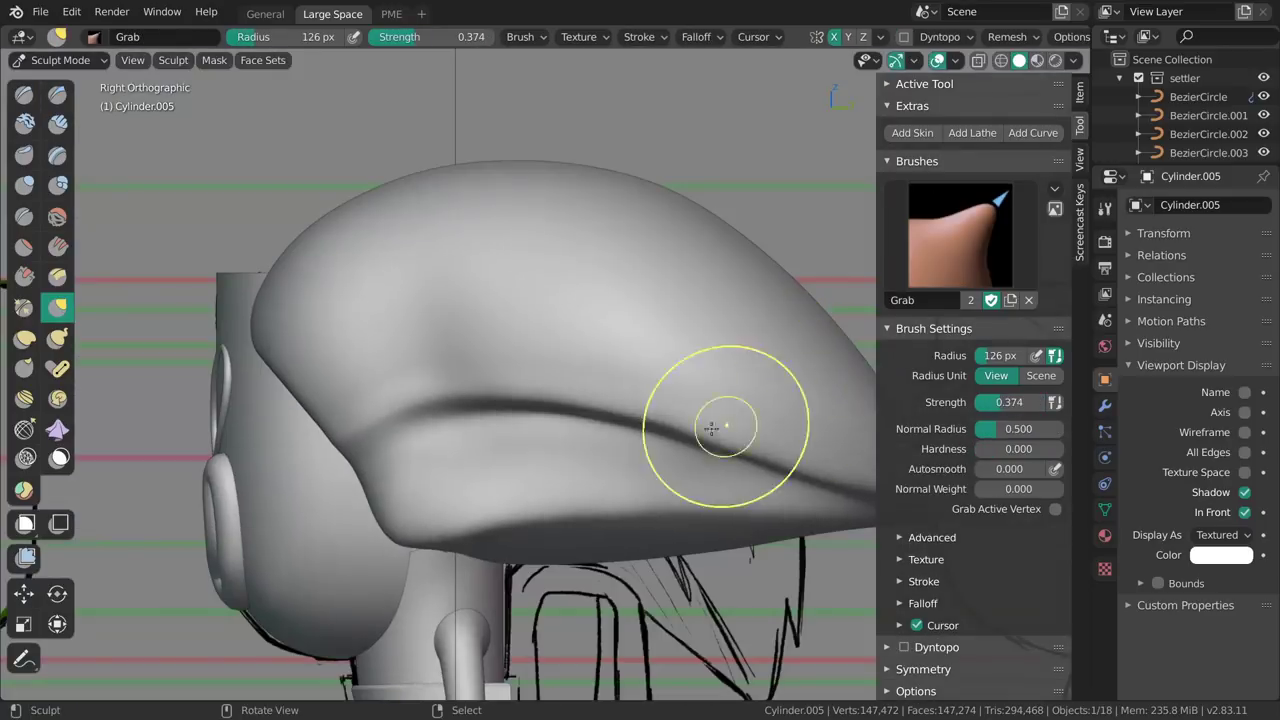
key(z)
click(614, 414)
Reshape the lower side of the hair behind the head's side piece with the Grab brush at 260 px radius.
mouse_move(614, 414)
middle_down()
mouse_move(640, 429)
mouse_move(700, 366)
mouse_move(566, 351)
mouse_move(576, 400)
mouse_move(563, 428)
mouse_move(605, 386)
mouse_move(590, 389)
middle_up()
key(bracketright)
key(f)
click(641, 399)
key(f)
click(620, 388)
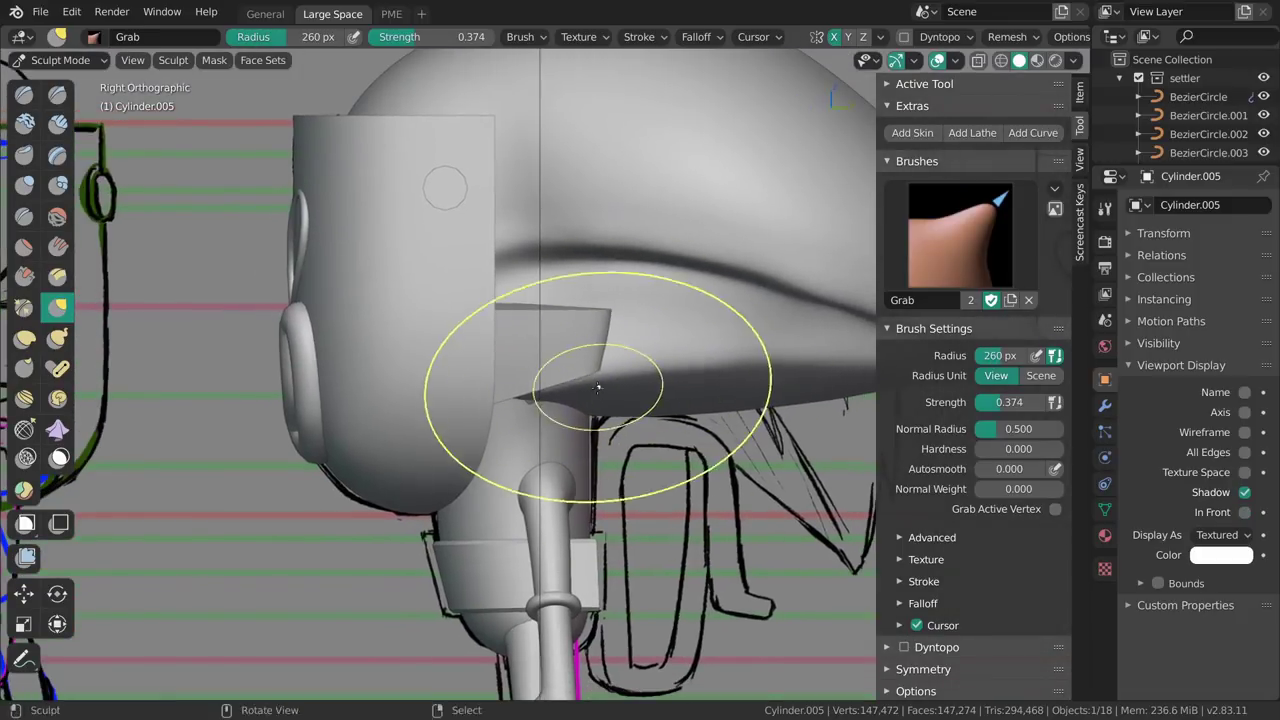
shift+middle_drag(701, 384, 528, 408)
key(bracketleft)
key(bracketleft)
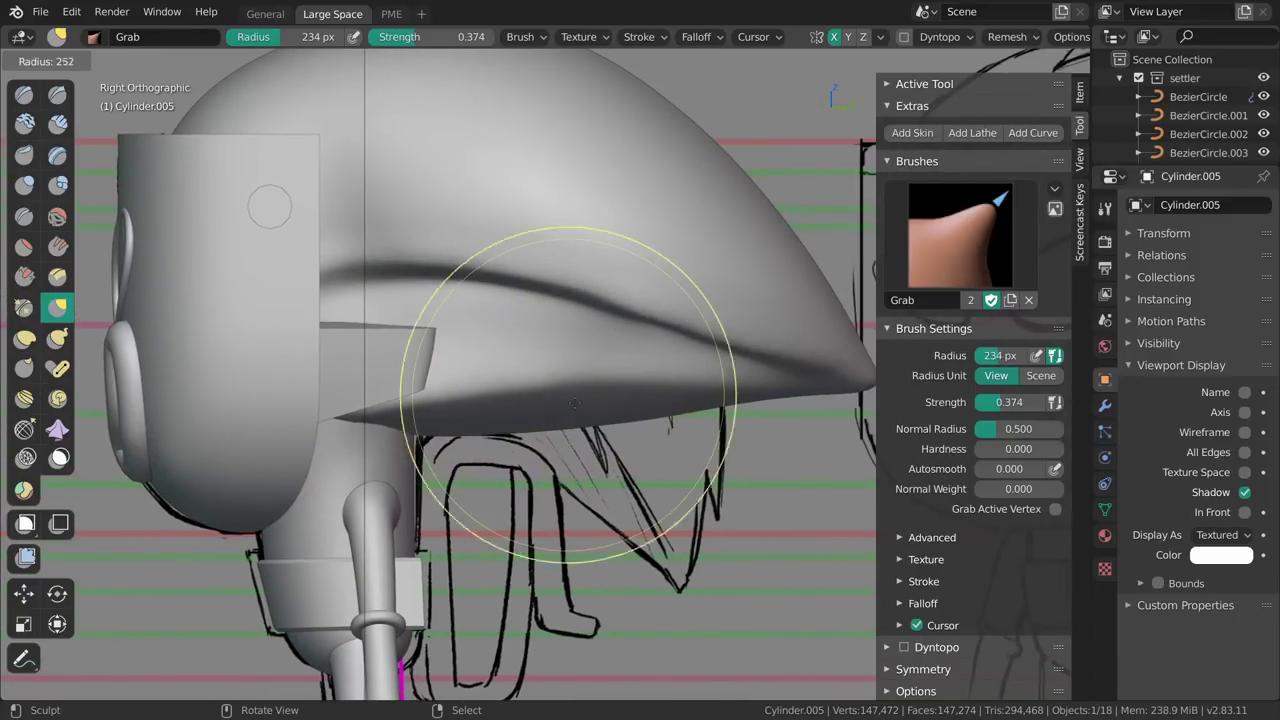
Reshape the rear half of the hair's side crease with the Grab brush at 237 px radius.
key(f)
click(750, 398)
key(f)
click(662, 320)
click(689, 315)
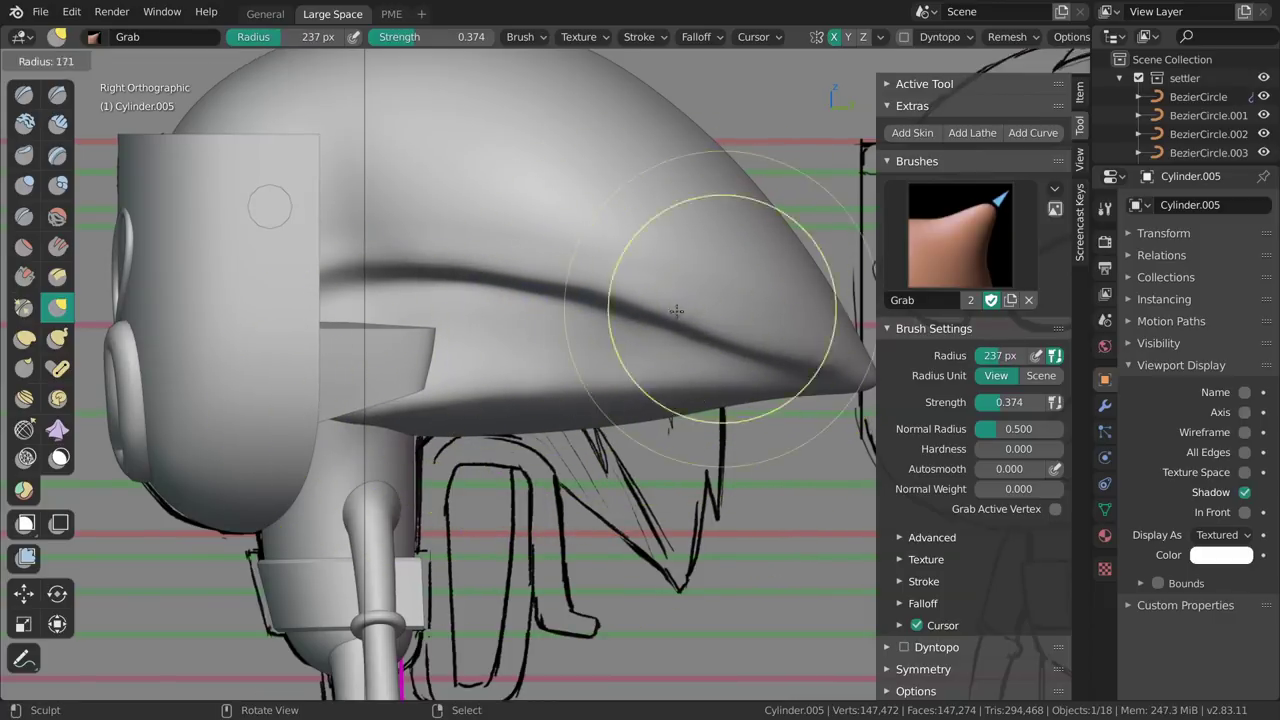
Adjust the crease near the hair's back tip with the Grab brush at 106 px radius.
shift+middle_drag(747, 329, 690, 347)
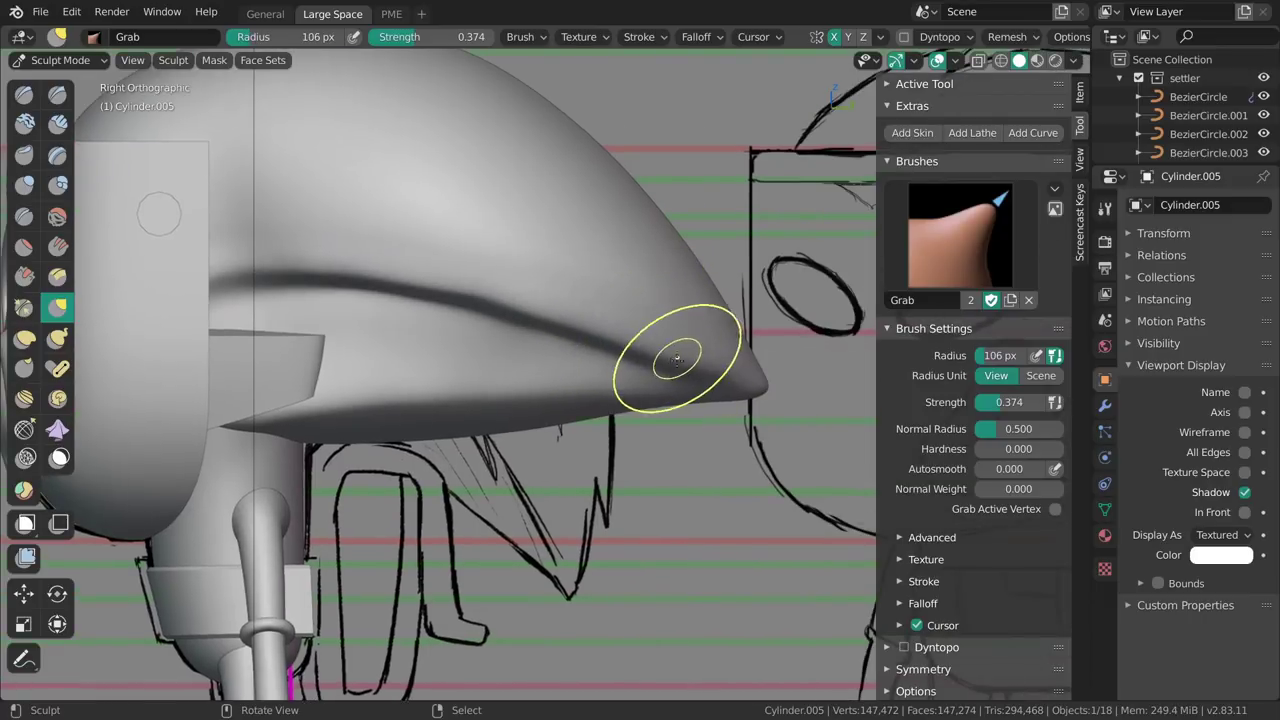
mouse_move(607, 361)
shift+middle_down()
mouse_move(791, 397)
mouse_move(775, 468)
shift+middle_up()
key(f)
click(620, 322)
key(f)
click(690, 338)
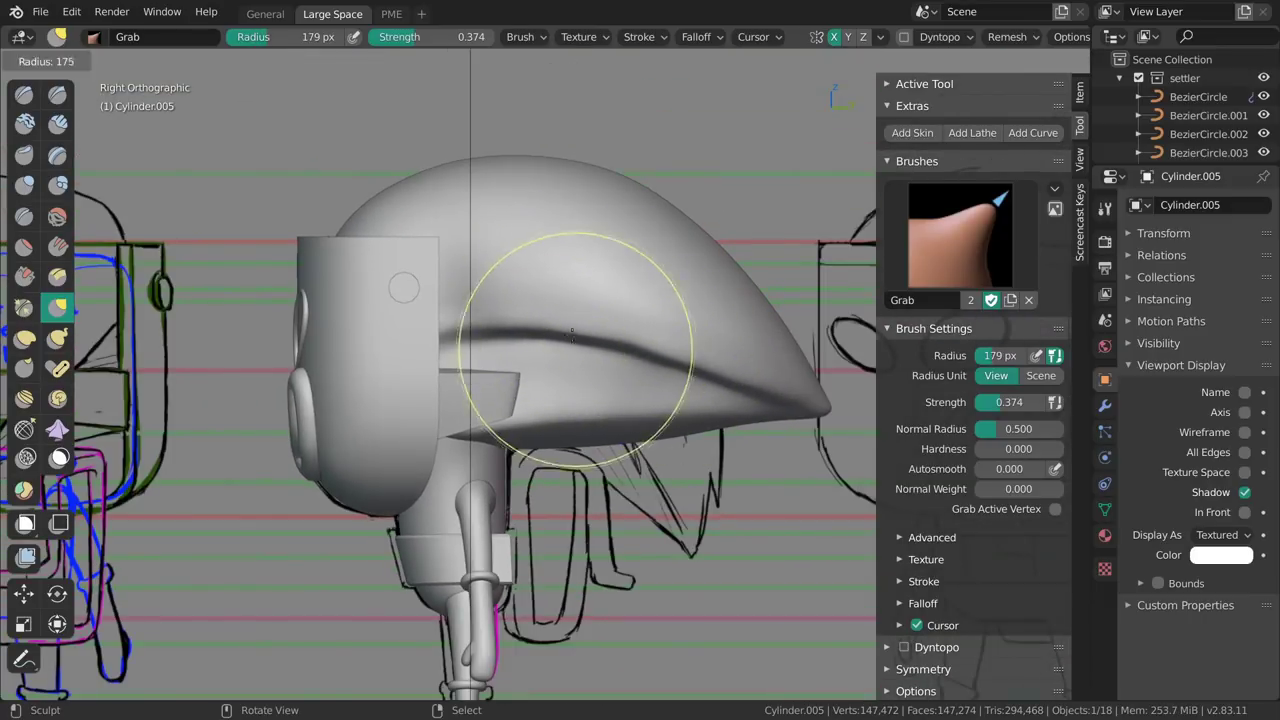
Pull up the front end of the side crease at the head's rear edge with the Grab brush at 100 px radius.
shift+middle_drag(570, 334, 697, 347)
ctrl+middle_drag(535, 352, 523, 328)
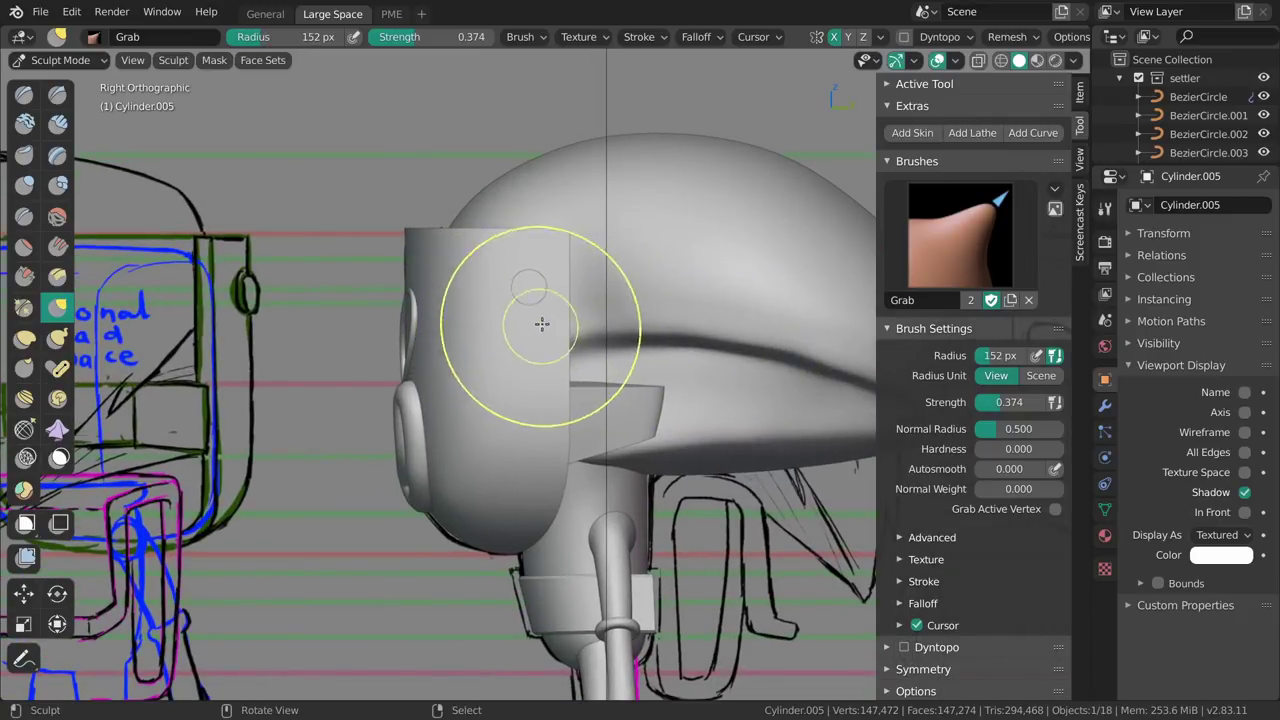
key(f)
drag(550, 314, 542, 301)
click(538, 306)
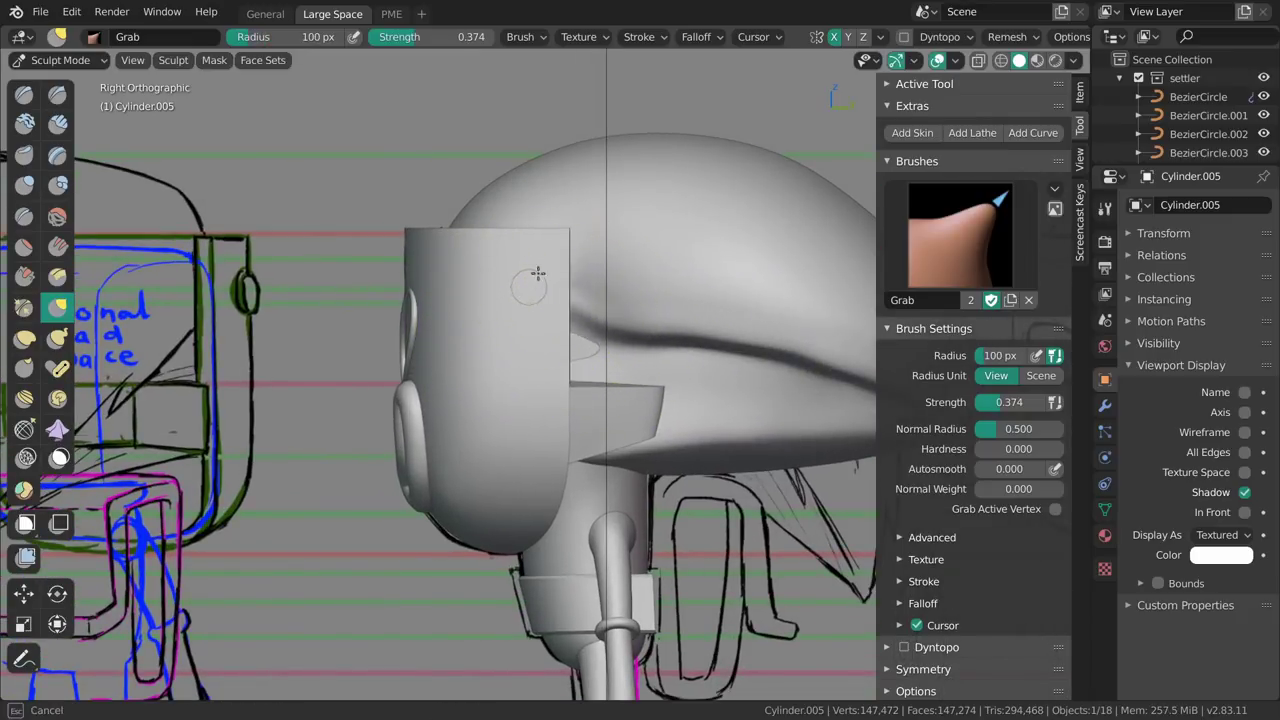
Straighten the side crease toward the hair's back tip with the Grab brush at 228 px radius.
key(f)
key(f)
click(621, 320)
shift+middle_drag(625, 308, 646, 264)
mouse_move(646, 264)
ctrl+middle_down()
mouse_move(591, 308)
mouse_move(643, 343)
mouse_move(638, 379)
mouse_move(640, 360)
mouse_move(522, 366)
ctrl+middle_up()
click(742, 385)
mouse_move(758, 397)
shift+middle_down()
mouse_move(557, 380)
mouse_move(464, 397)
shift+middle_up()
ctrl+middle_drag(537, 446, 509, 343)
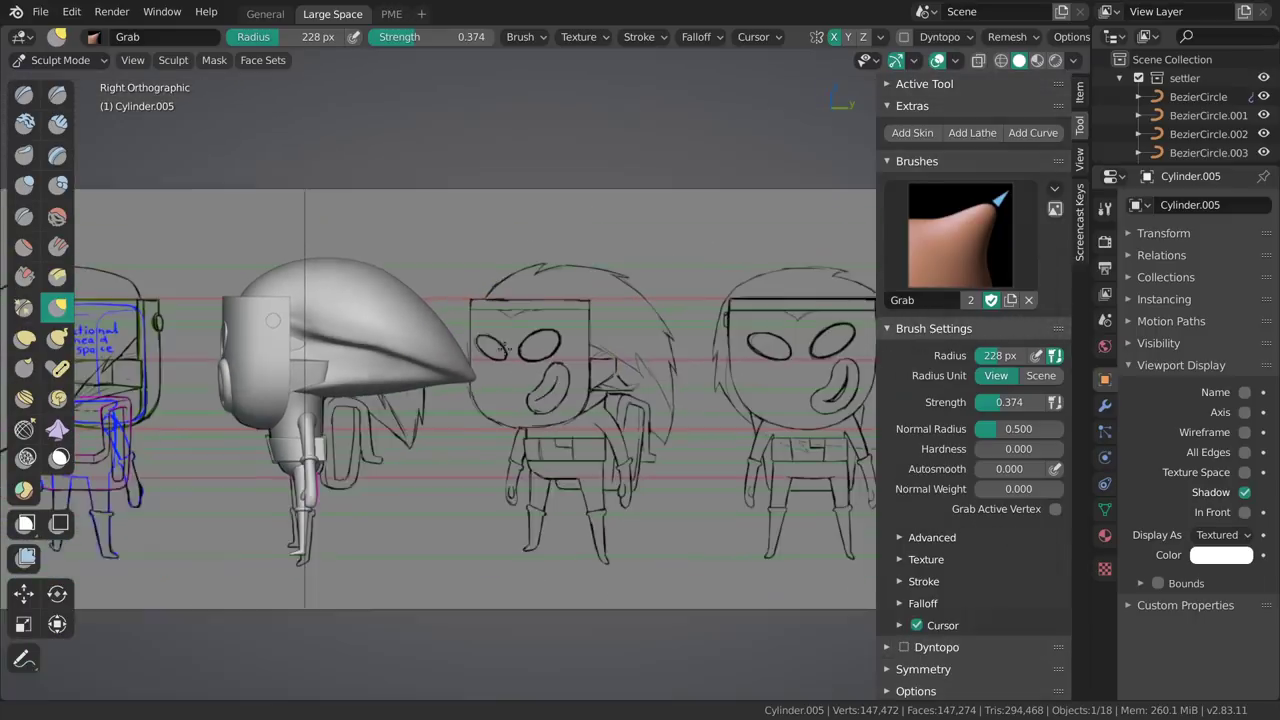
Compare the hair's side shape with the reference sketch in wireframe and solid shading.
mouse_move(828, 421)
shift+middle_down()
mouse_move(459, 430)
mouse_move(809, 428)
shift+middle_up()
shift+middle_drag(470, 402, 687, 390)
ctrl+middle_drag(618, 315, 599, 388)
key(shift+z)
scroll(586, 350, up, 10)
shift+middle_drag(585, 330, 597, 464)
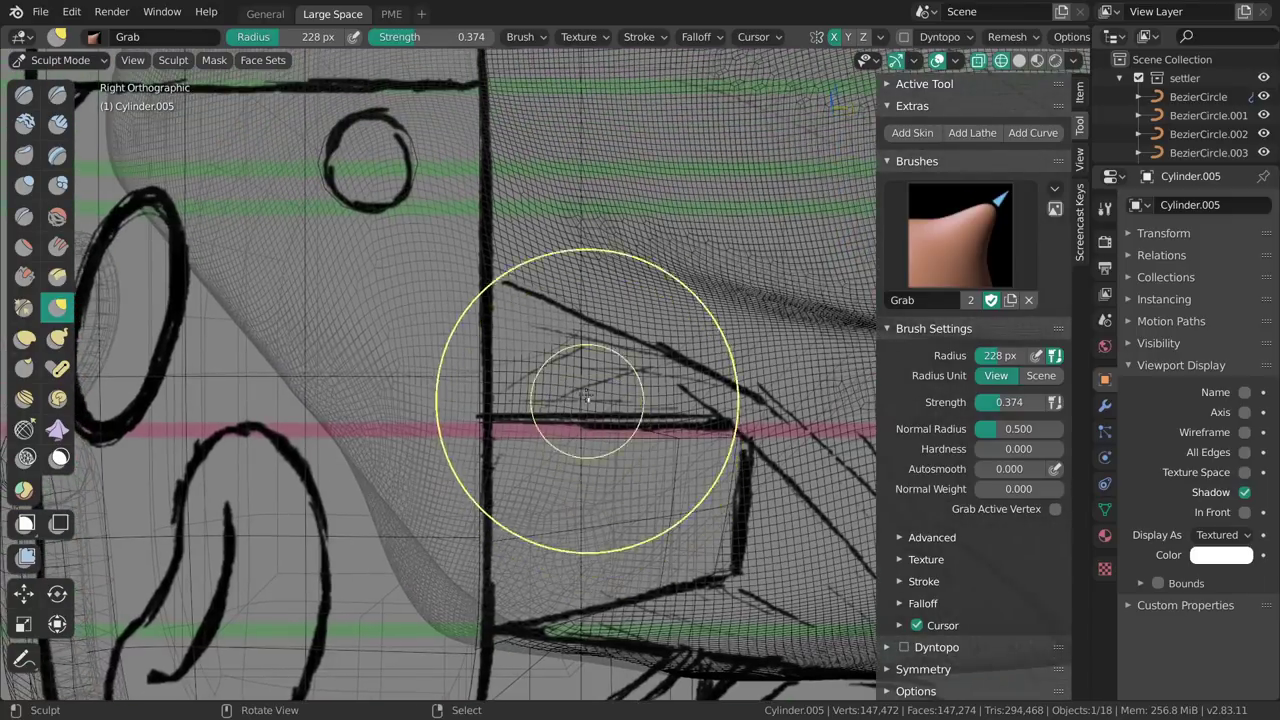
ctrl+middle_drag(576, 372, 522, 308)
key(shift+z)
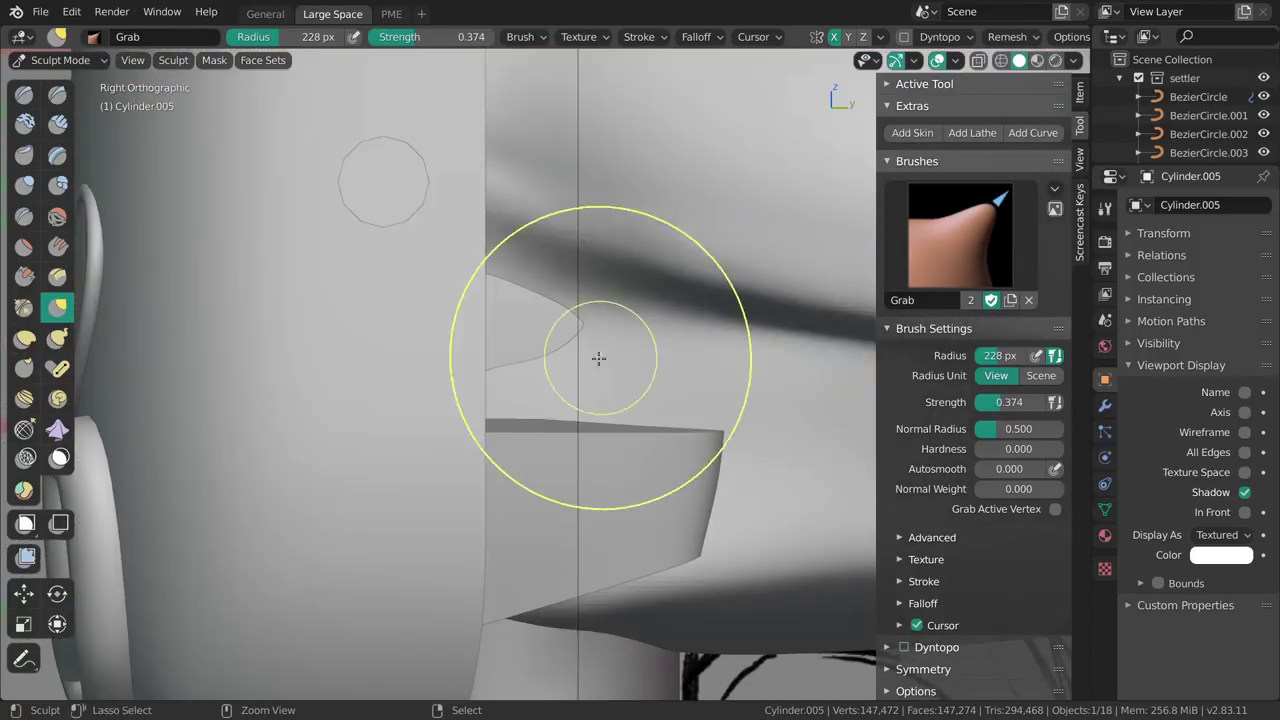
scroll(575, 320, down, 4)
key(shift+z)
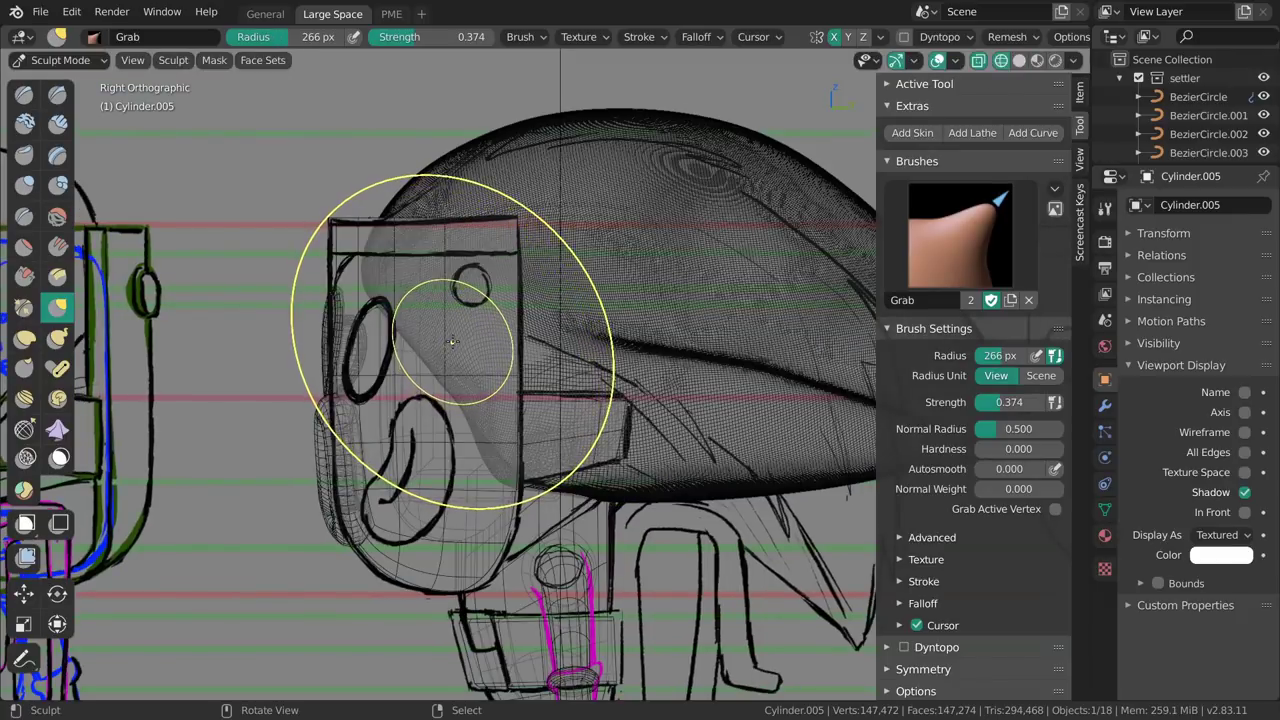
key(shift+z)
Shift the middle of the side crease into a straighter slope with the Grab brush.
mouse_move(658, 375)
shift+middle_down()
mouse_move(600, 357)
mouse_move(602, 372)
shift+middle_up()
key(f)
click(631, 337)
key(f)
drag(633, 338, 690, 345)
click(836, 360)
mouse_move(690, 344)
shift+middle_down()
mouse_move(592, 371)
mouse_move(623, 395)
shift+middle_up()
Refine the hair's back outline and tip in the right view with the Grab brush at 250 px radius.
key(f)
click(501, 372)
click(714, 405)
mouse_move(768, 423)
shift+middle_down()
mouse_move(640, 398)
mouse_move(655, 393)
shift+middle_up()
shift+middle_drag(744, 408, 637, 409)
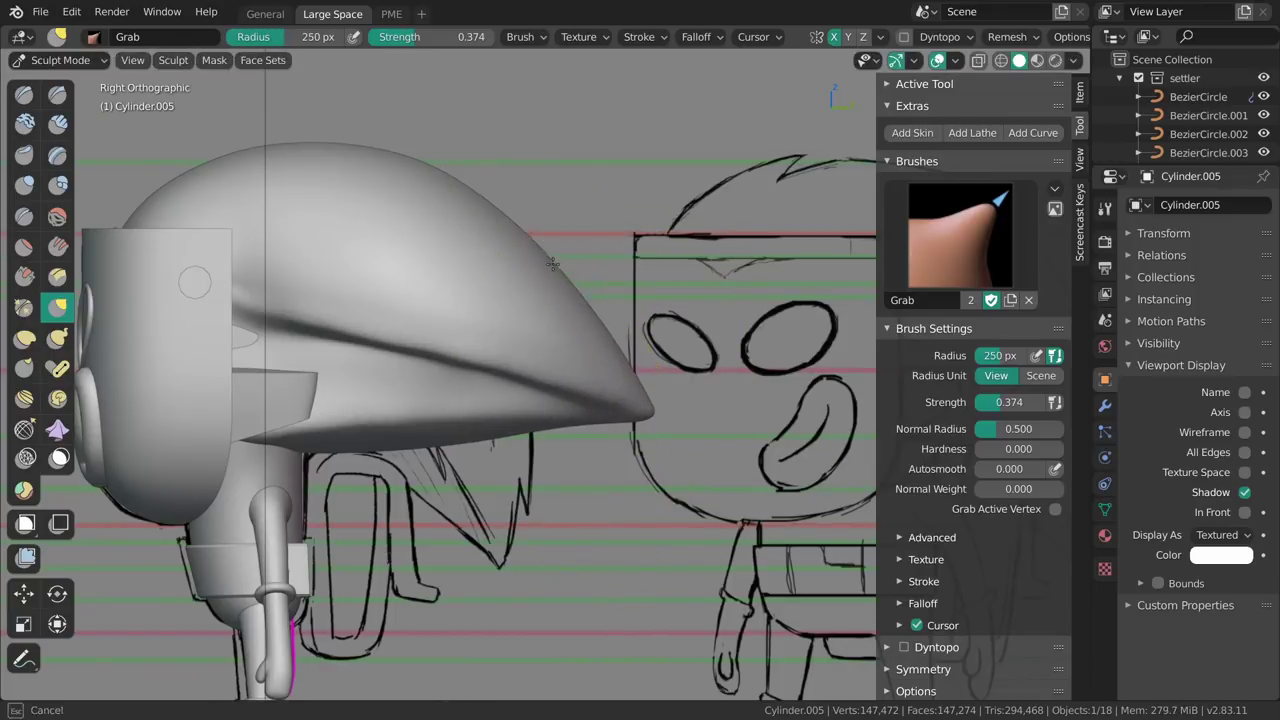
ctrl+middle_drag(553, 262, 557, 403)
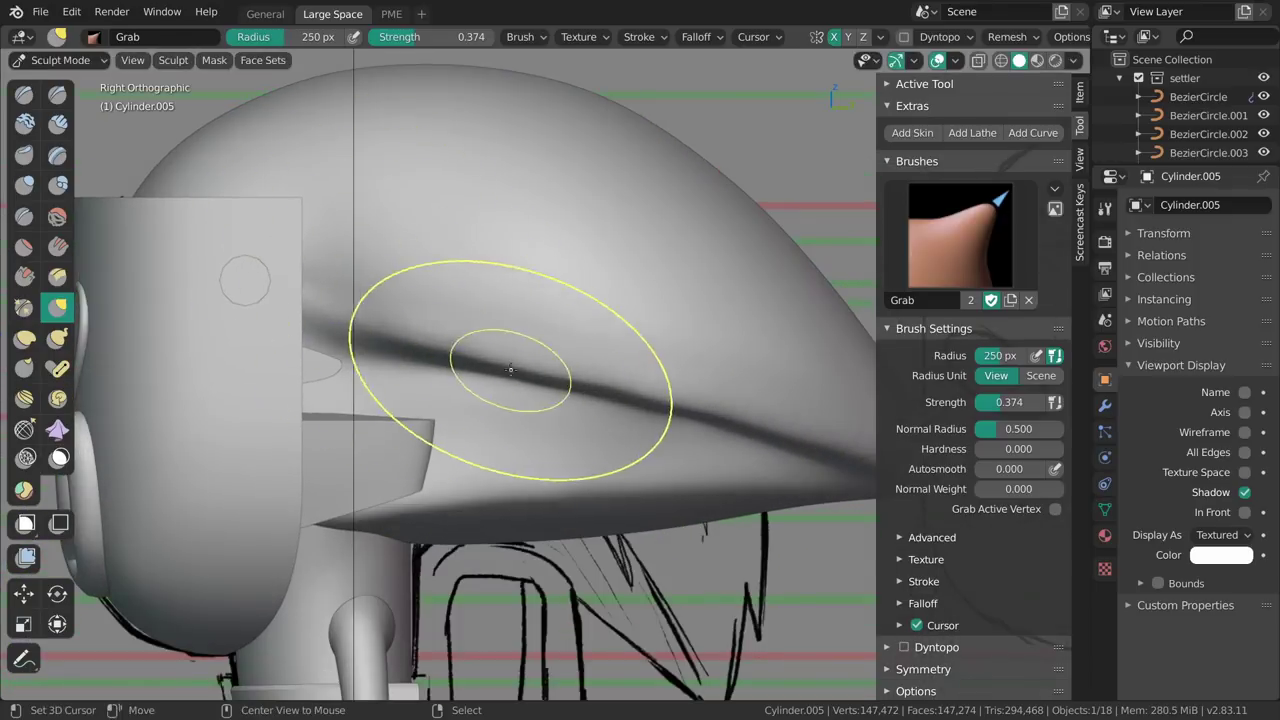
Build up the hair behind the head's rear edge with Clay Strips at 166 px radius and smooth the area.
key(c)
mouse_move(743, 434)
middle_down()
mouse_move(574, 266)
mouse_move(551, 260)
middle_up()
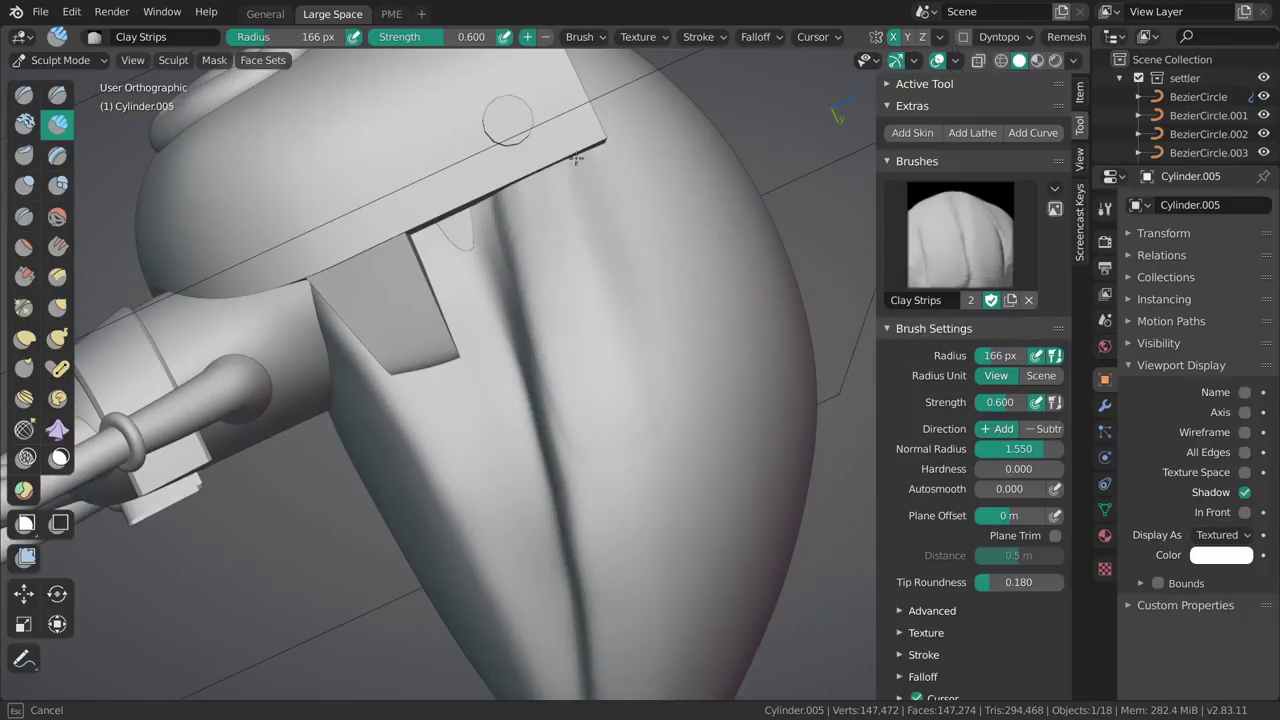
key(s)
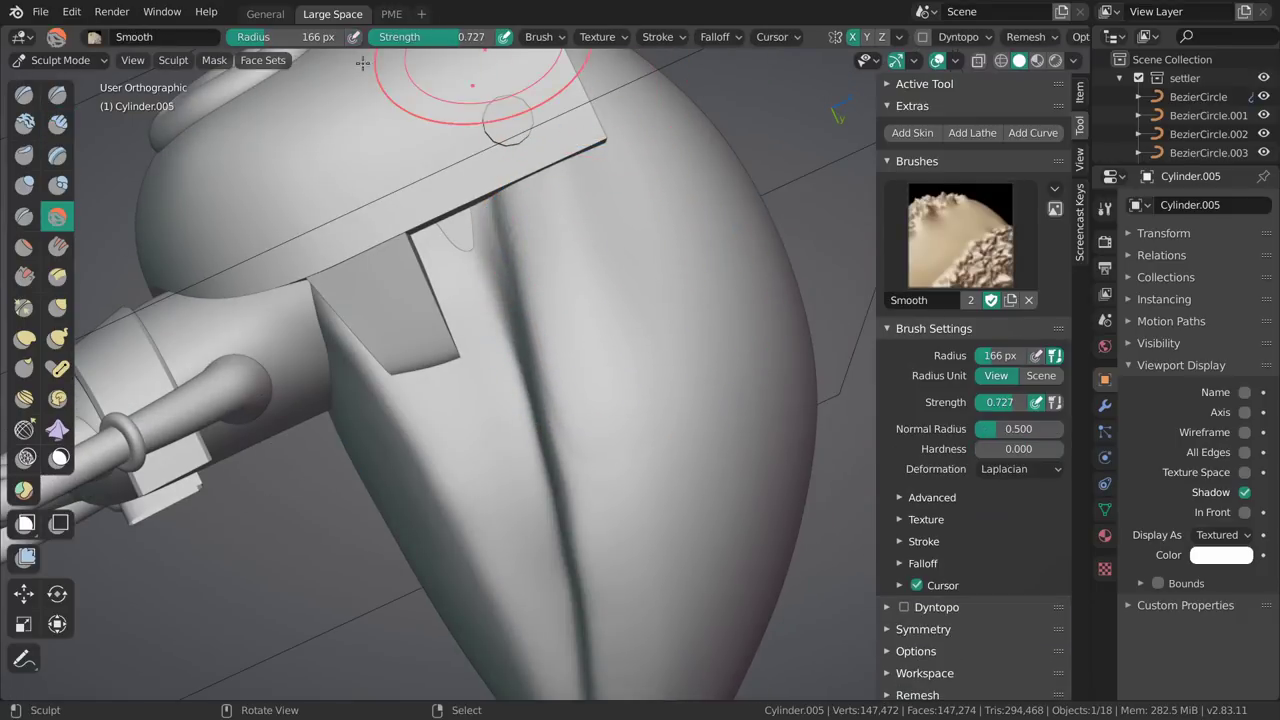
drag(584, 288, 608, 324)
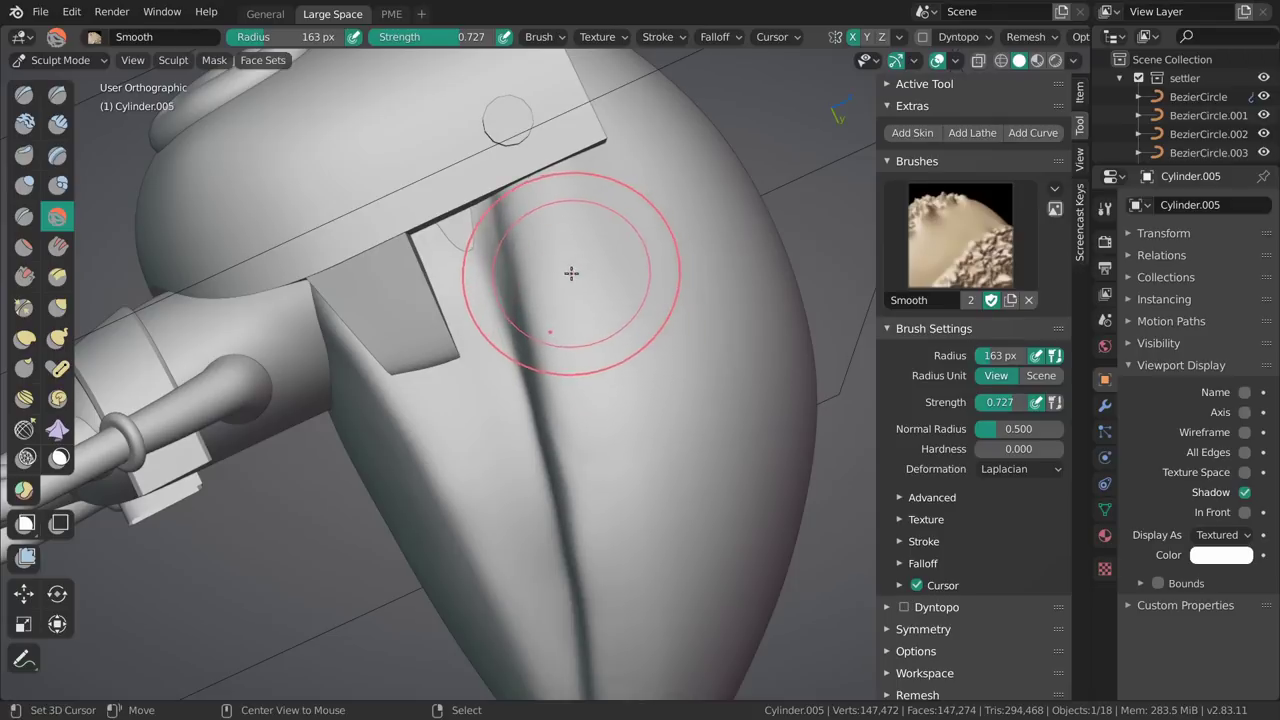
Build up the front end of the groove near the head's rear edge with Clay Strips at 196 px, refining at 75 px.
key(c)
drag(549, 257, 536, 184)
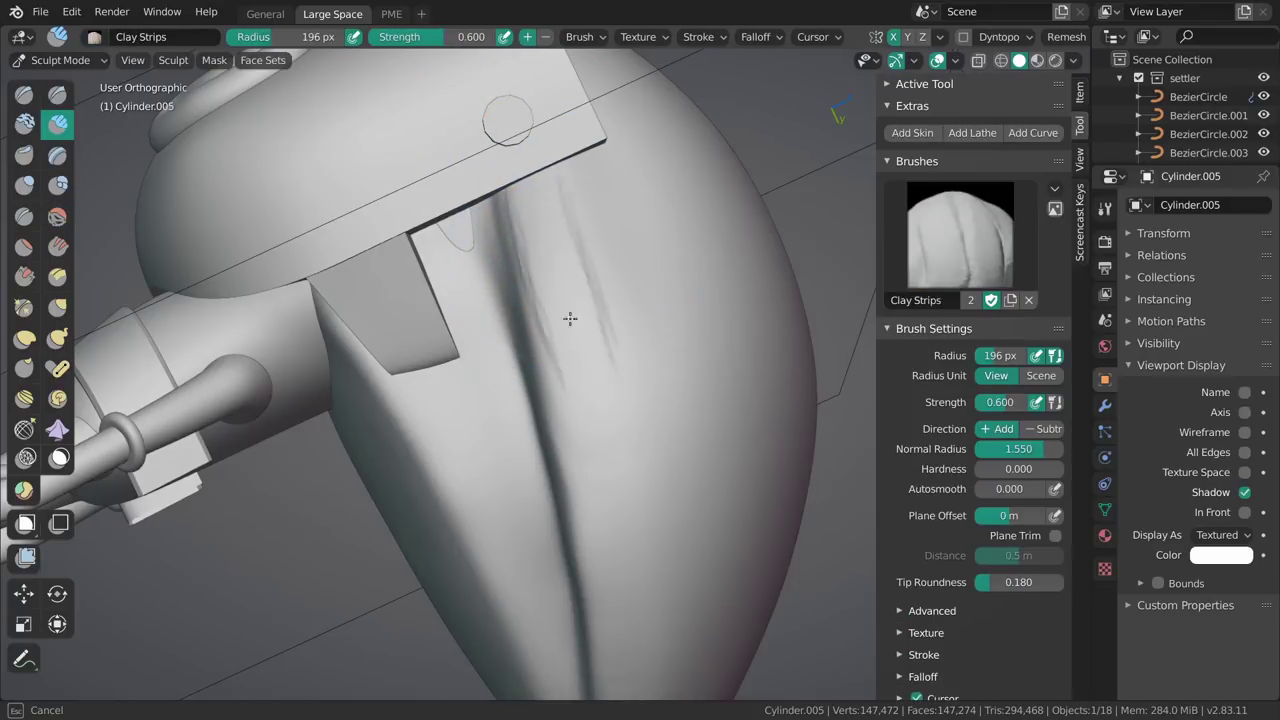
mouse_move(540, 229)
mouse_down()
mouse_move(594, 303)
mouse_move(602, 267)
mouse_up()
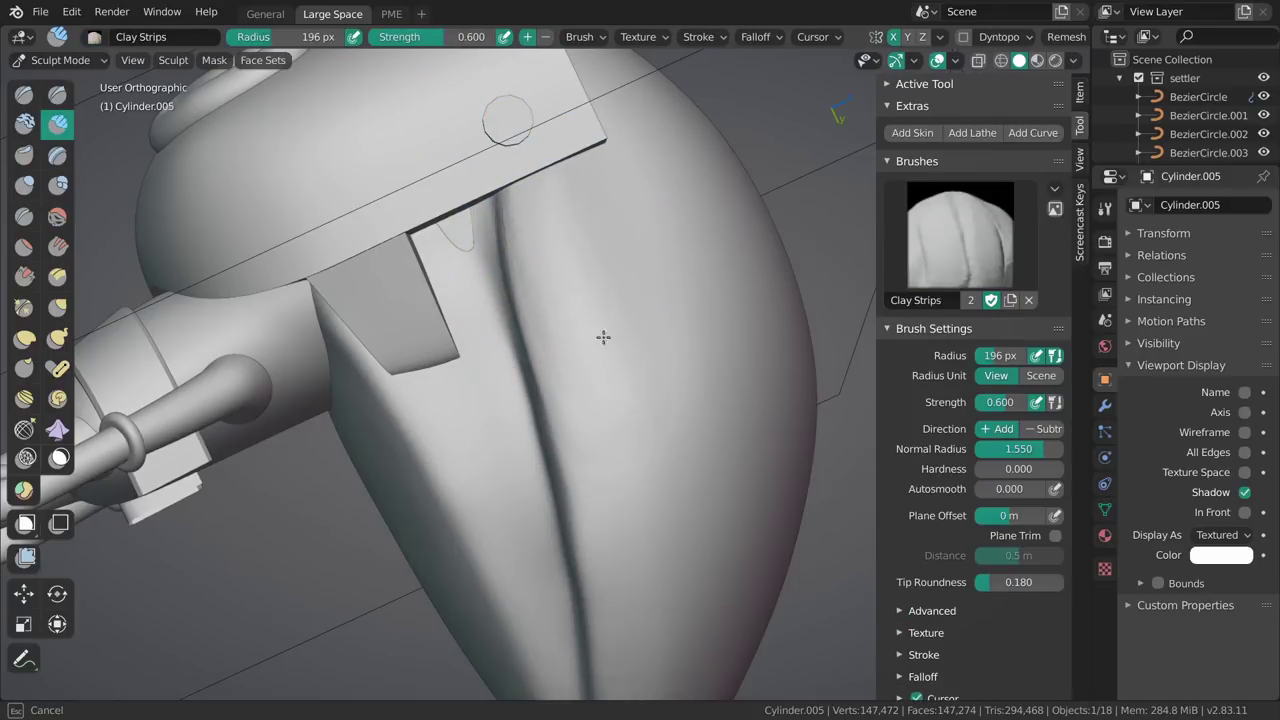
middle_drag(625, 401, 745, 297)
key(f)
click(545, 297)
drag(506, 238, 490, 203)
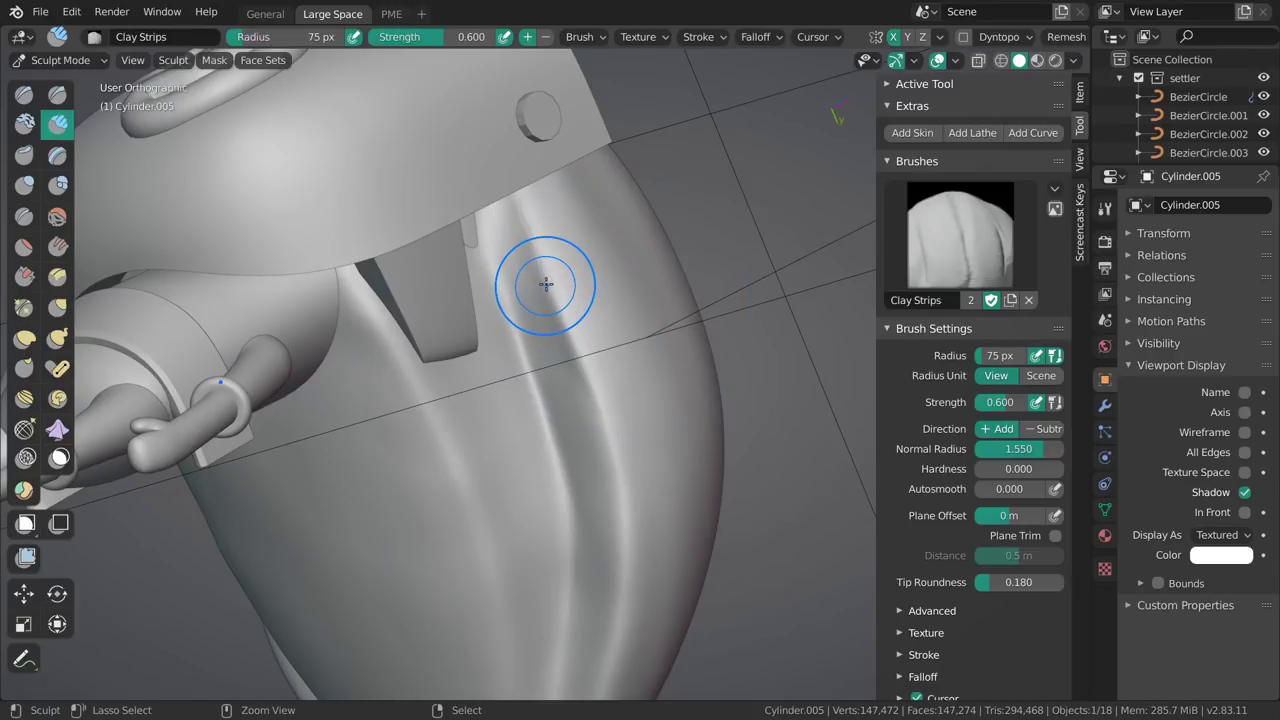
Sharpen the hair groove's edge beside the head's rear bracket with the Draw Sharp brush at 62 px radius.
mouse_move(564, 271)
middle_down()
mouse_move(543, 243)
mouse_move(557, 316)
middle_up()
key(shift+x)
key(f)
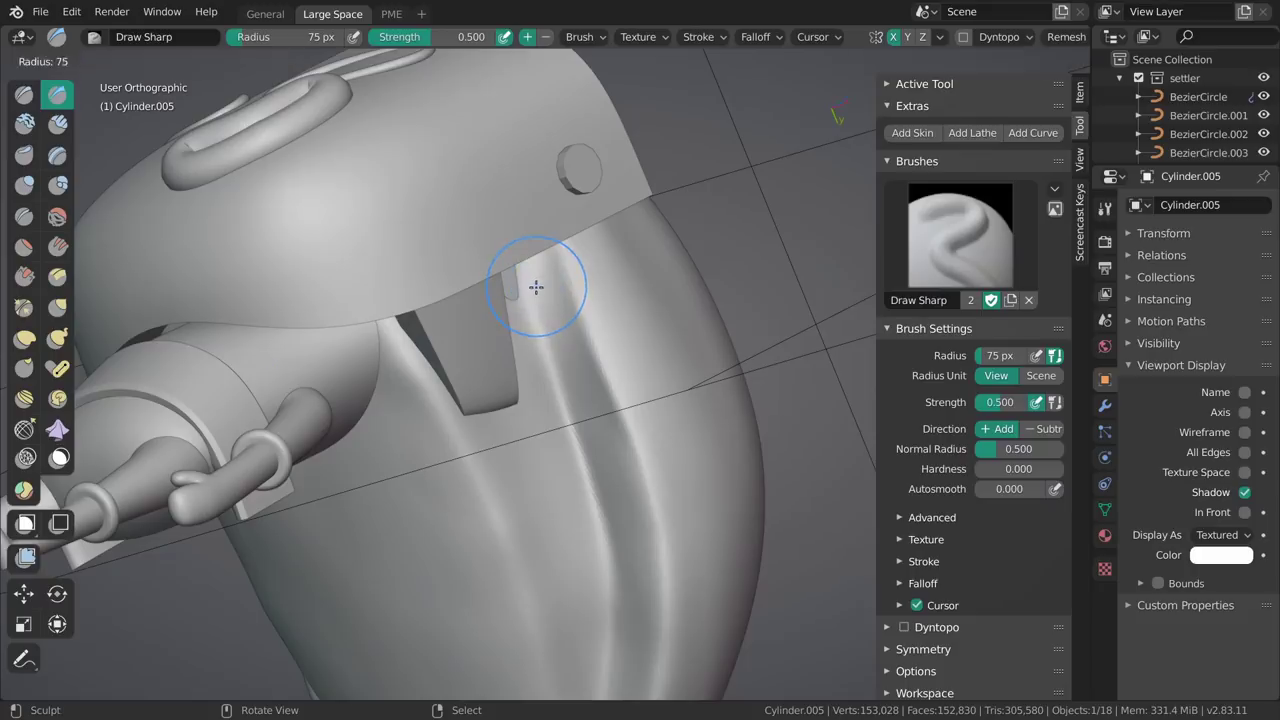
click(534, 285)
drag(527, 265, 523, 255)
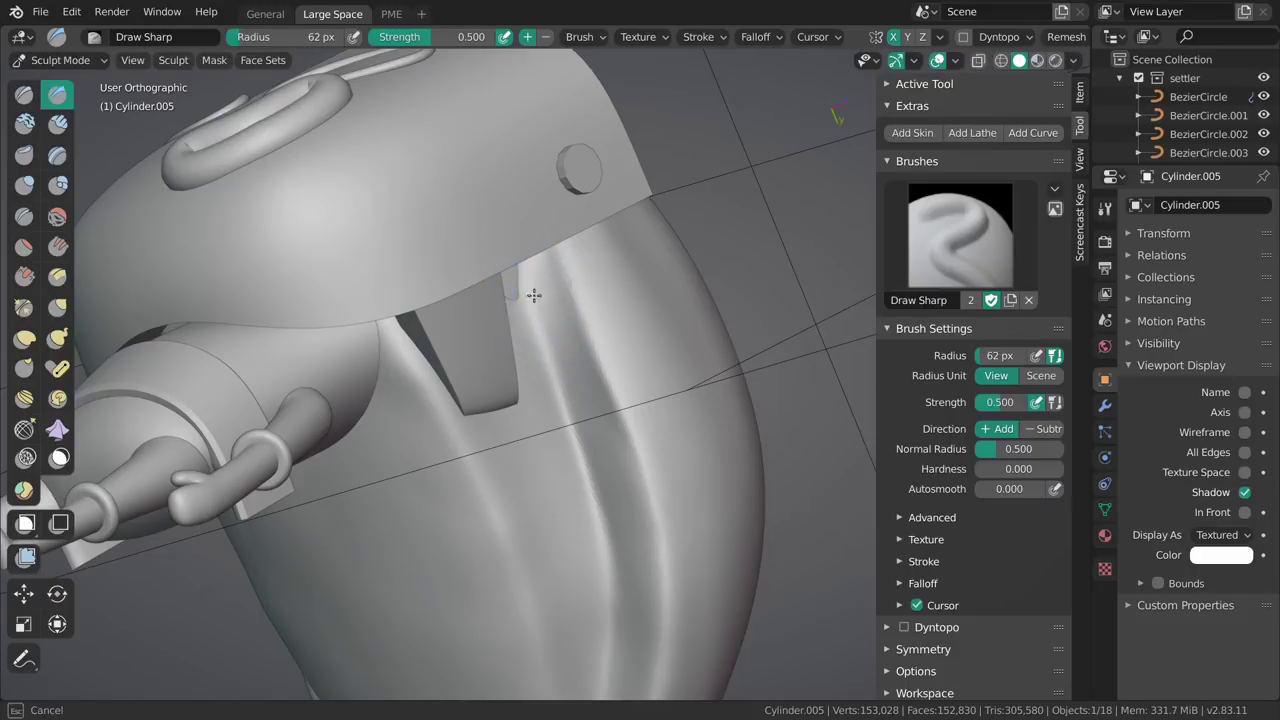
drag(554, 362, 570, 424)
Build up the hair next to the rear bracket under the head's edge with Clay Strips at 132 px radius.
mouse_move(560, 410)
middle_down()
mouse_move(440, 309)
mouse_move(468, 323)
middle_up()
key(c)
key(f)
click(534, 279)
drag(523, 272, 520, 269)
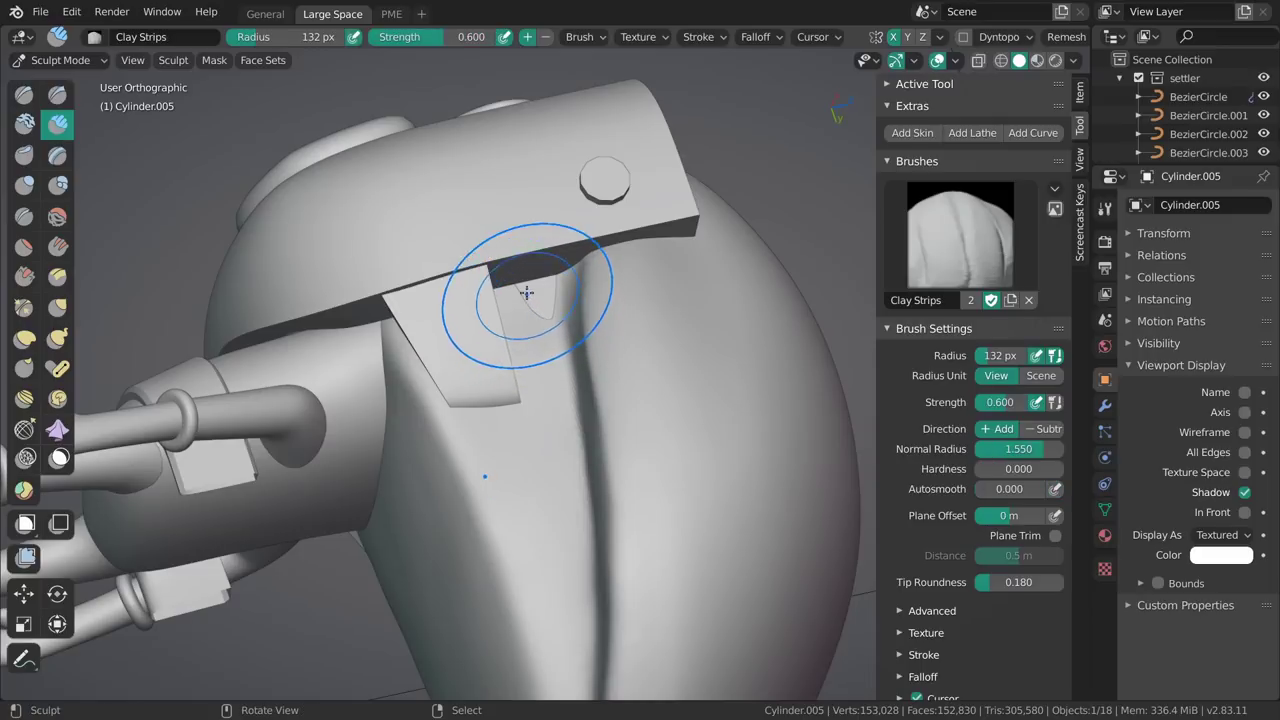
Unlink the Clay Shape brush from the sculpt brushes and switch back to the Clay Strips brush.
key(alt+c)
key(alt+c)
click(997, 219)
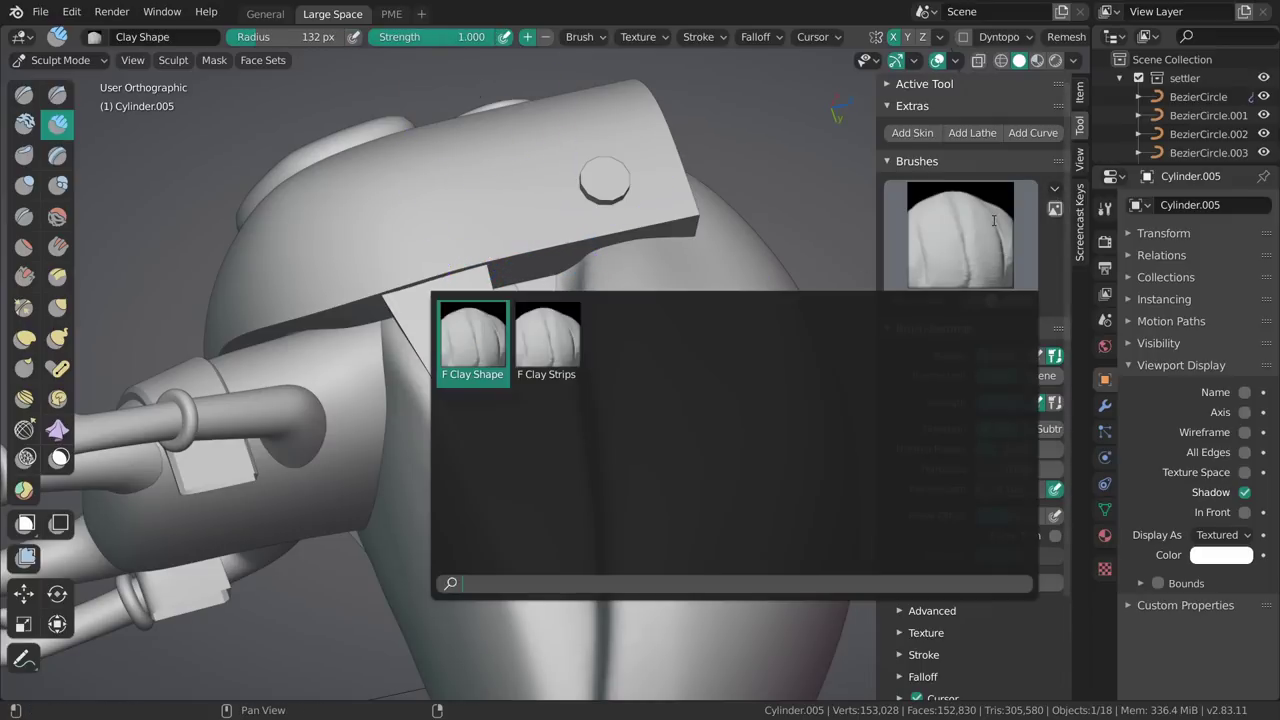
click(1030, 300)
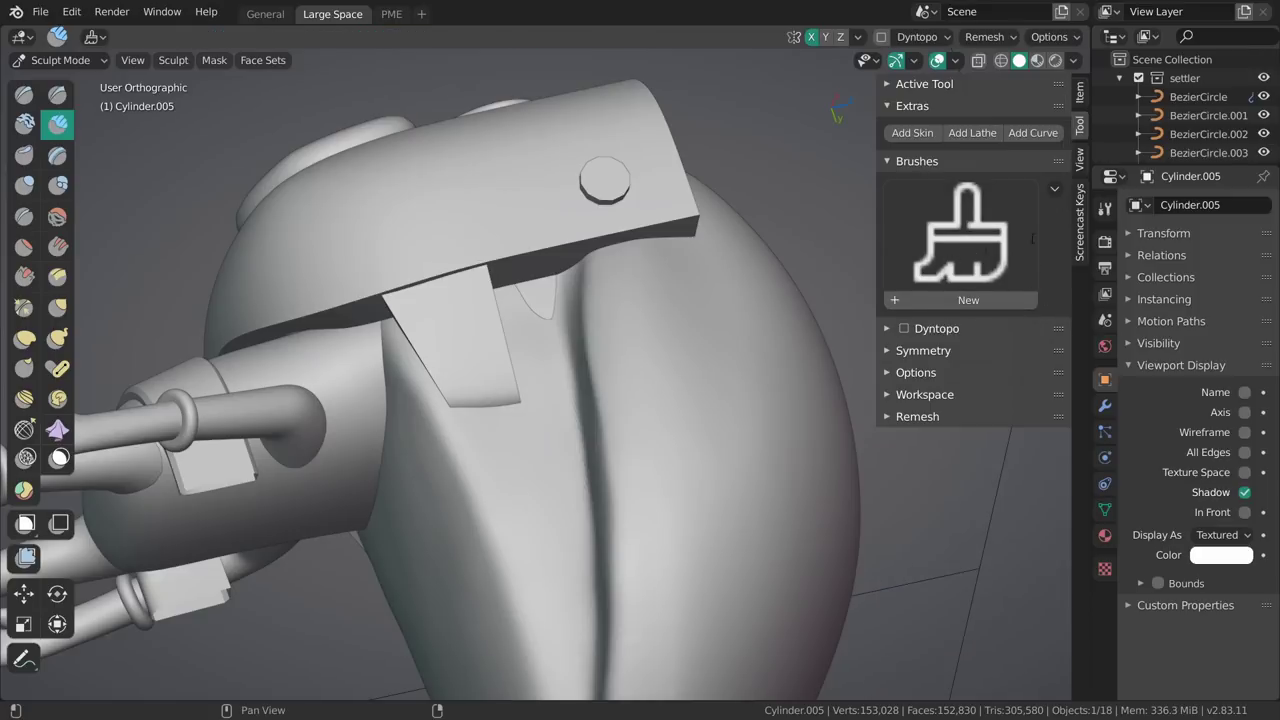
click(963, 232)
key(Escape)
key(c)
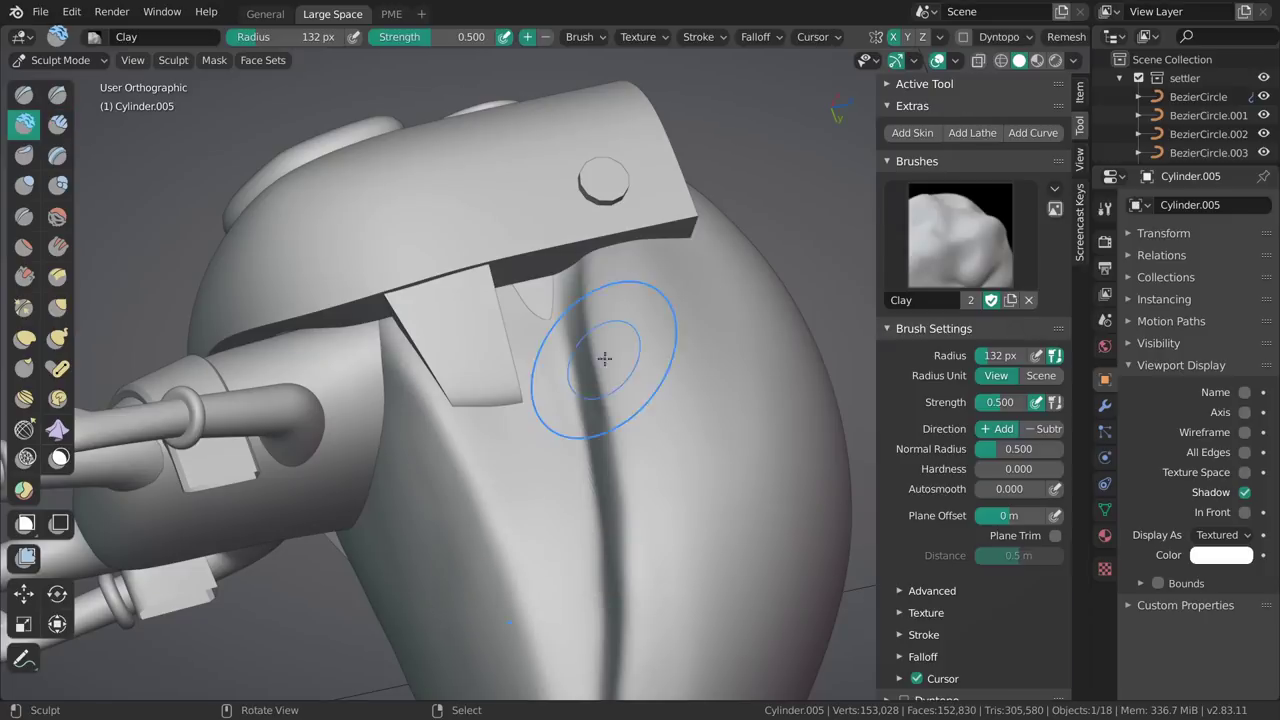
key(shift+c)
key(shift+c)
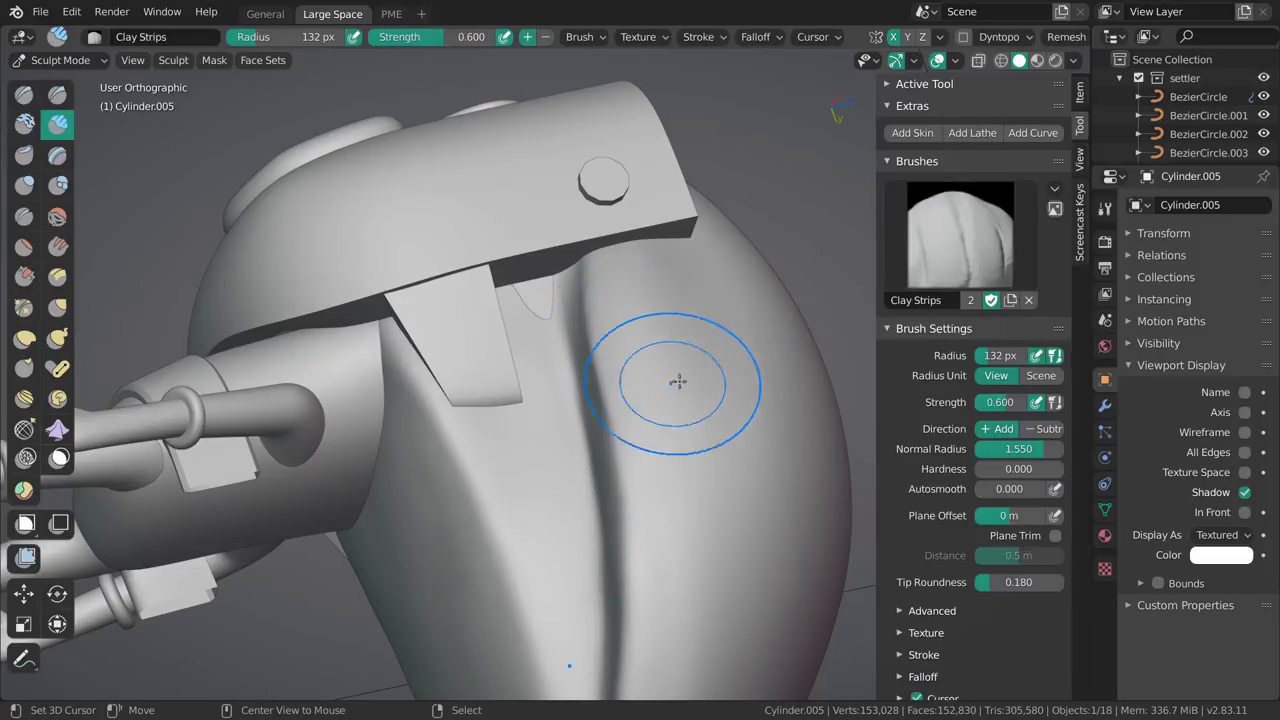
Check the Clay Shape brush's user status in the brush list and purge all unused data-blocks from the file.
click(930, 289)
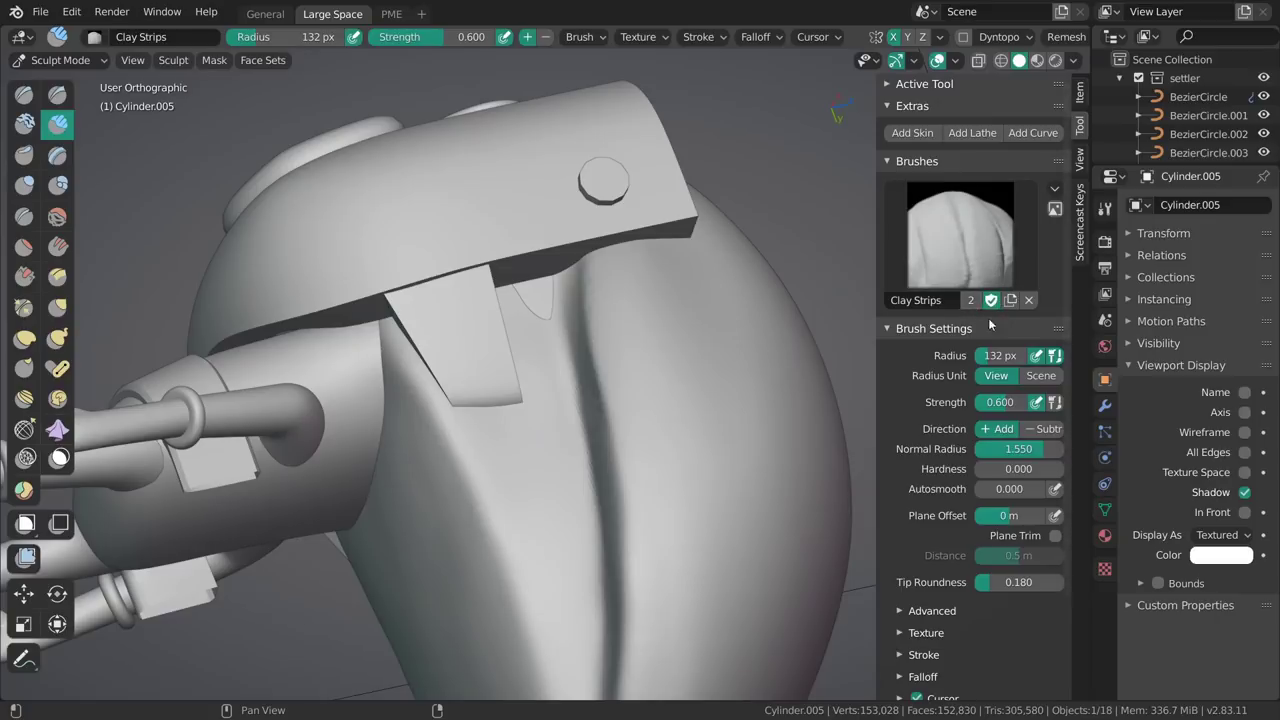
click(983, 254)
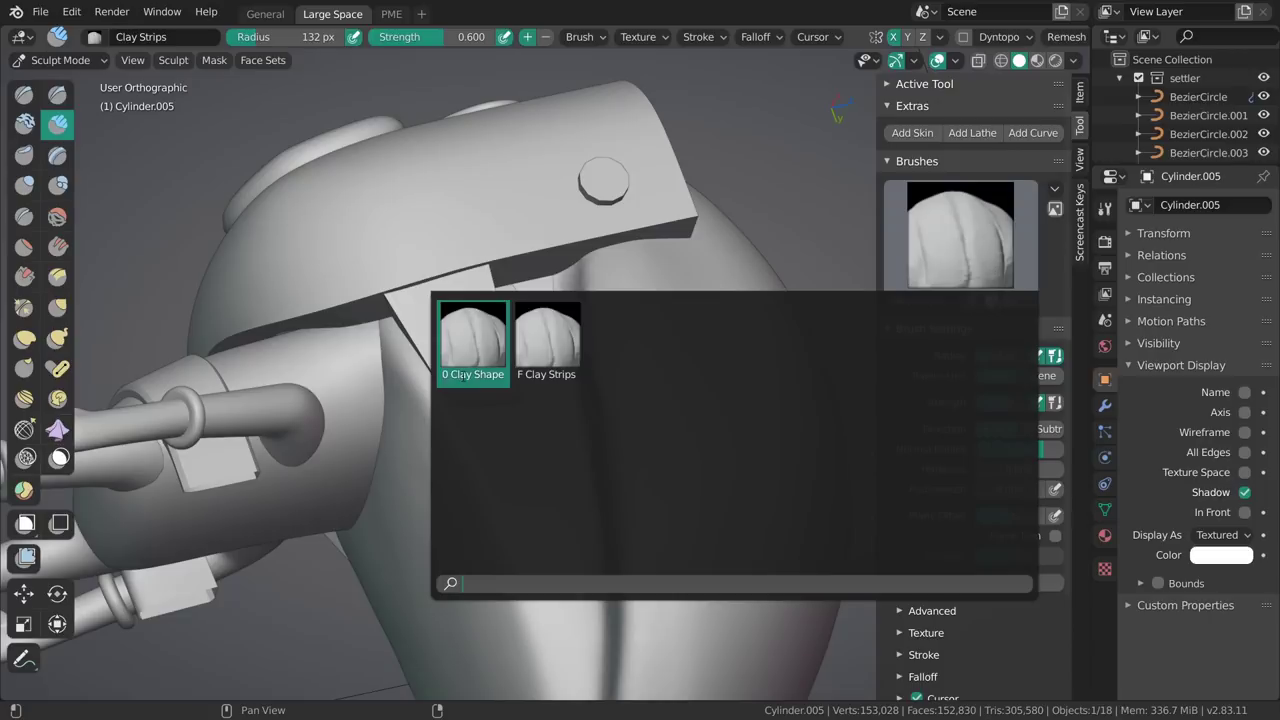
click(988, 236)
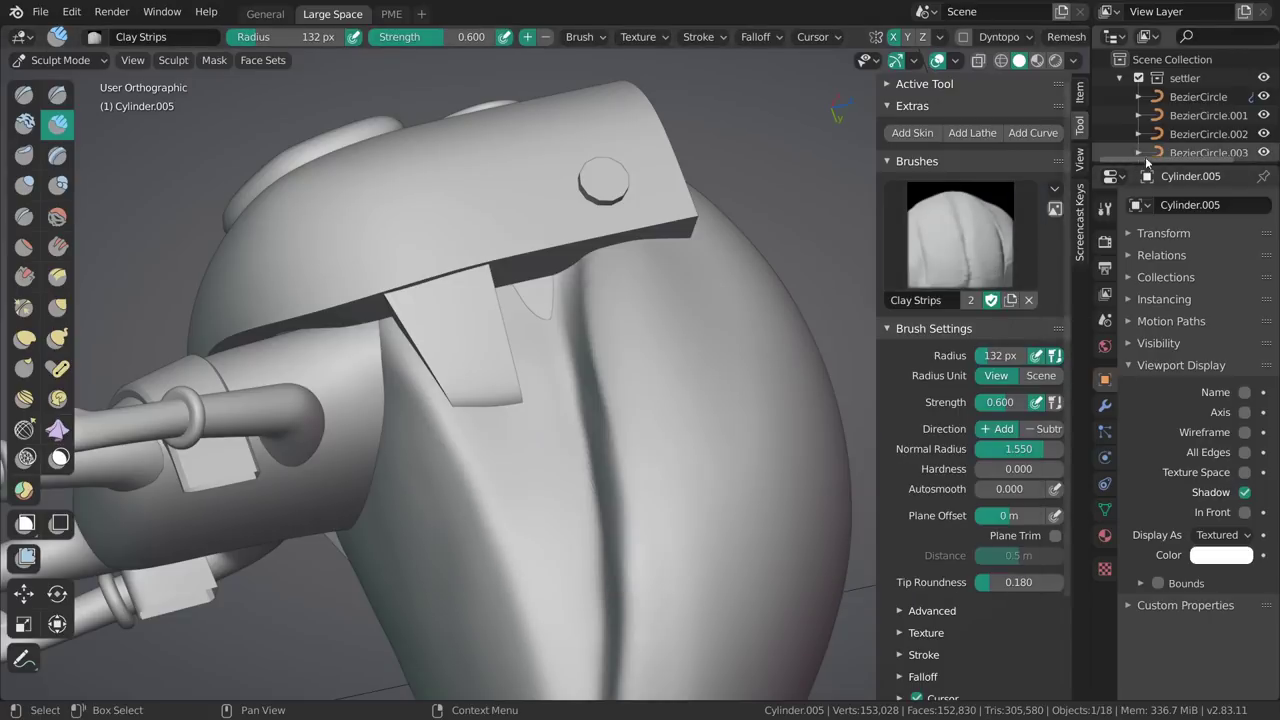
click(38, 11)
mouse_move(112, 325)
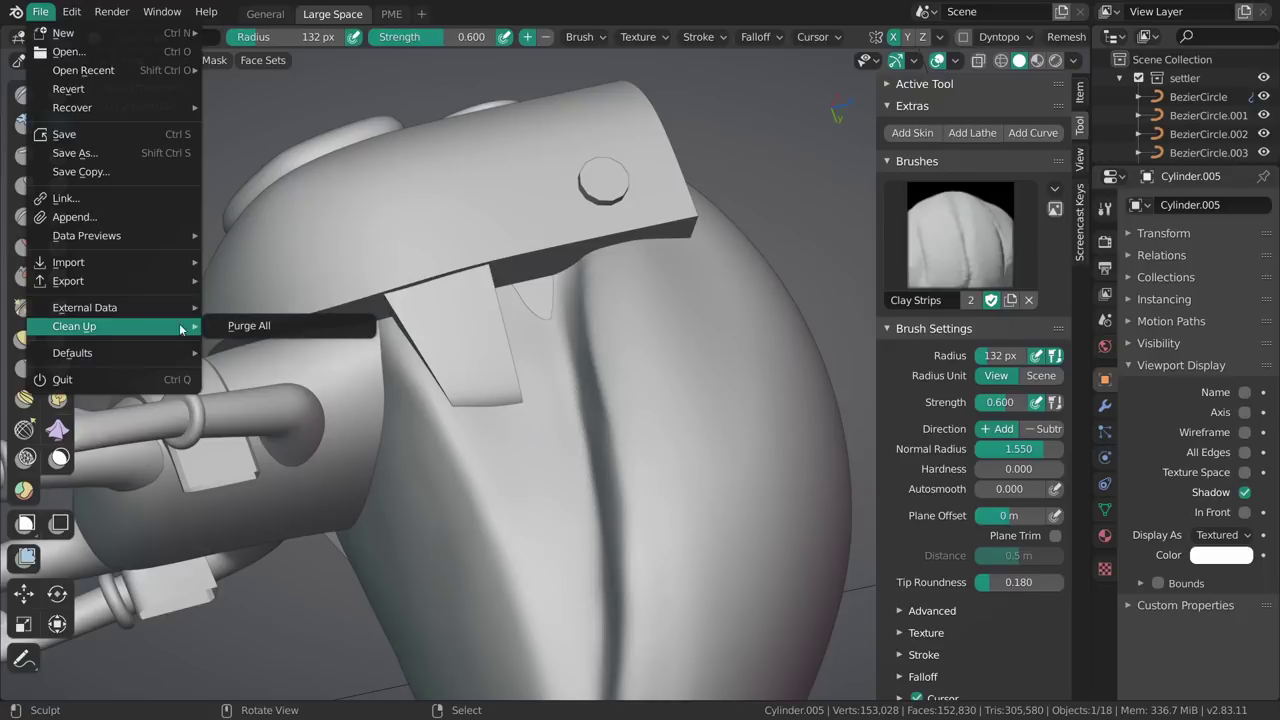
click(255, 326)
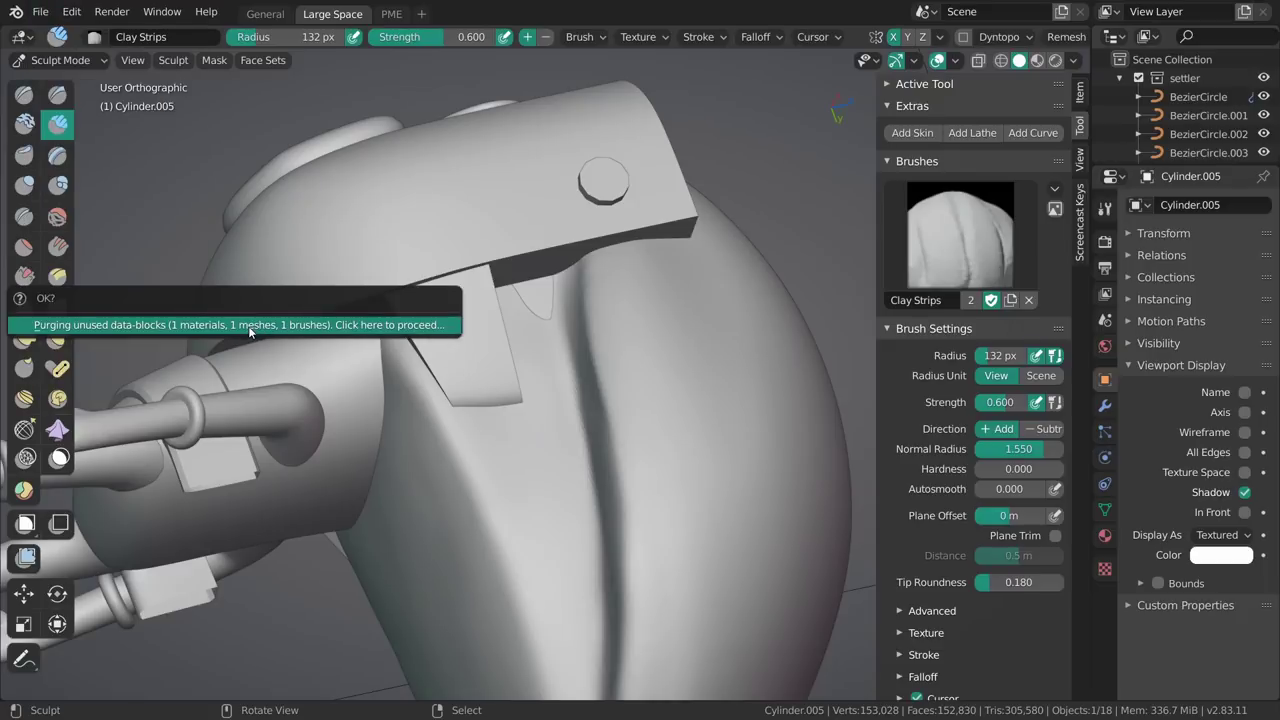
click(247, 327)
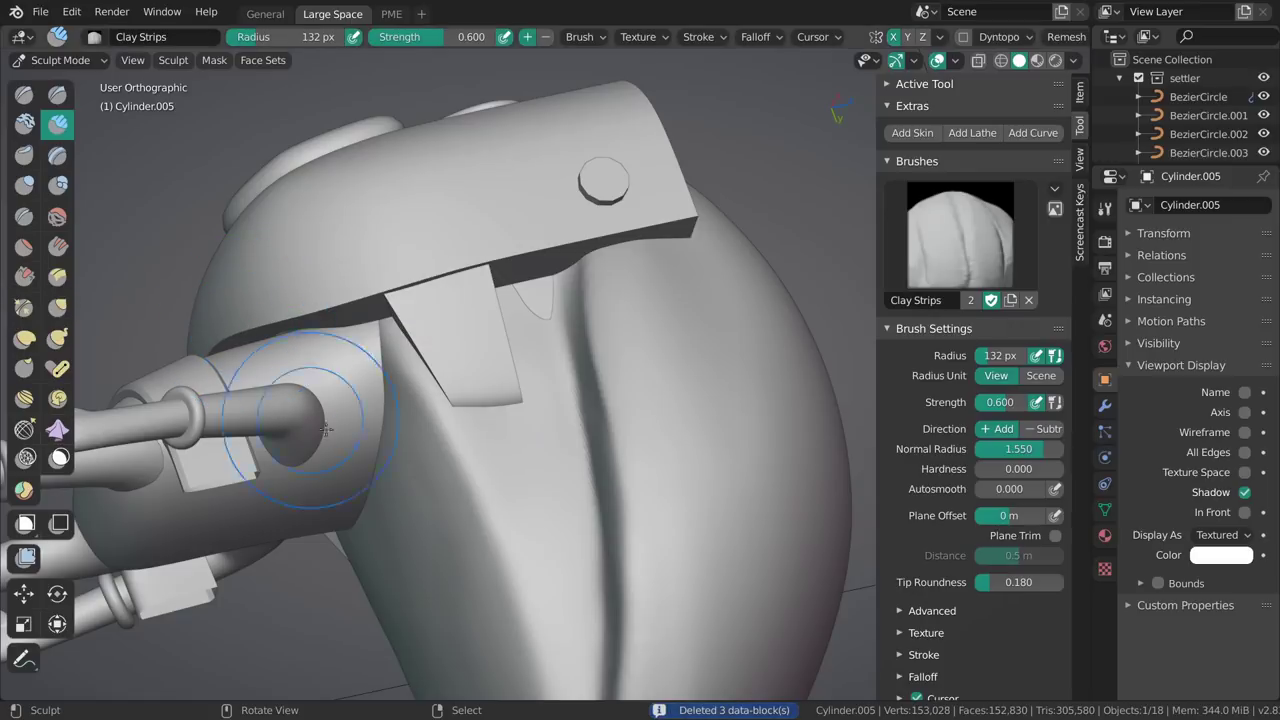
Build up the hair beside the rear bracket with Clay Strips to cover the small piece poking through.
mouse_move(510, 405)
middle_down()
mouse_move(469, 420)
mouse_move(588, 314)
middle_up()
key(f)
click(594, 314)
drag(509, 268, 524, 335)
drag(527, 262, 555, 404)
drag(518, 287, 537, 380)
drag(531, 253, 539, 280)
Add volume to the hair between the side creases below the bracket with Clay Strips at 173 px radius.
middle_drag(548, 418, 586, 363)
key(f)
click(605, 429)
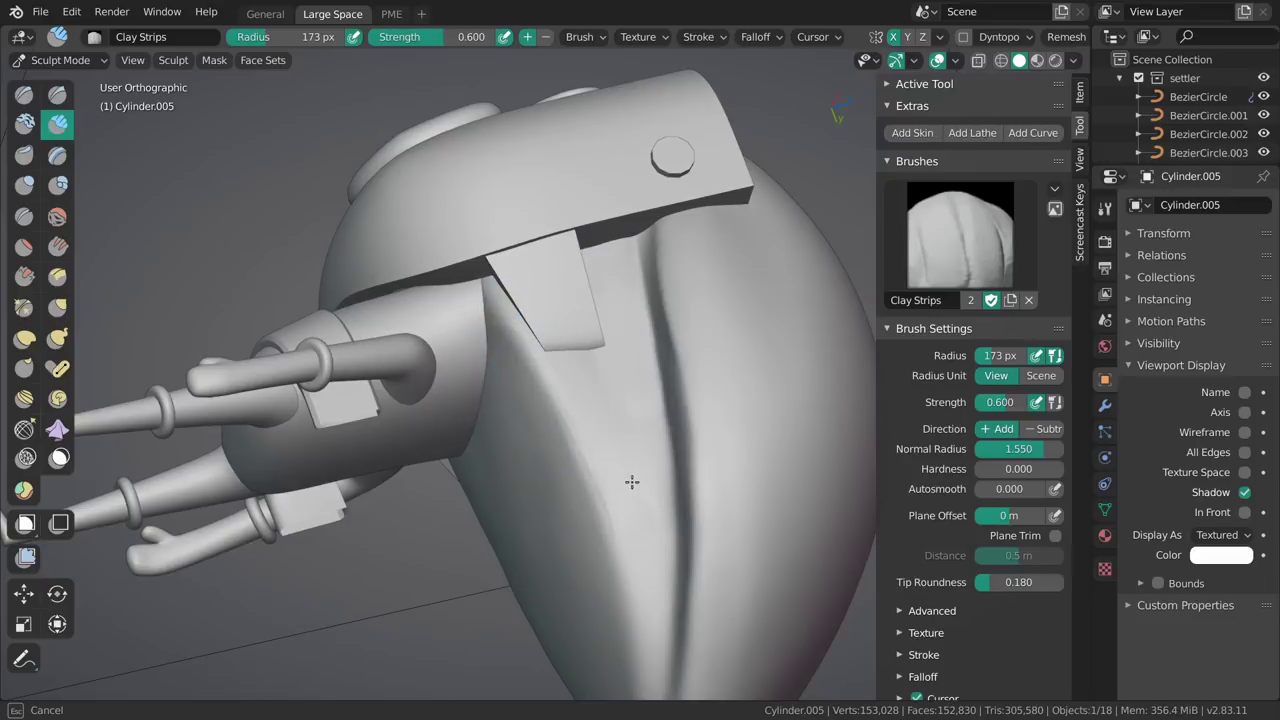
drag(613, 442, 632, 490)
Refine the middle of the hair's side groove with Clay Strips at 78 px radius.
mouse_move(636, 450)
middle_down()
mouse_move(677, 329)
mouse_move(620, 315)
middle_up()
shift+middle_drag(490, 355, 545, 255)
mouse_move(591, 343)
middle_down()
mouse_move(563, 346)
mouse_move(509, 429)
mouse_move(689, 390)
mouse_move(543, 423)
mouse_move(568, 435)
middle_up()
mouse_move(662, 365)
middle_down()
mouse_move(686, 377)
mouse_move(470, 380)
mouse_move(557, 483)
mouse_move(594, 380)
mouse_move(821, 357)
mouse_move(531, 449)
mouse_move(620, 341)
mouse_move(676, 157)
middle_up()
key(f)
click(620, 340)
mouse_move(528, 284)
middle_down()
mouse_move(580, 363)
mouse_move(634, 357)
mouse_move(578, 353)
middle_up()
key(f)
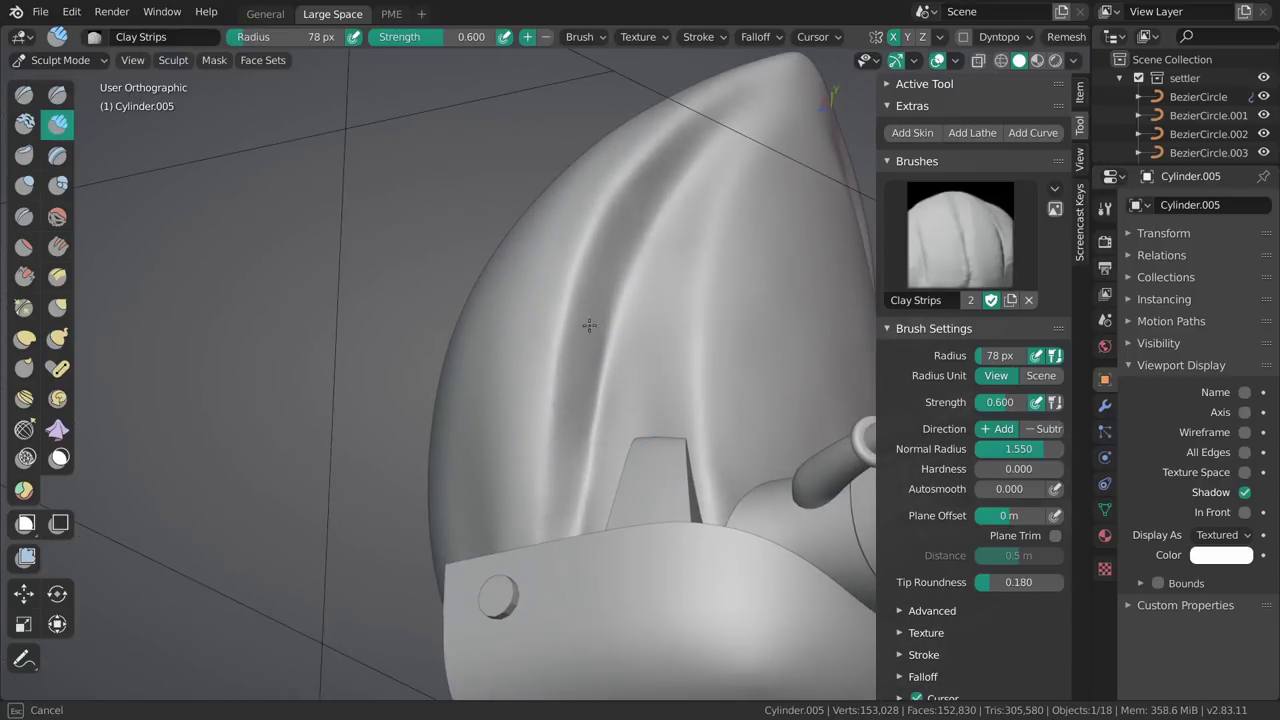
mouse_move(582, 363)
middle_down()
mouse_move(683, 243)
mouse_move(697, 140)
middle_up()
drag(662, 271, 632, 455)
Examine the whole hair shape from the side and from above in Object Mode.
scroll(763, 214, down, 6)
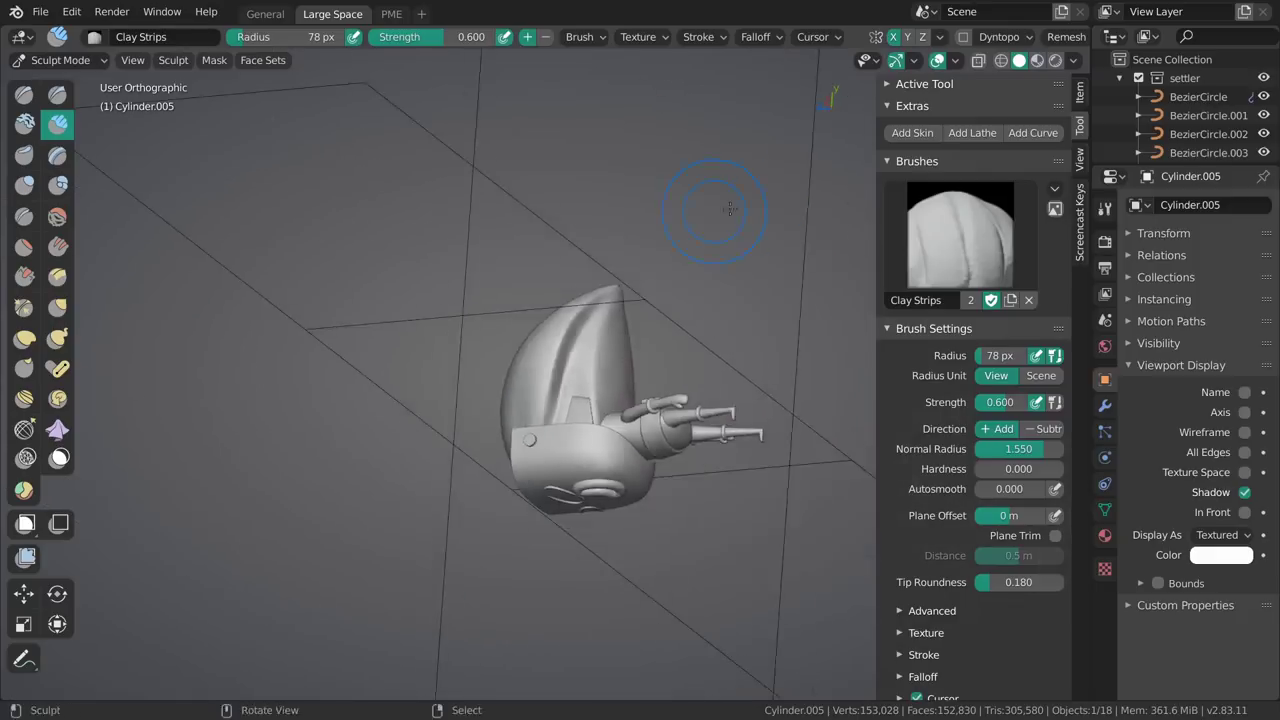
middle_drag(763, 214, 617, 471)
key(ctrl+Tab)
key(alt+a)
key(grave)
click(714, 412)
middle_drag(668, 367, 615, 462)
middle_drag(555, 322, 565, 385)
Return to Sculpt Mode and build up the top hair behind the head's rim with Clay Strips at 98 px, then 154 px.
key(ctrl+Tab)
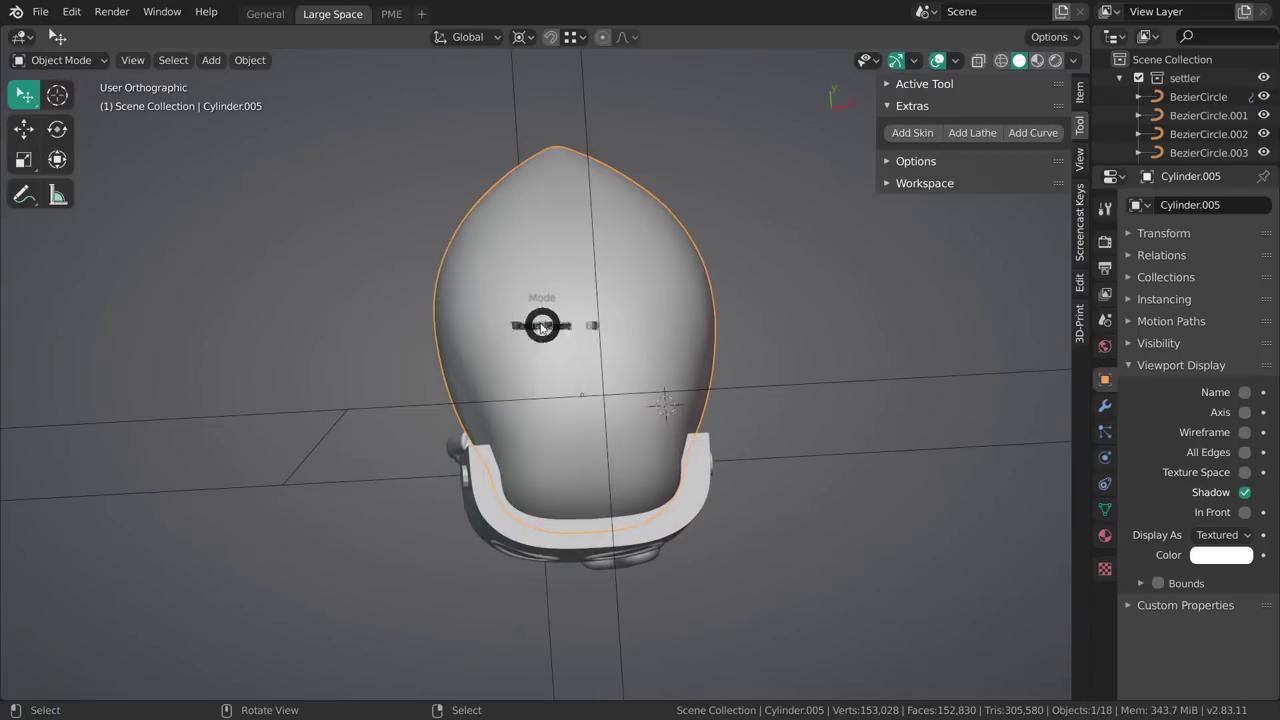
click(541, 388)
scroll(600, 410, up, 2)
mouse_move(610, 425)
middle_down()
mouse_move(643, 449)
mouse_move(610, 350)
middle_up()
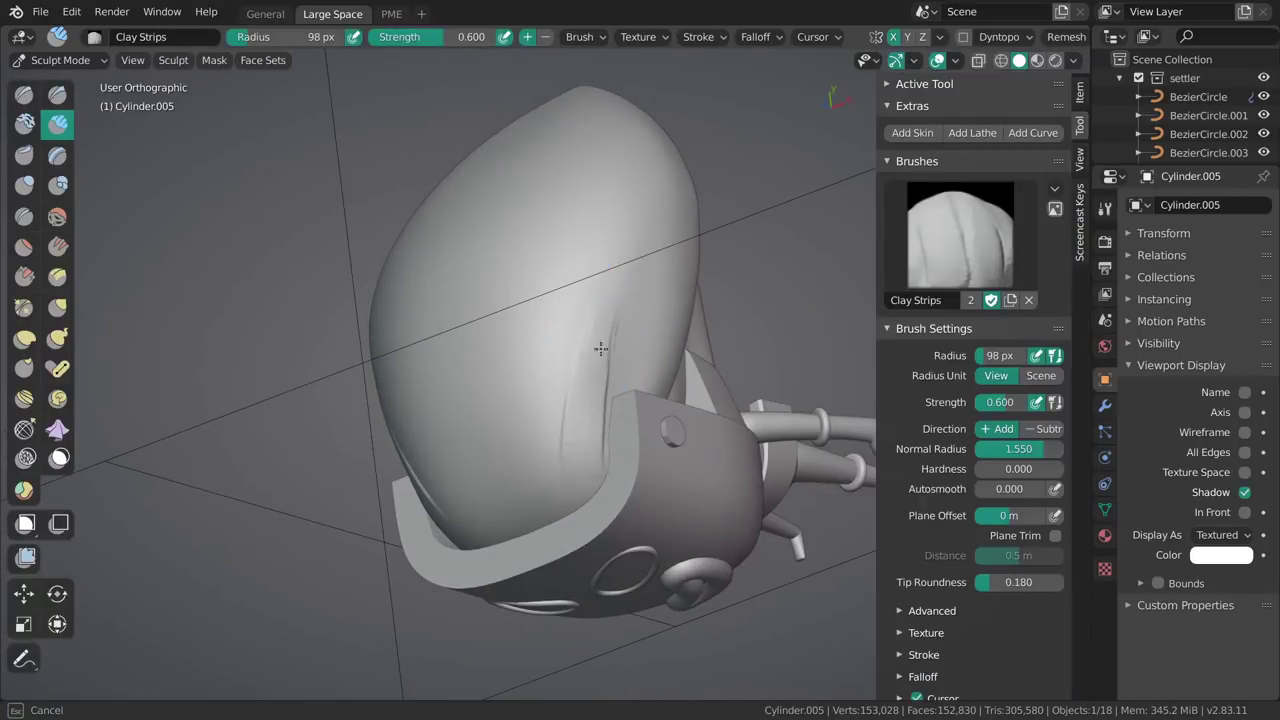
mouse_move(594, 402)
mouse_down()
mouse_move(597, 460)
mouse_move(577, 416)
mouse_move(576, 456)
mouse_up()
middle_drag(576, 456, 632, 415)
key(f)
click(651, 415)
mouse_move(612, 385)
mouse_down()
mouse_move(625, 437)
mouse_move(600, 328)
mouse_up()
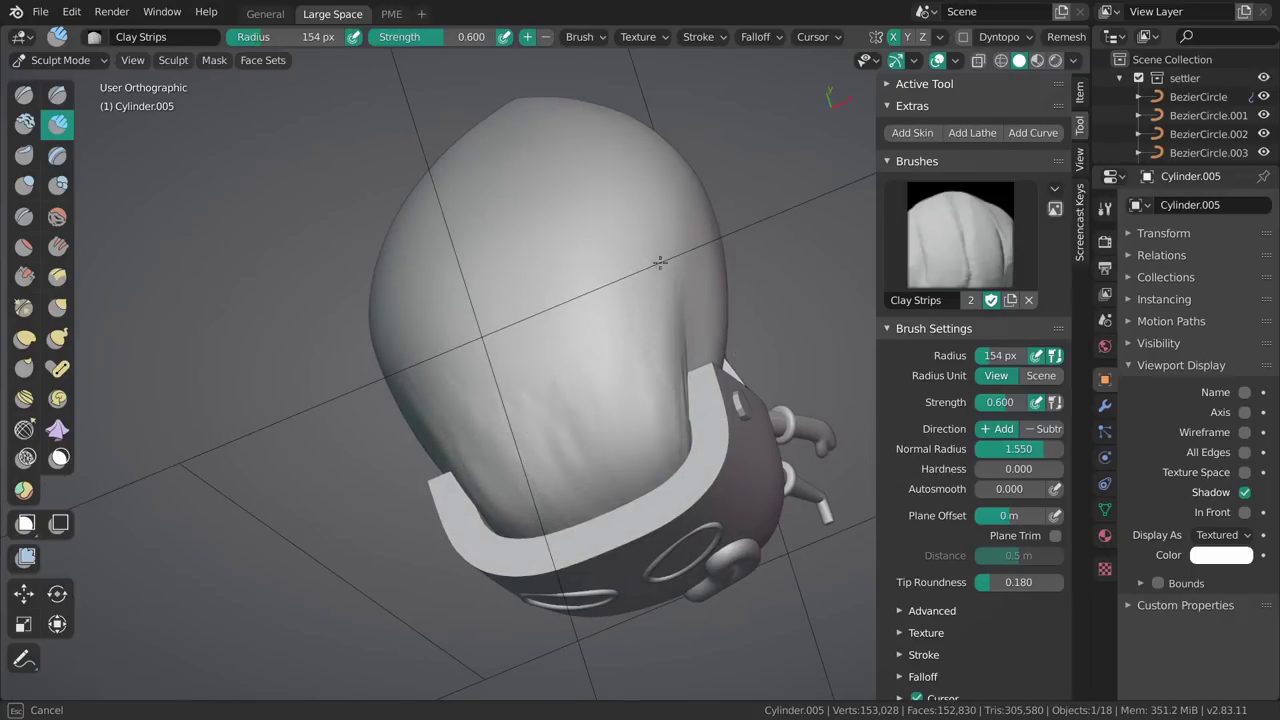
Lower the Smooth brush's strength and smooth the top hair near the head's rim.
key(s)
key(shift+f)
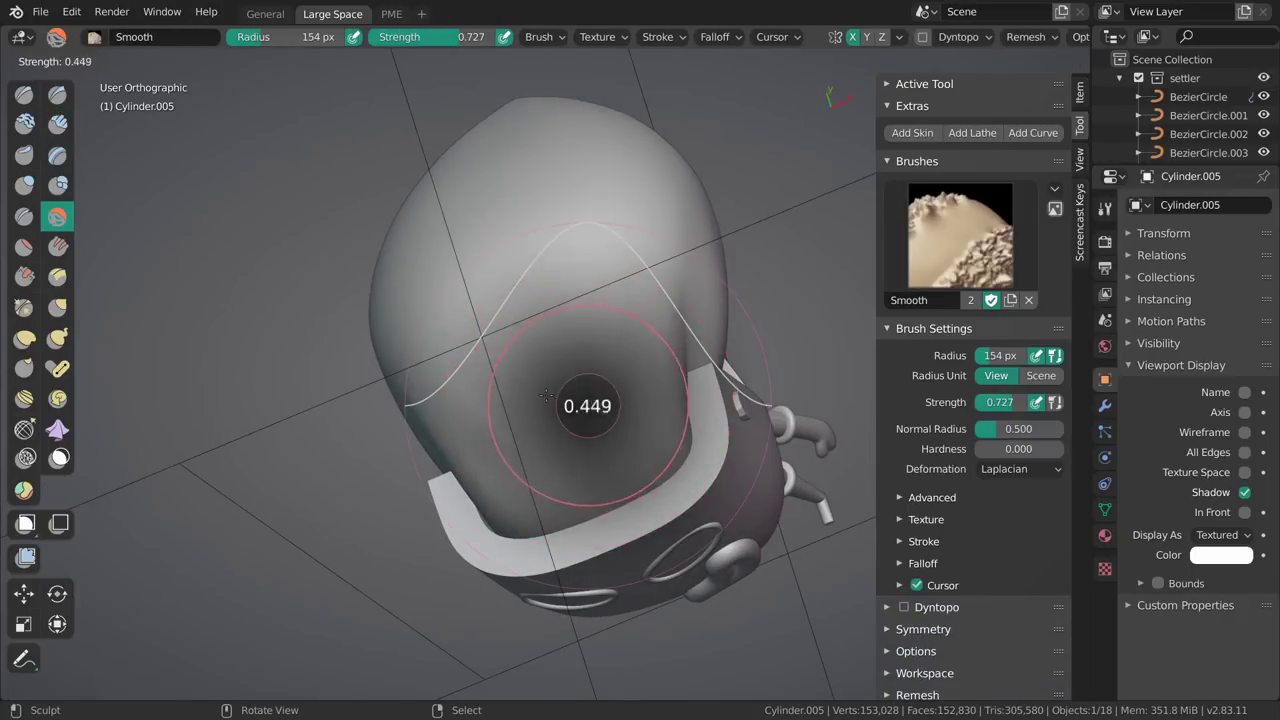
click(582, 463)
Build up the hair behind the head's upper side corner with repeated Clay Strips strokes at 120 px radius.
mouse_move(652, 359)
middle_down()
mouse_move(620, 357)
mouse_move(660, 330)
middle_up()
mouse_move(660, 330)
shift+middle_down()
mouse_move(565, 387)
mouse_move(609, 331)
mouse_move(563, 331)
shift+middle_up()
key(c)
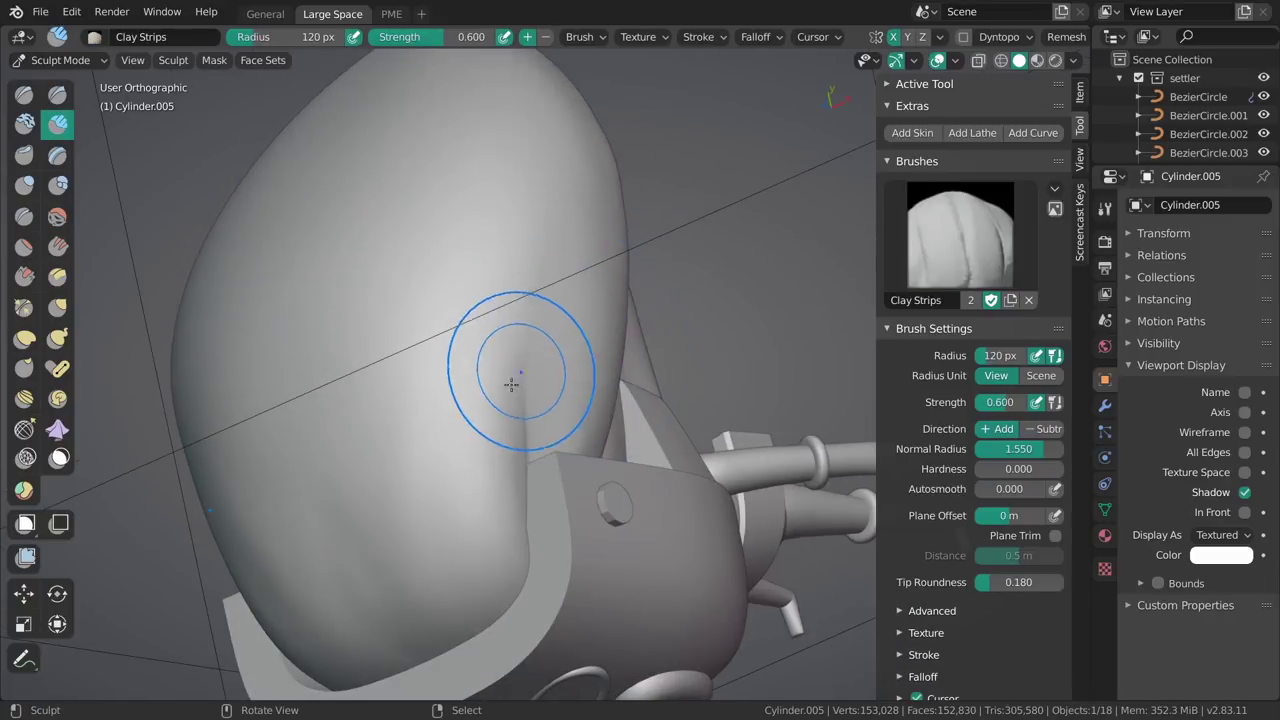
drag(543, 295, 502, 466)
drag(538, 320, 503, 482)
mouse_move(538, 330)
mouse_down()
mouse_move(506, 470)
mouse_move(489, 478)
mouse_up()
Broaden the hair volume beside the upper side corner and along the top rim with Clay Strips, up to 280 px radius.
middle_drag(524, 418, 468, 404)
key(f)
click(512, 300)
middle_drag(495, 460, 523, 480)
drag(460, 500, 481, 364)
key(f)
click(418, 580)
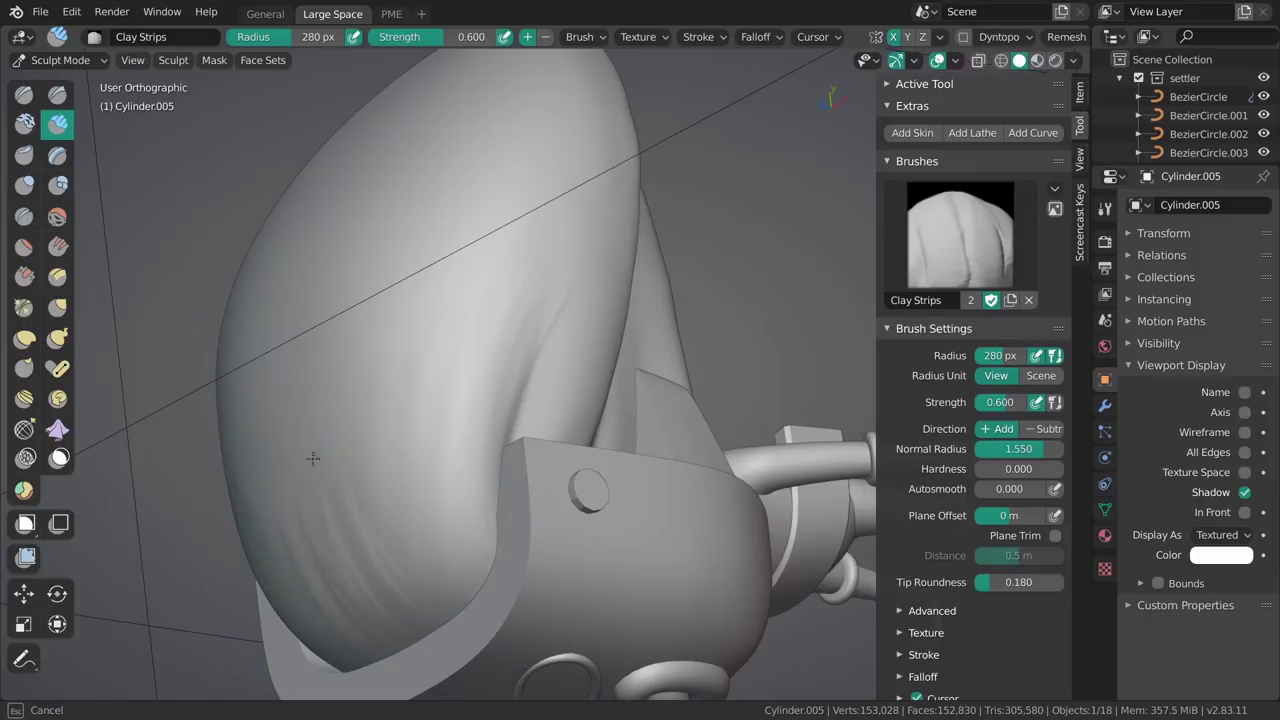
Shape the hair crease starting at the head's rear upper corner with Clay Strips at 200 px, then 178 px radius.
middle_drag(735, 455, 851, 489)
key(f)
click(536, 333)
middle_drag(538, 331, 602, 282)
key(f)
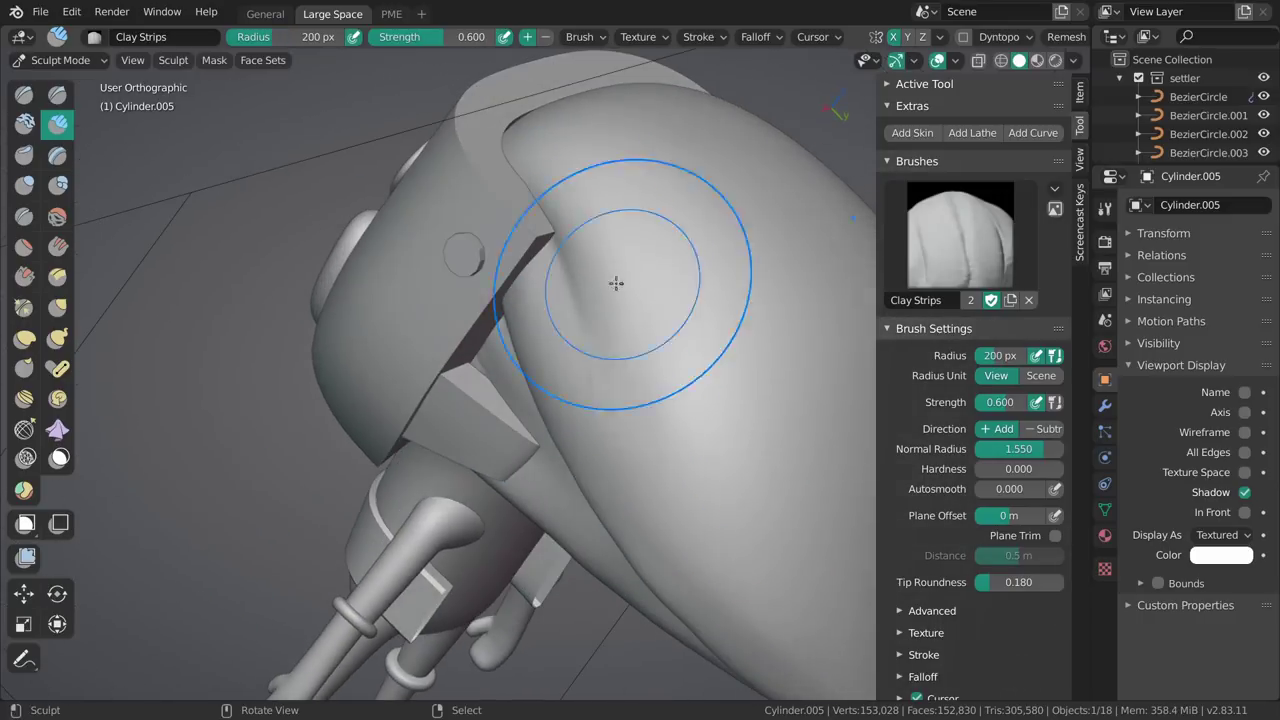
click(606, 277)
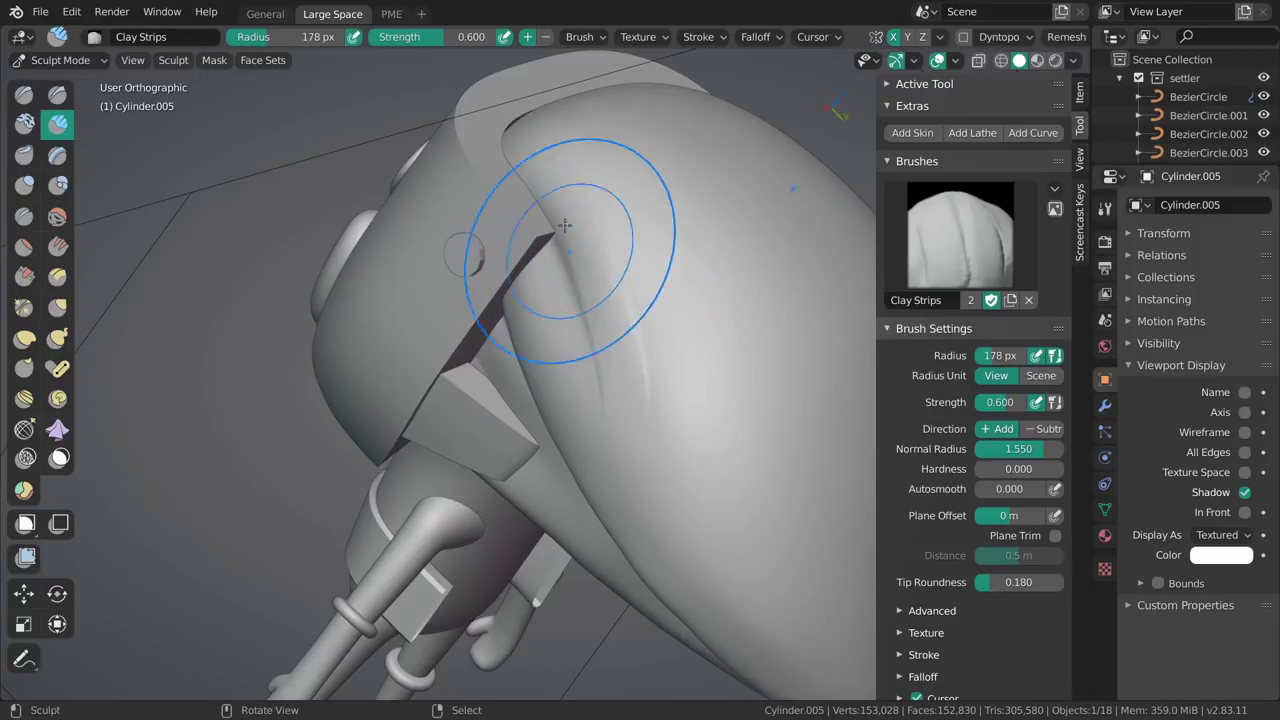
drag(623, 366, 633, 418)
Refine the hair around the corner crease with Clay Strips at 126 px radius.
mouse_move(634, 419)
middle_down()
mouse_move(674, 311)
mouse_move(622, 325)
middle_up()
middle_drag(590, 398, 576, 362)
key(f)
click(530, 310)
mouse_move(661, 491)
middle_down()
mouse_move(523, 434)
mouse_move(592, 349)
mouse_move(585, 290)
middle_up()
shift+middle_drag(514, 406, 598, 395)
mouse_move(497, 355)
mouse_down()
mouse_move(490, 345)
mouse_move(500, 356)
mouse_up()
mouse_move(640, 558)
middle_down()
mouse_move(551, 528)
mouse_move(540, 380)
middle_up()
Reveal all hidden objects in Object Mode and align to the right view.
key(ctrl+Tab)
middle_drag(540, 380, 657, 338)
middle_drag(593, 306, 603, 337)
key(alt+h)
key(alt+a)
key(KP_3)
Adjust the hair's lower edge above the backpack in Sculpt Mode with the Grab brush at 267 px, then 210 px radius.
key(ctrl+Tab)
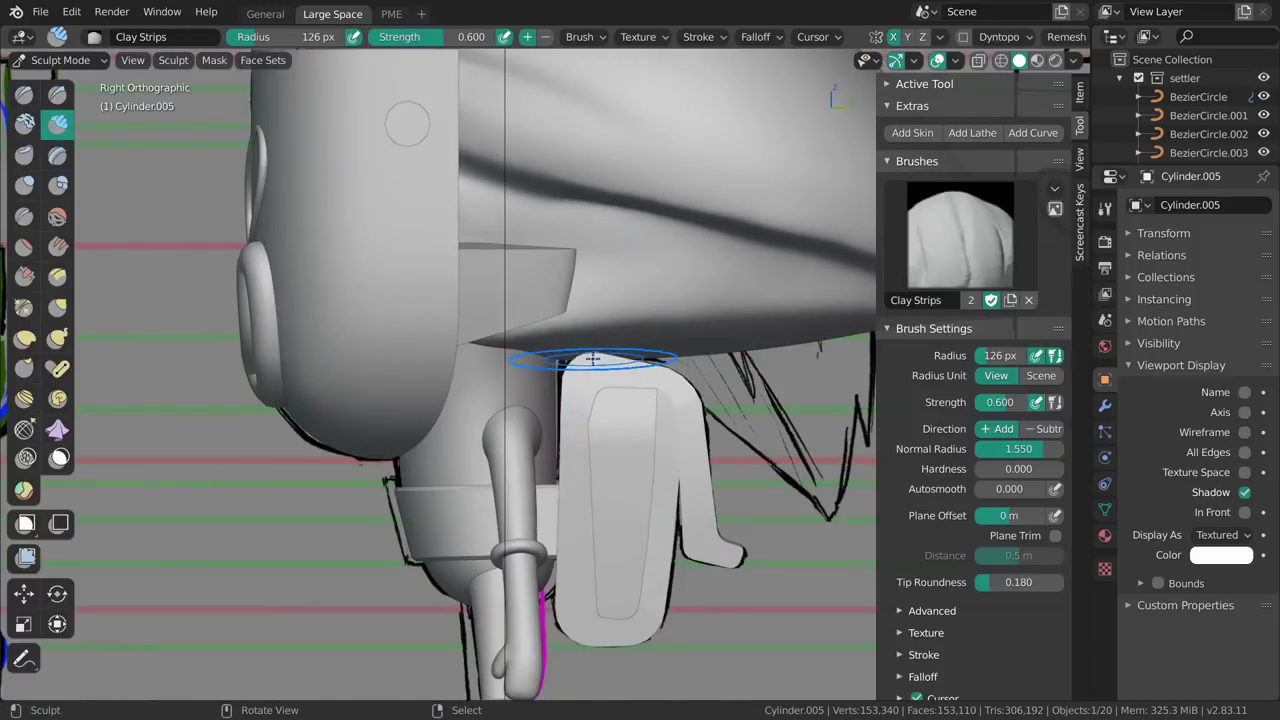
key(g)
key(f)
click(608, 358)
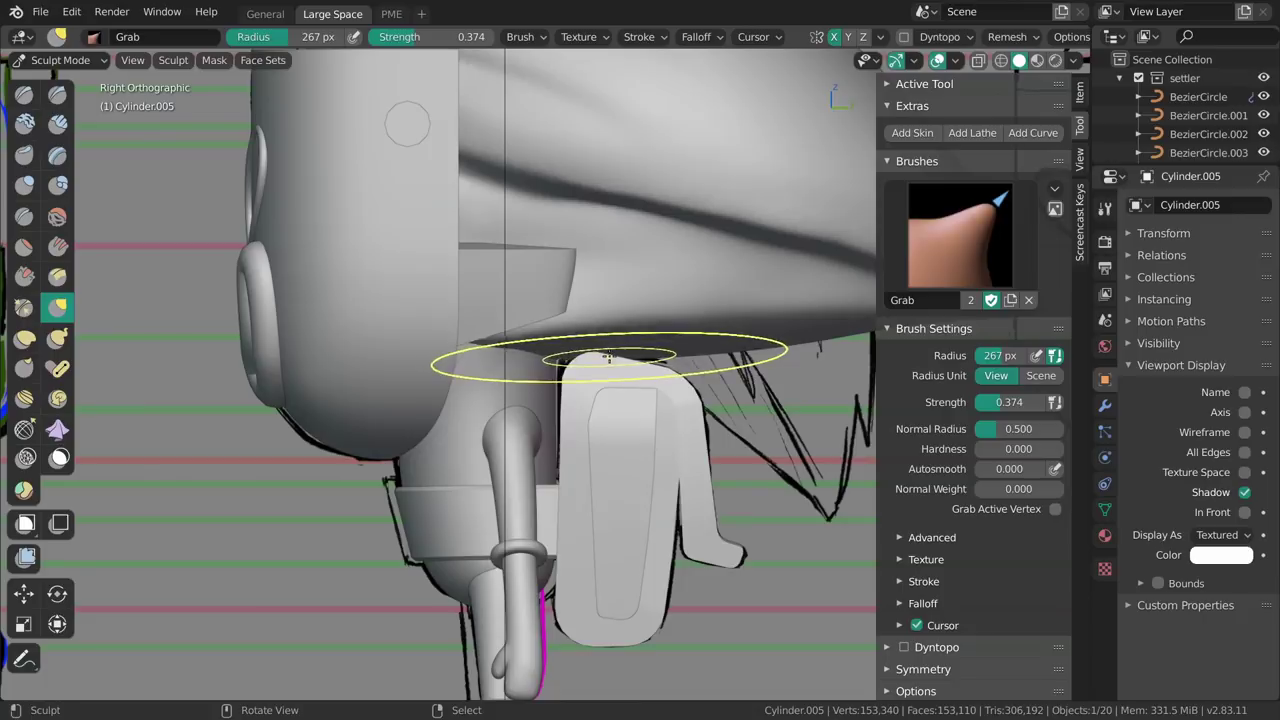
drag(610, 357, 614, 356)
shift+middle_drag(772, 338, 690, 352)
drag(689, 355, 690, 351)
key(f)
click(648, 345)
mouse_move(666, 347)
shift+middle_down()
mouse_move(567, 378)
mouse_move(641, 394)
mouse_move(661, 373)
shift+middle_up()
shift+middle_drag(642, 322, 626, 338)
ctrl+middle_drag(668, 428, 677, 376)
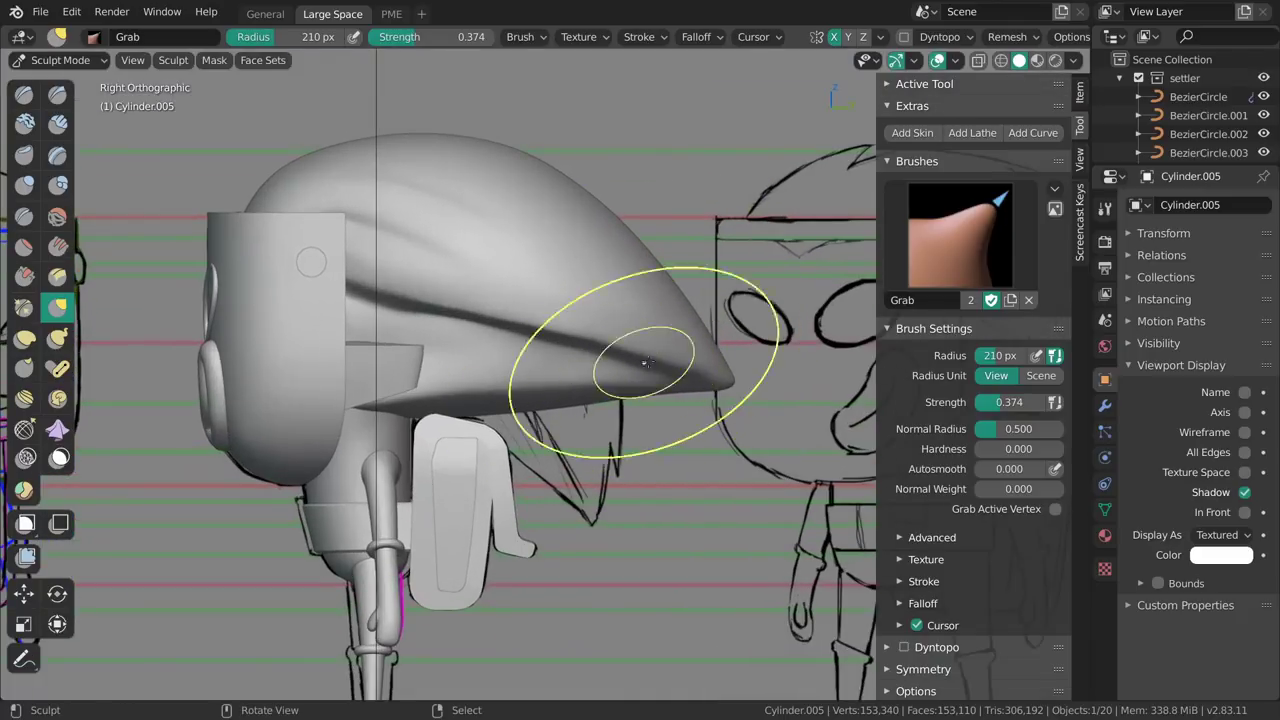
Return to Object Mode, clear the selection and save the file.
key(ctrl+Tab)
key(alt+a)
shift+middle_drag(480, 392, 650, 328)
mouse_move(650, 328)
middle_down()
mouse_move(727, 318)
mouse_move(663, 338)
mouse_move(617, 398)
mouse_move(794, 440)
mouse_move(858, 278)
mouse_move(575, 445)
middle_up()
key(ctrl+s)
Examine the character's hair and head from several angles and against the reference sketch in the front view.
scroll(858, 278, down, 5)
key(grave)
click(492, 396)
scroll(600, 370, up, 4)
middle_drag(630, 345, 608, 382)
click(655, 368)
key(grave)
click(754, 407)
scroll(716, 362, down, 4)
middle_drag(756, 407, 634, 323)
scroll(634, 323, up, 4)
shift+middle_drag(645, 385, 655, 320)
middle_drag(705, 317, 610, 330)
shift+middle_drag(690, 355, 735, 320)
scroll(735, 318, down, 2)
middle_drag(577, 364, 720, 391)
key(alt+a)
scroll(719, 400, down, 2)
key(KP_1)
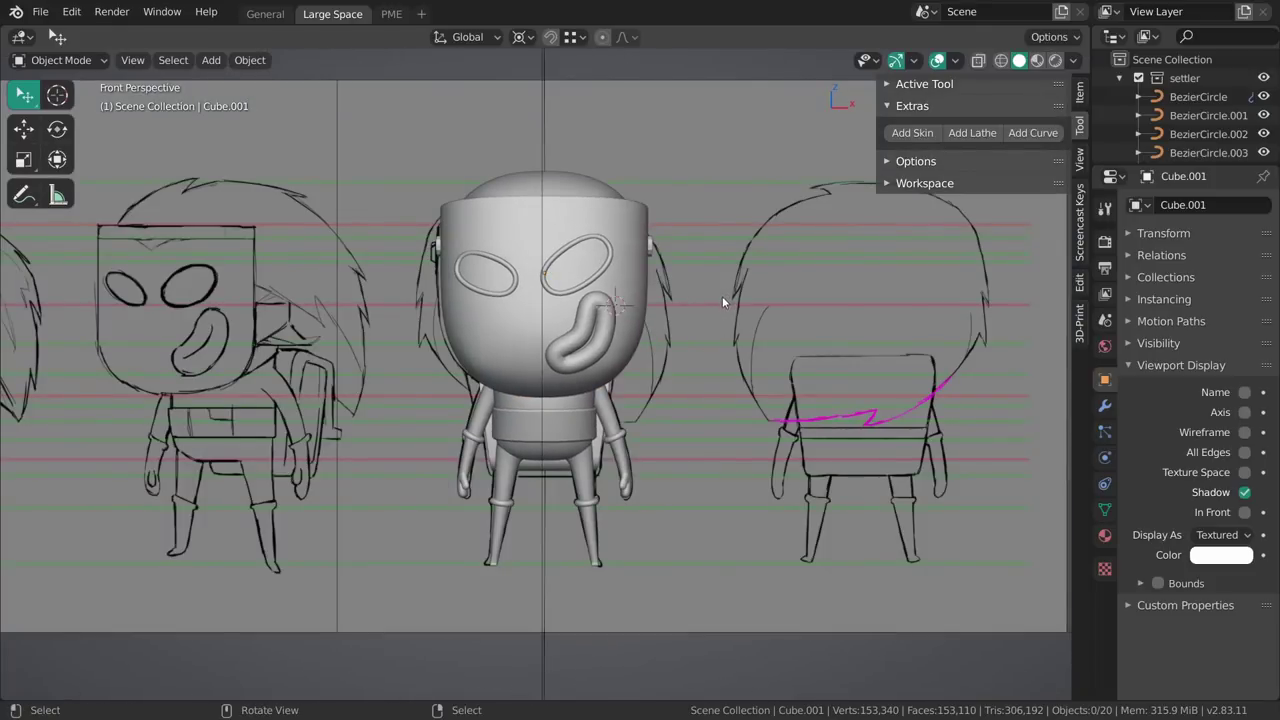
mouse_move(718, 290)
middle_down()
mouse_move(685, 276)
mouse_move(612, 439)
mouse_move(738, 303)
mouse_move(671, 321)
middle_up()
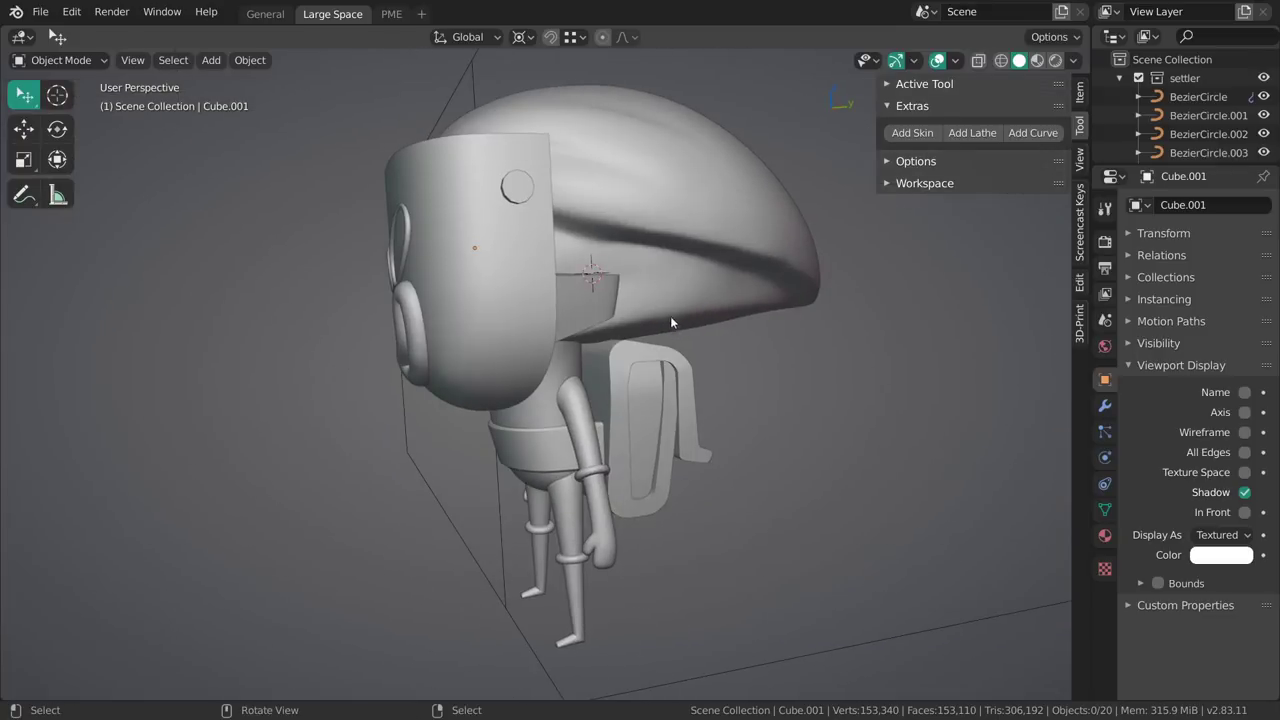